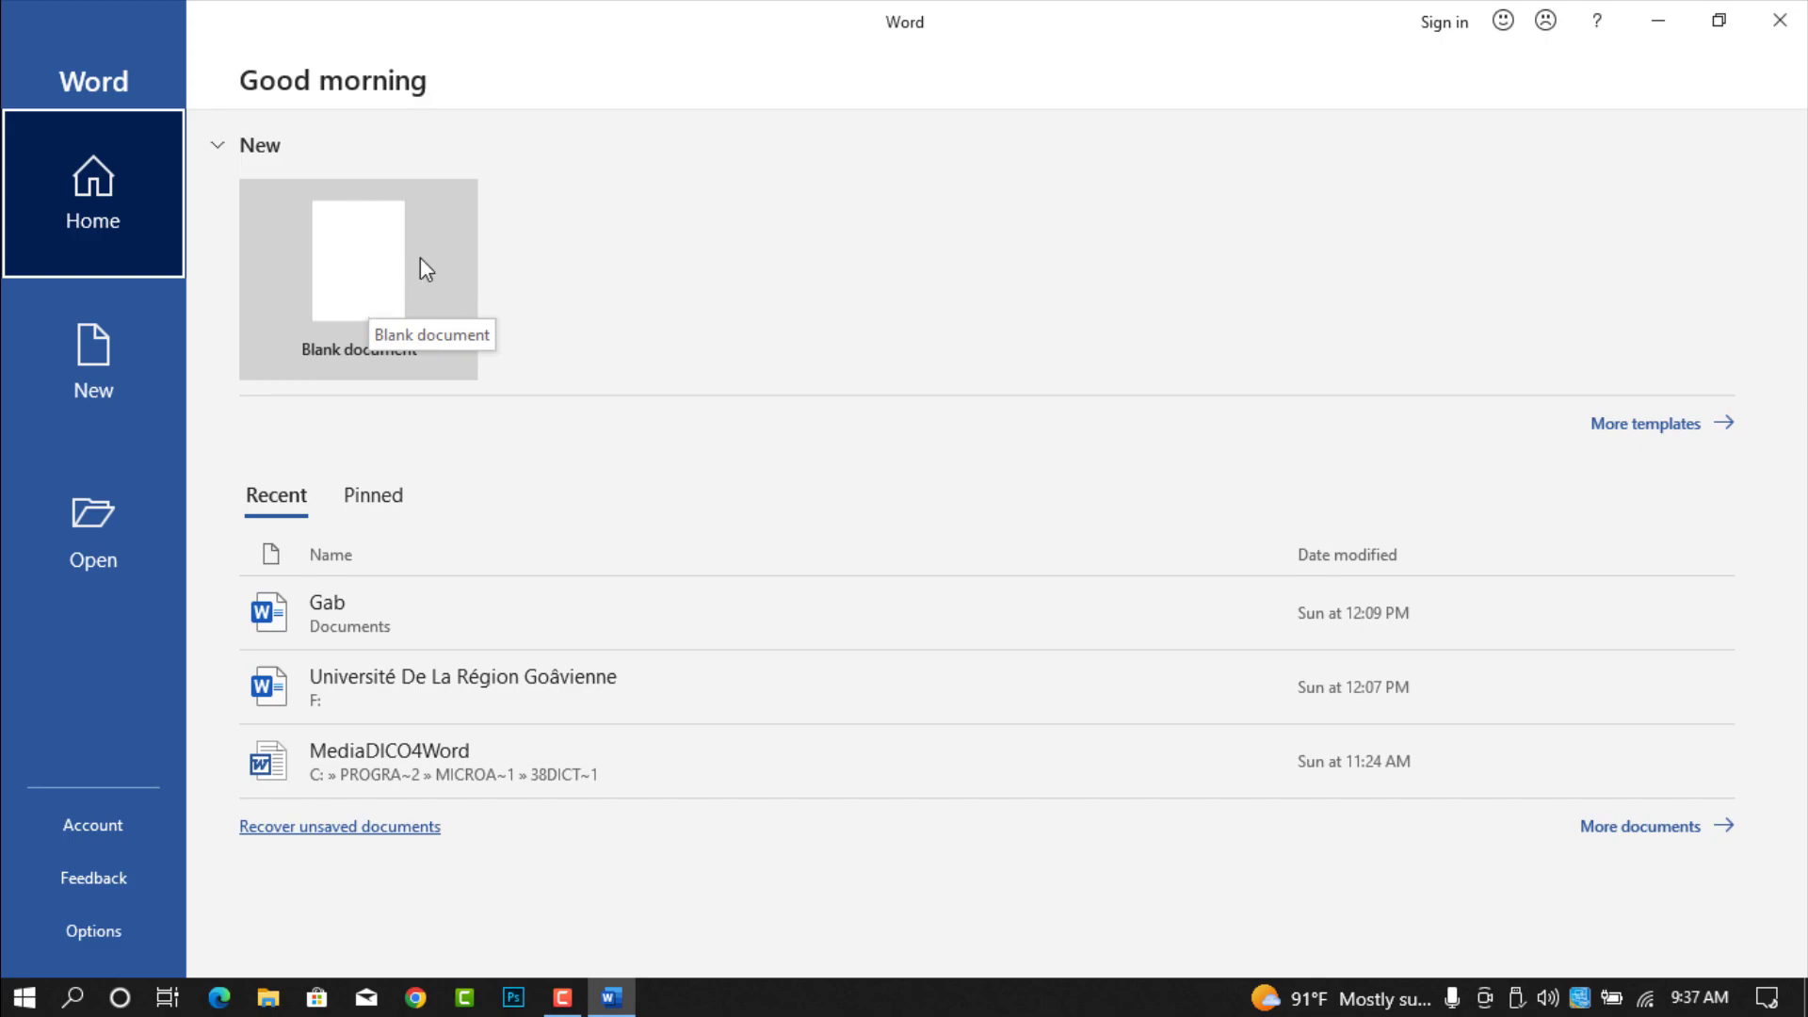
Step: Create a blank document and dismiss Document Recovery, choosing to remove the recovered files
click(403, 277)
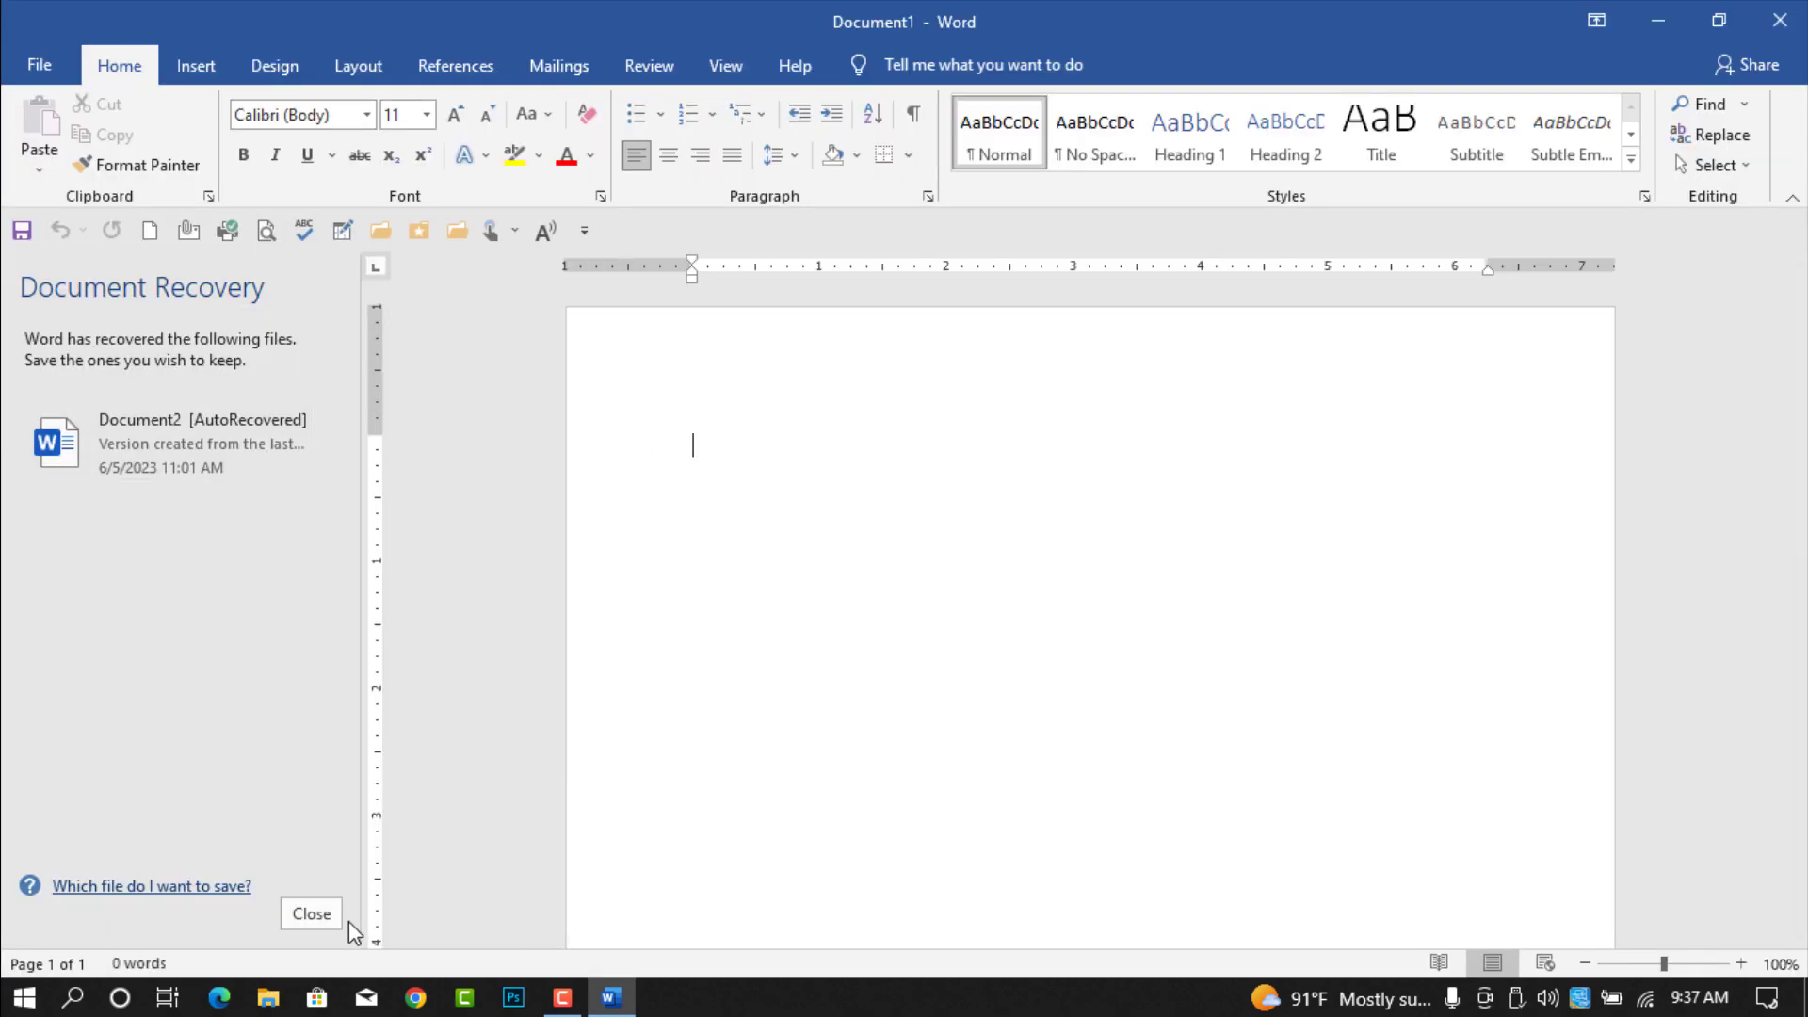
click(323, 916)
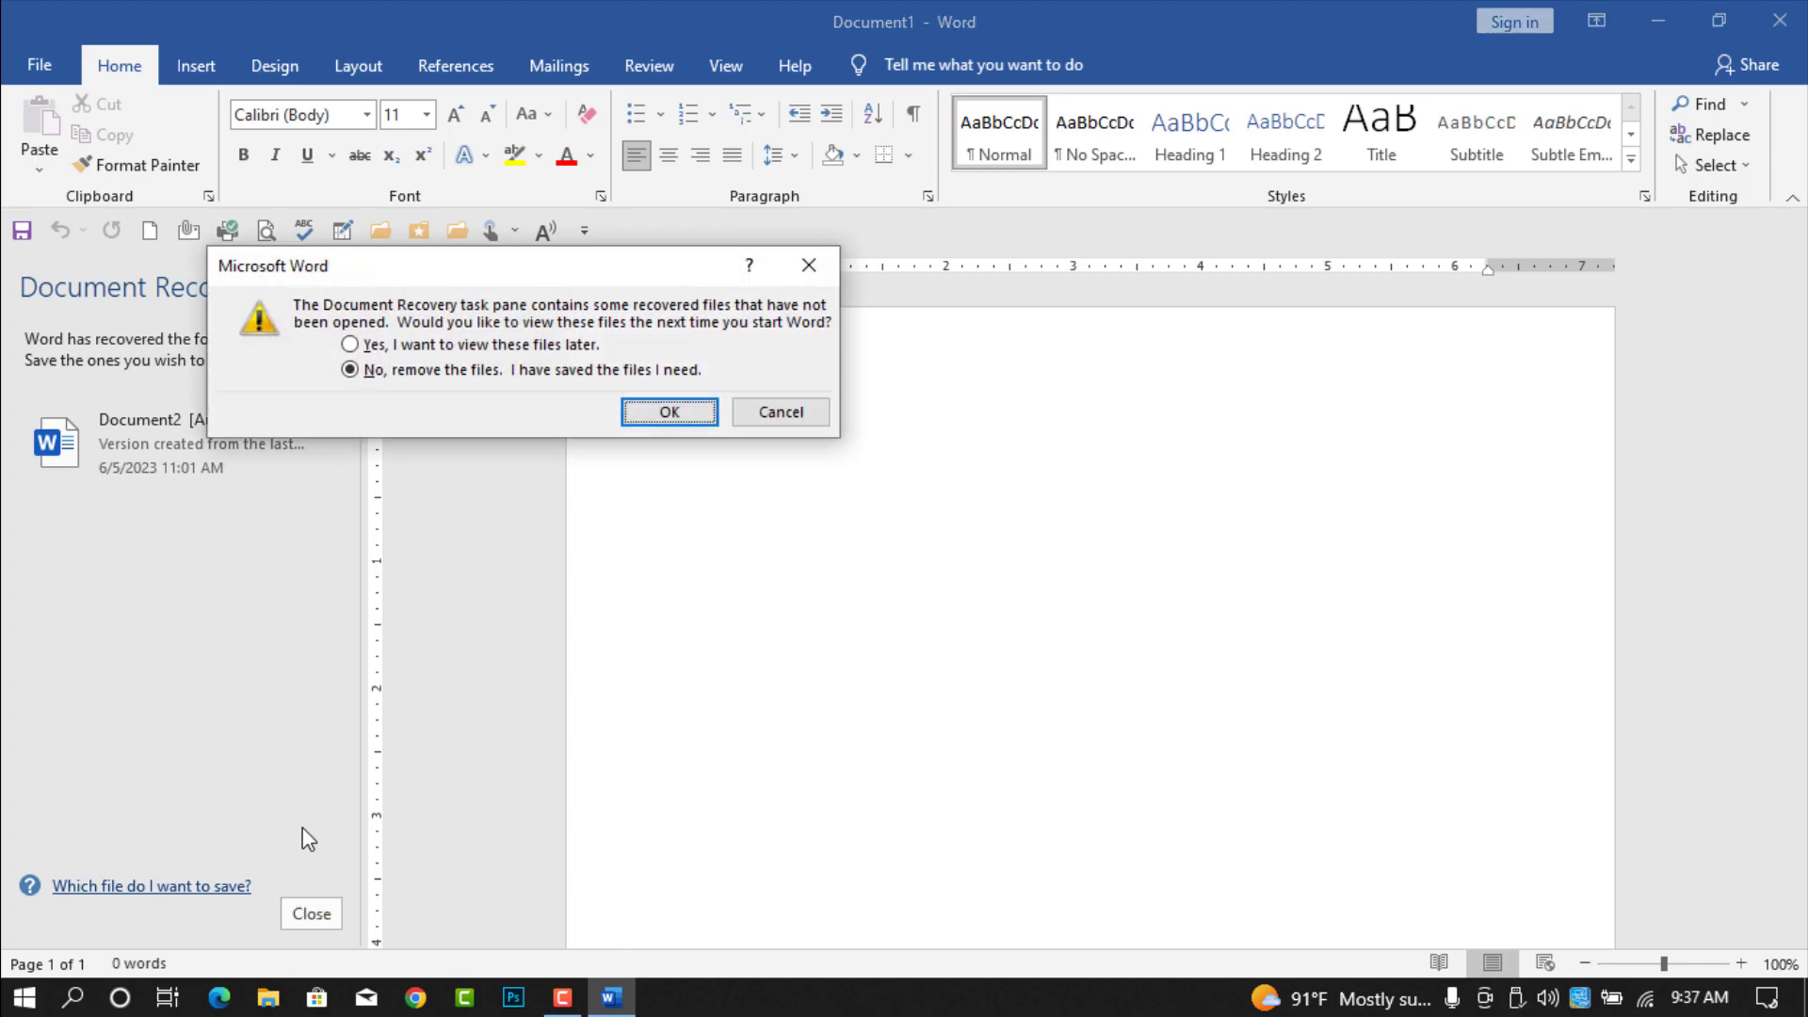
click(661, 414)
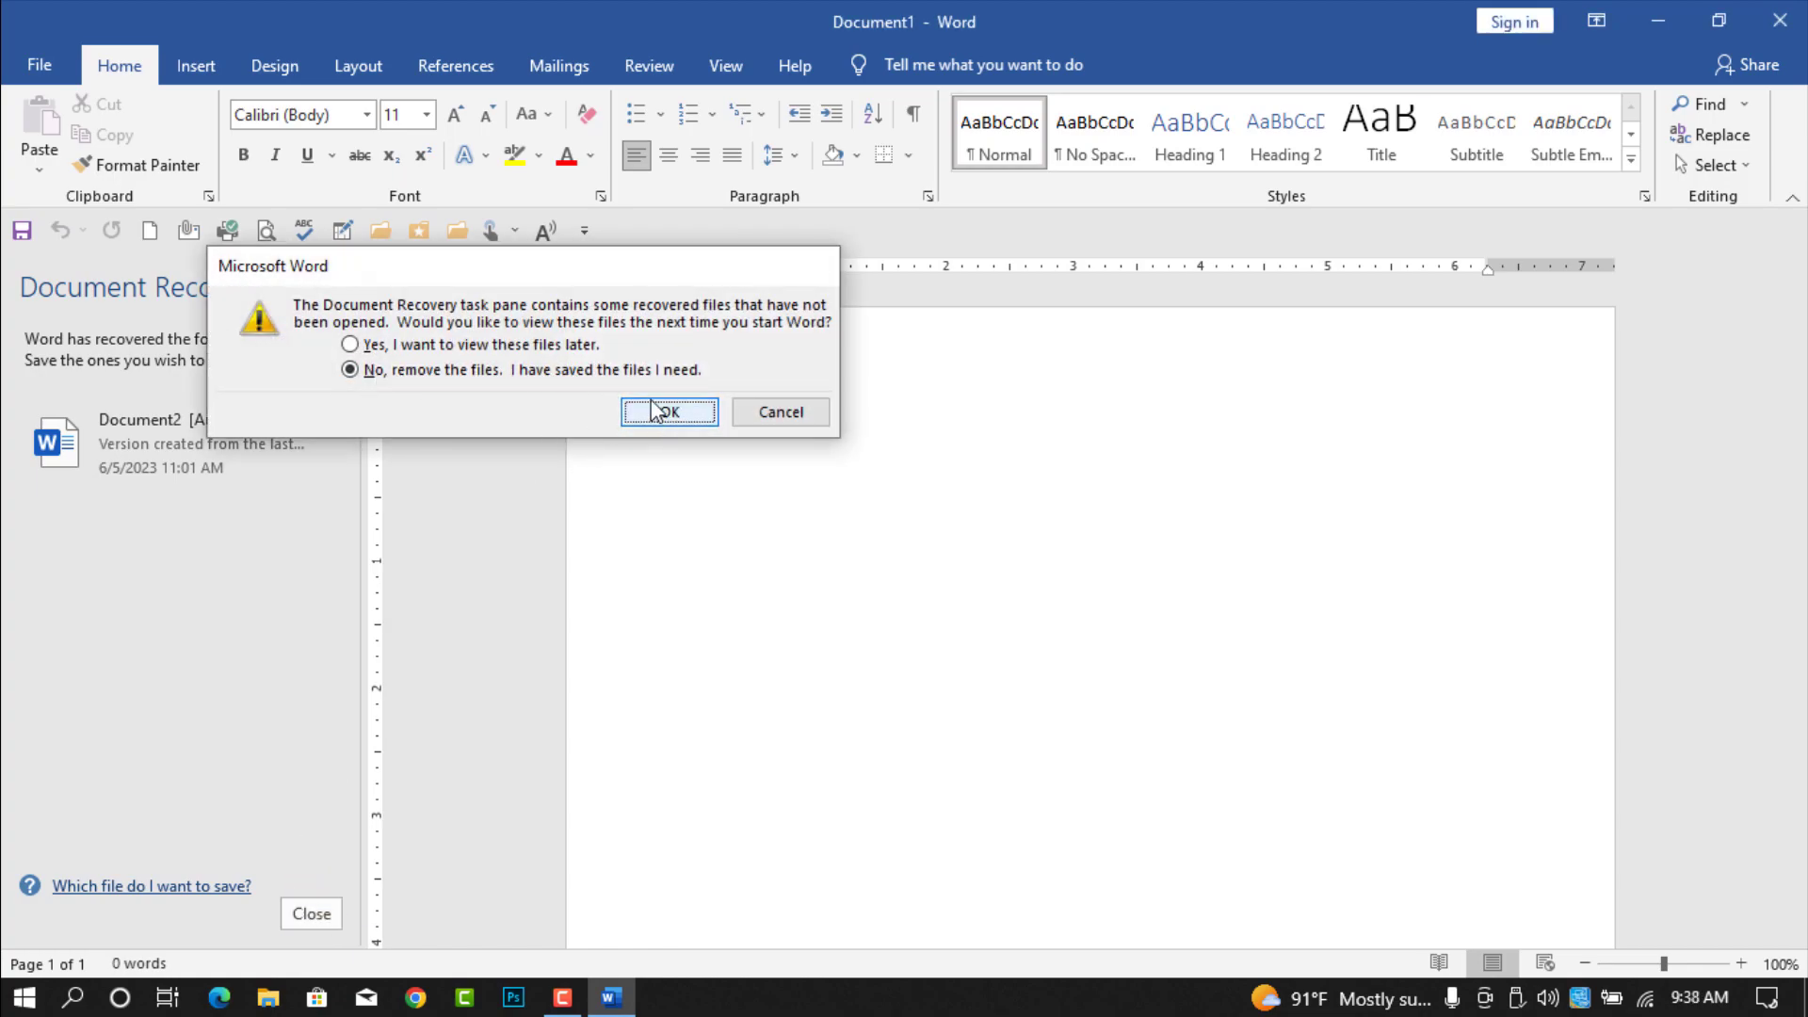
Step: Set the page to Letter size (8.5" x 11") with Narrow 0.5" margins
click(374, 71)
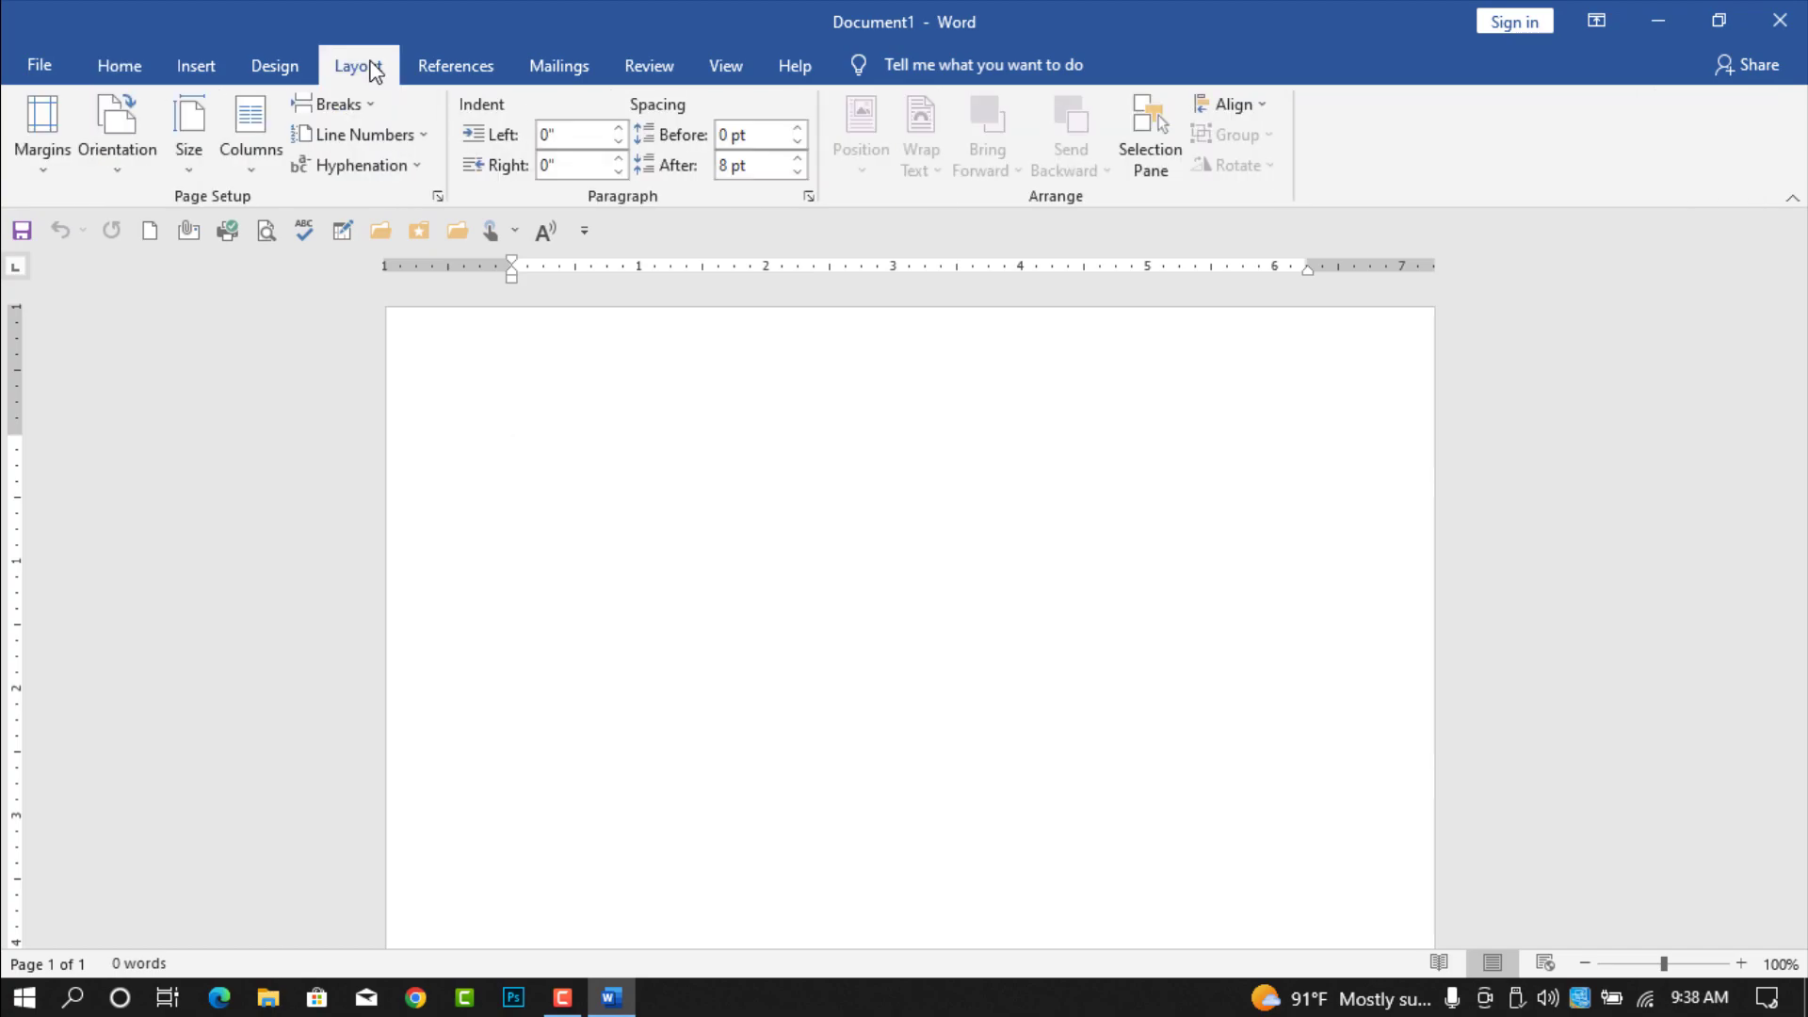
click(184, 156)
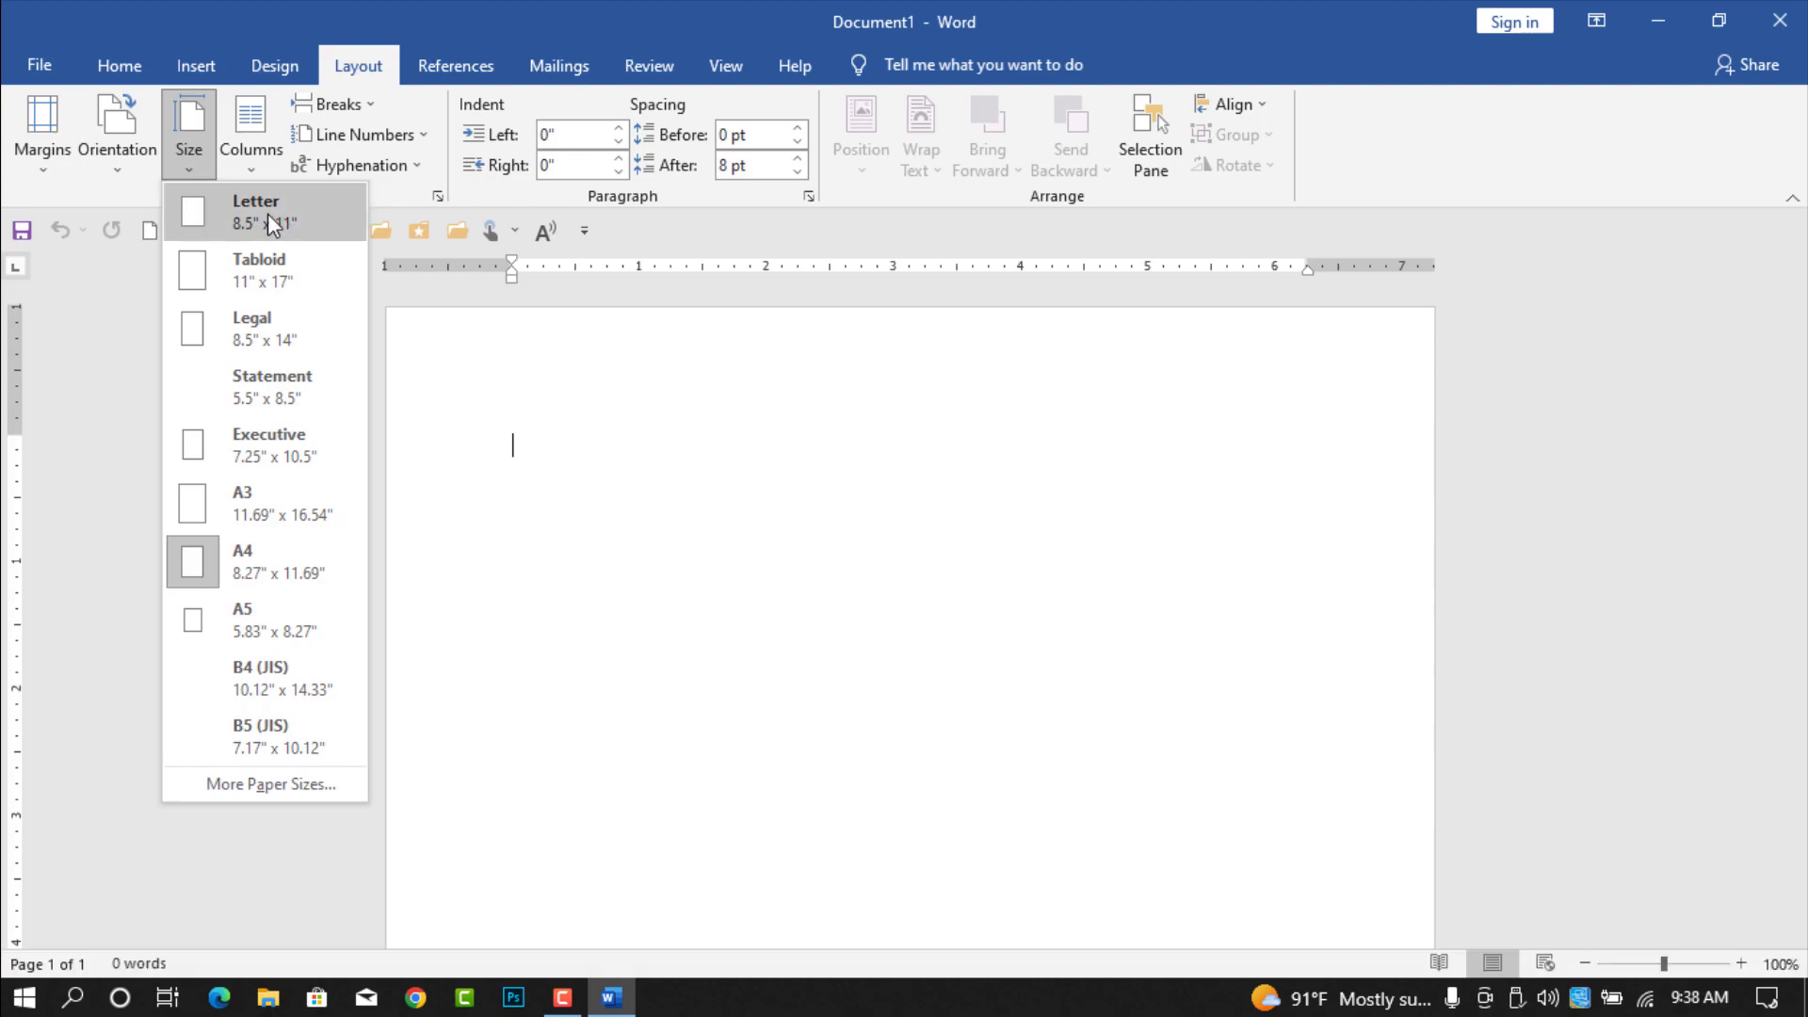
click(232, 223)
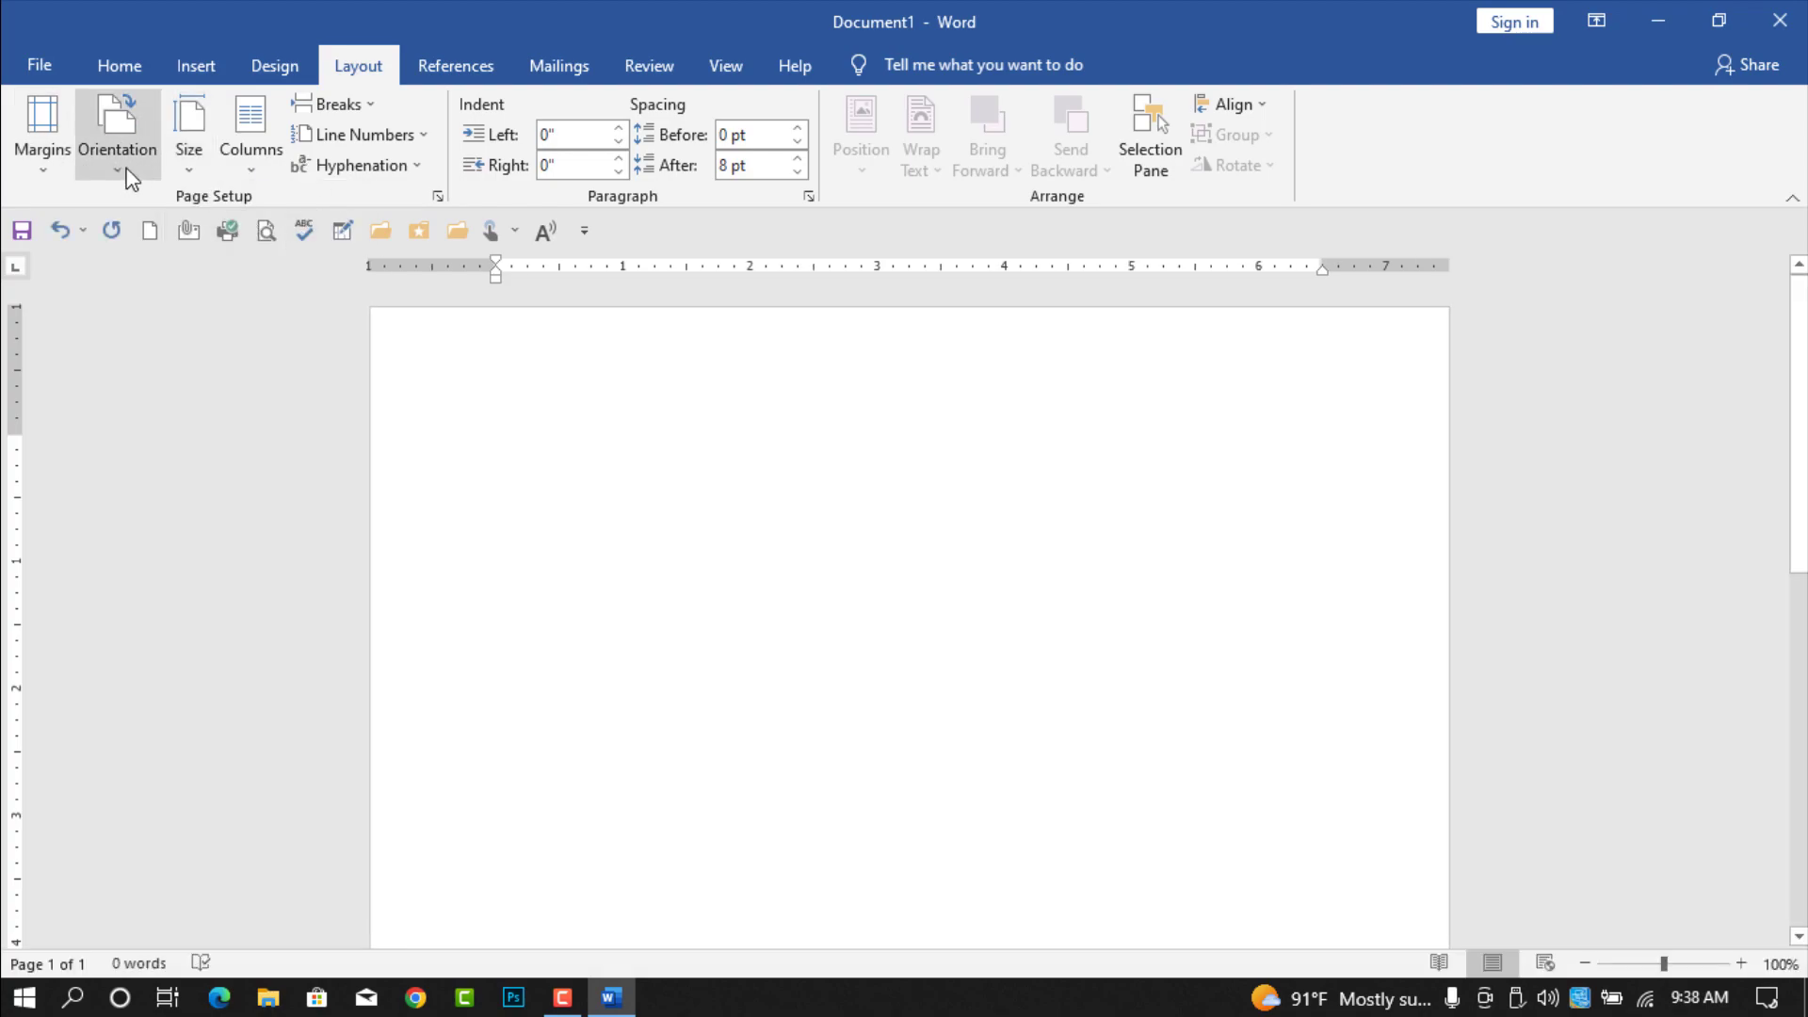
click(17, 167)
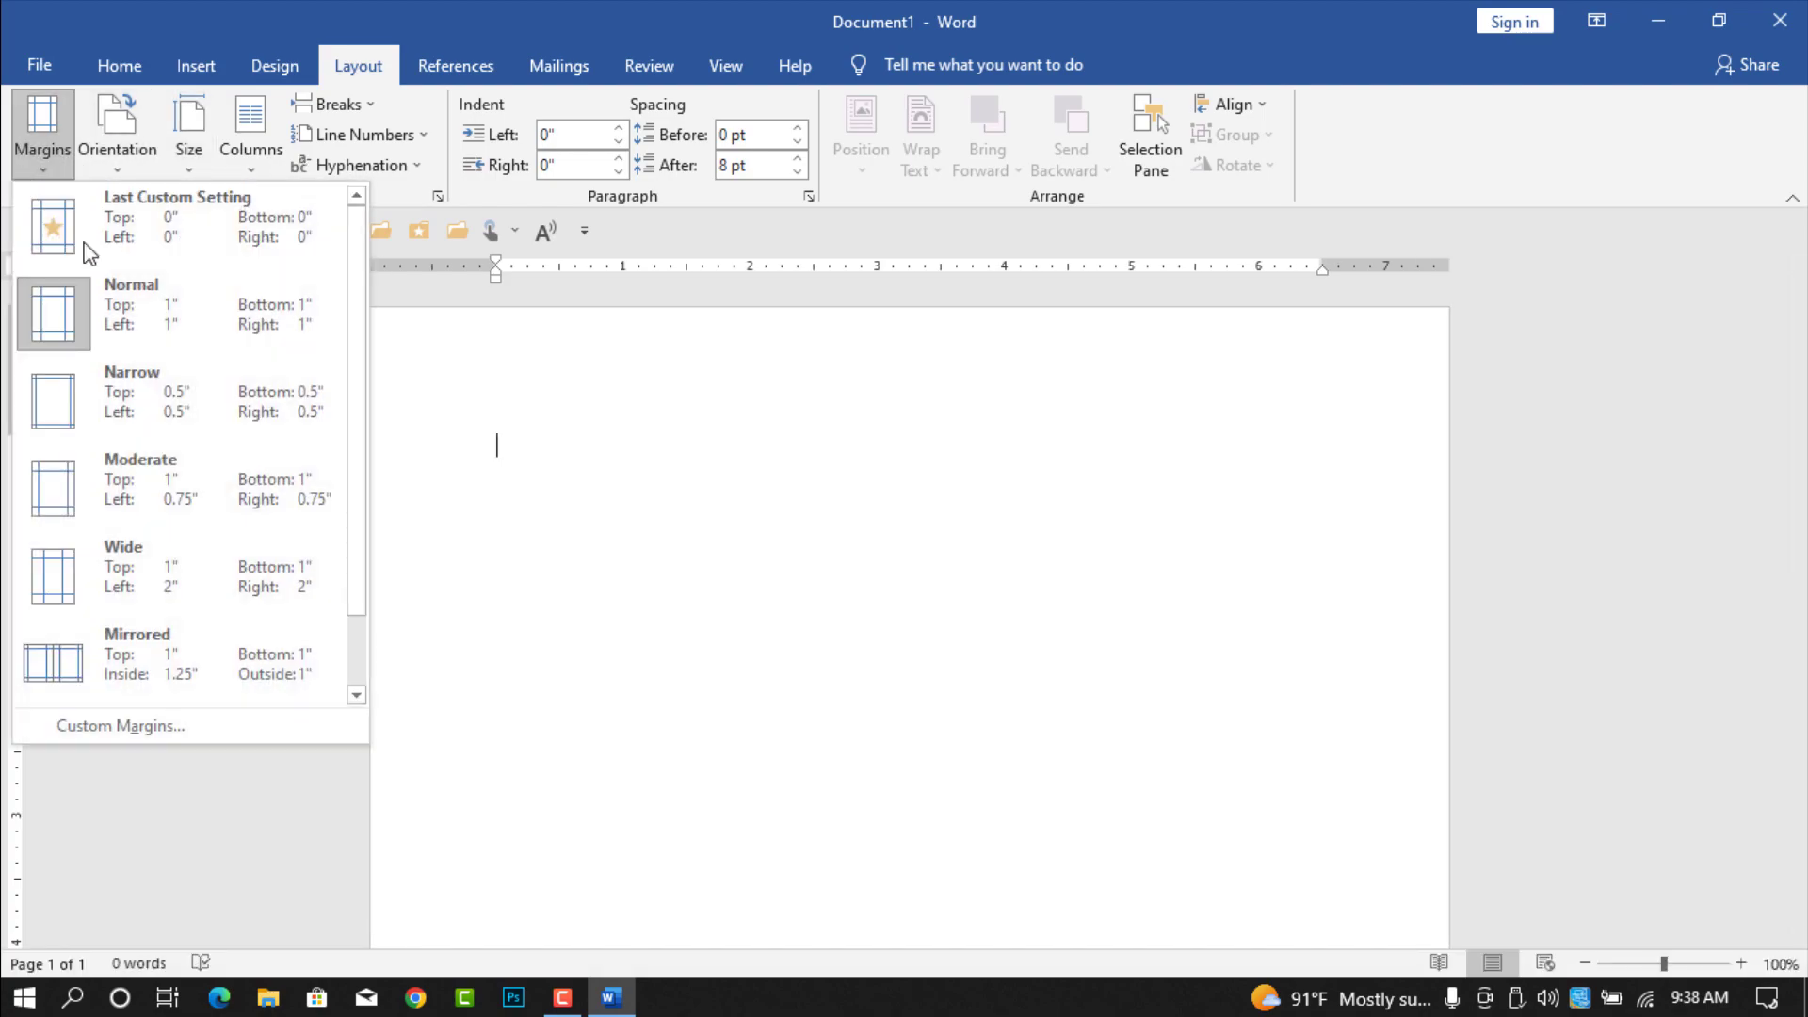
click(167, 417)
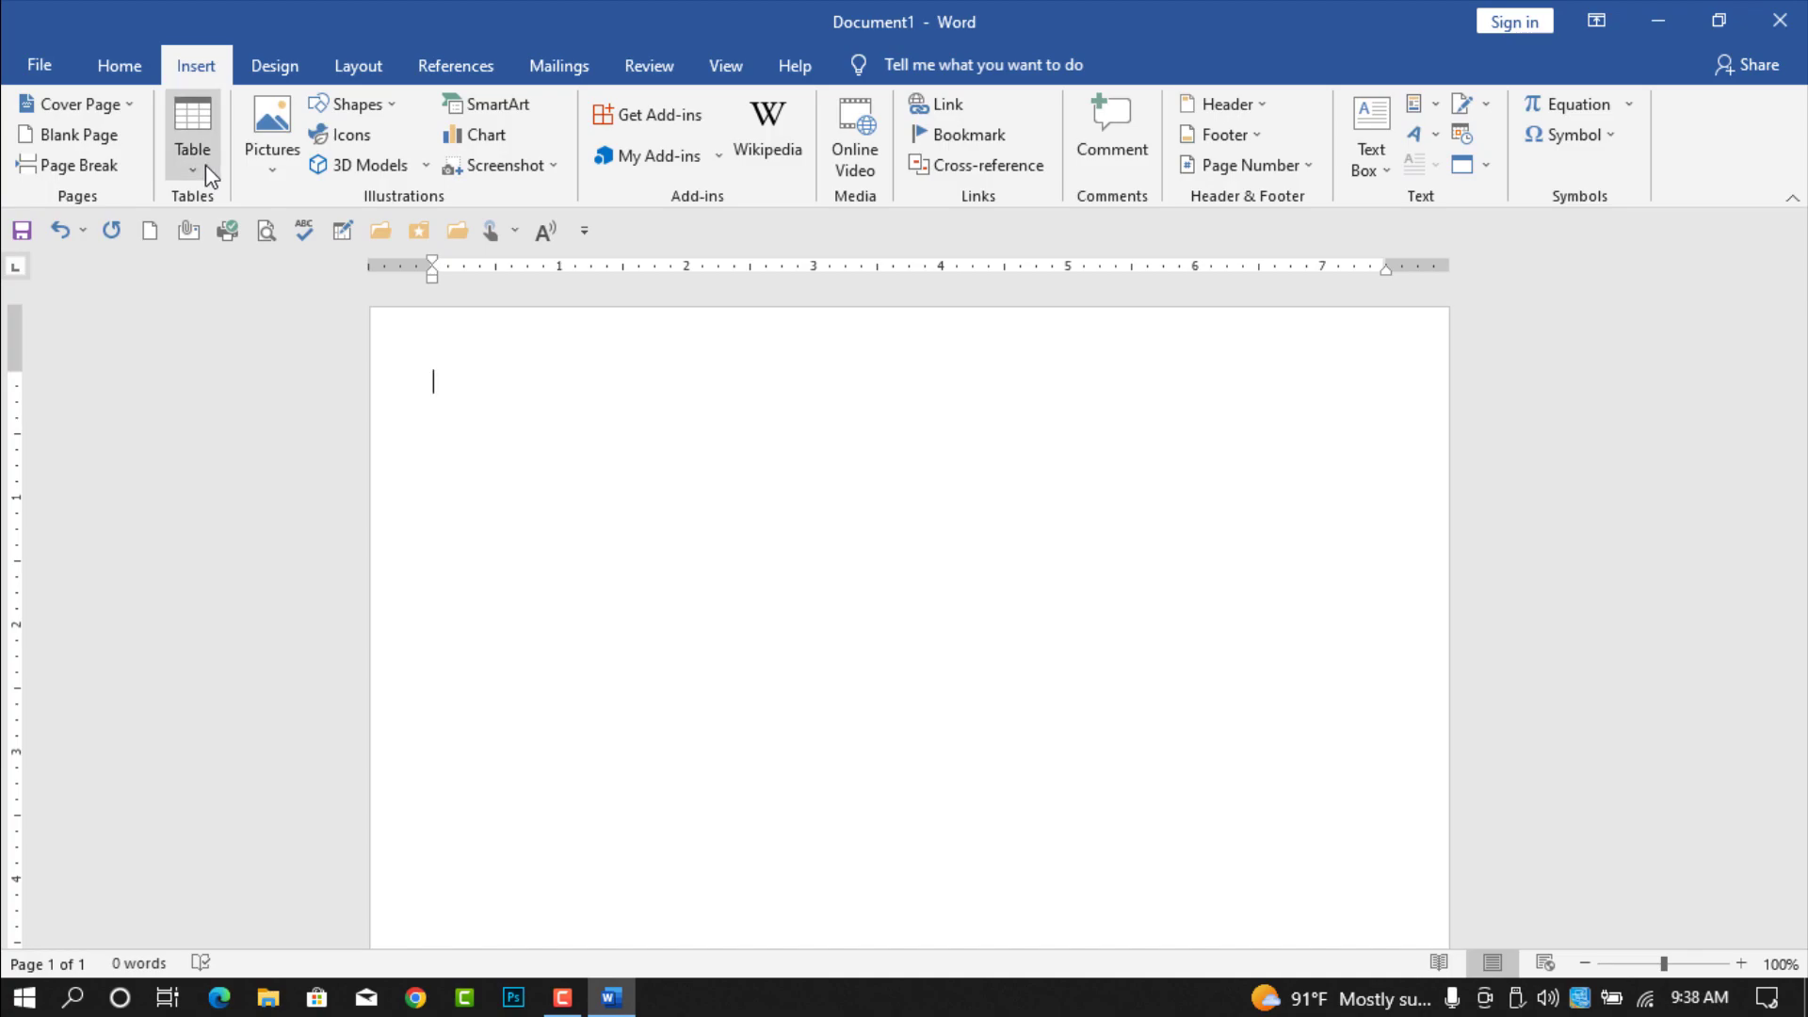
Step: Draw a rounded rectangle about 2.28" high and 3.41" wide near the page's upper-left corner
click(379, 104)
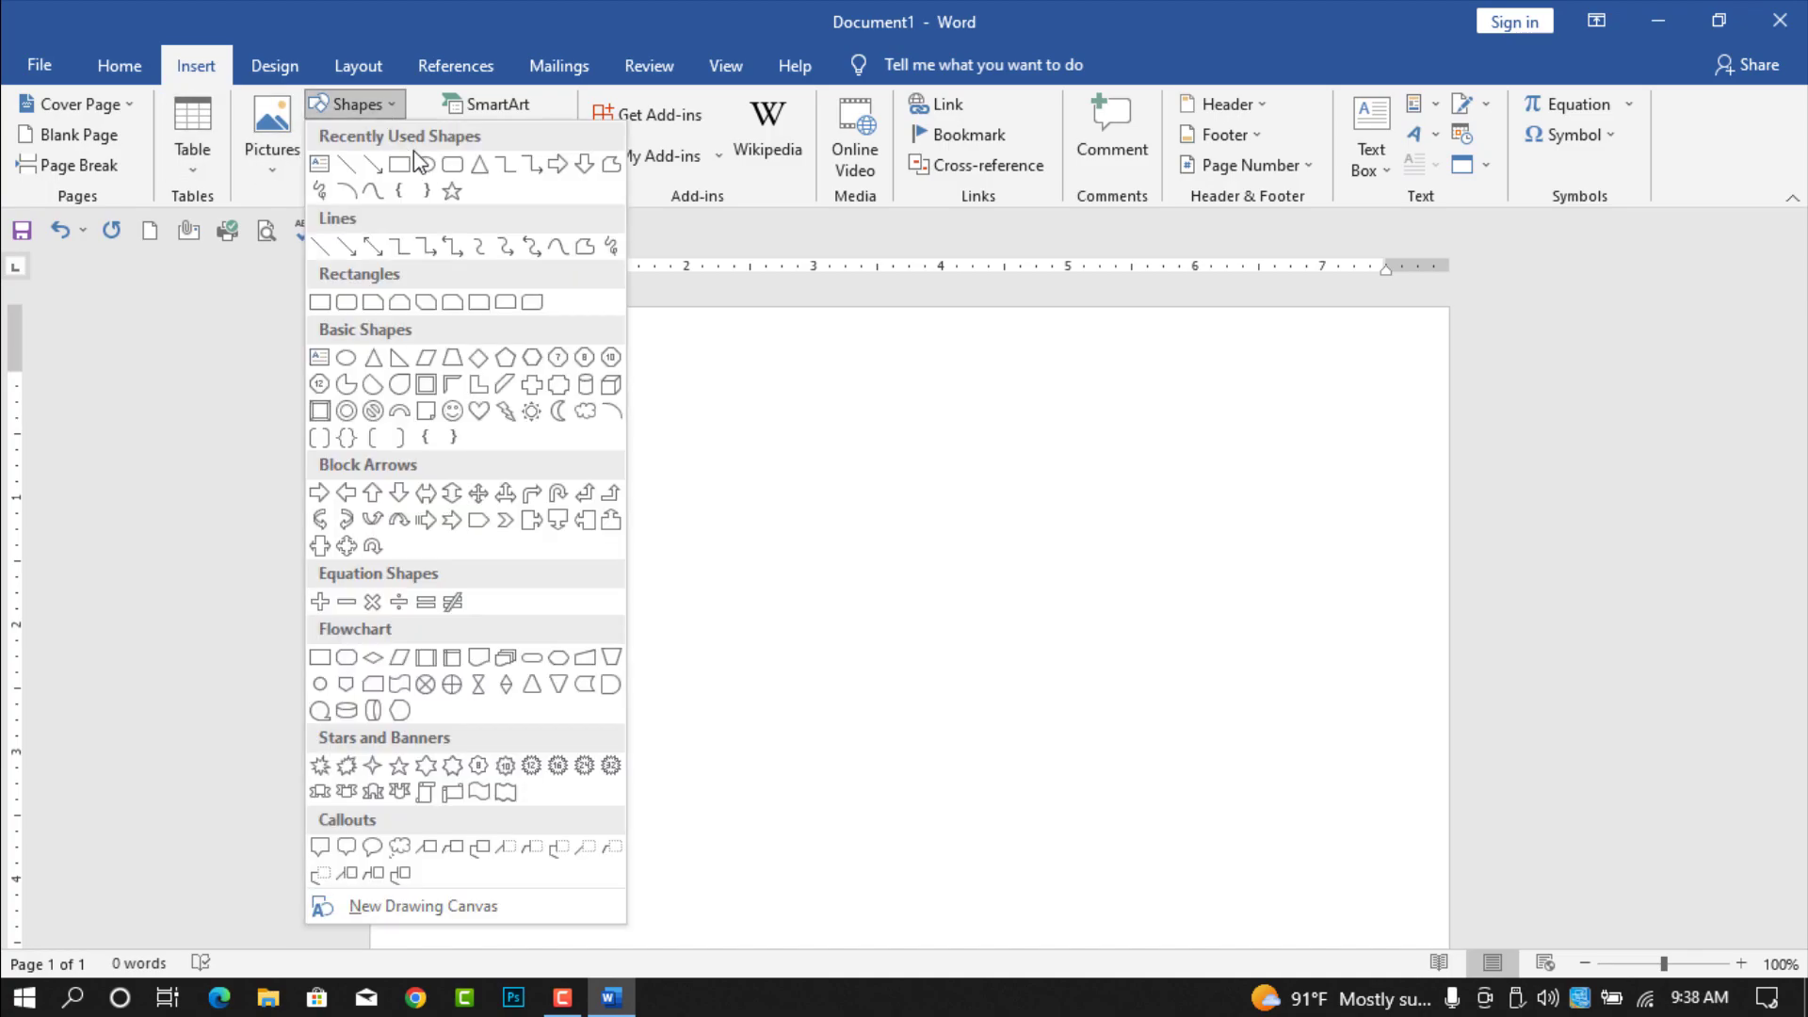
click(451, 170)
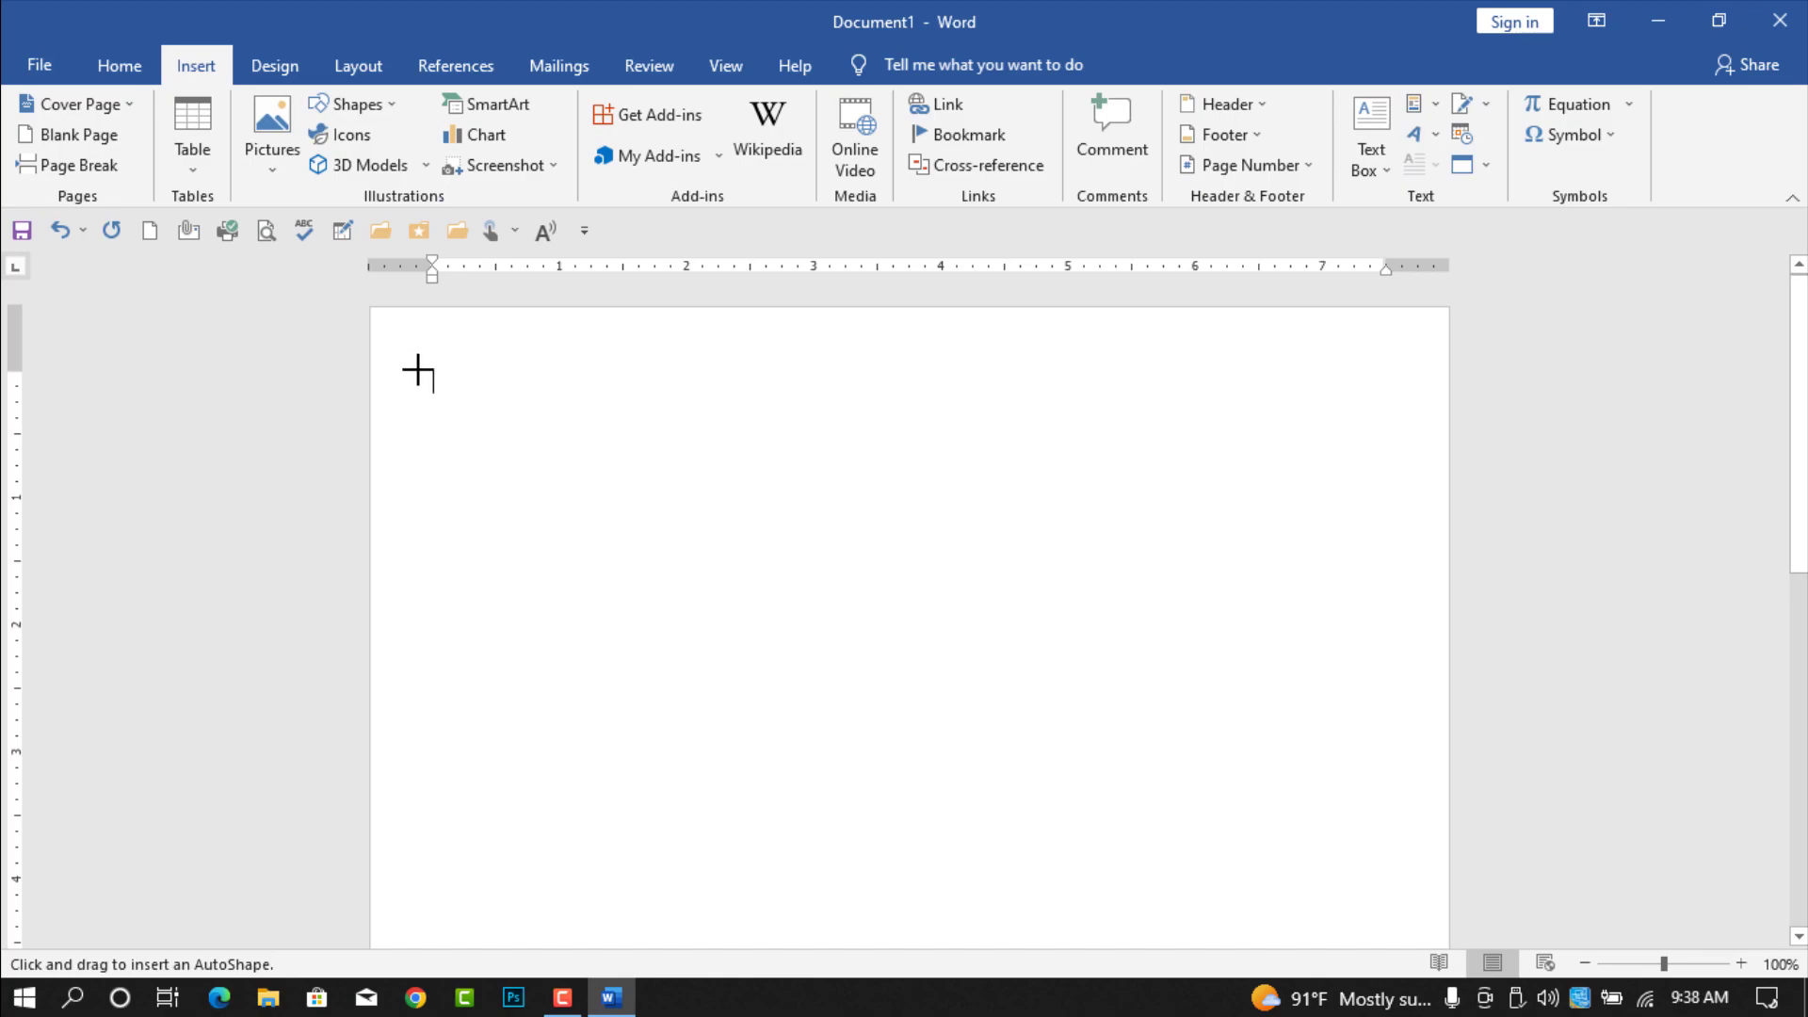
drag(397, 364, 831, 655)
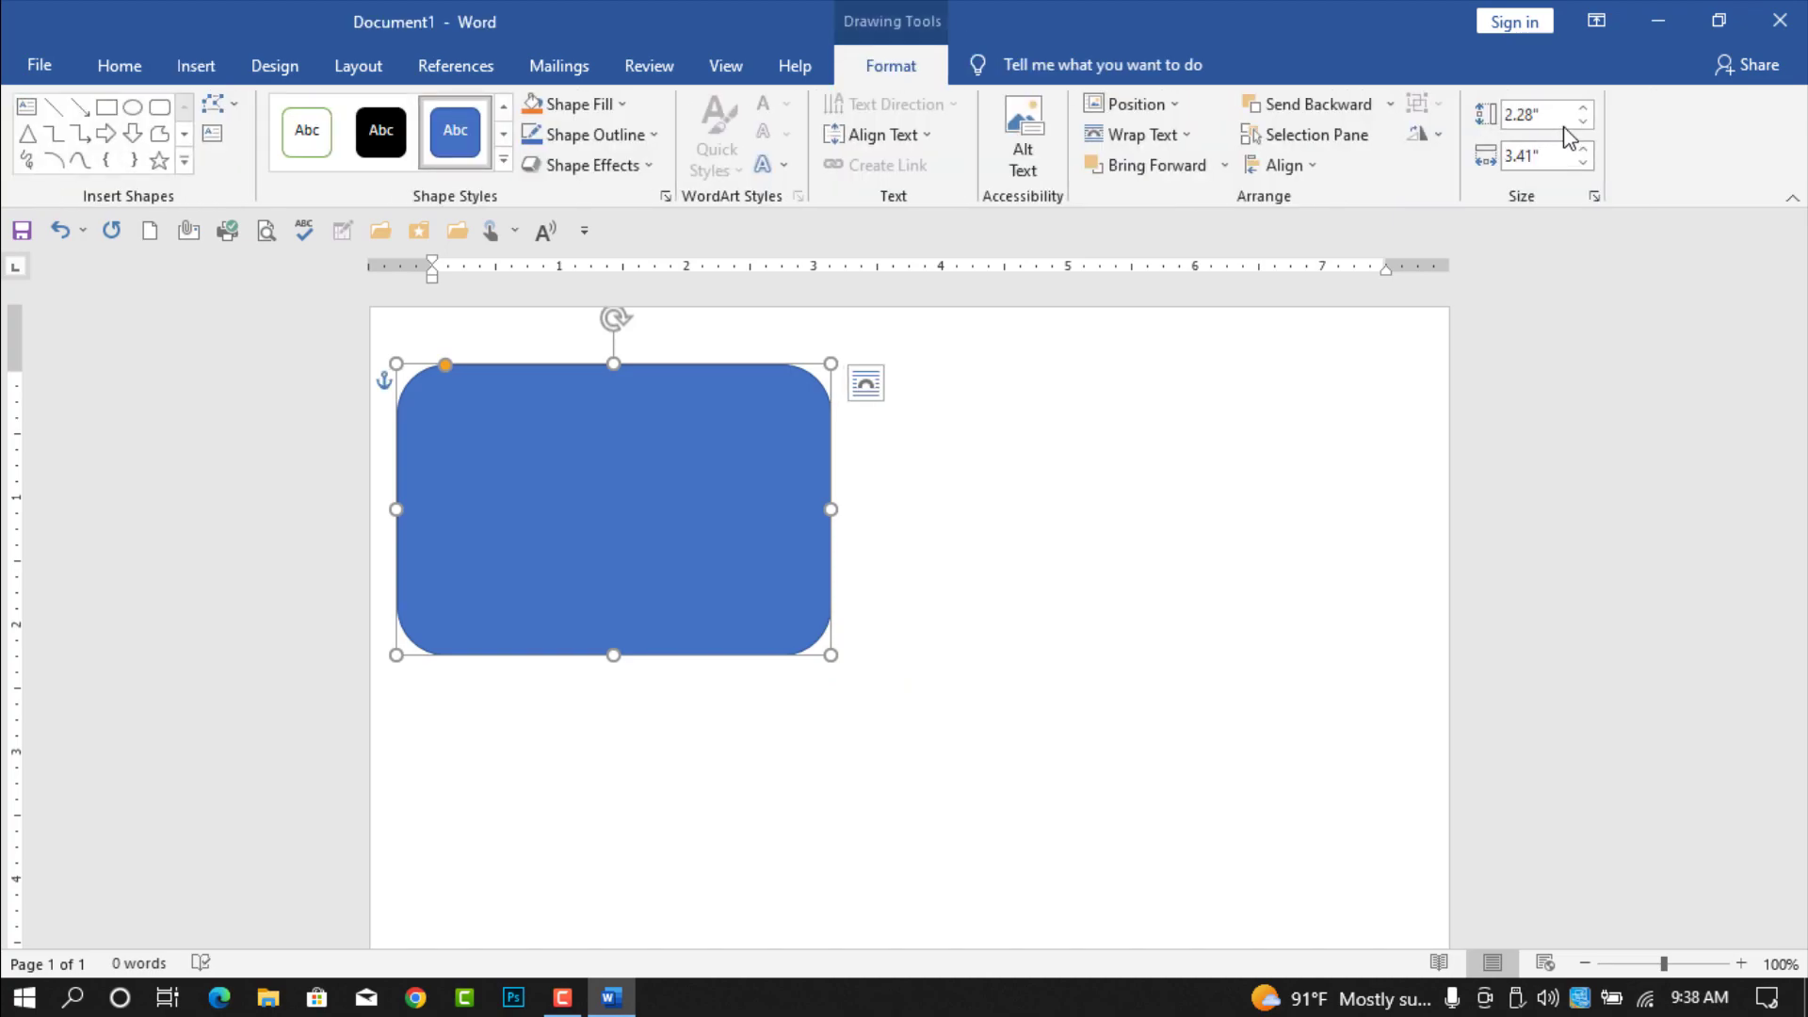
Step: Set the rounded rectangle's height to 2.5" and its width to 4"
click(1584, 108)
click(1584, 108)
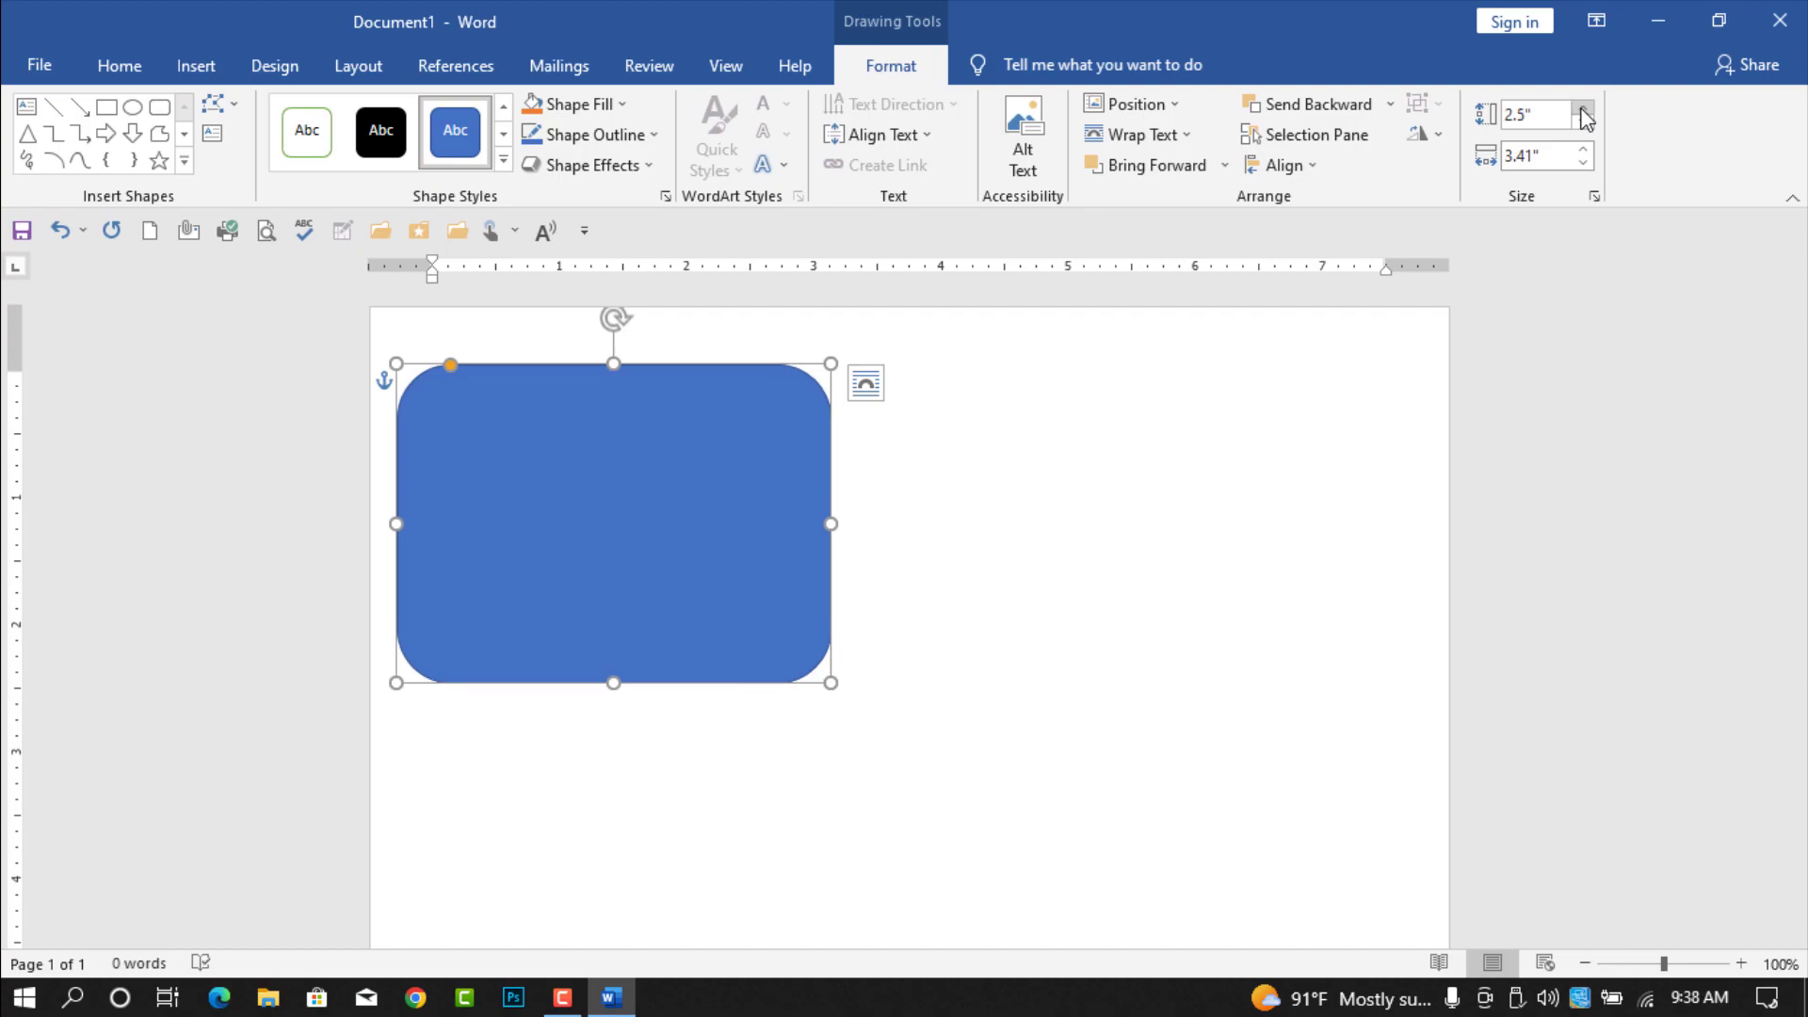
click(1584, 162)
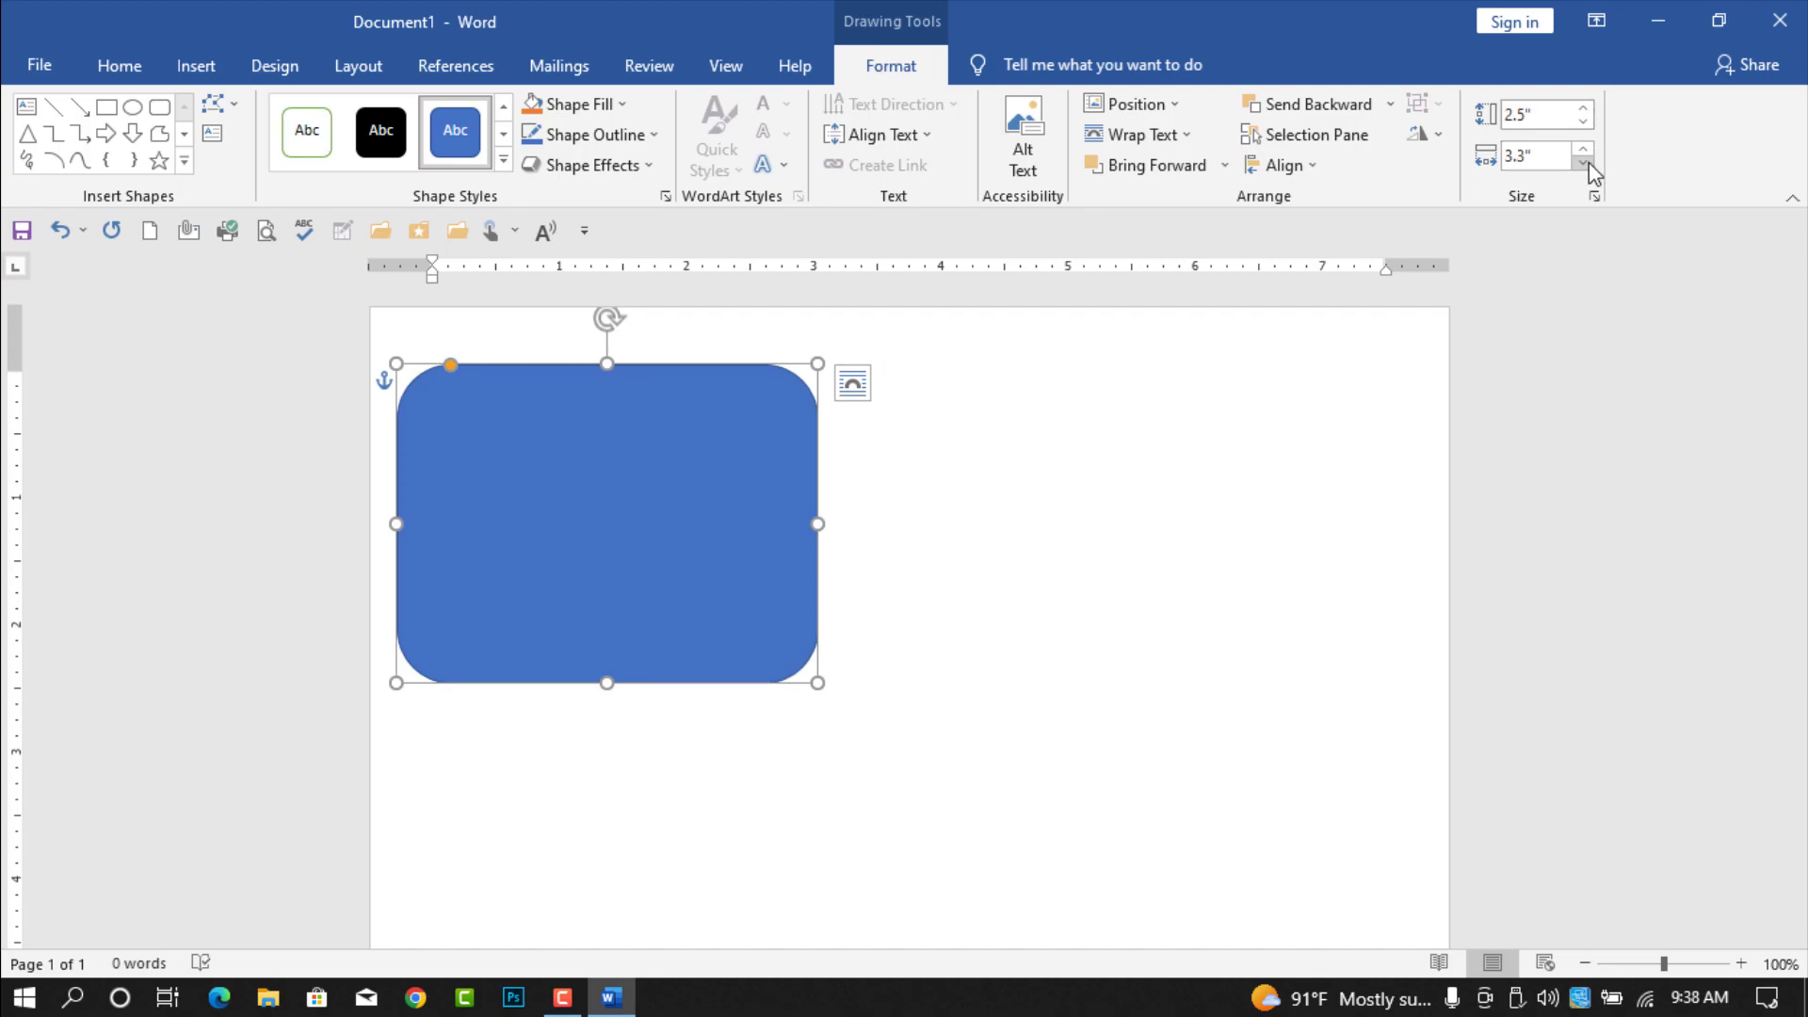
click(1582, 151)
click(1582, 150)
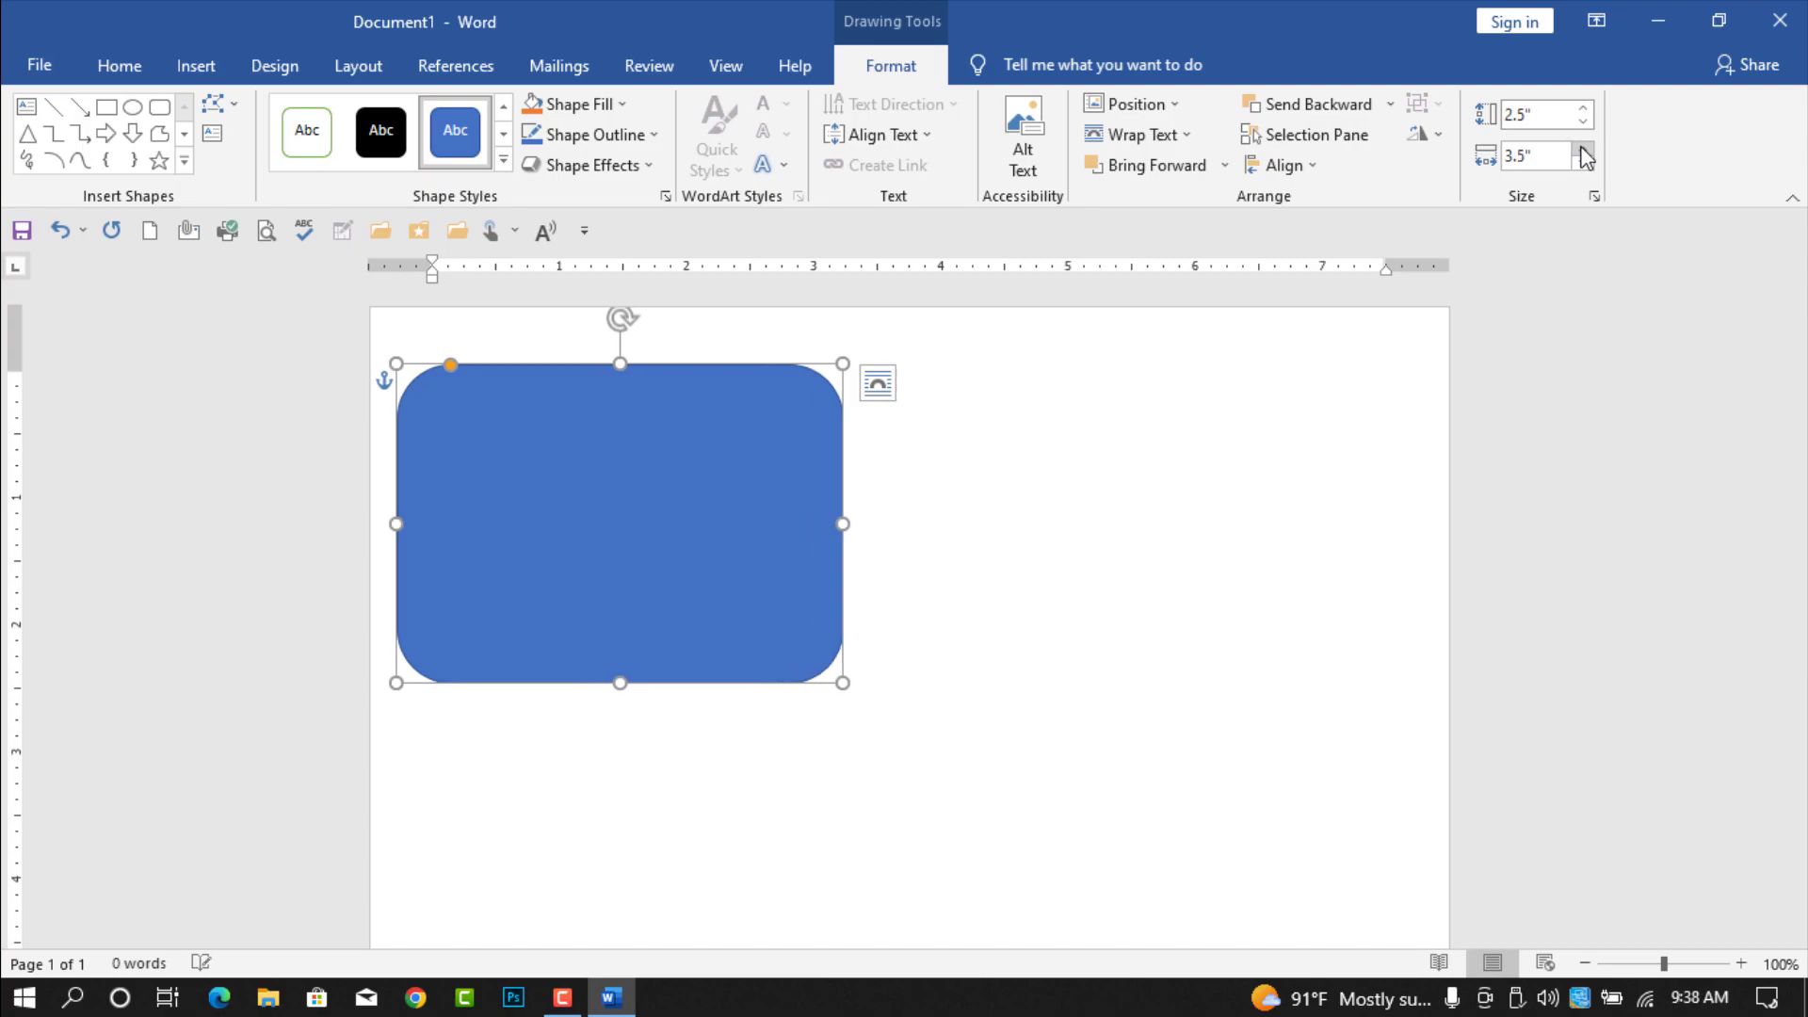
click(1582, 150)
click(1582, 151)
click(1582, 151)
click(1582, 150)
click(1582, 151)
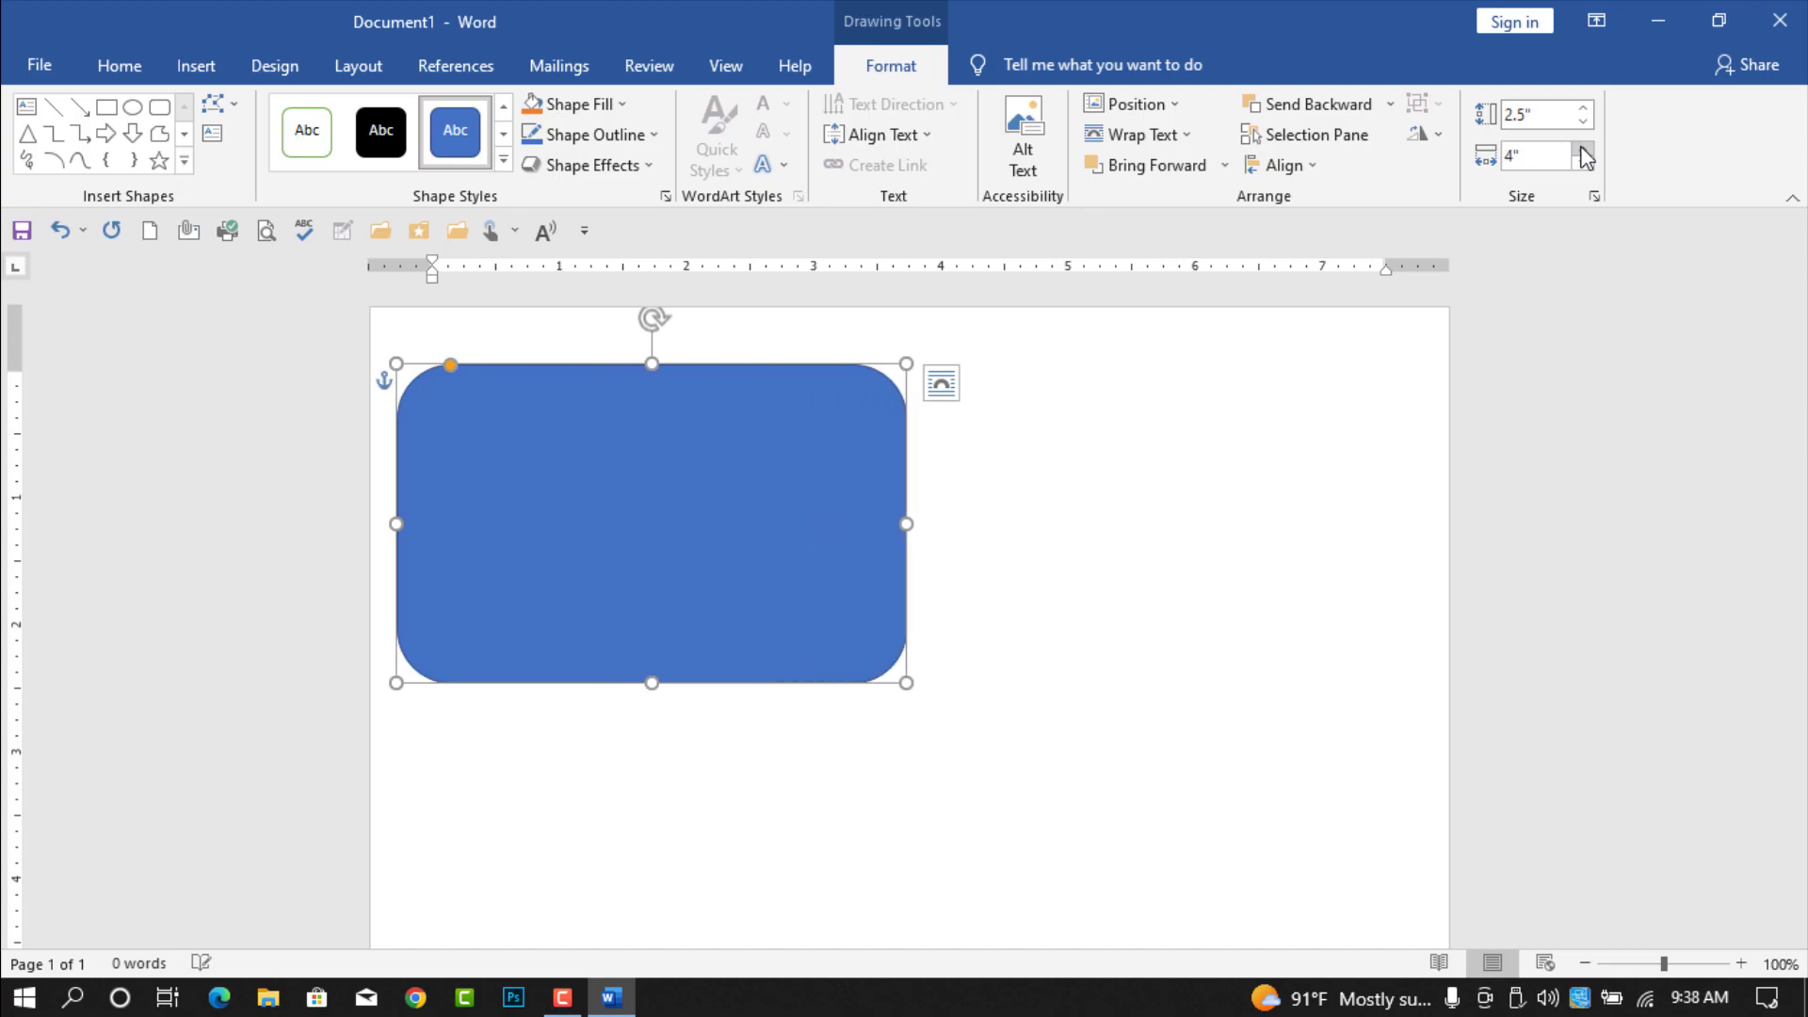
Step: Nudge the rounded rectangle slightly left, closer to the page's left edge
key(ctrl+Left)
key(ctrl+Left)
key(ctrl+Left)
key(ctrl+Left)
key(ctrl+Left)
key(ctrl+Left)
key(ctrl+Left)
key(ctrl+Left)
key(ctrl+Left)
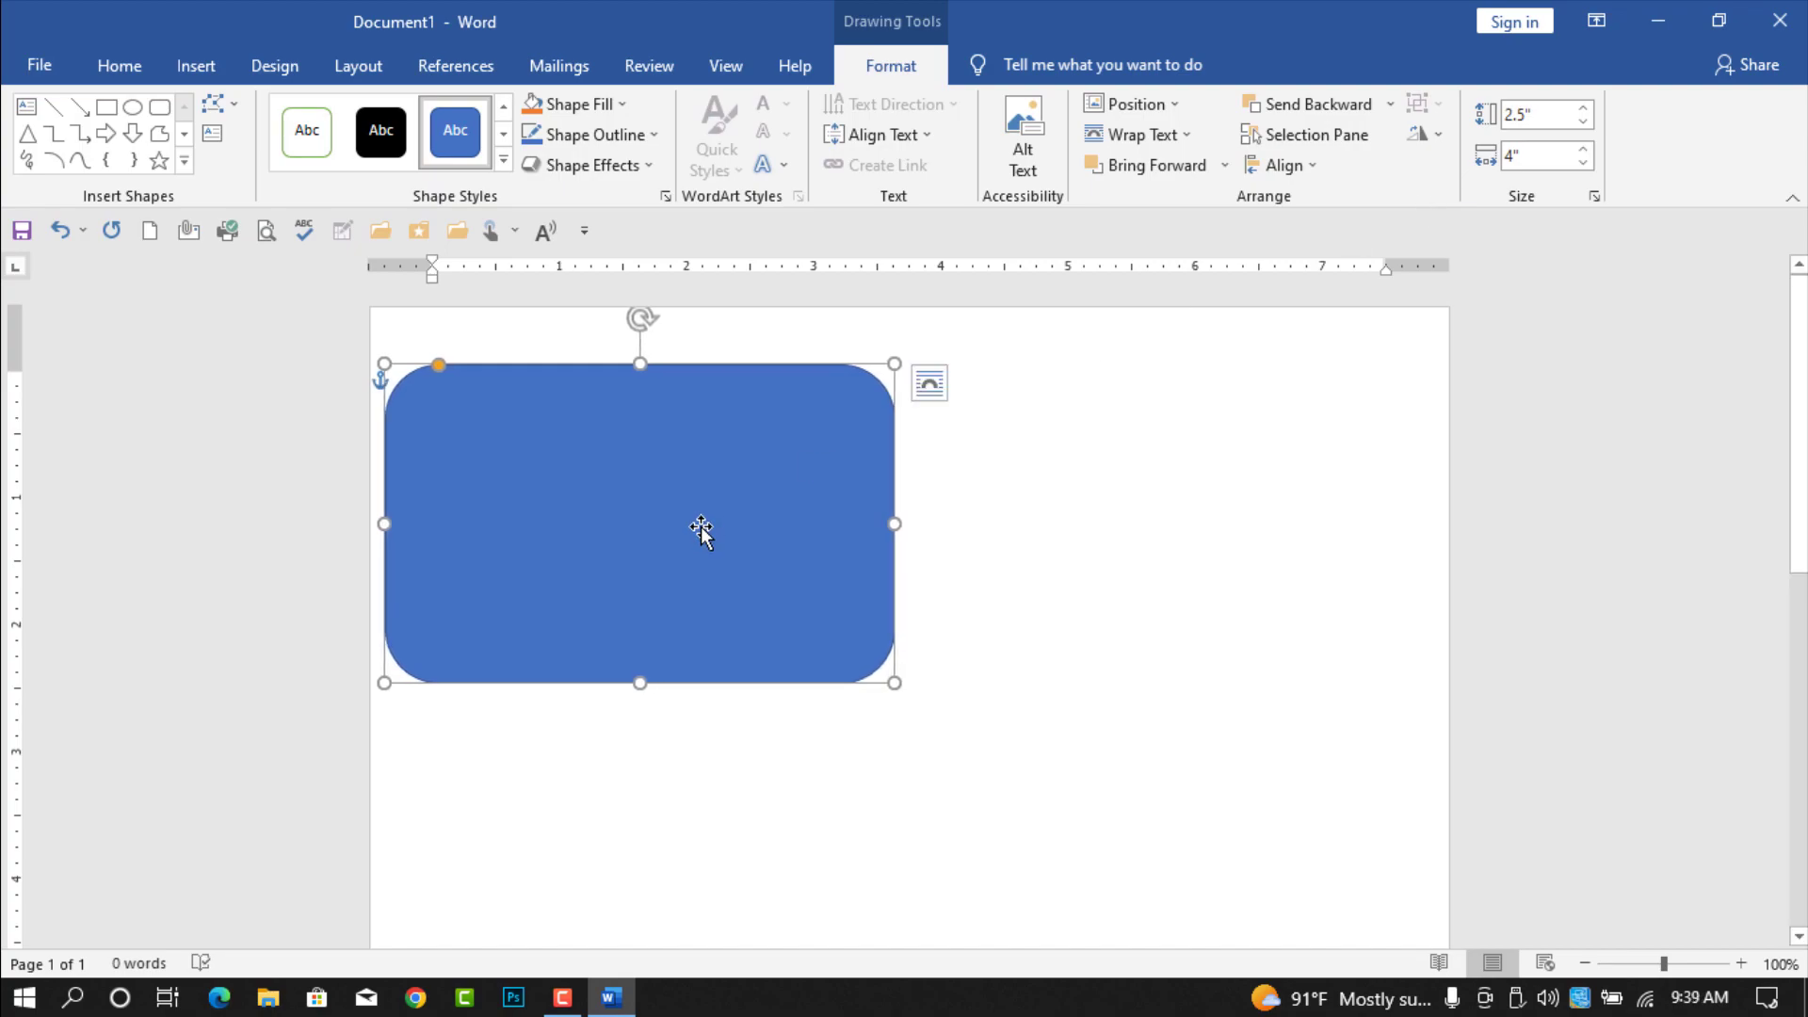
Step: Remove the rounded rectangle's fill and make its outline black
click(602, 105)
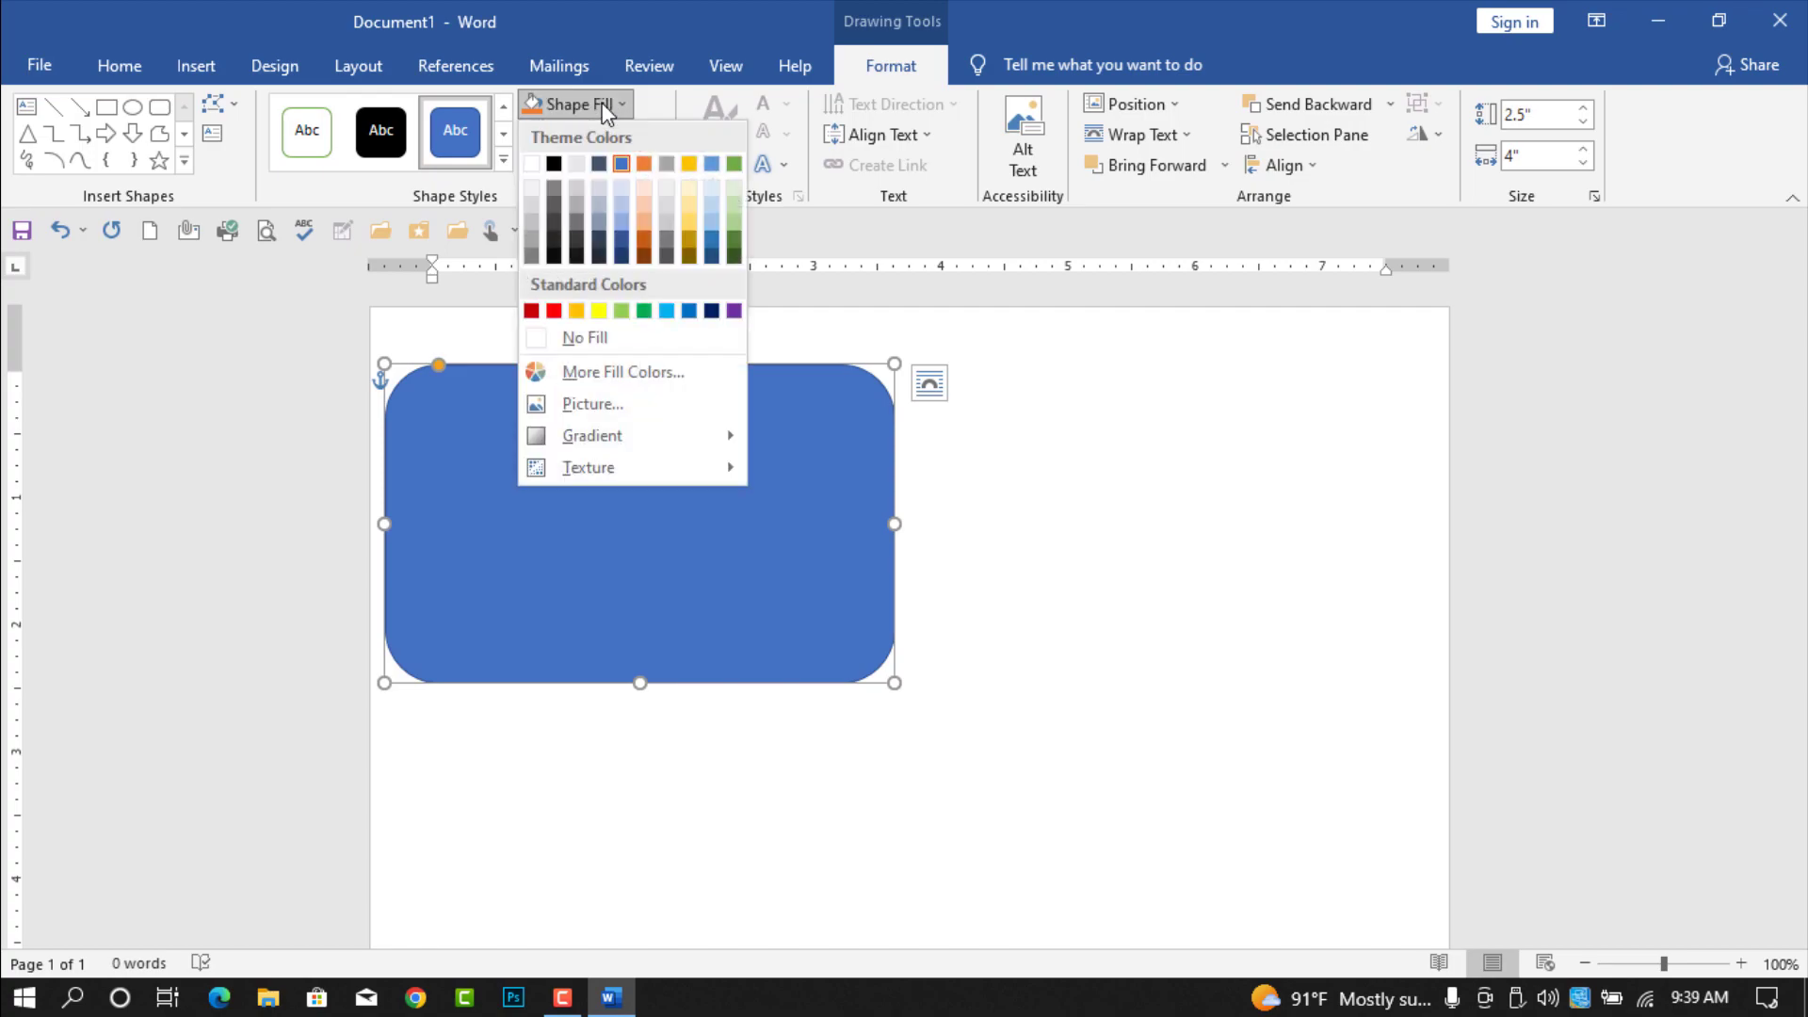
click(624, 335)
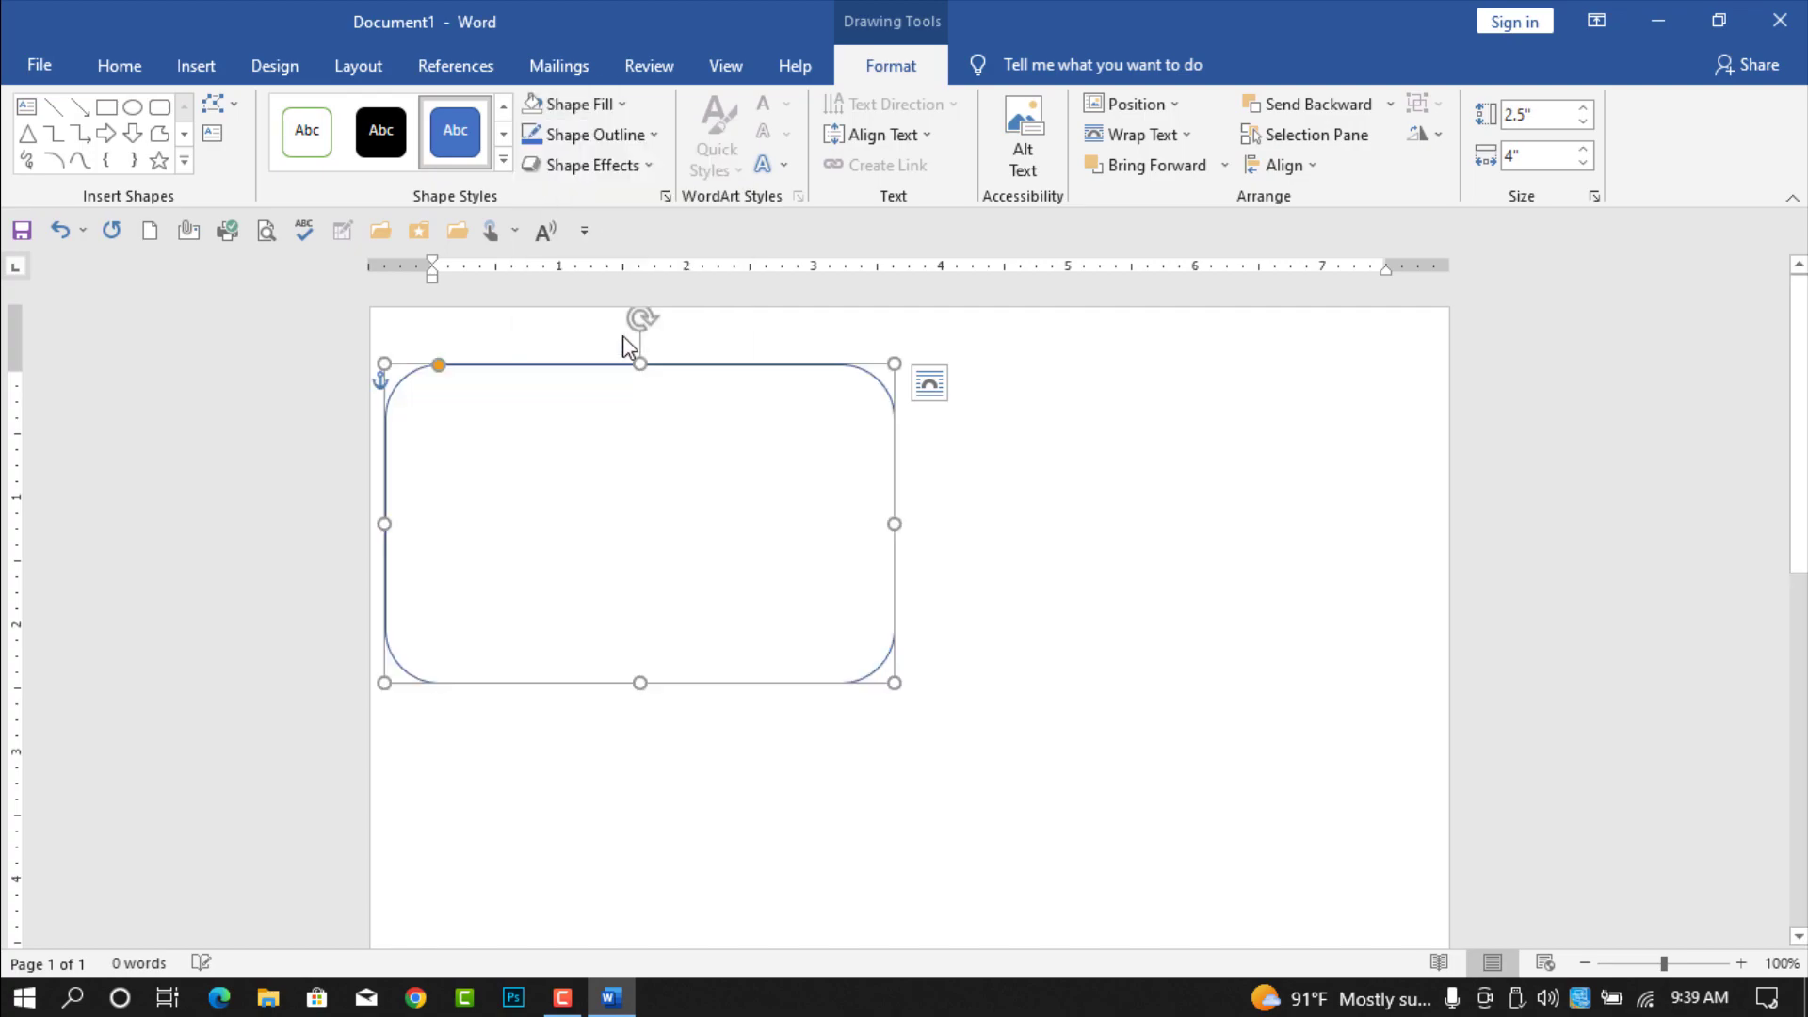
click(639, 141)
click(554, 194)
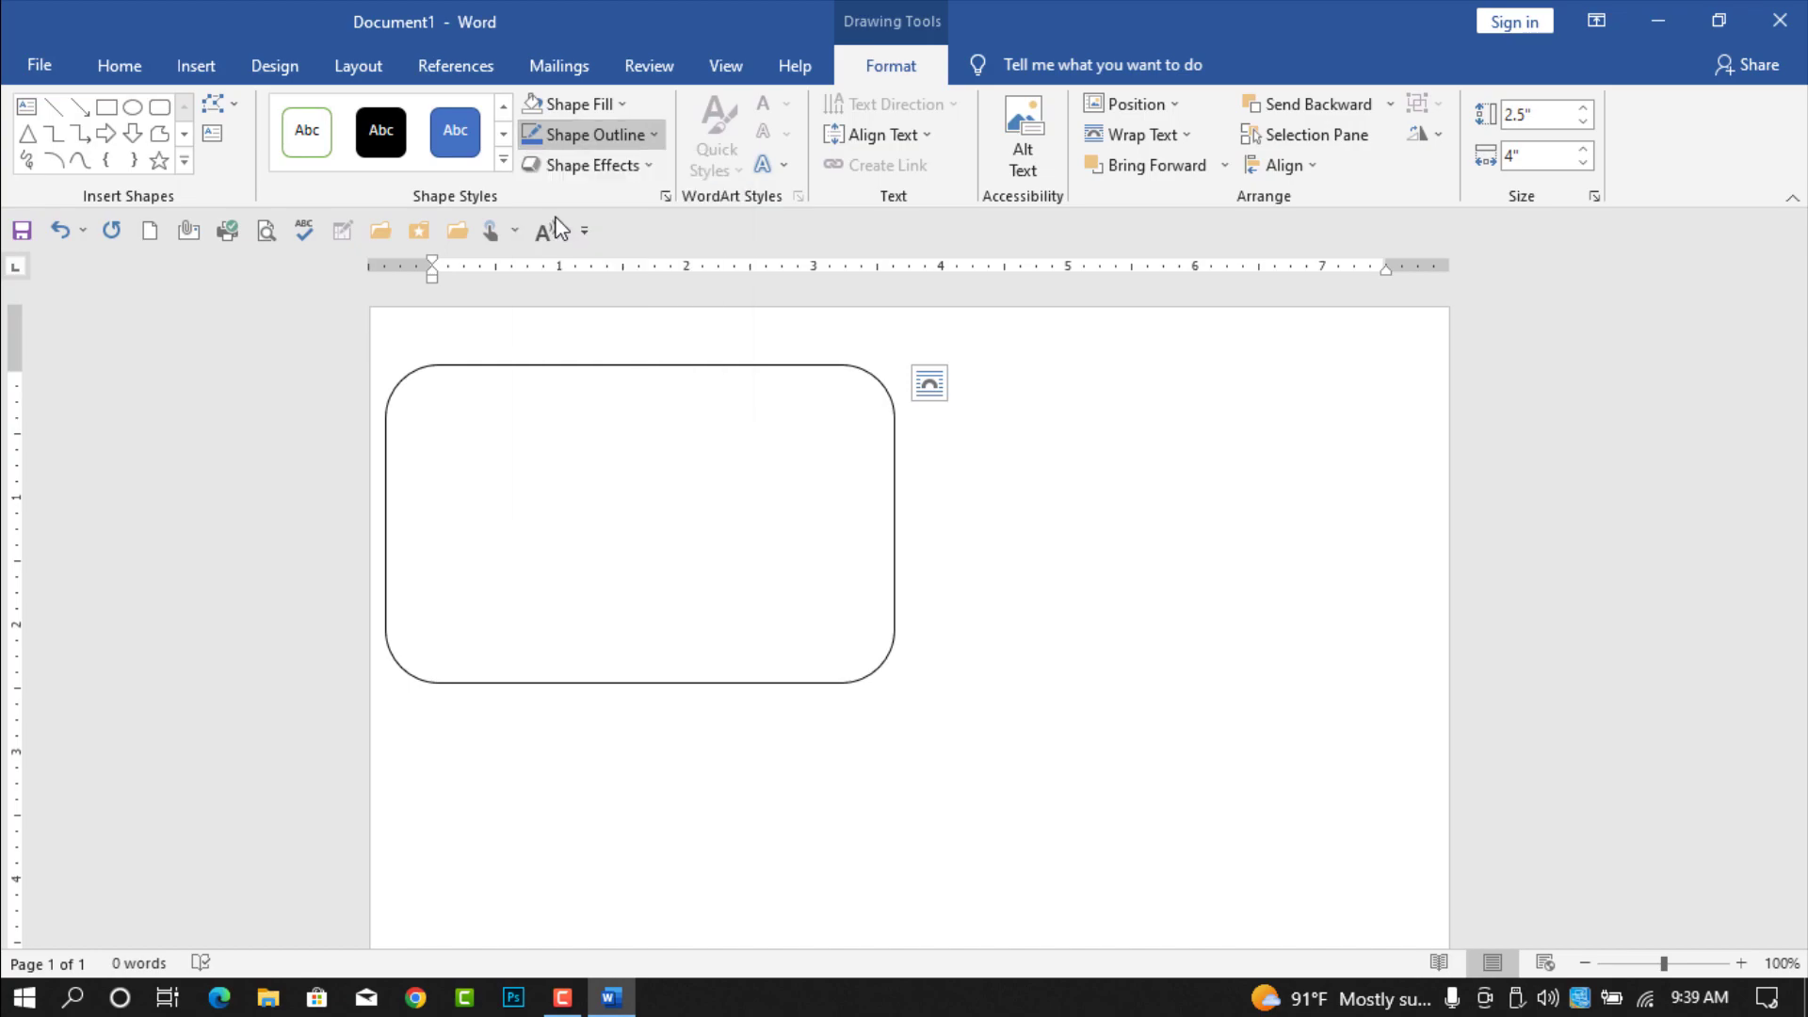
Step: Paste a copy of the rounded rectangle and set the copy to 2.4" high and 3.9" wide
click(117, 66)
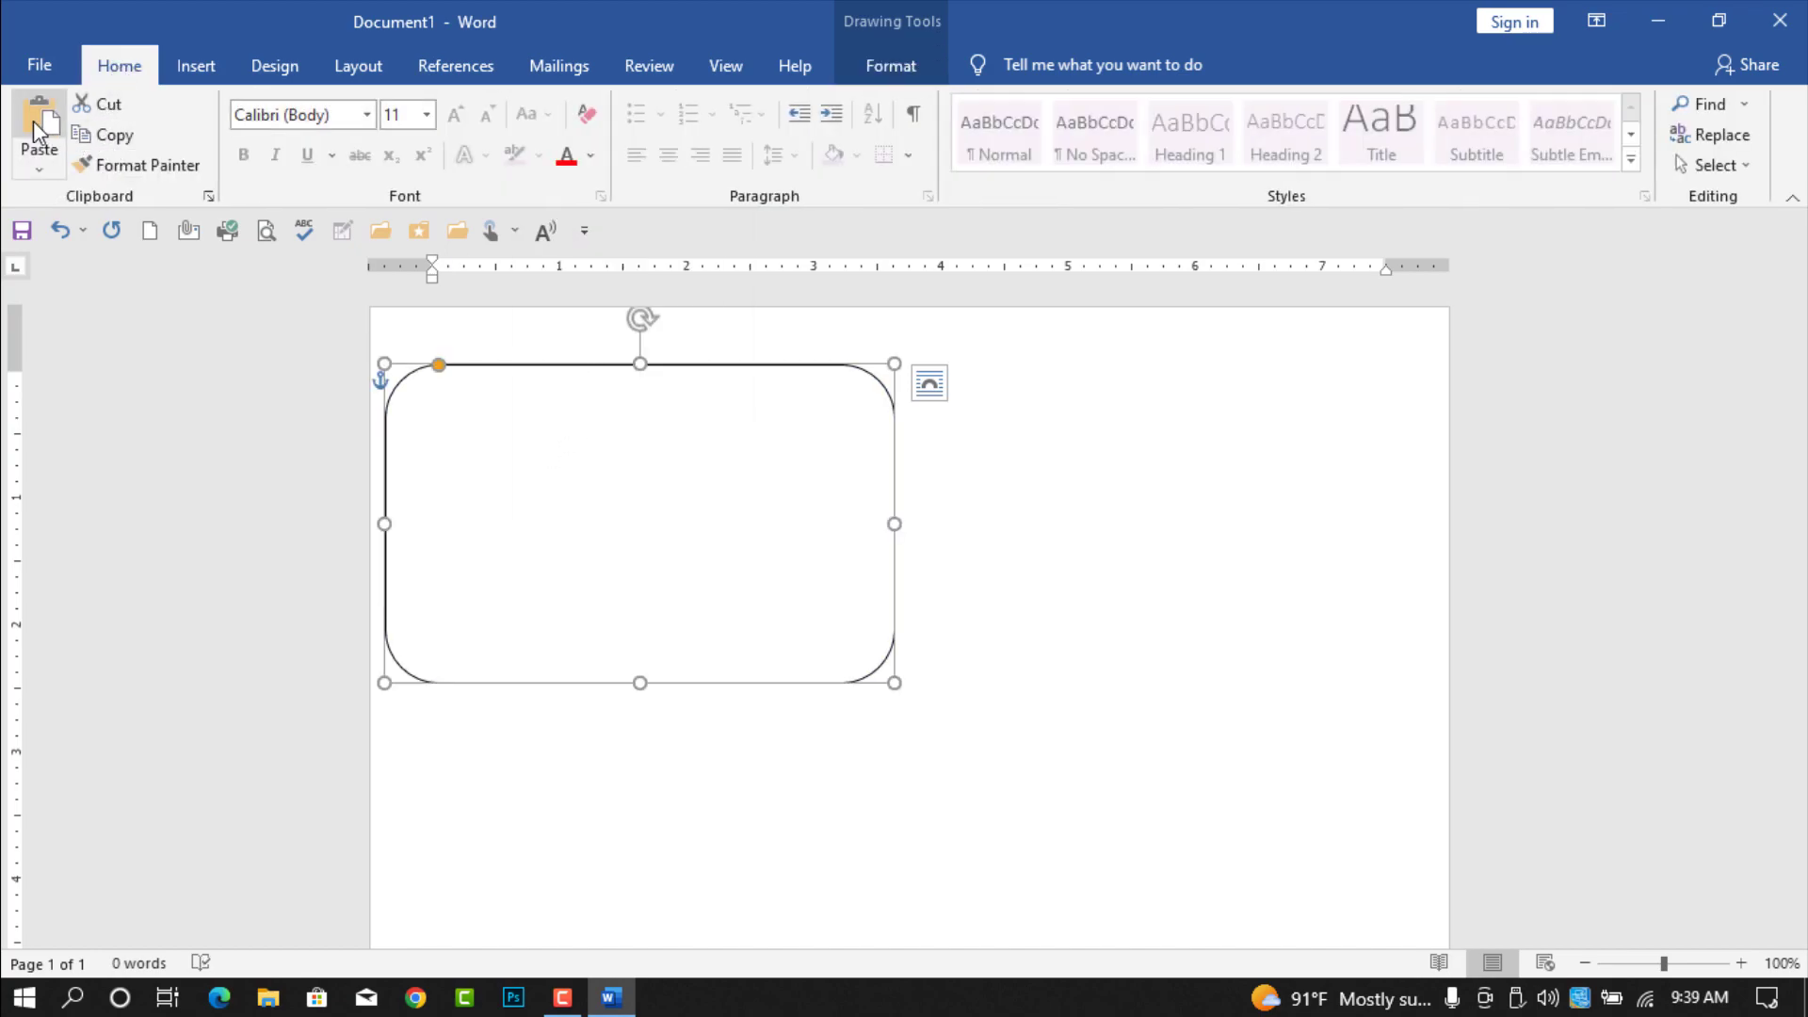
click(32, 121)
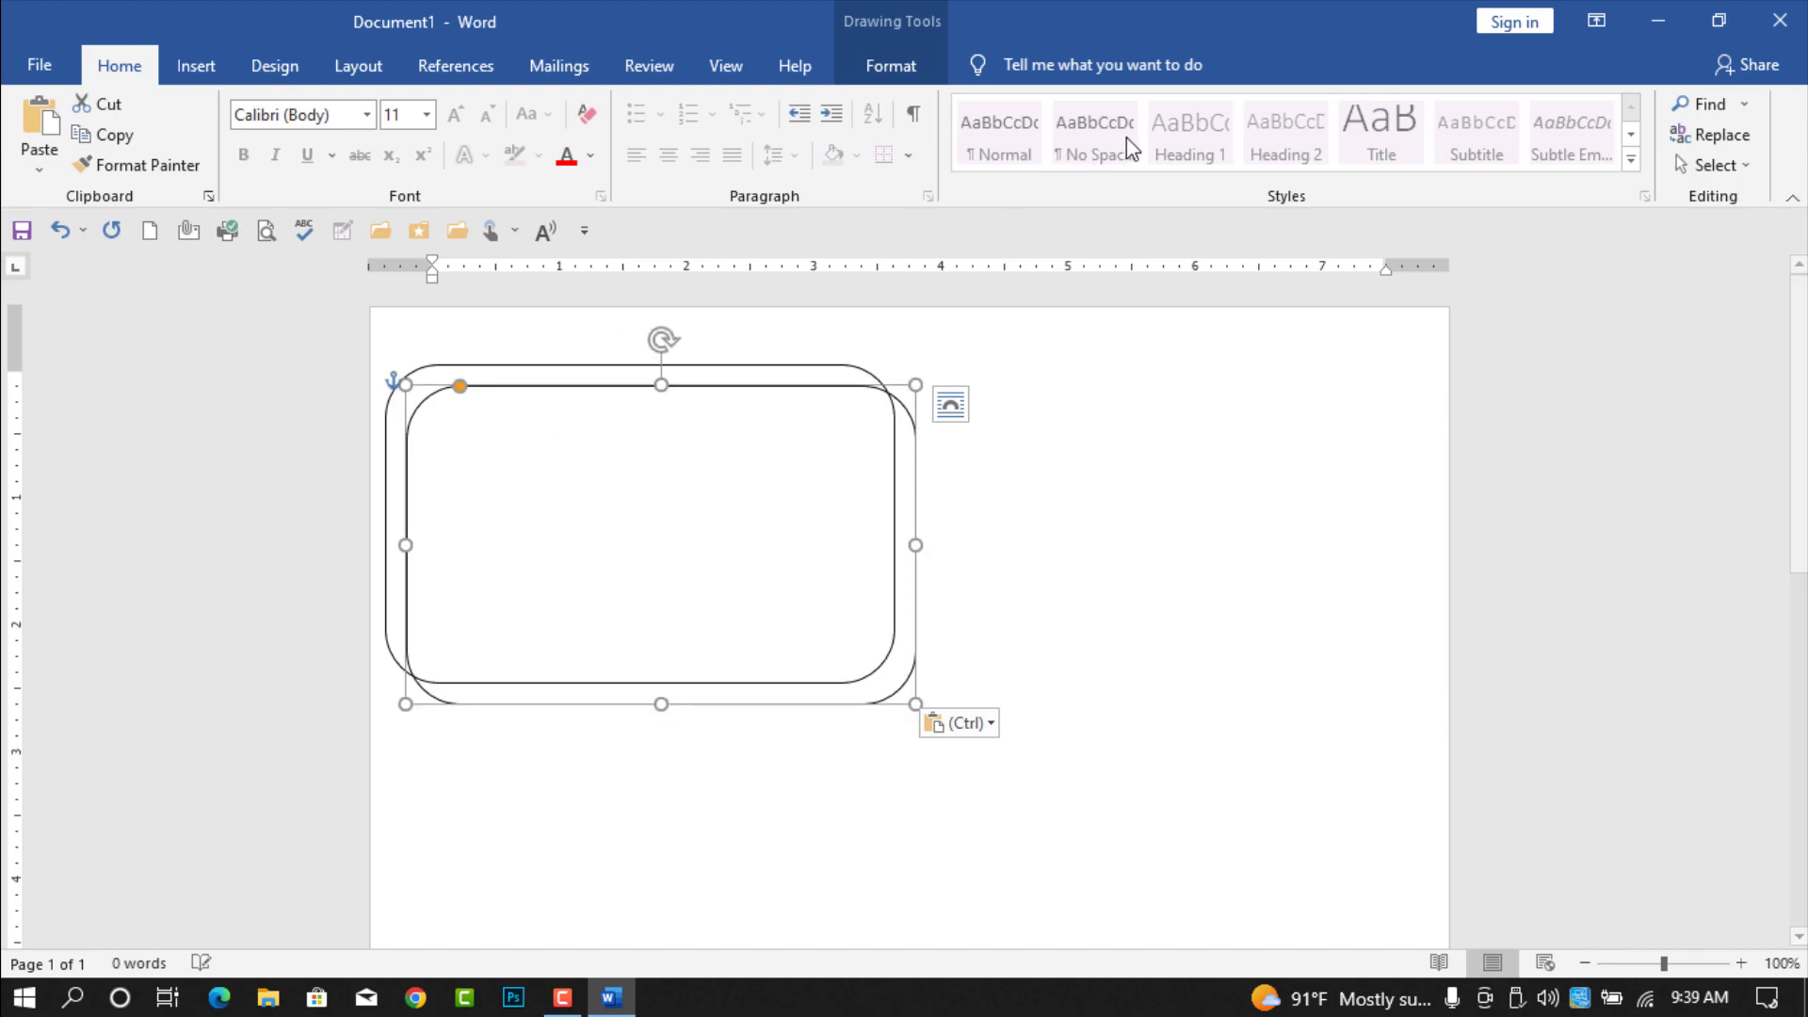
click(891, 66)
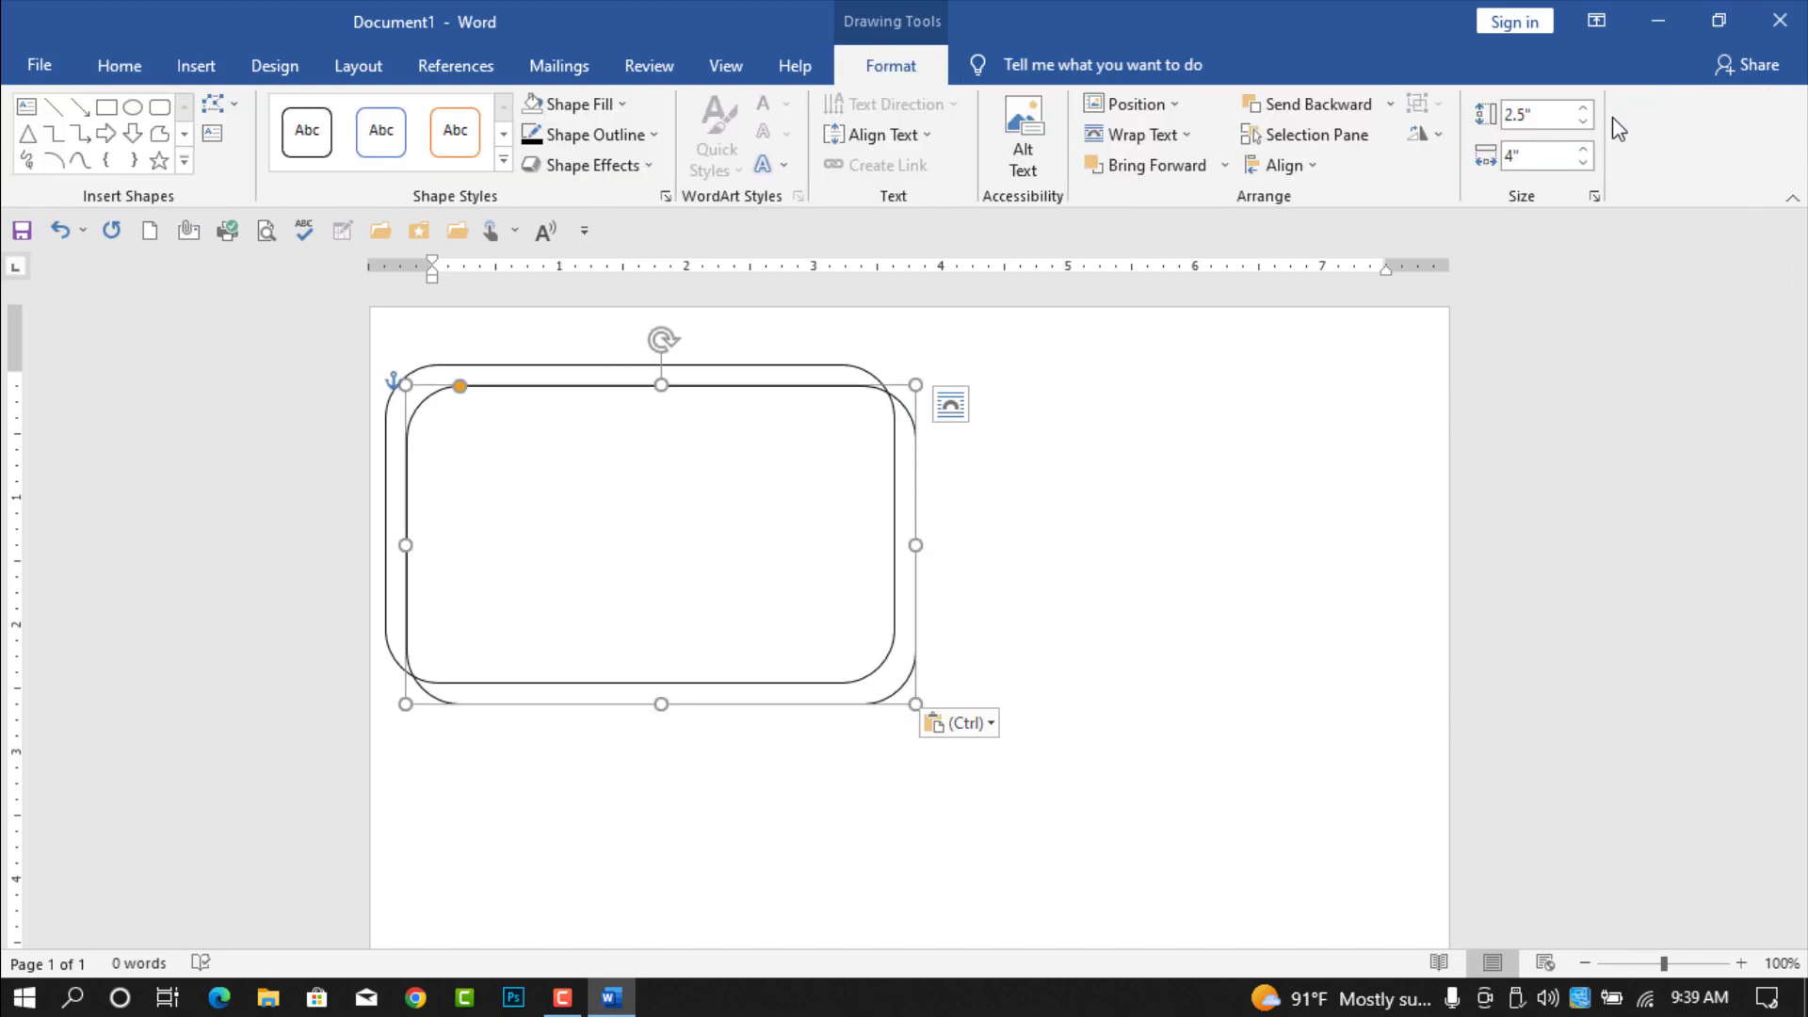
click(1583, 122)
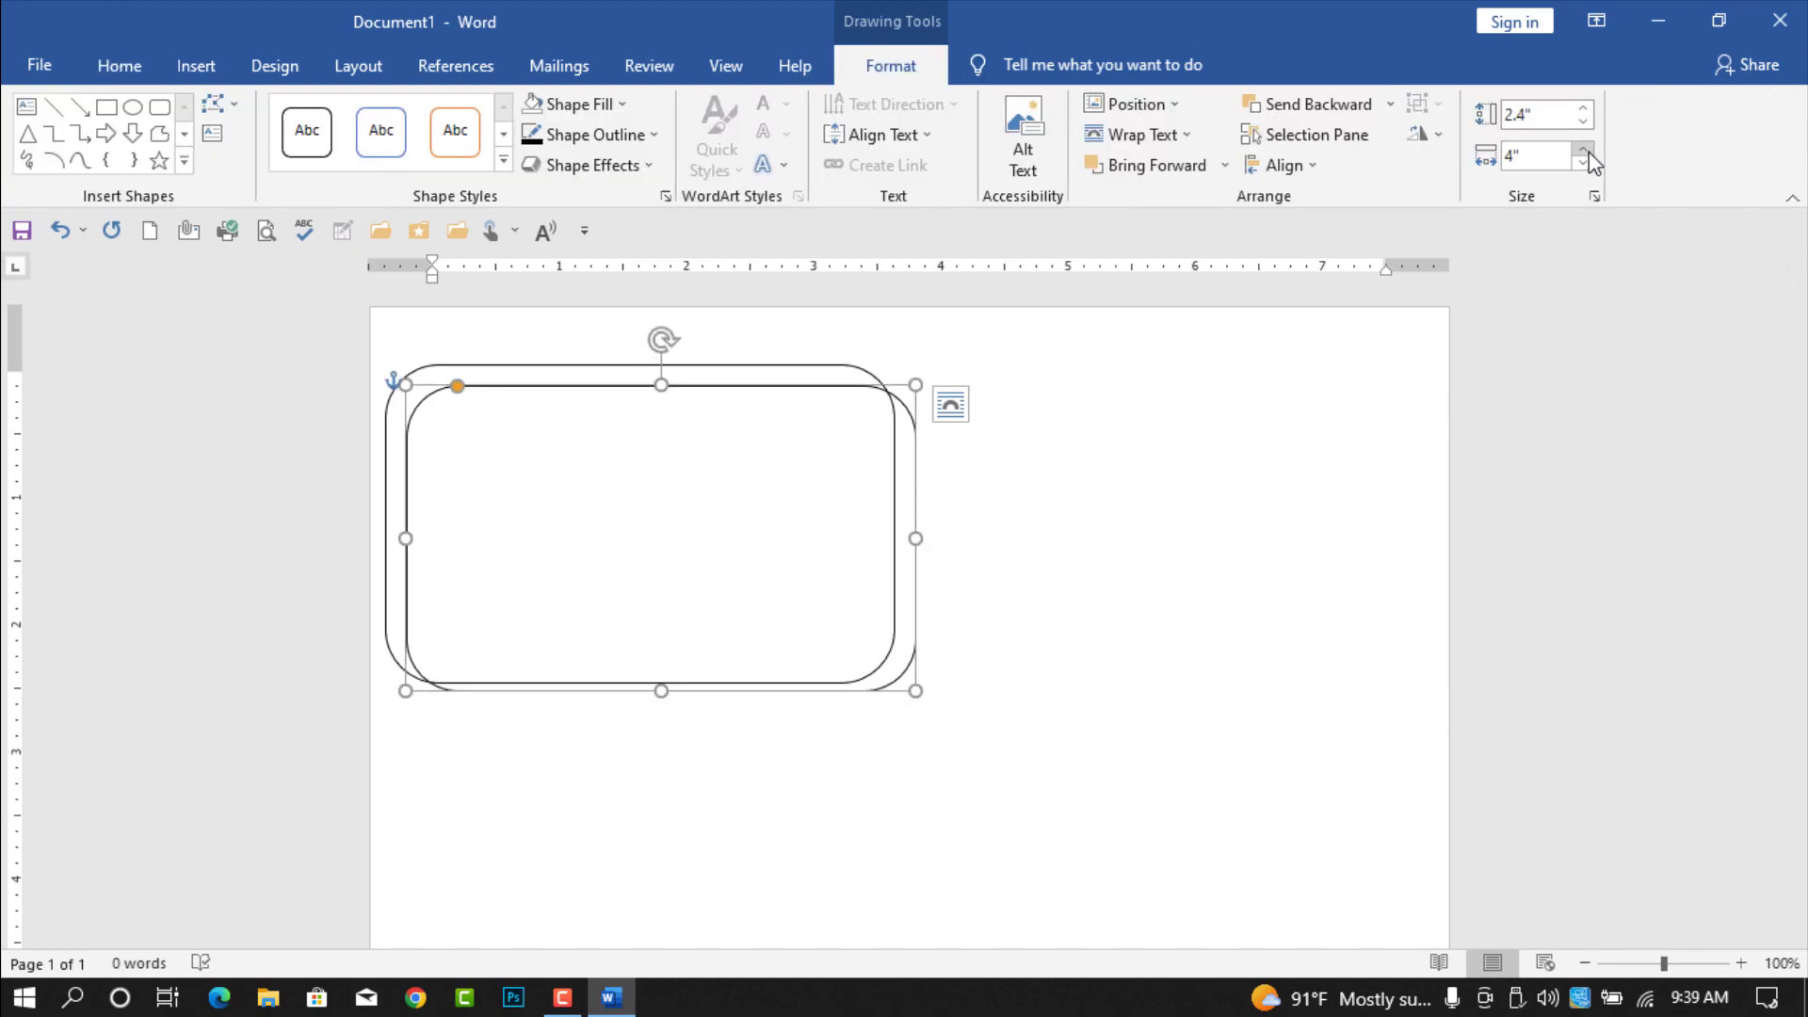
click(1584, 162)
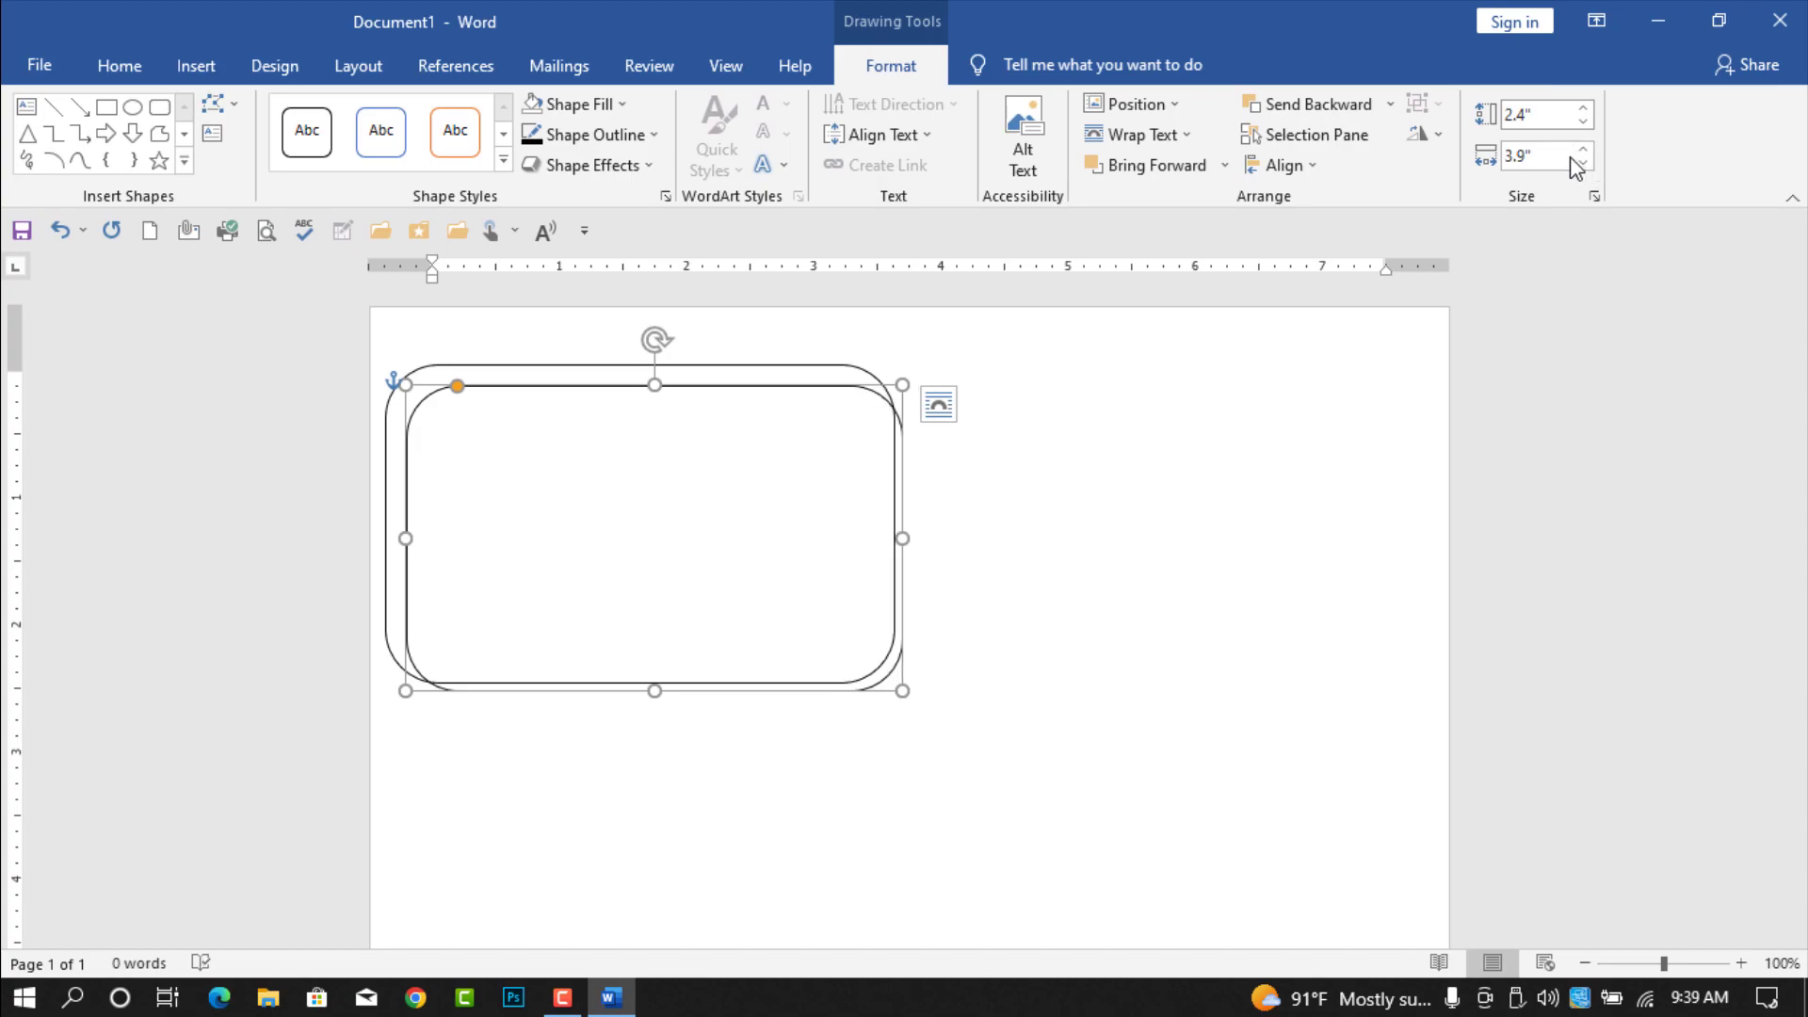
Step: Nudge the smaller rounded rectangle until it sits centred inside the larger one with an even gap all around
key(Up)
key(Up)
key(Up)
key(Up)
key(Up)
key(Up)
key(Up)
key(Up)
key(Up)
key(Up)
key(Up)
key(Up)
key(Up)
key(Up)
key(Left)
key(Left)
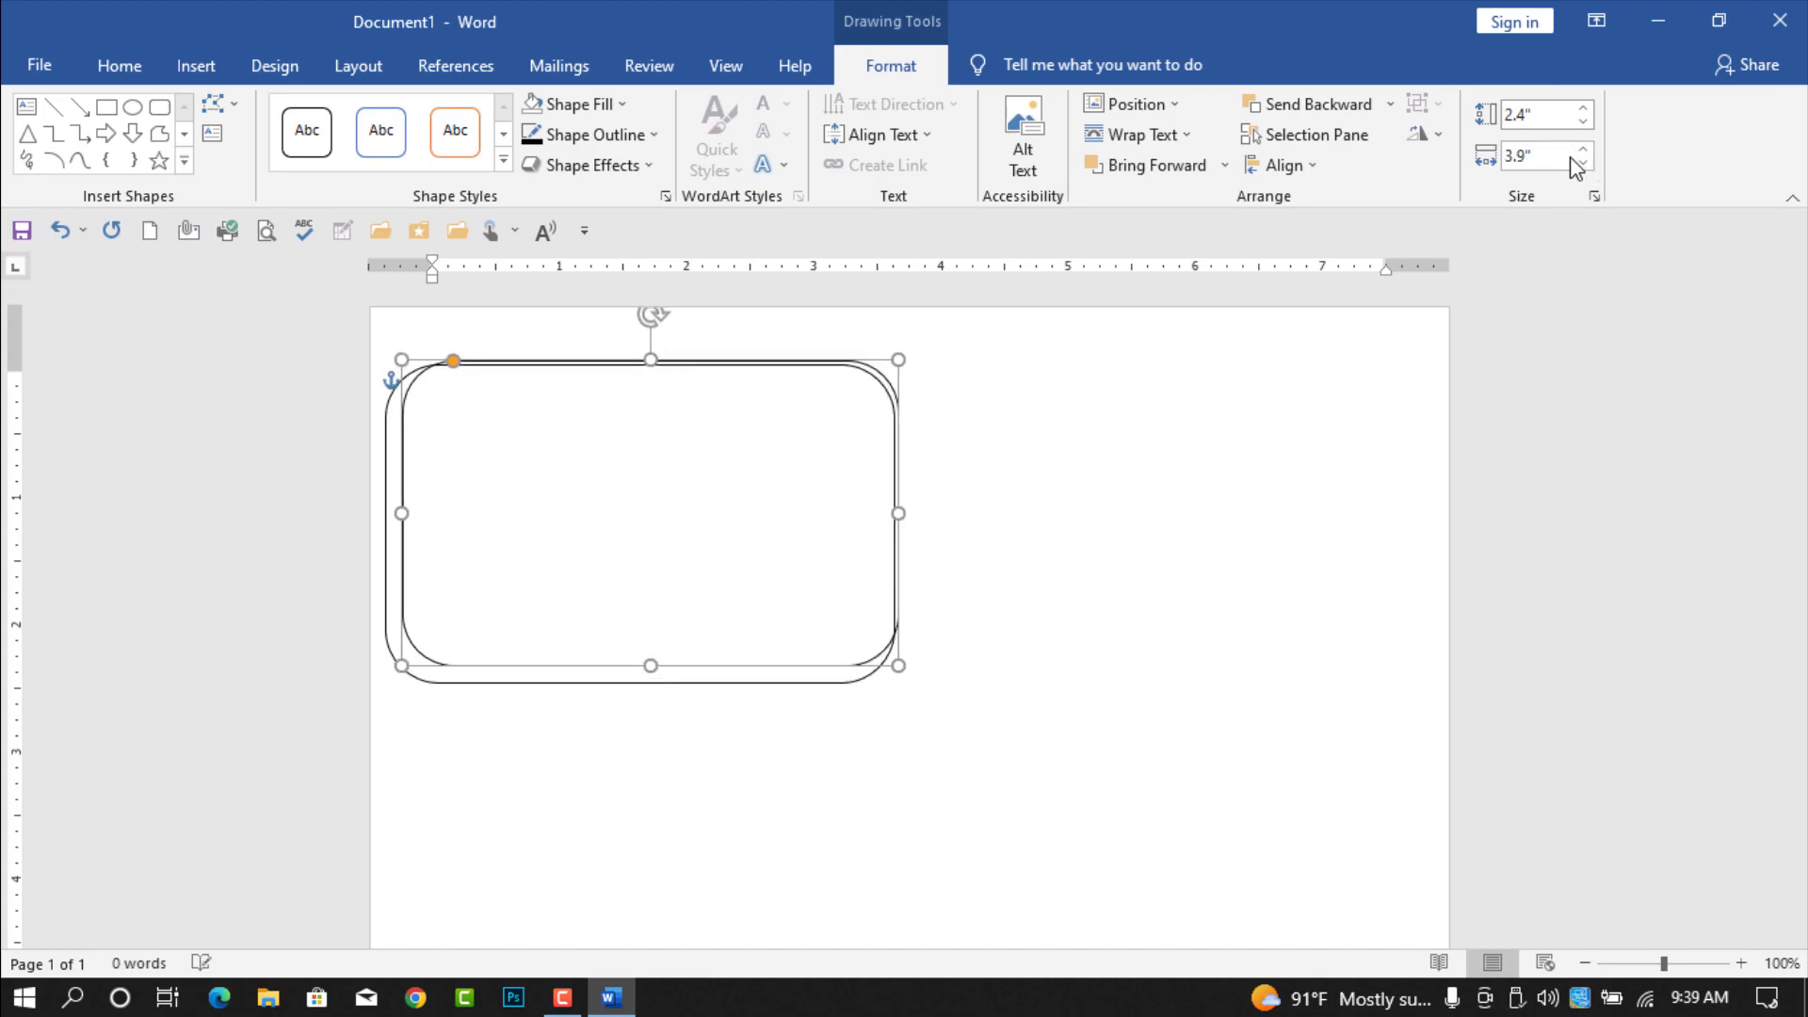
key(Left)
key(Left)
key(Left)
key(Left)
key(Left)
key(Left)
key(Left)
key(Left)
key(Left)
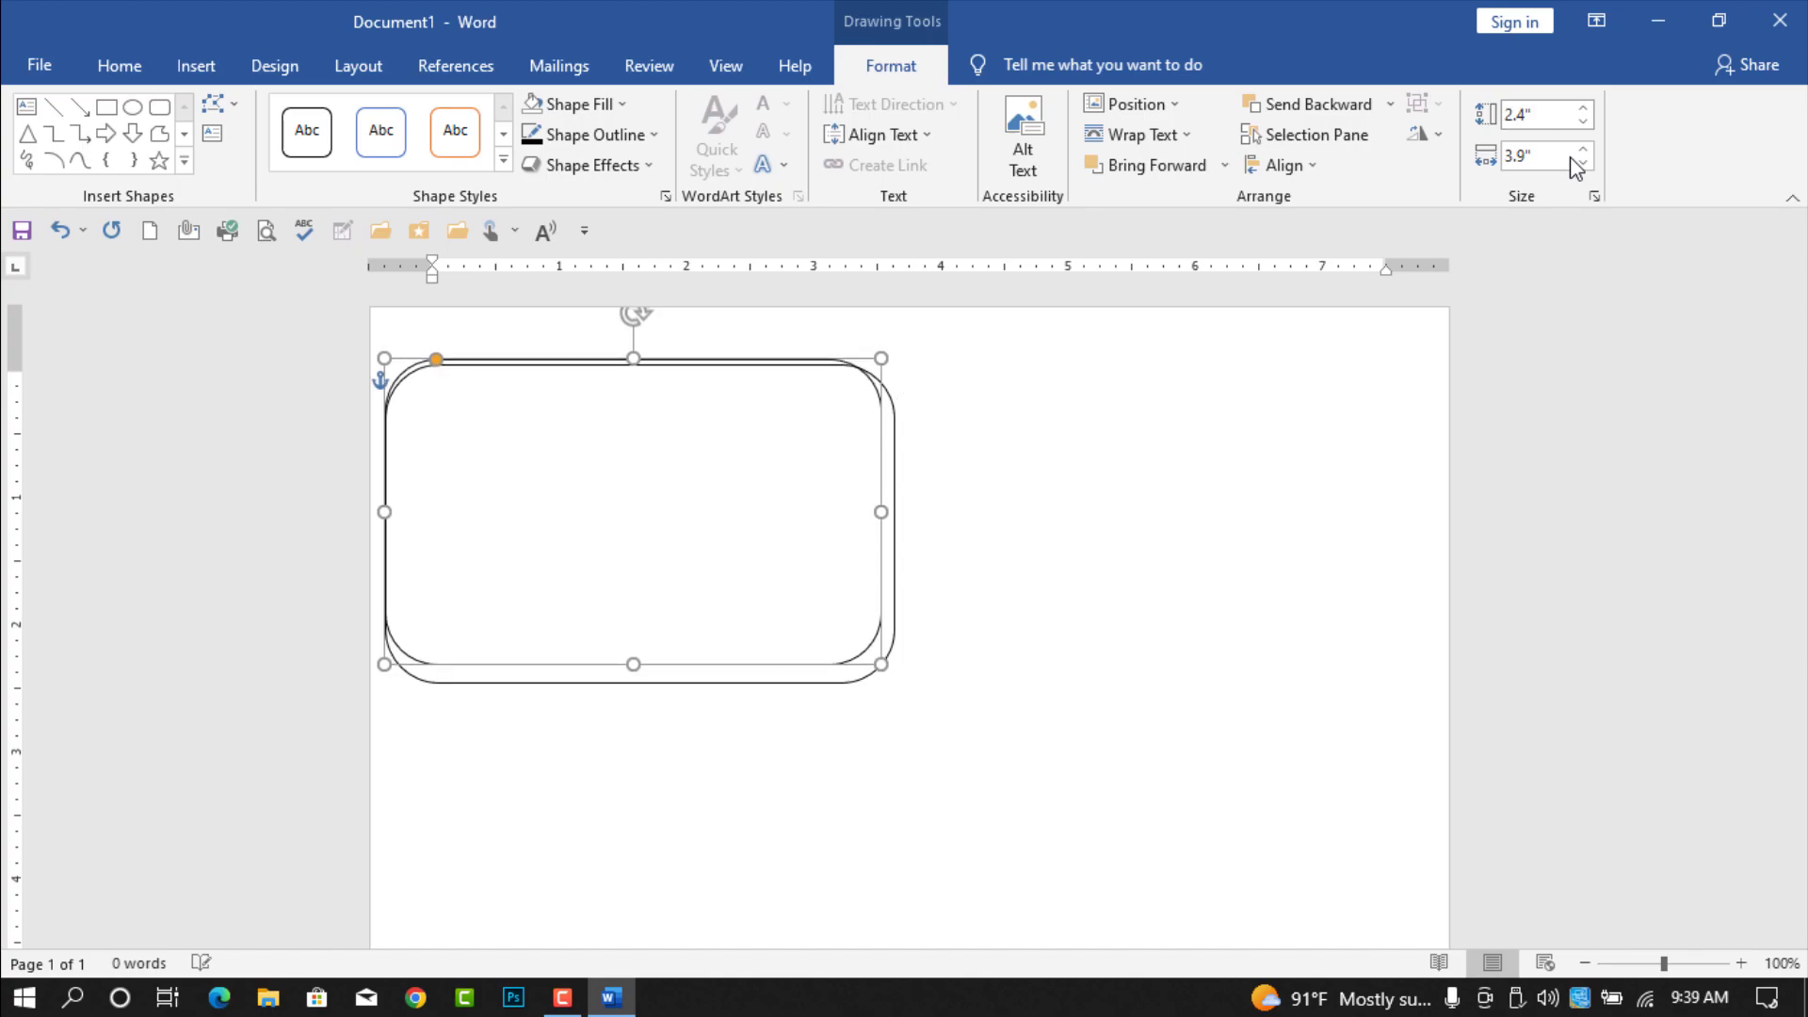
key(Down)
key(Down)
key(Down)
key(Down)
key(Down)
key(Down)
key(Down)
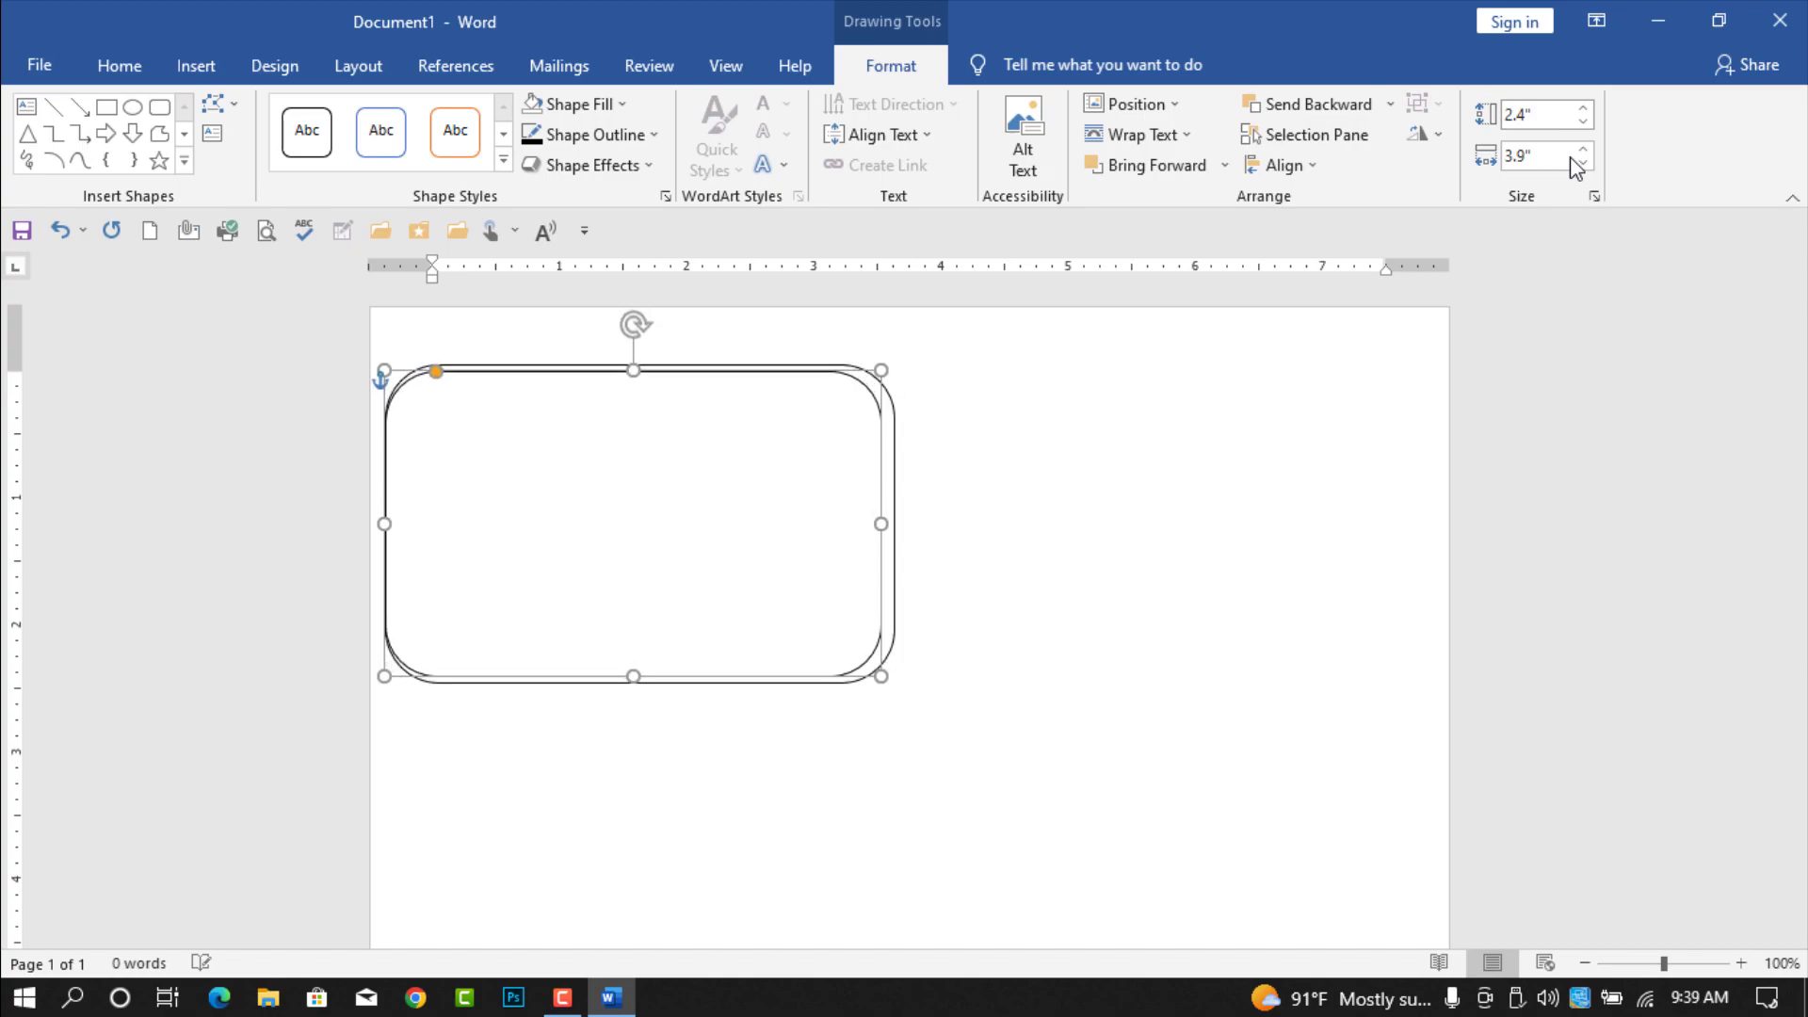
key(Right)
key(Right)
key(Right)
key(Right)
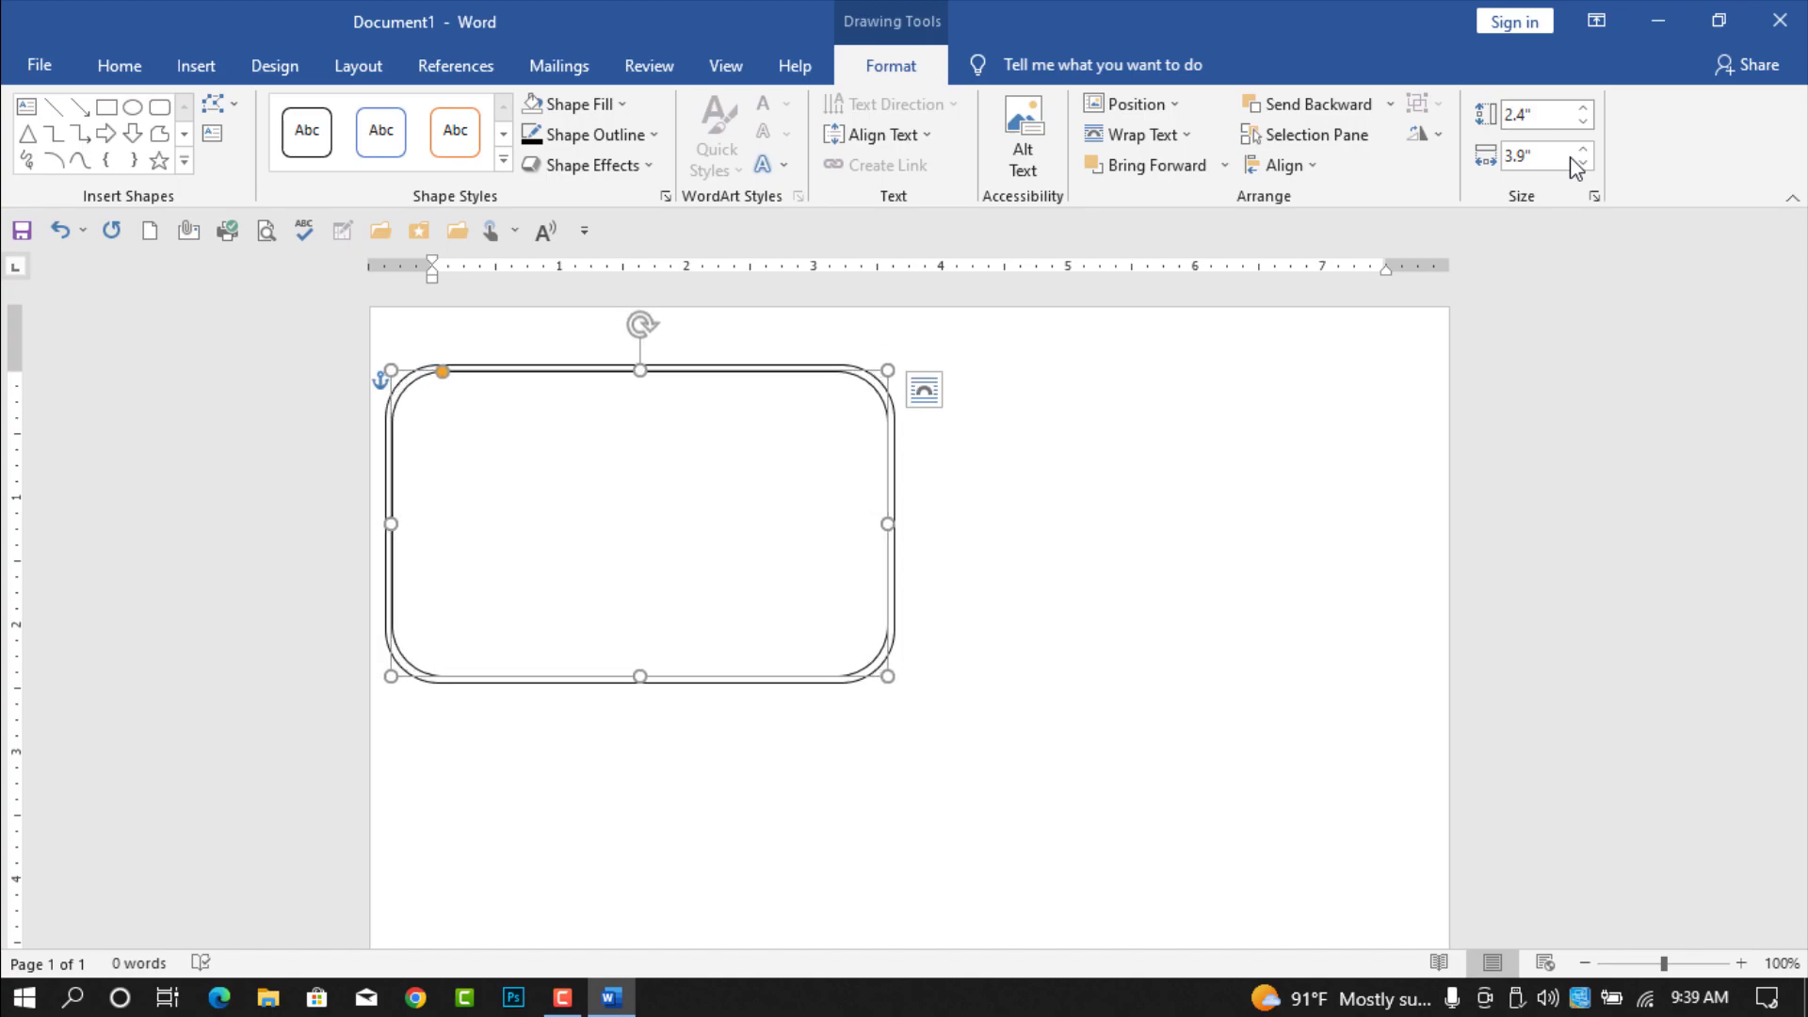
Step: Group the outer and inner rounded rectangles into one object and deselect it
key(Escape)
click(567, 375)
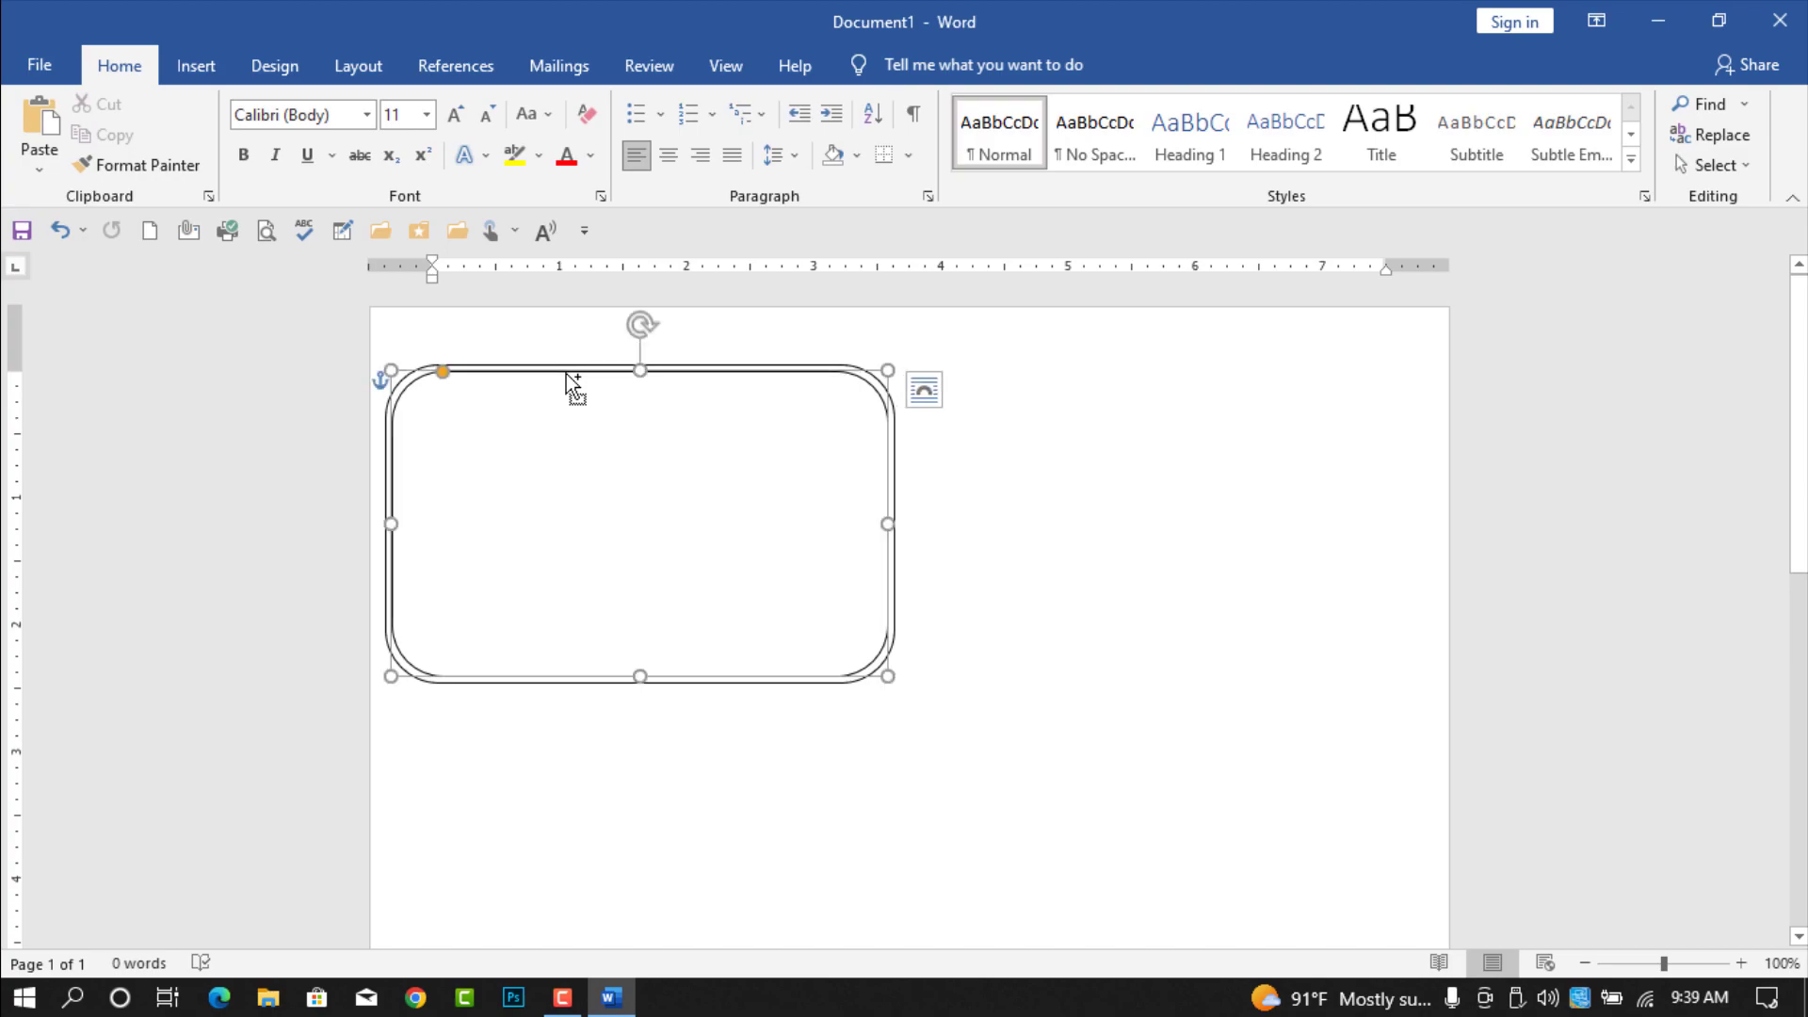
key(Escape)
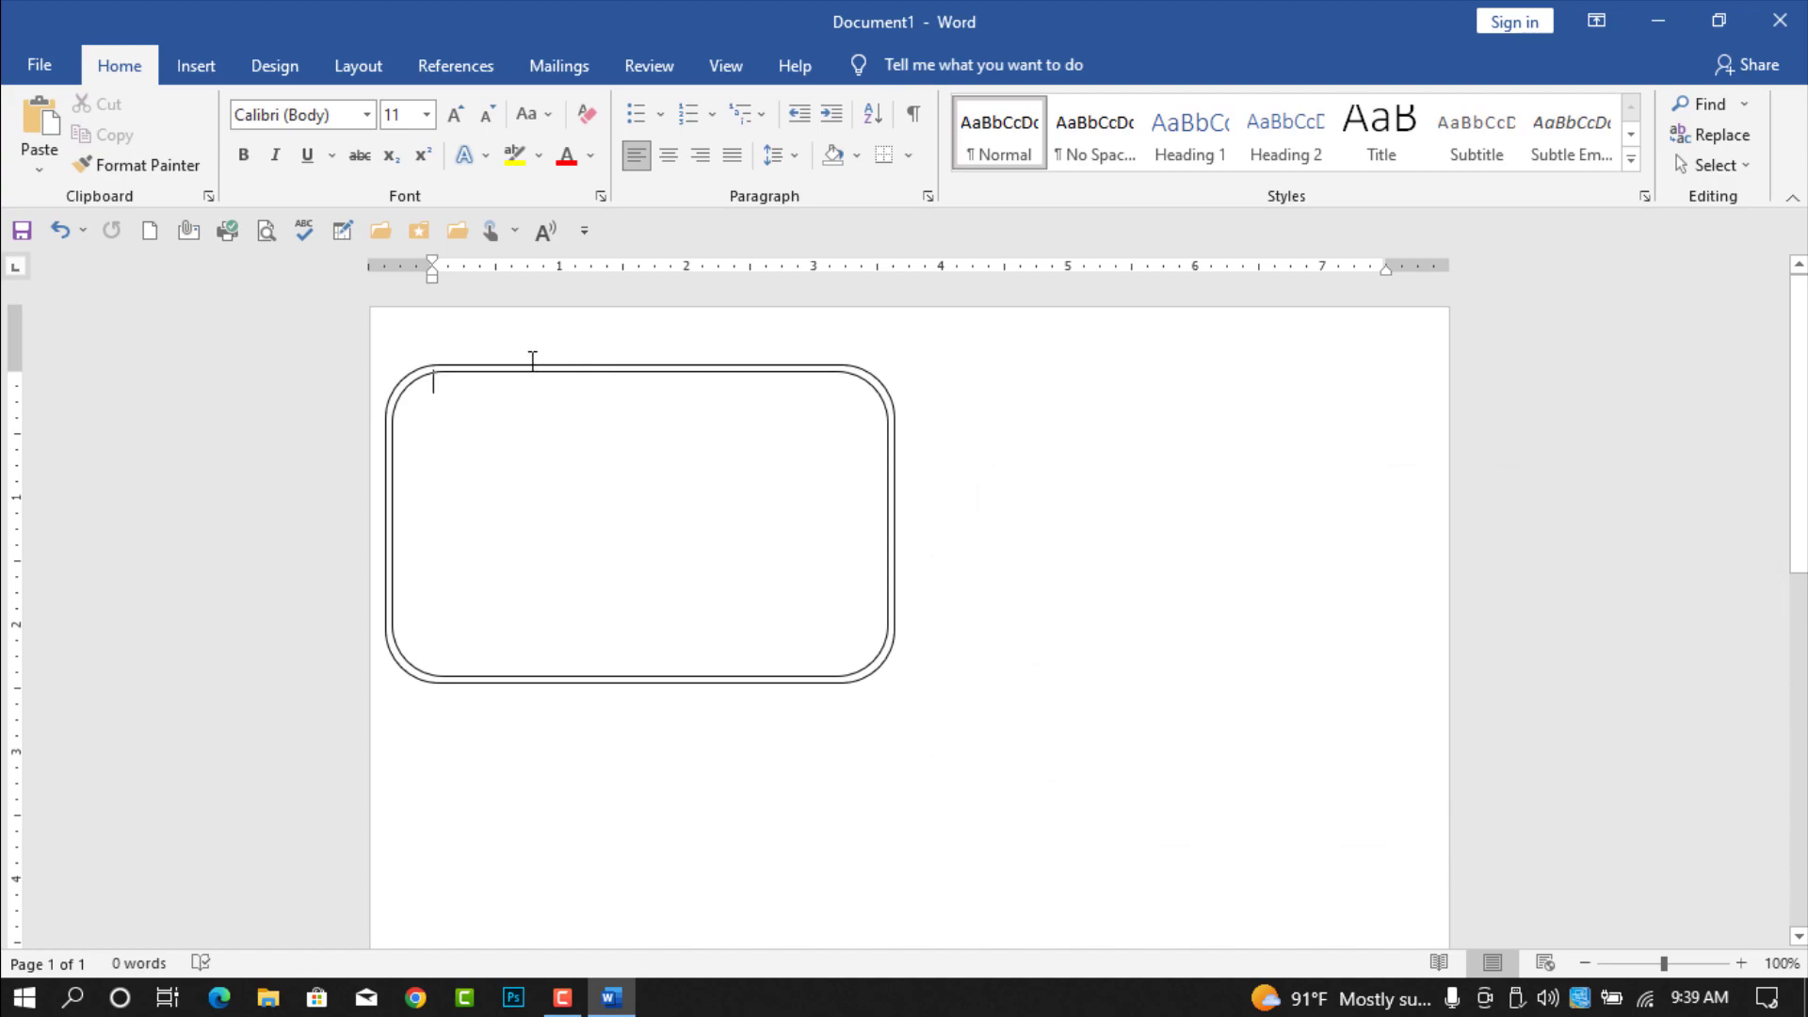
click(532, 370)
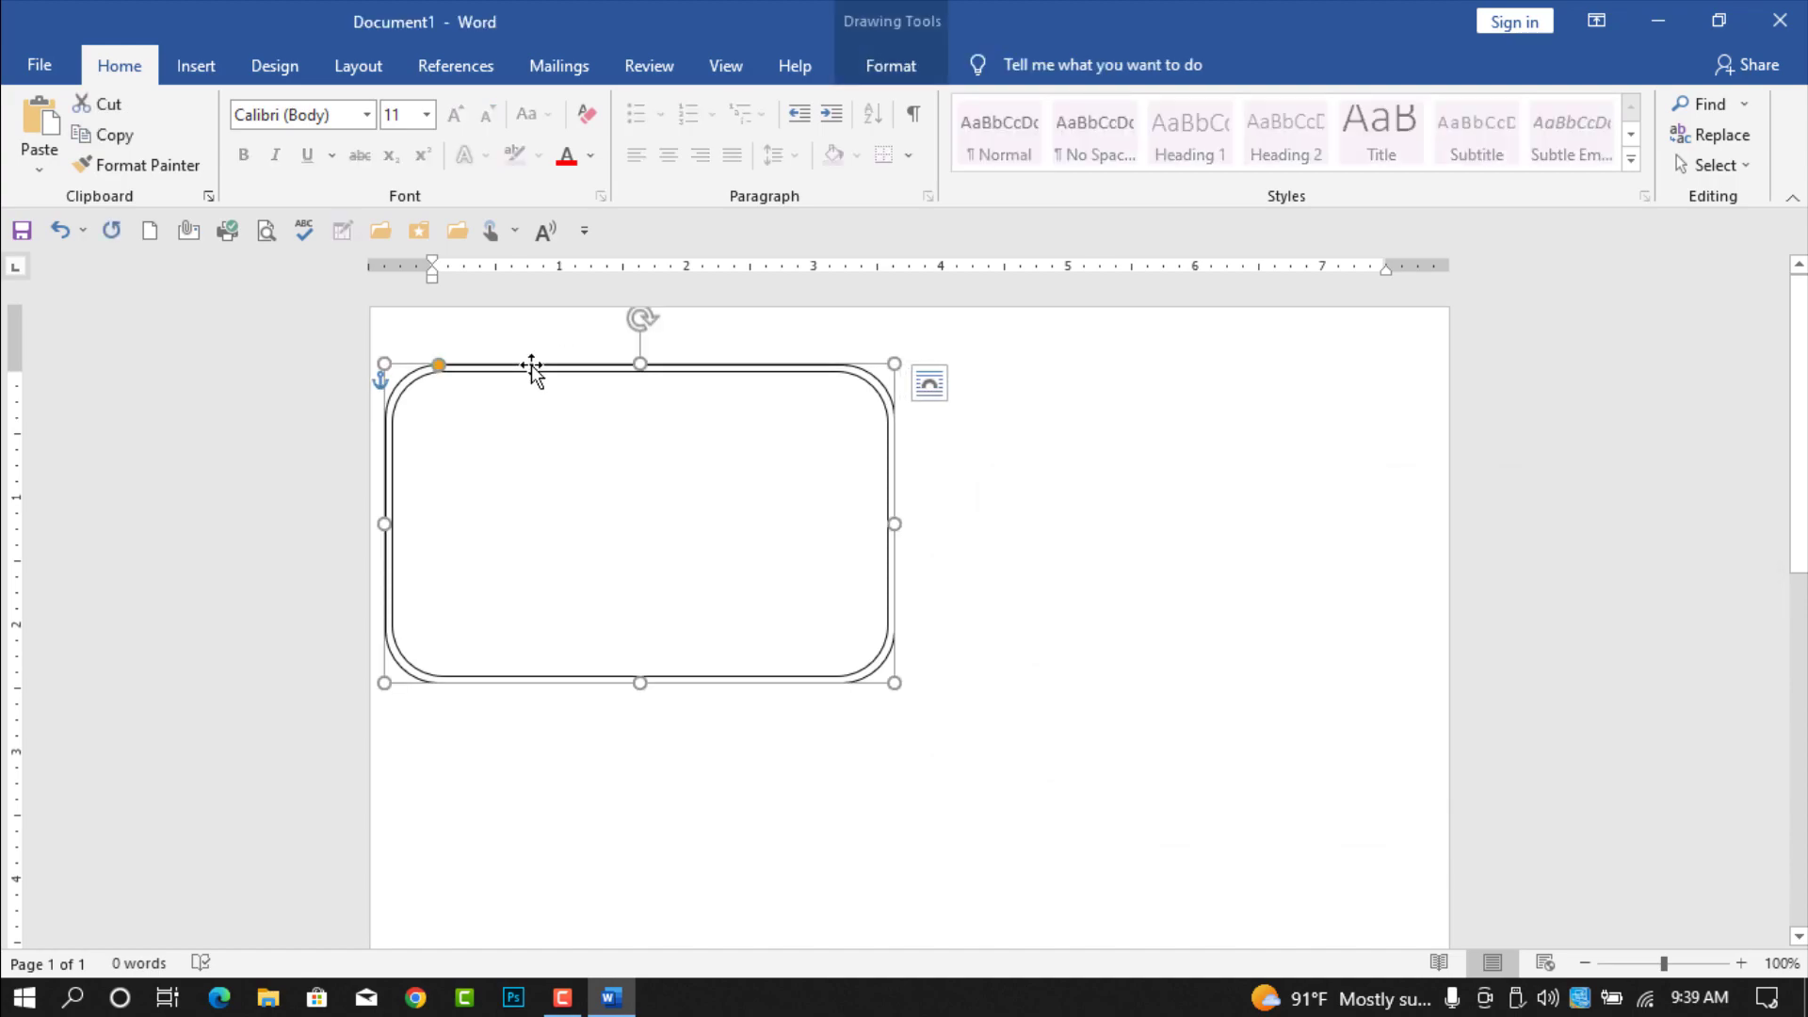
drag(561, 374, 561, 375)
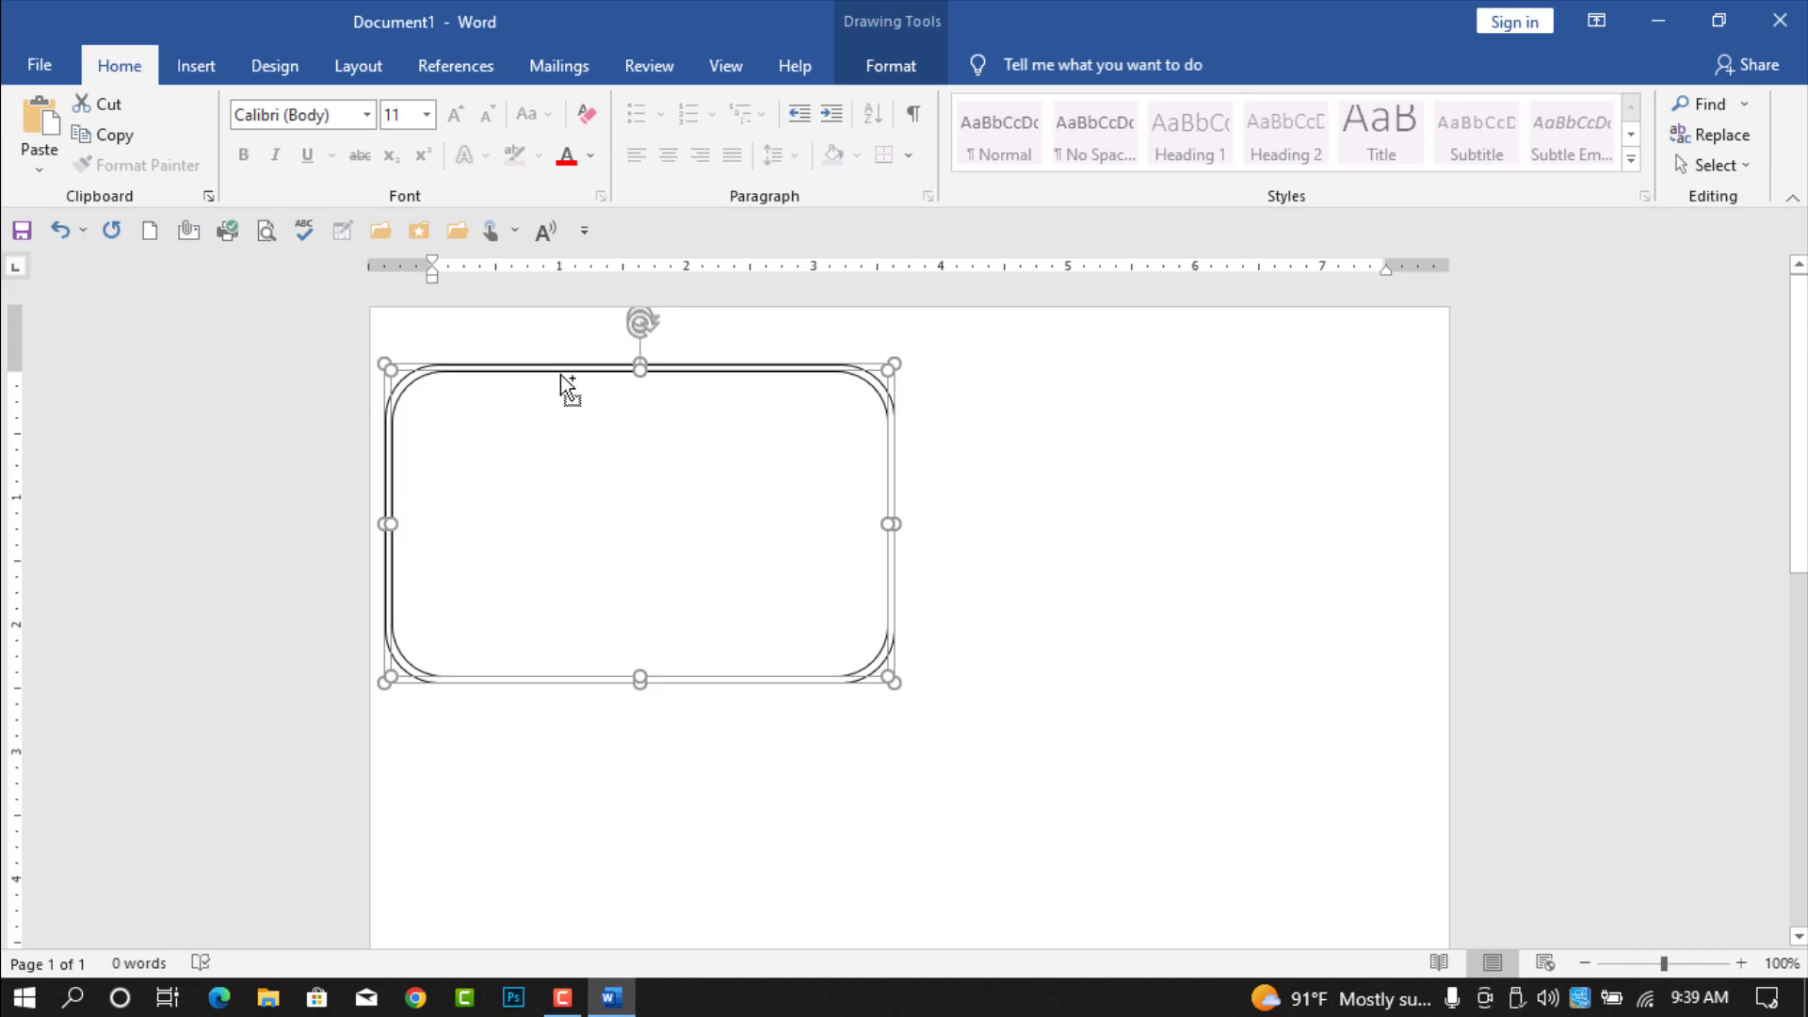
scroll(1321, 108, down, 9)
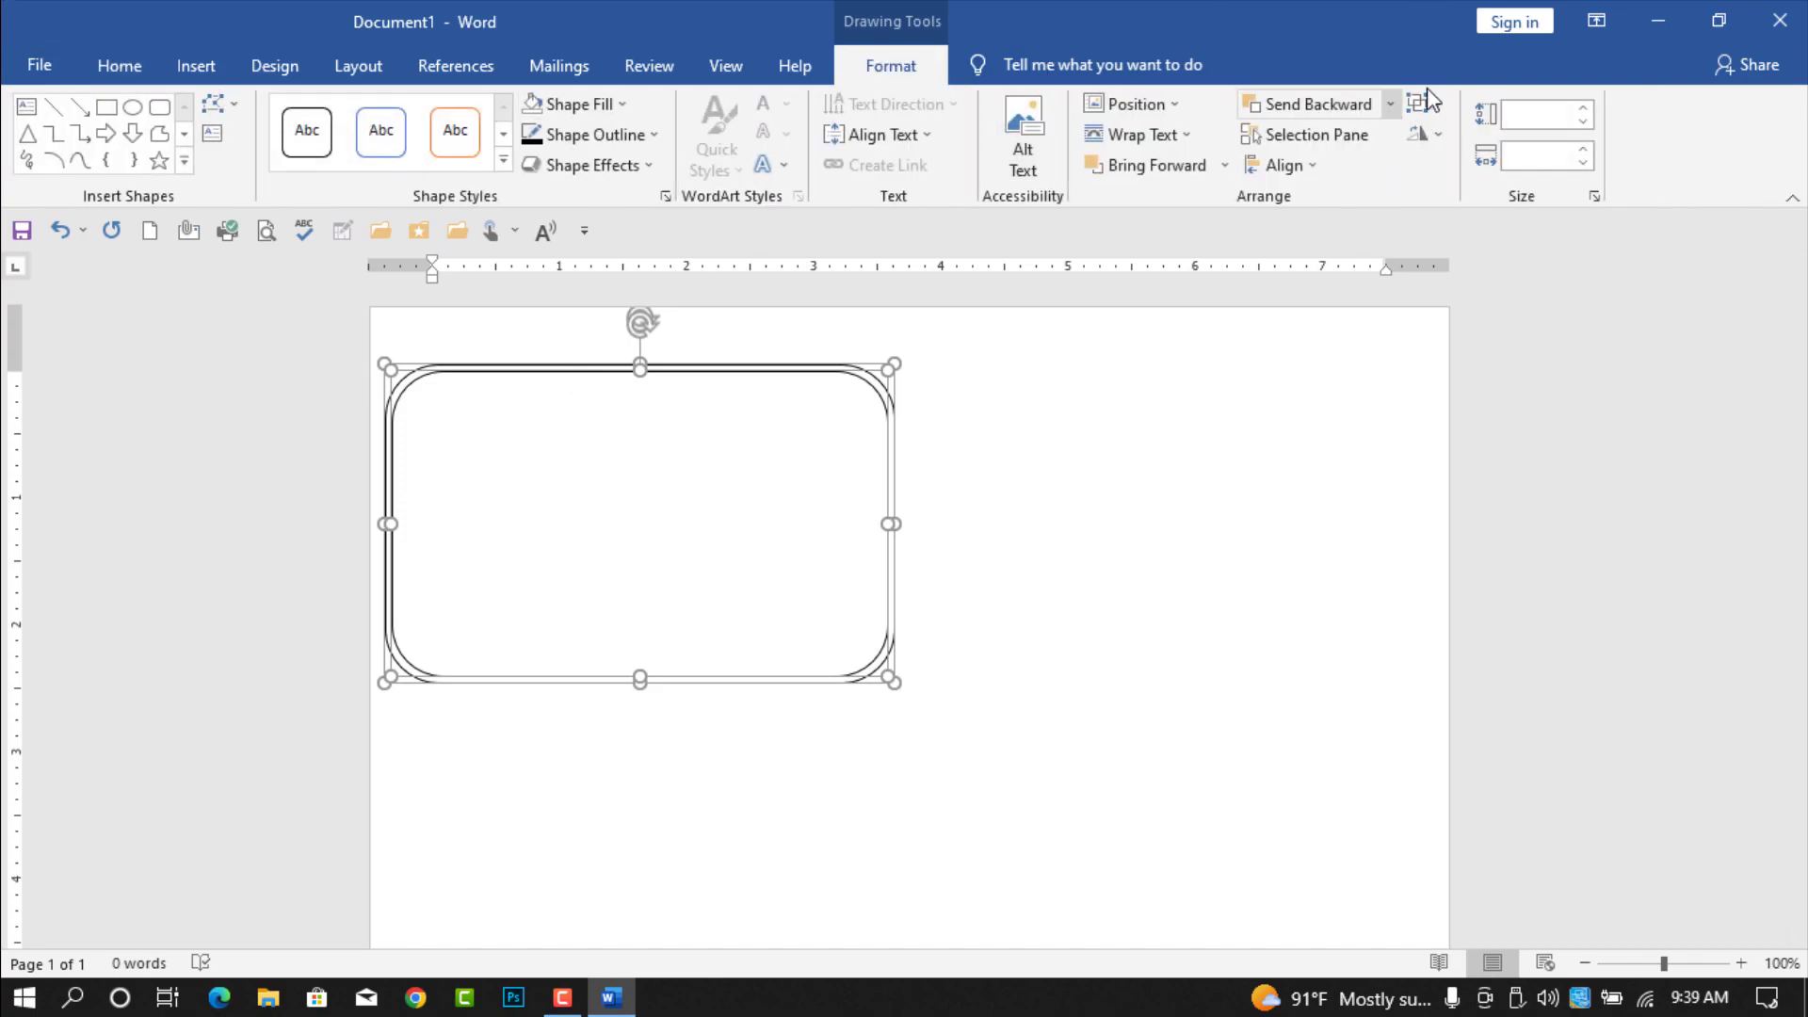
click(1437, 111)
click(1465, 137)
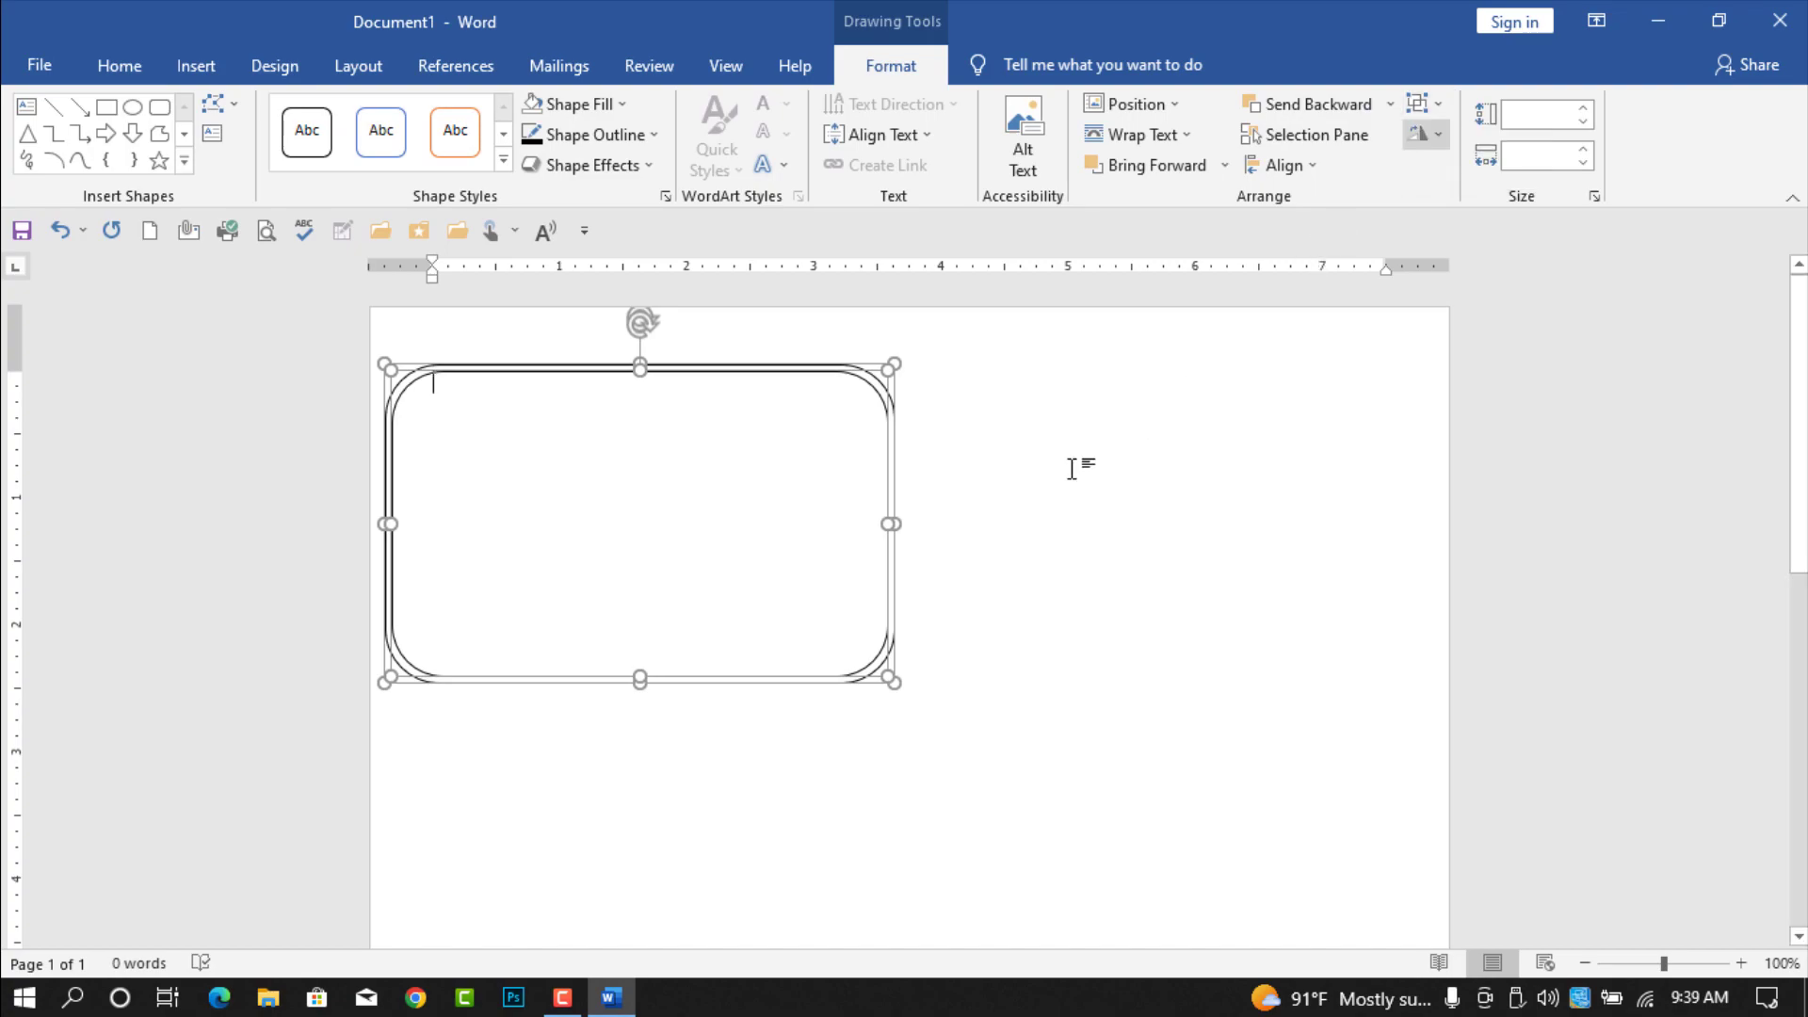
click(973, 532)
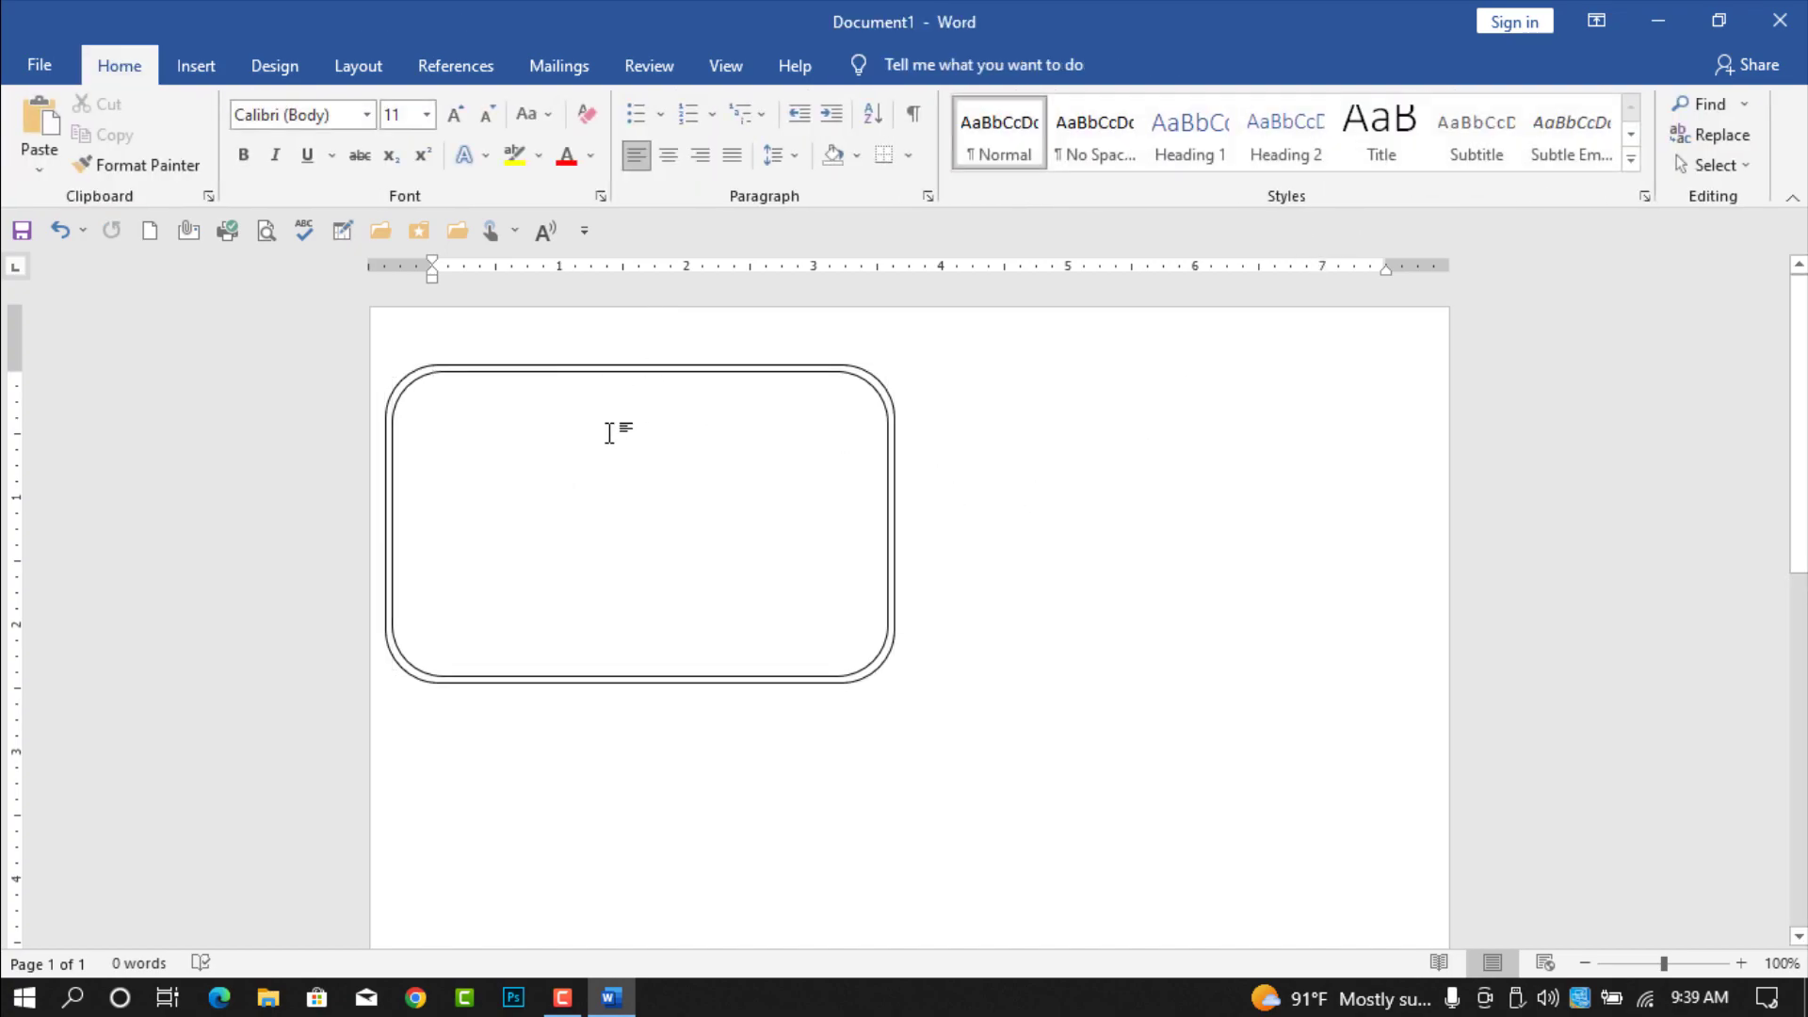
Step: Duplicate the grouped double-line frame and place the copy to the right of the original, nearly level with it
click(664, 372)
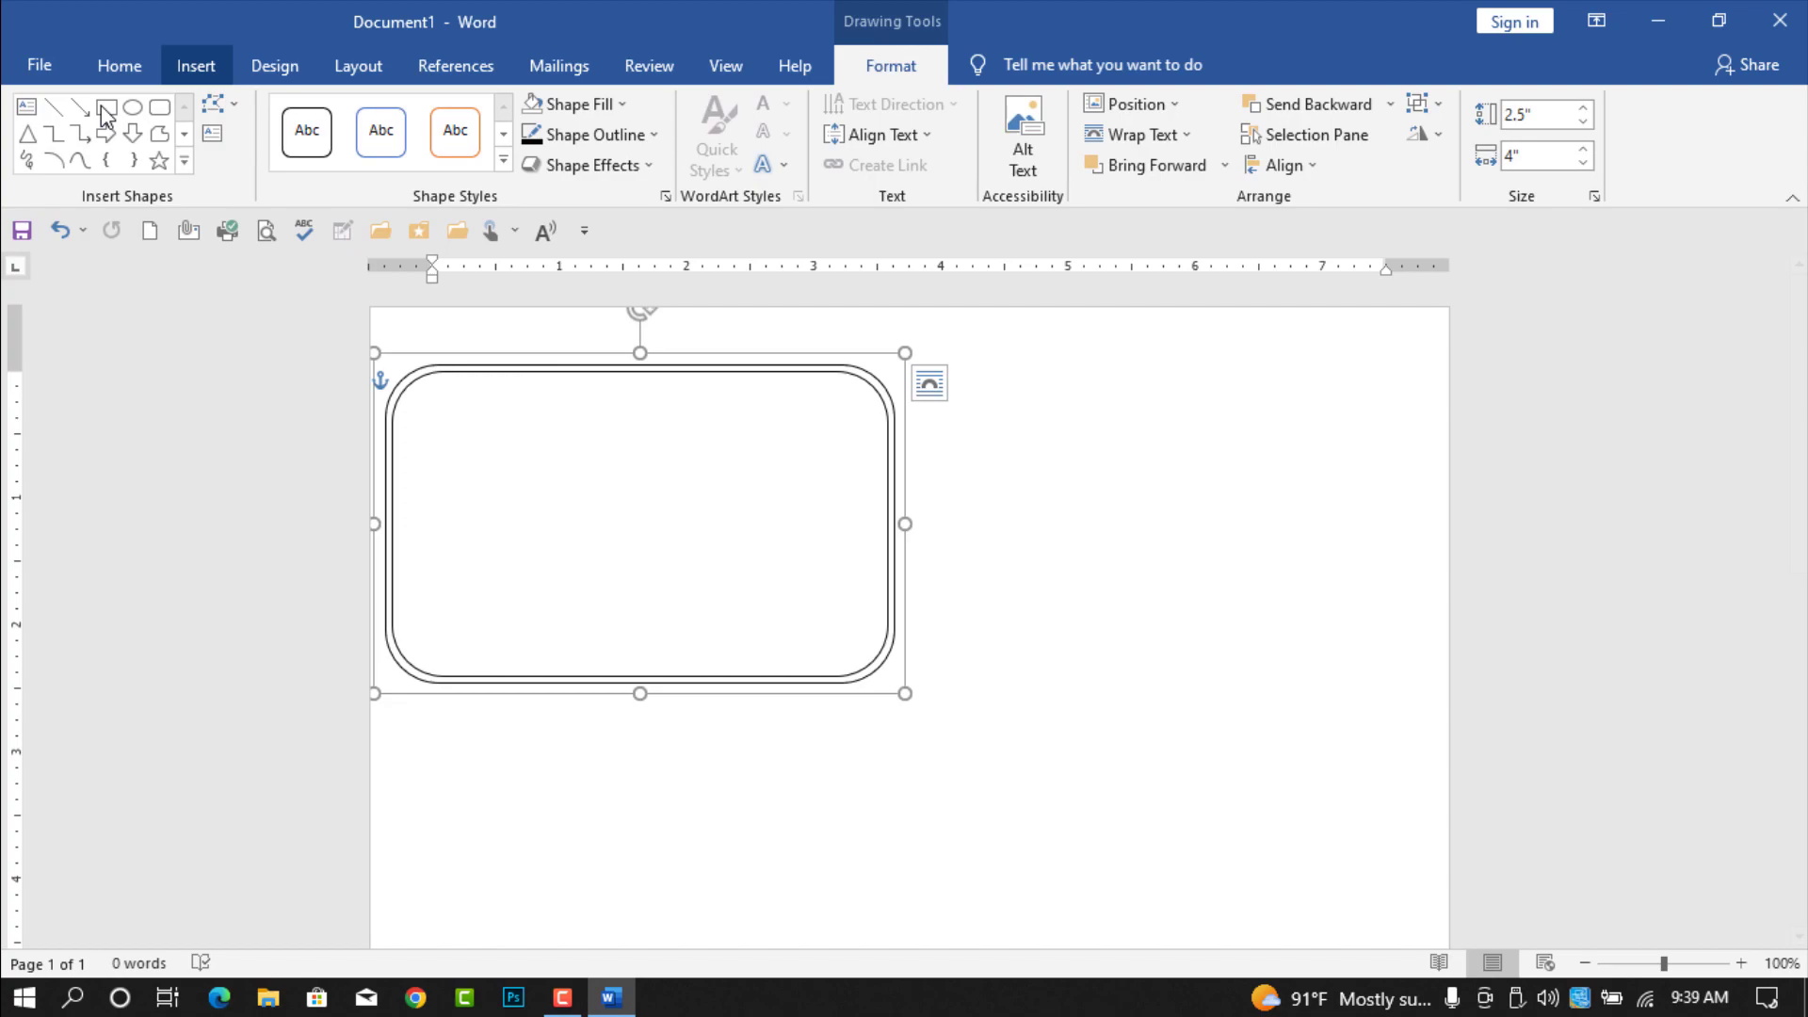
click(107, 83)
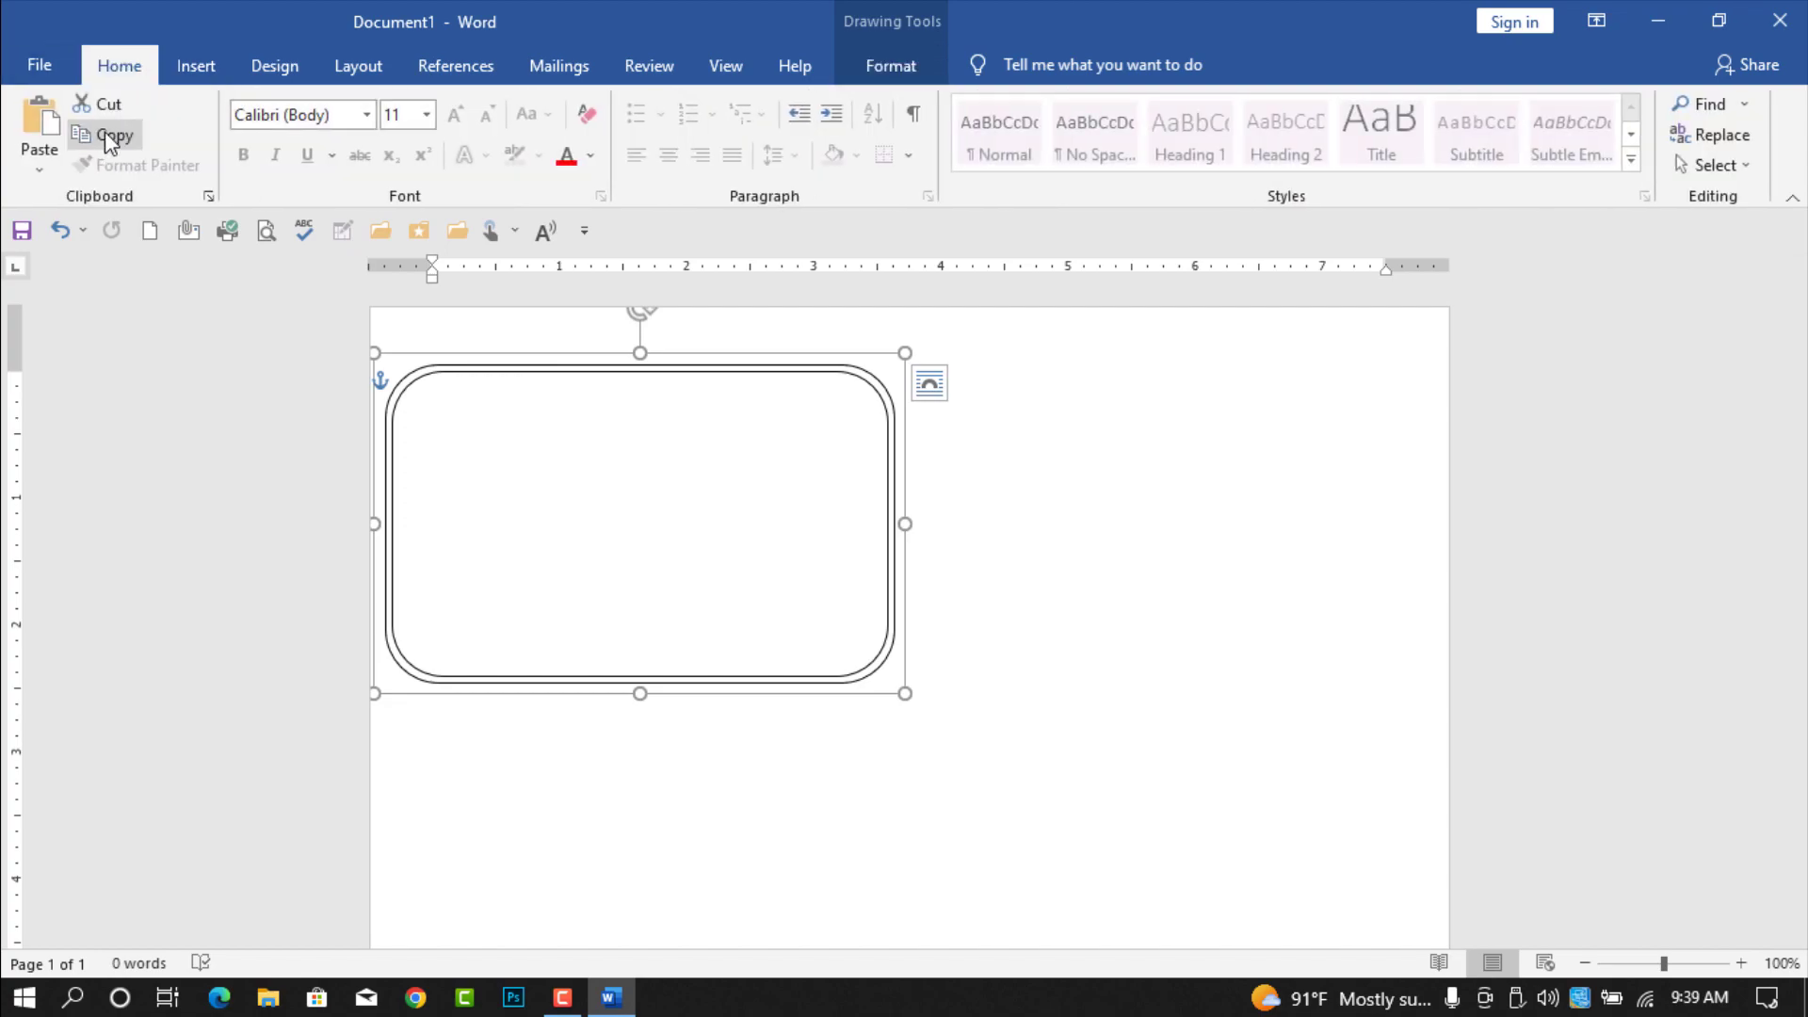
click(105, 133)
click(40, 124)
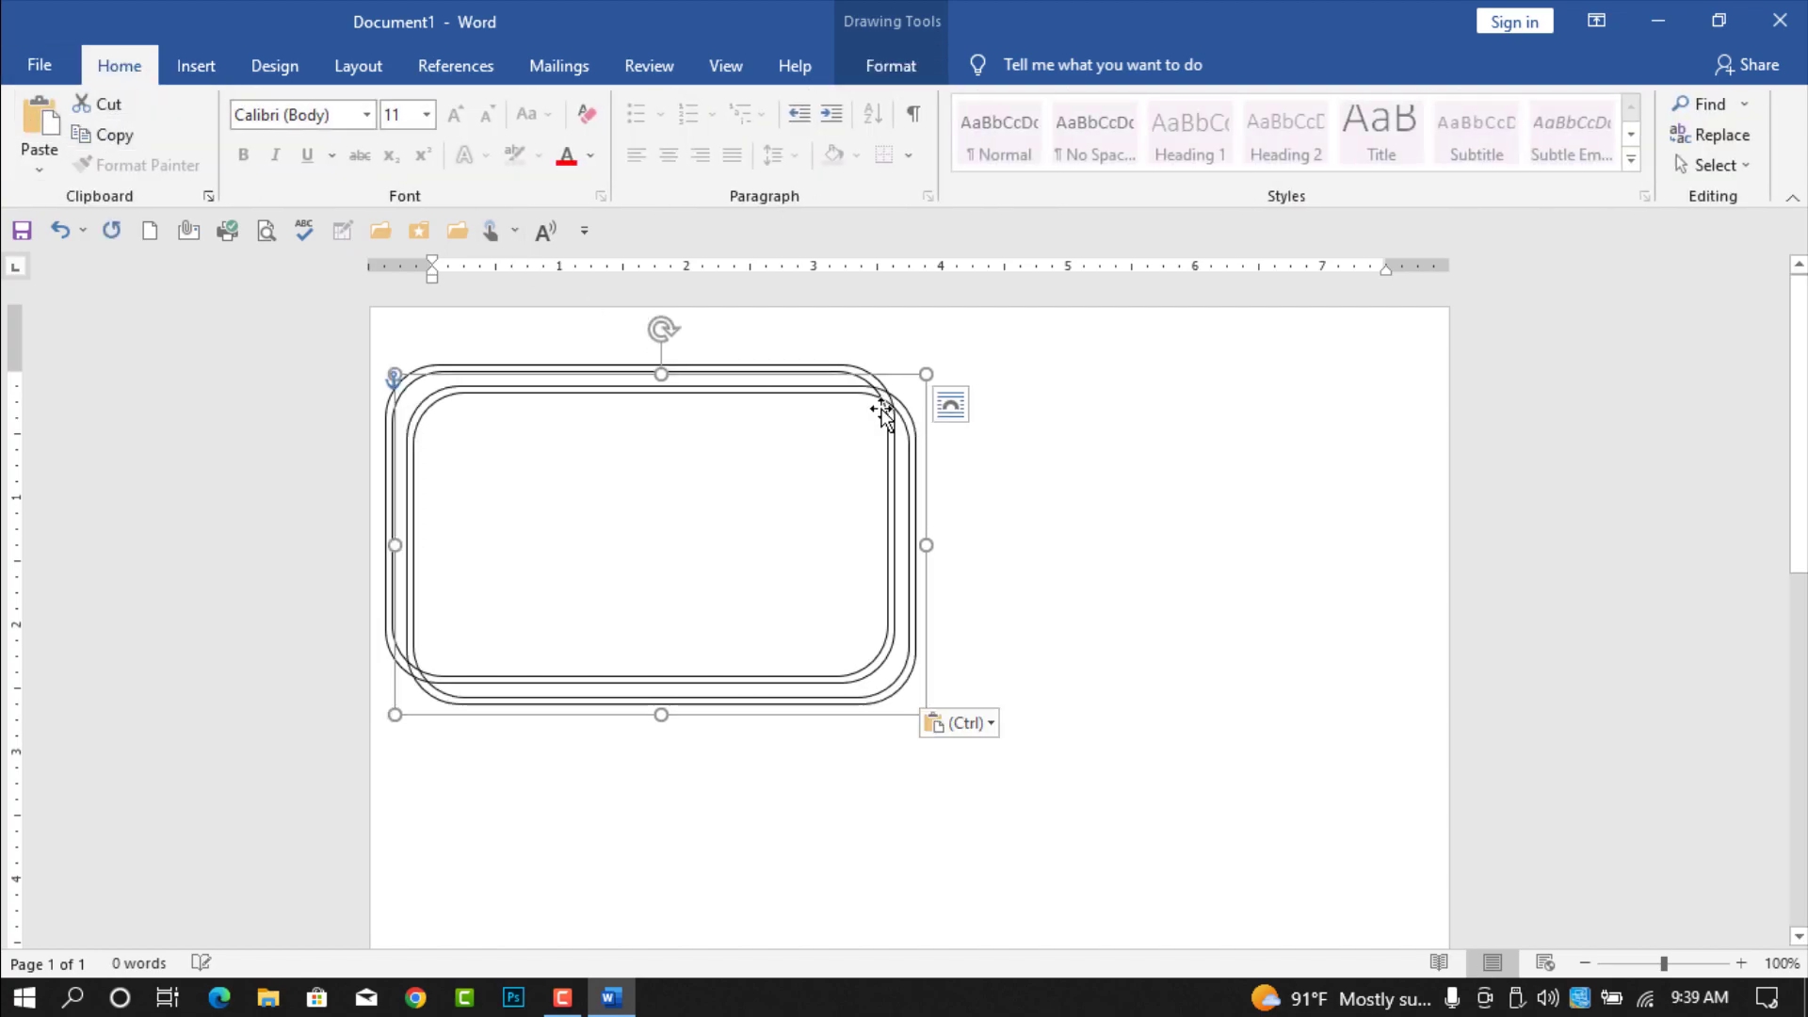
drag(831, 395, 1339, 368)
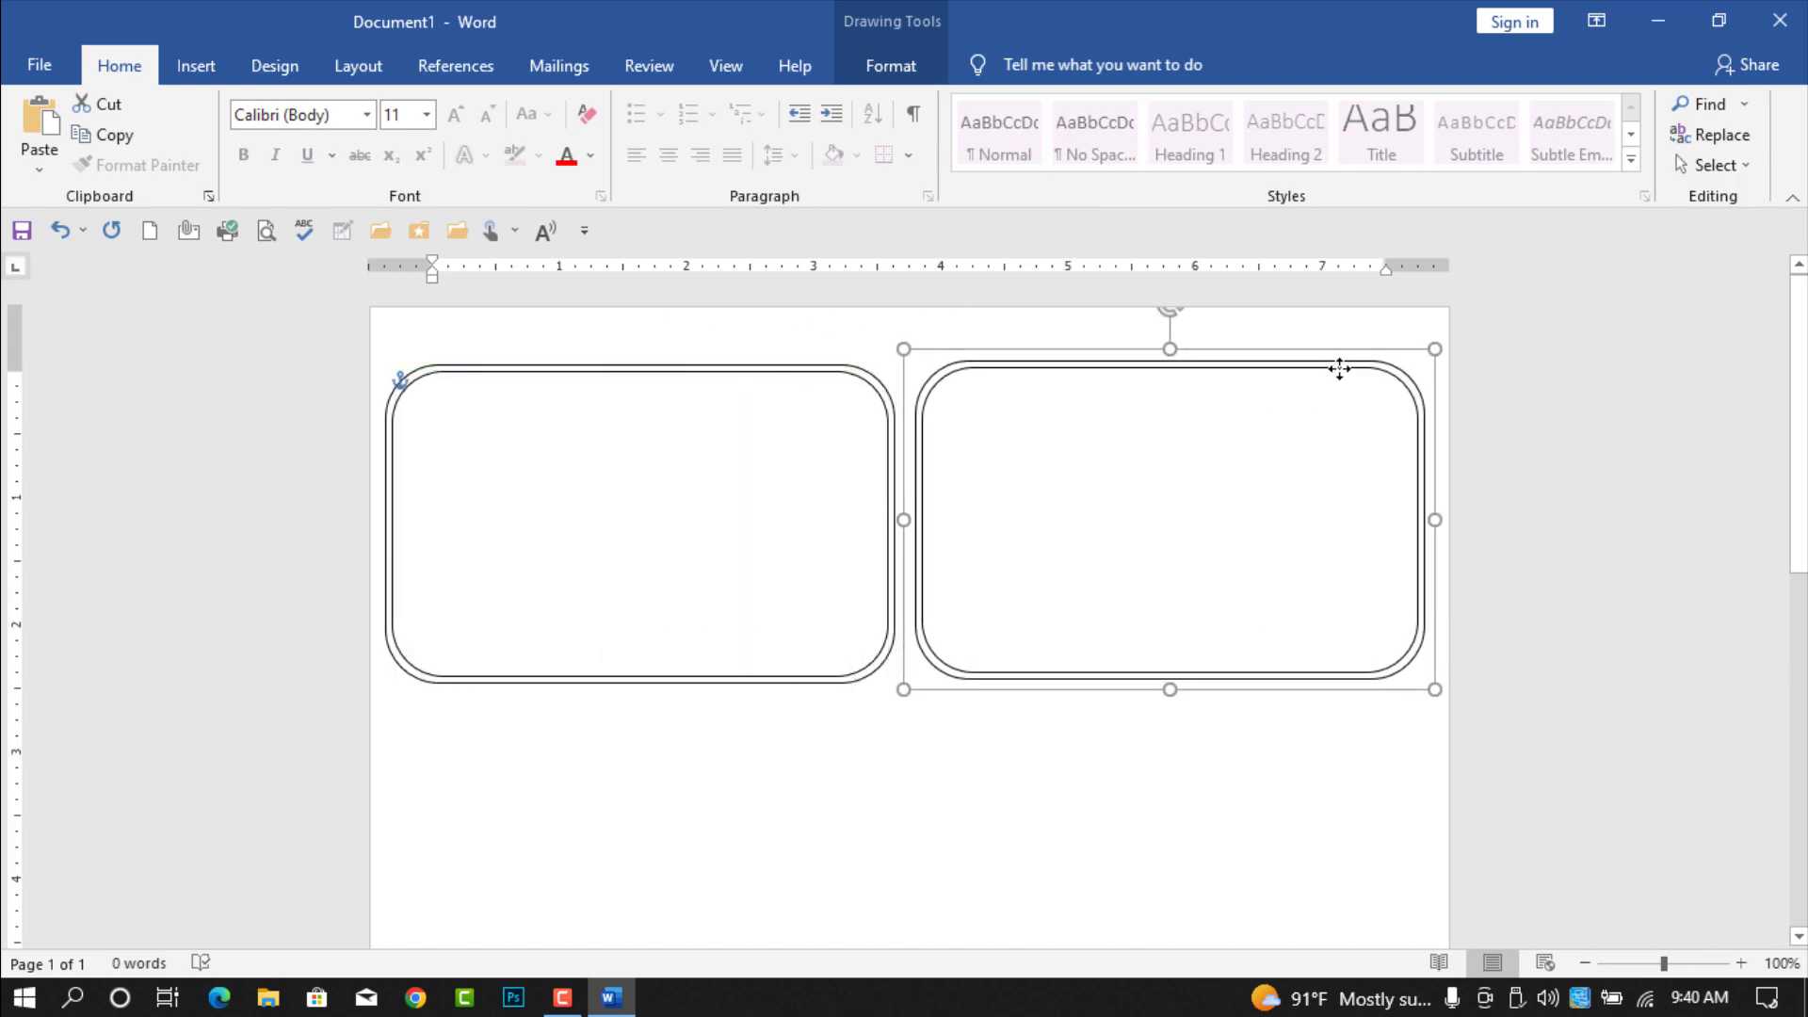
click(1062, 821)
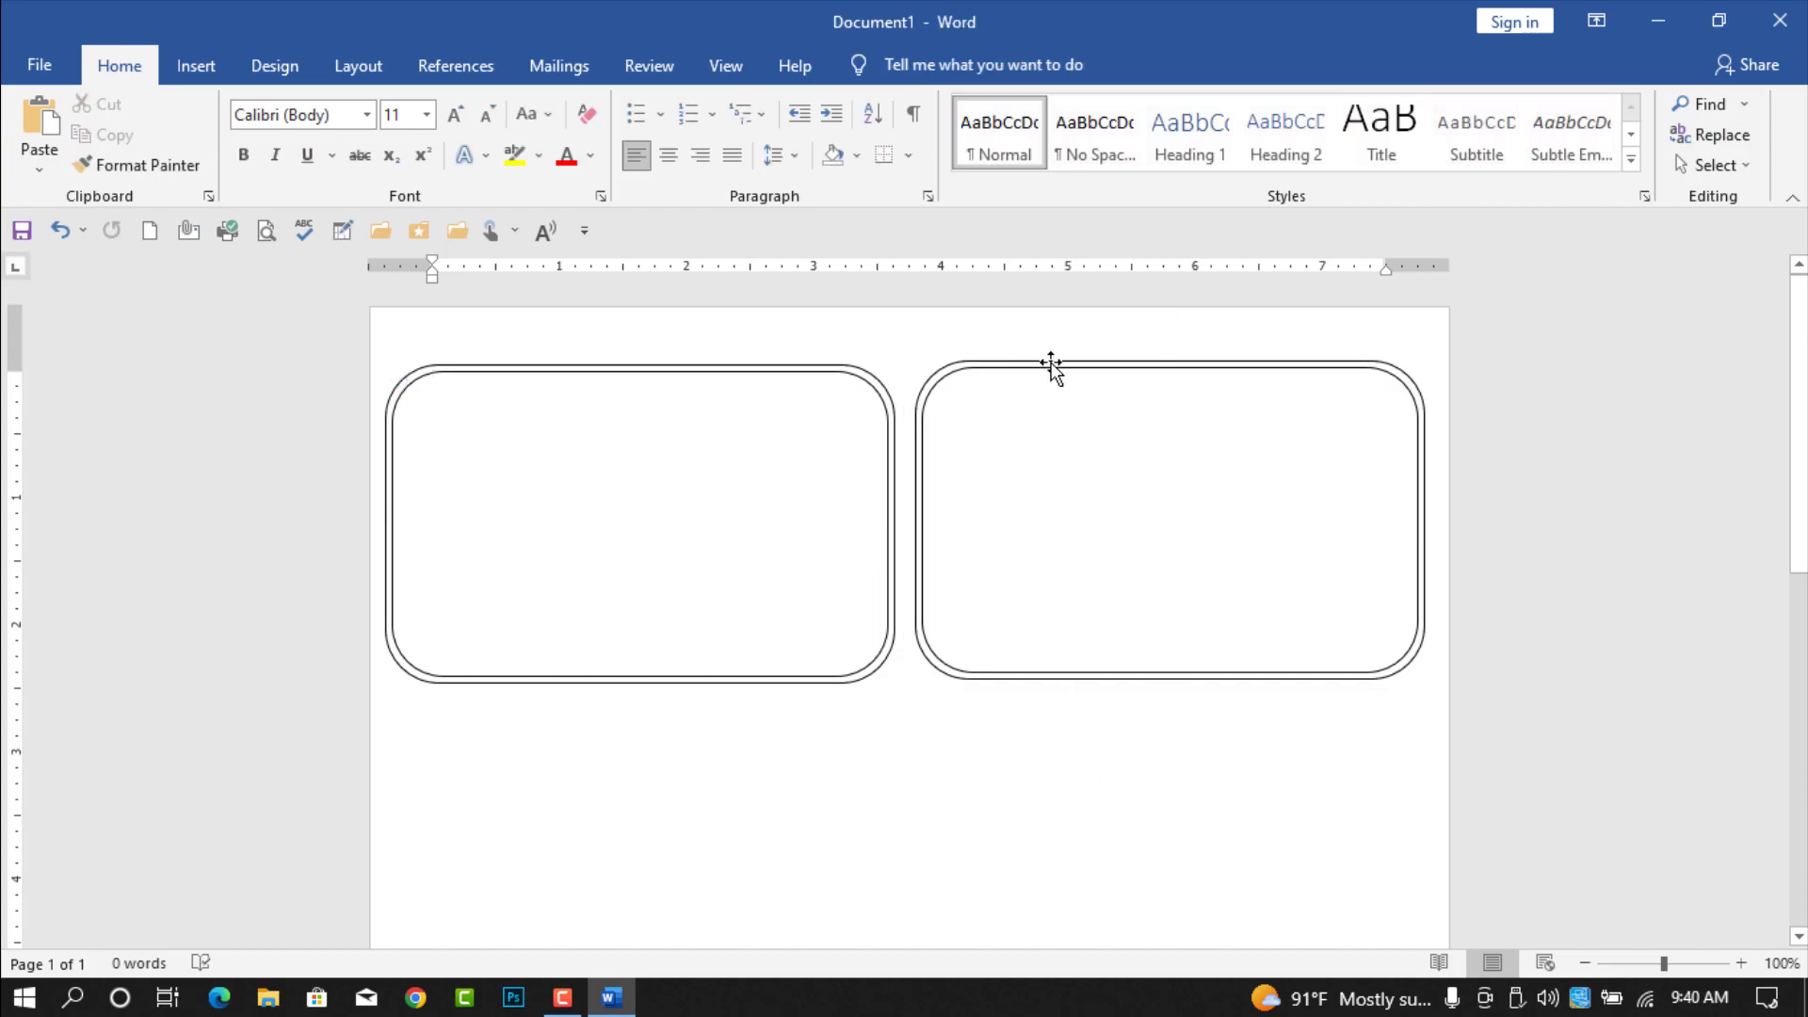
Step: Group the two double-line frames into one object
click(1052, 368)
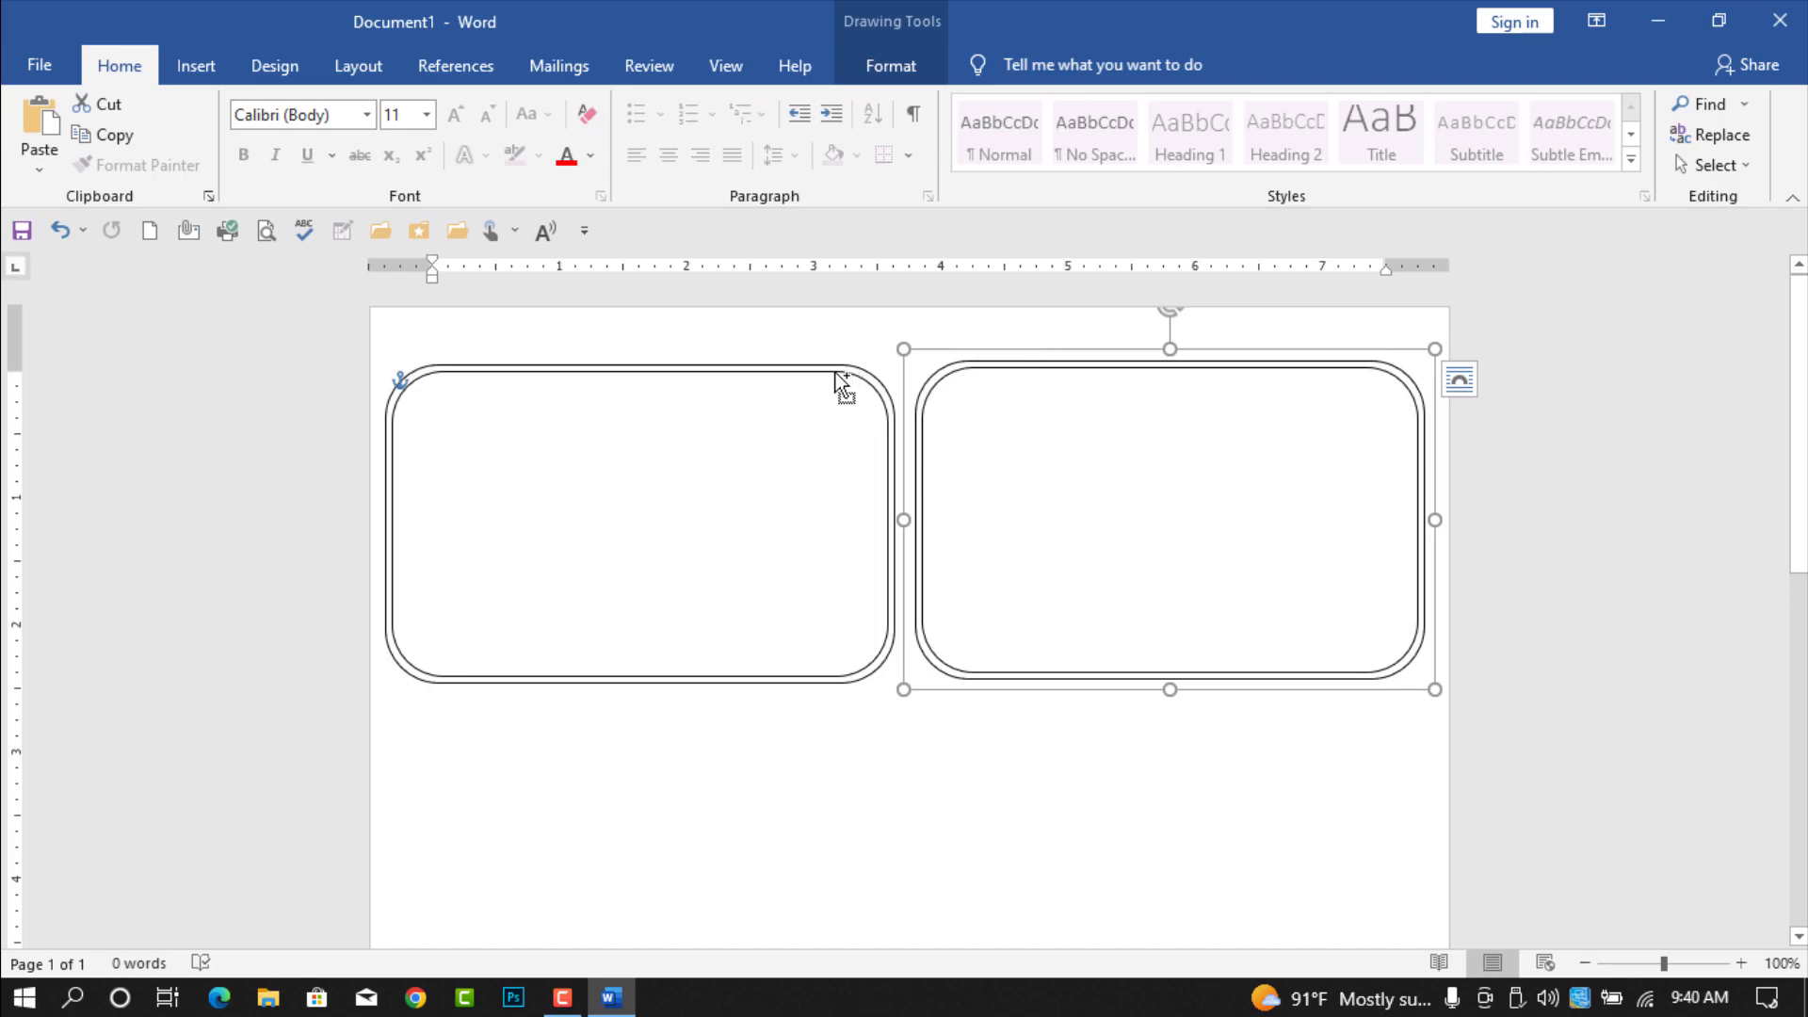
shift+click(799, 382)
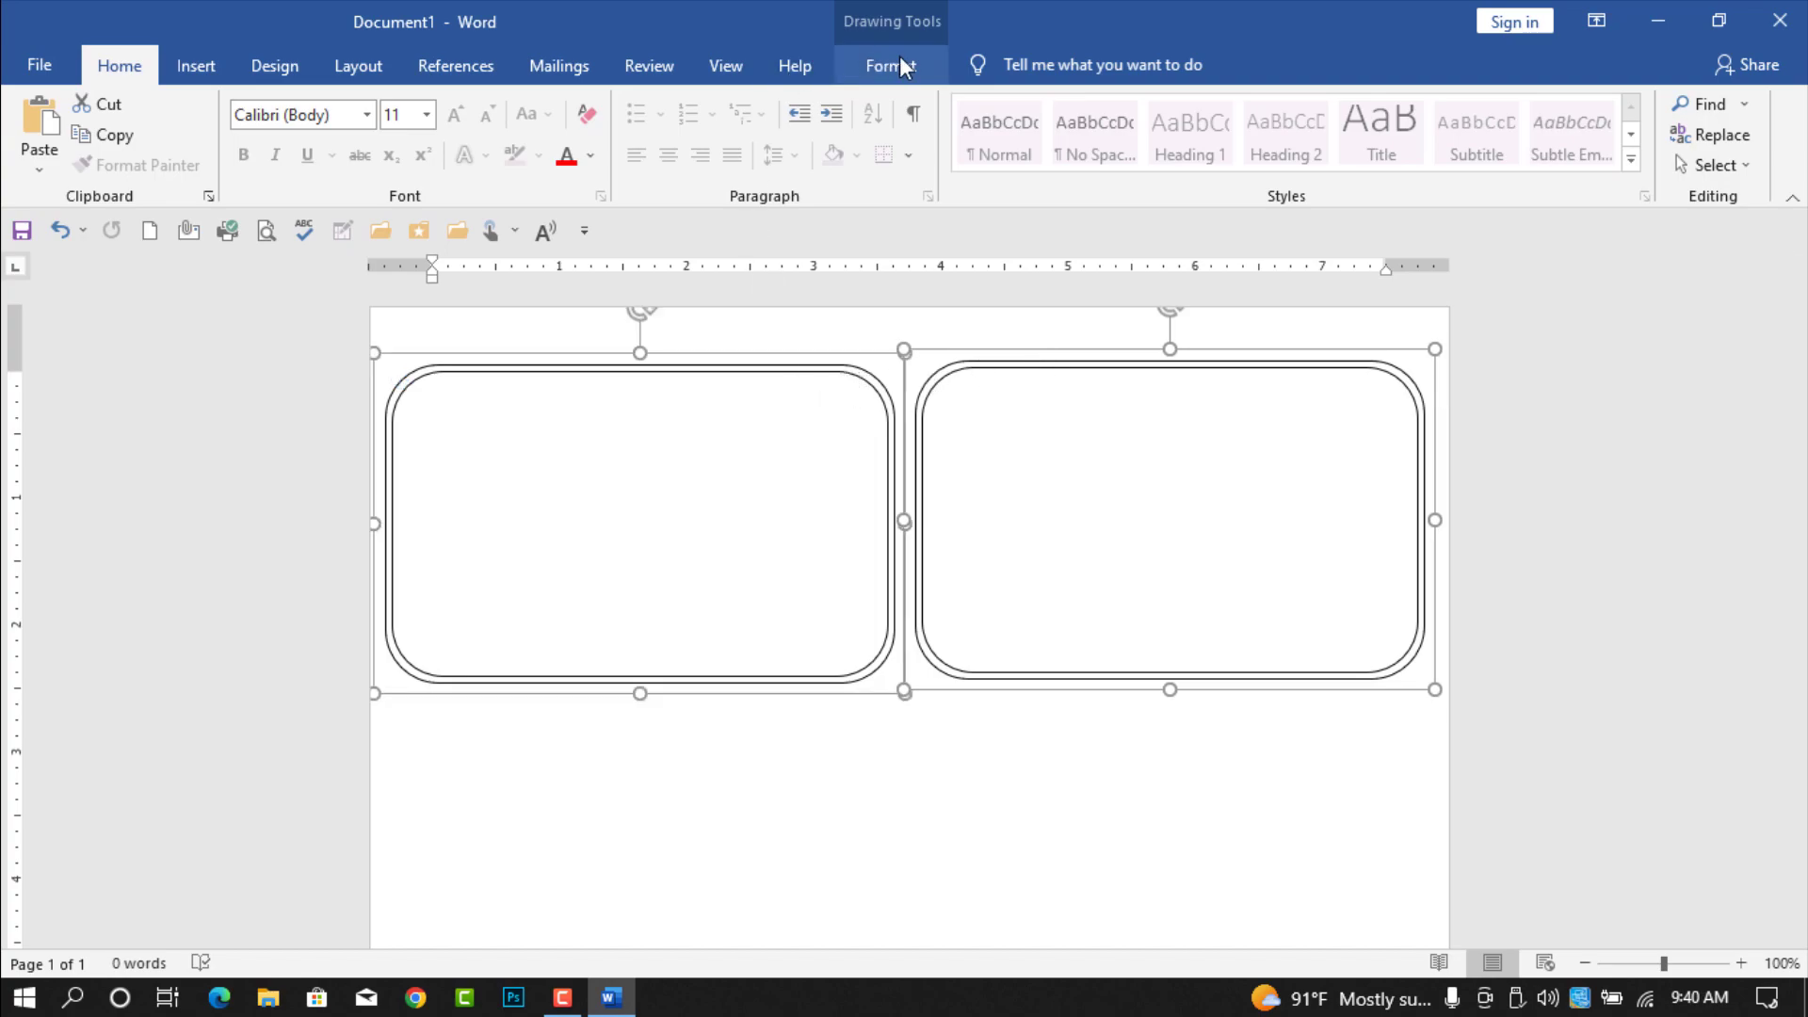
scroll(1433, 94, down, 9)
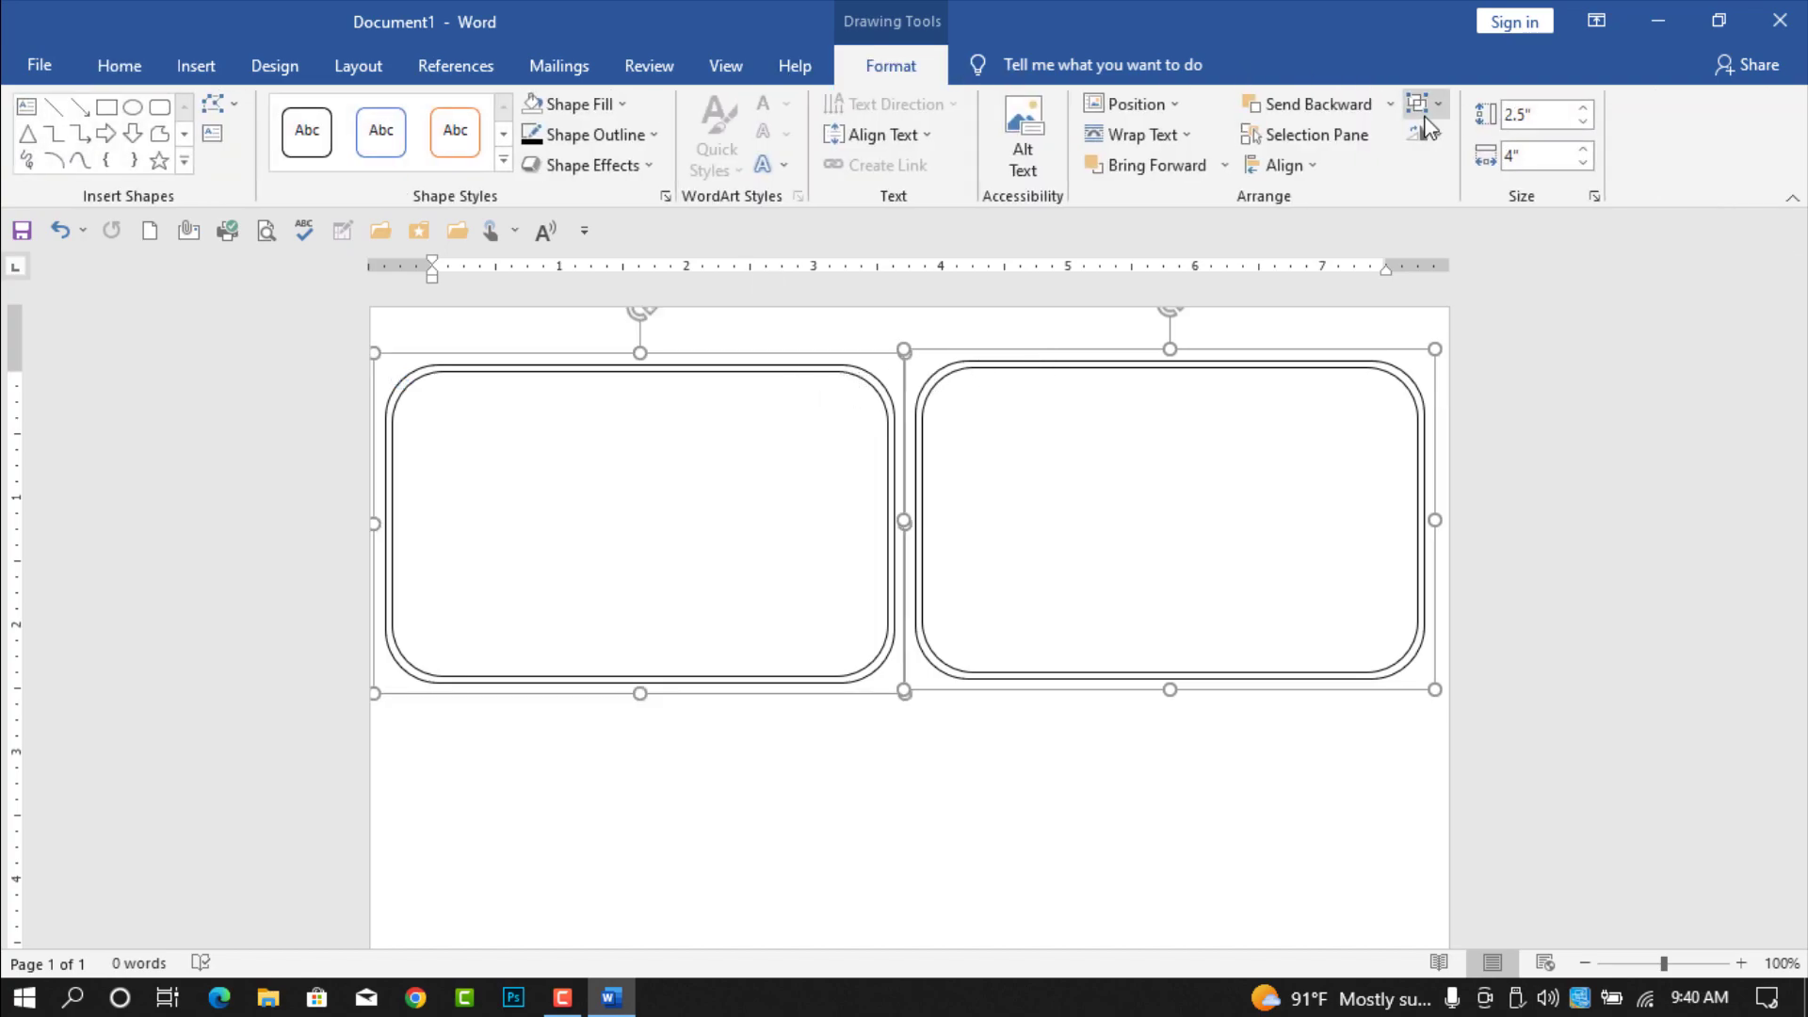
click(1428, 106)
click(1427, 138)
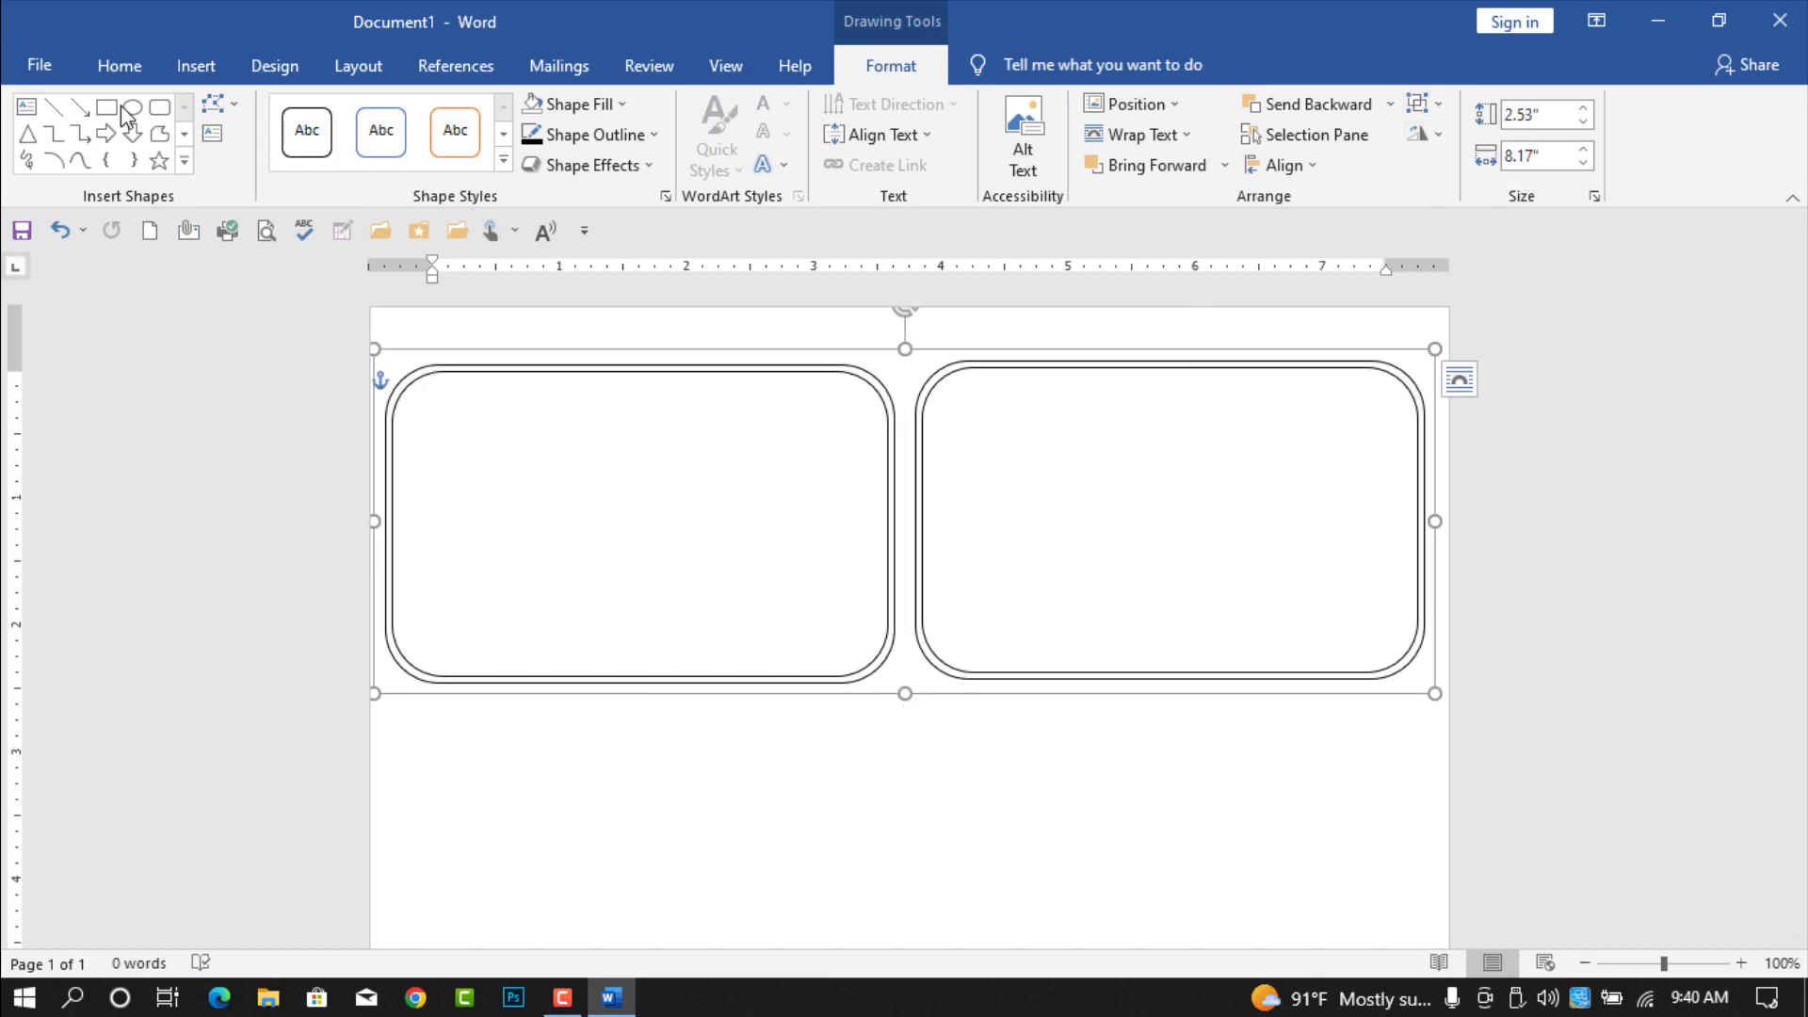
Step: Draw a vertical line about 2.41" long in the gap between the two frames and give it a square-dot dash style
click(54, 108)
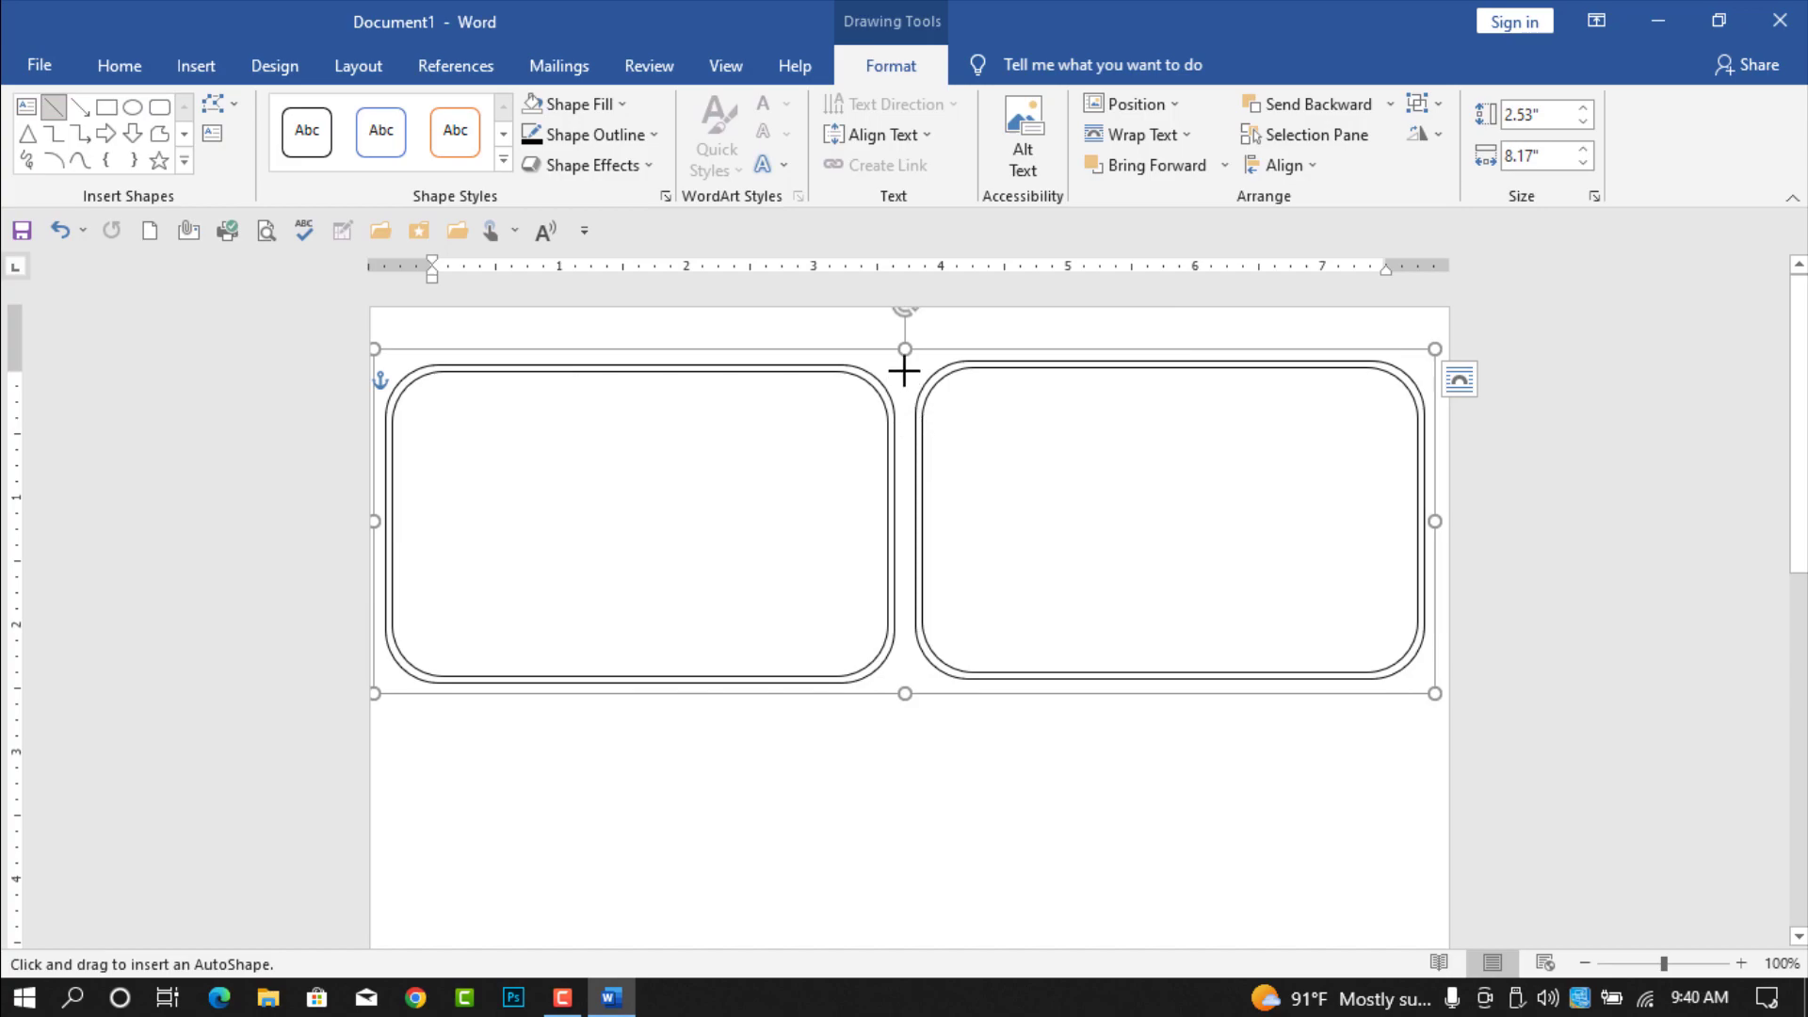
drag(904, 369, 902, 677)
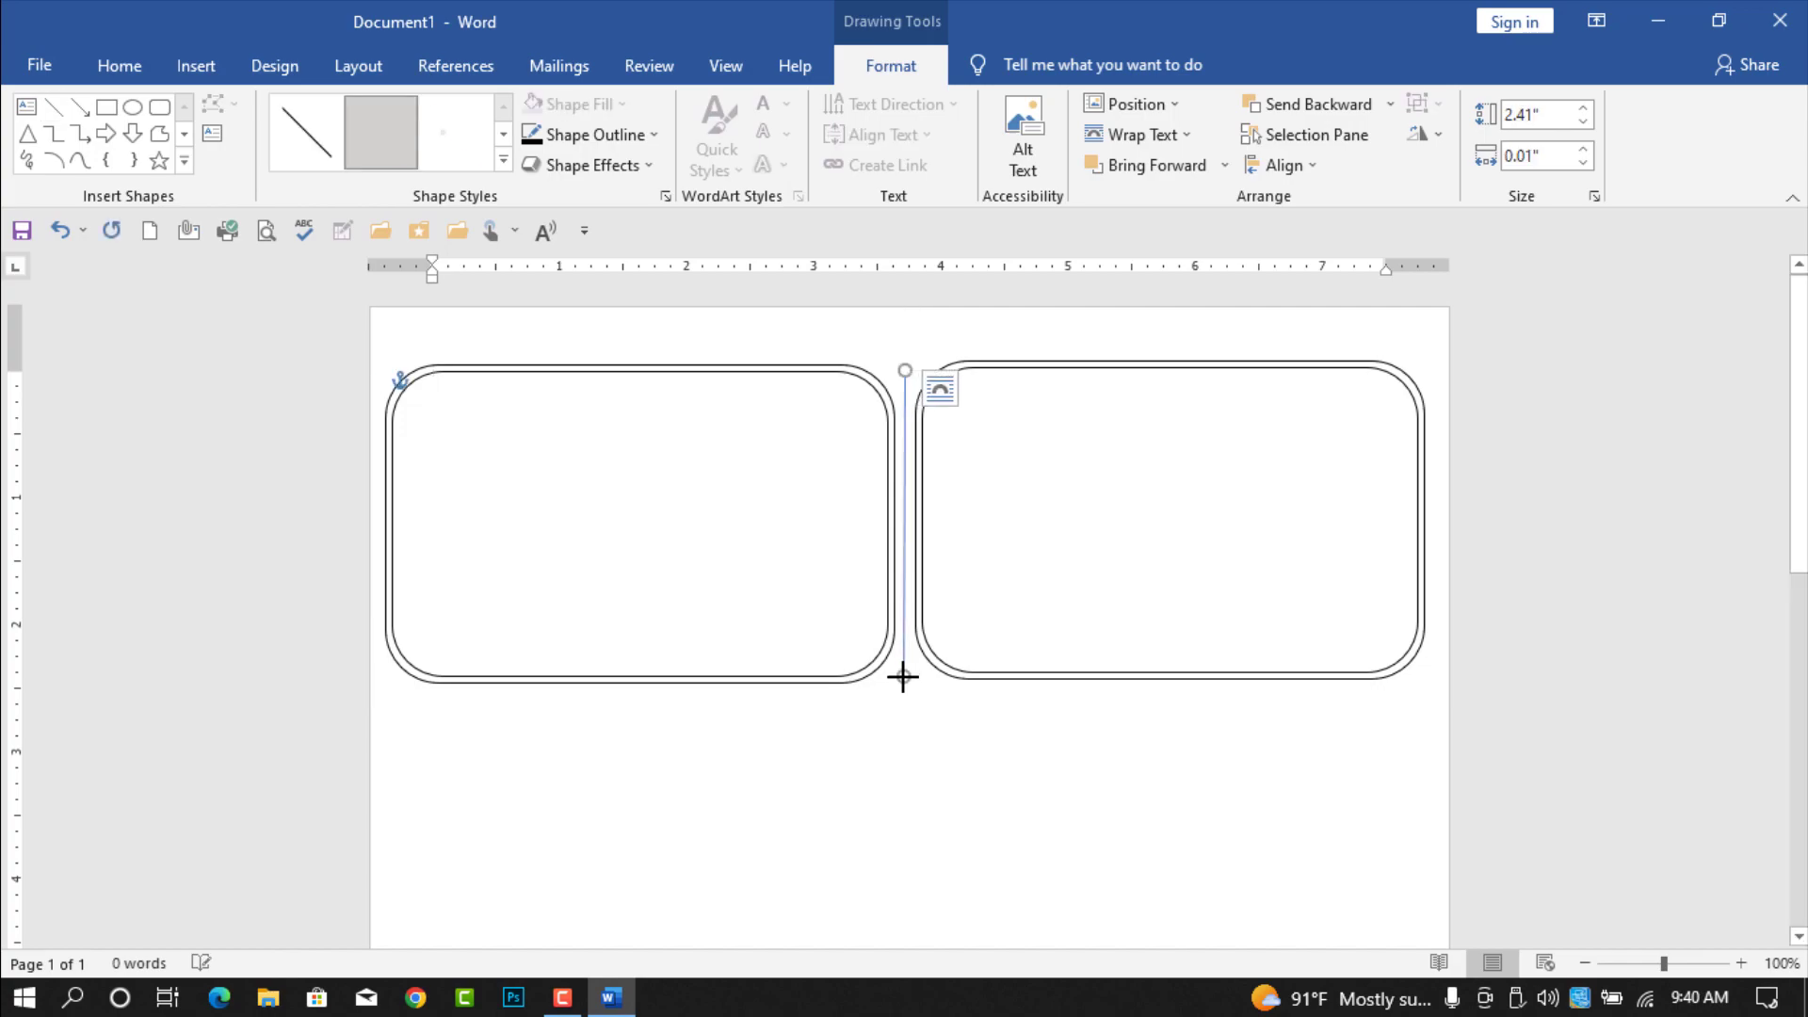
click(629, 134)
mouse_move(723, 478)
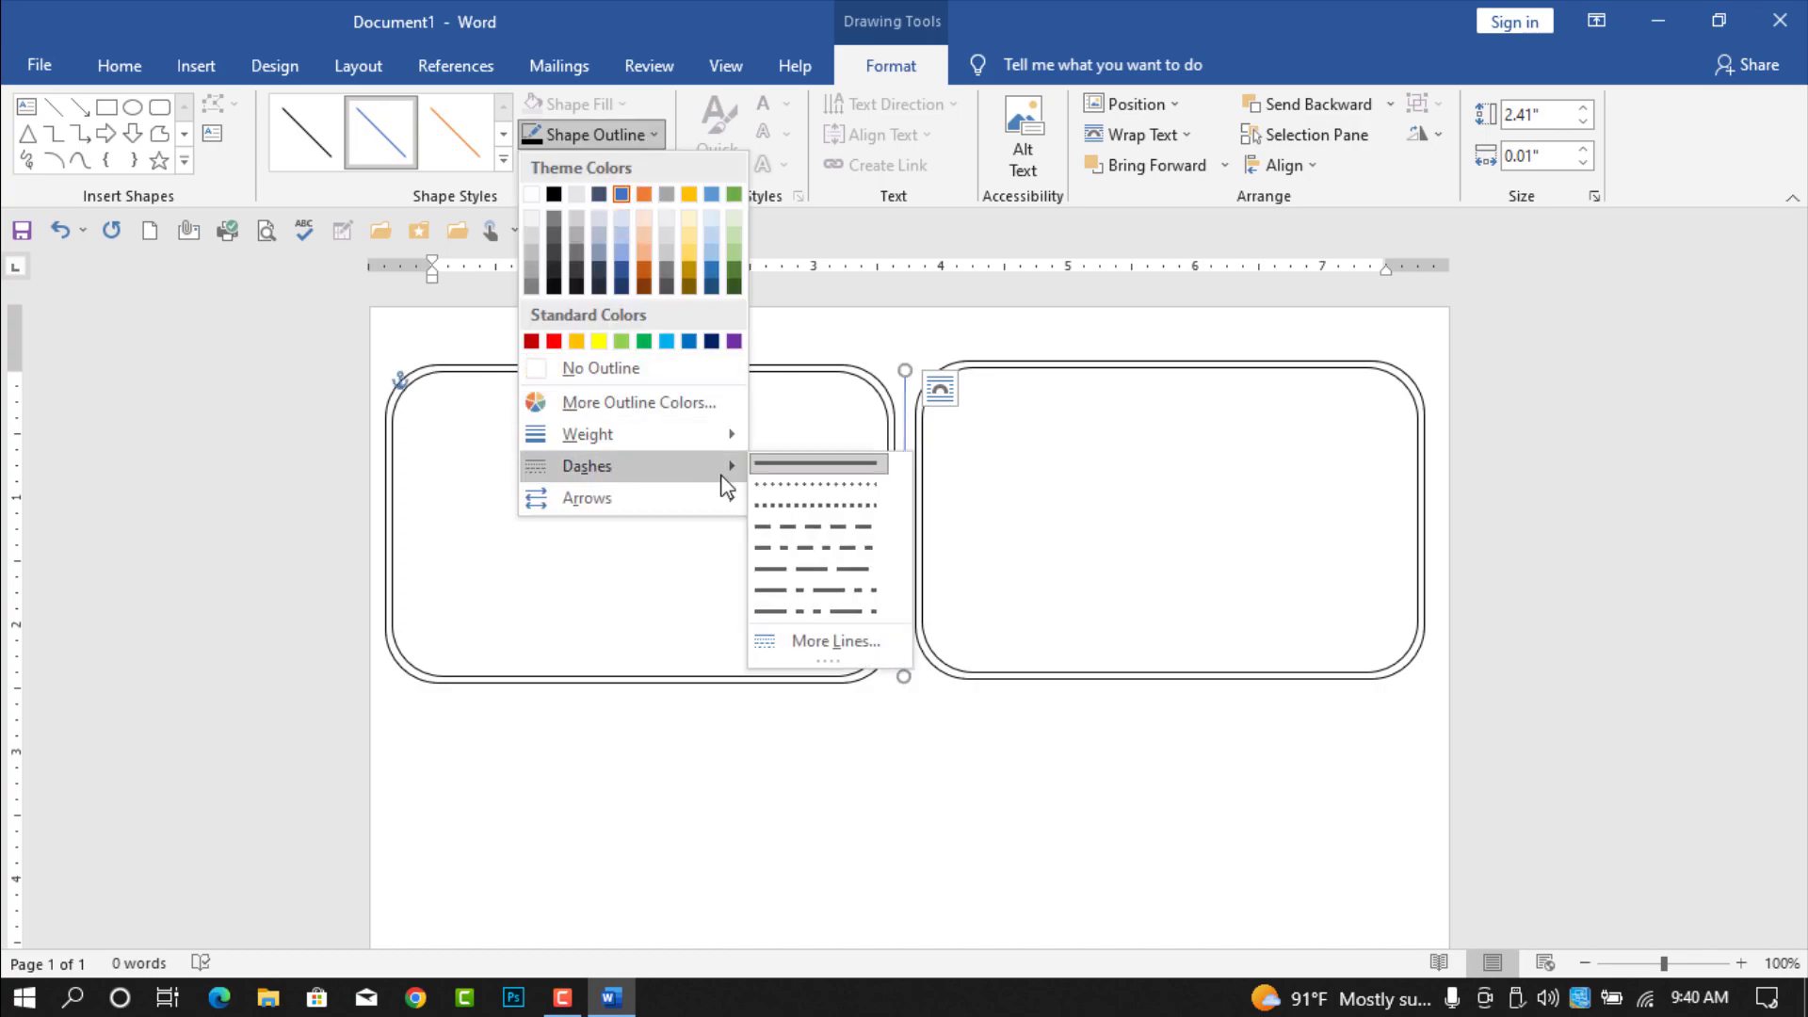
click(793, 508)
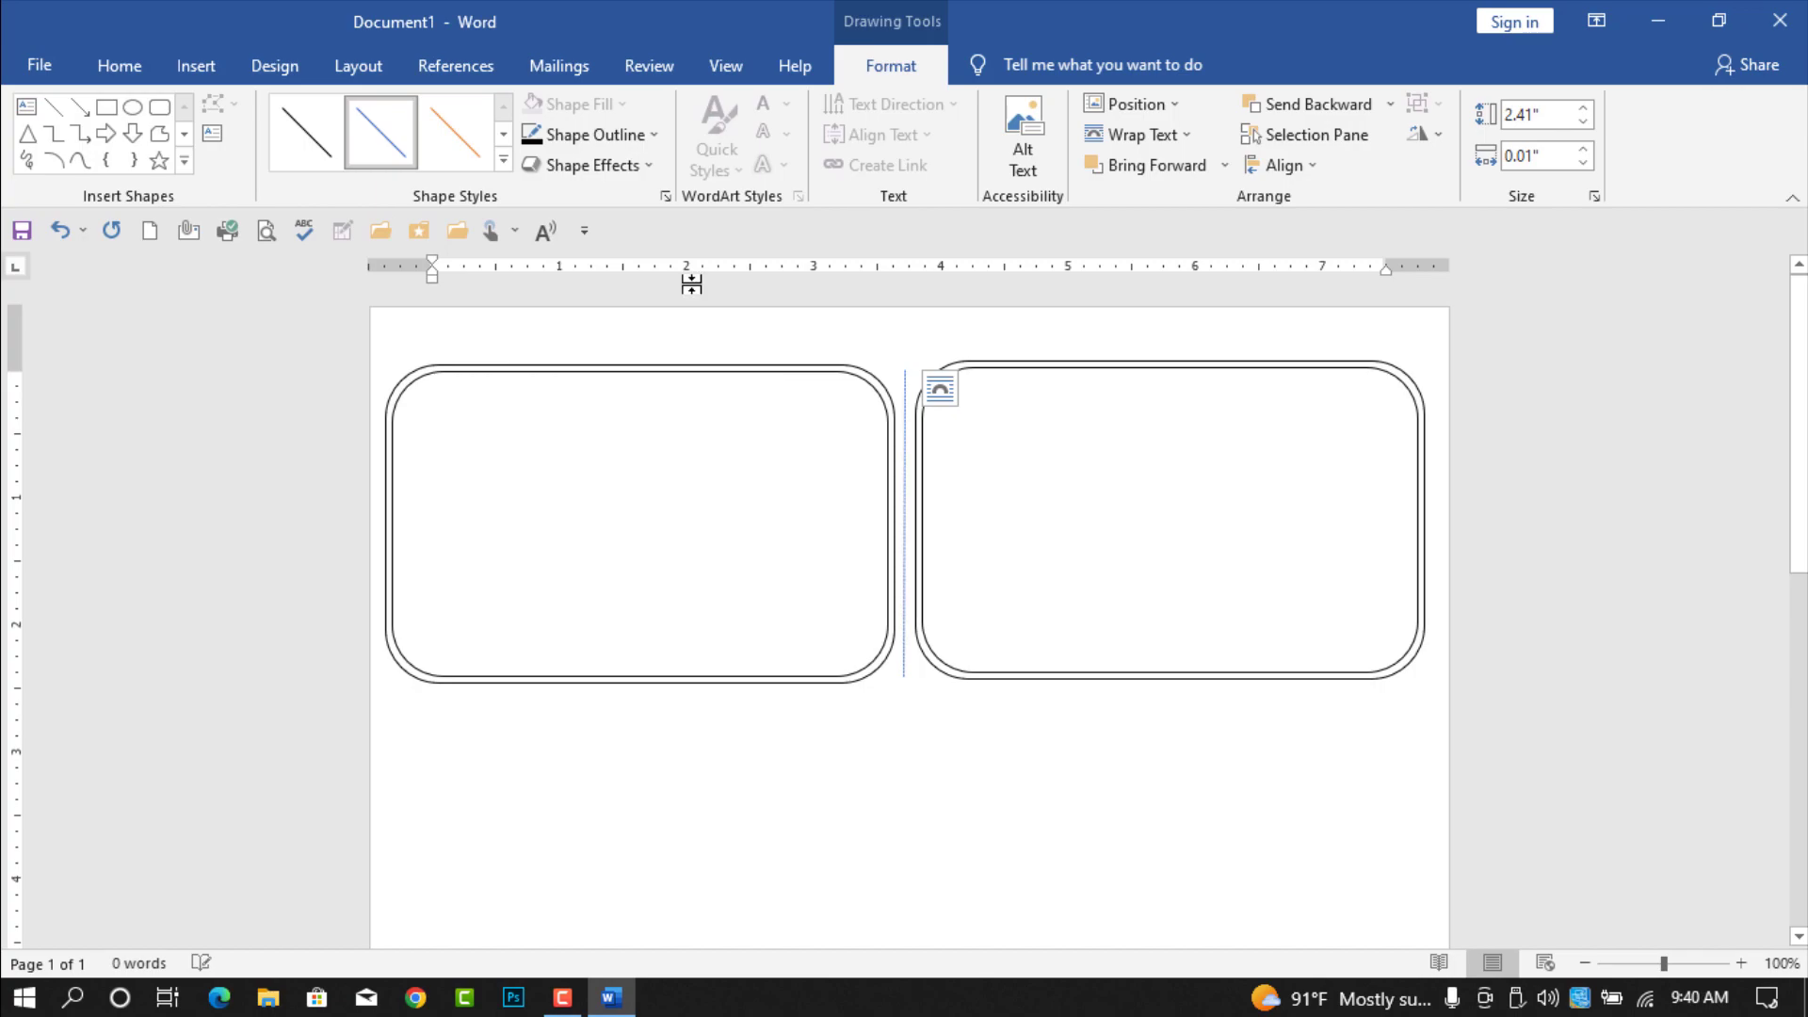
Step: Make the dotted divider line black, increase its weight and deselect it
click(659, 143)
mouse_move(729, 439)
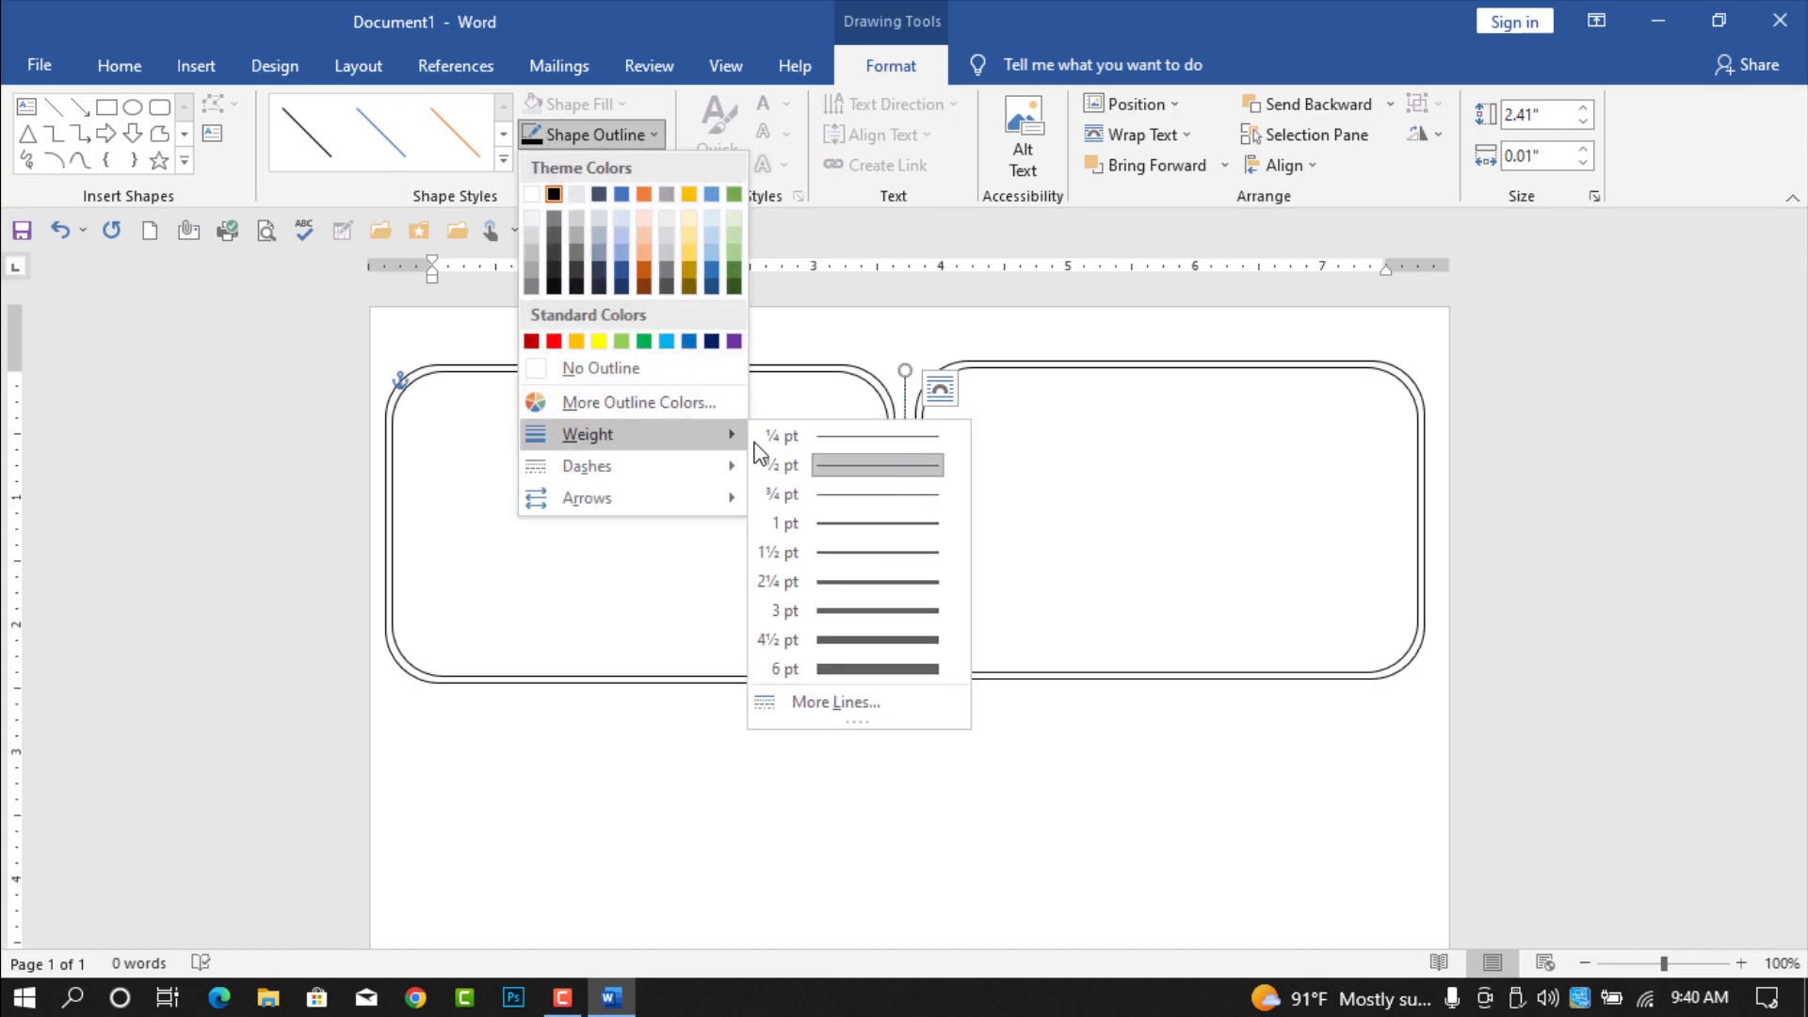
click(834, 523)
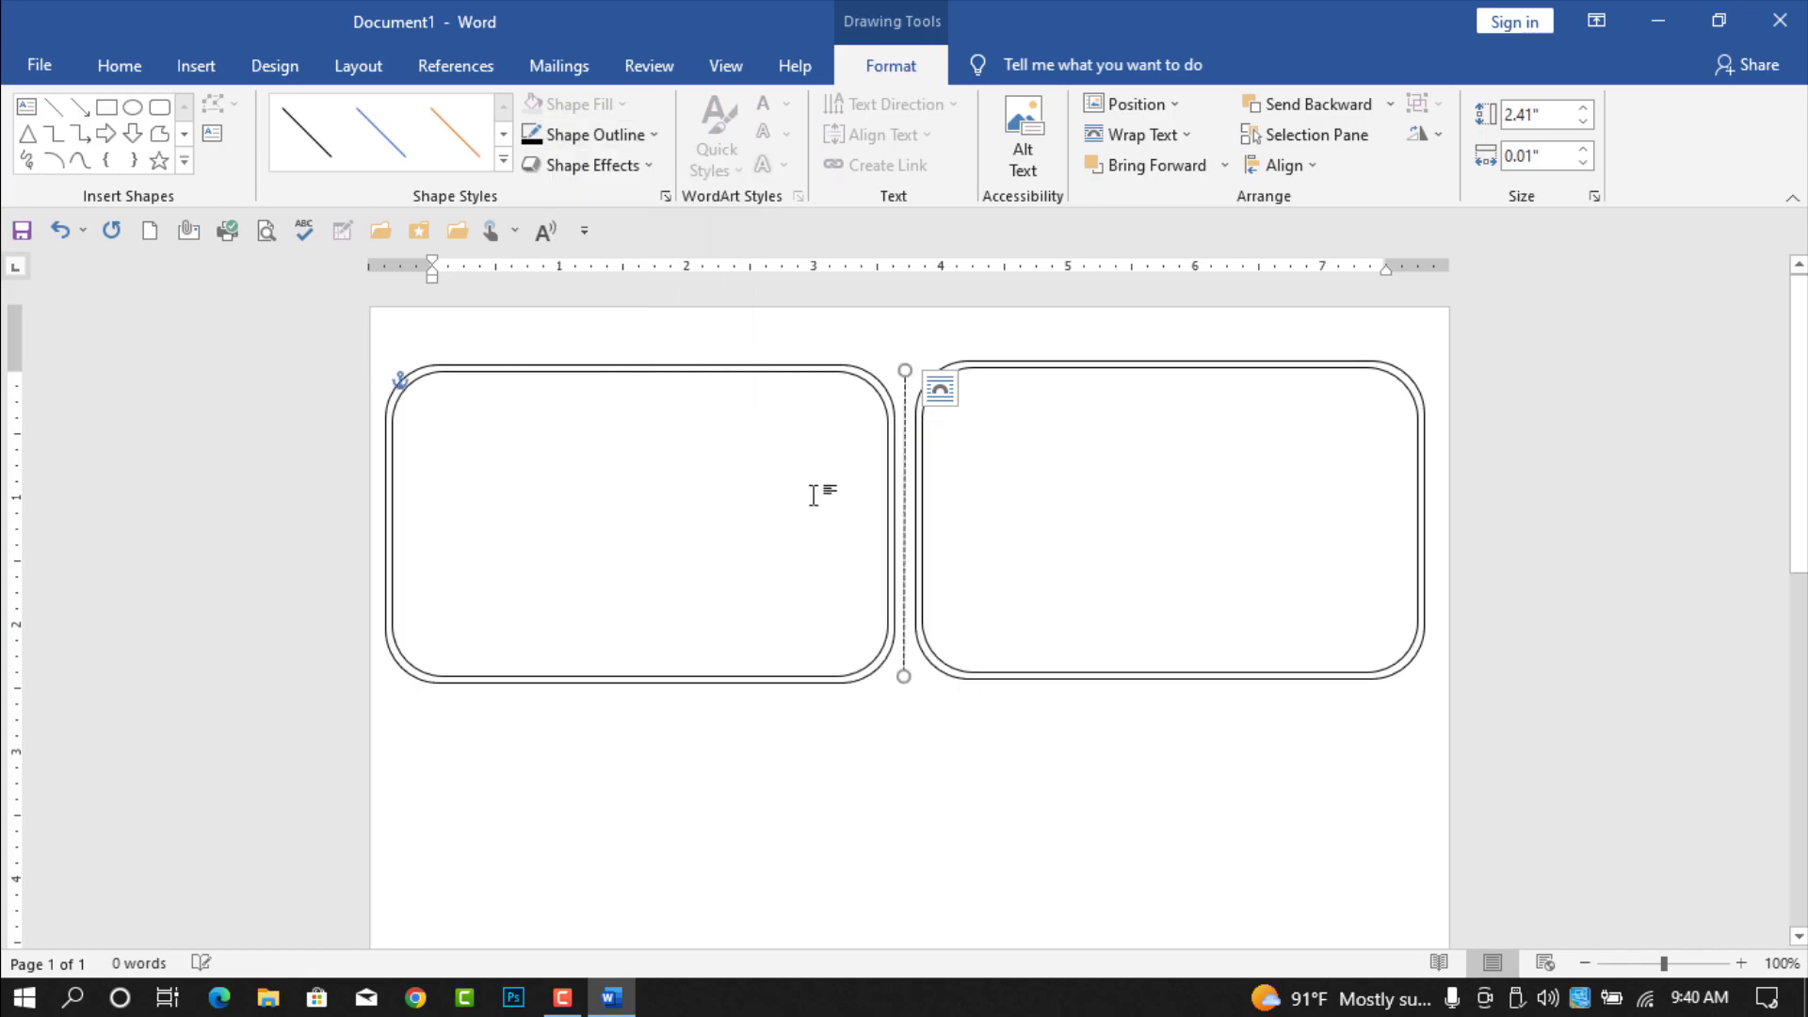
click(608, 140)
mouse_move(708, 423)
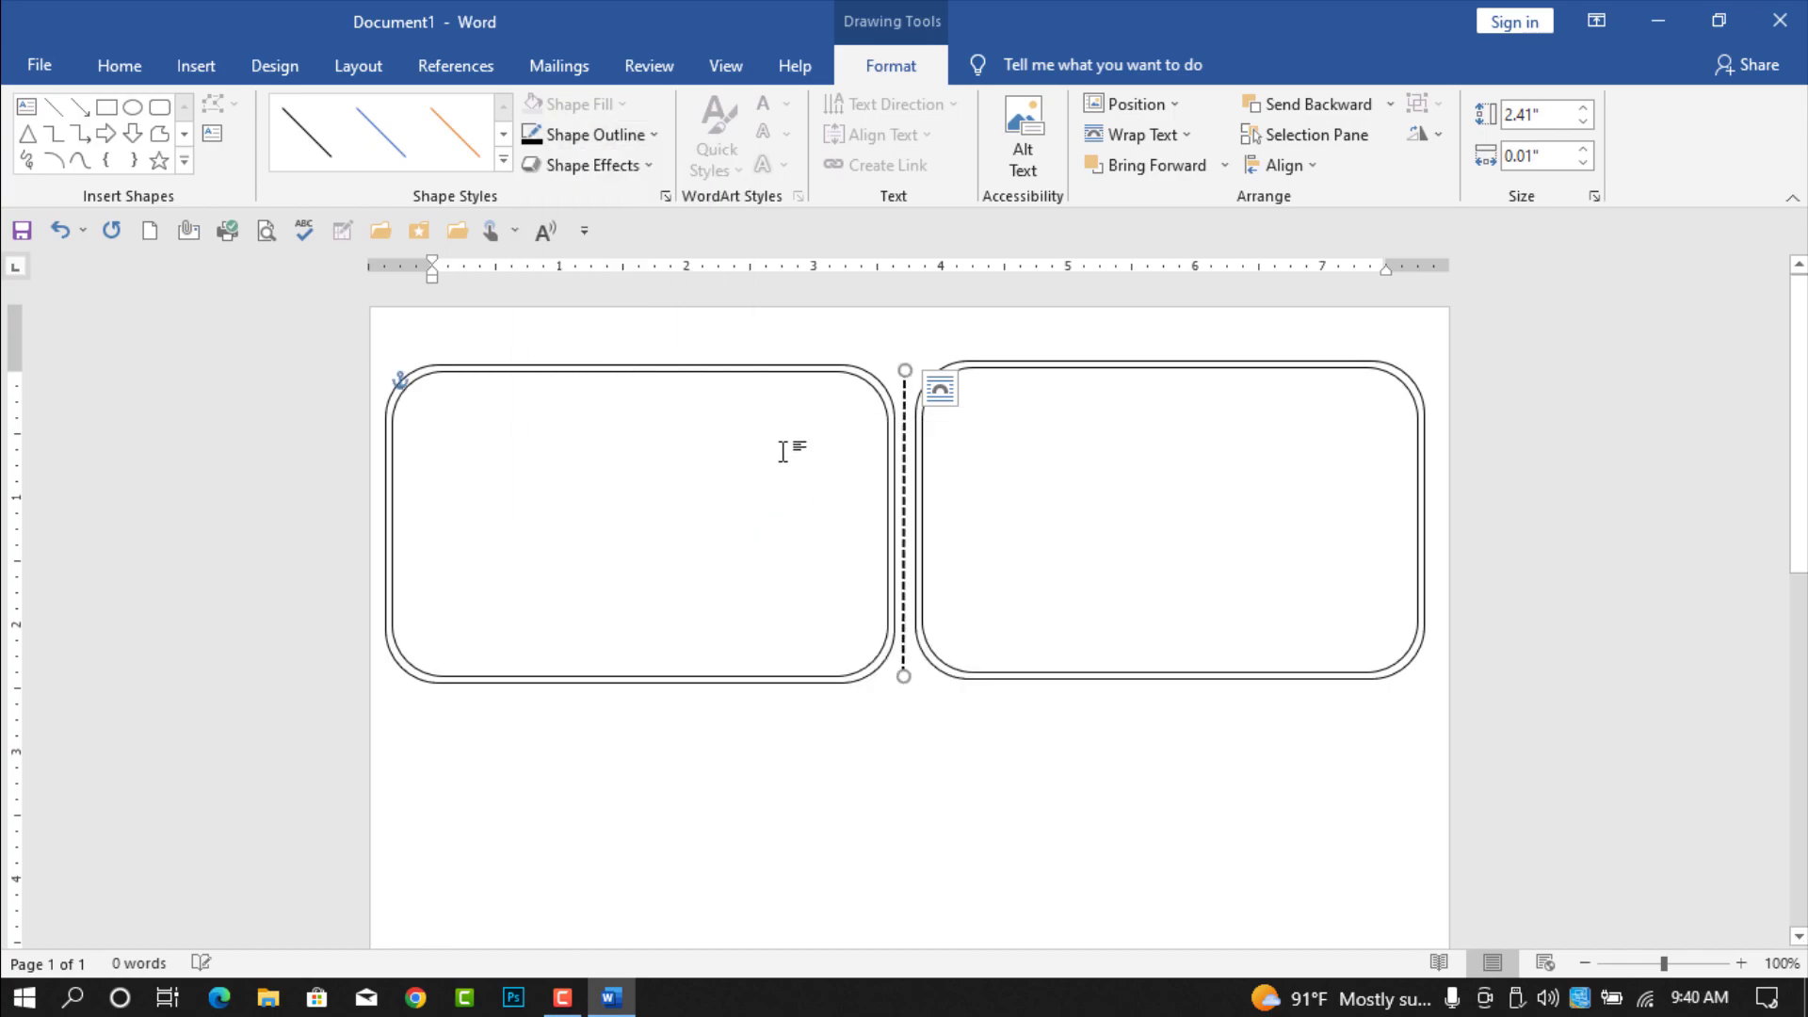
click(1001, 747)
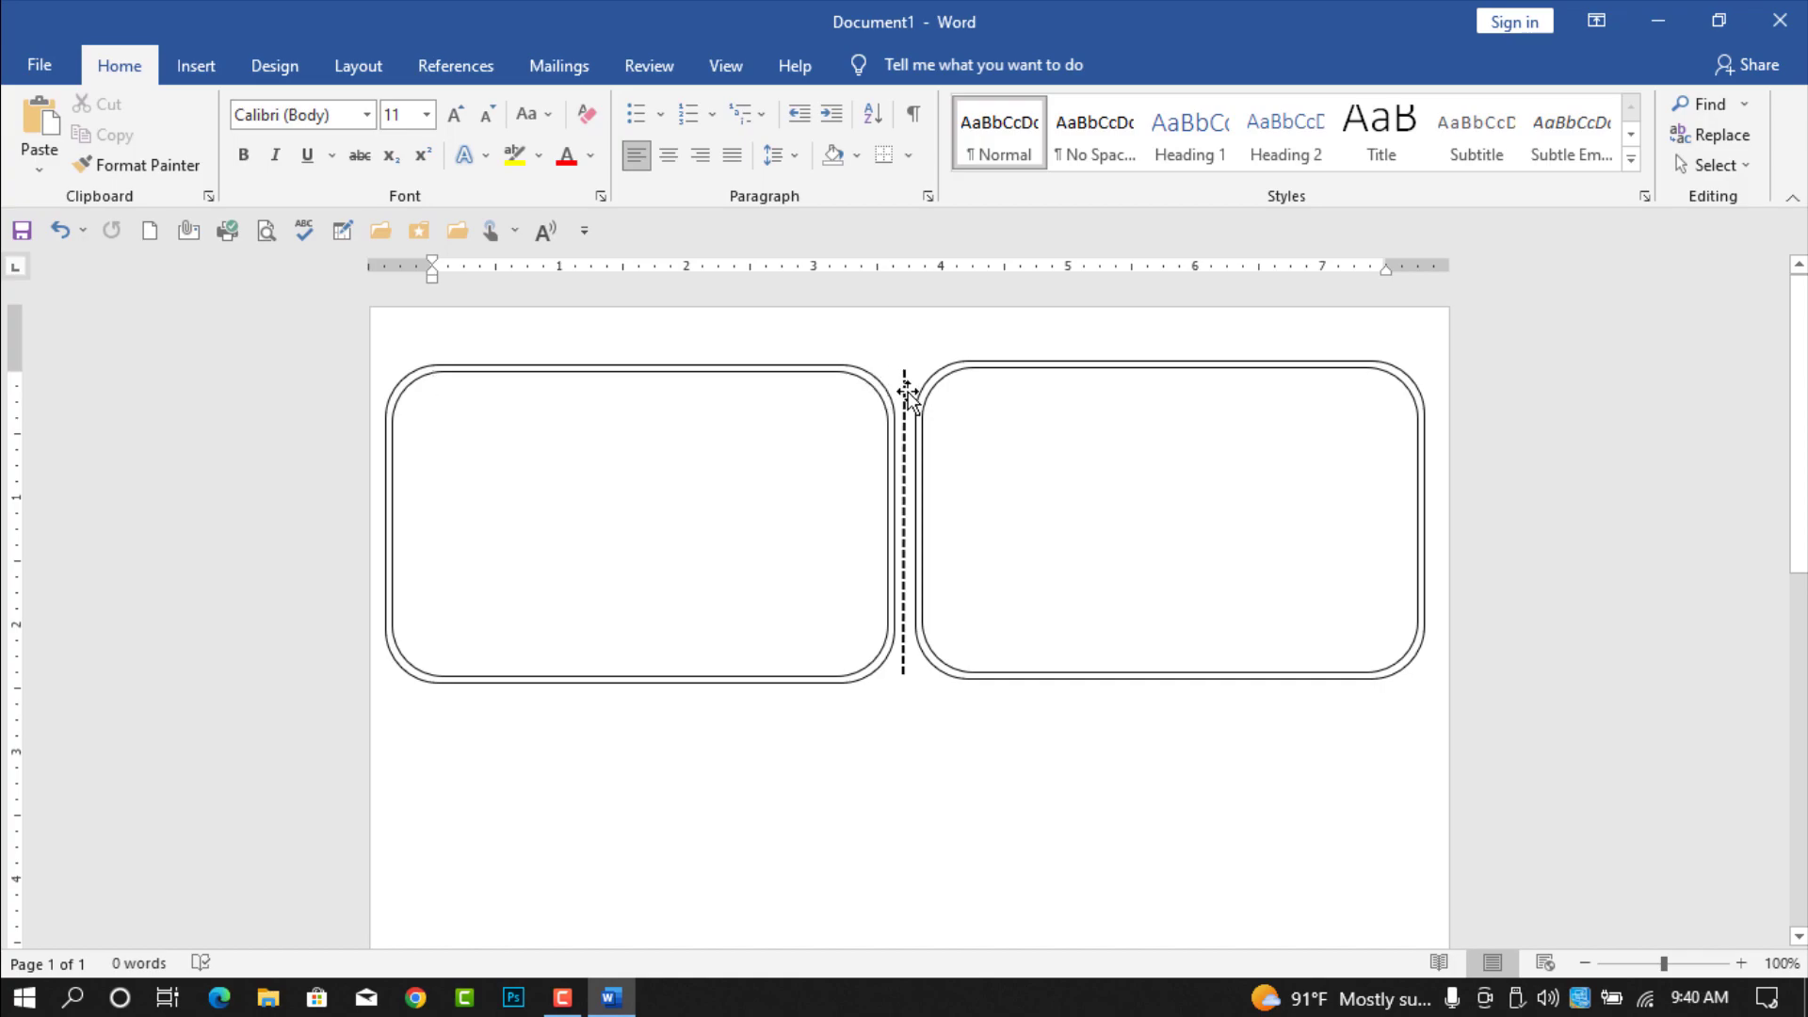
Step: Group the dotted divider line with the pair of frames and deselect the group
click(906, 394)
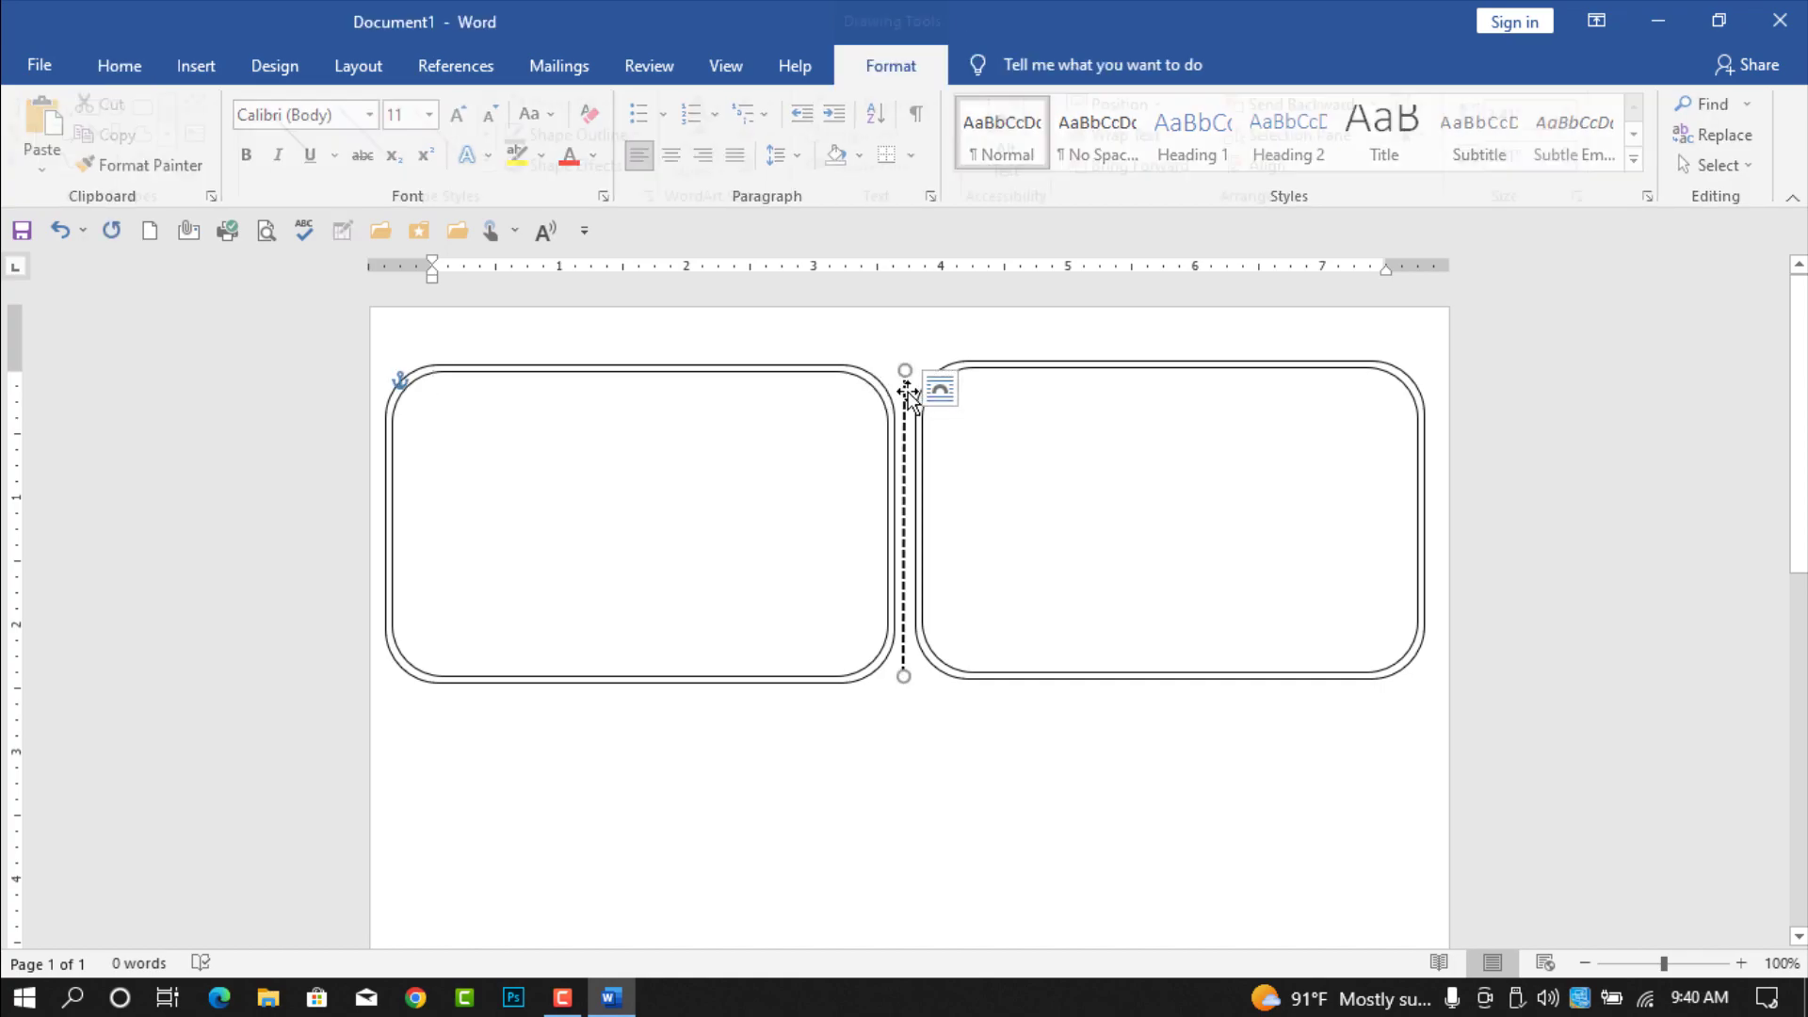
shift+click(1089, 369)
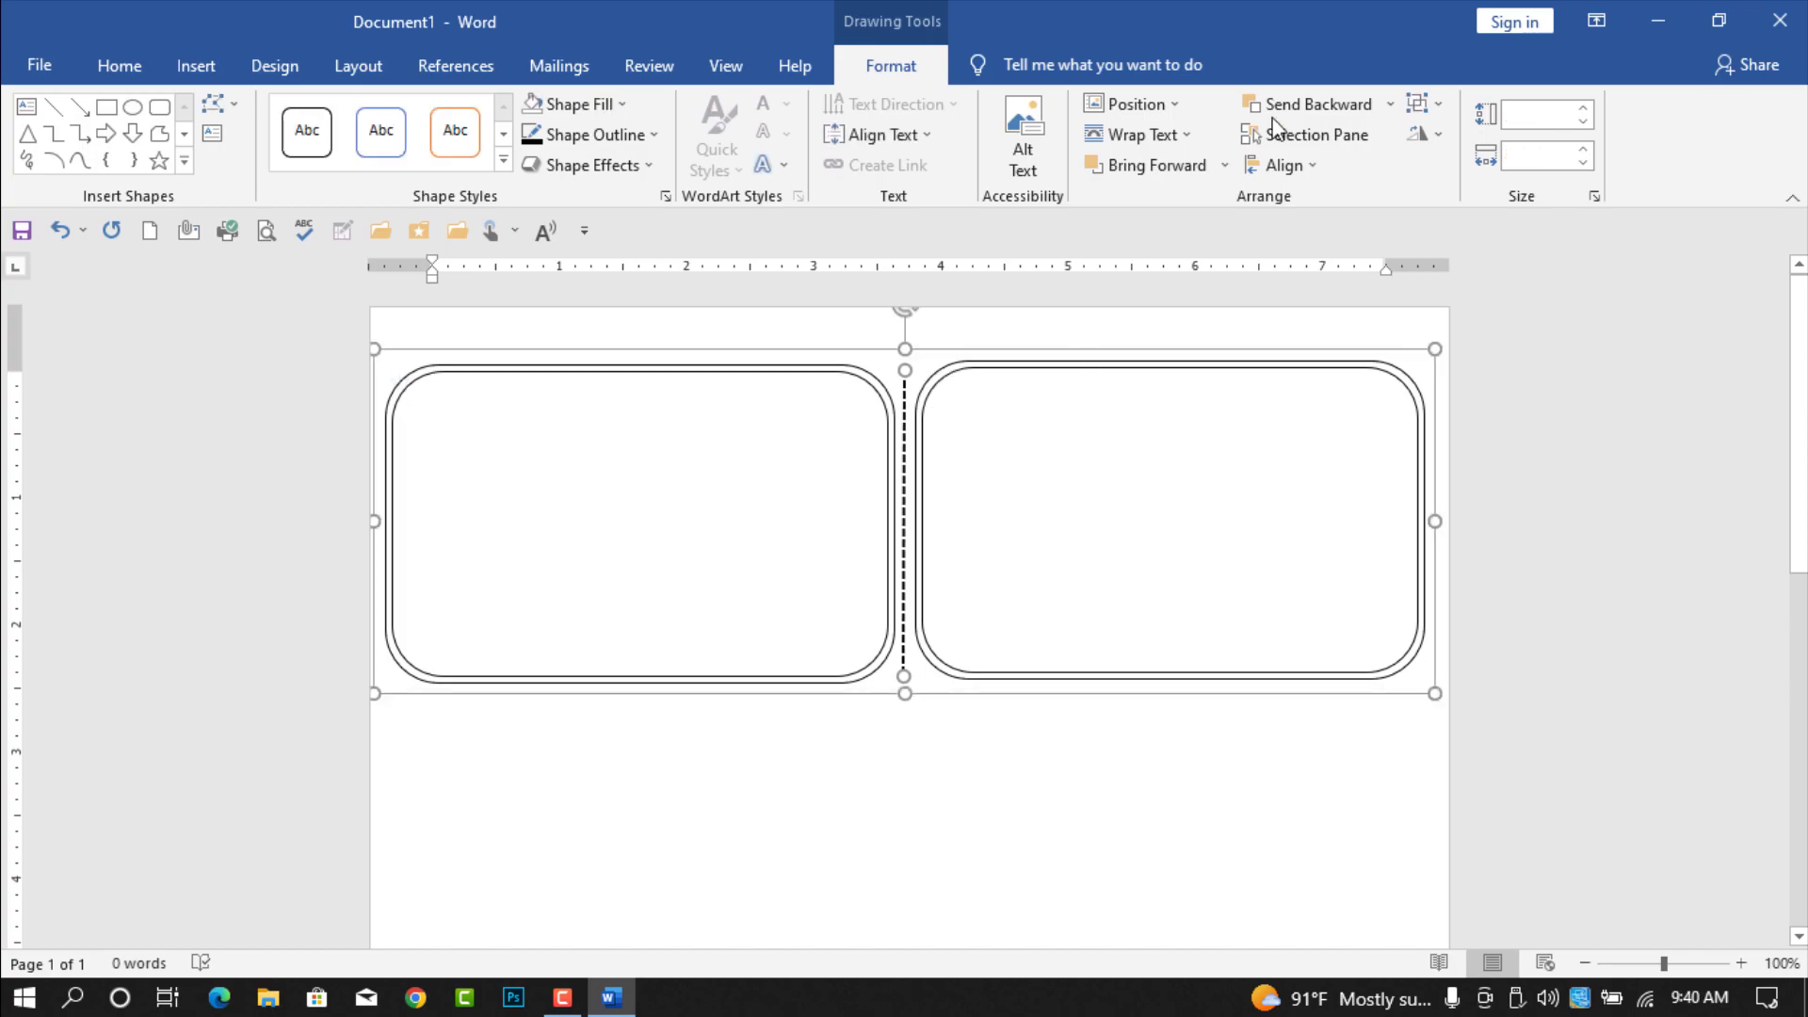
click(1430, 107)
click(1455, 136)
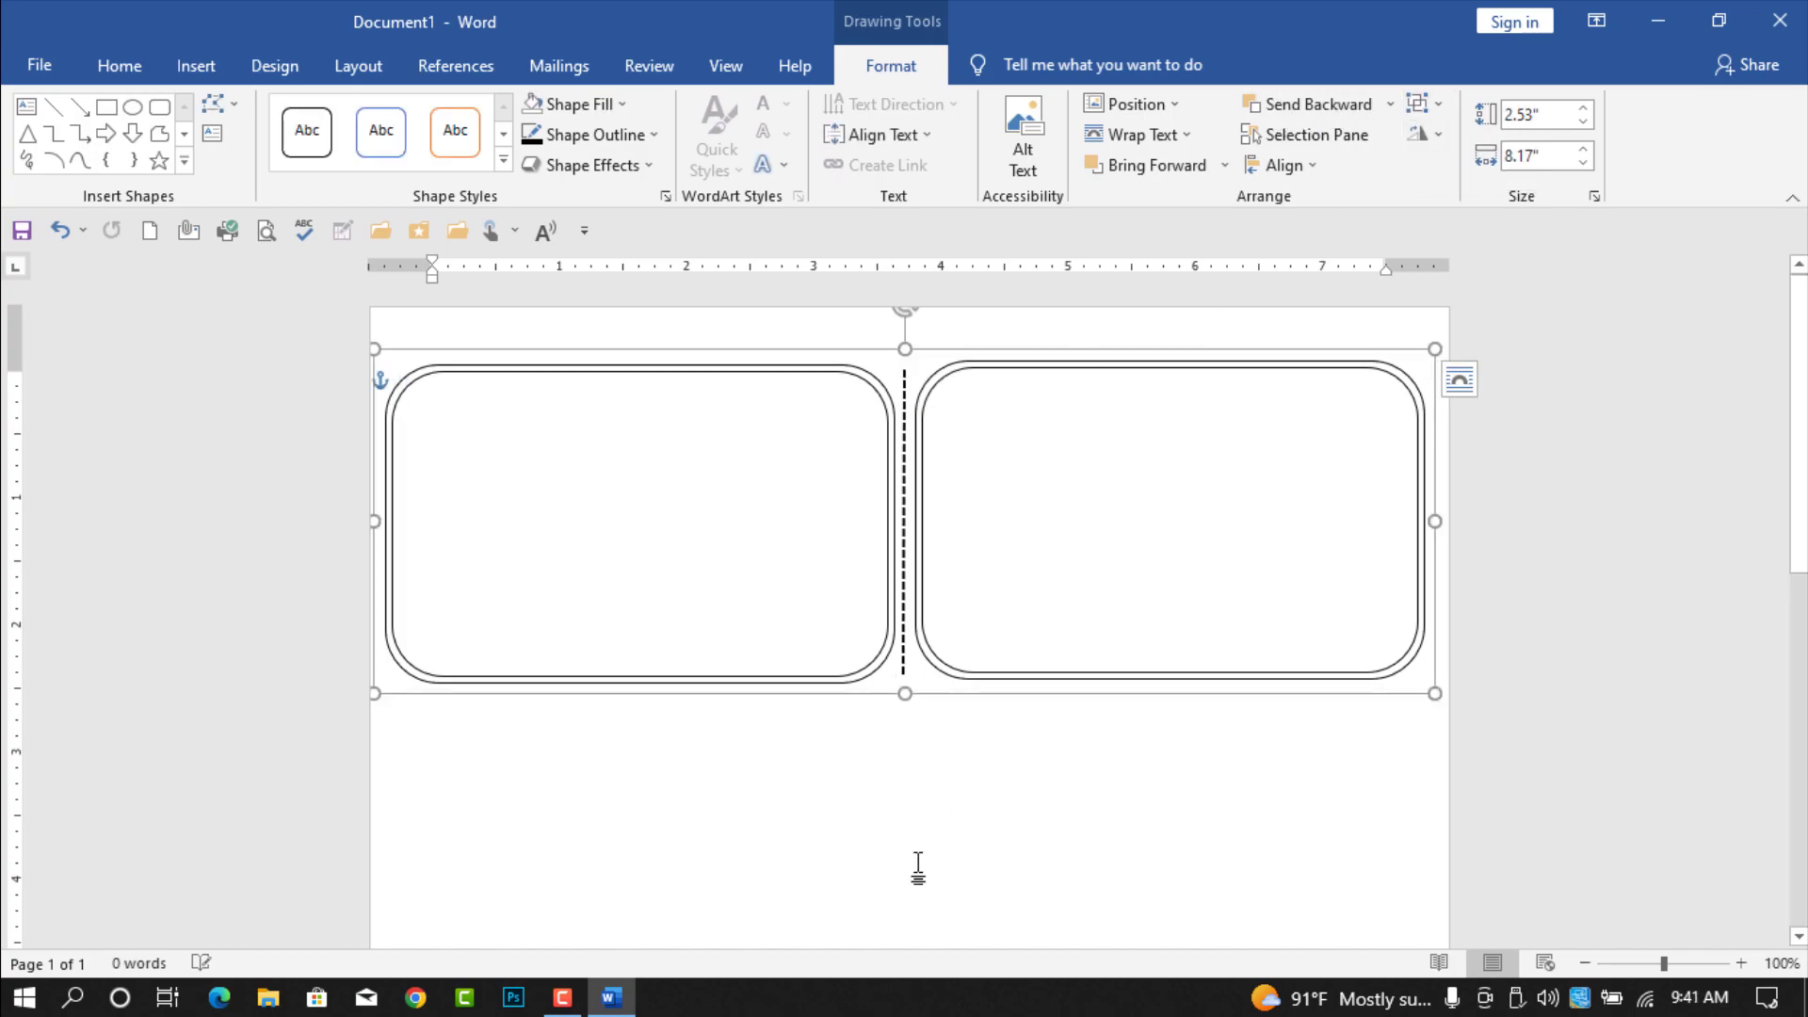
click(860, 795)
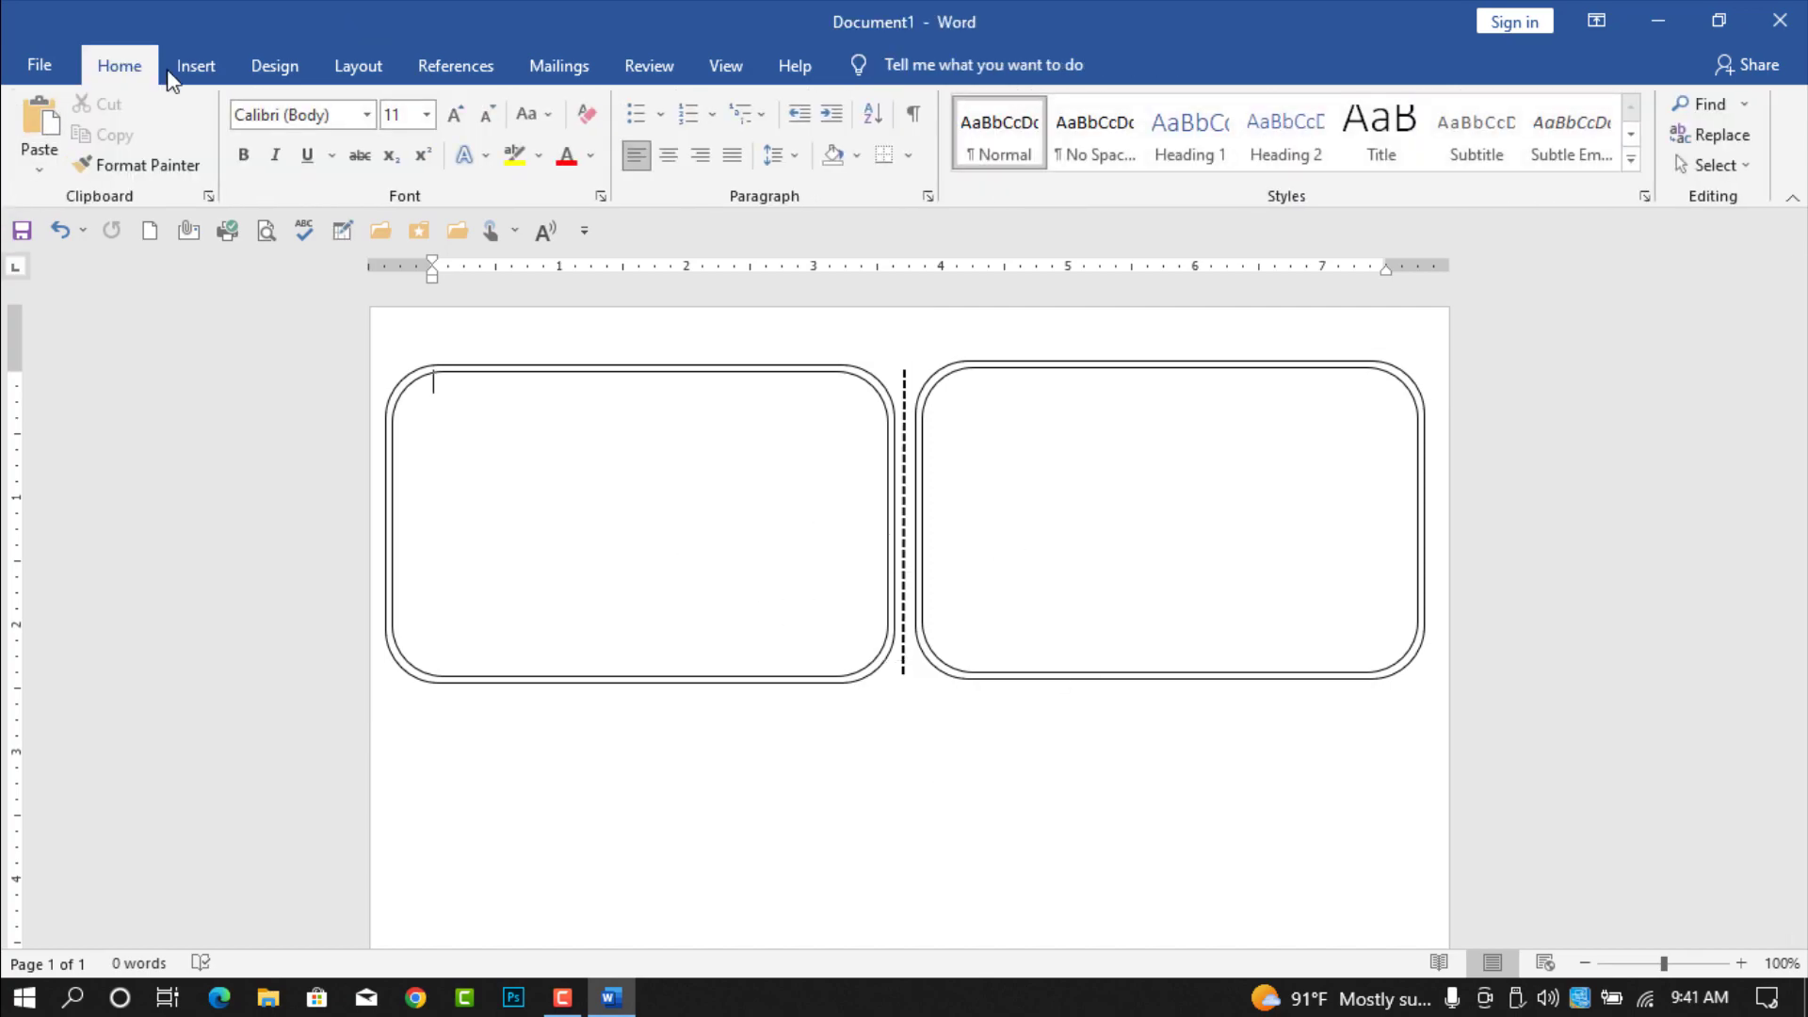
Step: Add a text box about 0.52" high and 3.03" wide in the upper part of the left frame, containing "Reçu"
click(192, 65)
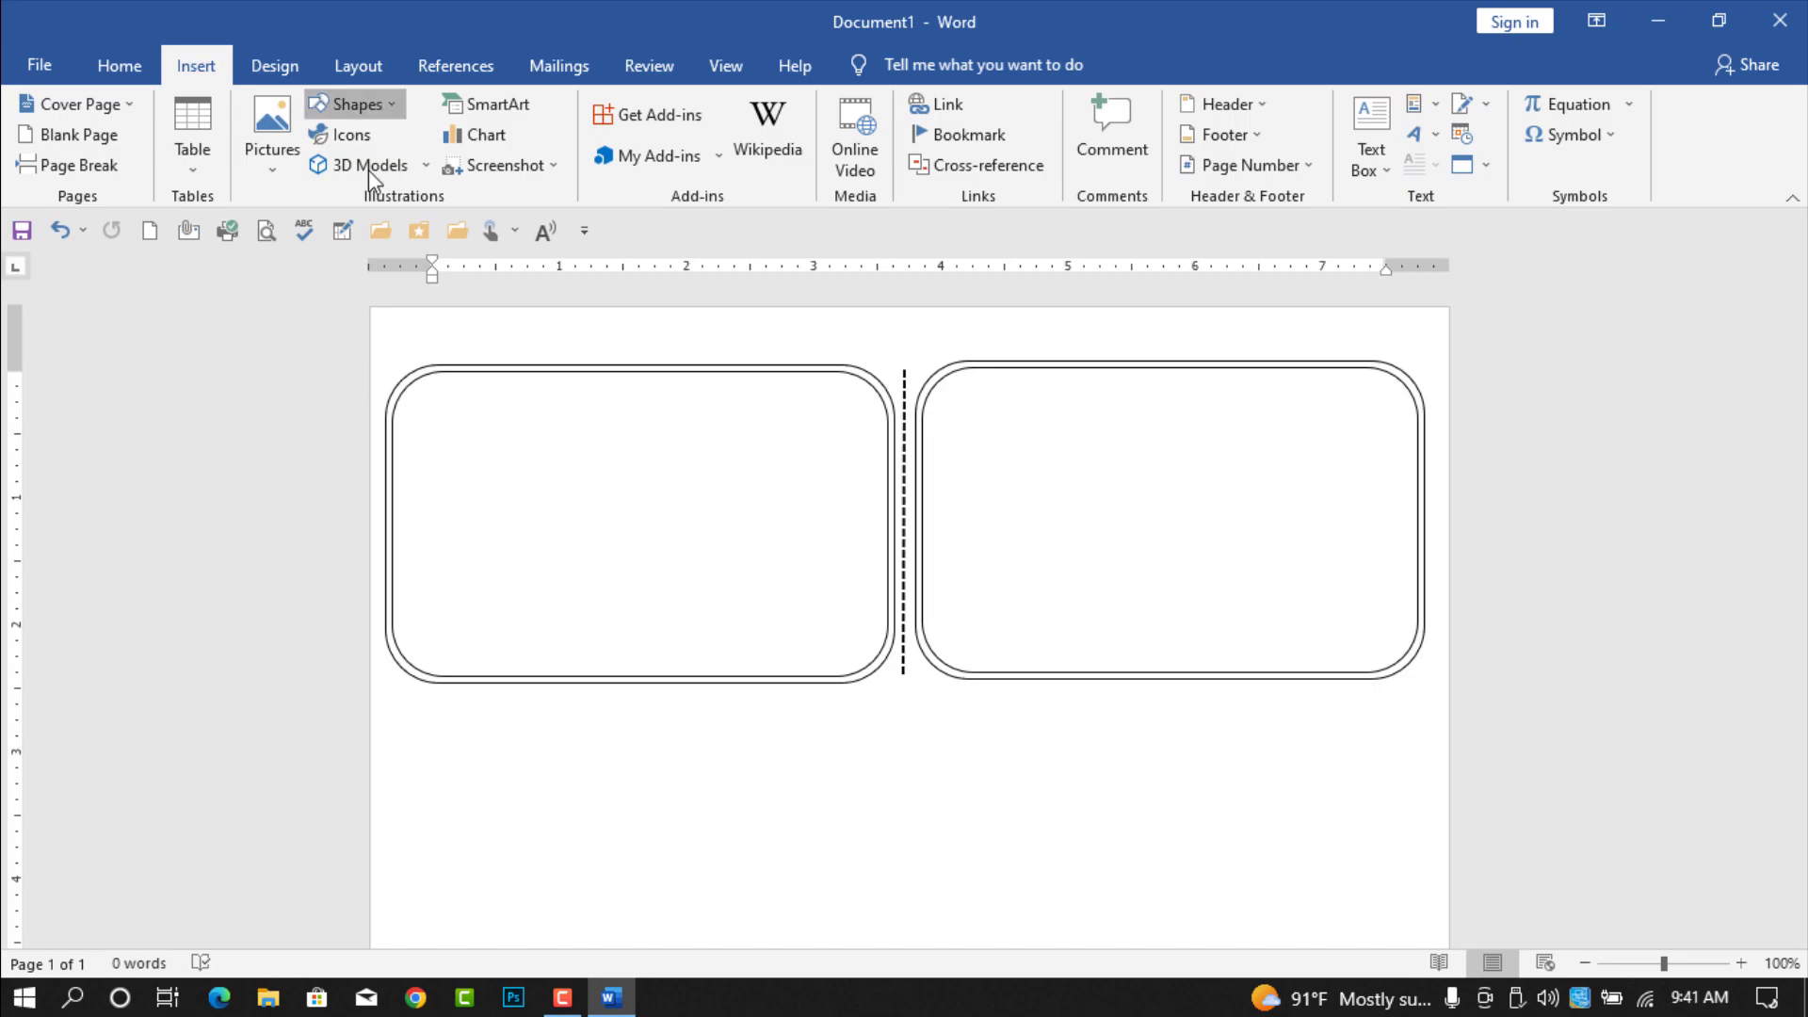
click(363, 105)
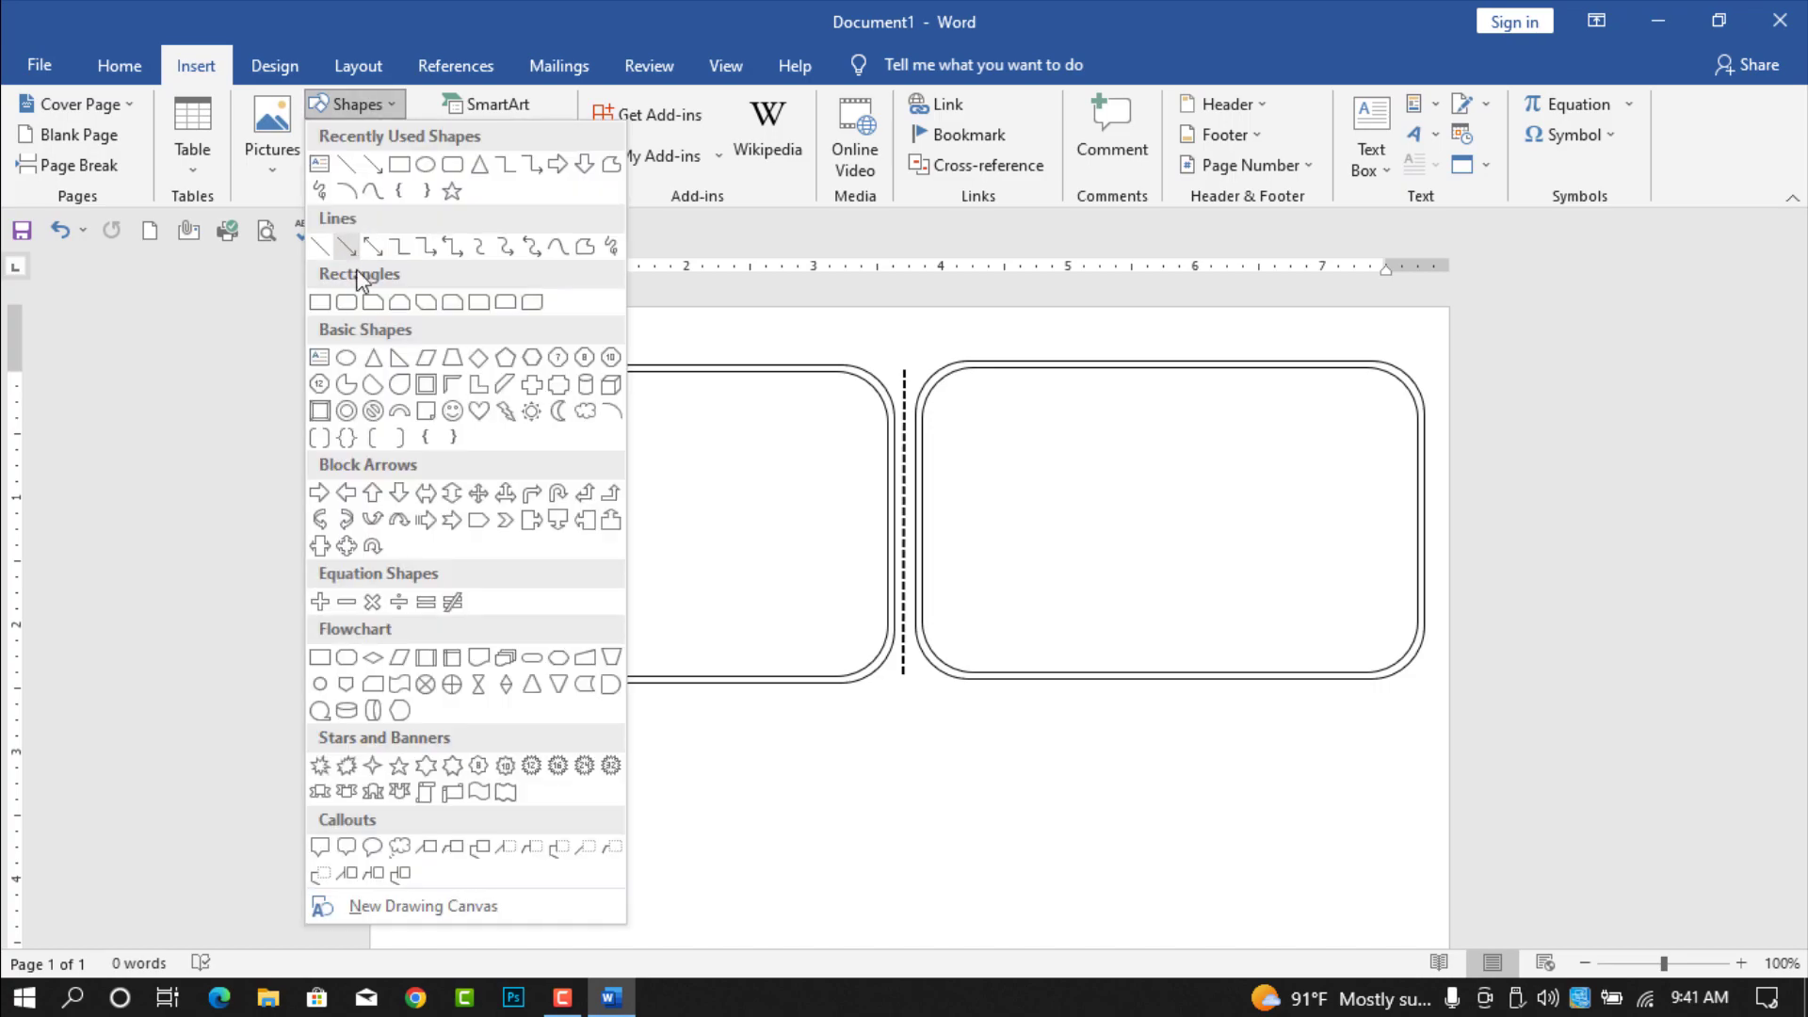
click(319, 357)
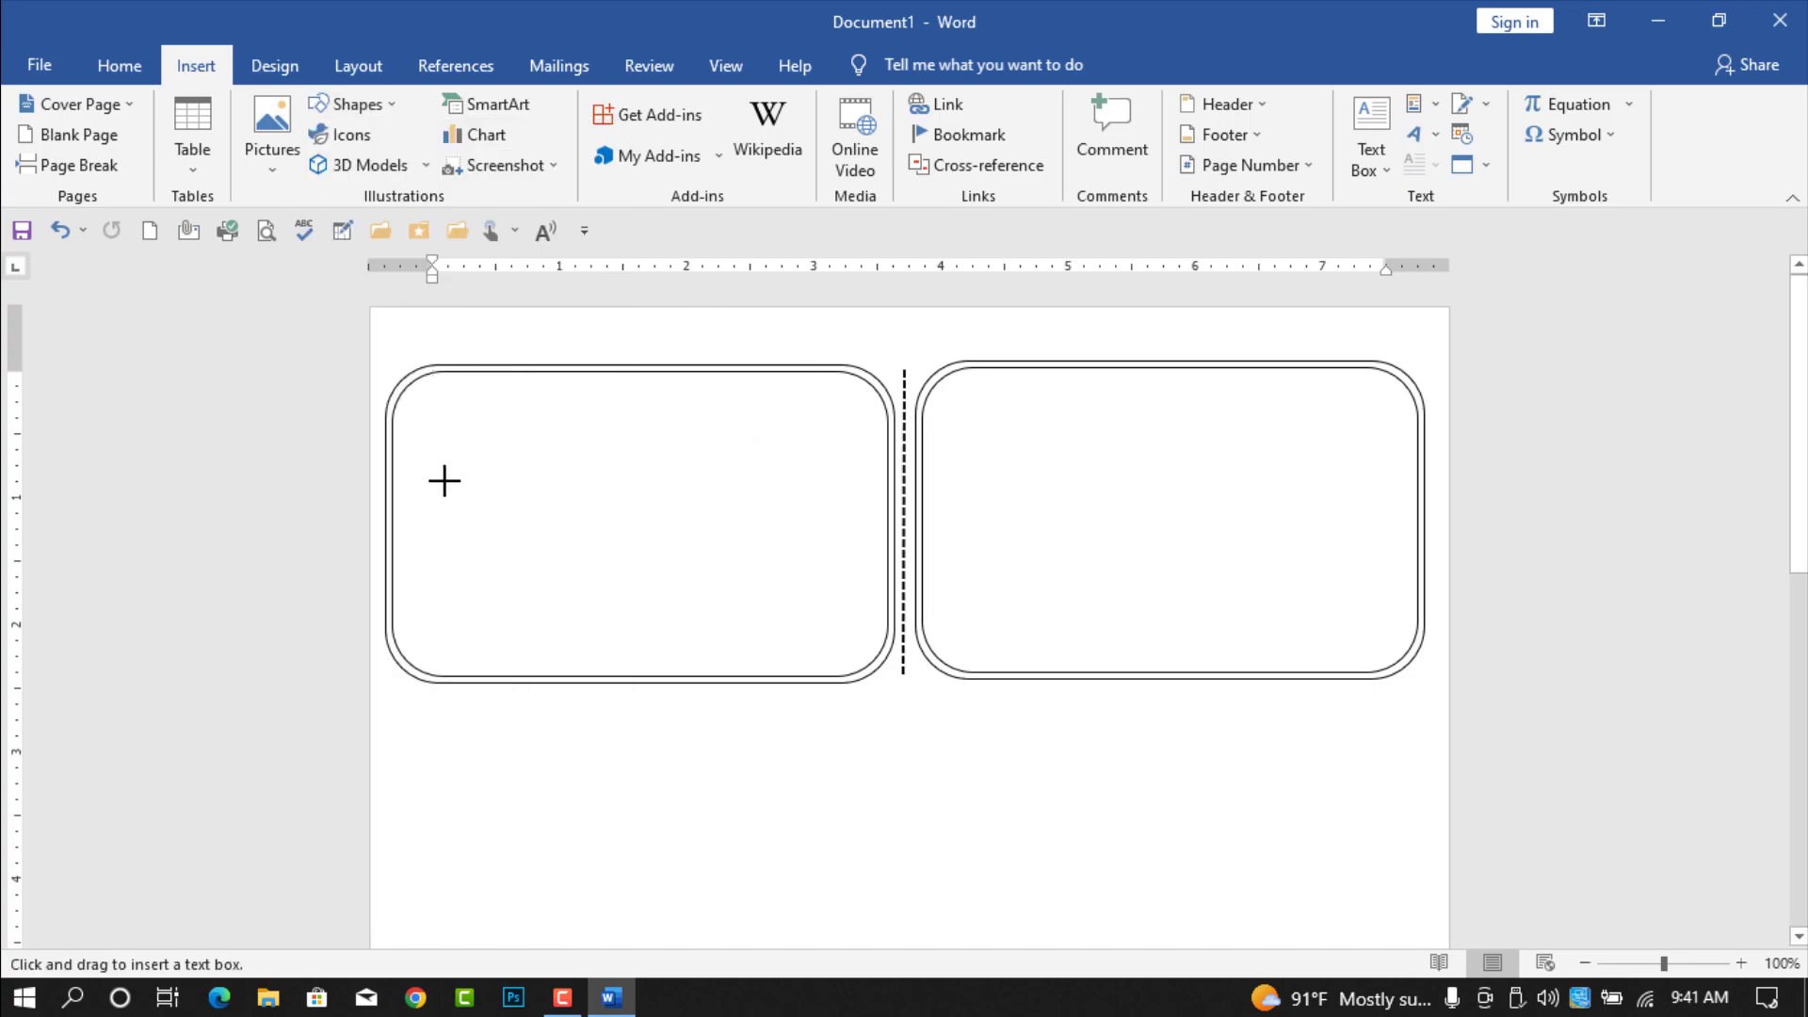
mouse_move(455, 393)
mouse_down()
mouse_move(735, 461)
mouse_move(839, 459)
mouse_up()
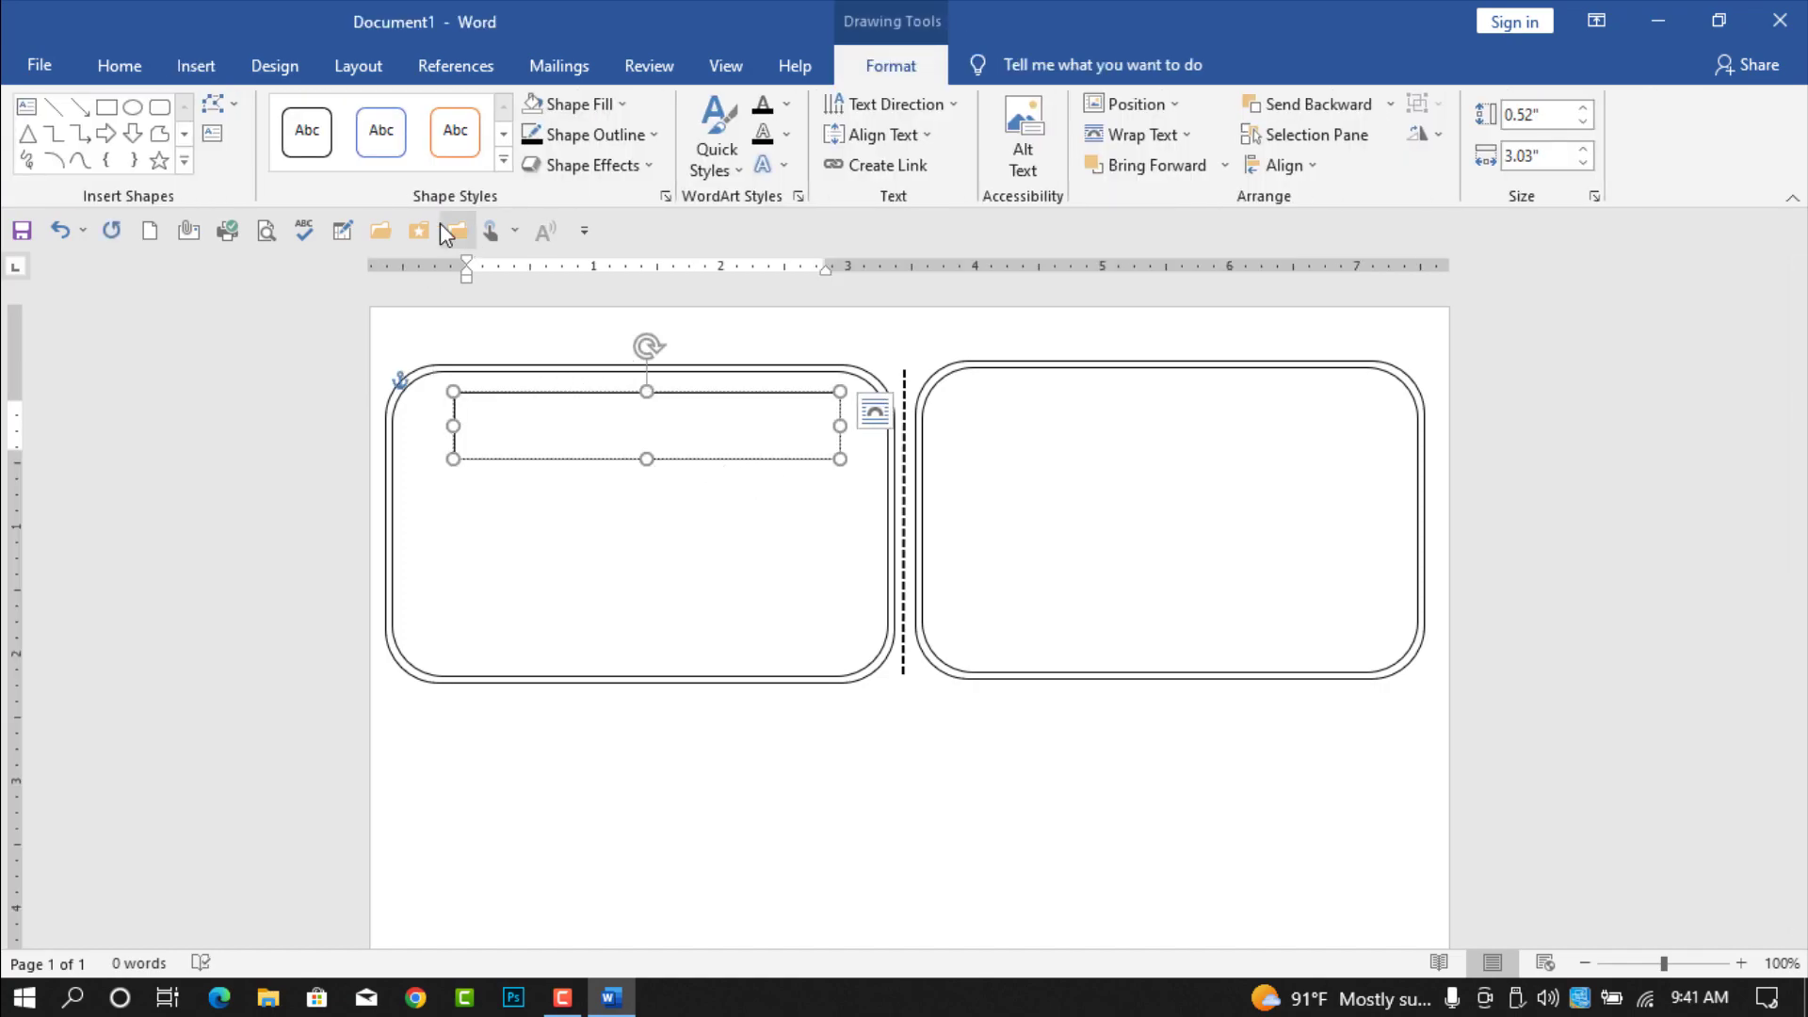
text(Re)
key(ctrl)
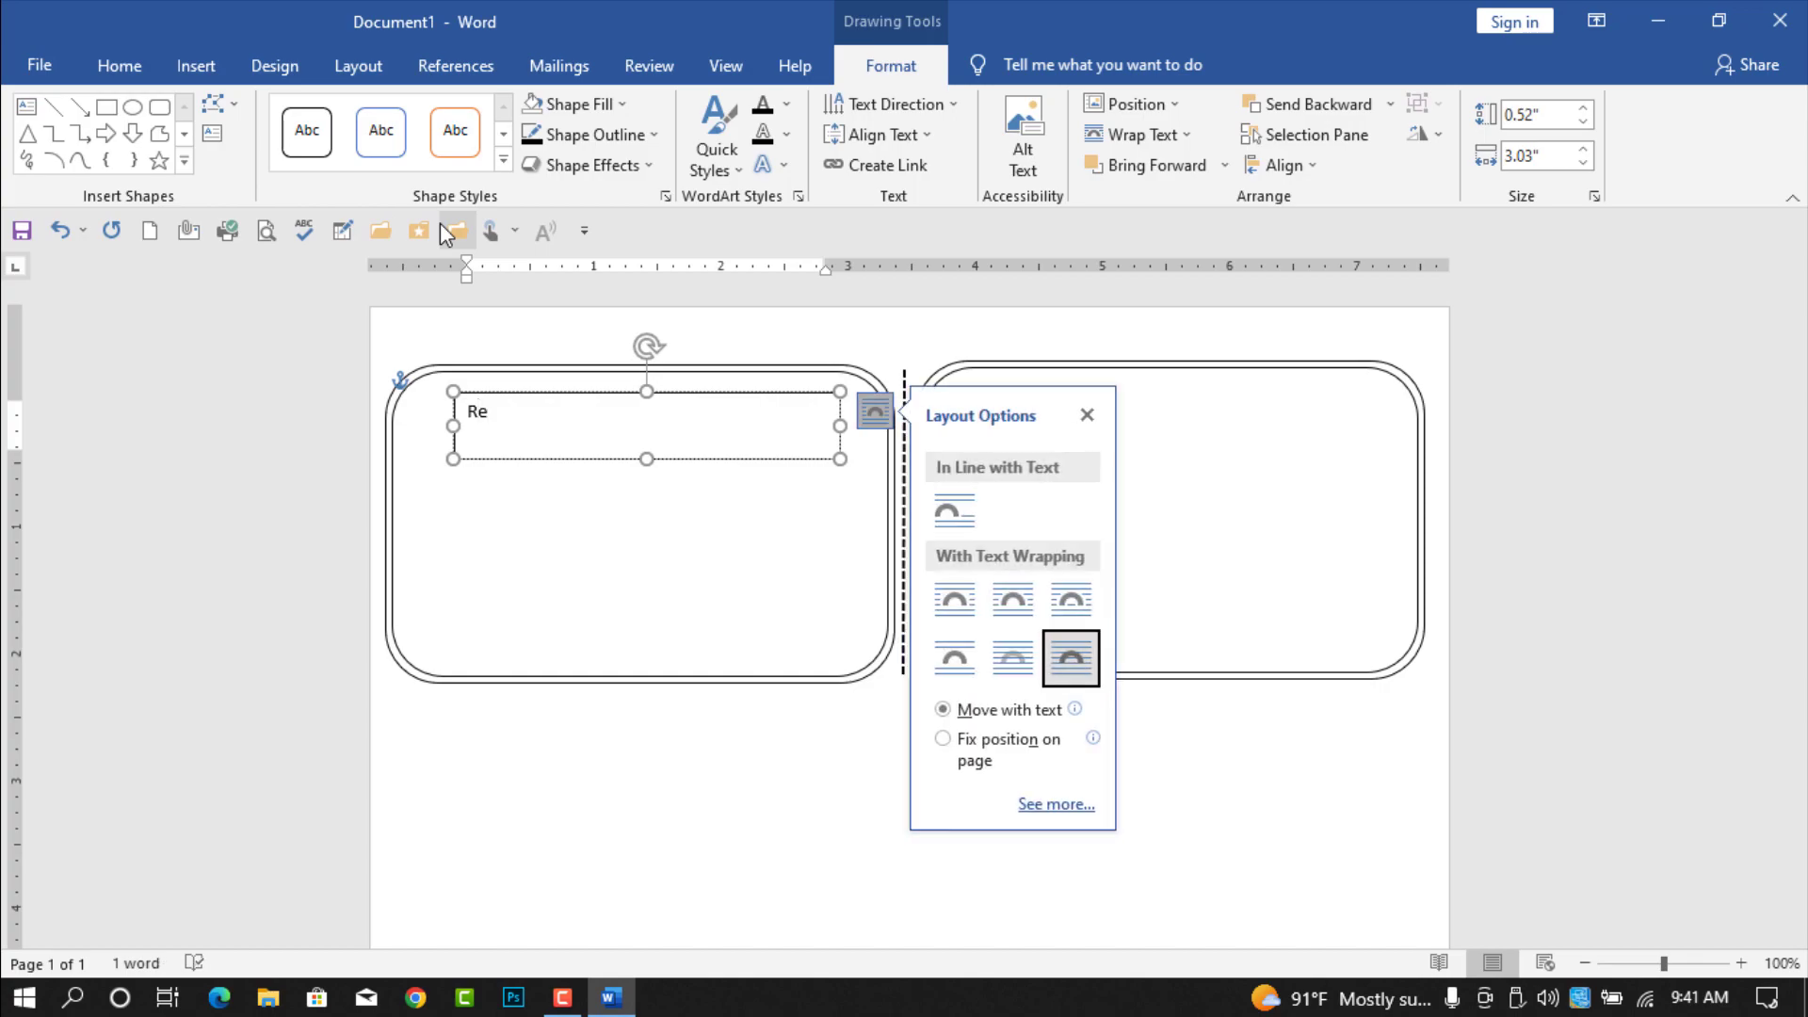
click(1087, 416)
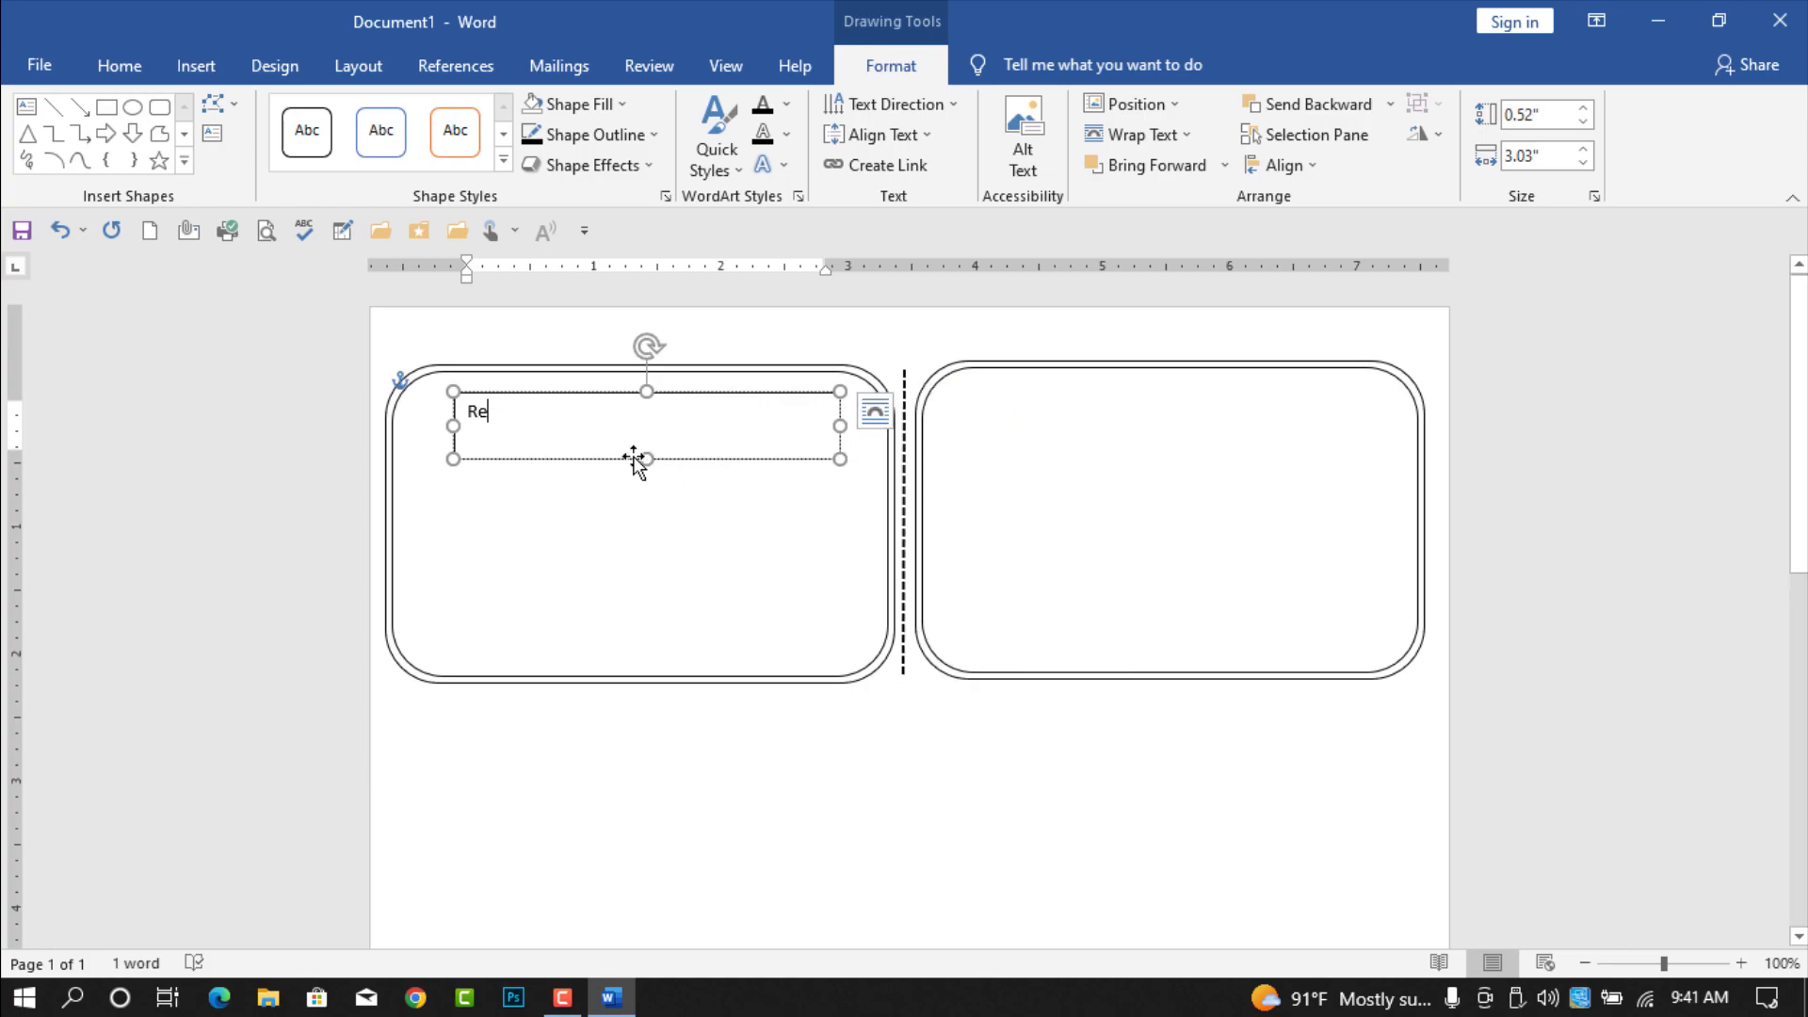
text(çu)
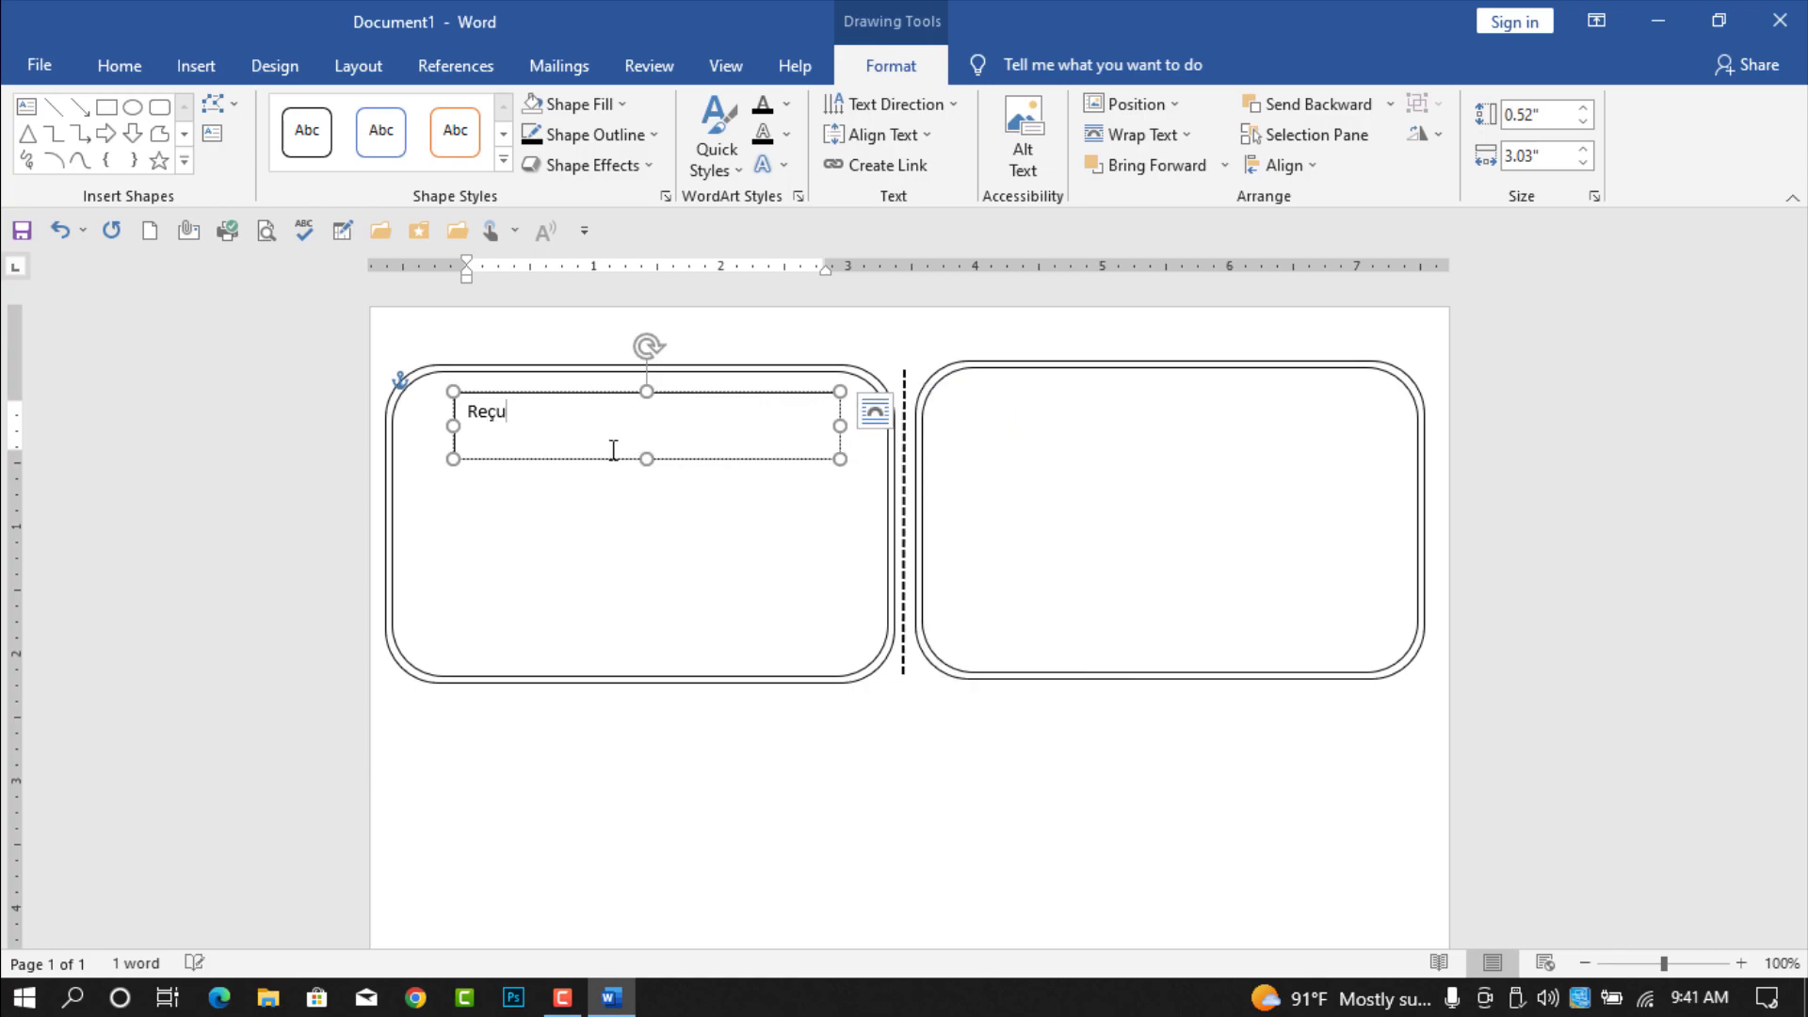
Step: Remove the text box's fill and outline and enlarge it to about 1.95" high by 3.02" wide
click(559, 461)
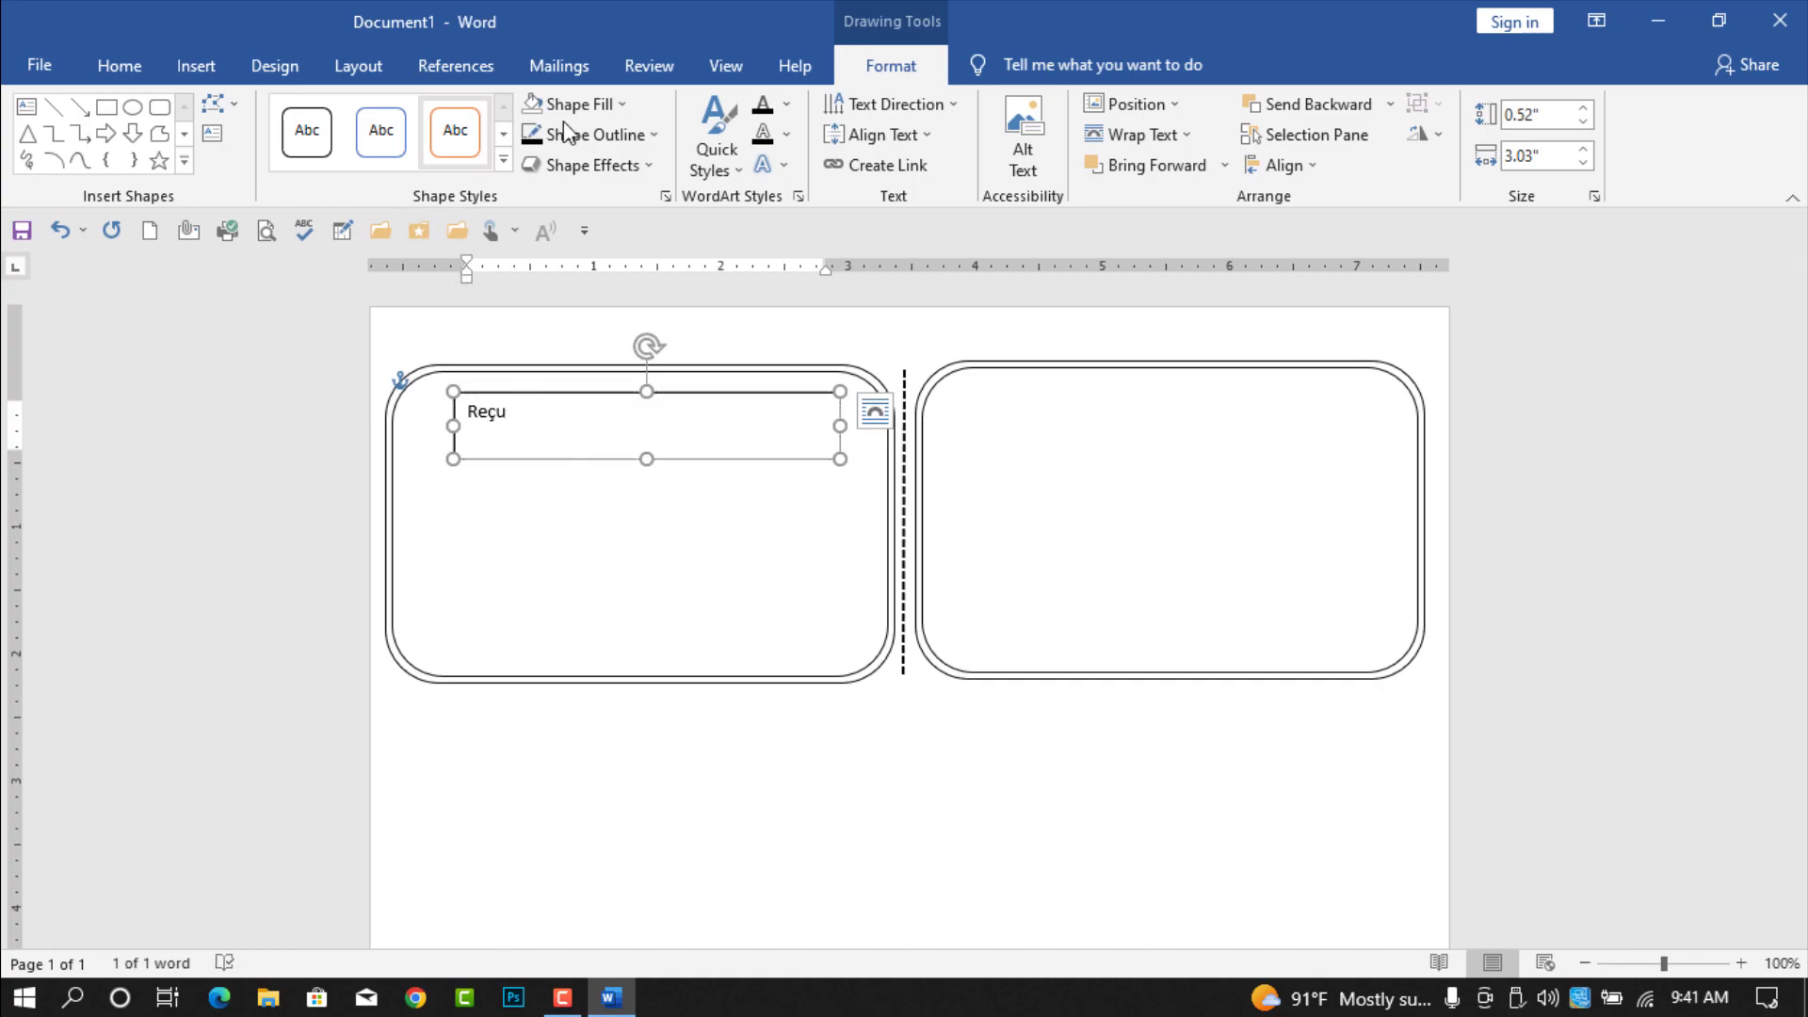
click(610, 105)
click(626, 337)
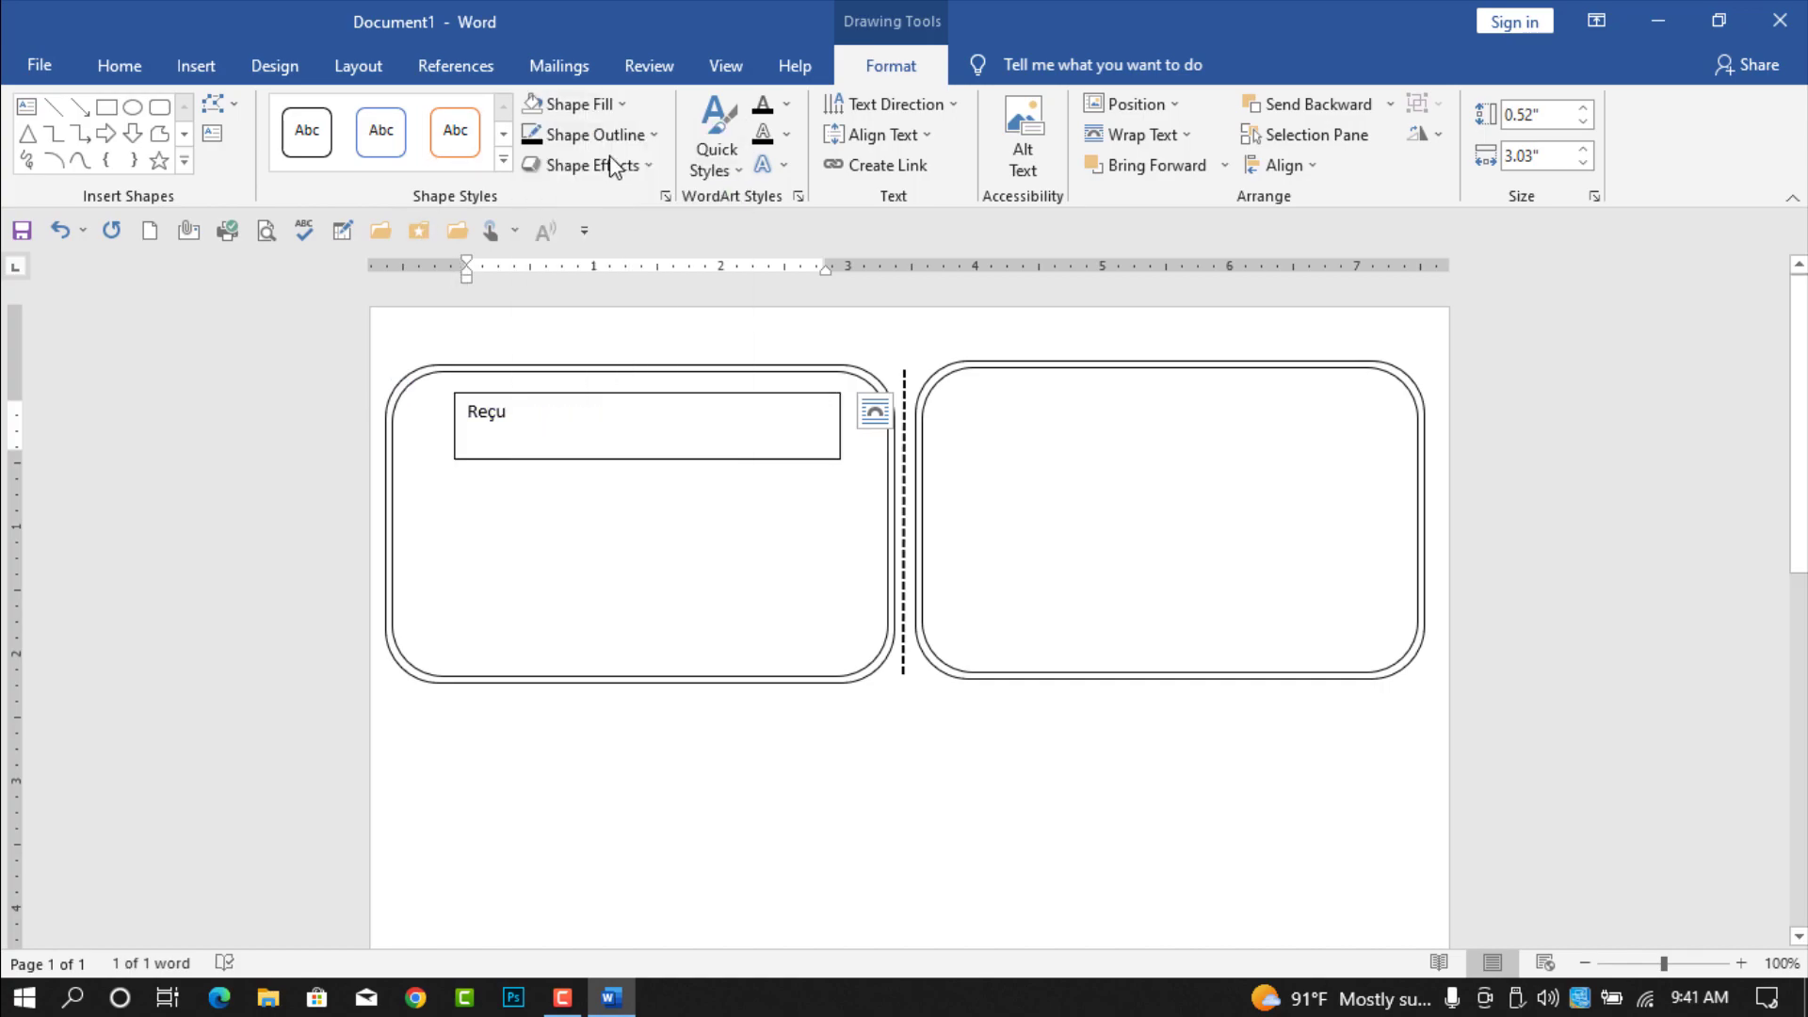
click(606, 132)
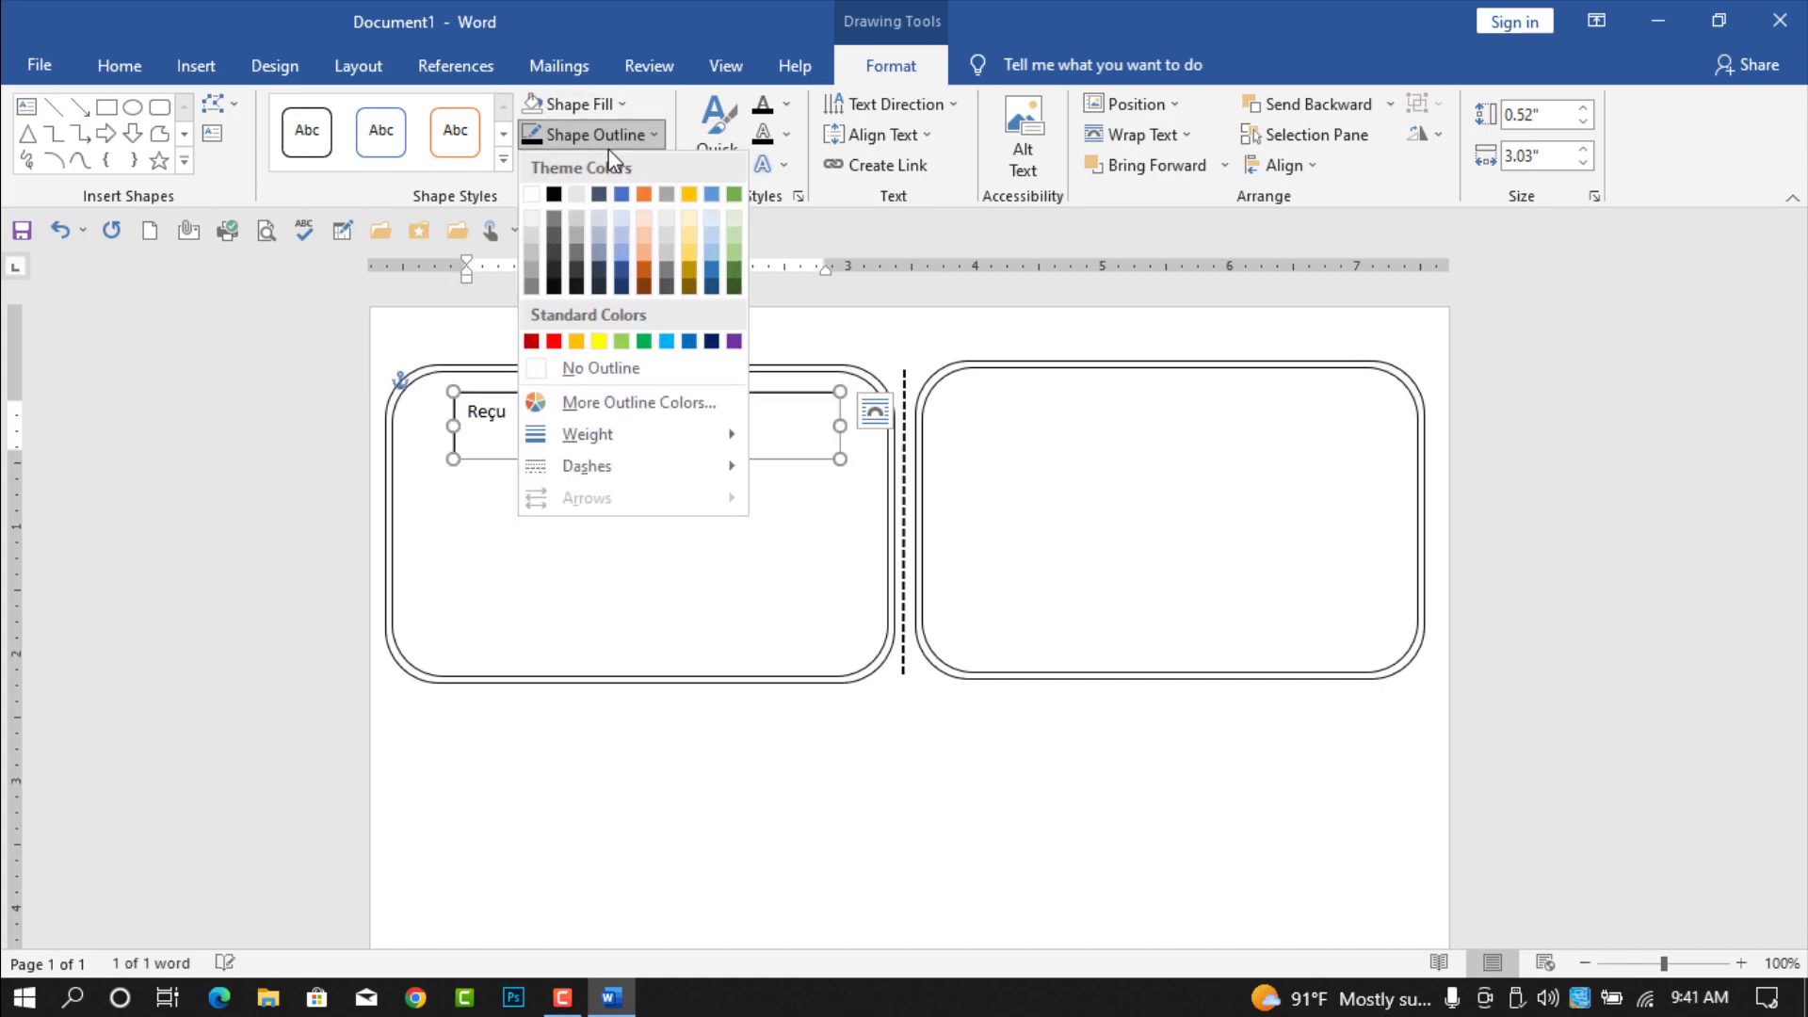
click(584, 373)
drag(835, 474, 838, 640)
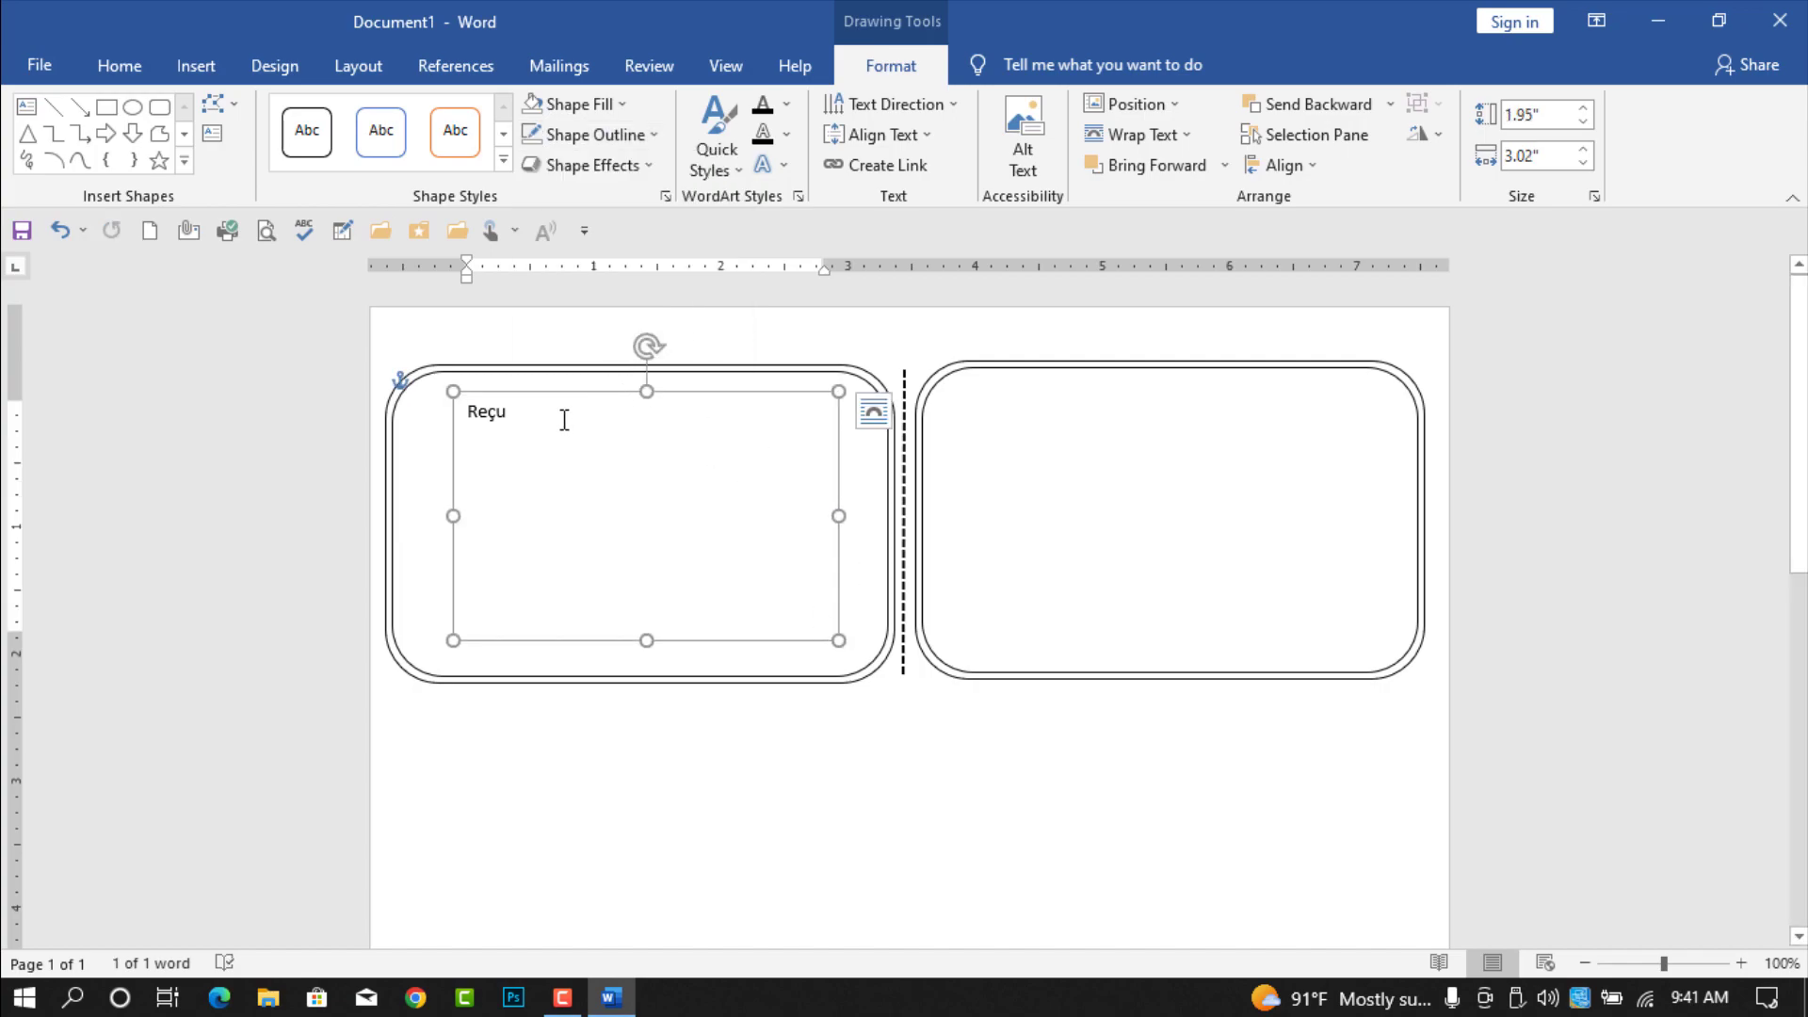
Step: Add blank lines below "Reçu" in the text box and remove the space after paragraph for all its text
click(564, 420)
key(Return)
key(ctrl+a)
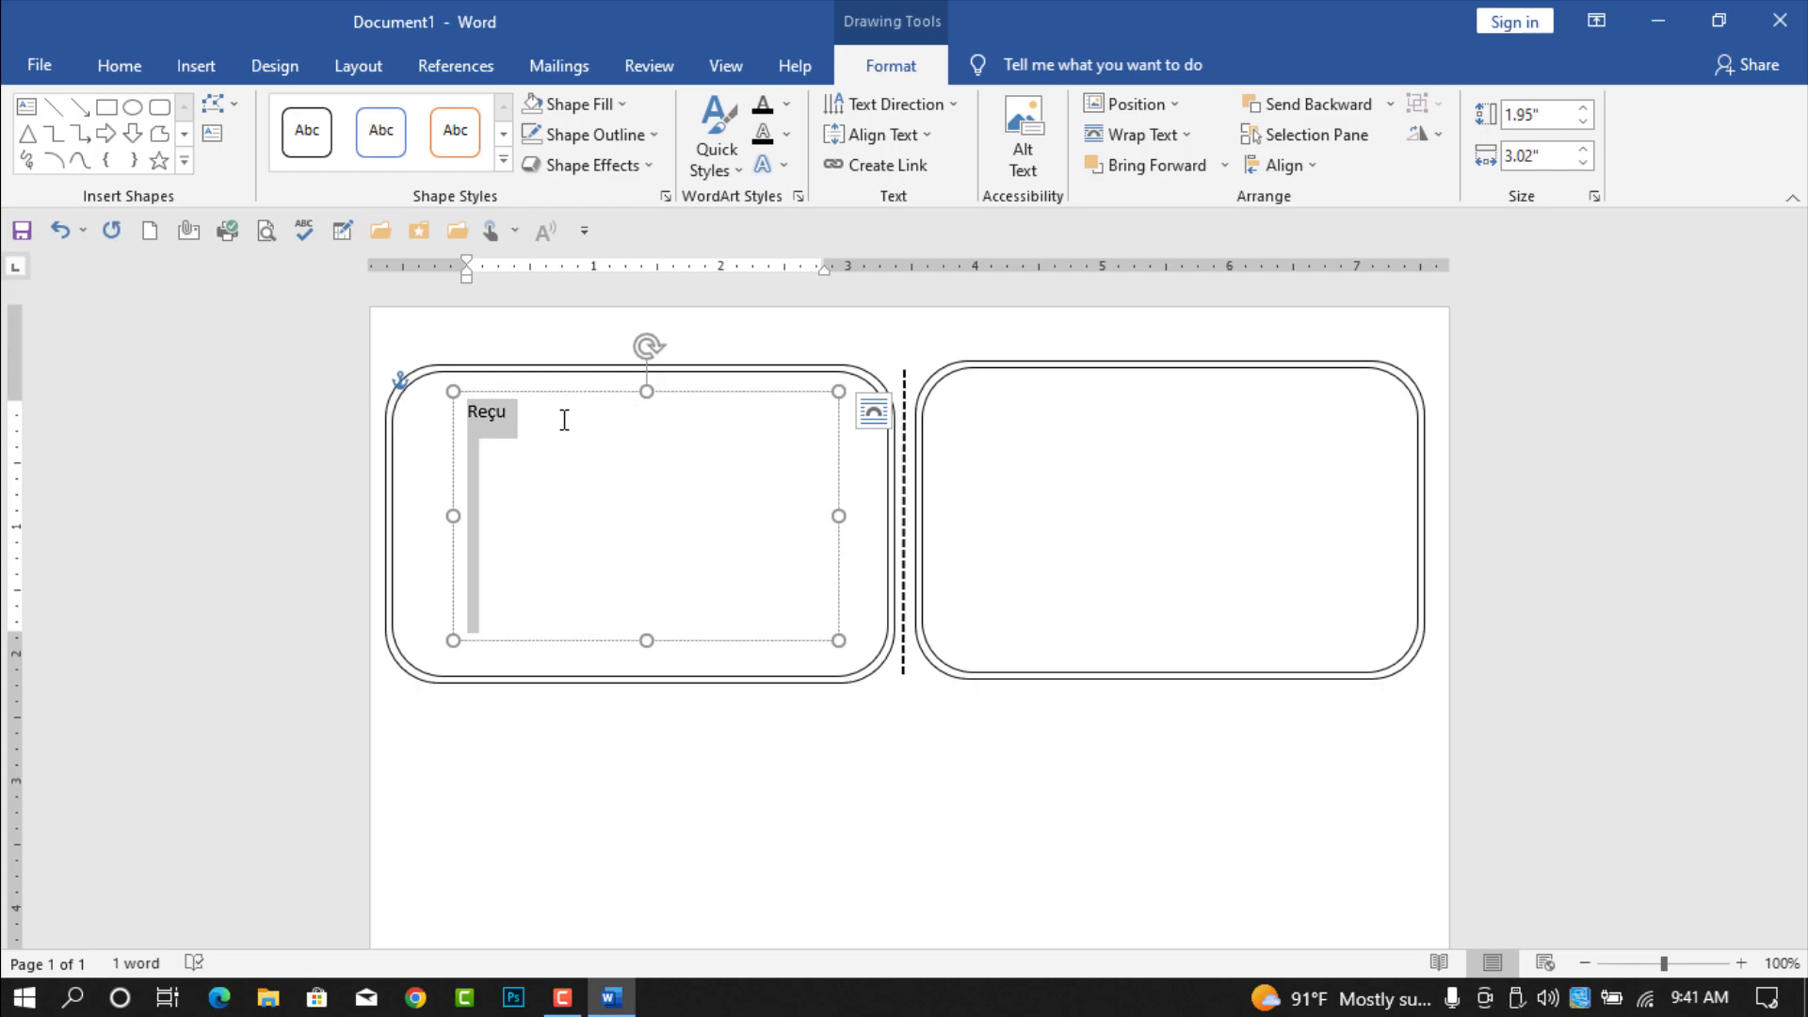
click(119, 66)
click(799, 165)
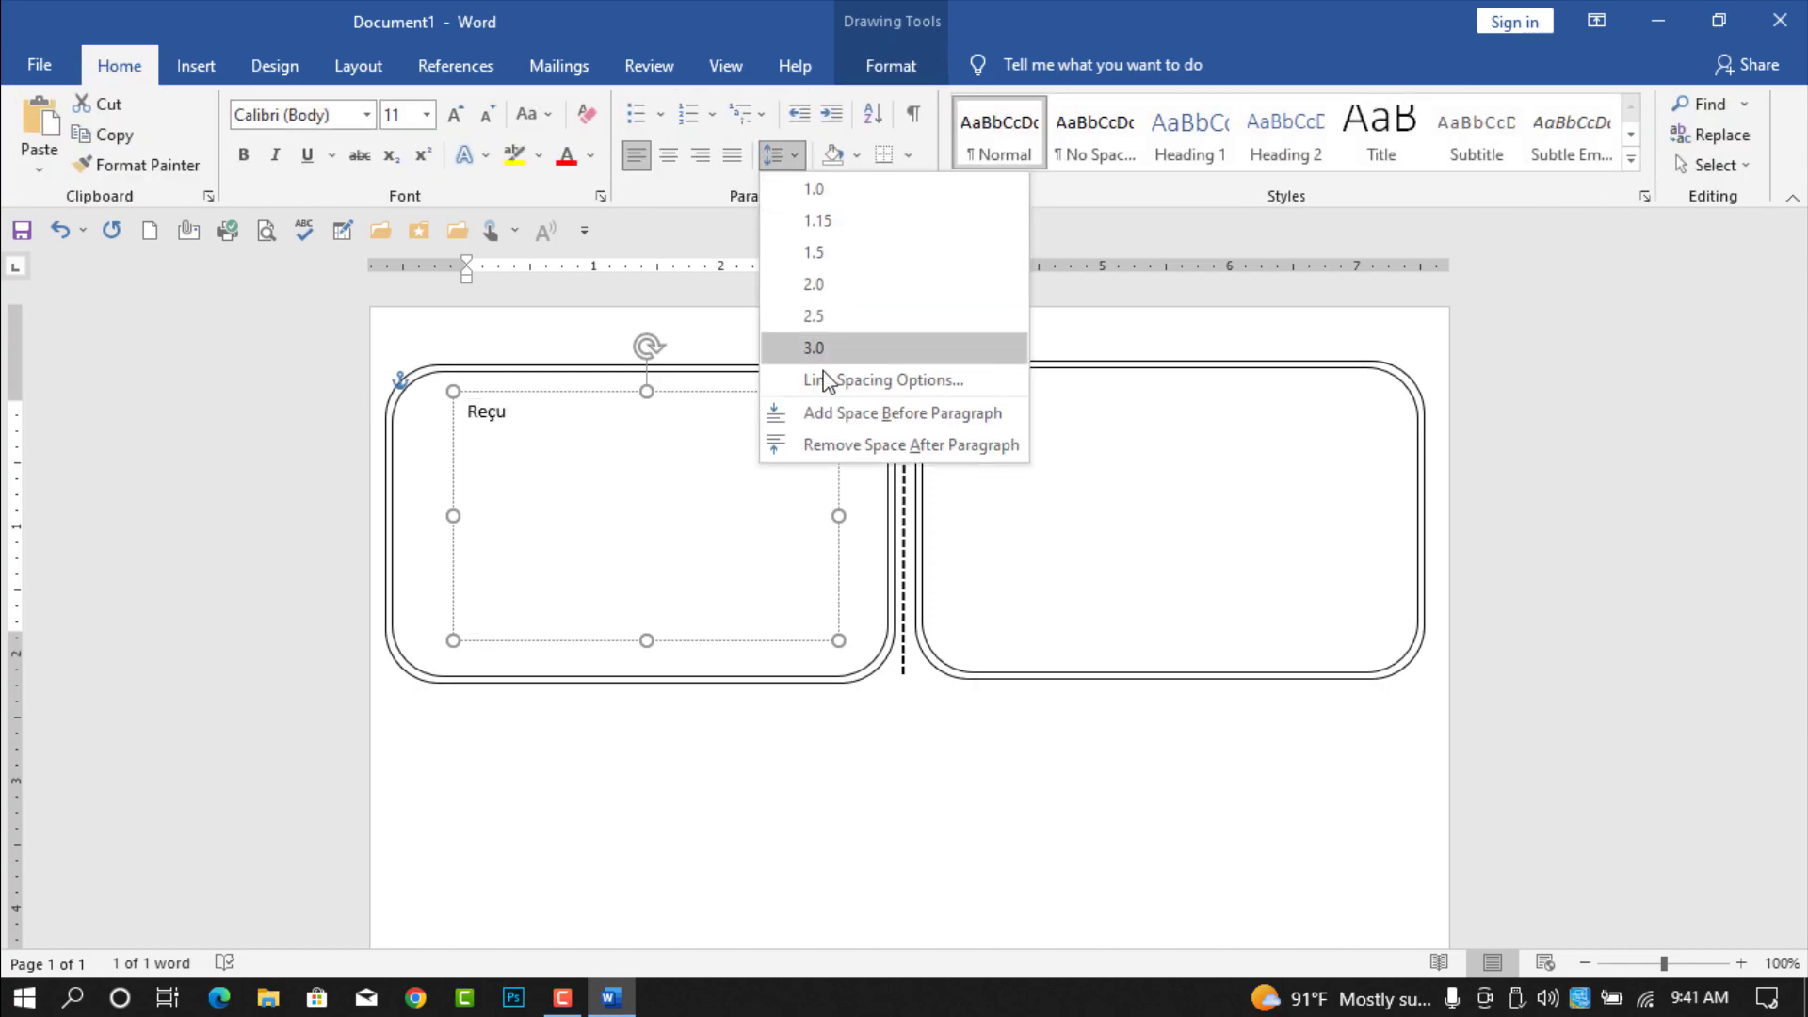
click(850, 452)
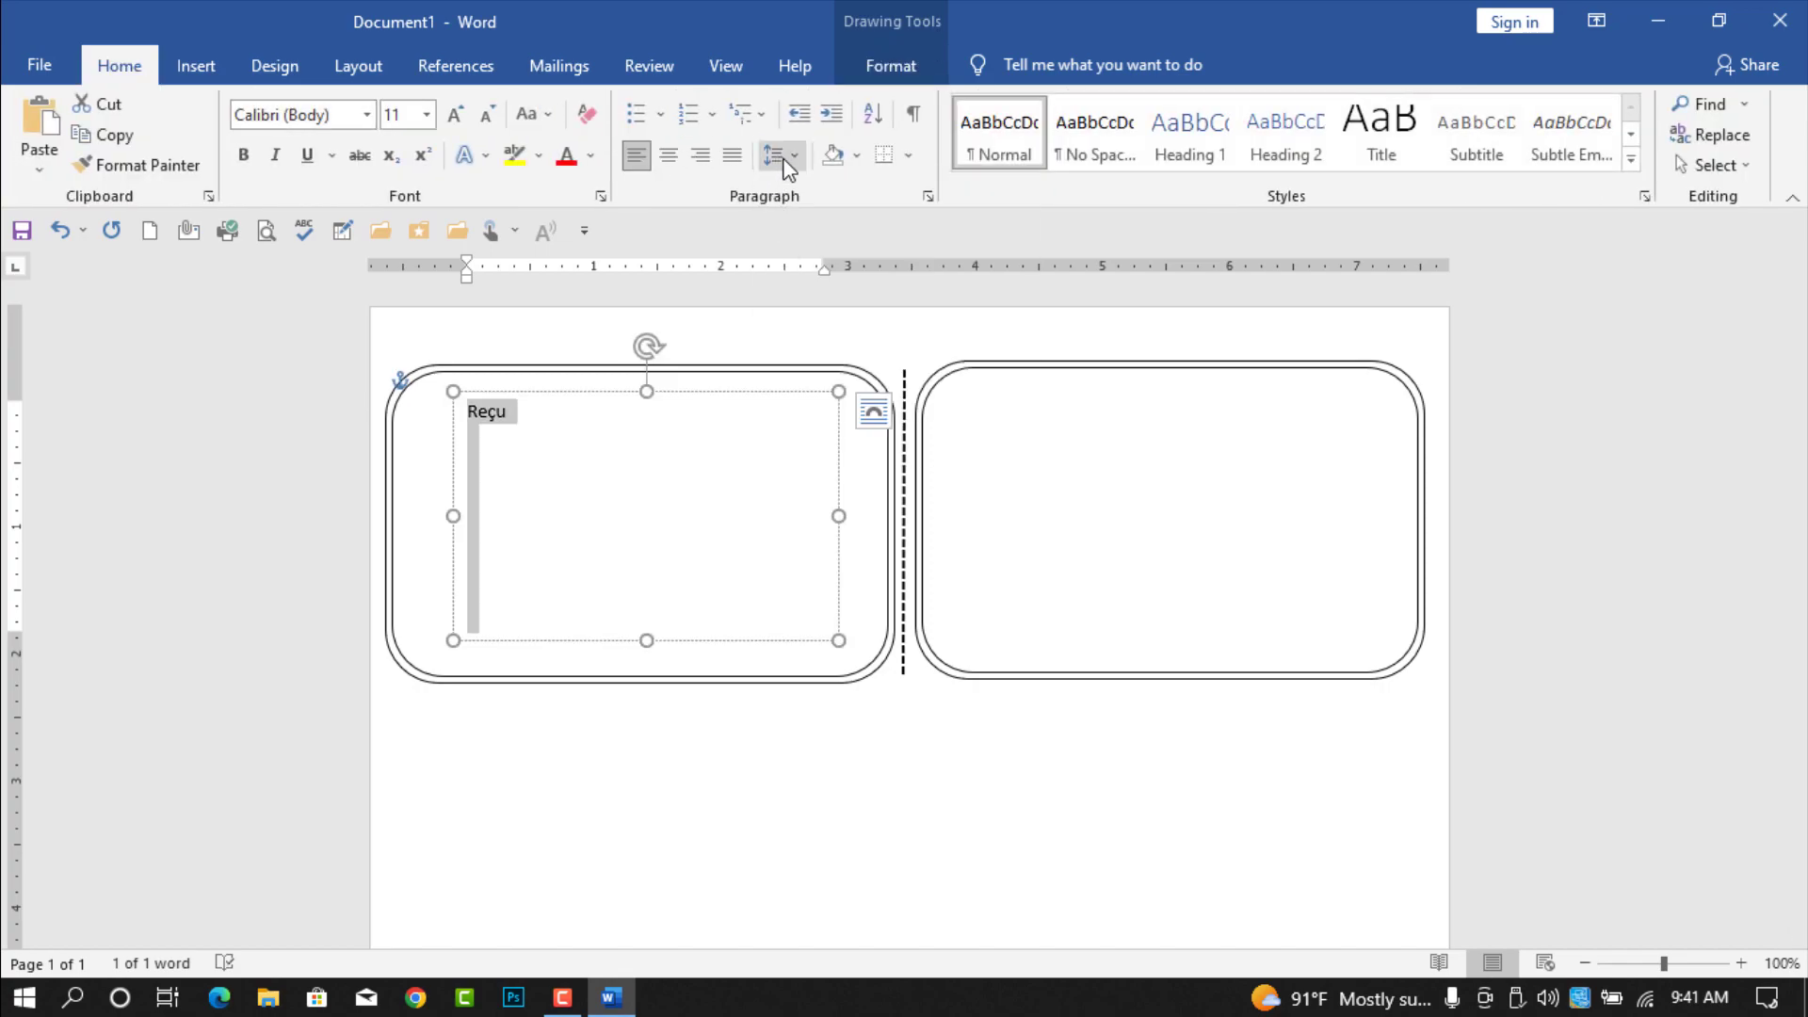
Step: Adjust the line spacing of all the text in the text box and place the cursor after "Reçu"
click(797, 156)
click(821, 201)
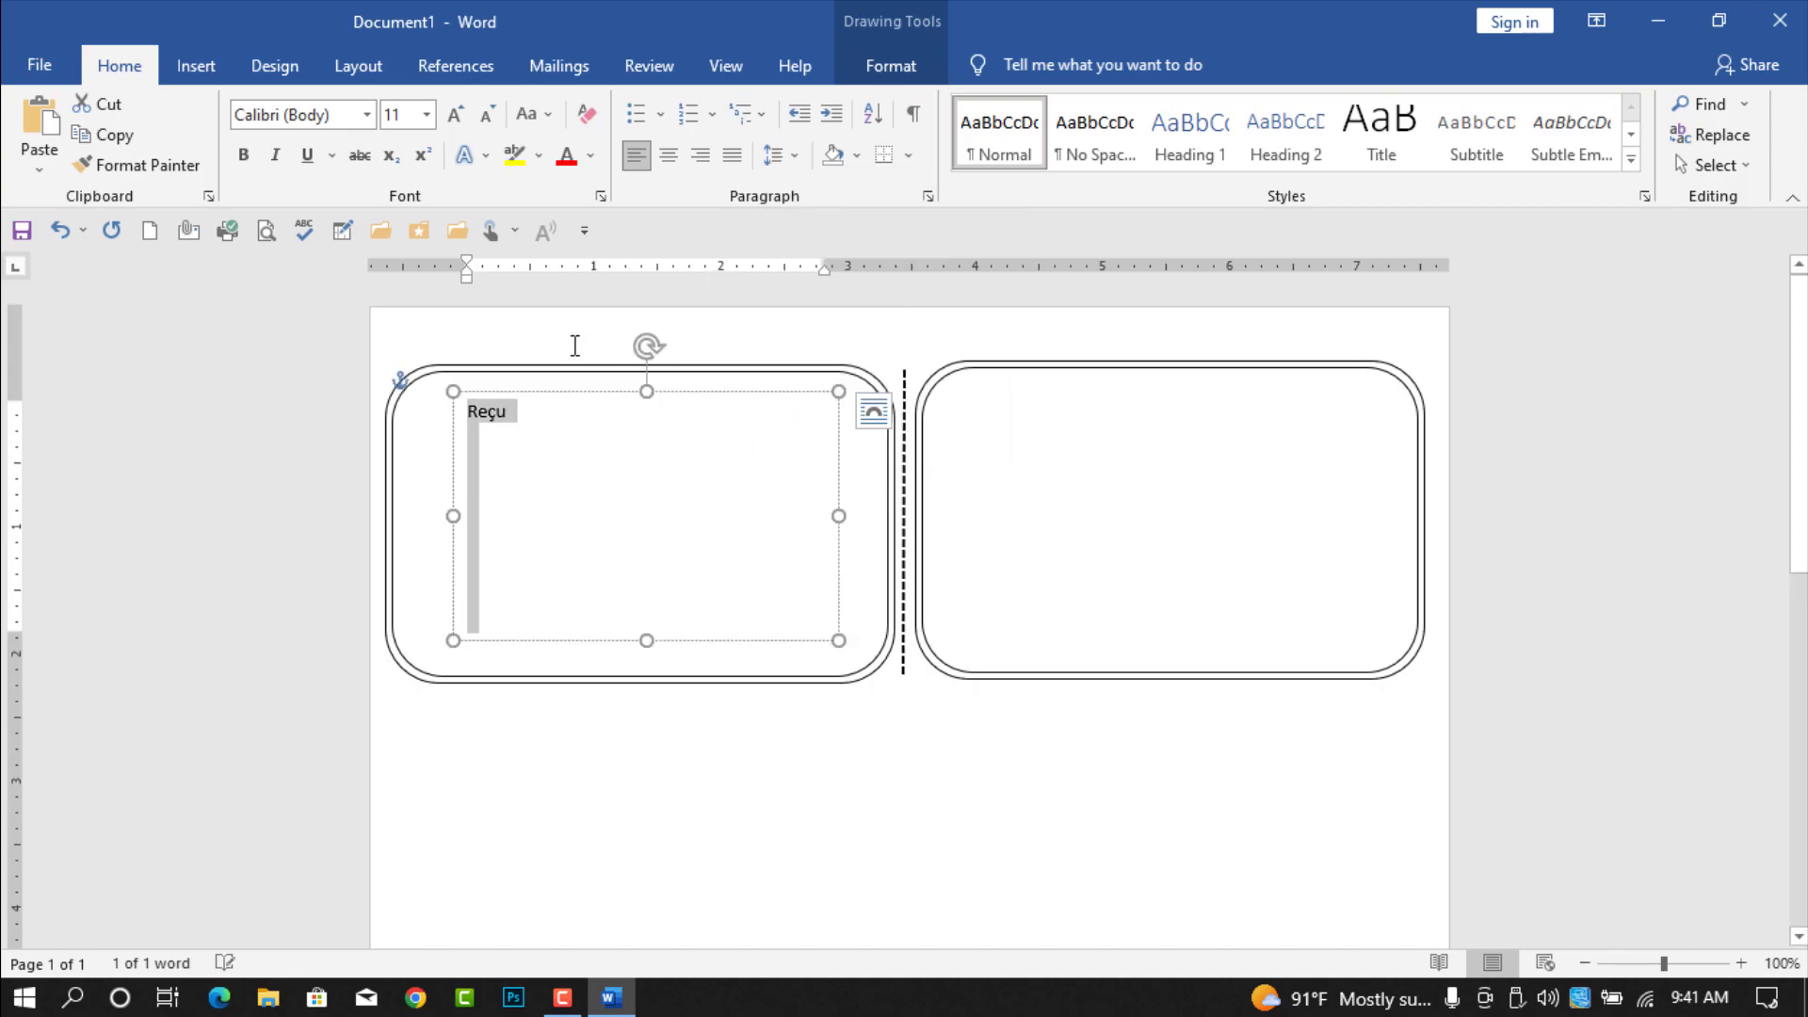
click(564, 411)
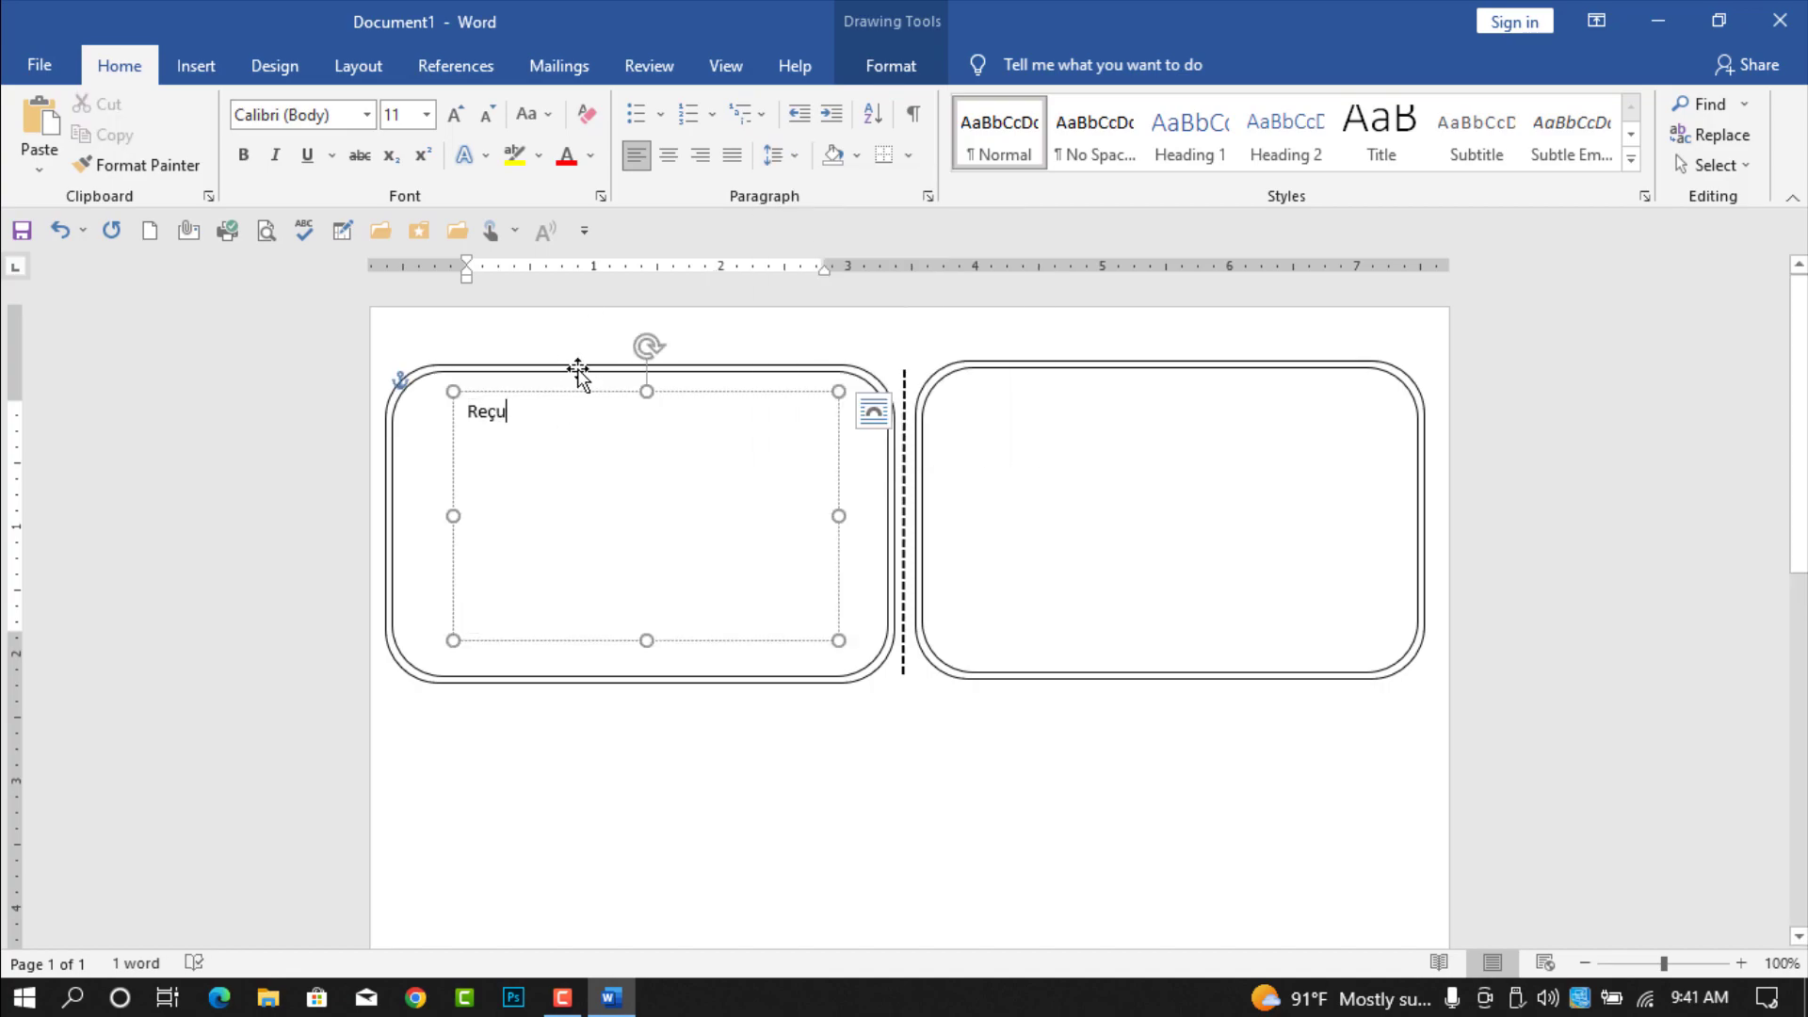
Step: Below "Reçu", add a line with "No" and an underscore blank, followed by "Date :" and a dotted blank
key(Return)
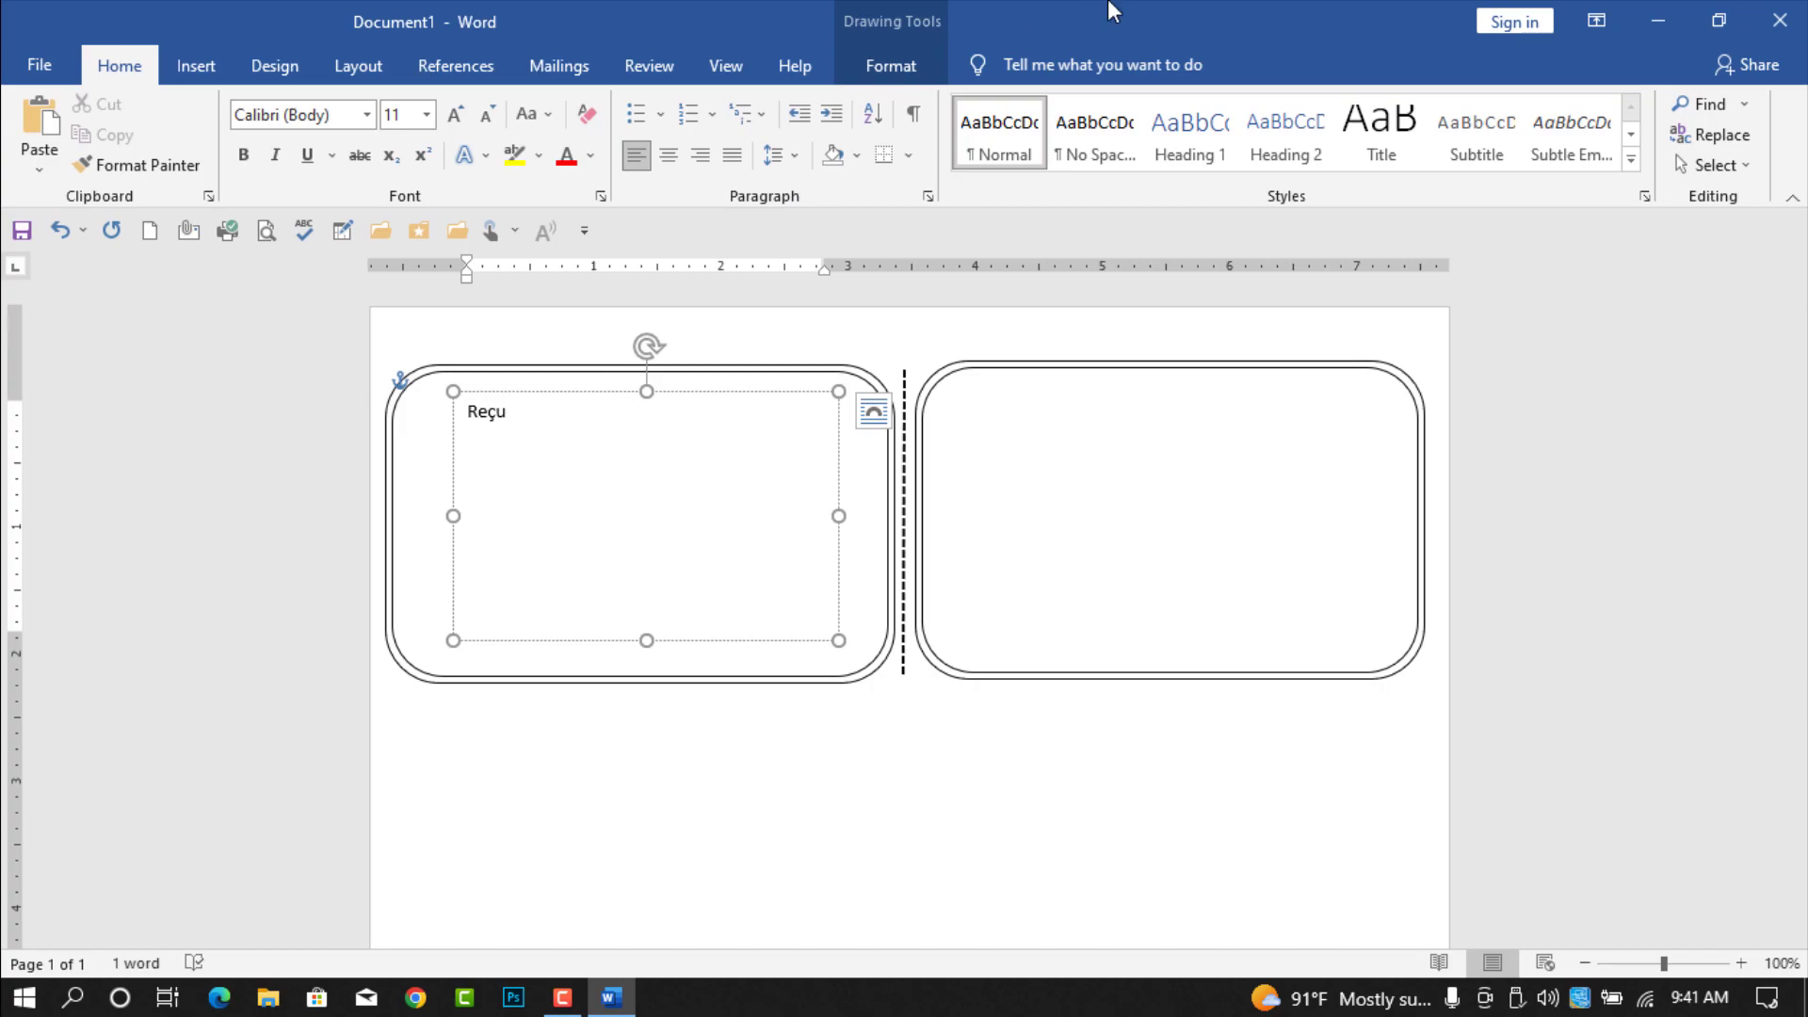
text(no)
text( ____)
text(__________)
key(BackSpace)
key(BackSpace)
key(BackSpace)
key(BackSpace)
key(BackSpace)
key(BackSpace)
key(BackSpace)
key(BackSpace)
key(BackSpace)
text(Date :............................)
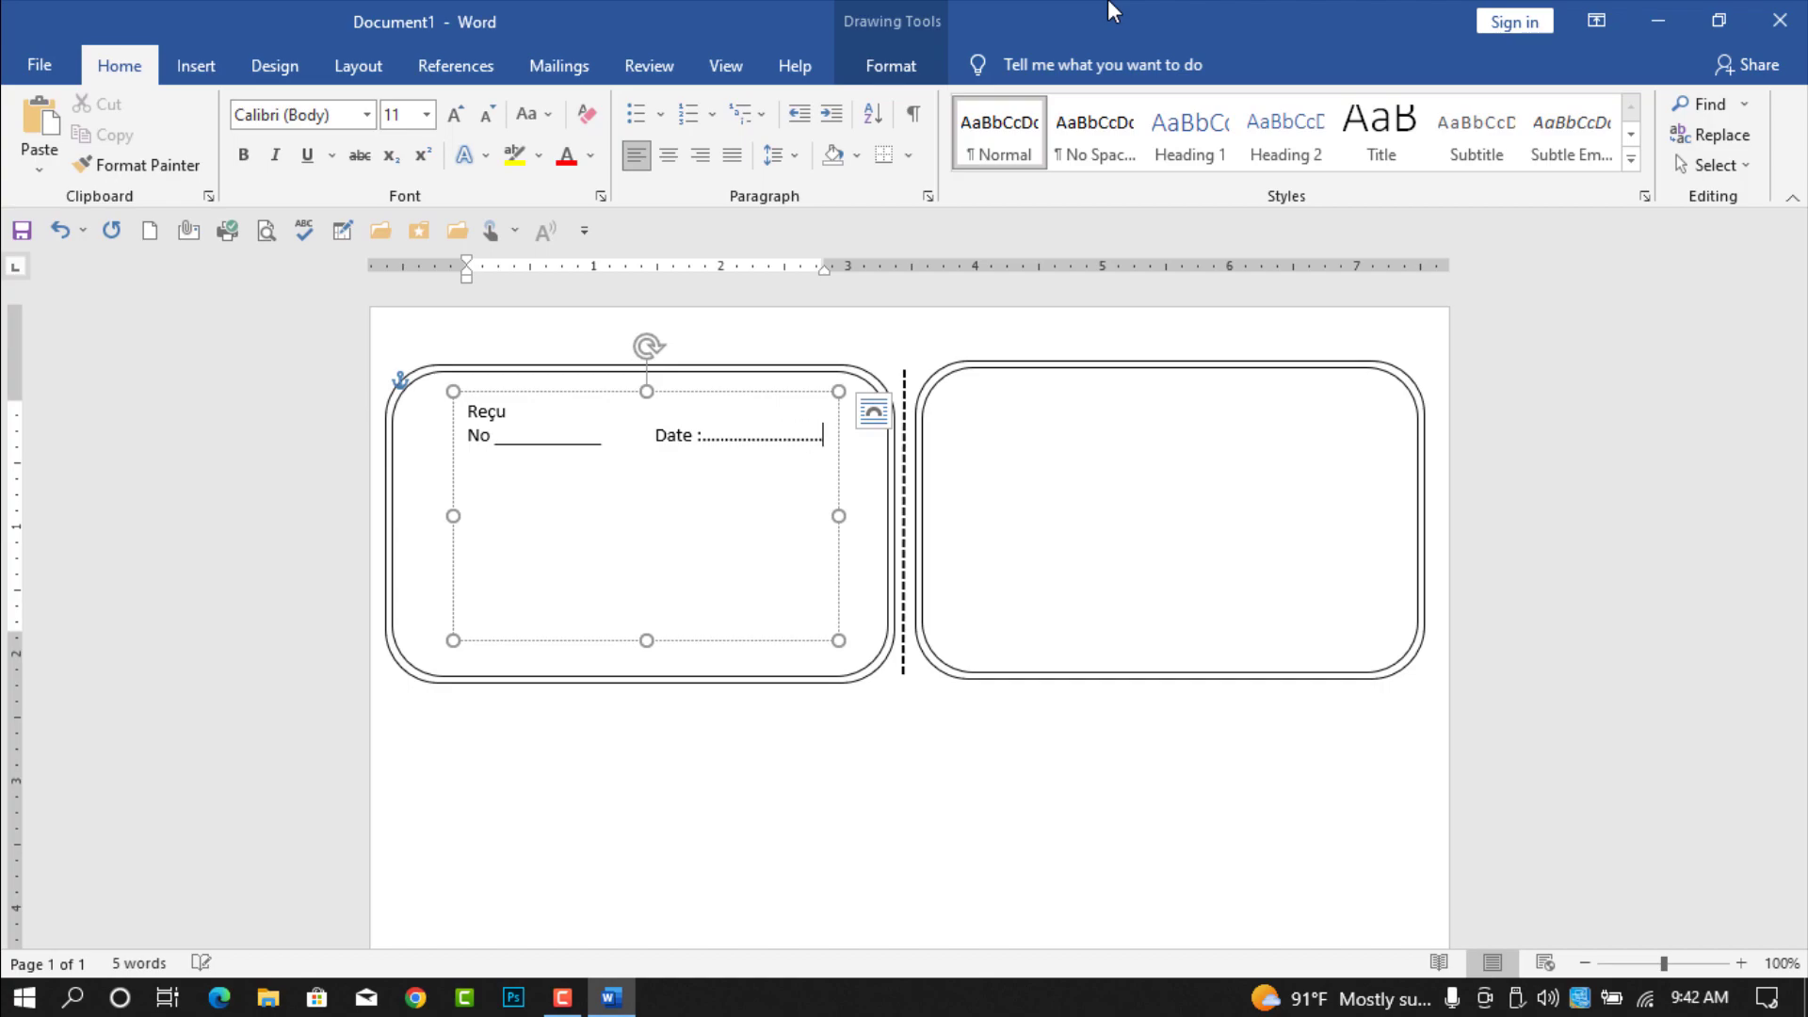
Step: Leave one blank line and add "Reçu de M. / M.me" followed by an underscore blank that fits on the same line
key(Return)
text(re)
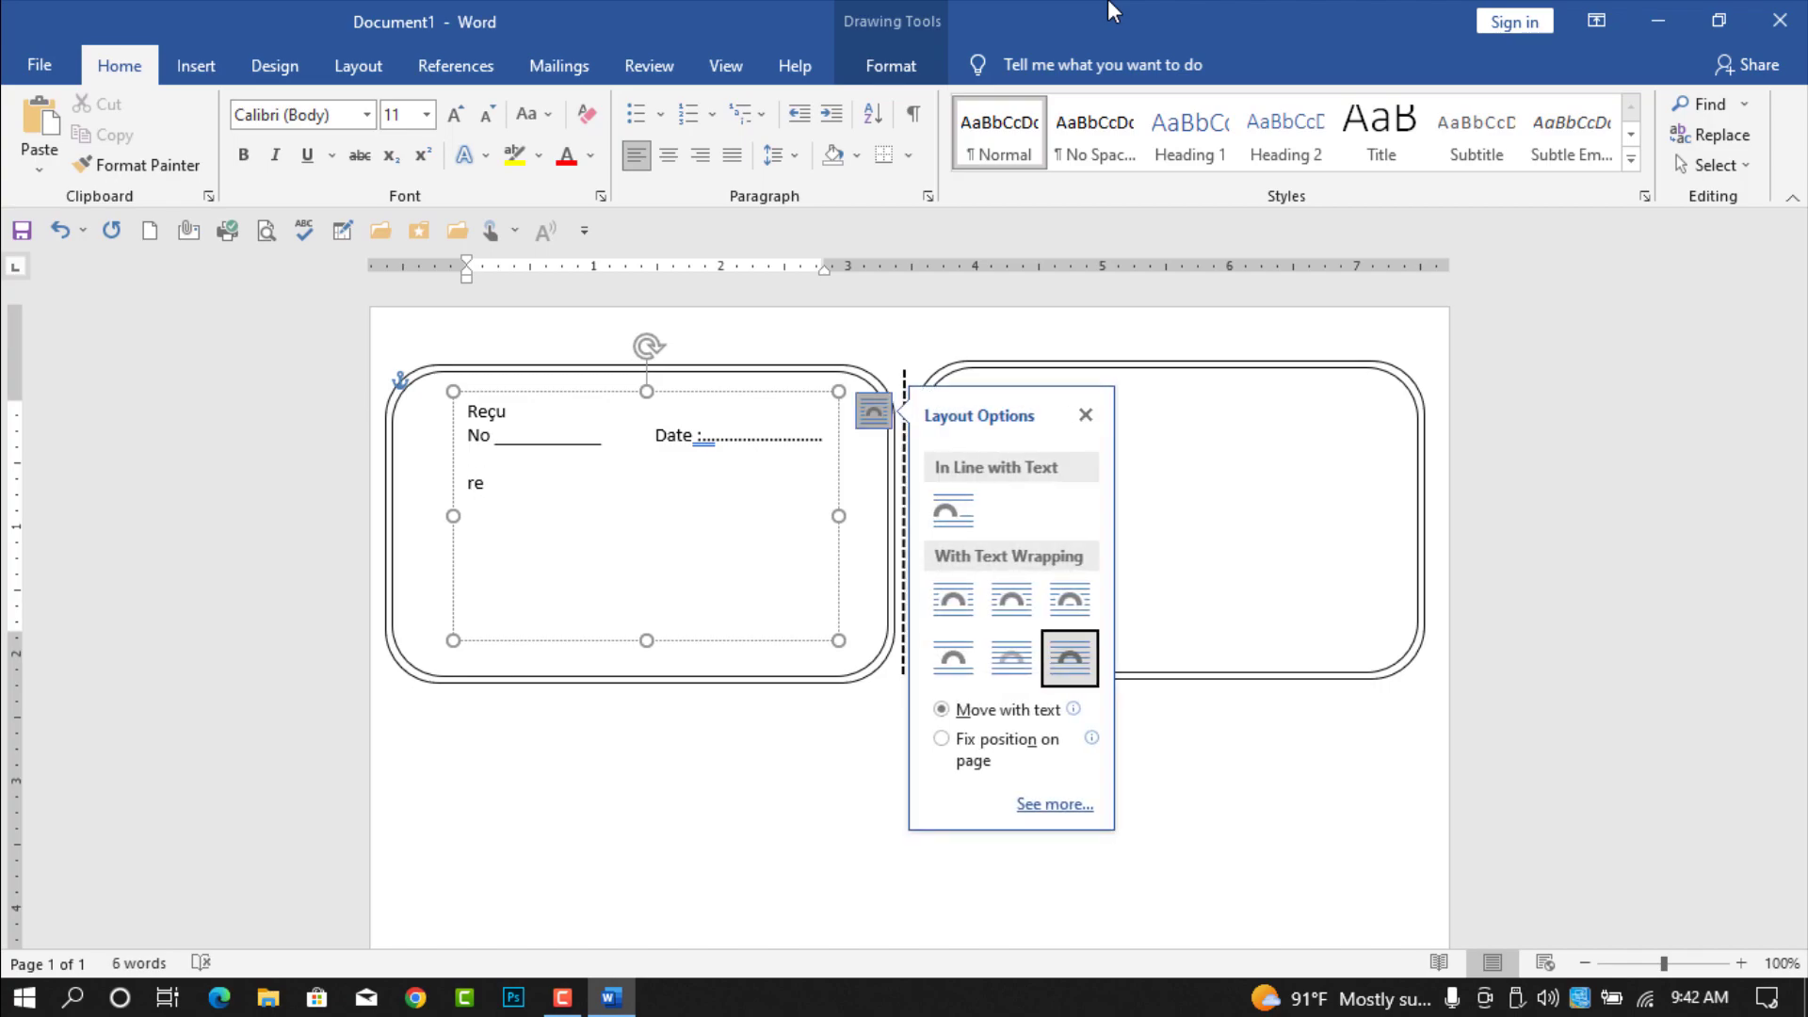
click(1087, 416)
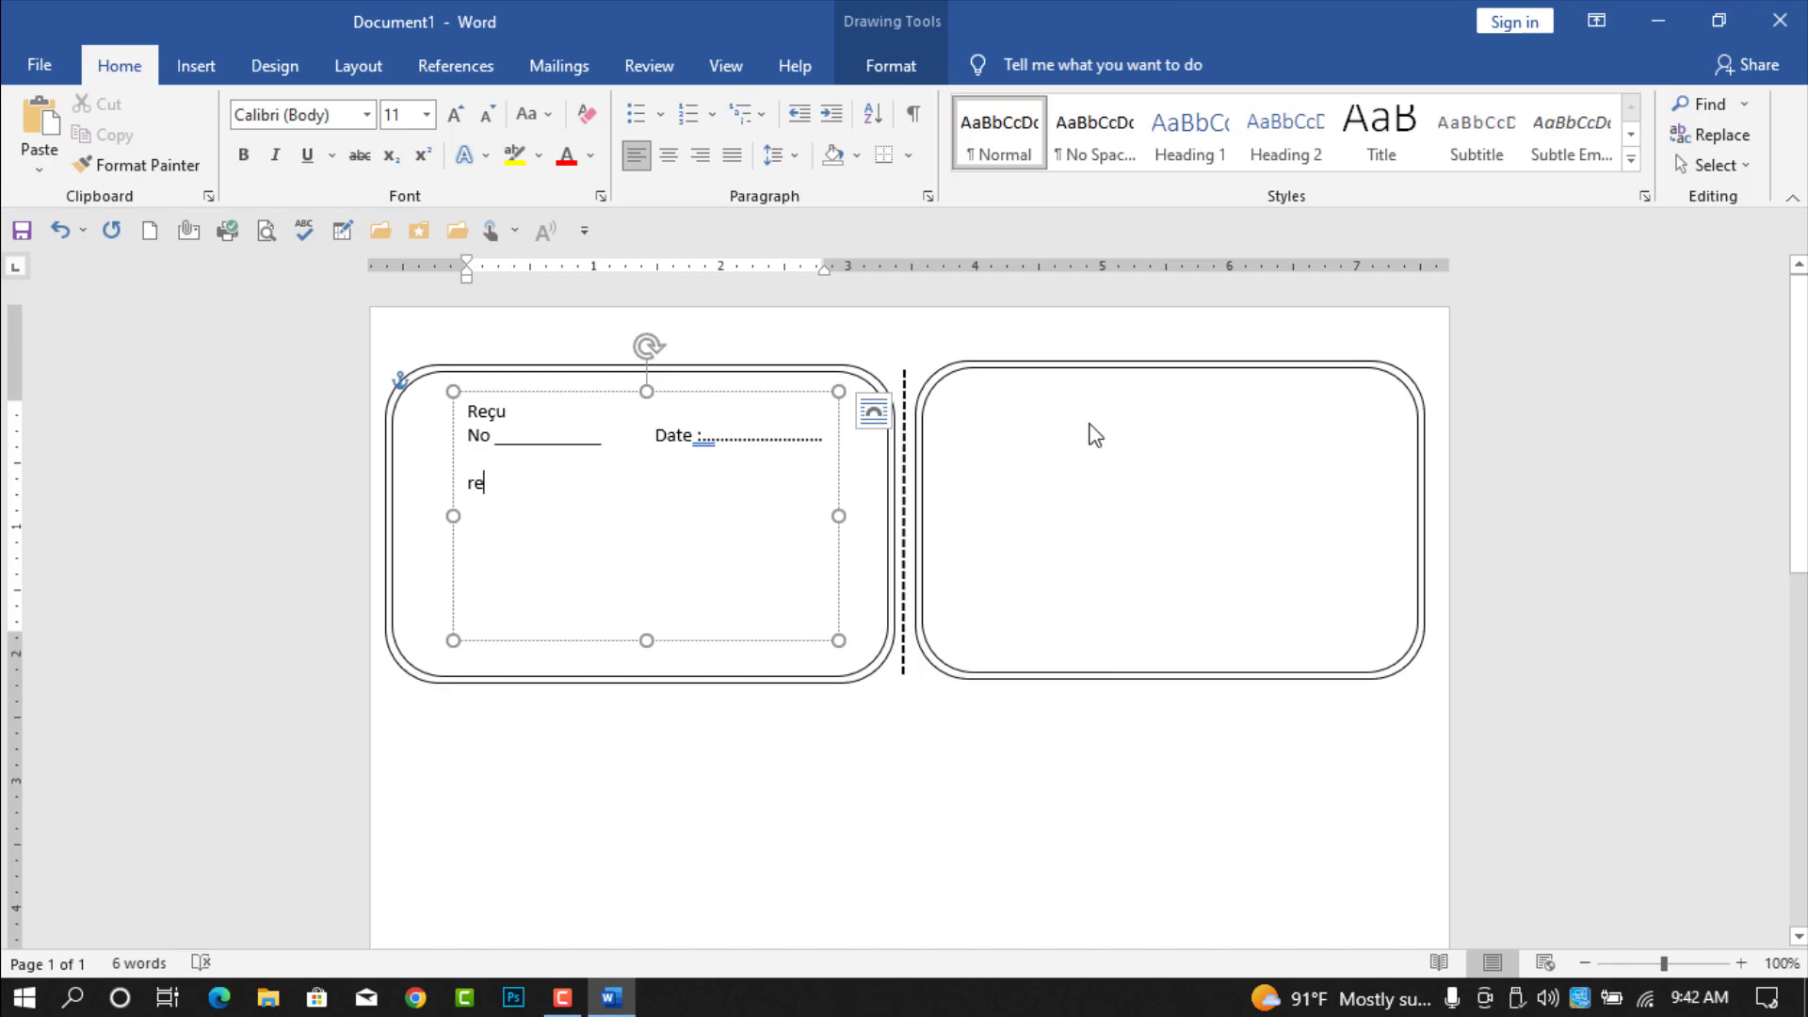
text(çu )
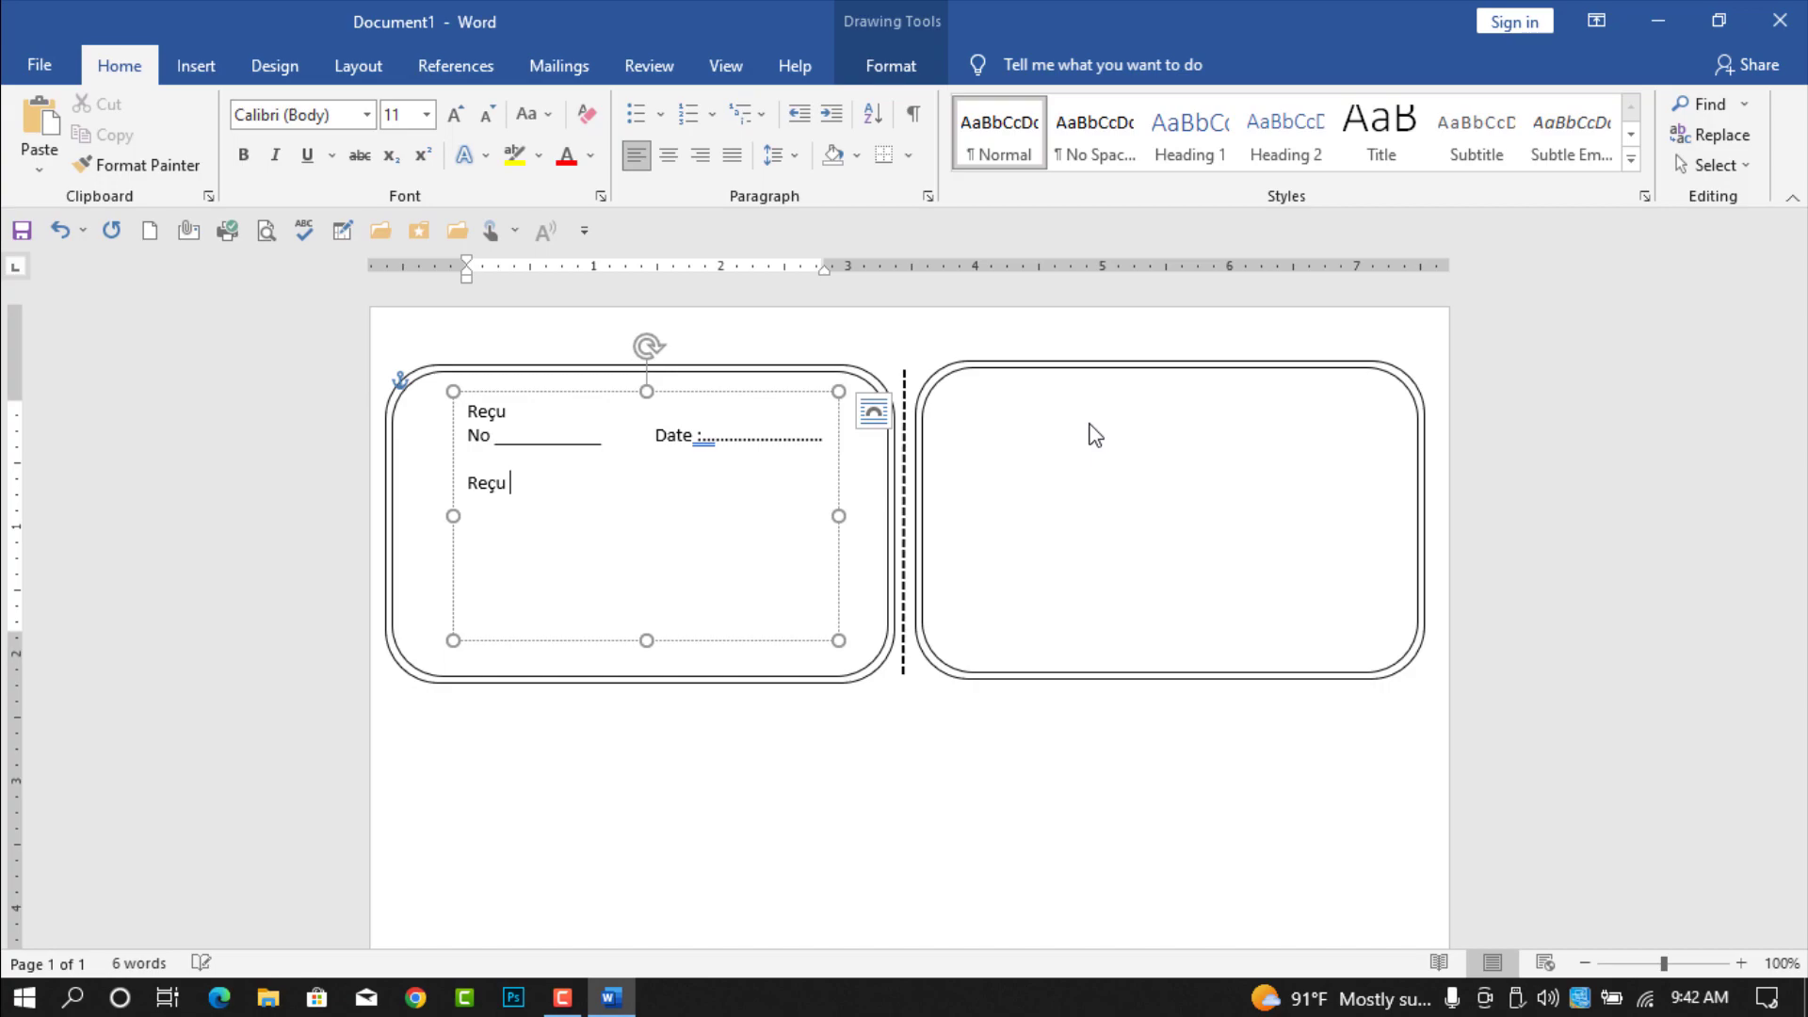
text(de M. / M)
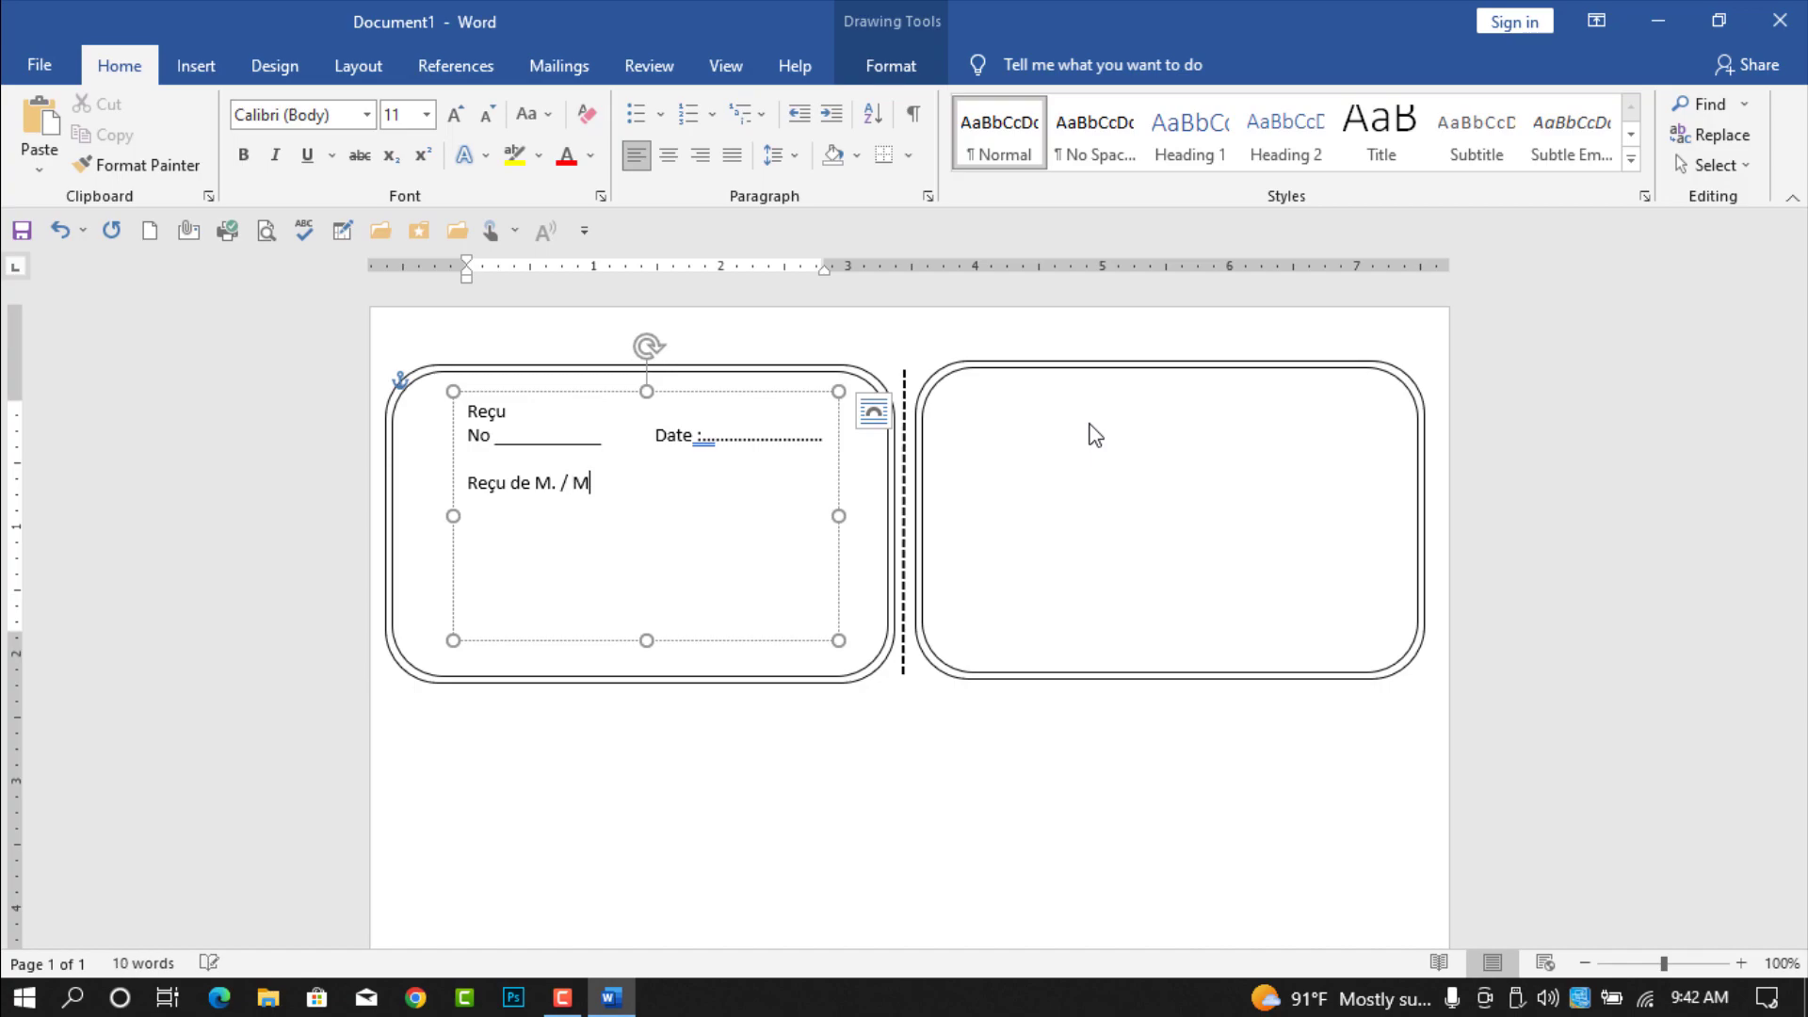
text(.me _)
click(693, 507)
text(_____________________________)
key(BackSpace)
key(BackSpace)
key(BackSpace)
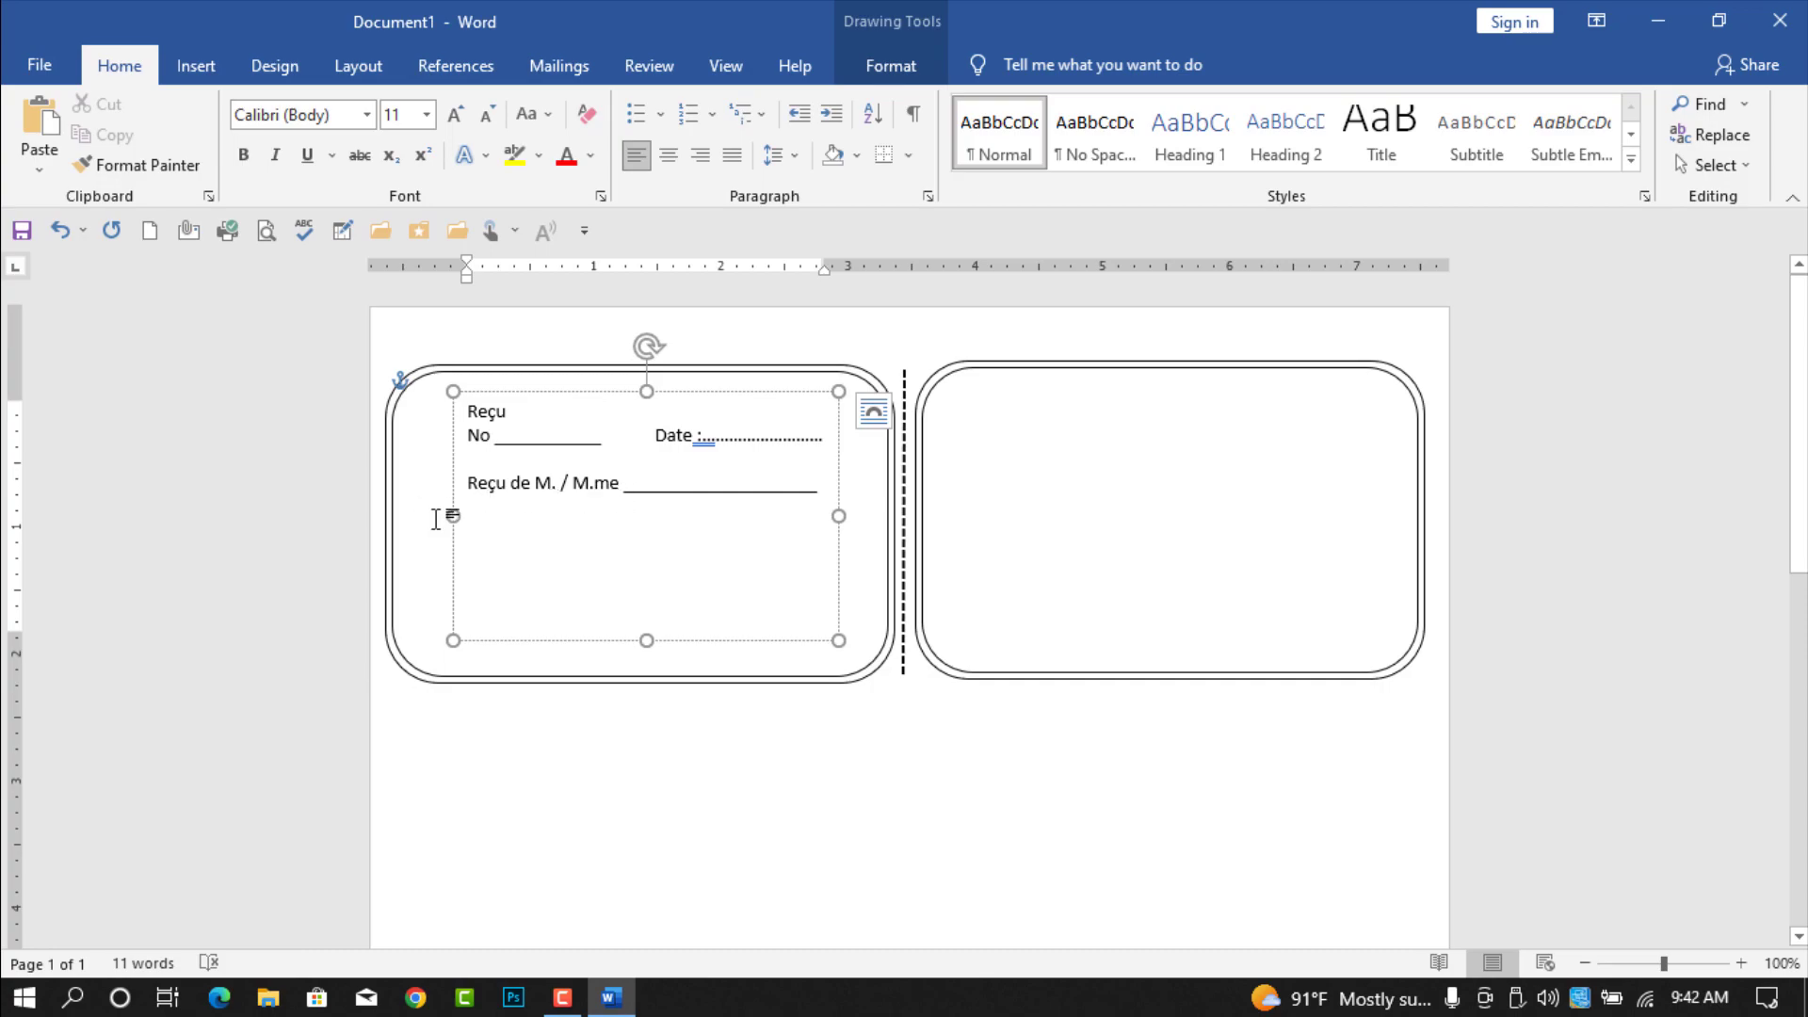
Step: Widen the text box on both sides and lengthen the underscore blank after "Reçu de M. / M.me"
mouse_move(453, 519)
mouse_down()
mouse_move(404, 521)
mouse_move(431, 527)
mouse_up()
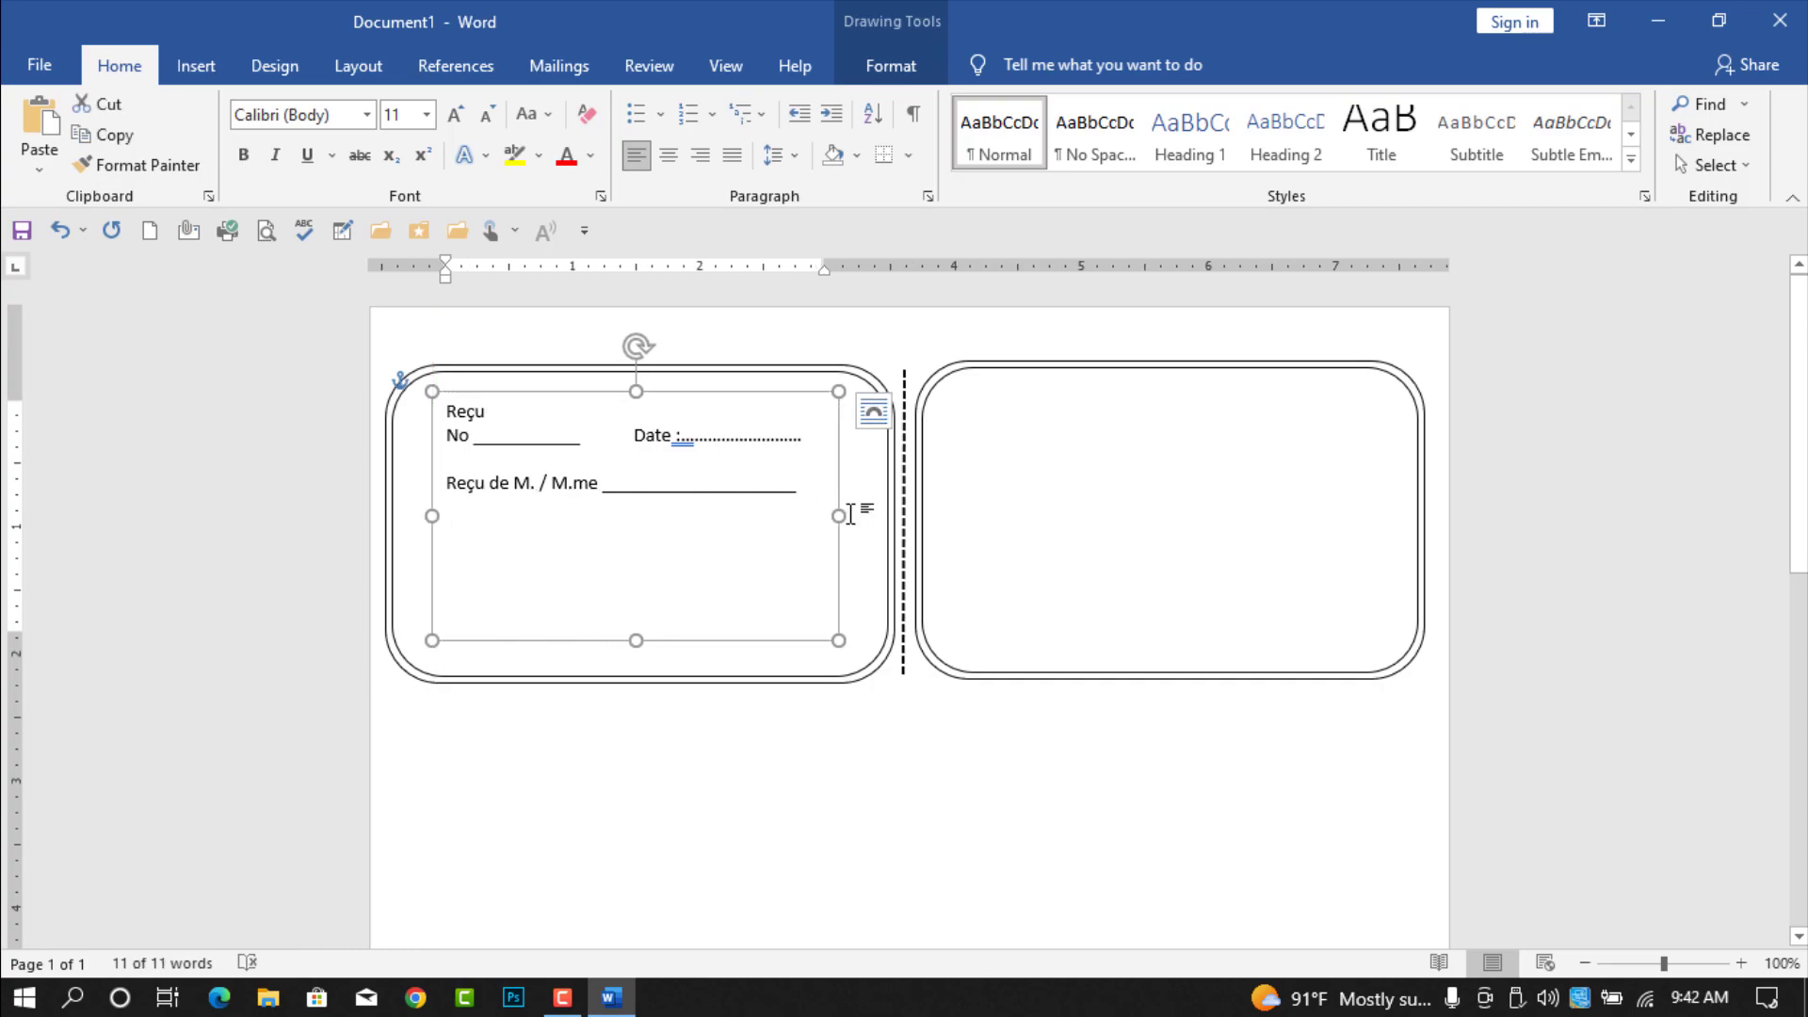
drag(838, 516, 868, 516)
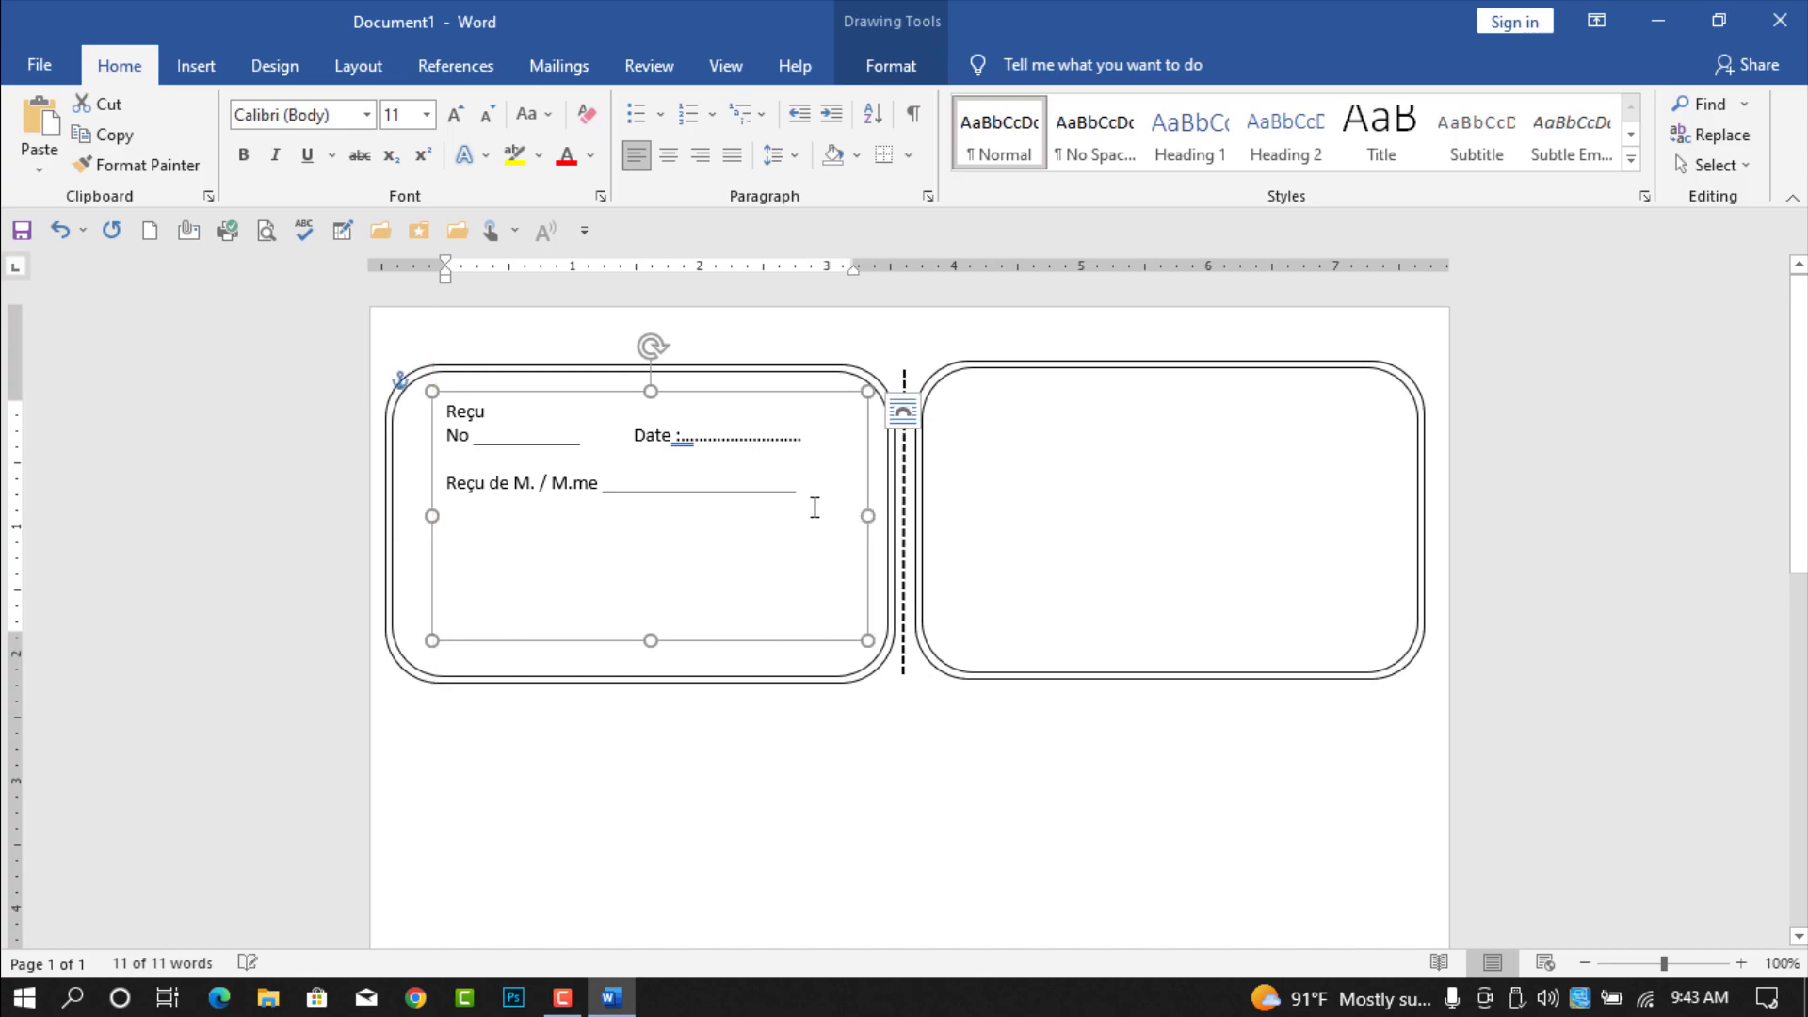
click(829, 485)
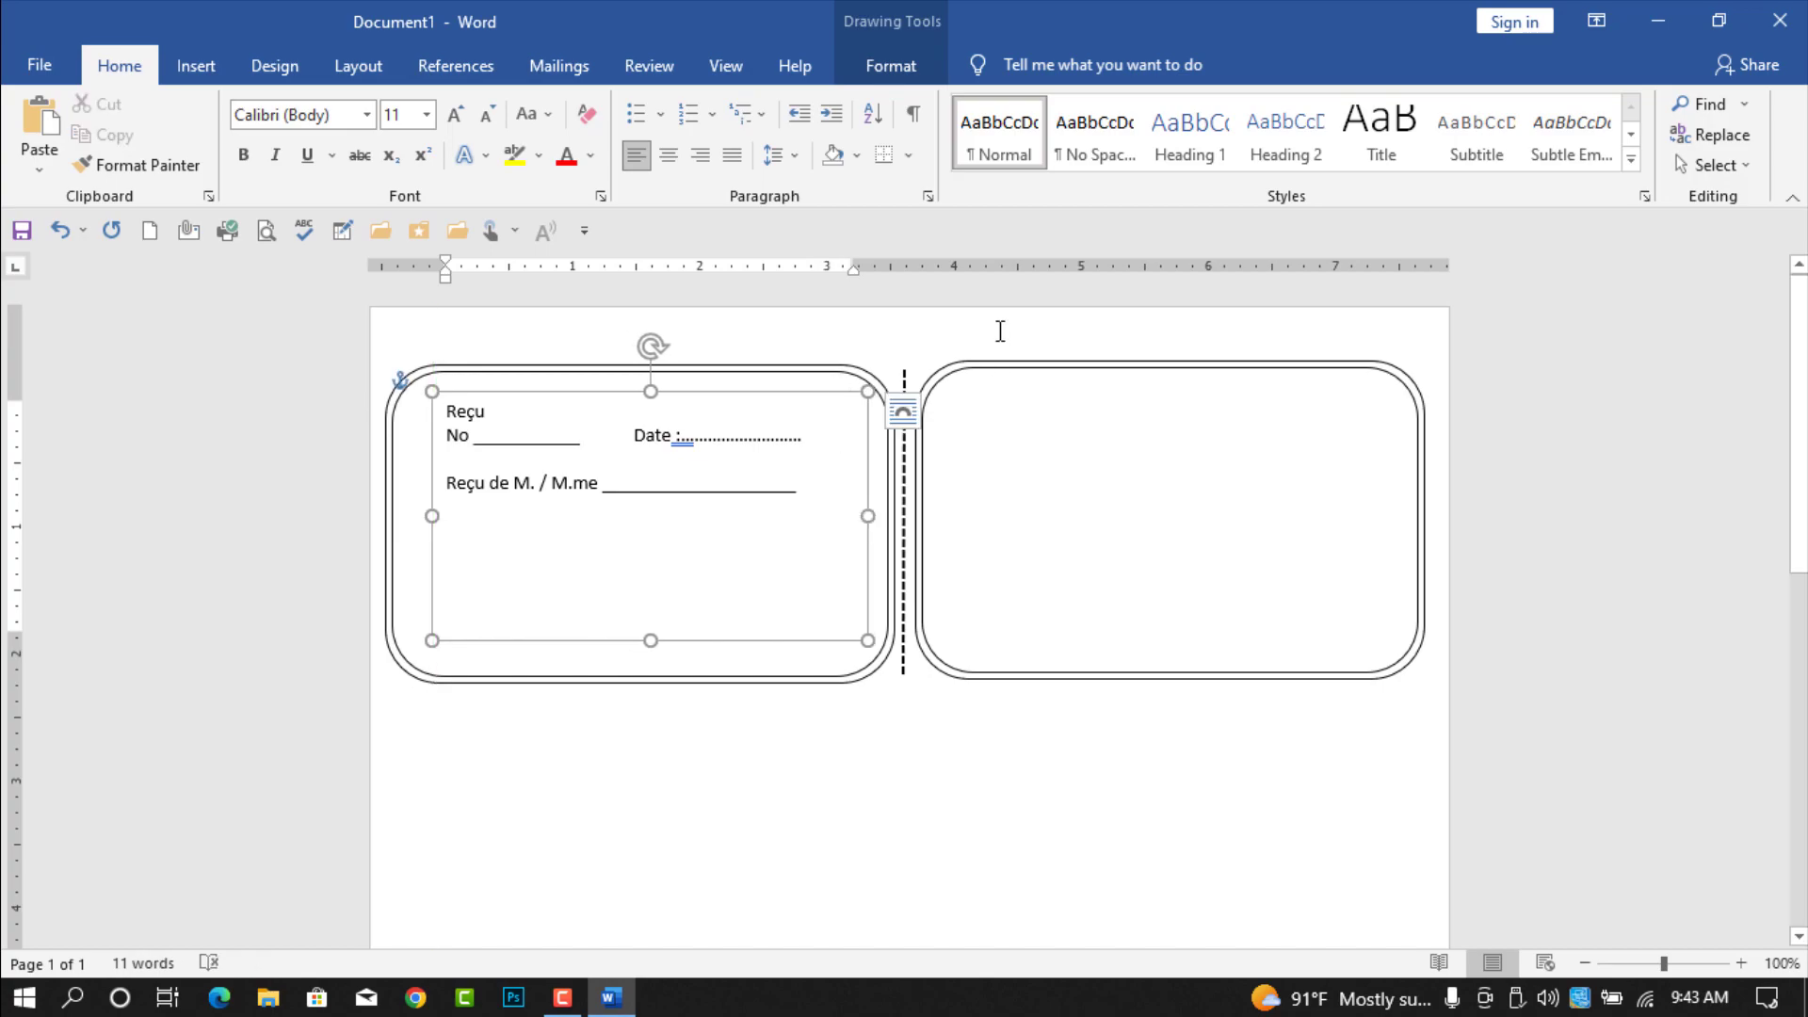
text(______)
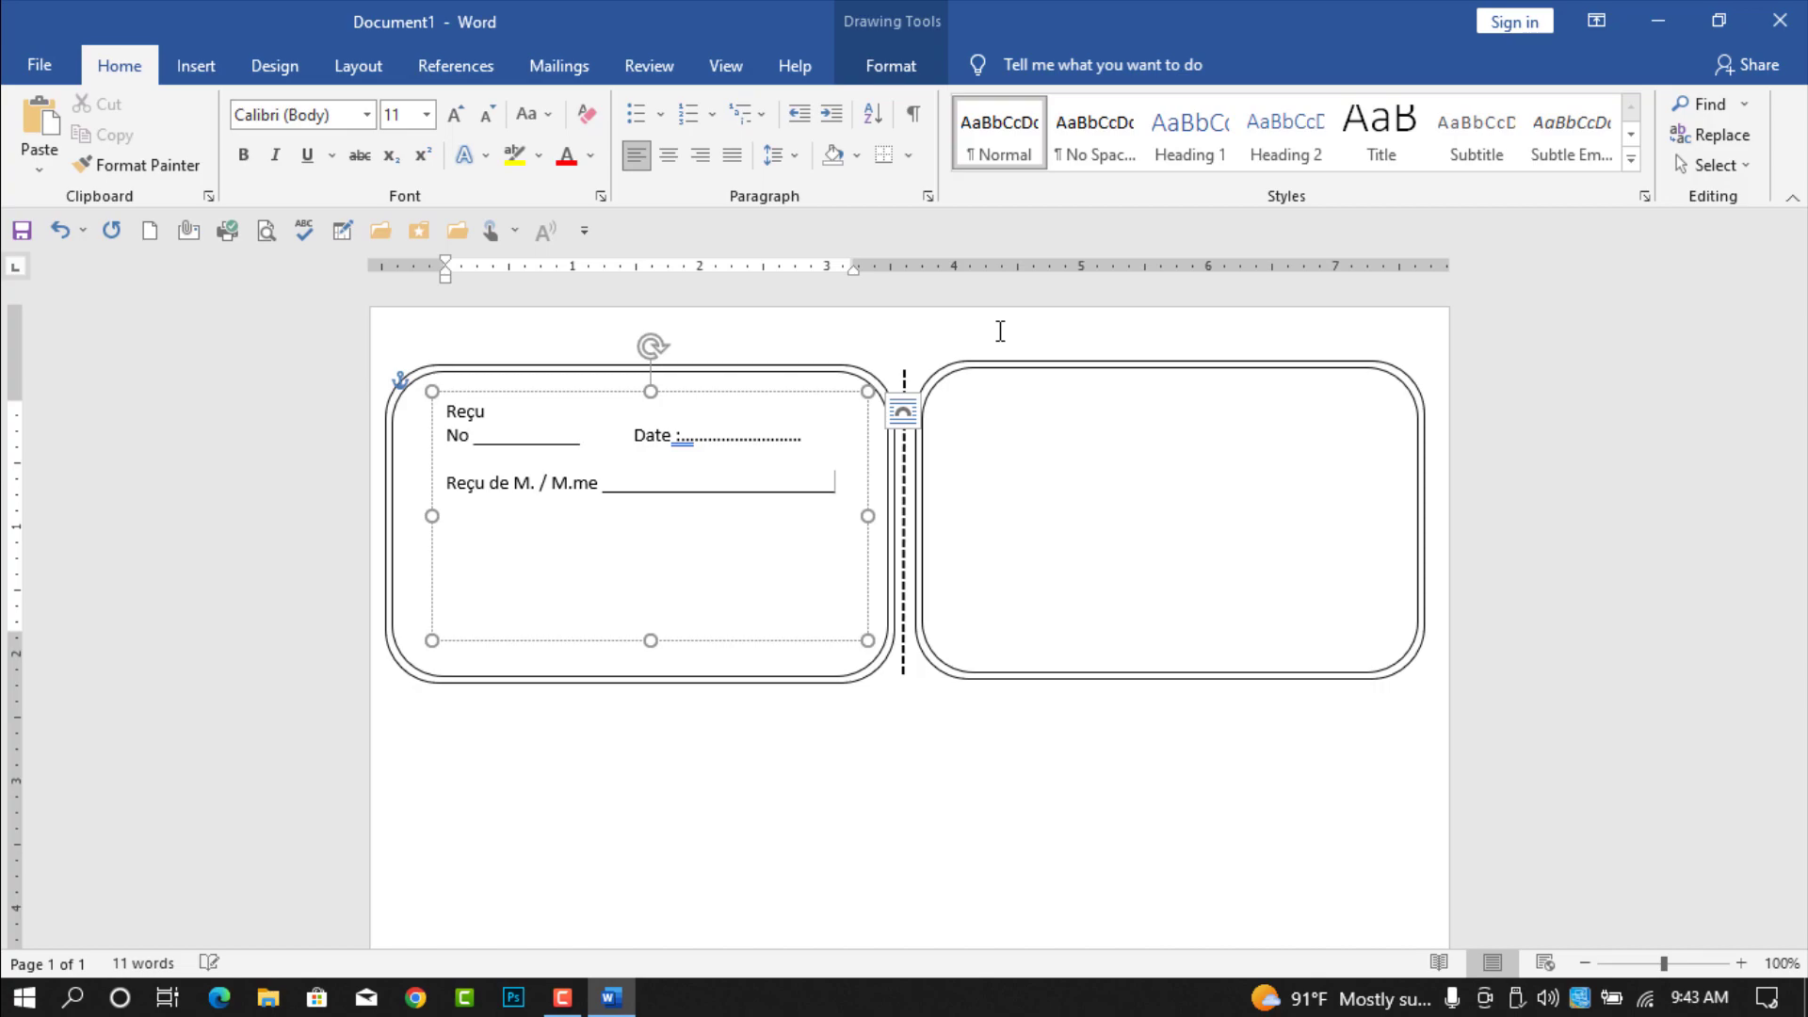
Step: Add a line "Pour la somme de" with an underscore blank trimmed to end level with the blank above
key(Return)
text(La s)
key(BackSpace)
key(BackSpace)
key(BackSpace)
key(BackSpace)
text(pour la somme de ________________________________________)
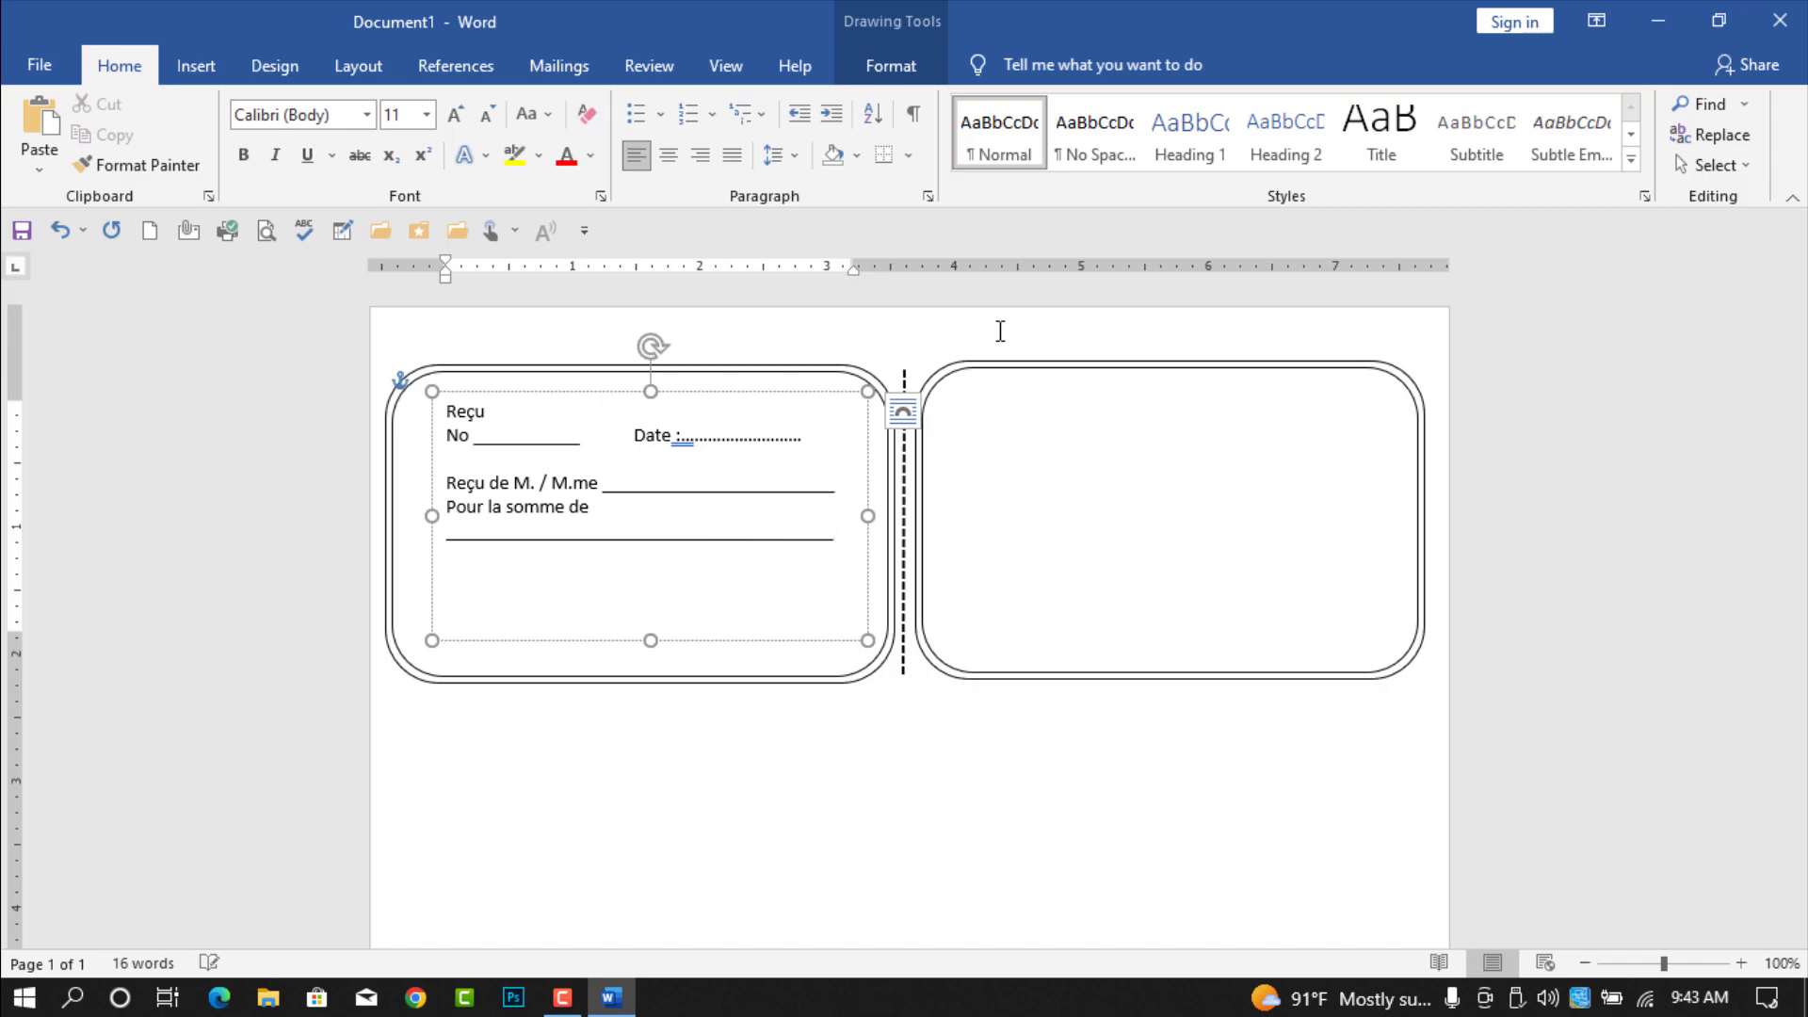
key(BackSpace)
key(BackSpace)
key(BackSpace)
key(BackSpace)
key(BackSpace)
key(BackSpace)
key(BackSpace)
key(BackSpace)
key(BackSpace)
key(BackSpace)
key(BackSpace)
key(BackSpace)
key(BackSpace)
key(BackSpace)
key(BackSpace)
key(BackSpace)
key(BackSpace)
key(BackSpace)
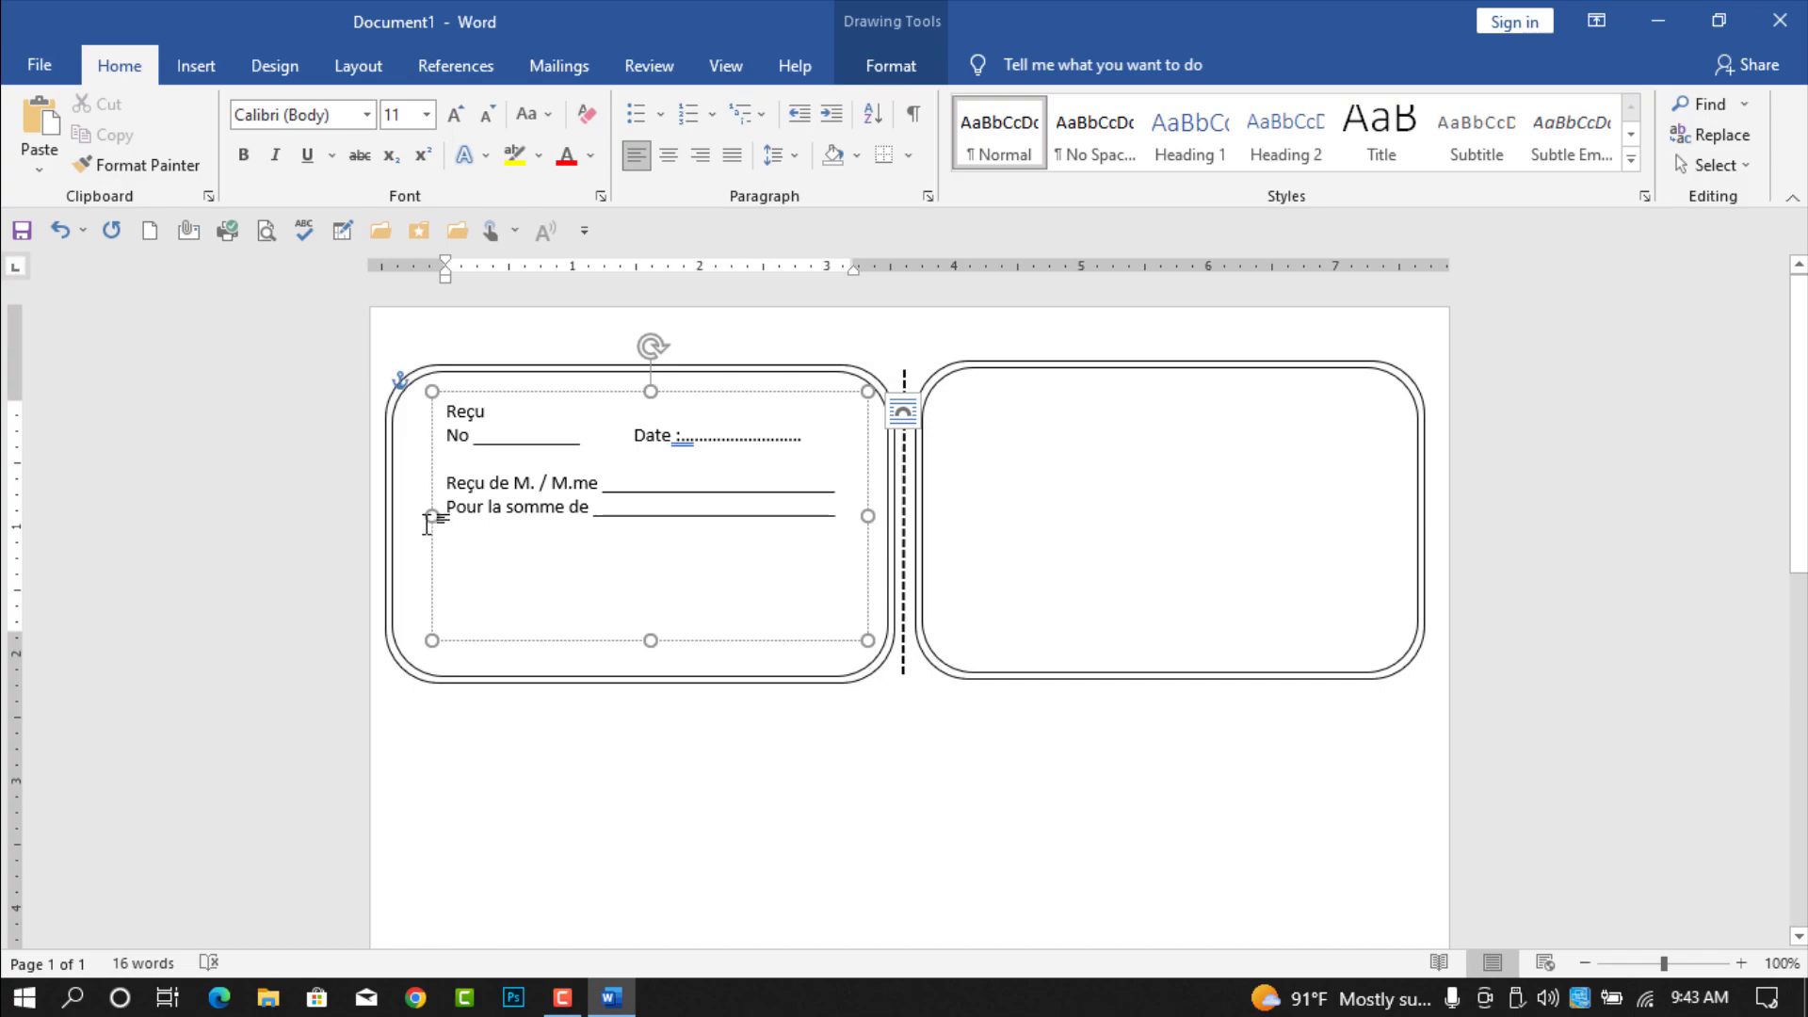
Step: Widen the text box leftward to the frame's inner edge and extend the "Pour la somme de" blank to the right margin
drag(429, 520, 400, 518)
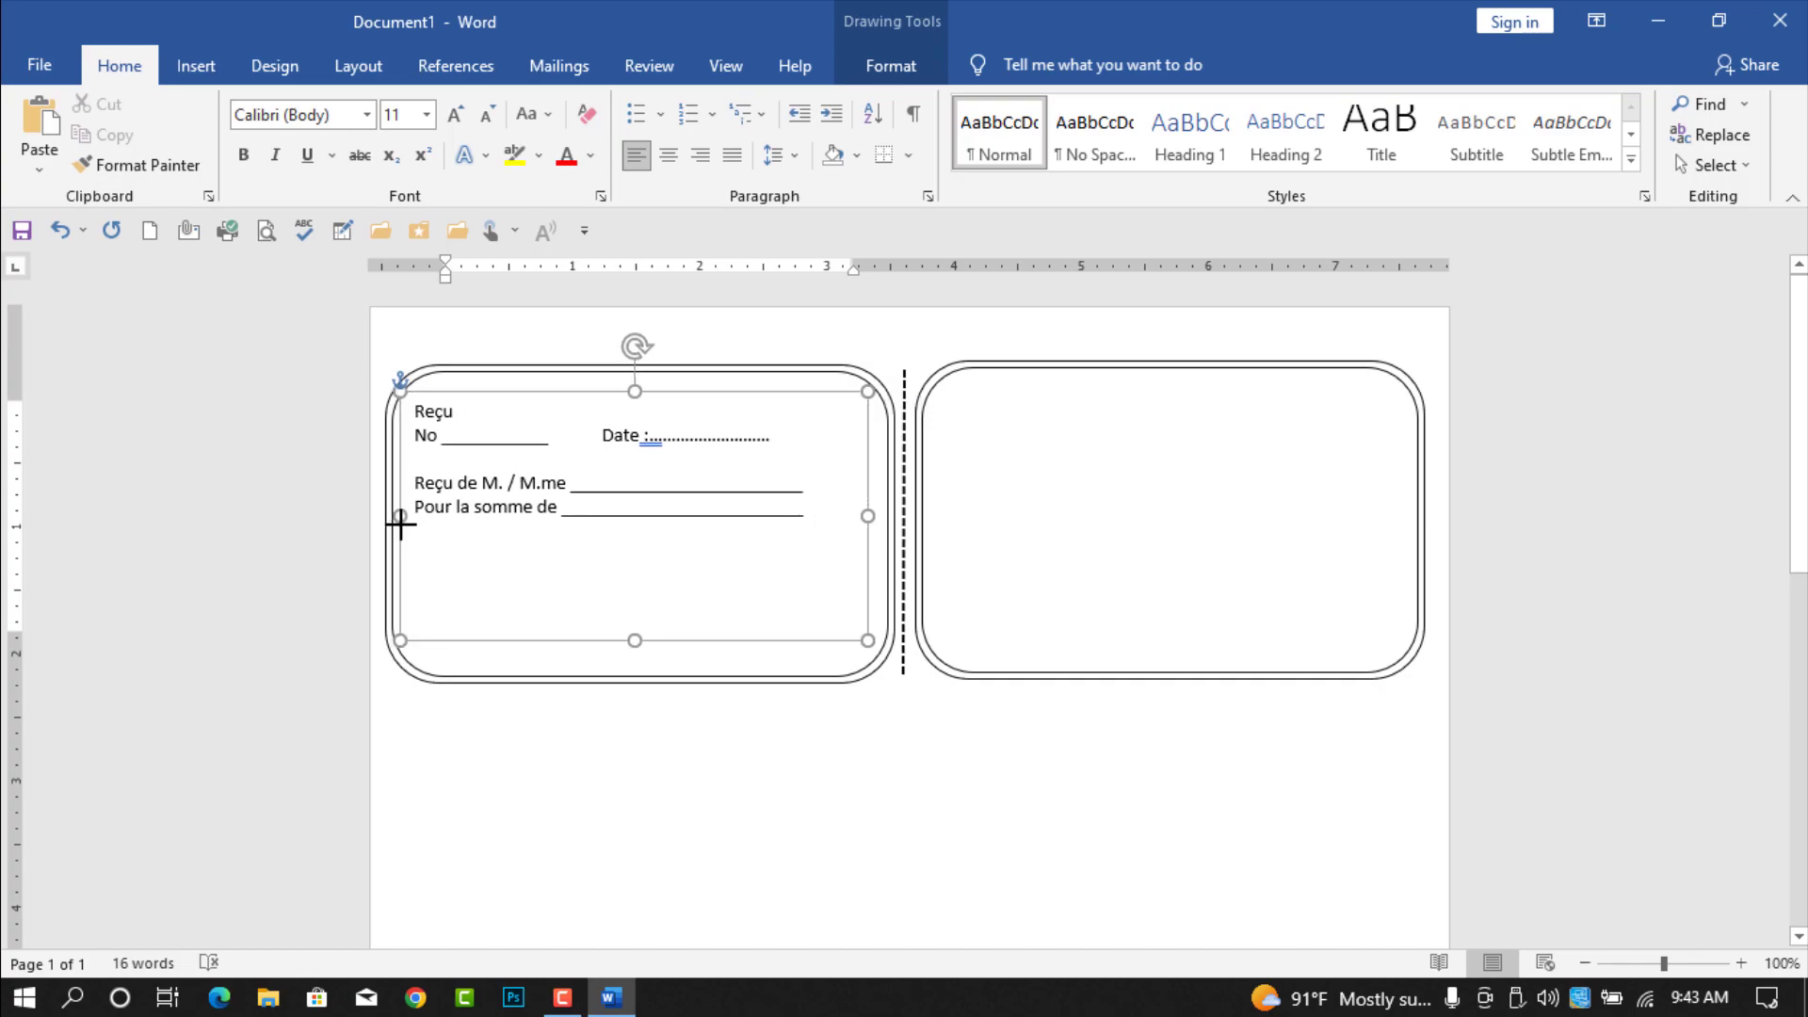
click(827, 509)
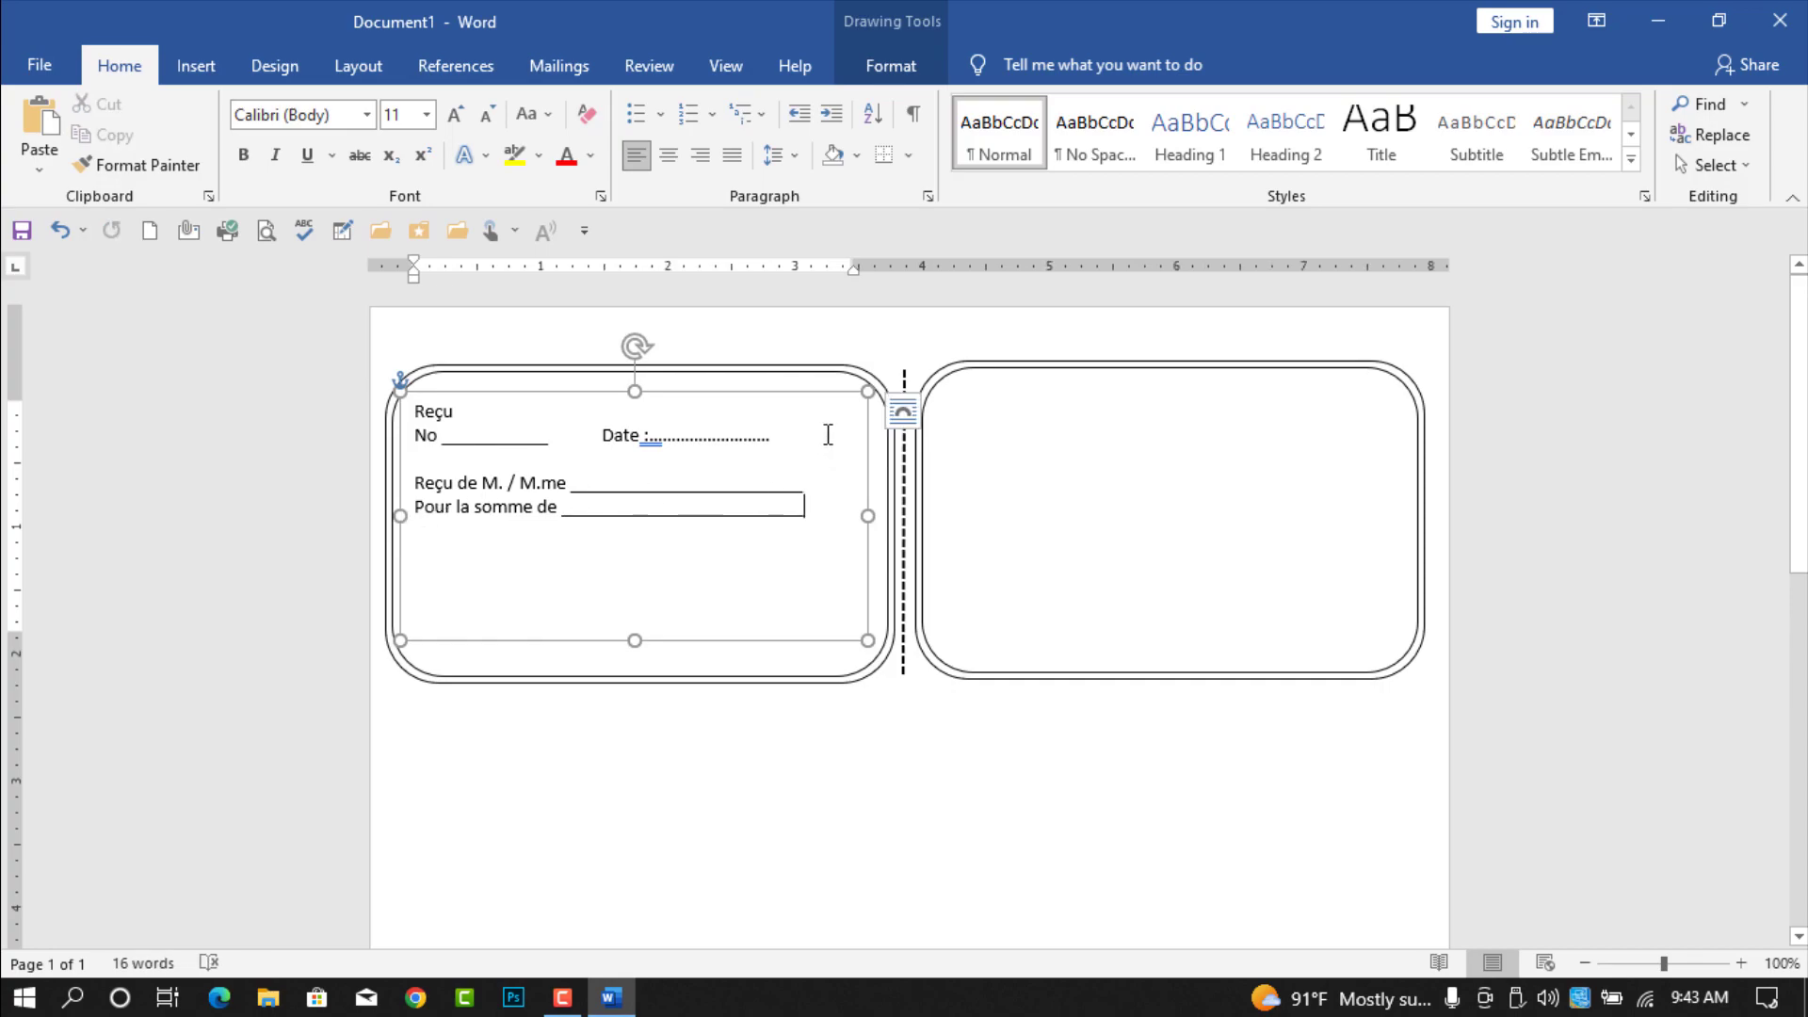
text(_______)
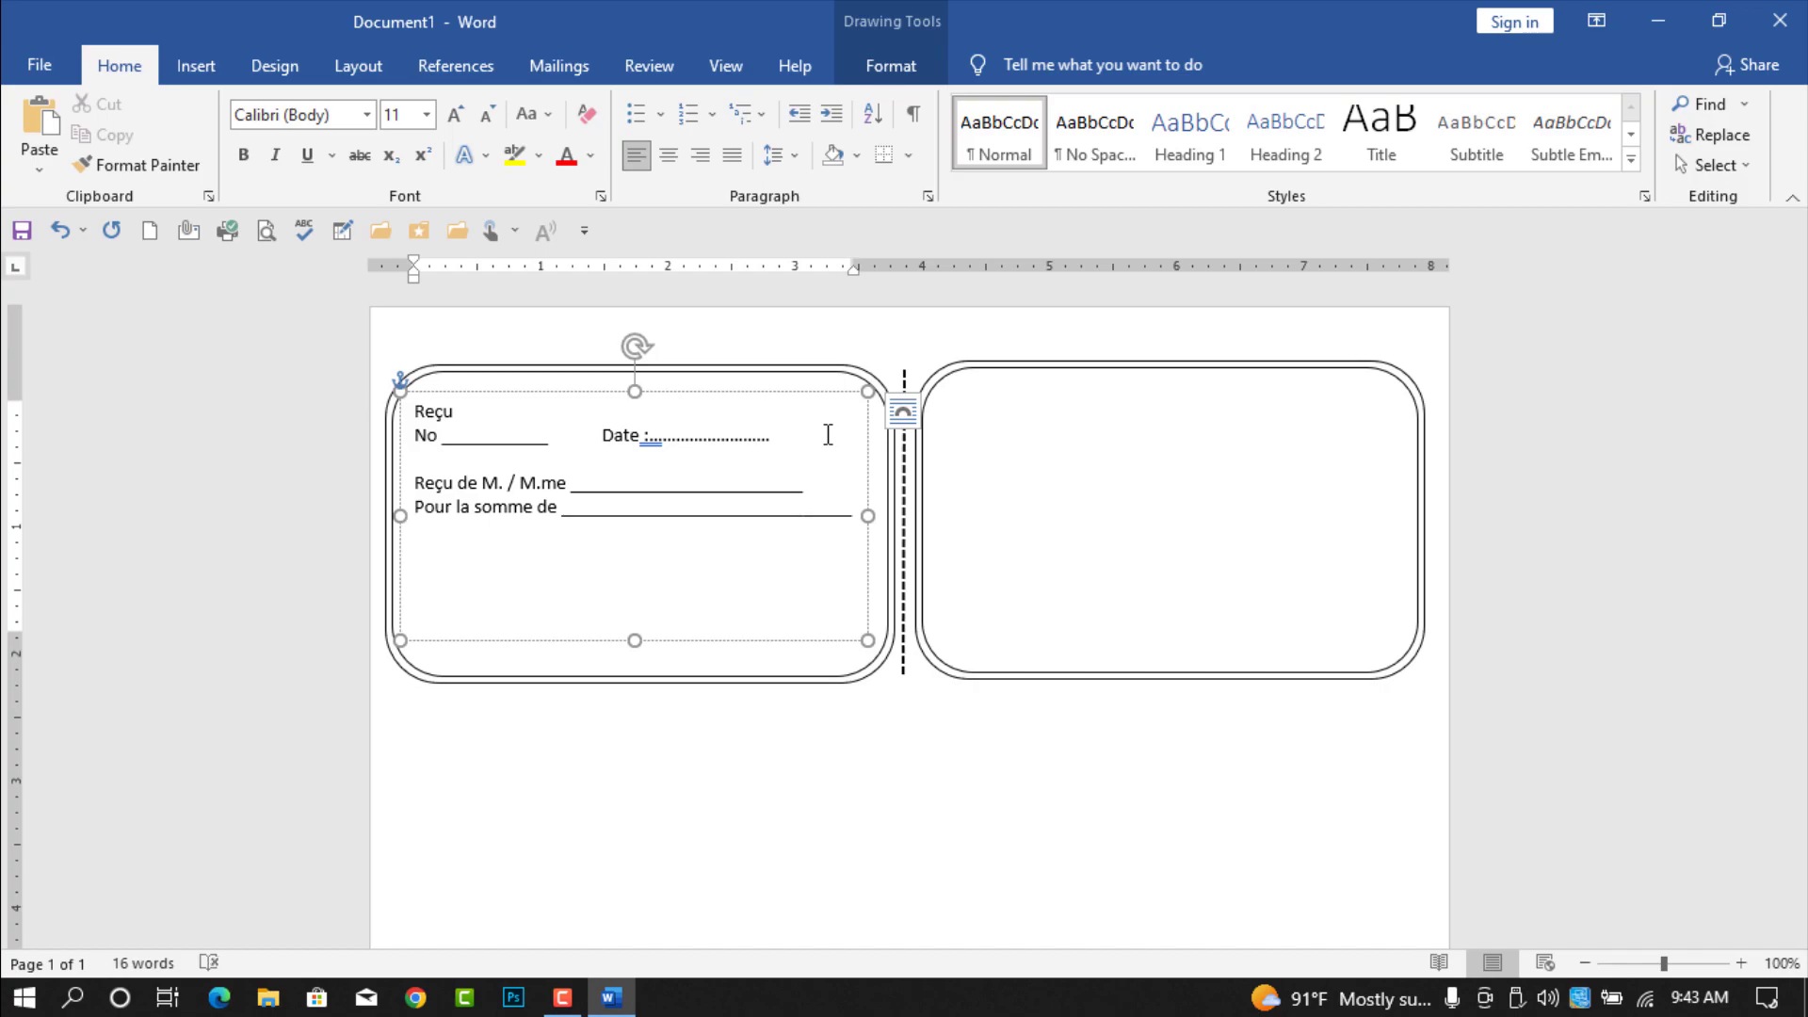
Step: Add a "Pour" line with an underscore blank continuing across a second full line, and extend the text box downward near the frame's bottom
text(pour ________________________________________)
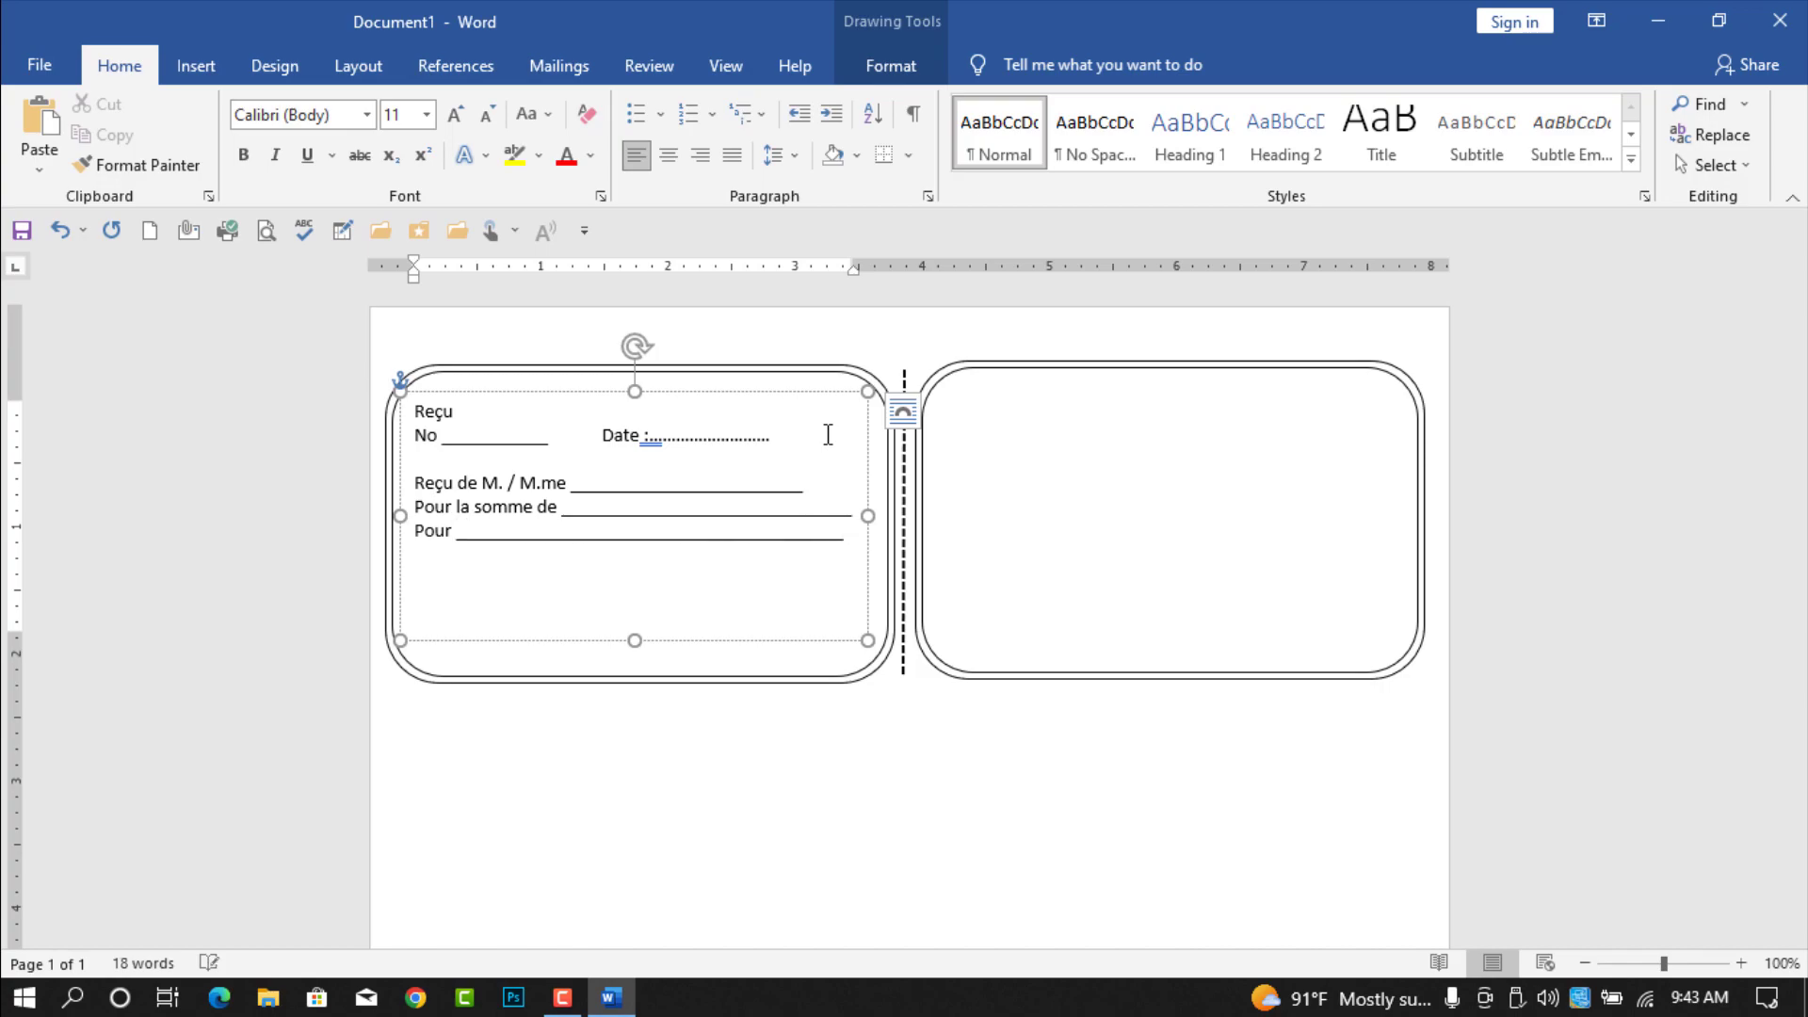
text(_____________________________________________________________________________________________________)
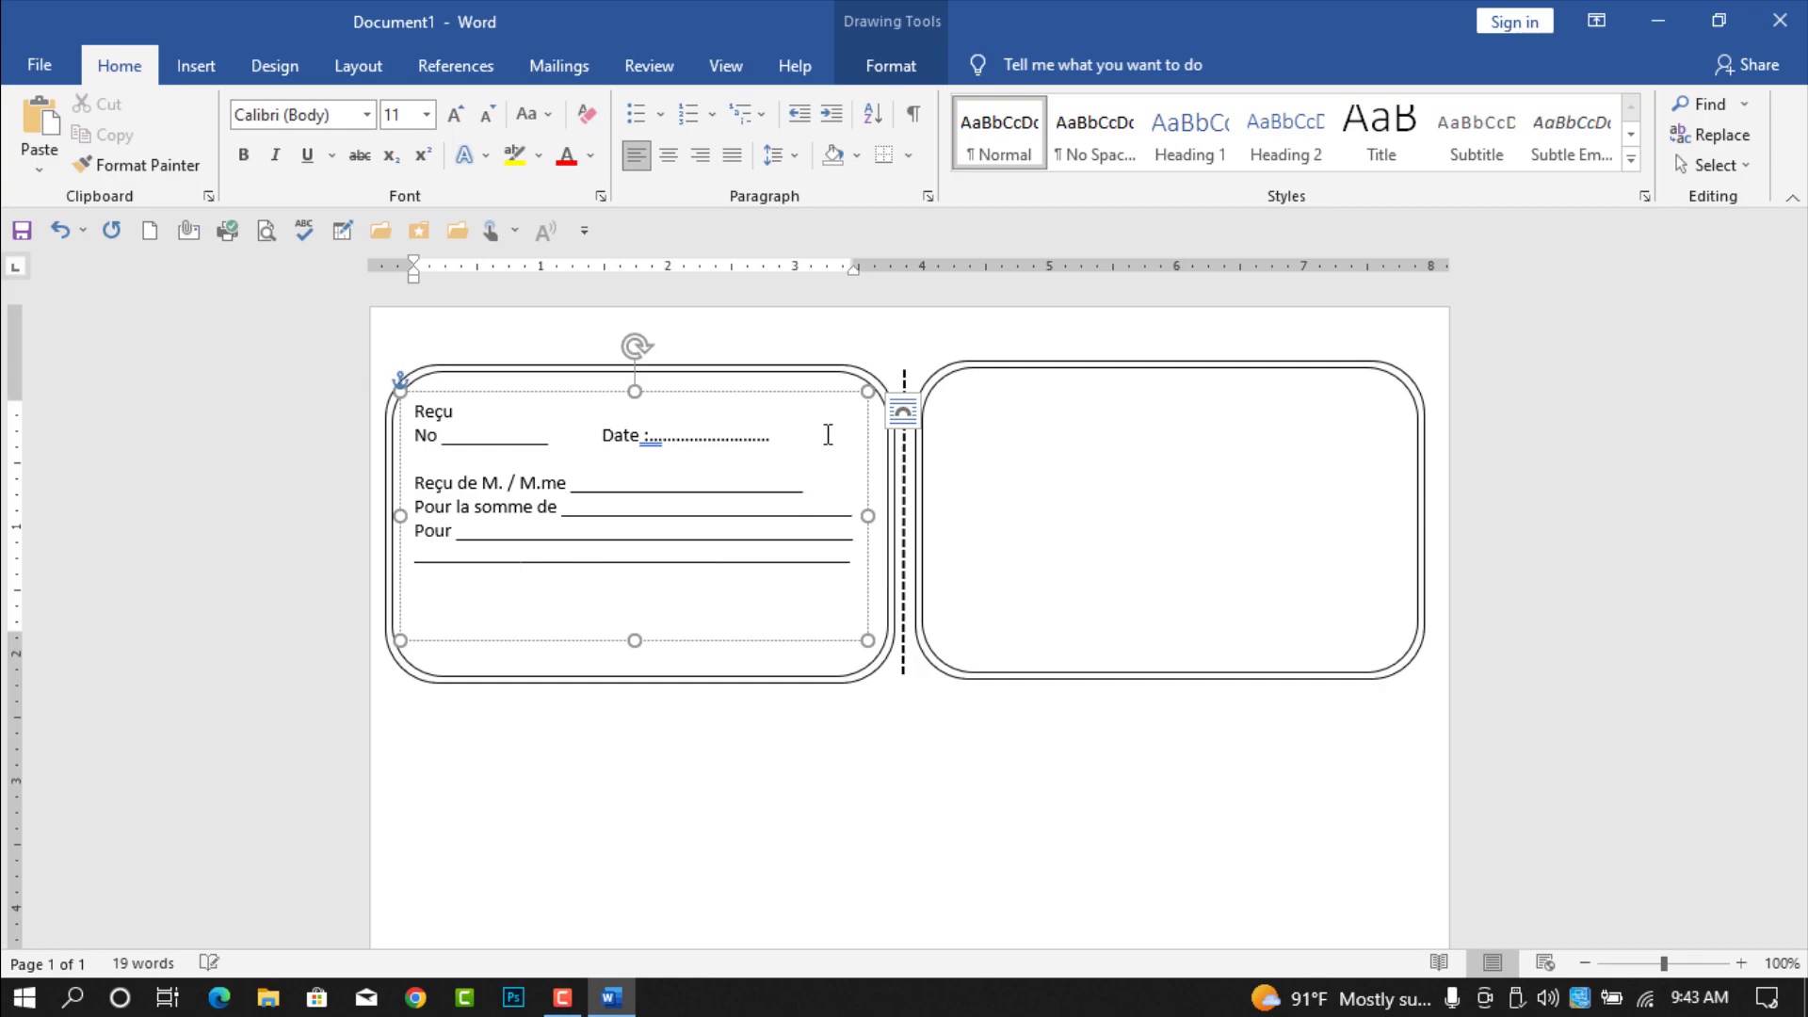
key(Return)
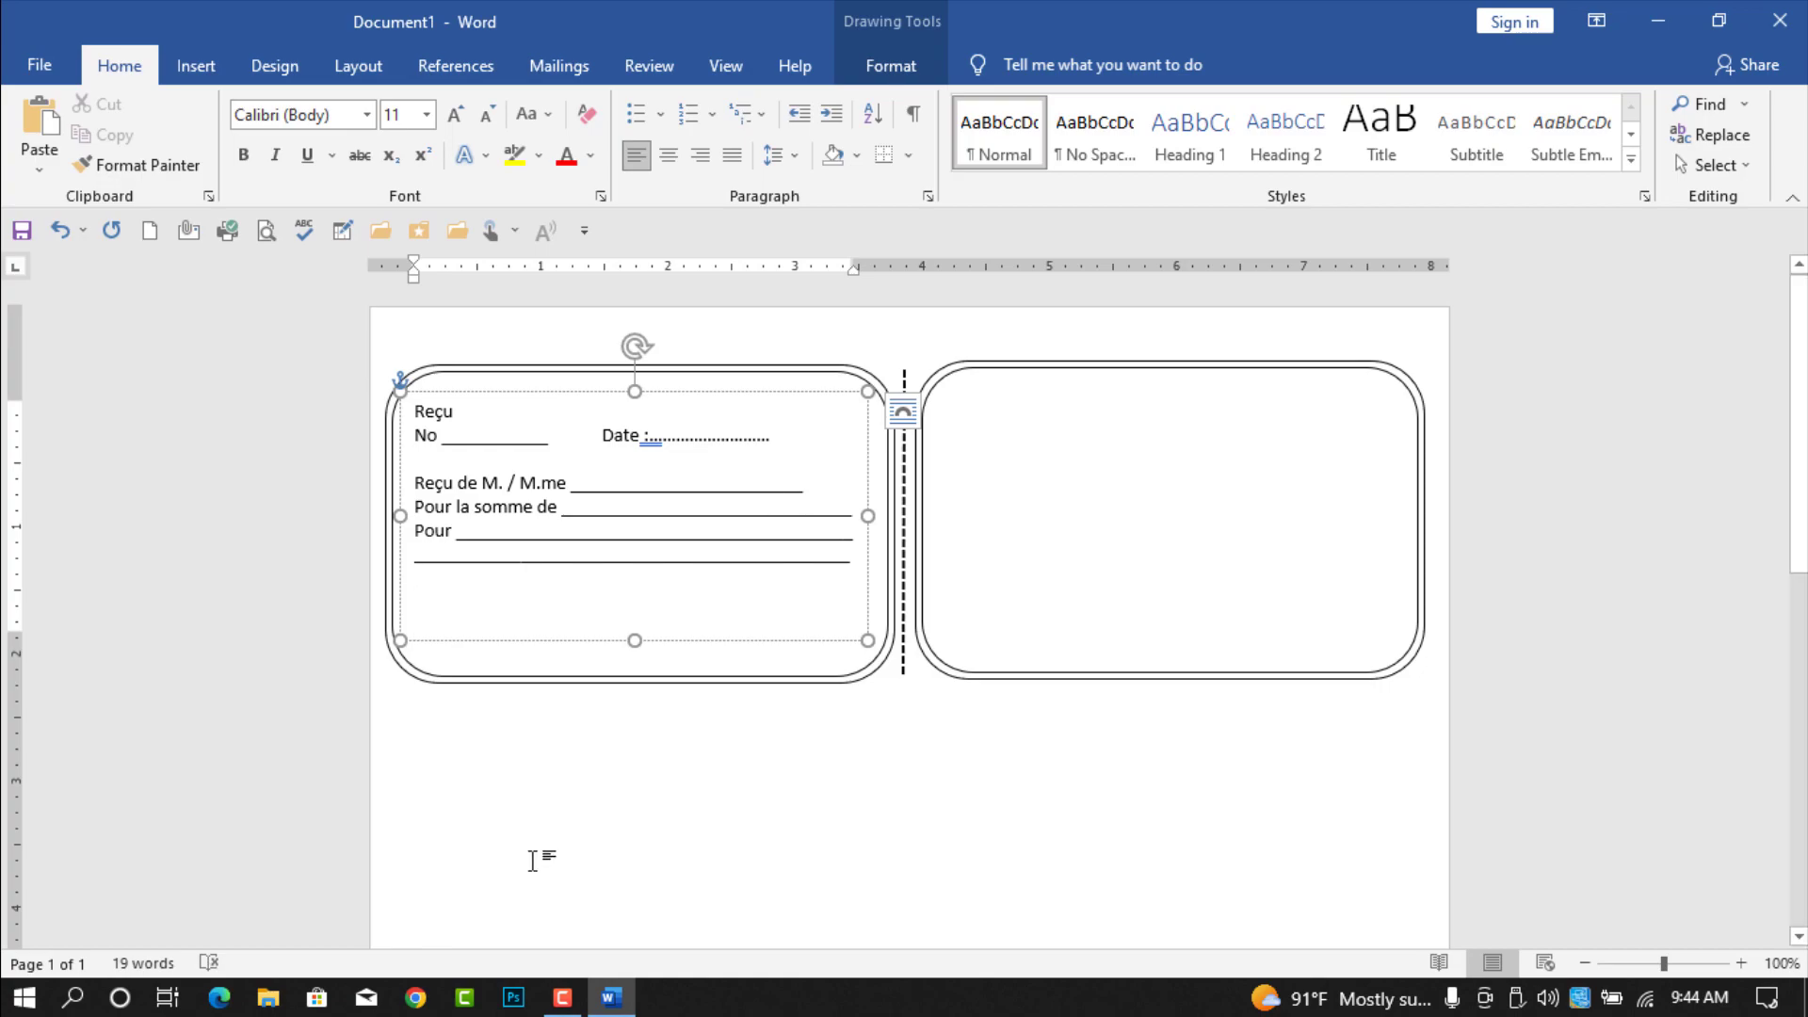
drag(635, 640, 633, 666)
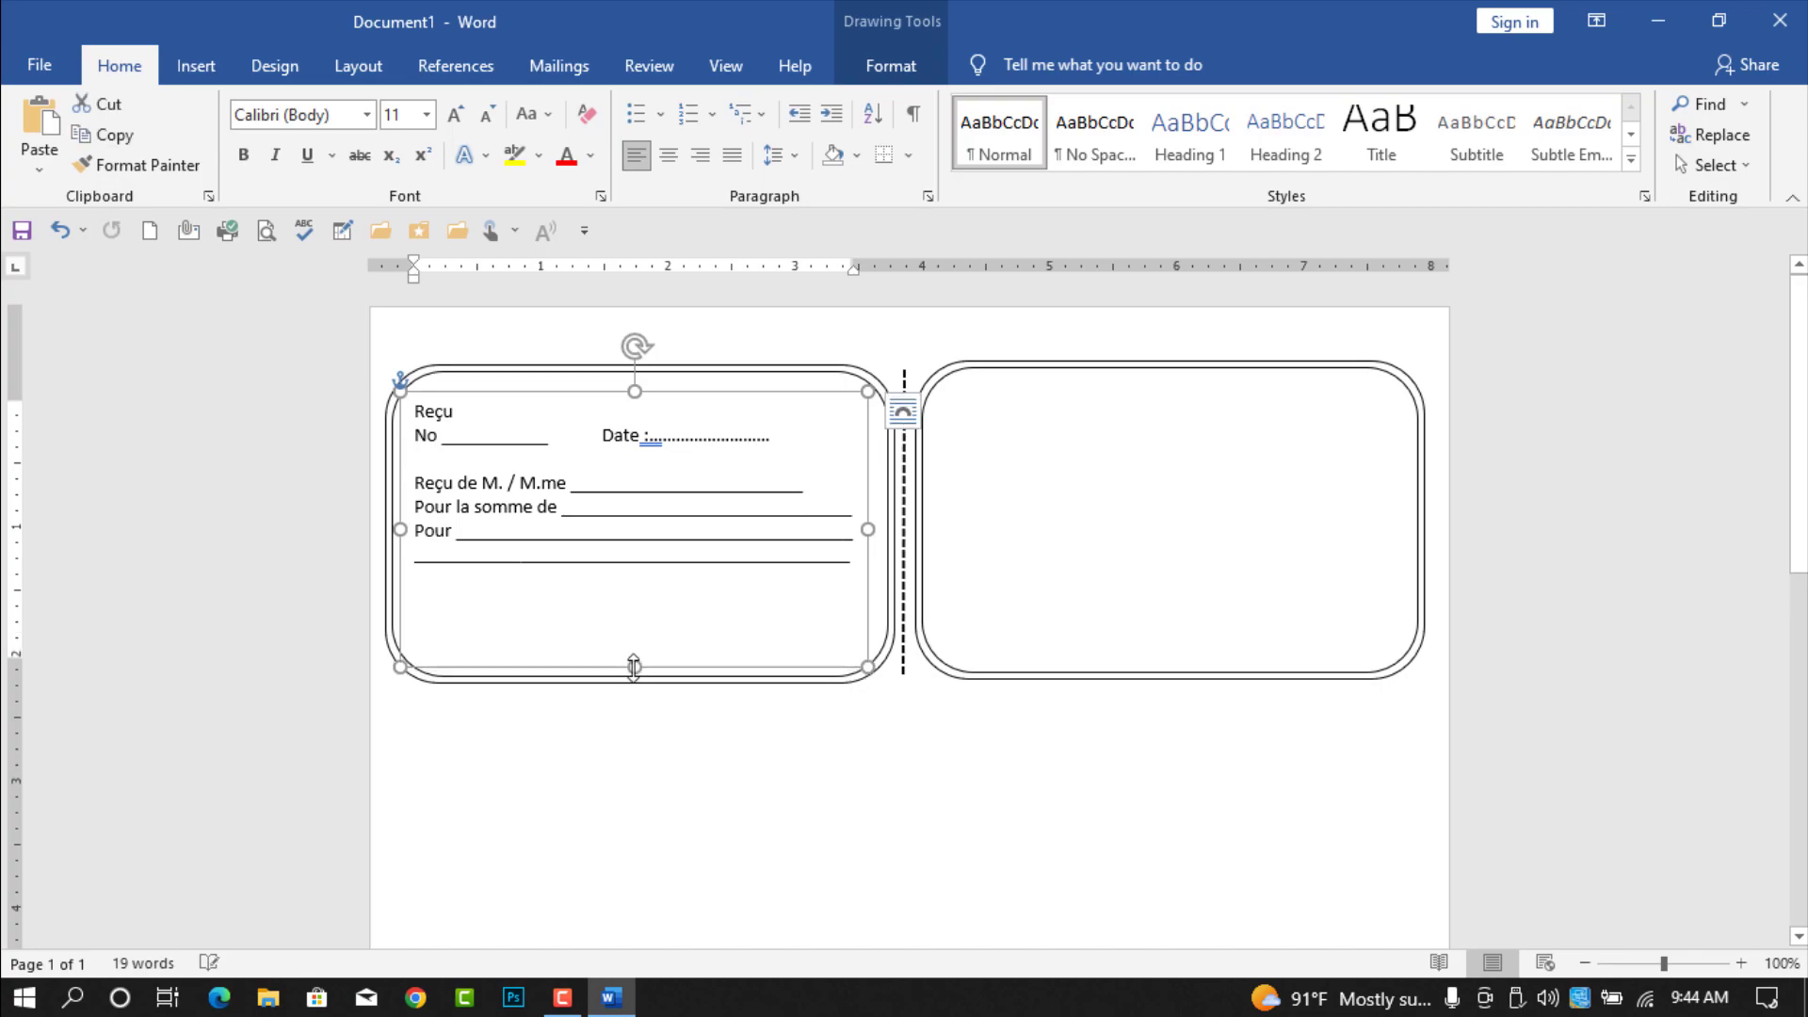
click(536, 603)
Step: Draw a horizontal line about 1.55" long below the last blank at the text's left edge, with a black outline
click(195, 66)
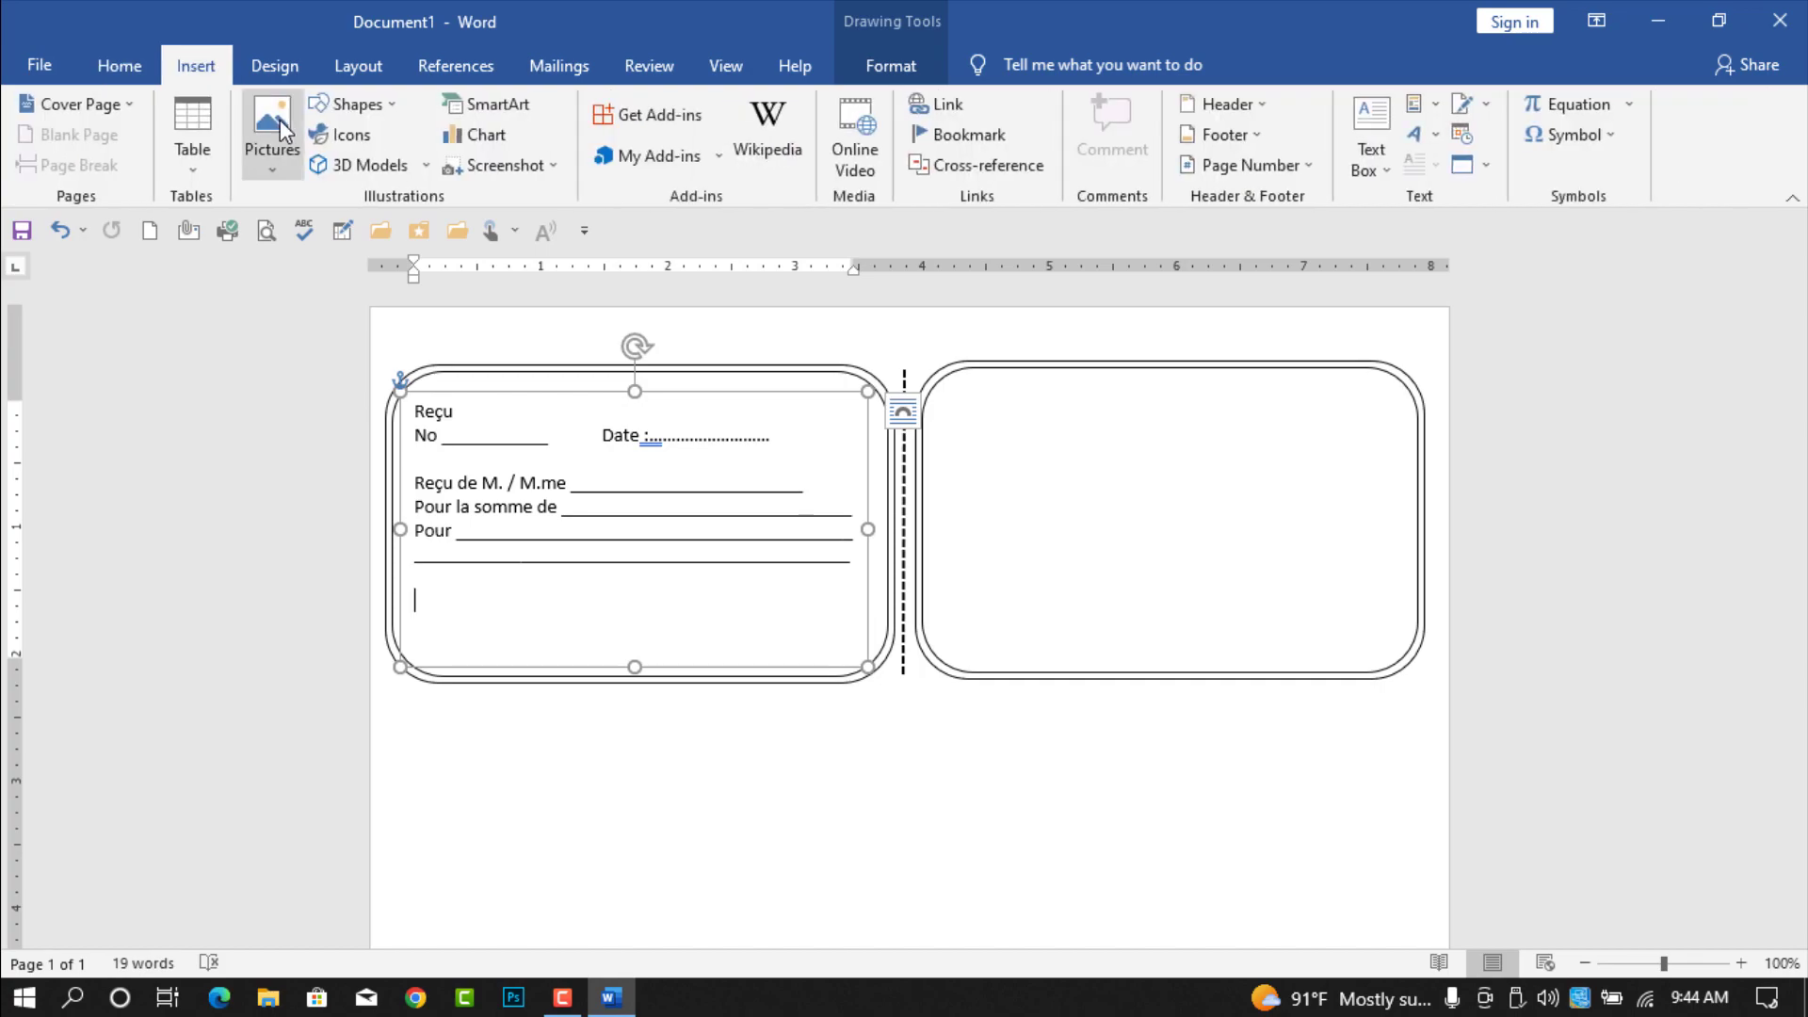
click(362, 106)
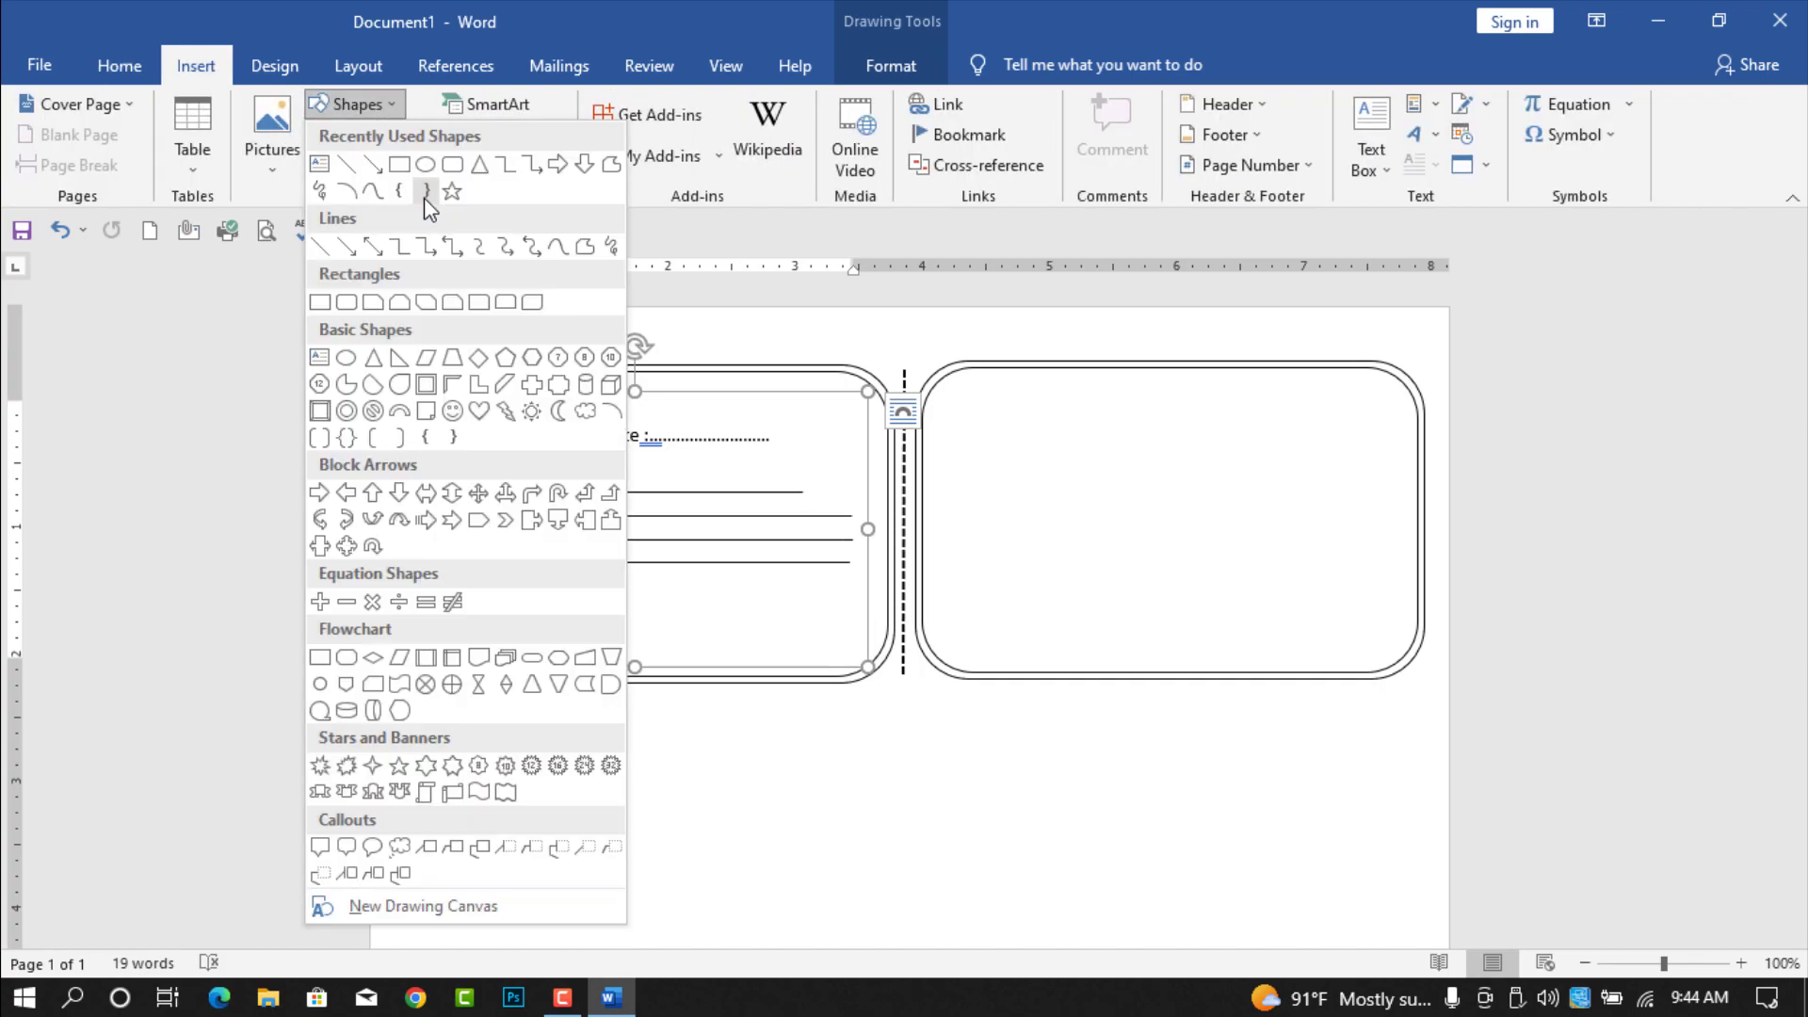
click(354, 167)
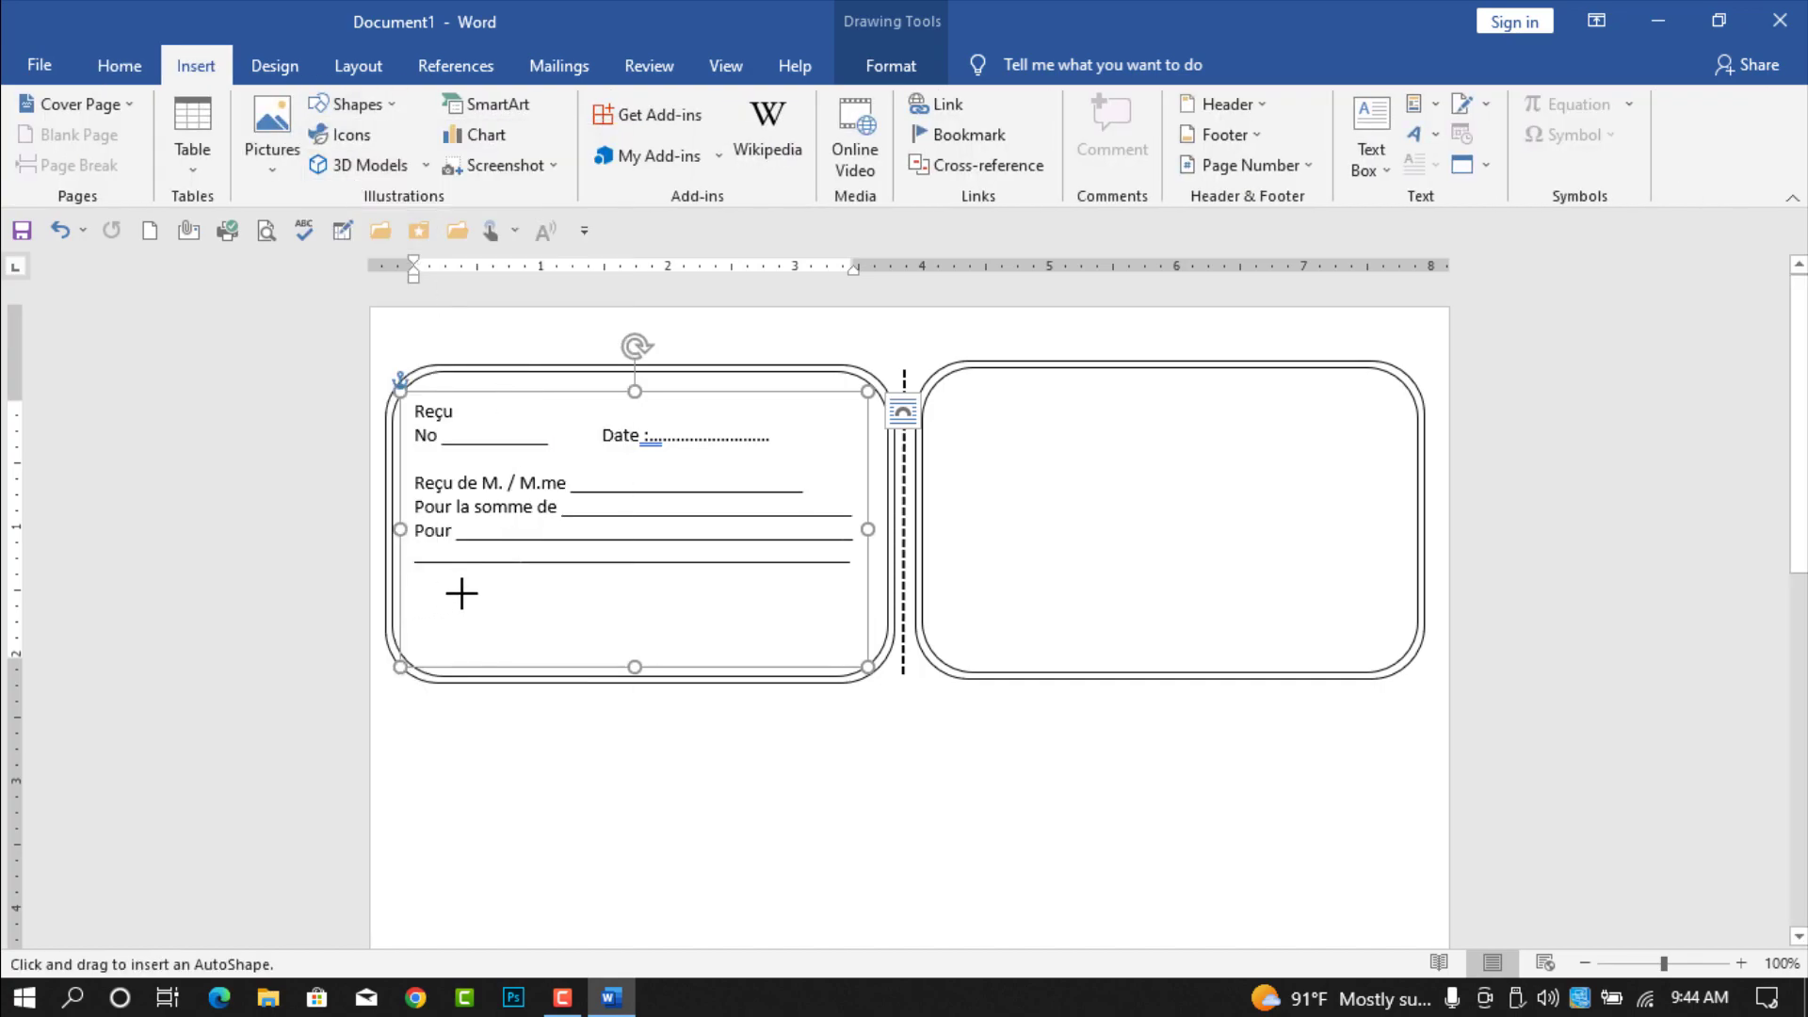
drag(415, 600, 613, 601)
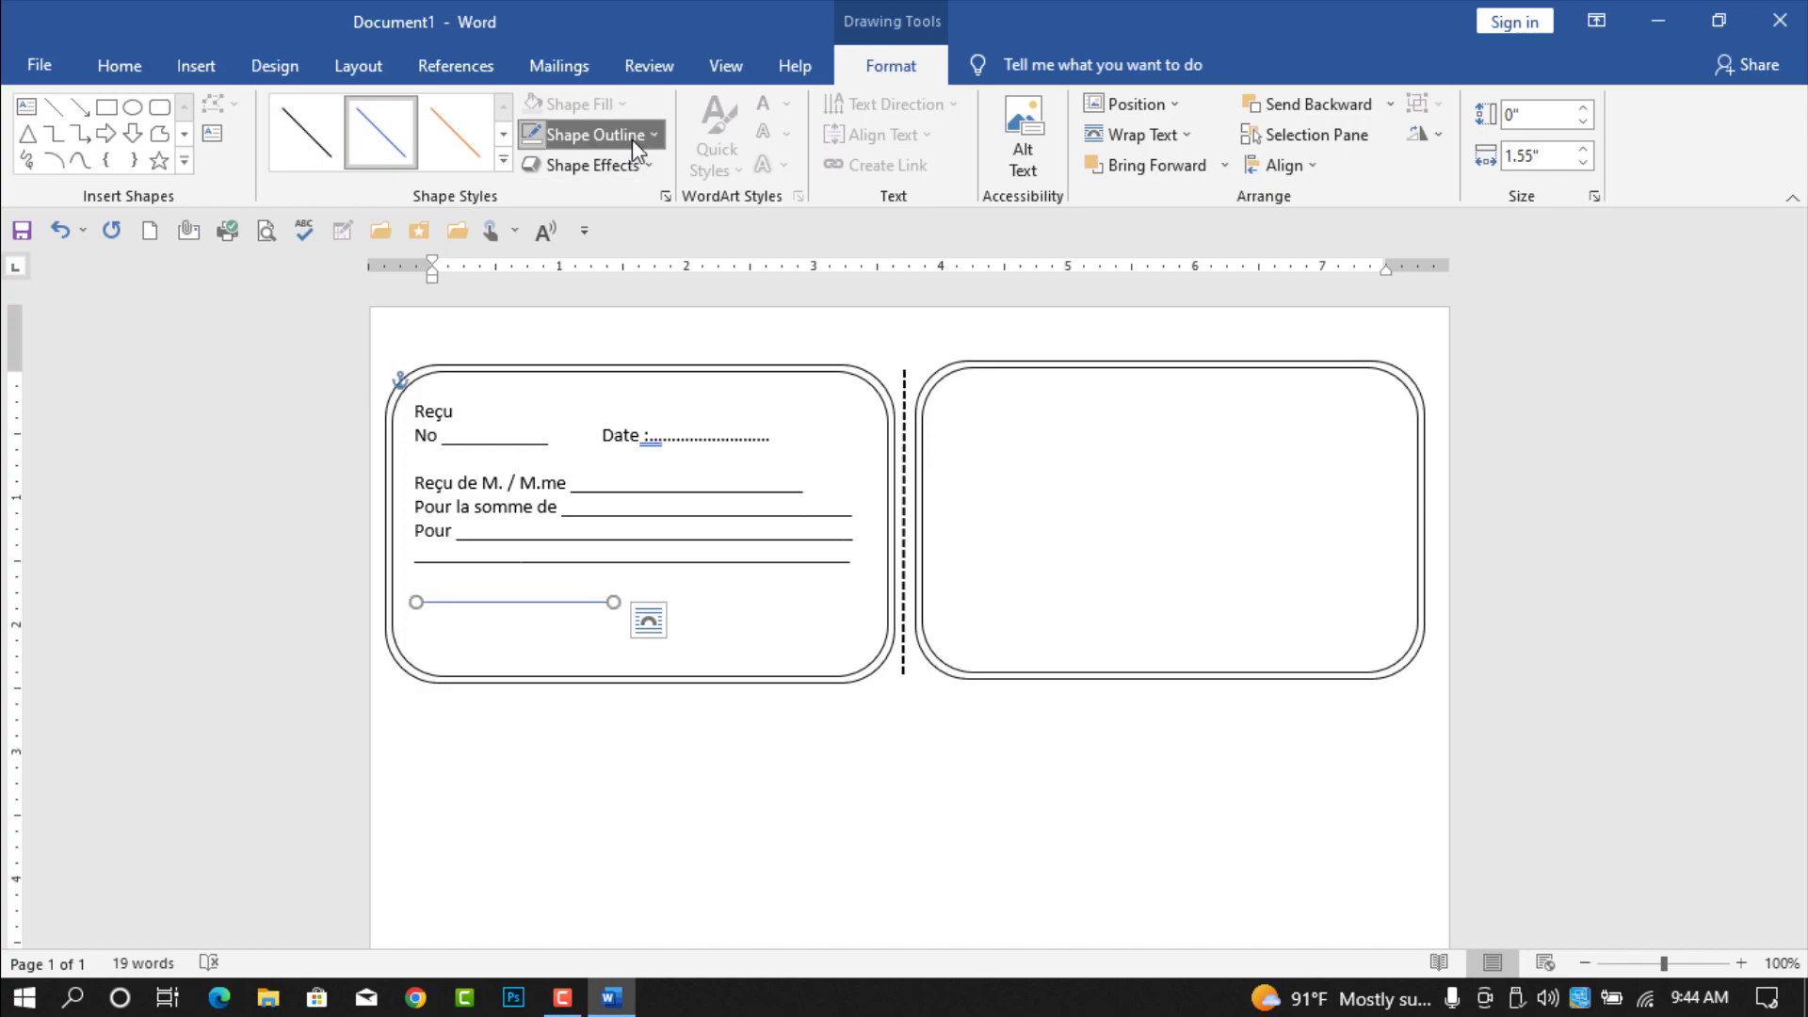
click(631, 137)
click(556, 193)
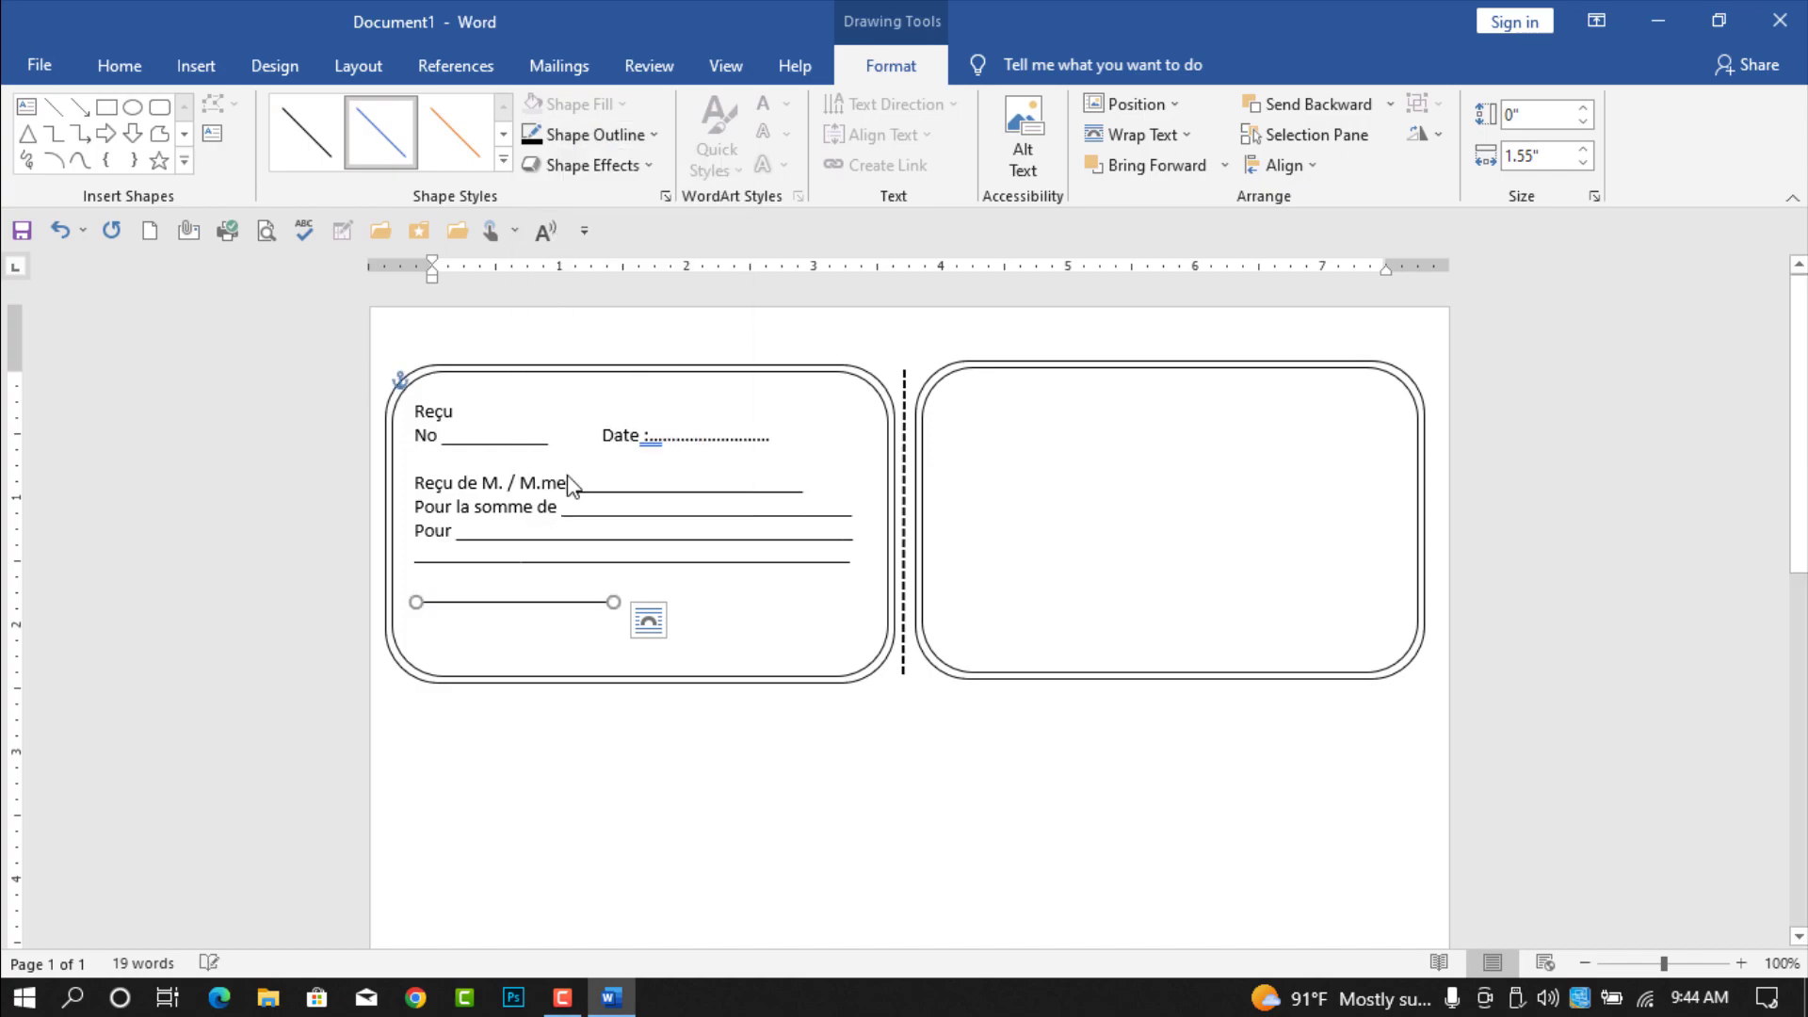
Step: Draw a text box about 0.53" high and 2.17" wide below the frames, with no fill and a black outline
click(222, 137)
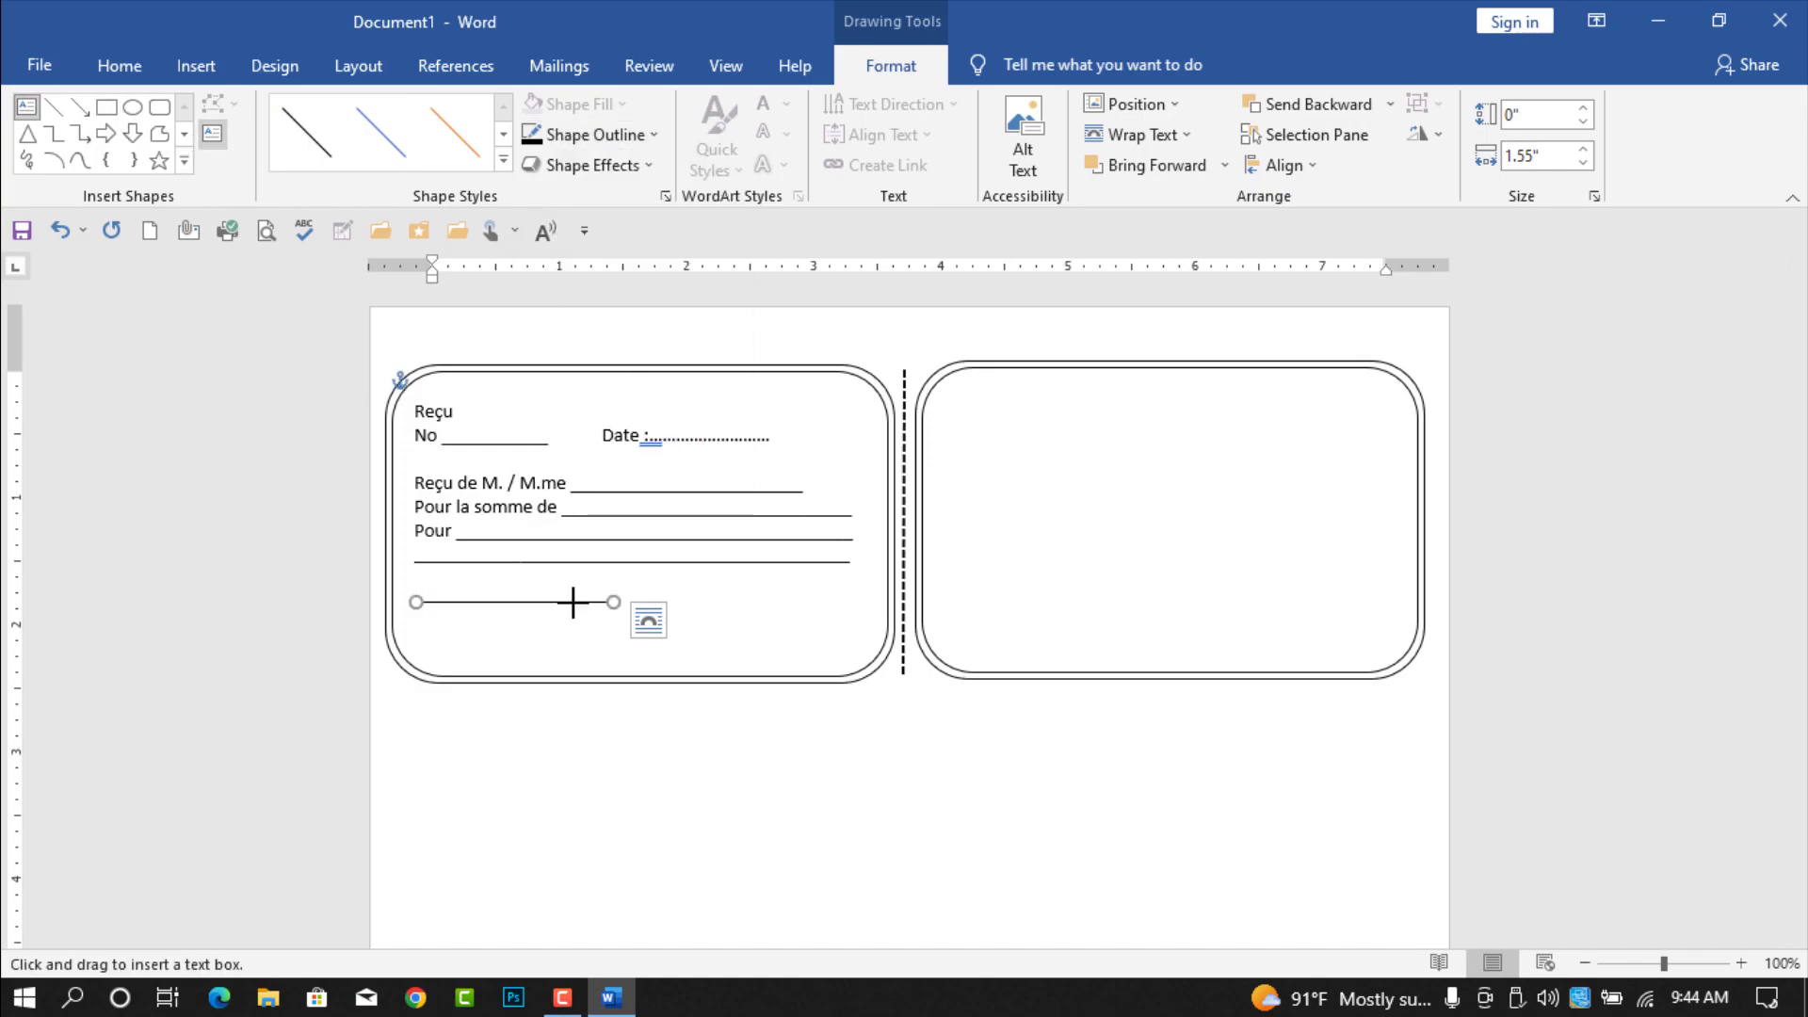
drag(691, 740, 967, 806)
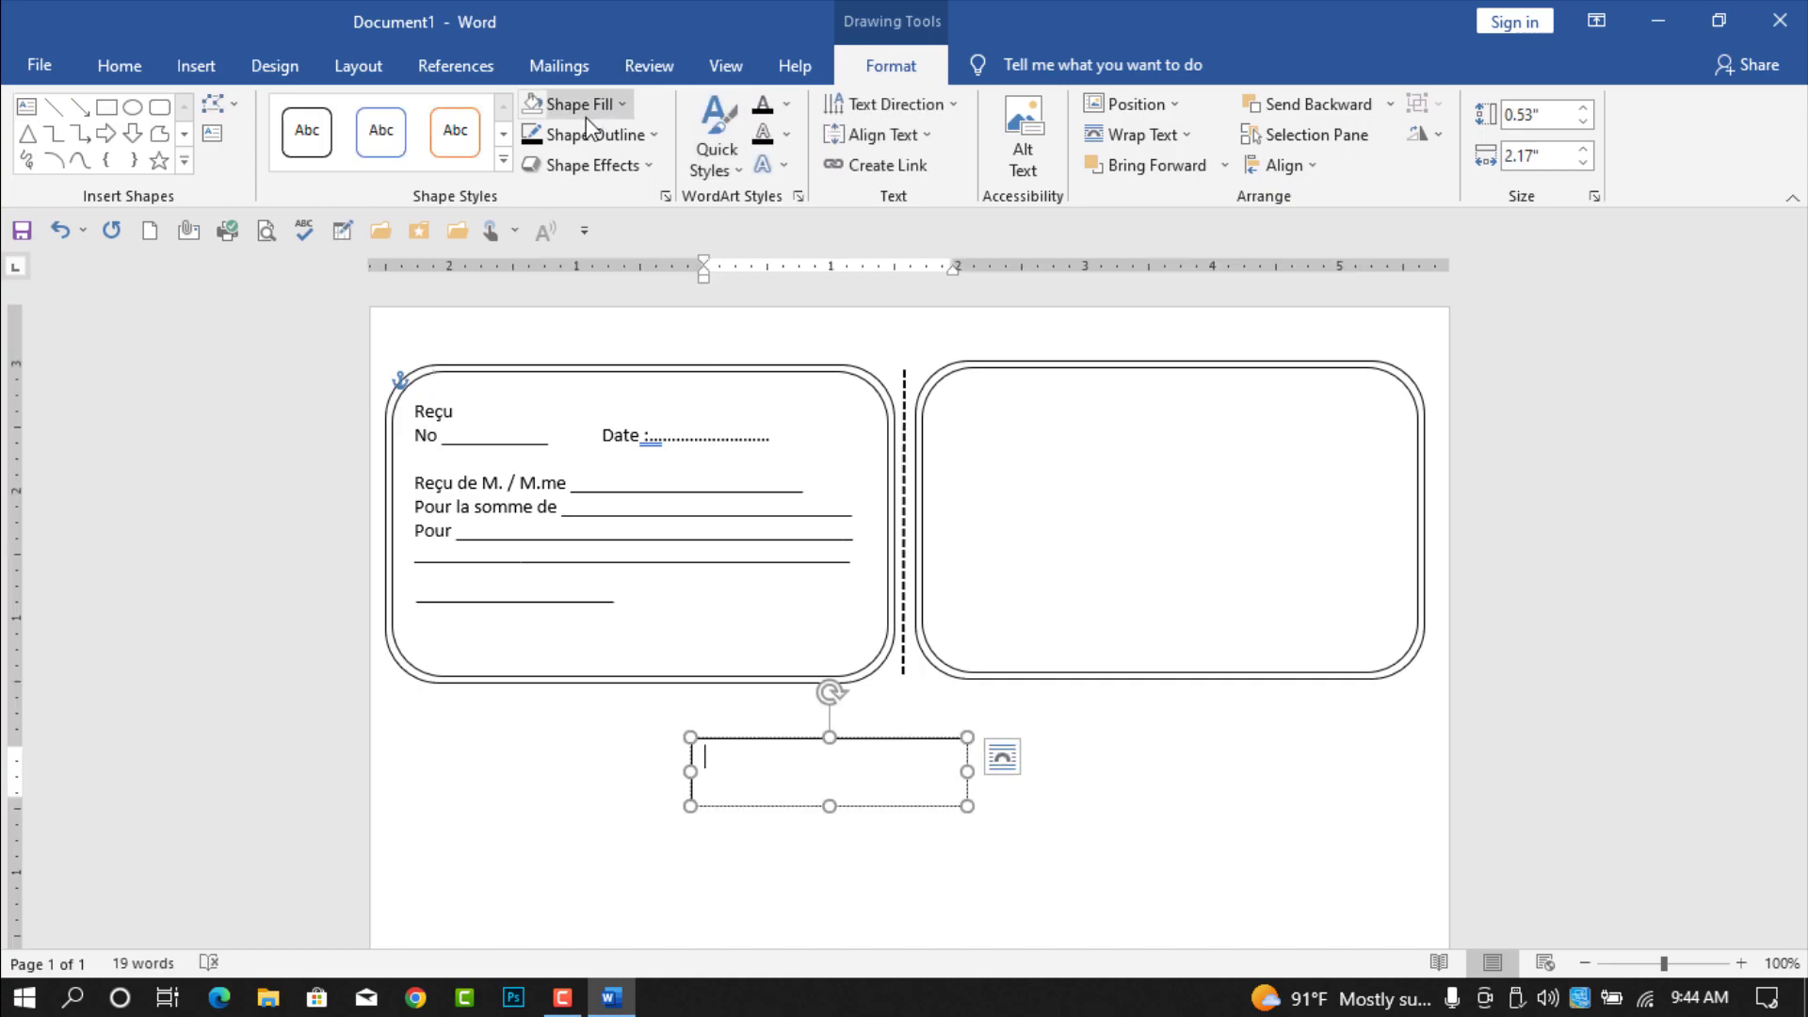
click(582, 105)
click(600, 337)
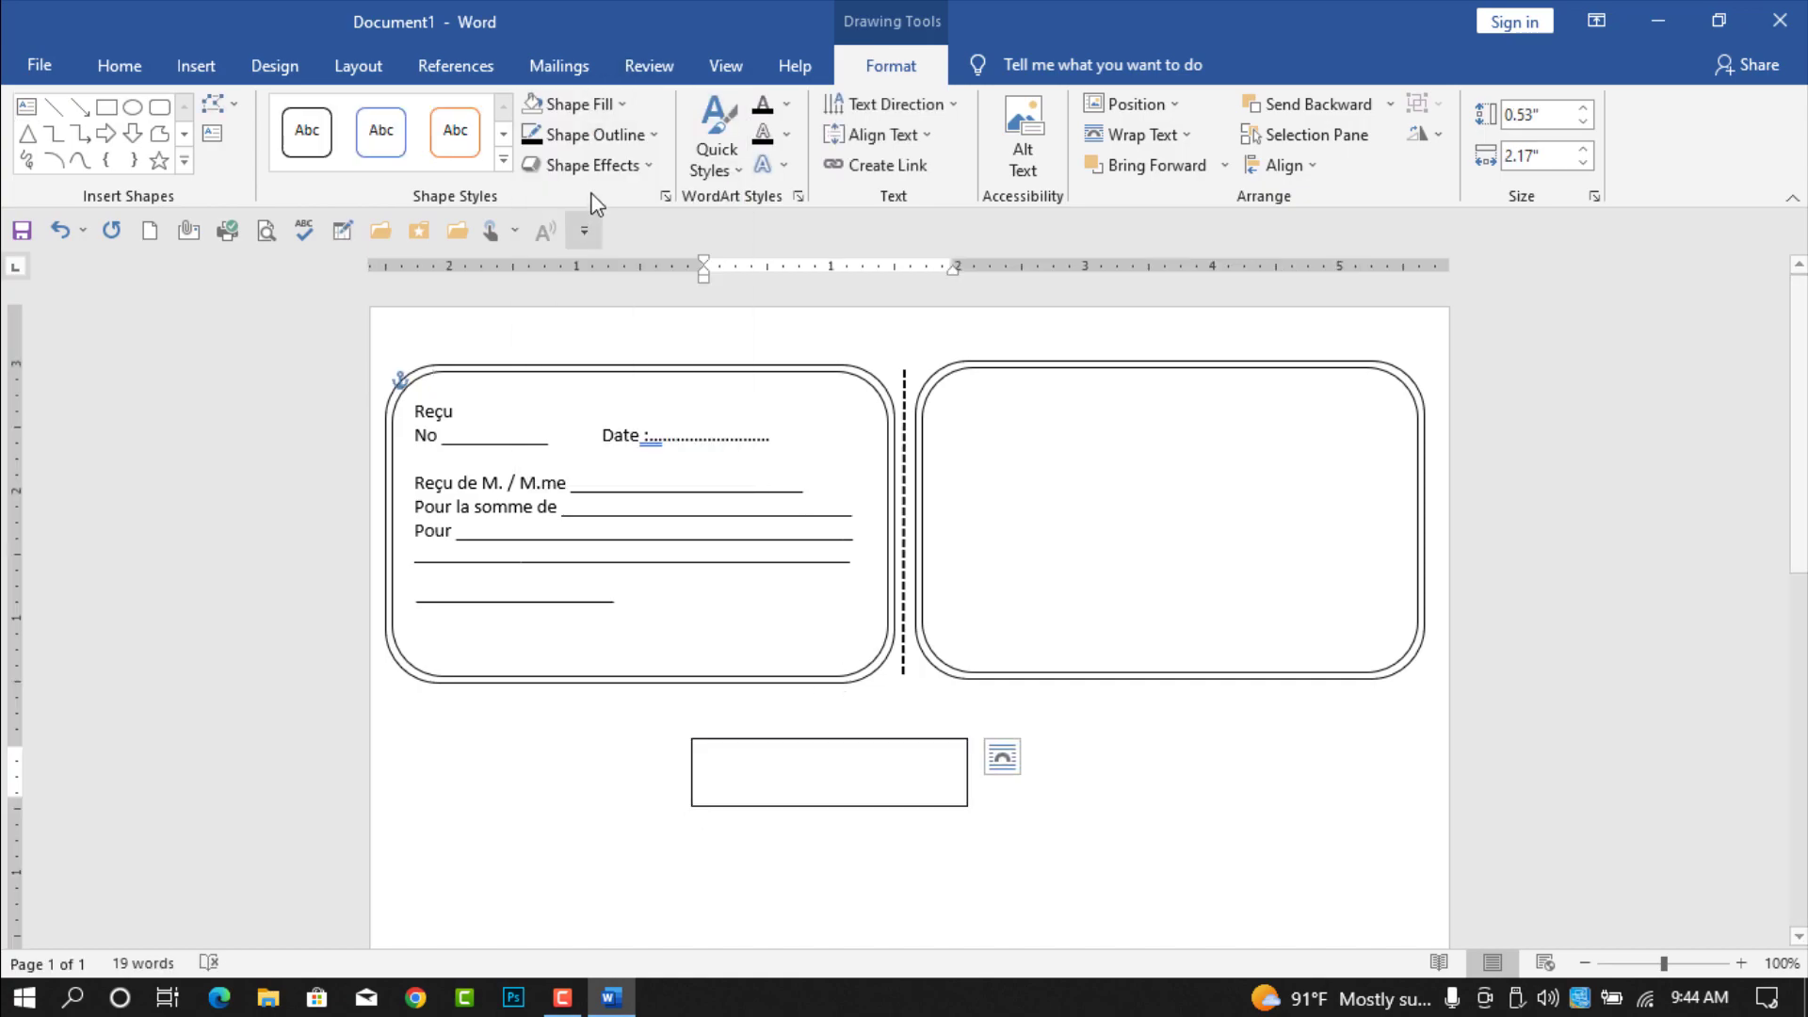
click(623, 136)
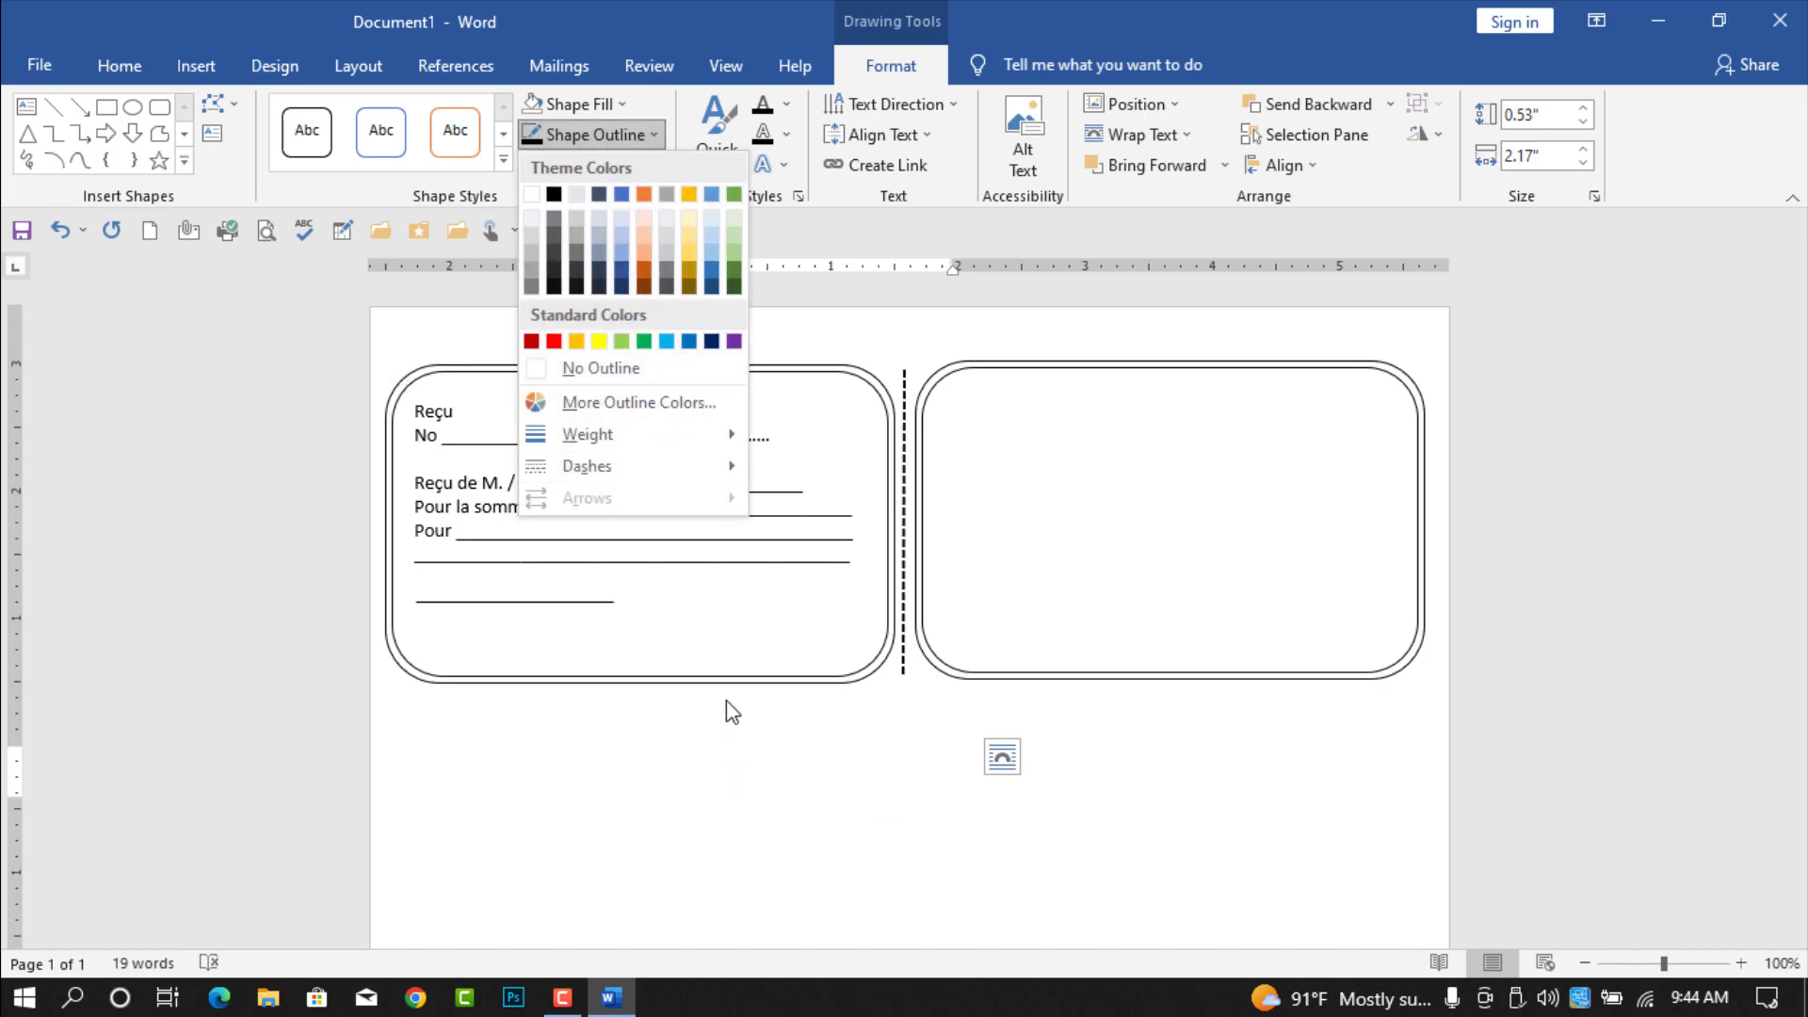
click(553, 194)
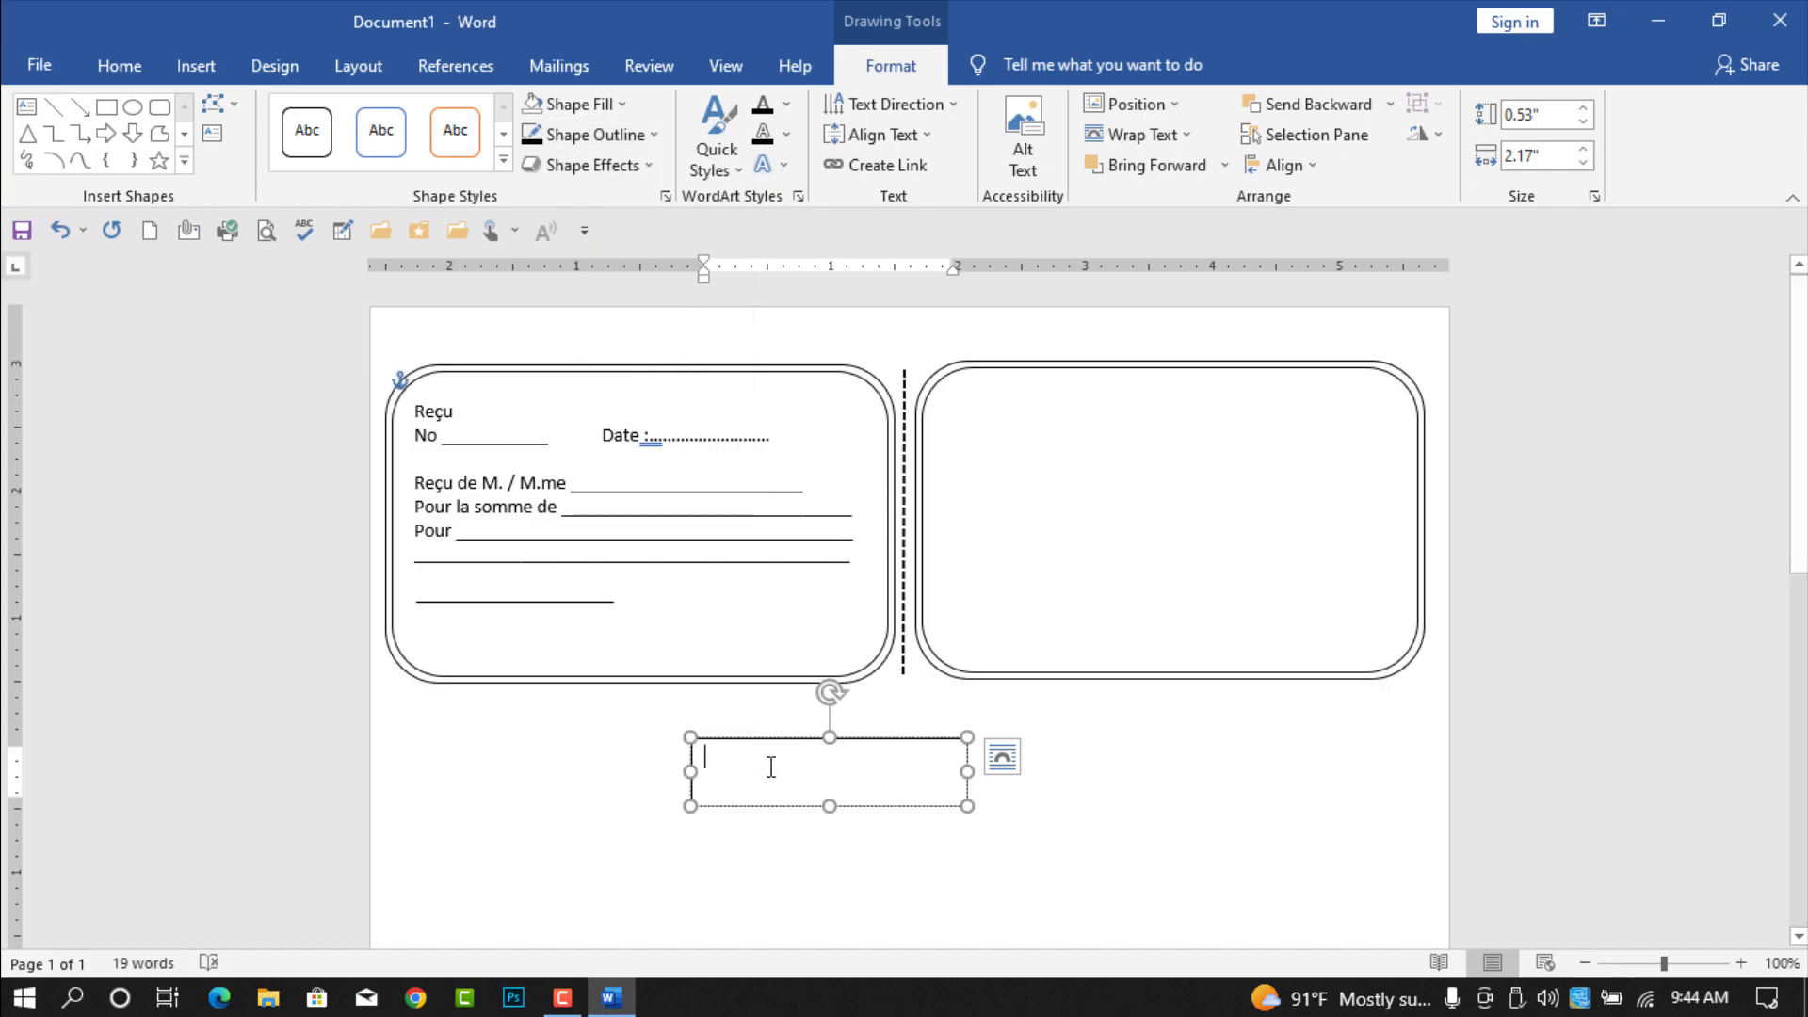
Step: Enter "Signature" in the new text box and move it under the short line in the left frame
text(Signature)
click(783, 808)
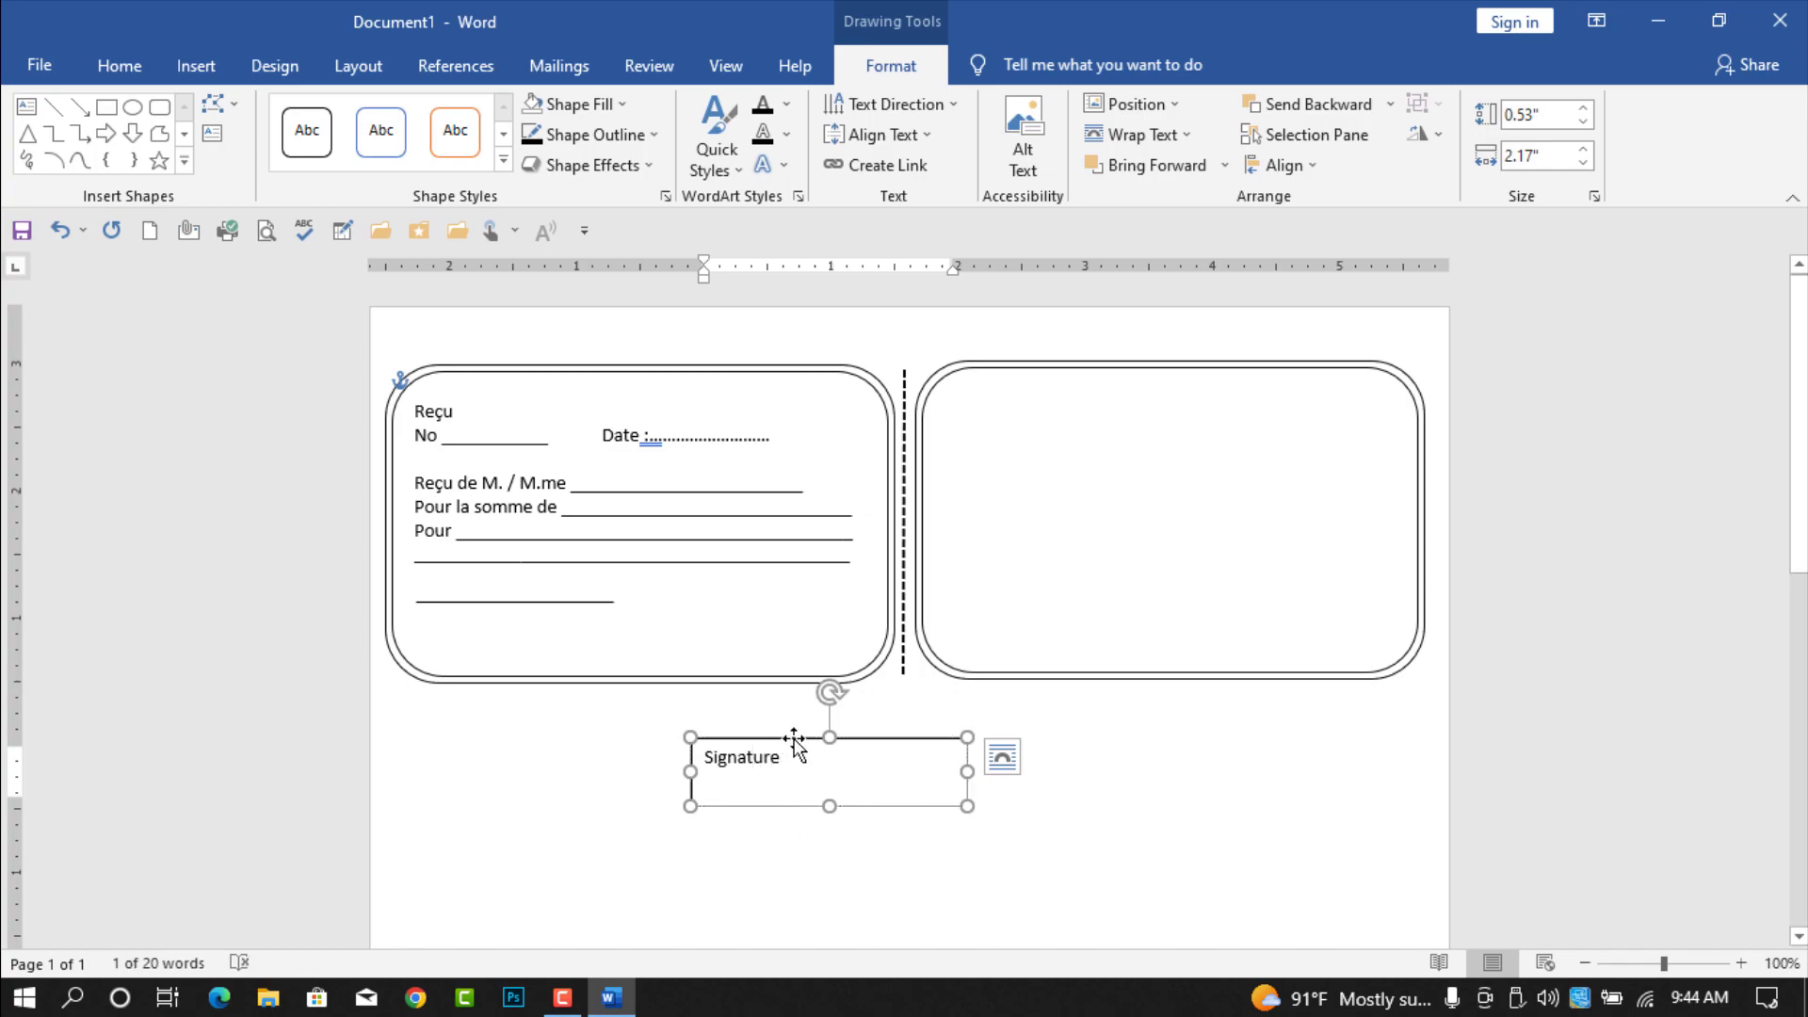
mouse_move(795, 739)
mouse_down()
mouse_move(583, 681)
mouse_move(472, 609)
mouse_move(546, 609)
mouse_up()
Step: Remove the fill of the "Signature" text box and shift it right so its text sits centered under the short line
click(599, 105)
click(600, 339)
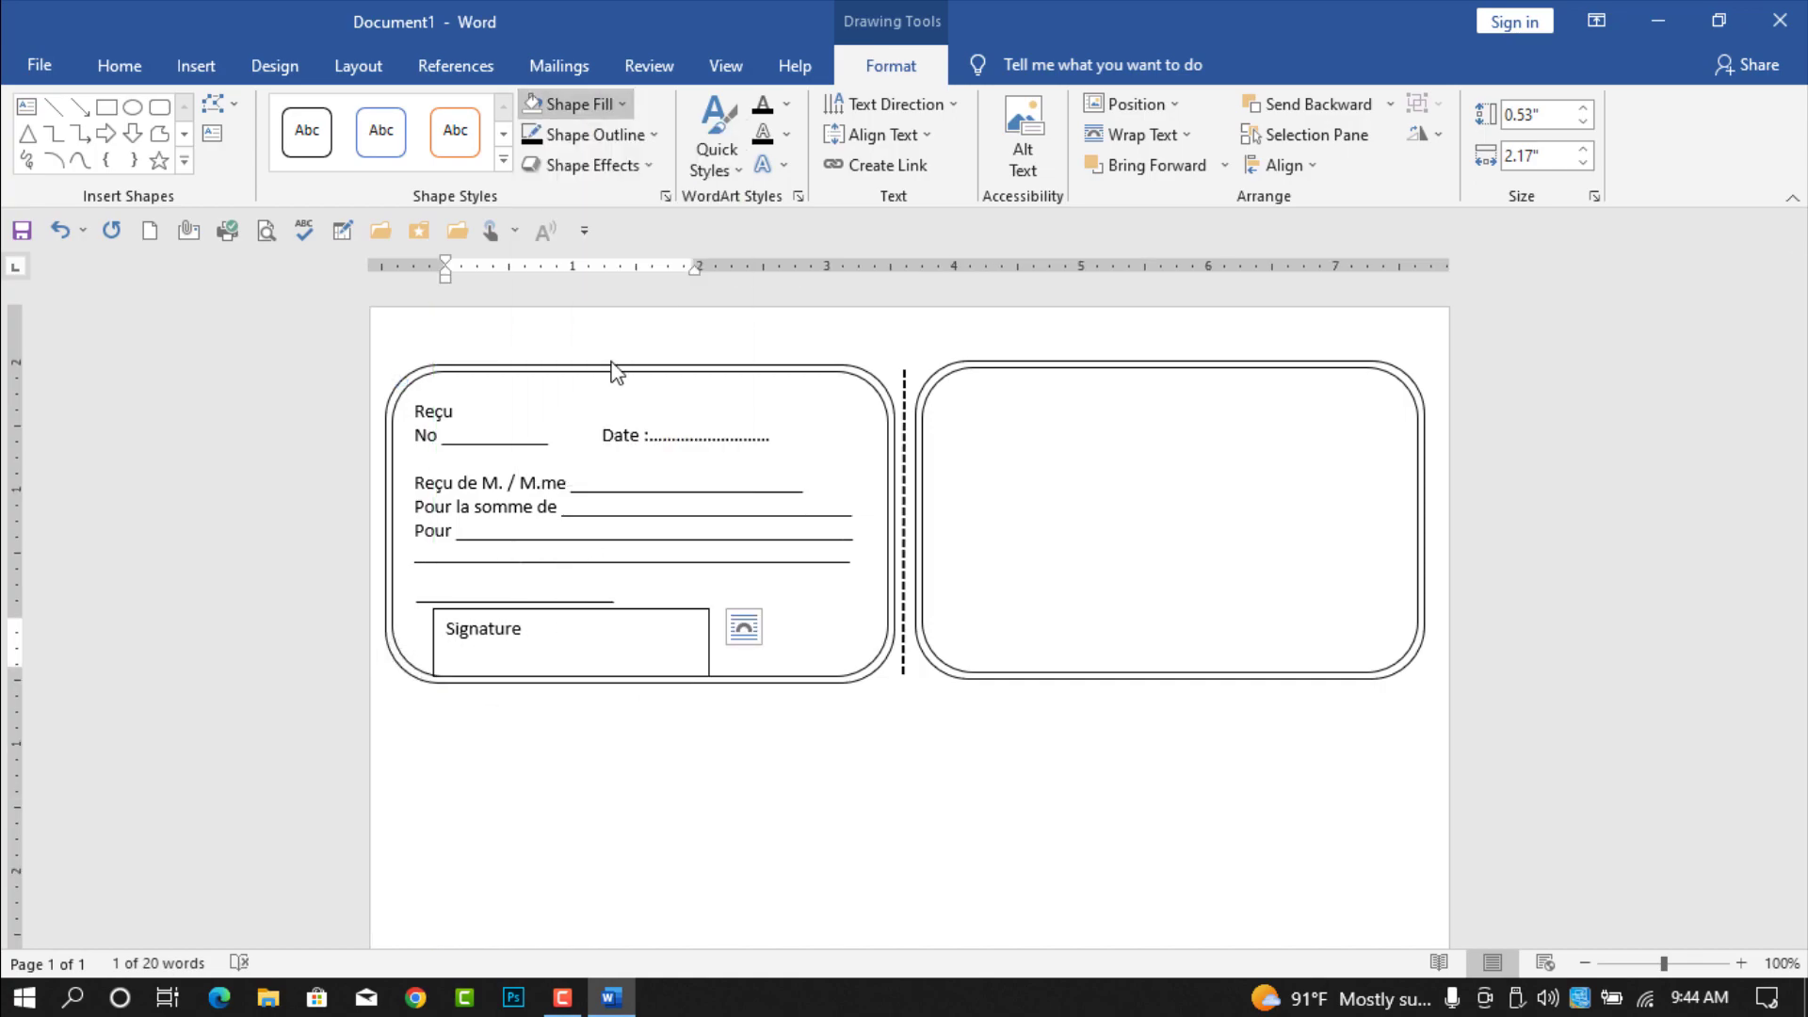
click(629, 676)
key(Right)
key(Right)
key(Right)
key(Right)
key(Right)
key(Right)
key(Right)
key(Right)
key(Right)
key(Right)
key(Right)
key(Right)
key(Right)
key(Right)
key(Right)
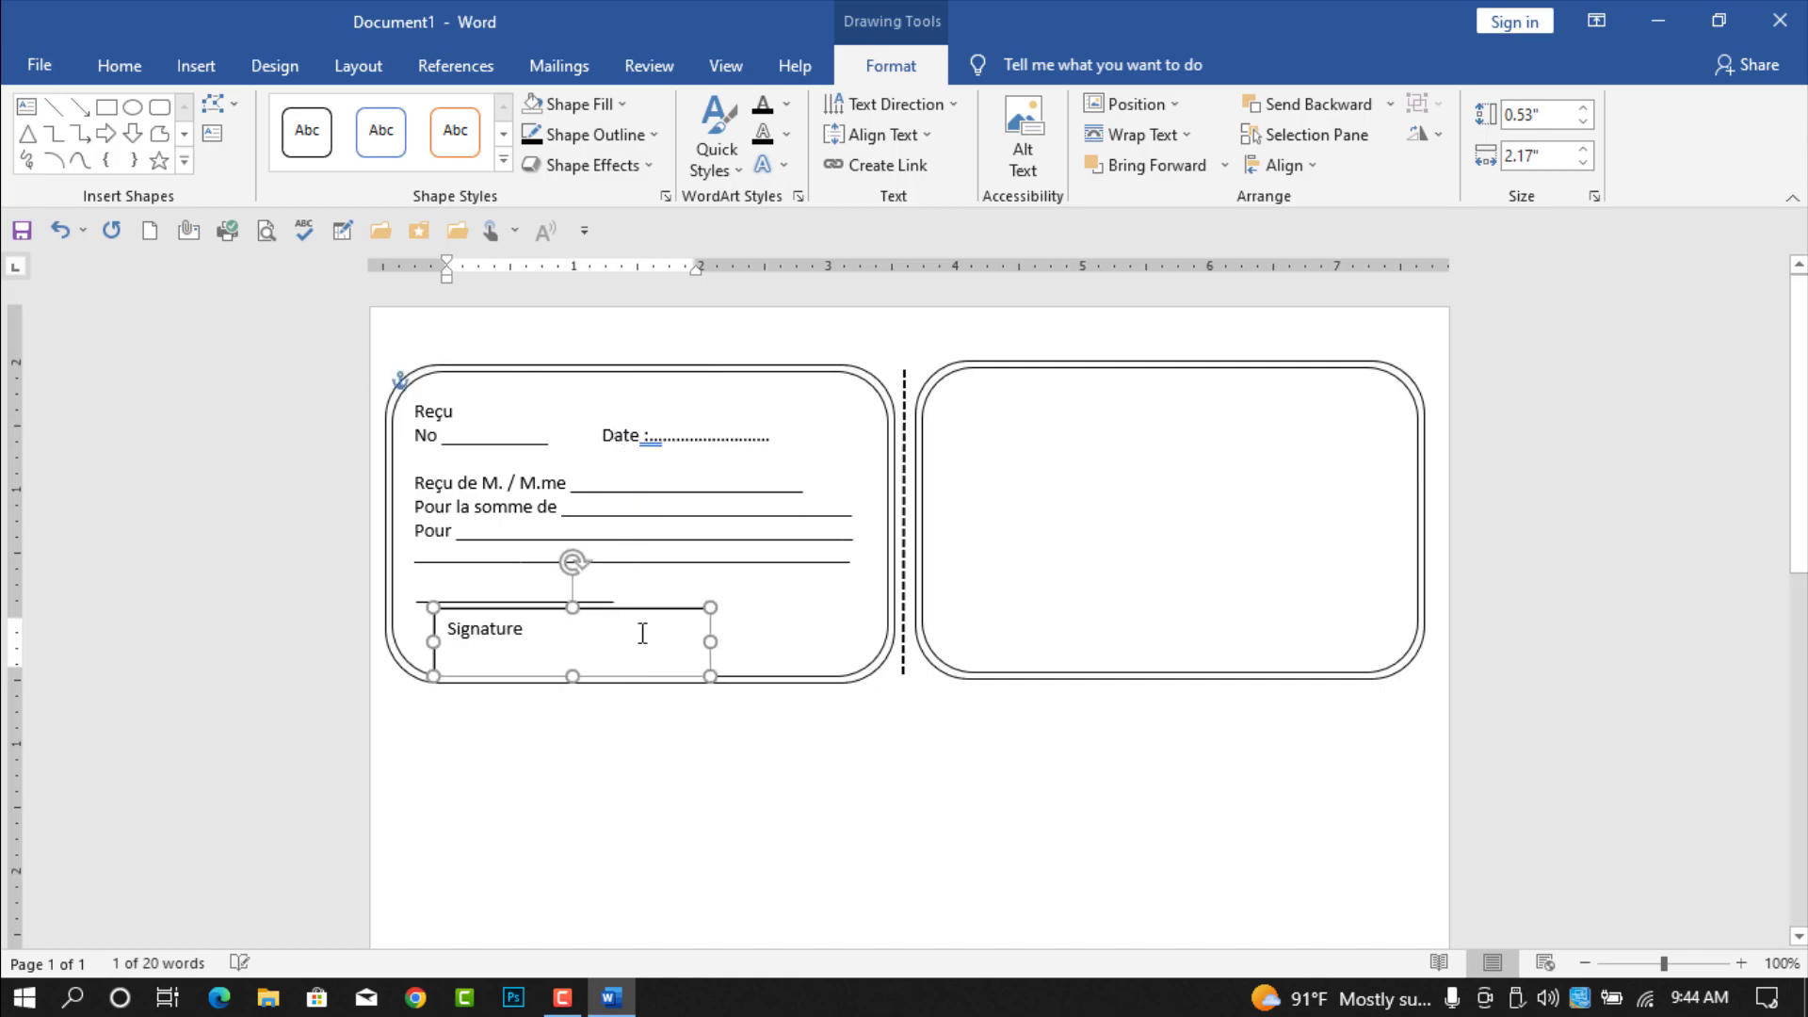
key(Right)
key(Right)
key(Right)
key(Right)
key(Right)
key(Right)
key(Right)
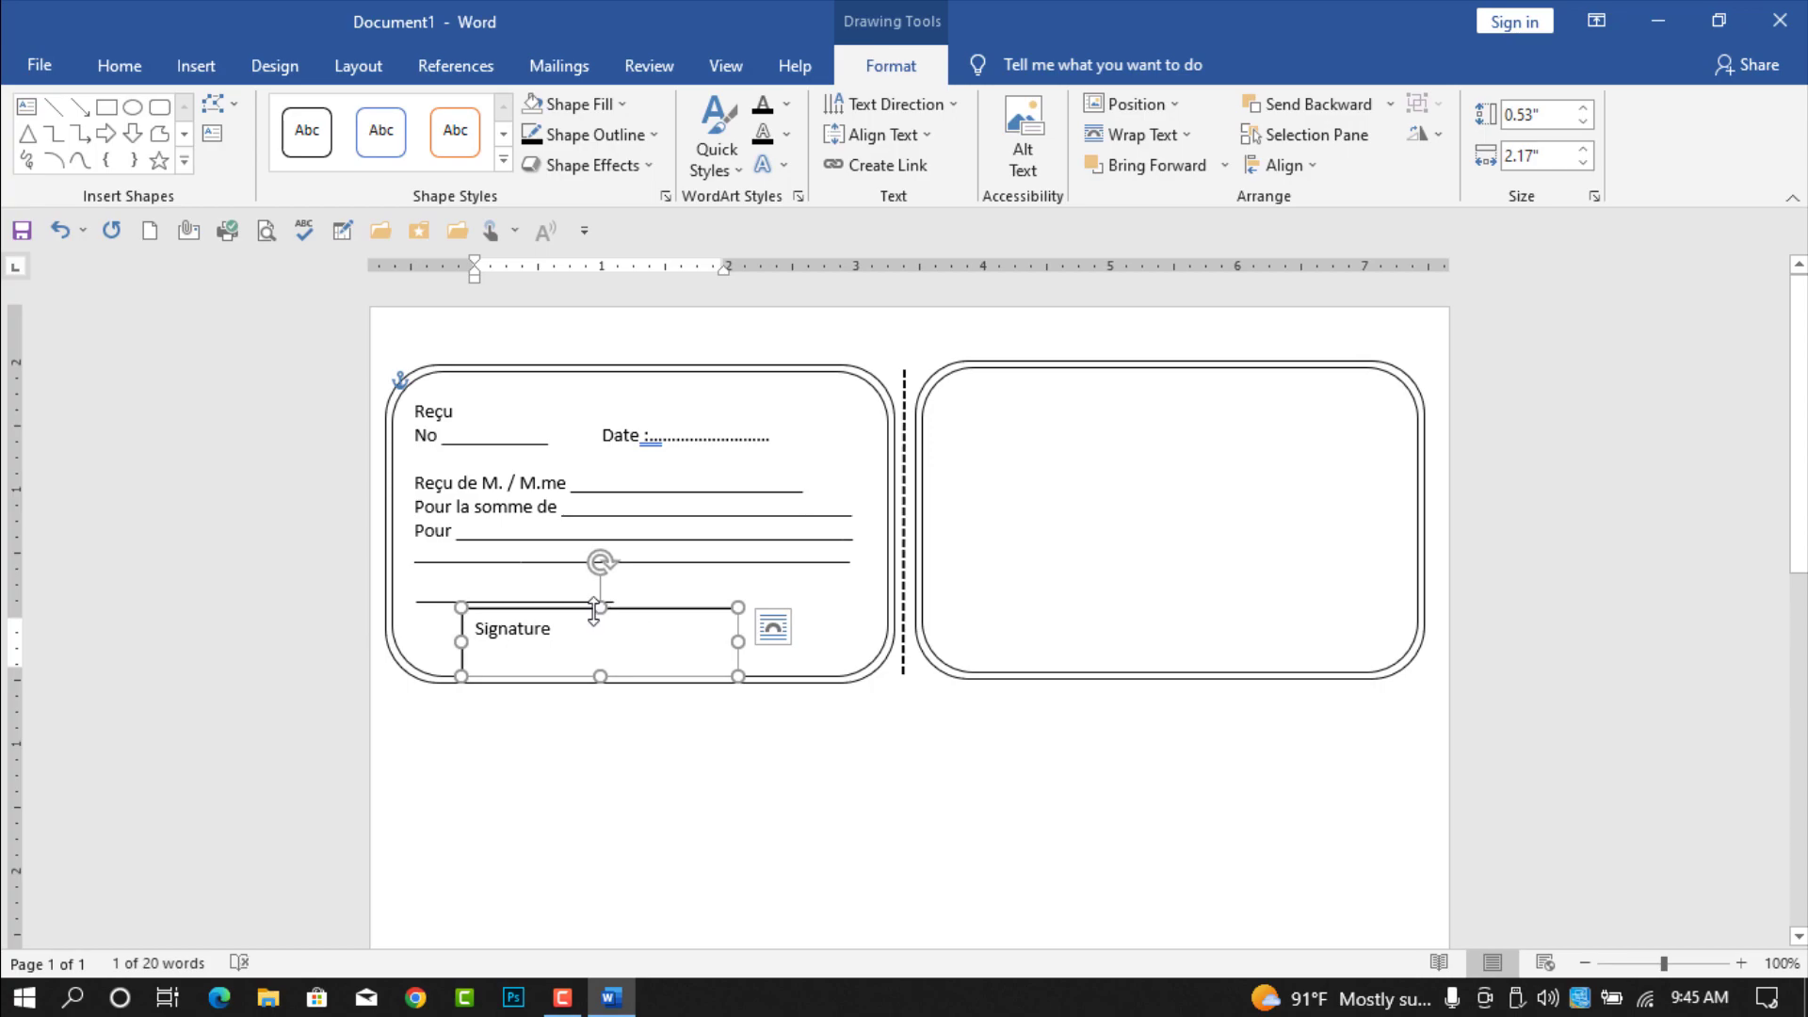
Step: Group the main receipt text box with the "Signature" text box
click(788, 391)
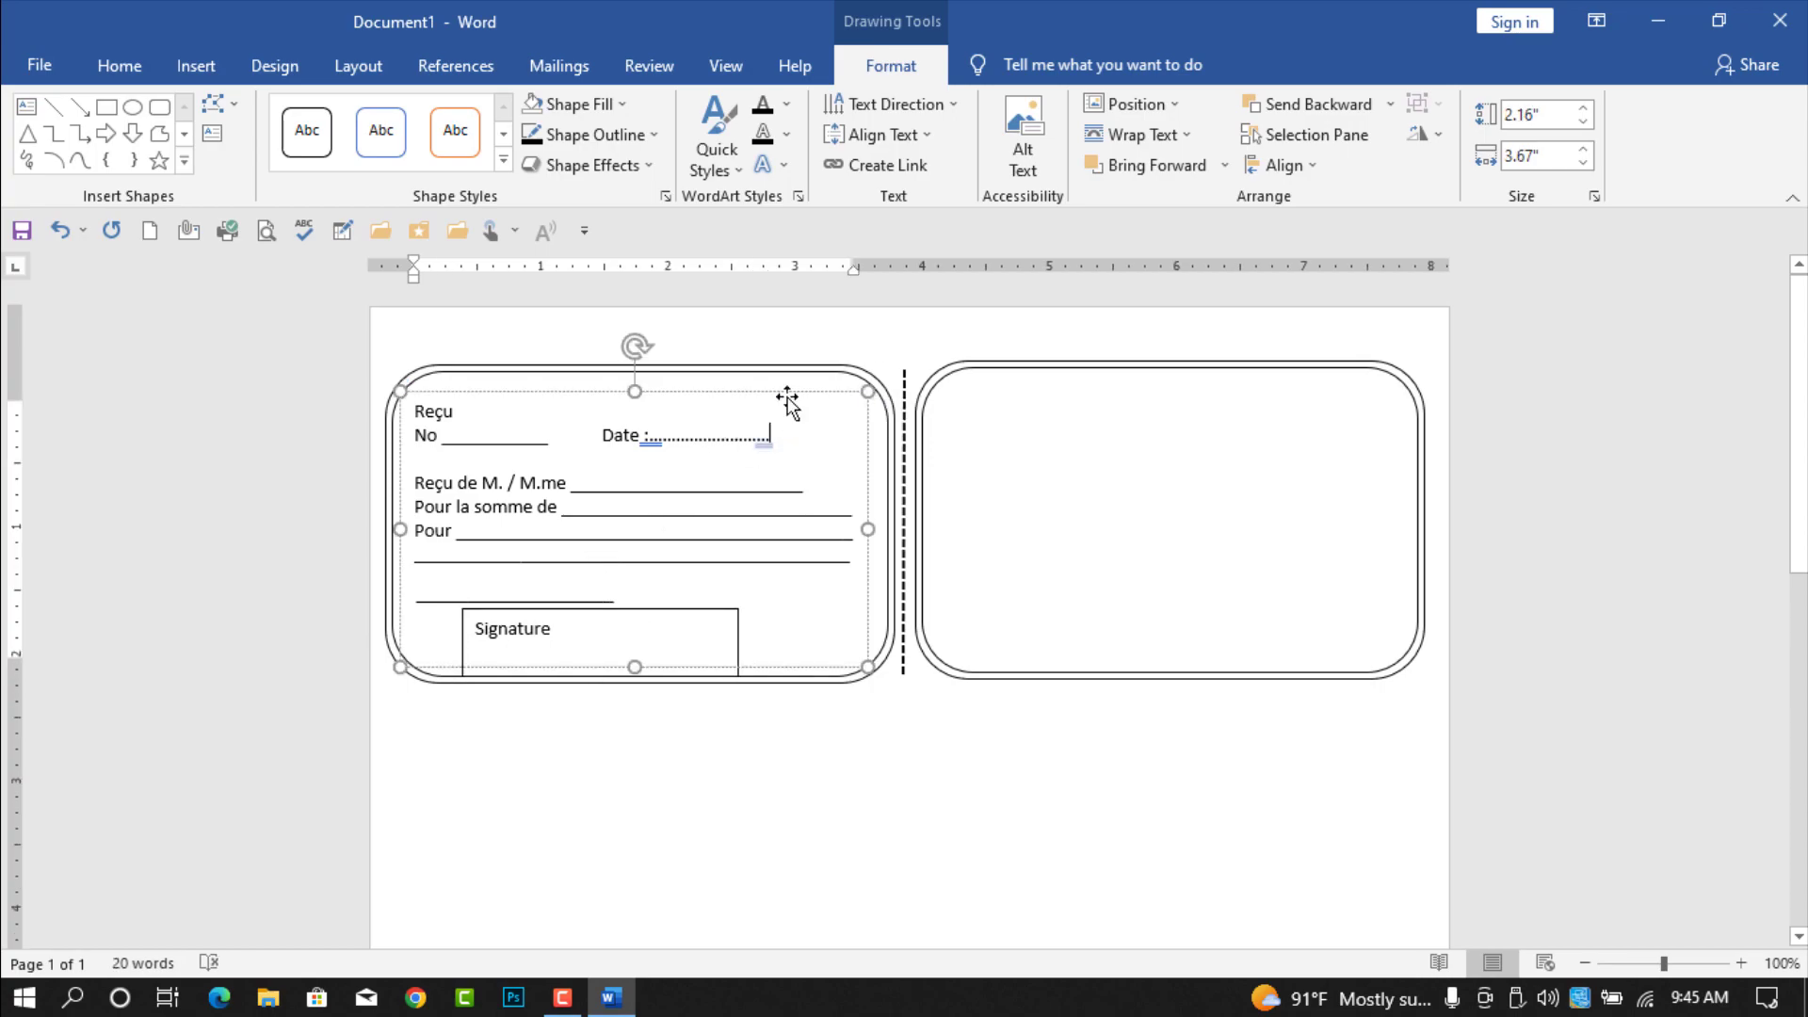
shift+click(699, 612)
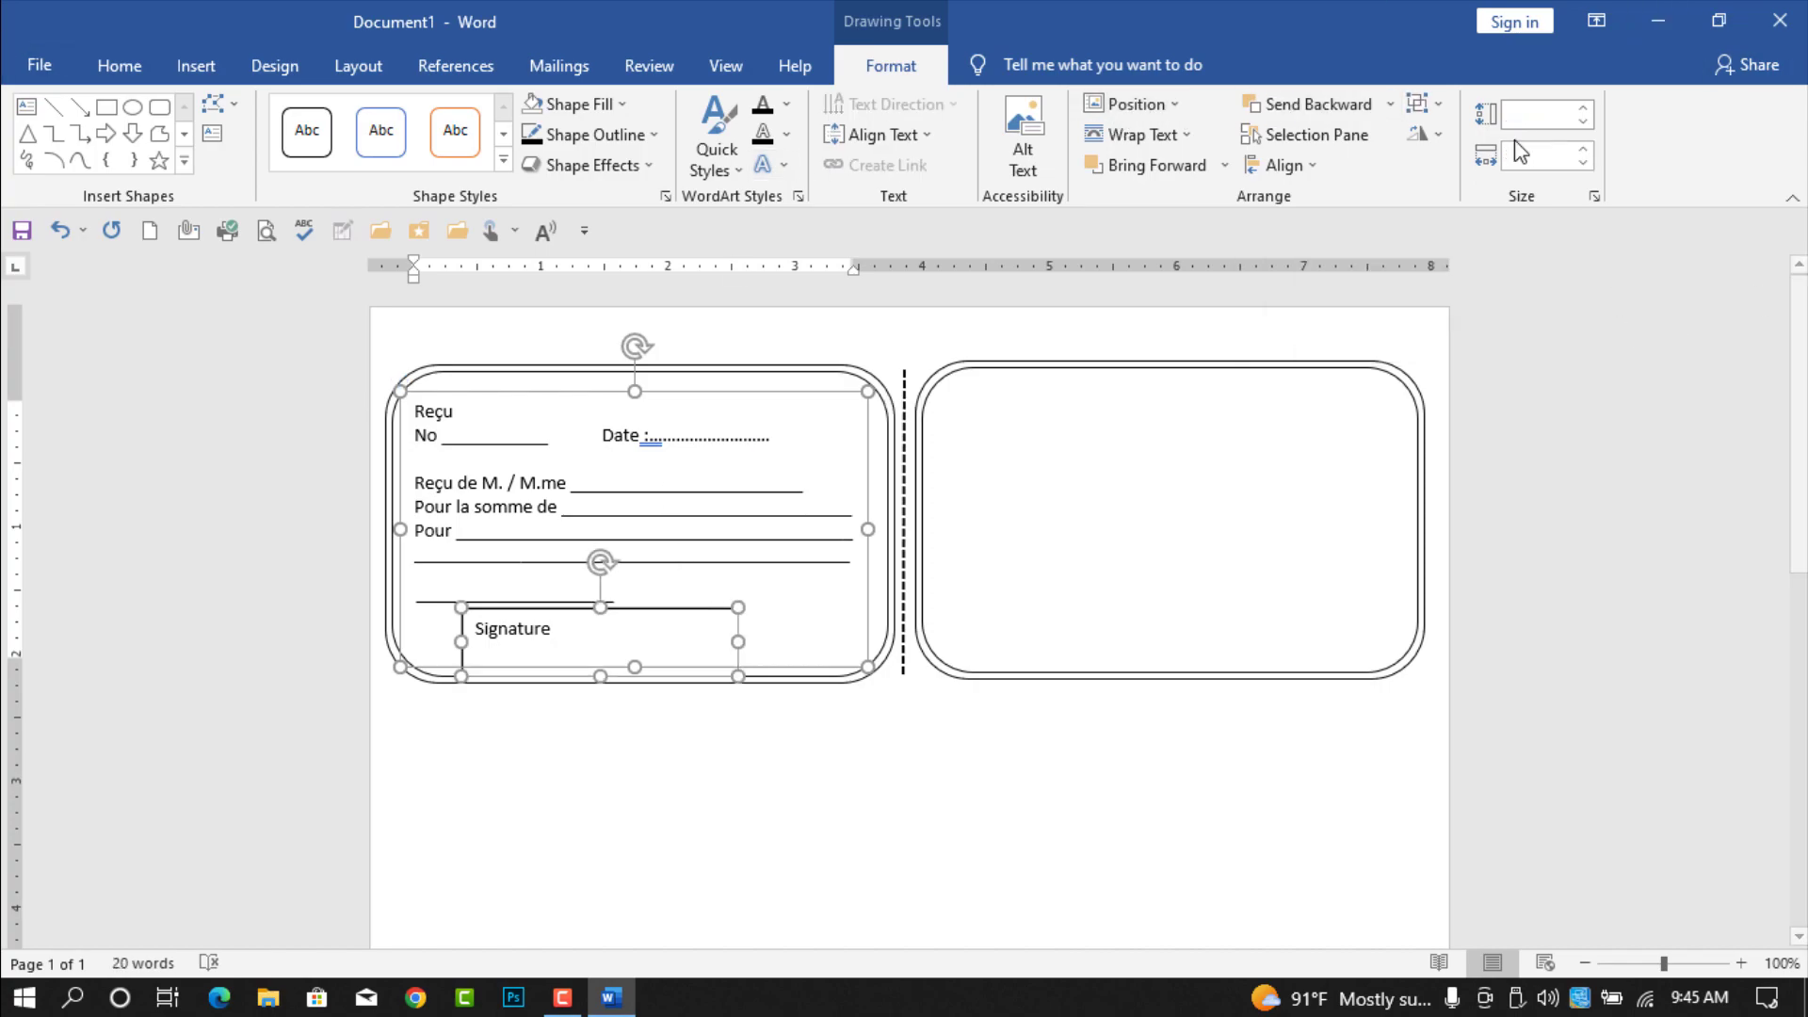
click(1424, 104)
click(1455, 140)
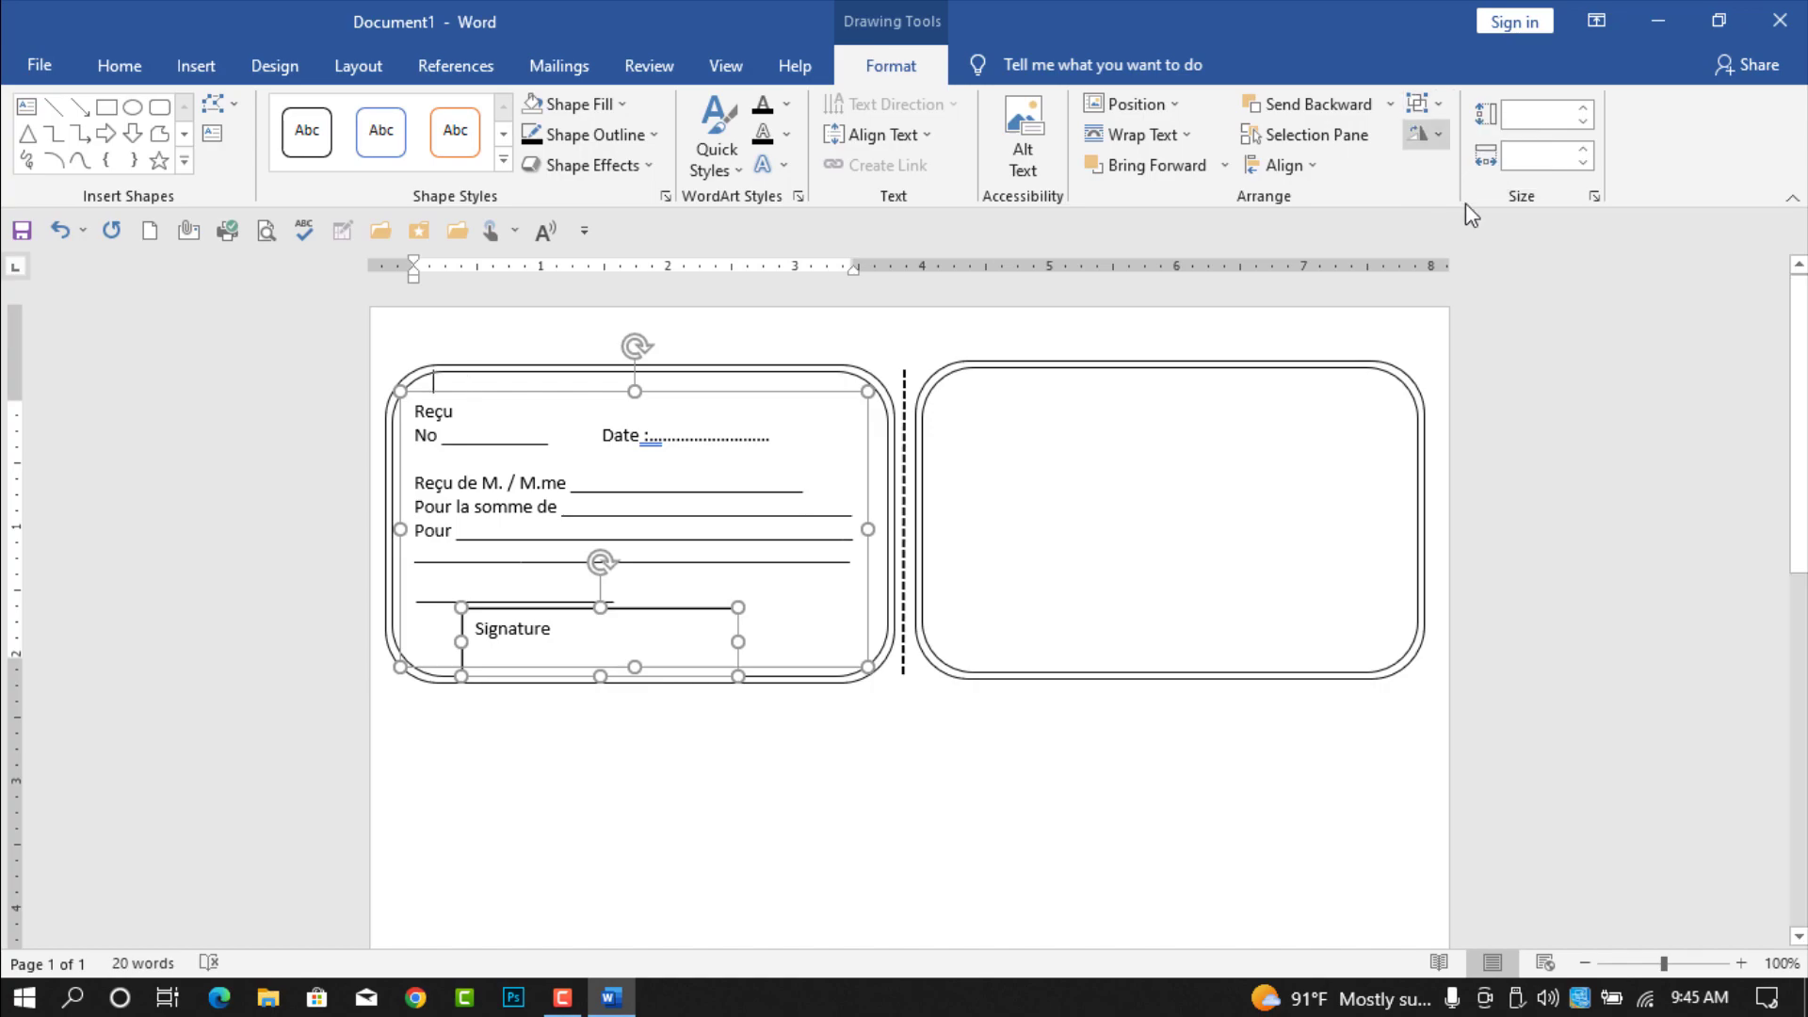
Step: Remove the outline of the "Signature" text box within the group and deselect it
click(699, 605)
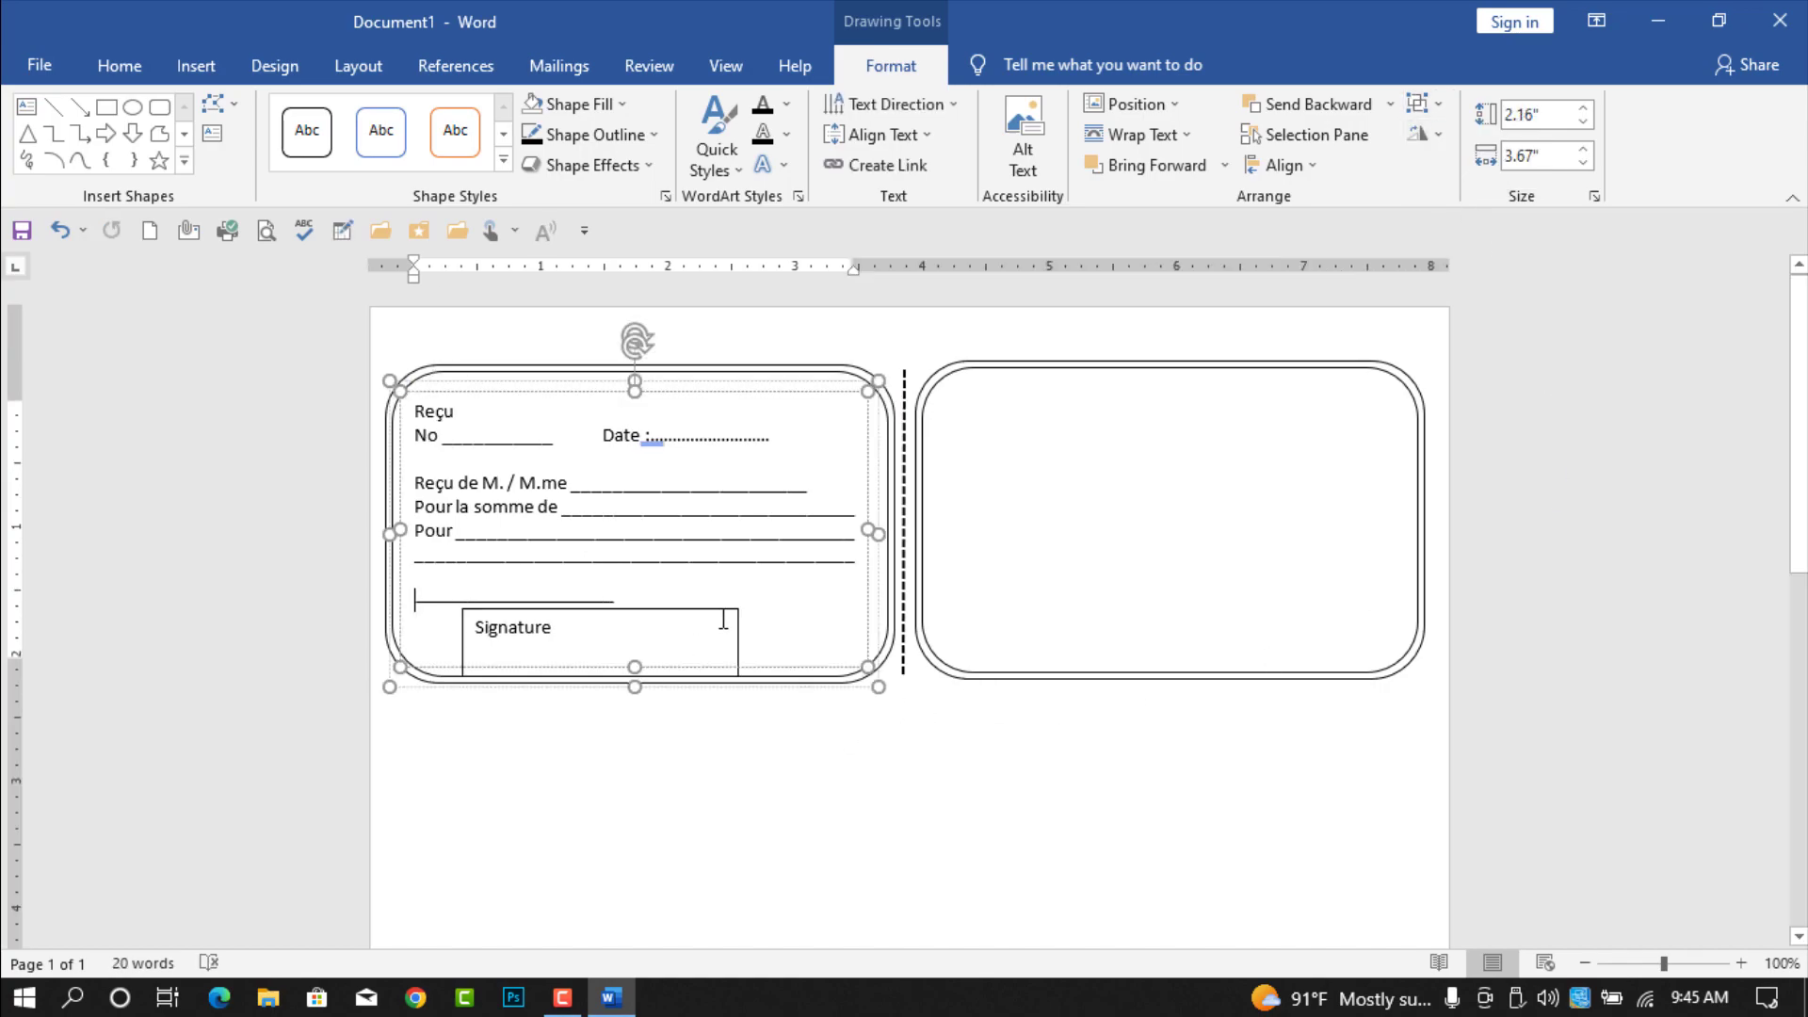
click(707, 645)
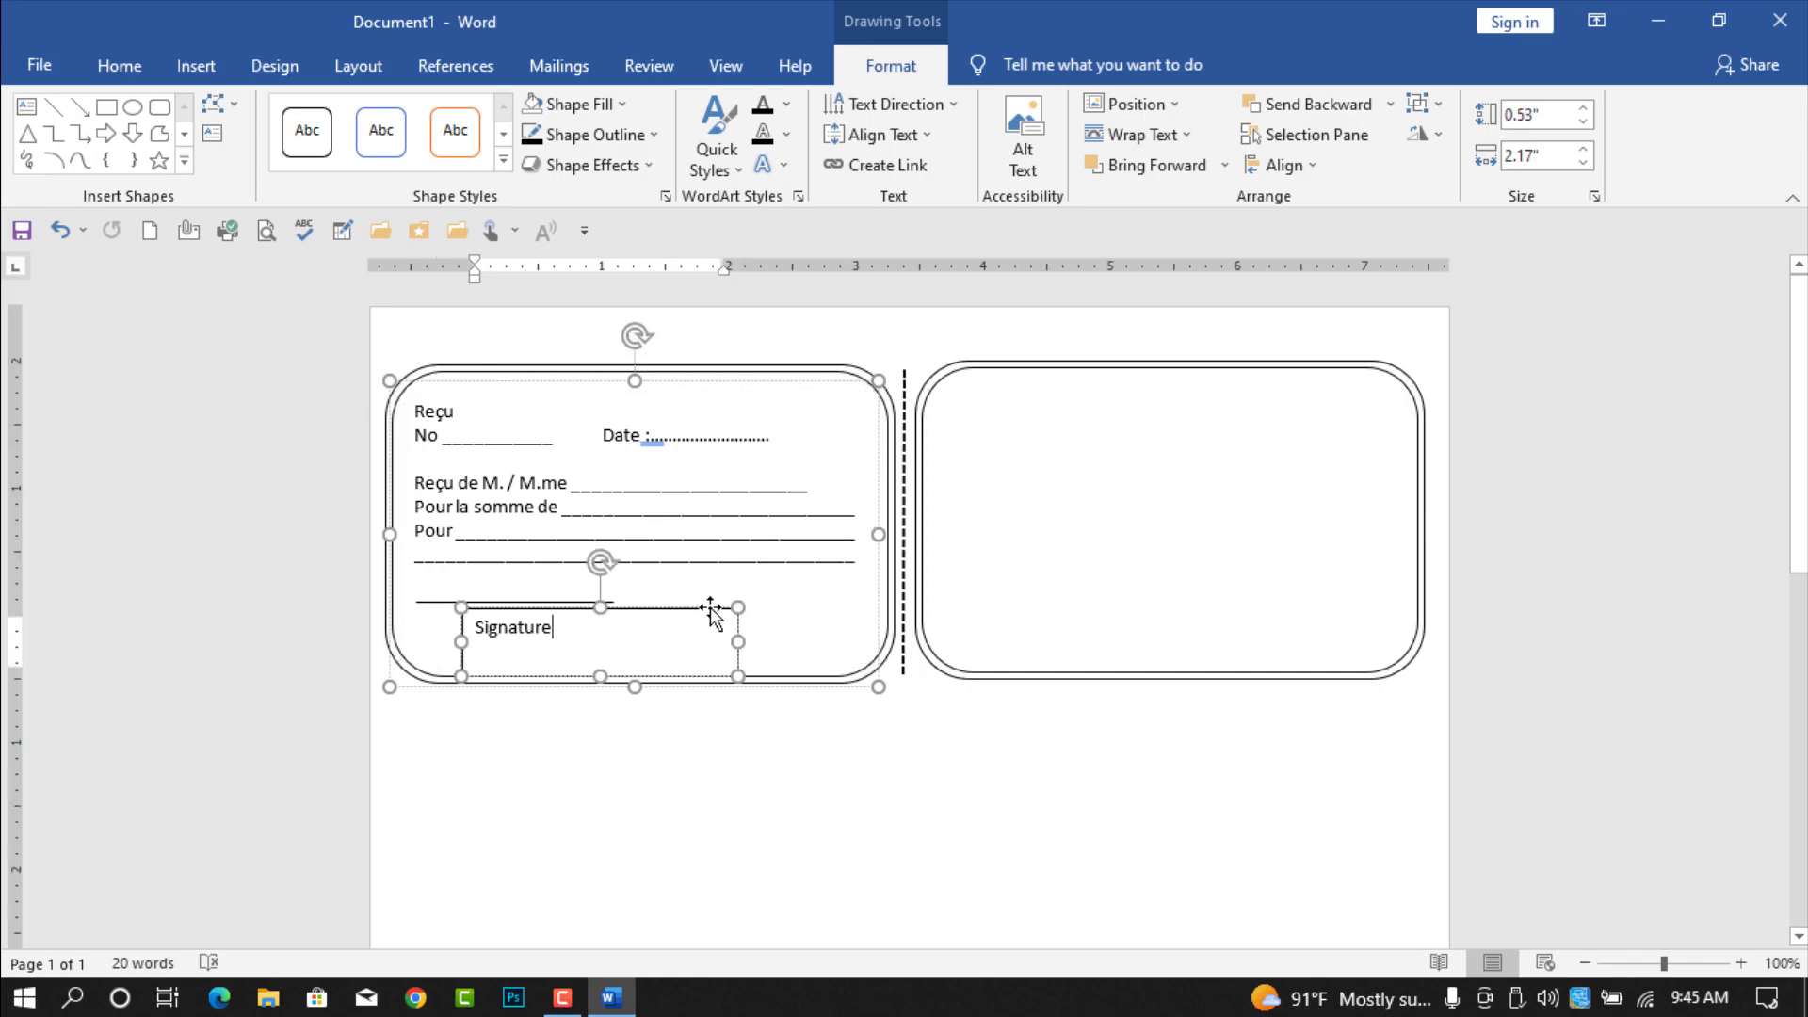
click(599, 132)
click(653, 384)
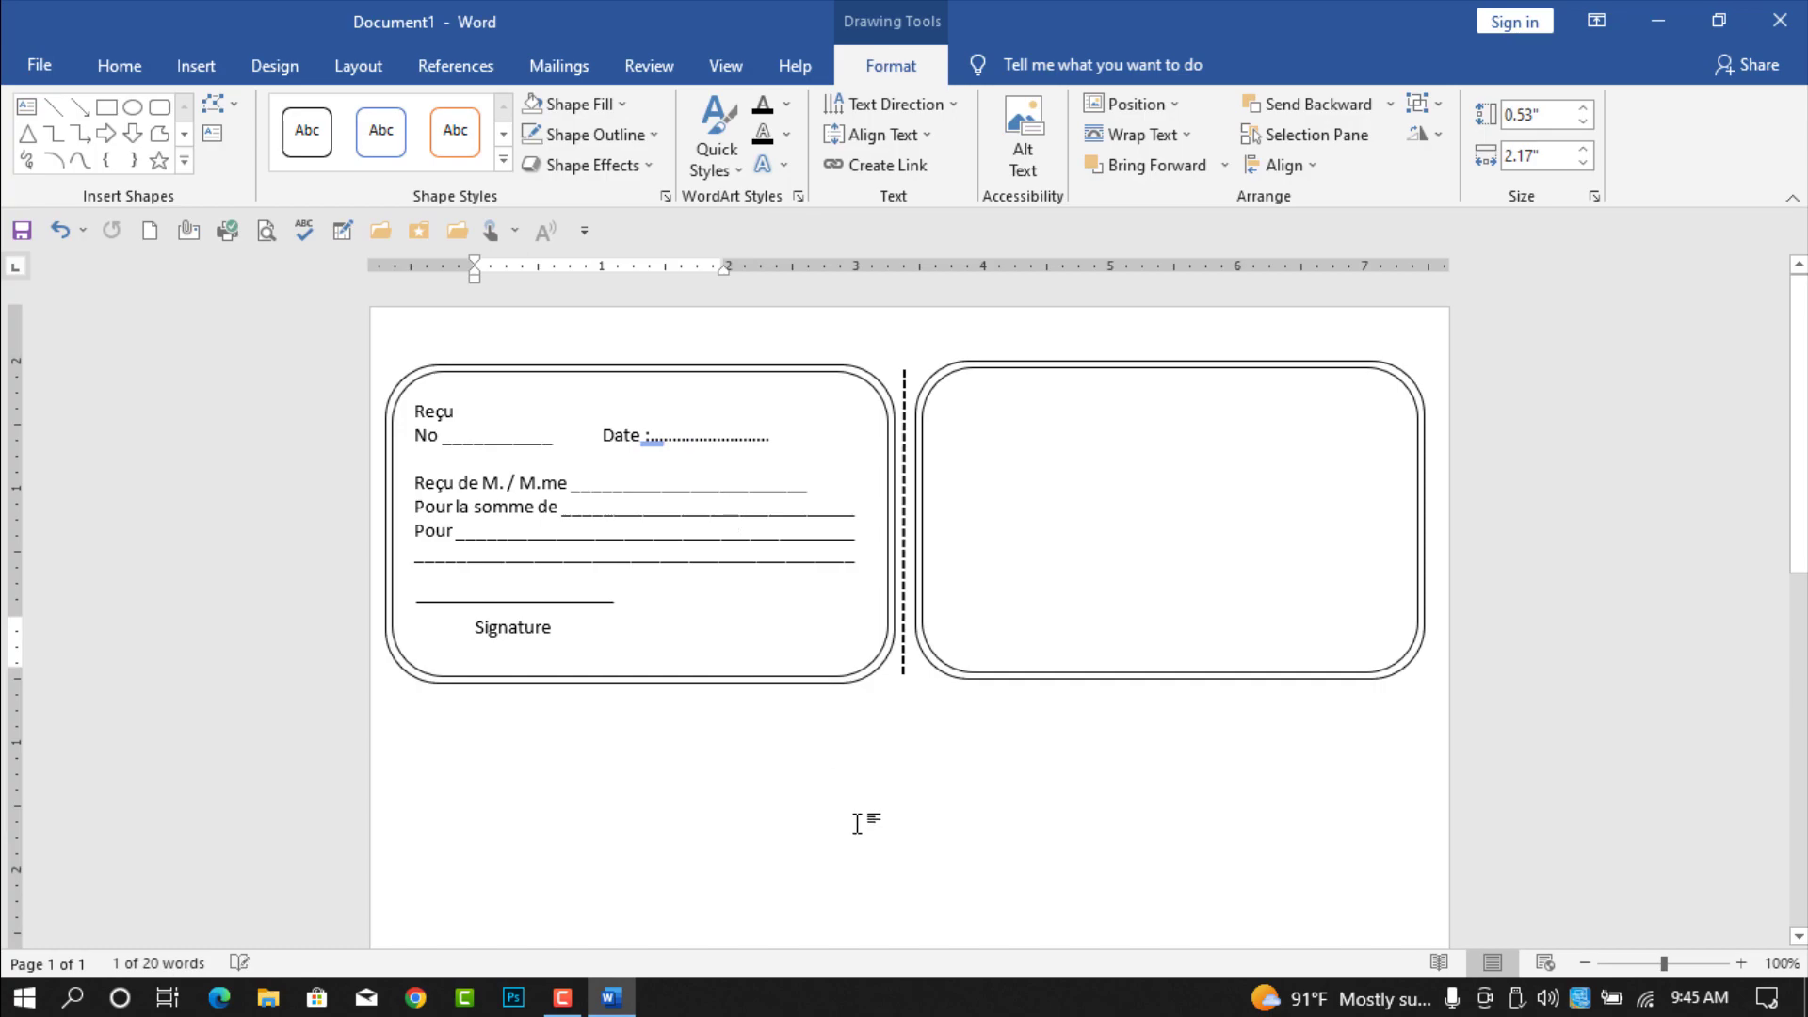
click(855, 815)
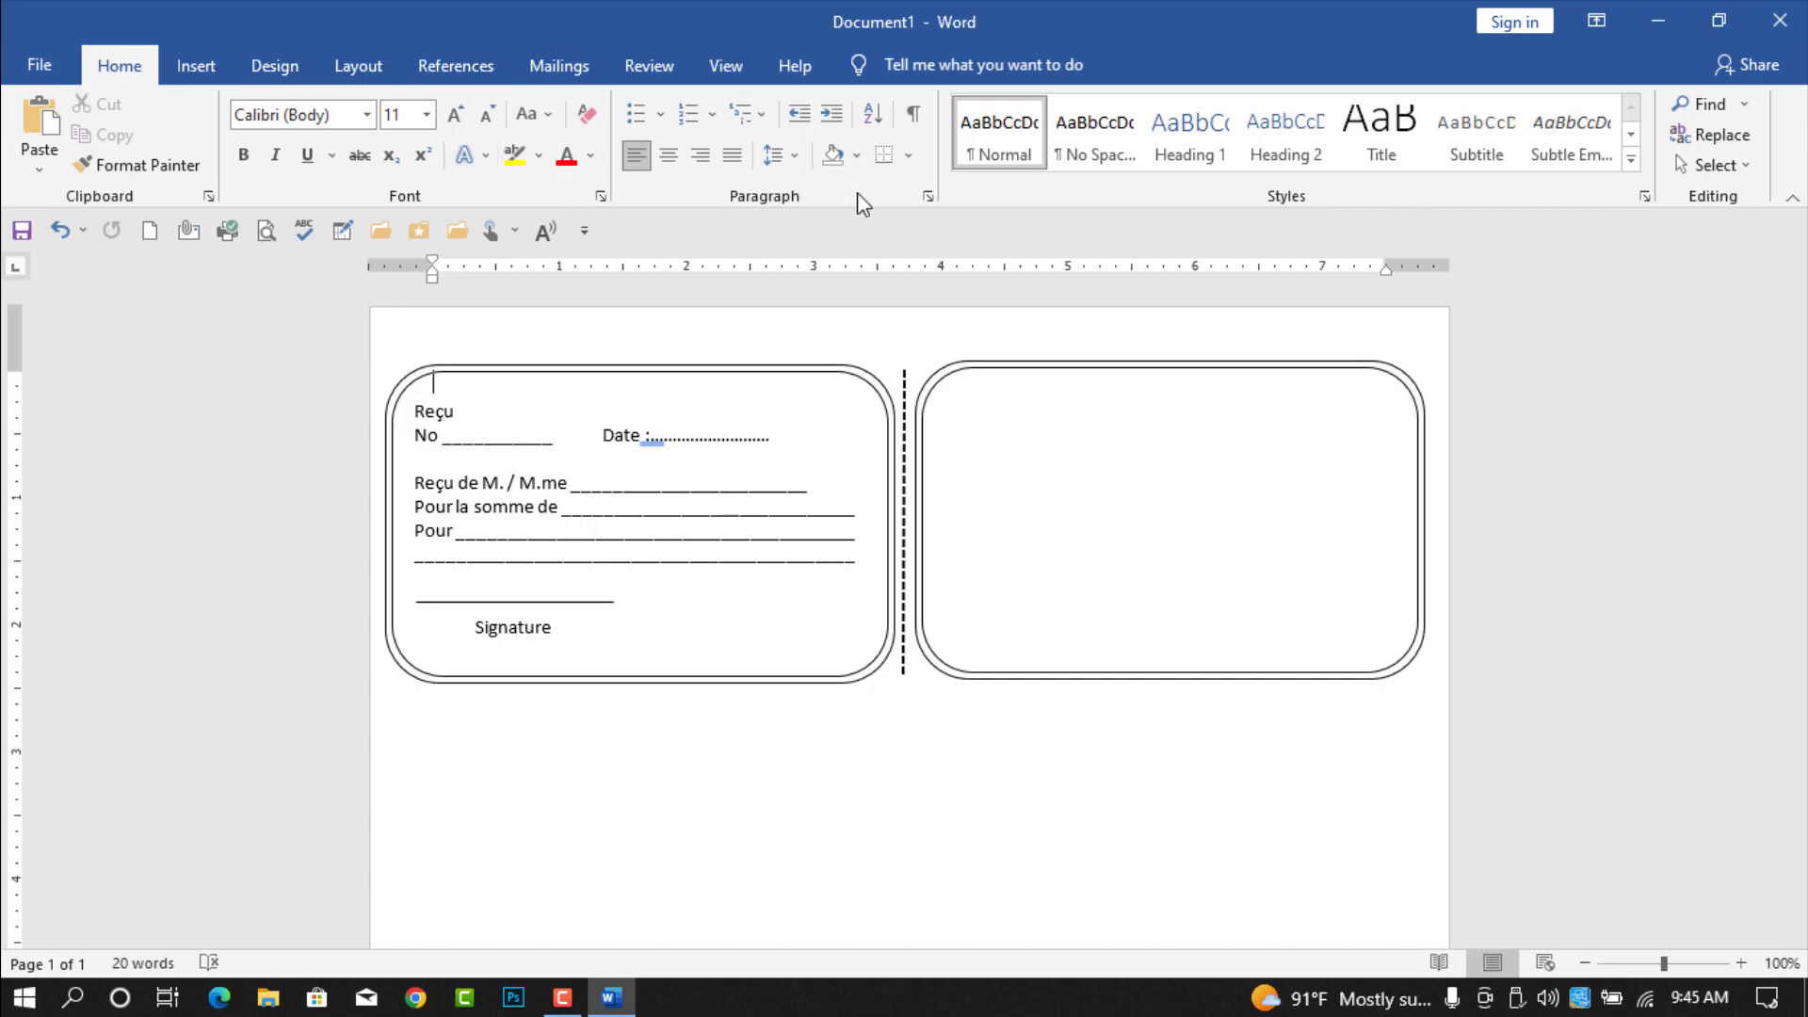
Step: Draw a text box about 0.54" high and 1.73" wide beside the signature line, in the left frame's lower right area
click(196, 65)
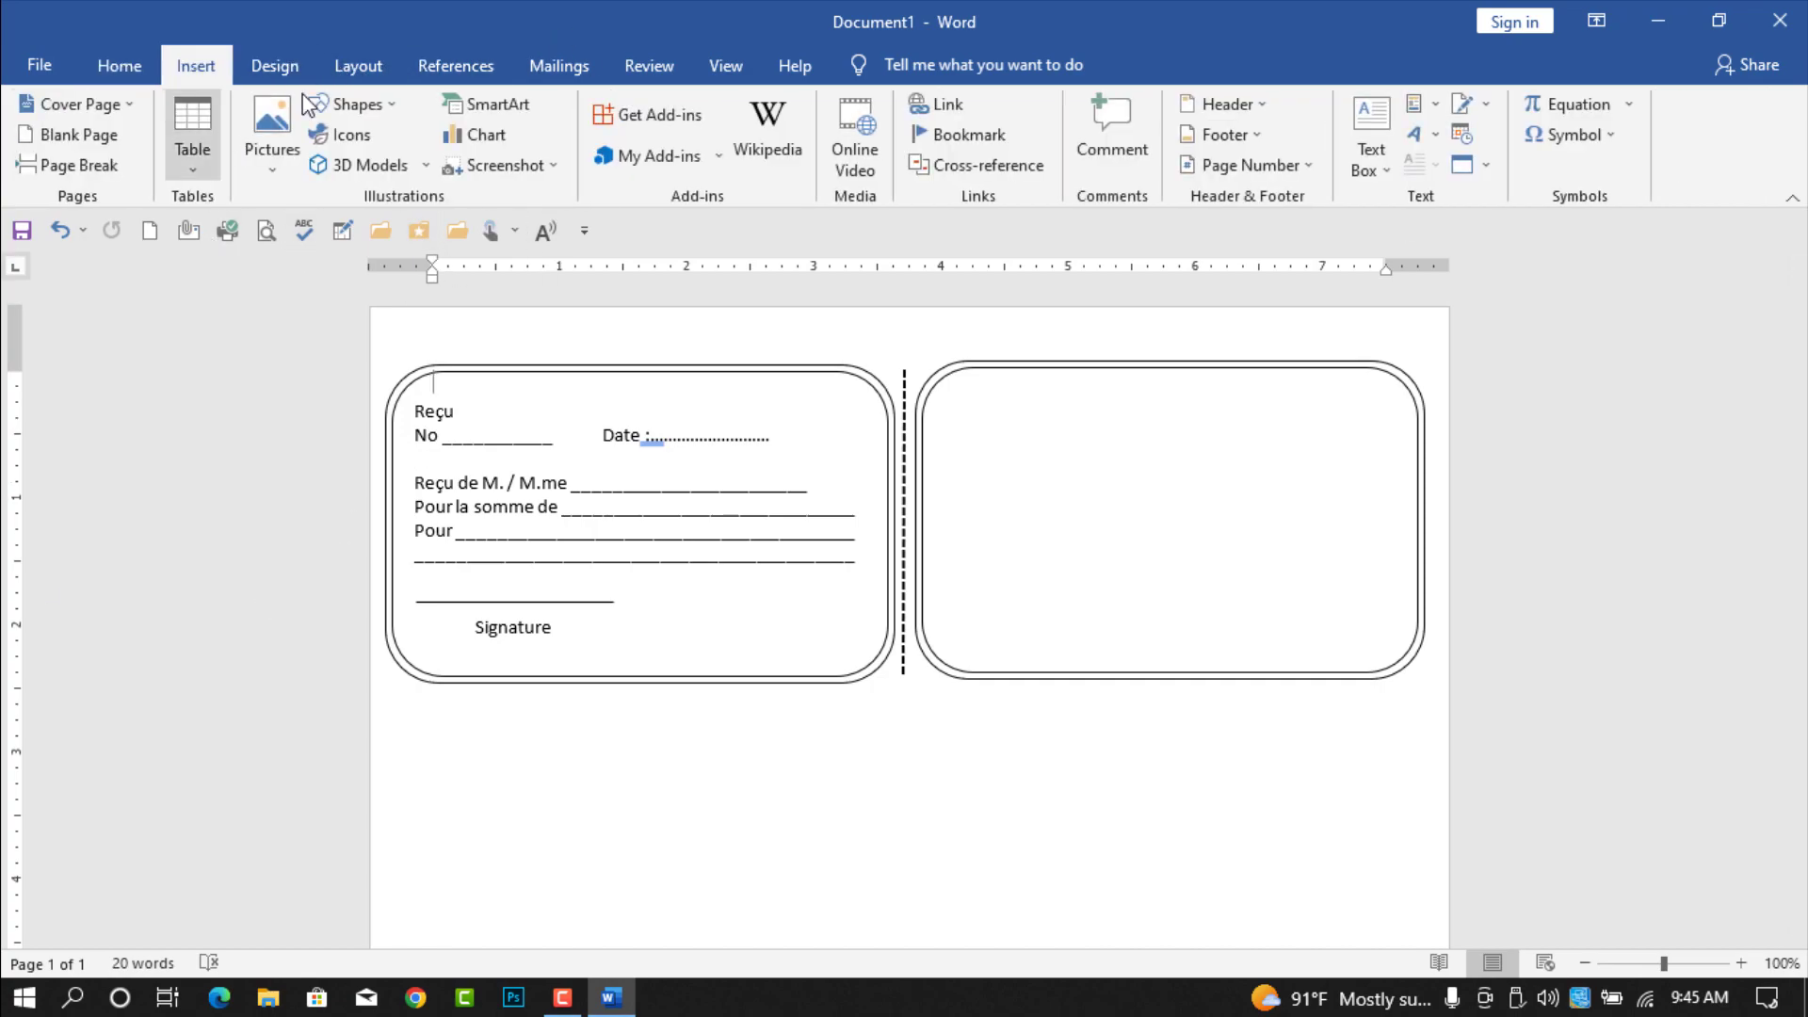
click(376, 102)
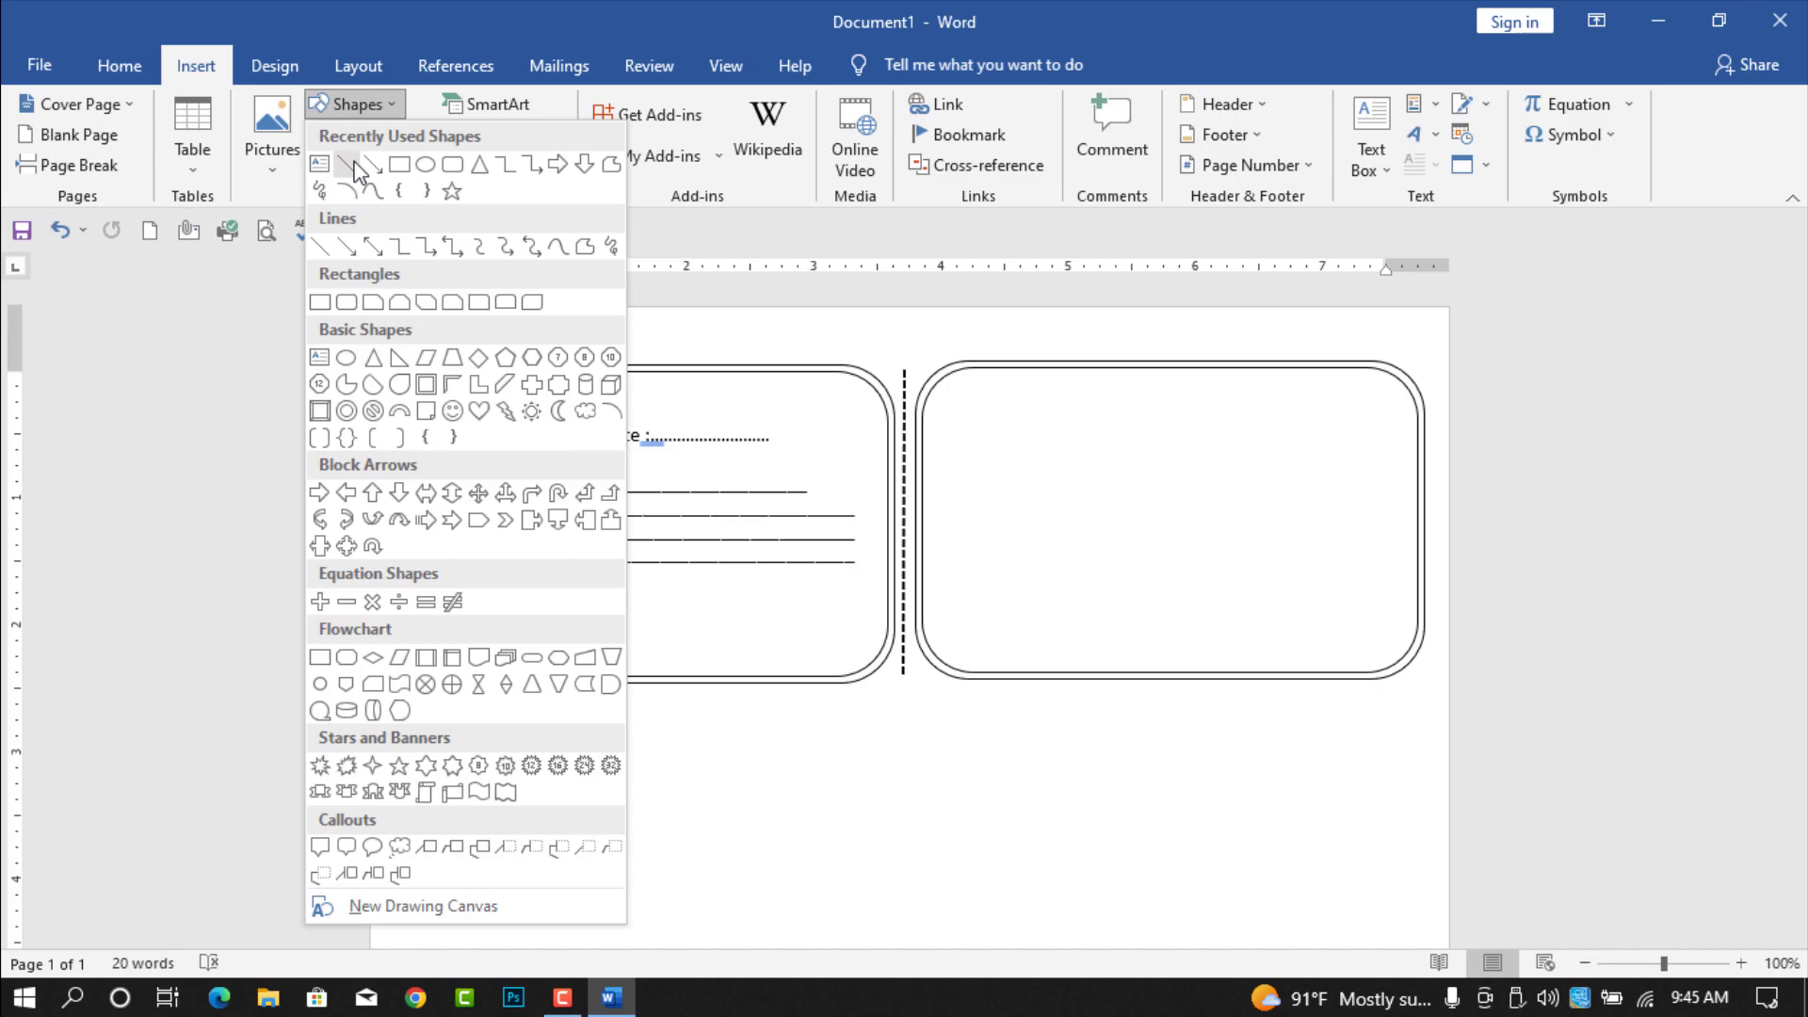
click(320, 163)
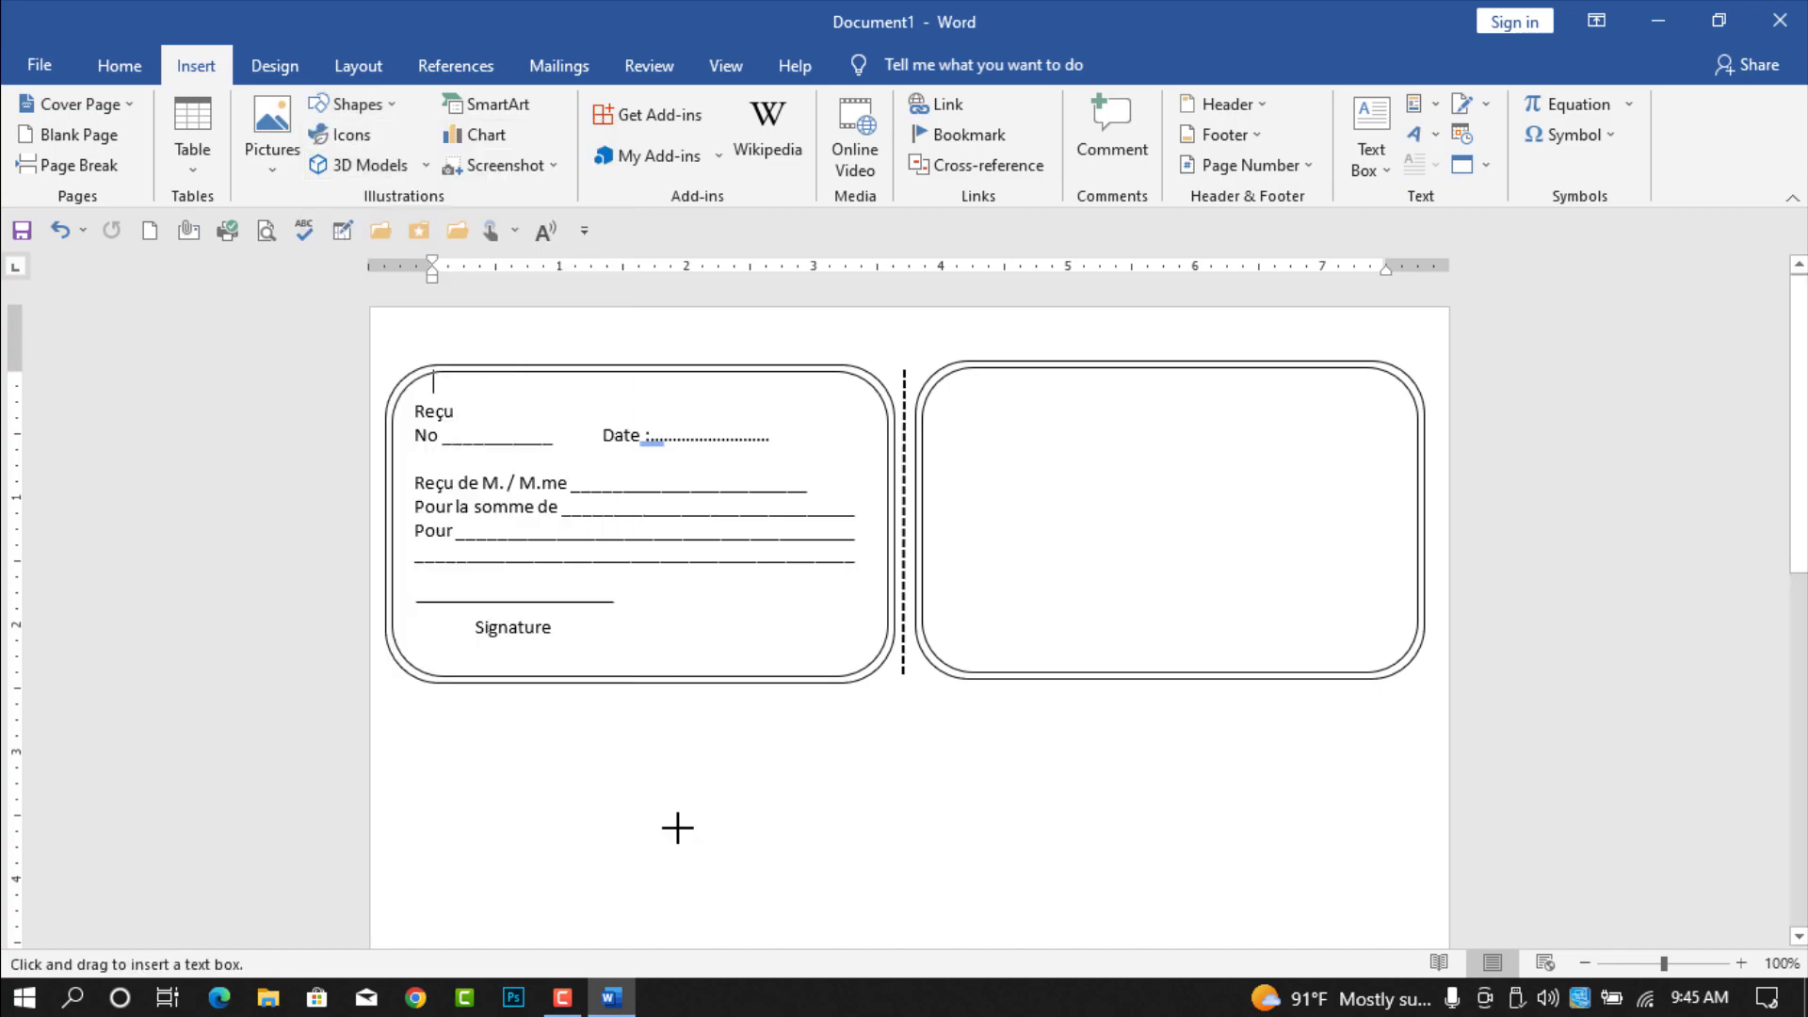
drag(645, 585, 865, 654)
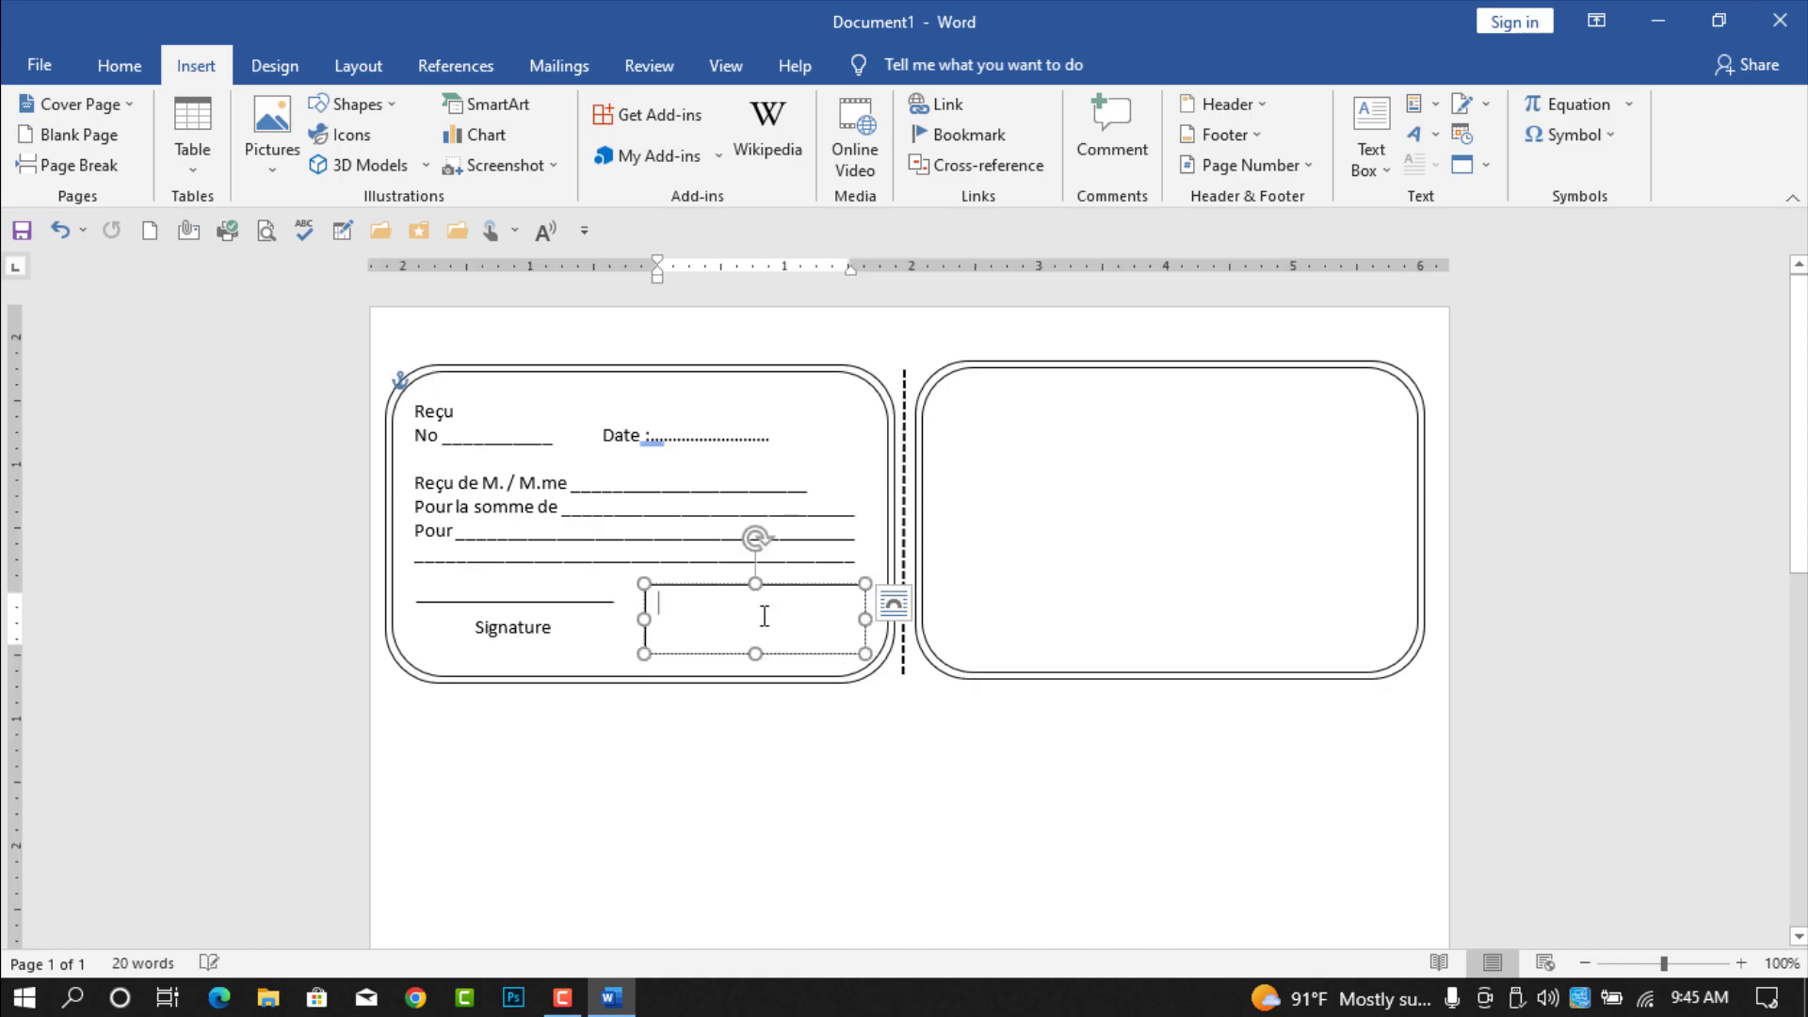
drag(755, 653, 758, 664)
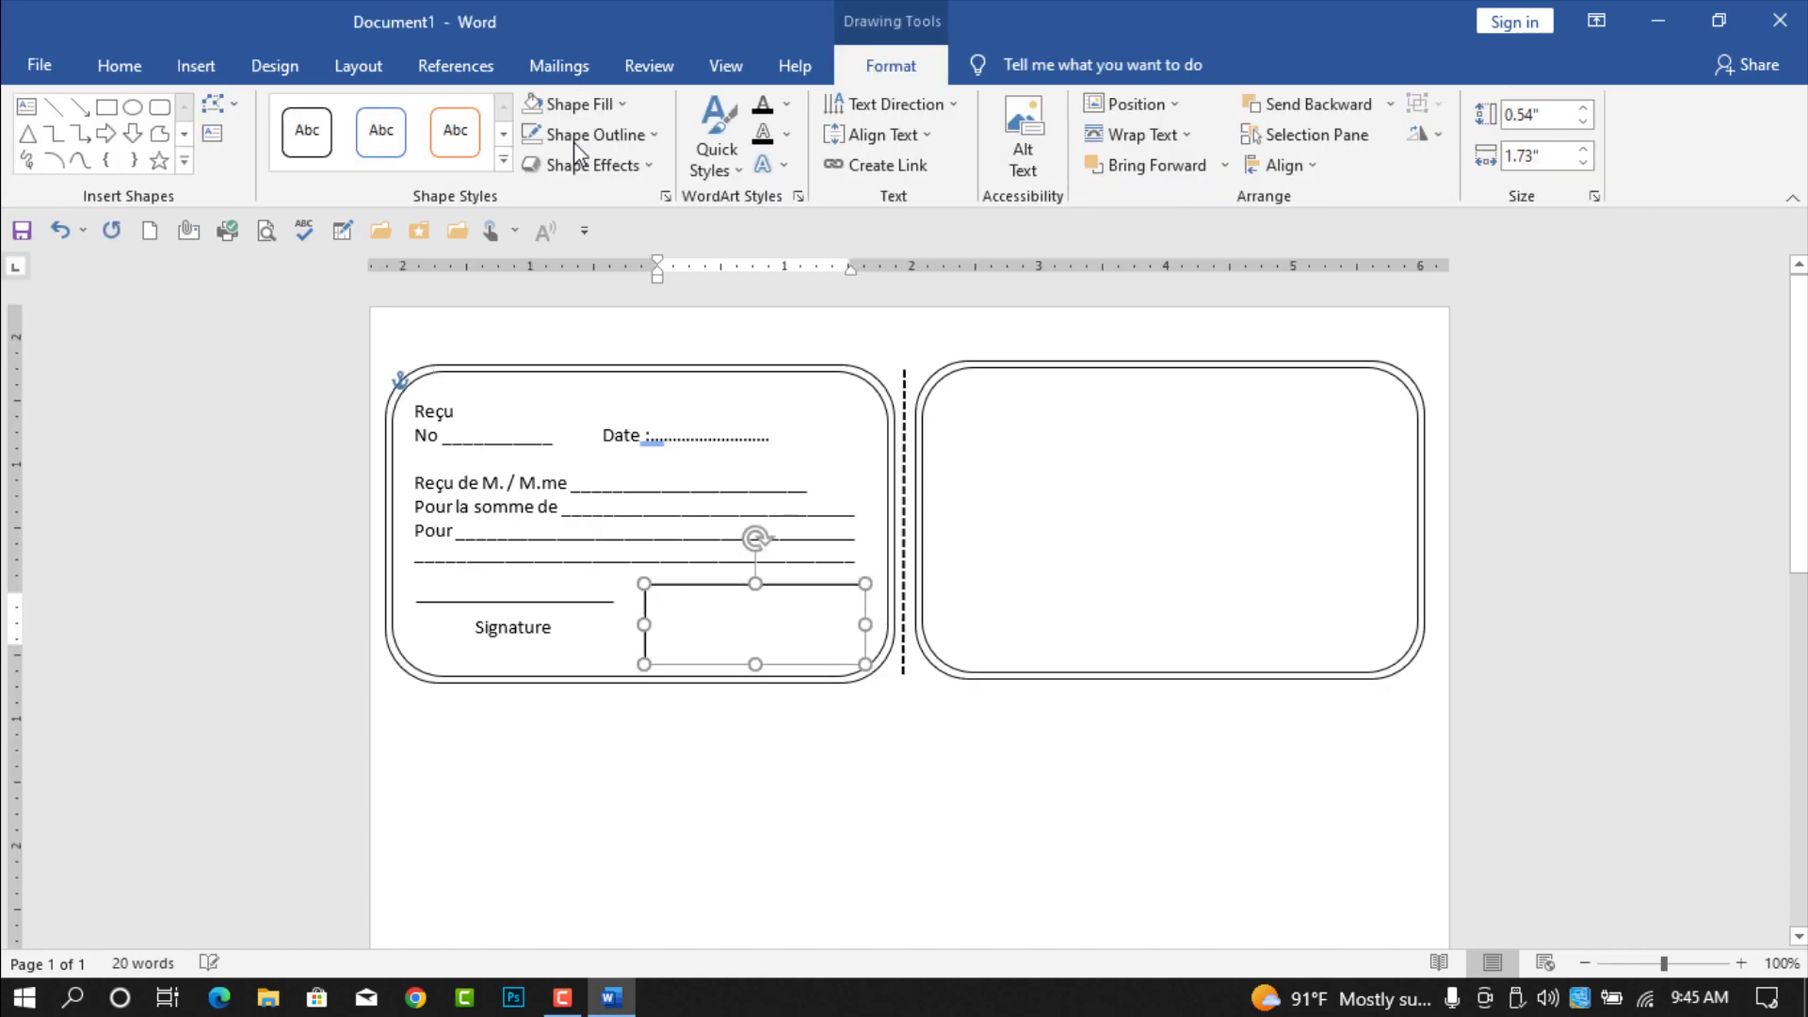
Step: Set the new text box's line spacing to 1.0
click(119, 65)
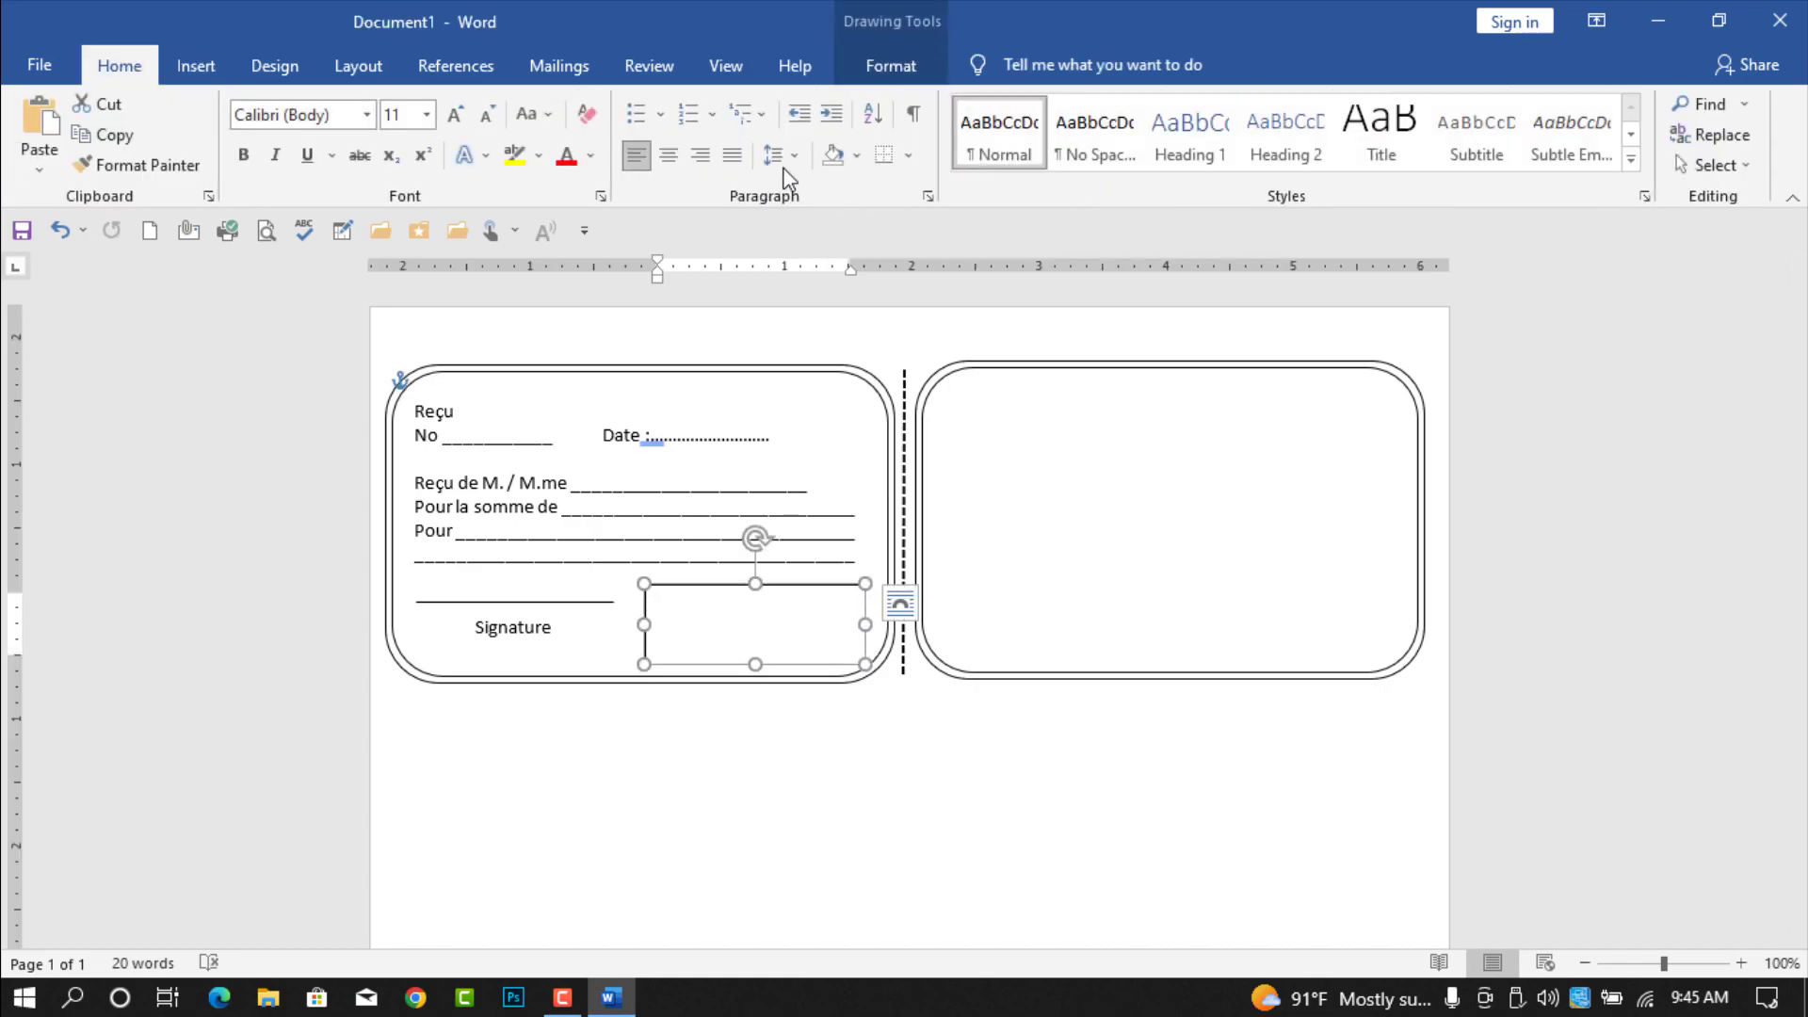
click(796, 158)
click(794, 202)
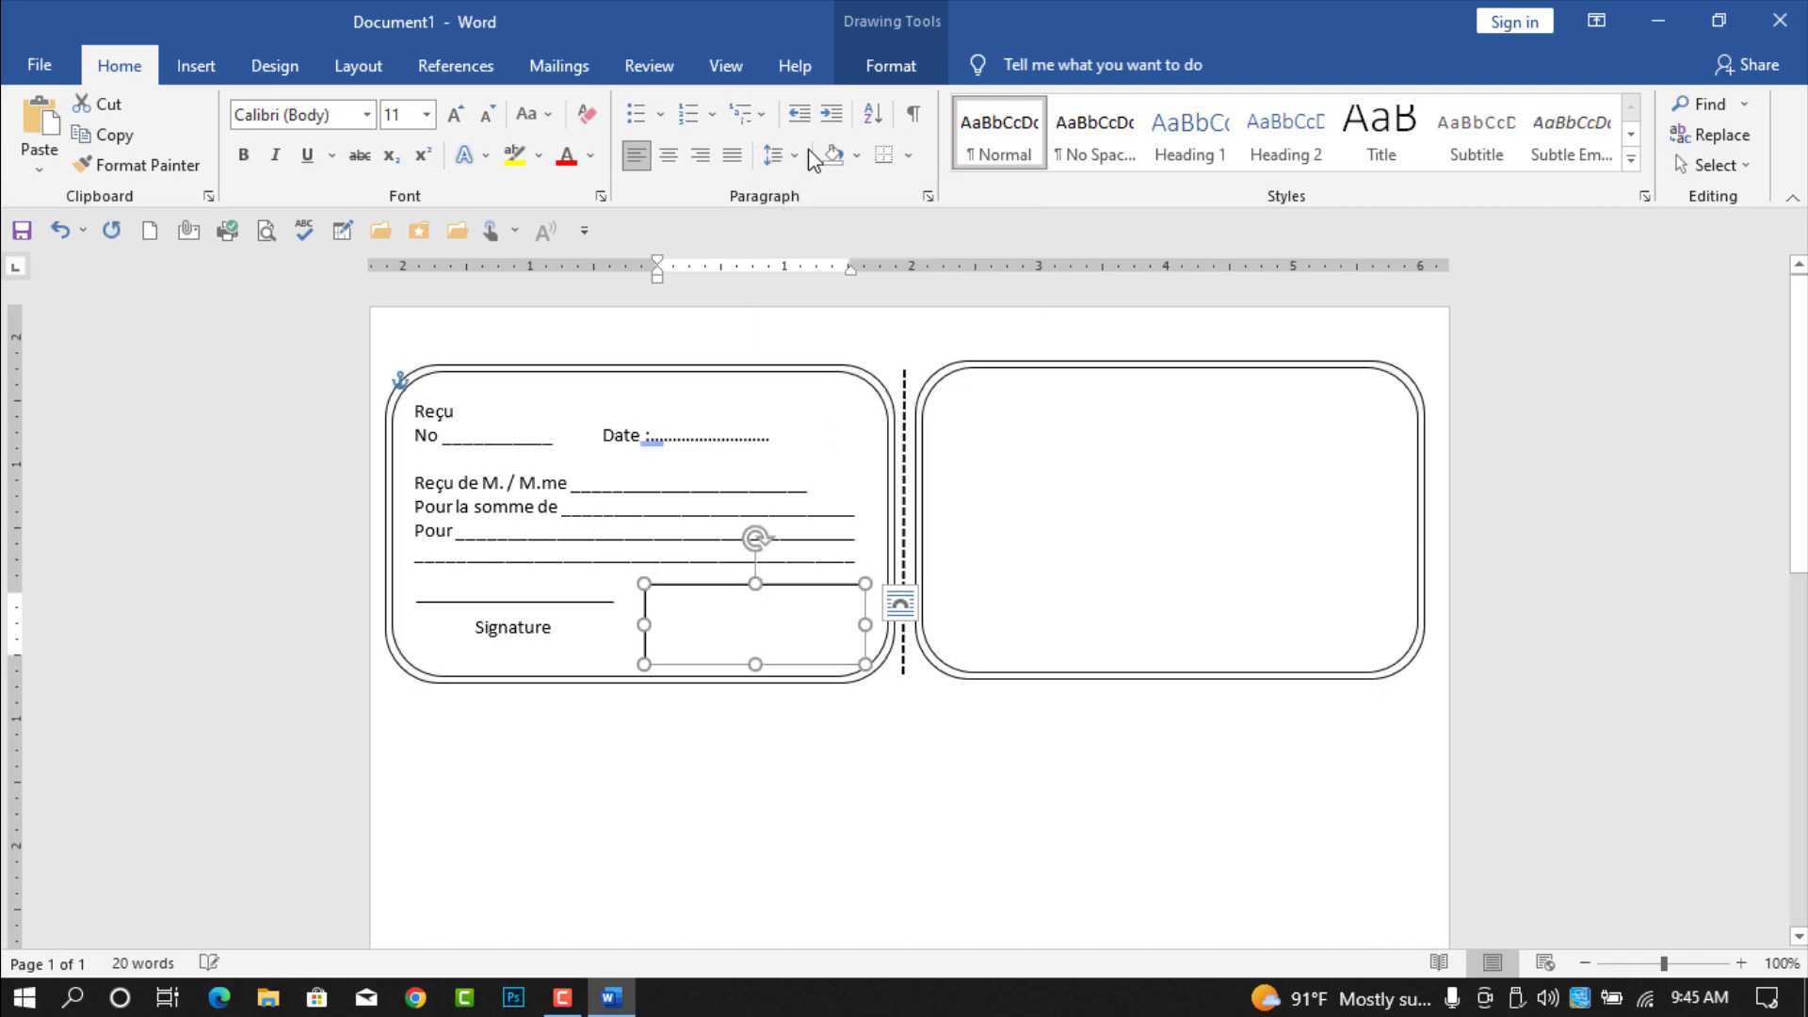
click(802, 162)
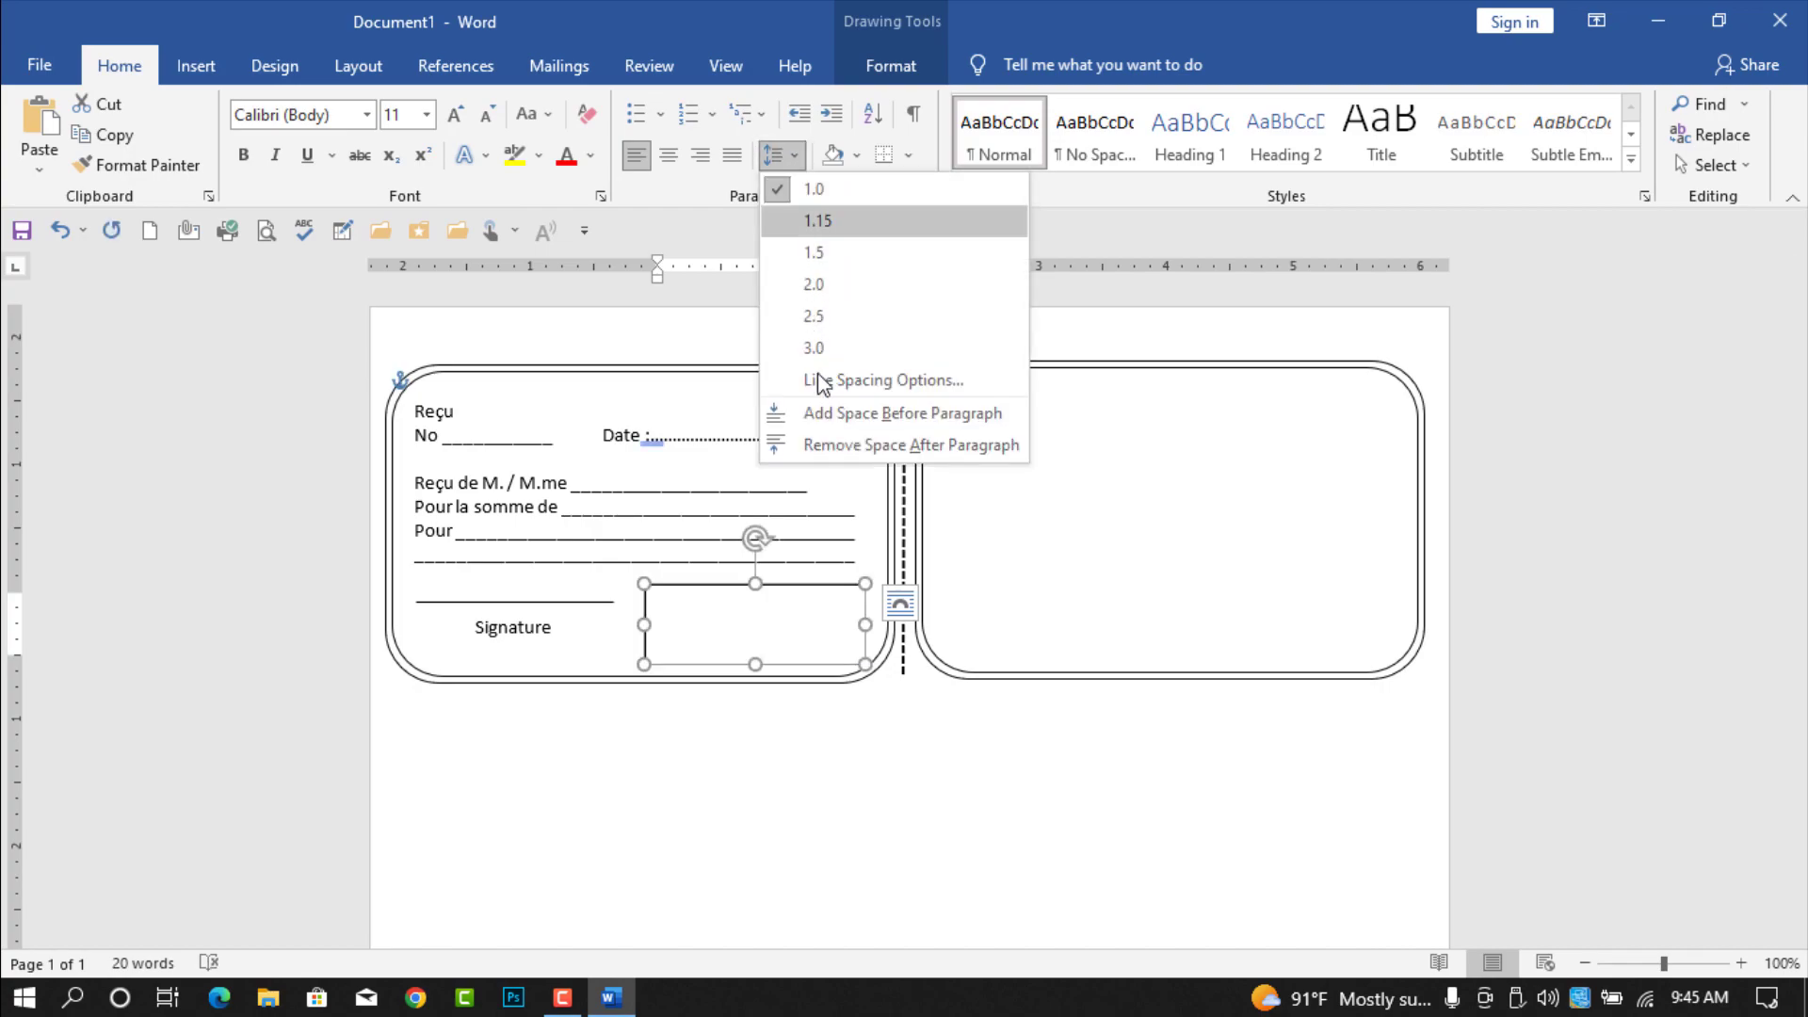
click(830, 508)
Step: Enter "Versement :" and "Balance :" on two lines in the new text box, each followed by a dotted blank
click(739, 617)
click(730, 612)
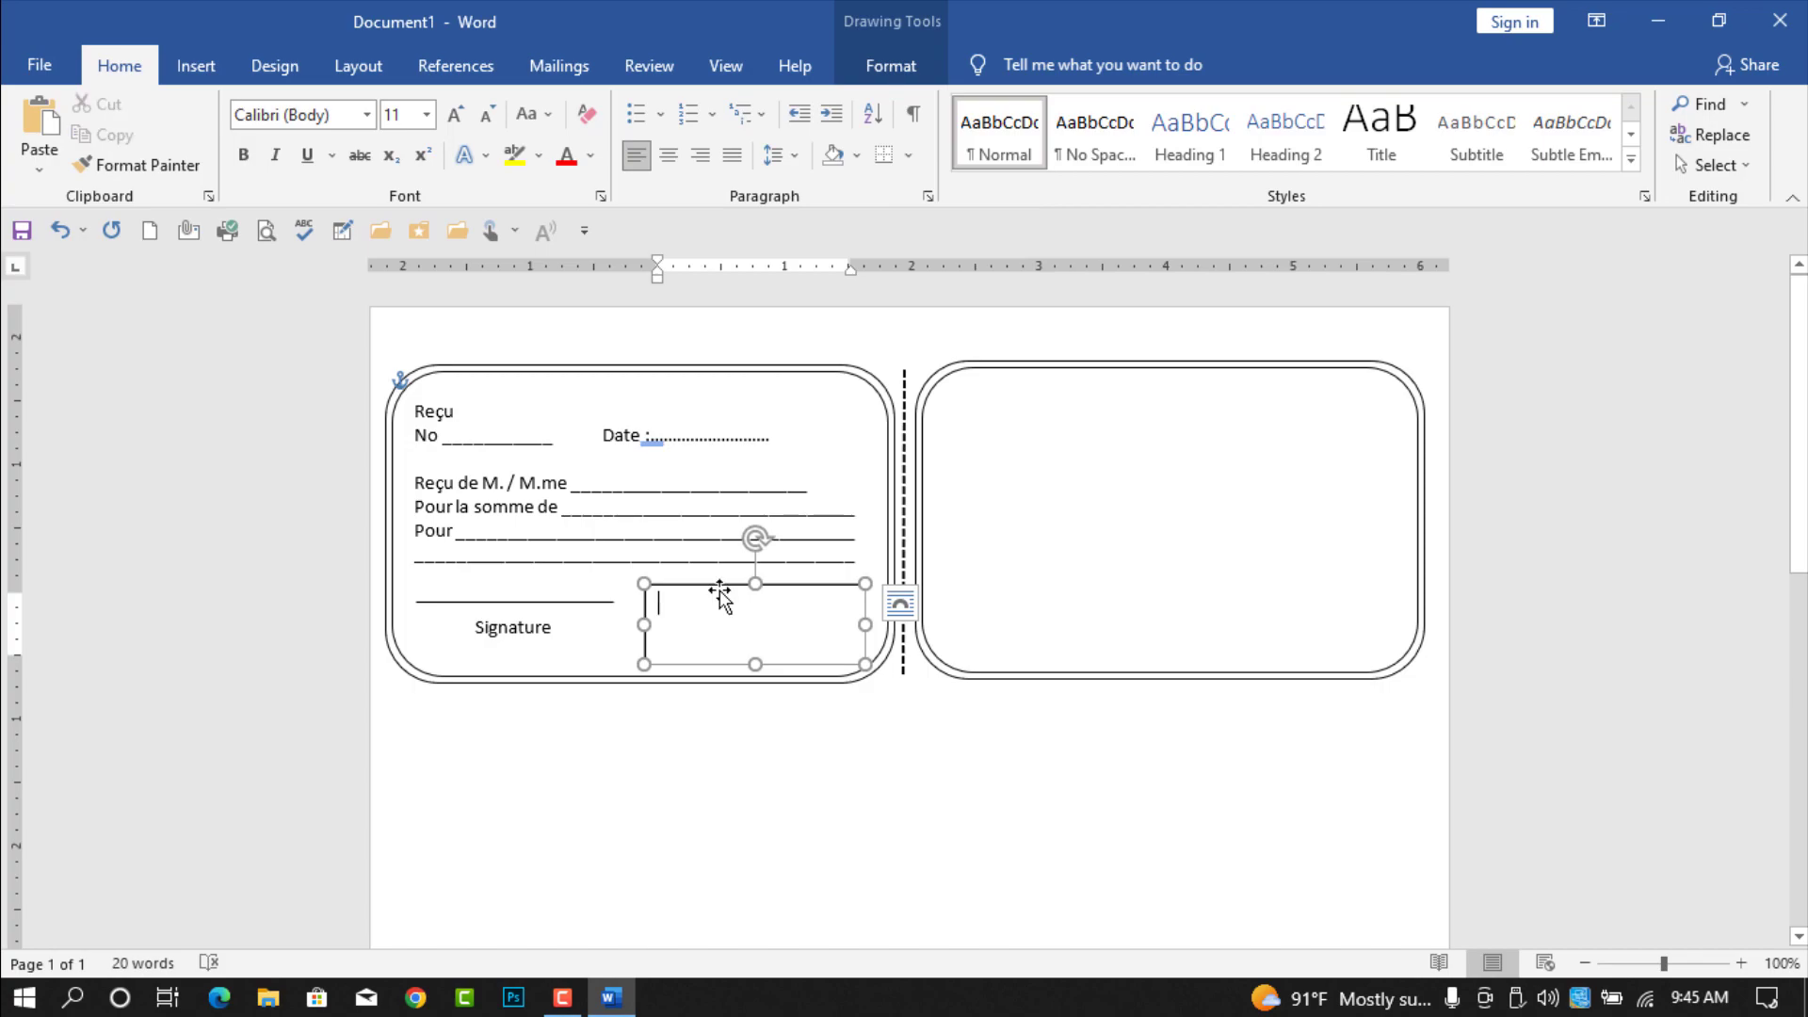
text(ver)
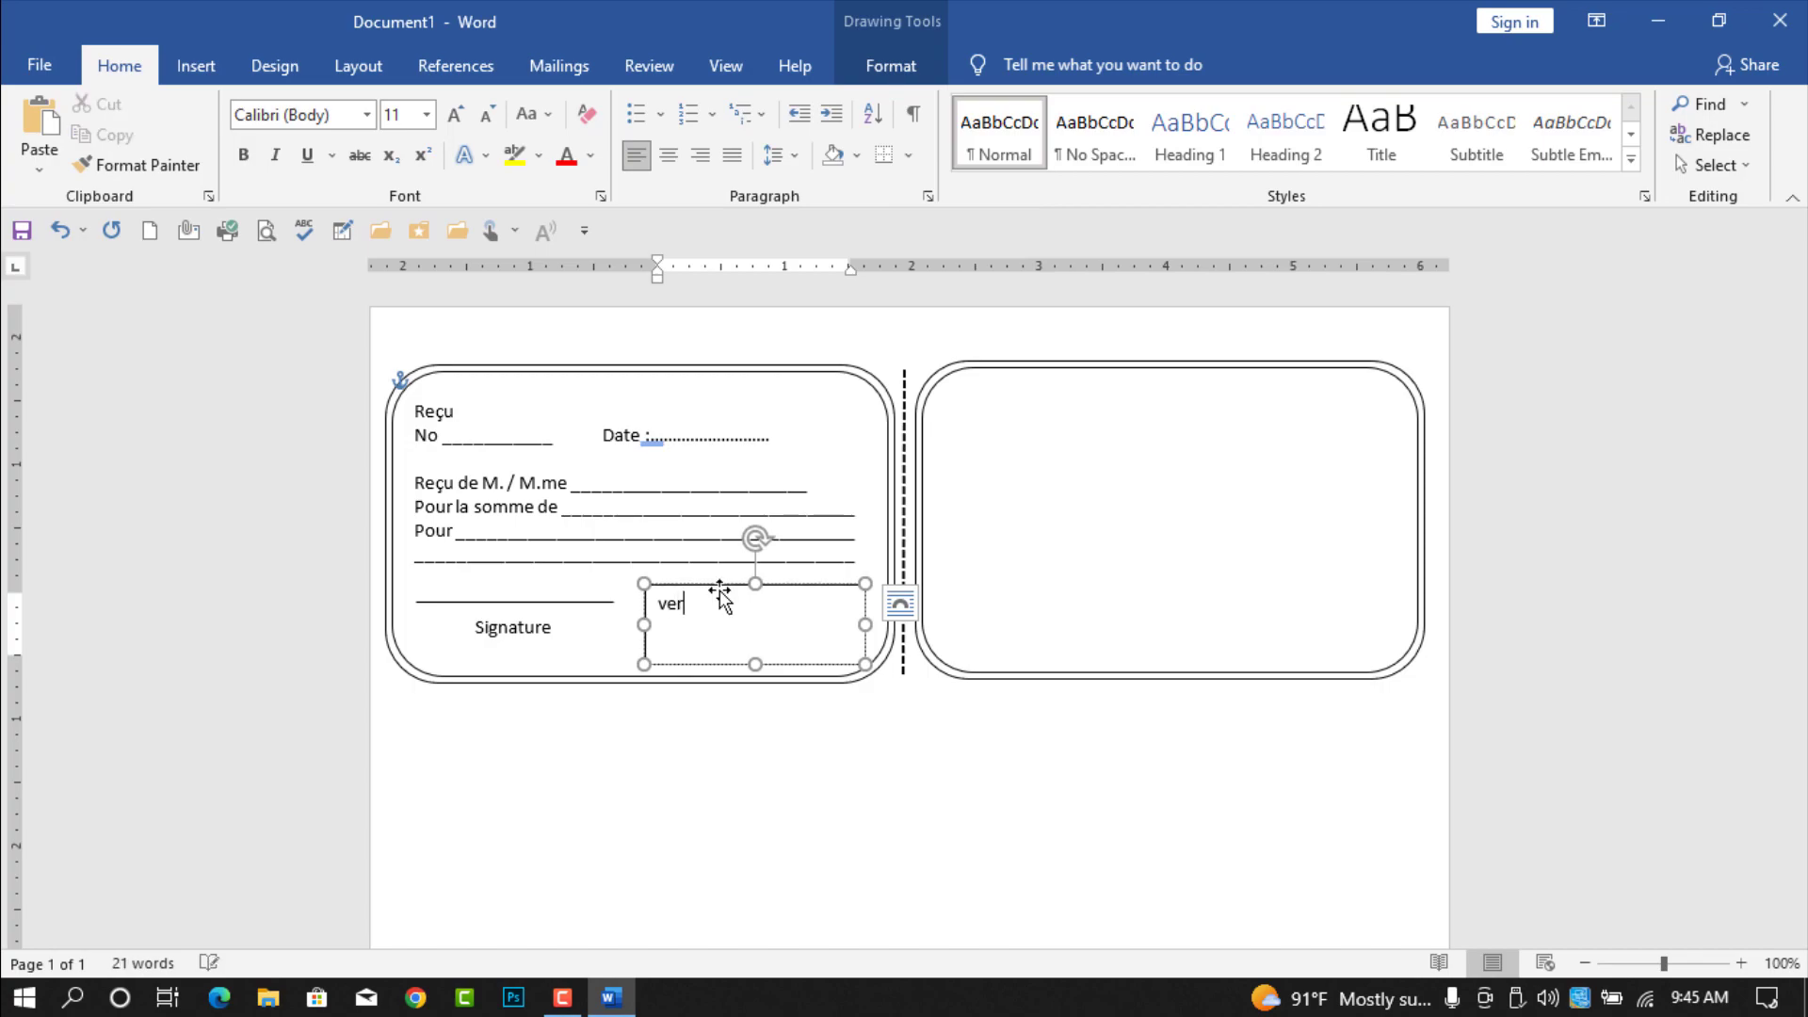
text(sement: ....................)
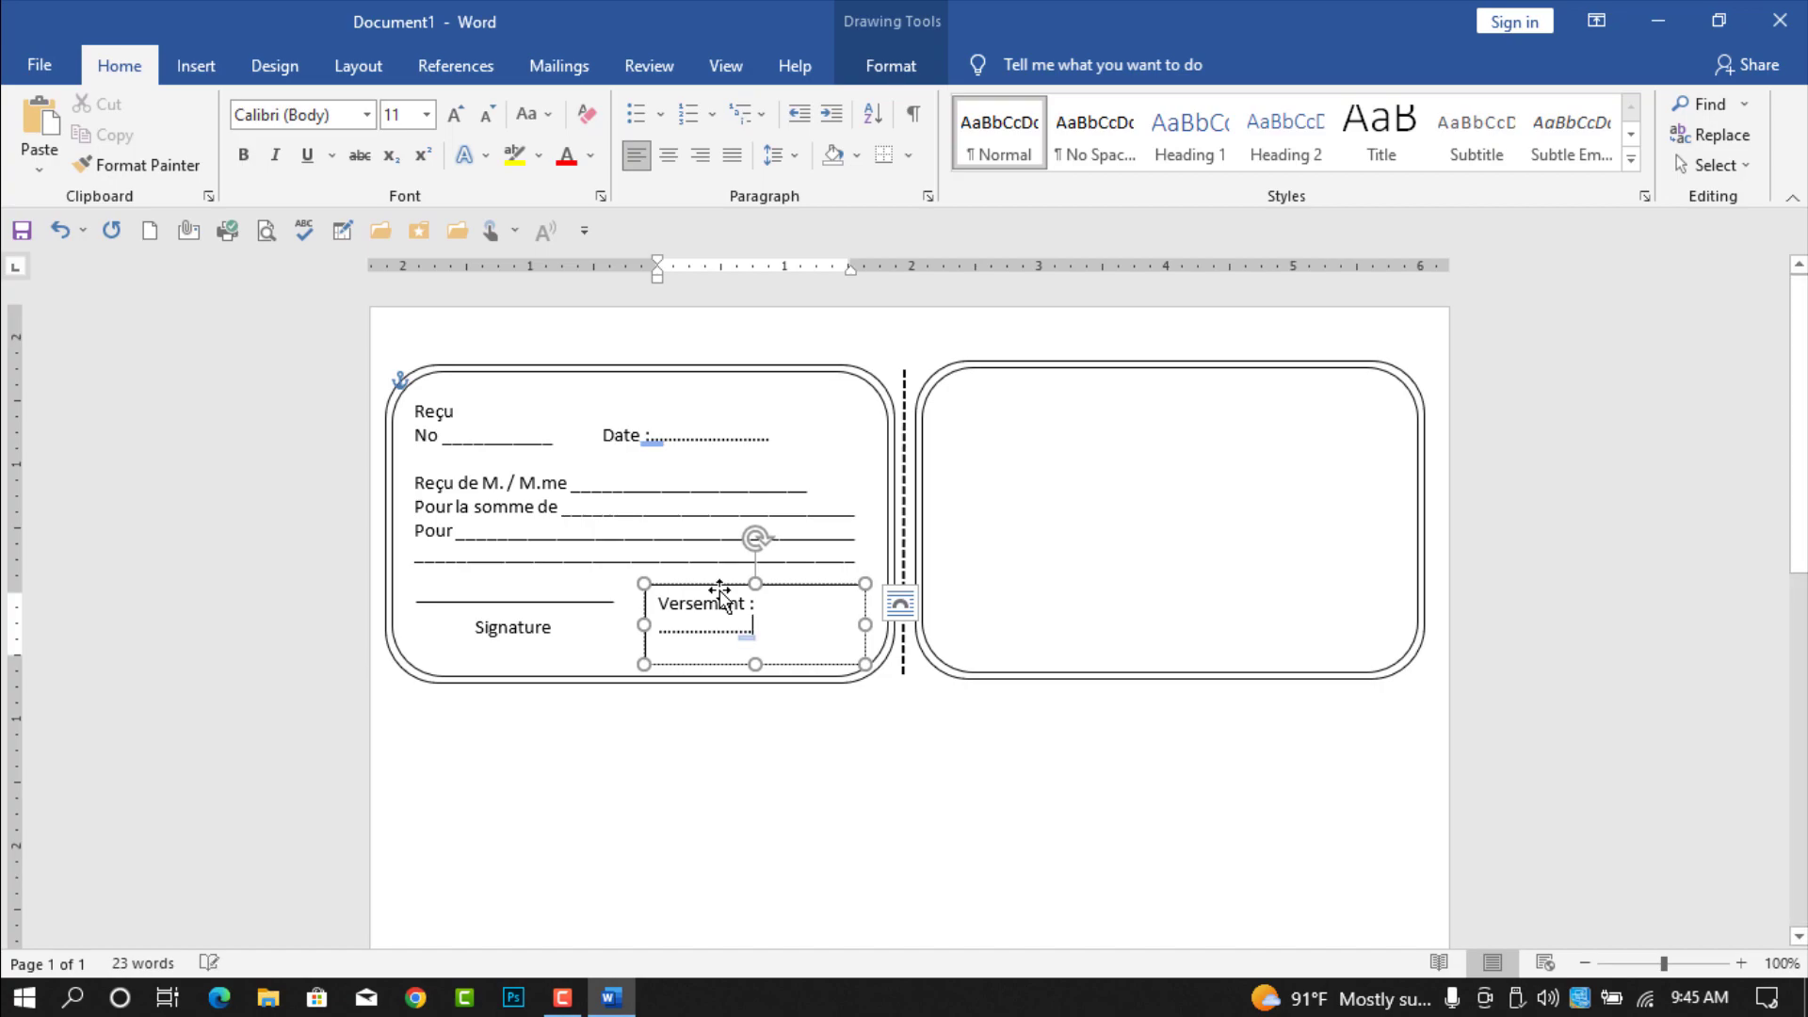
key(BackSpace)
key(BackSpace)
key(BackSpace)
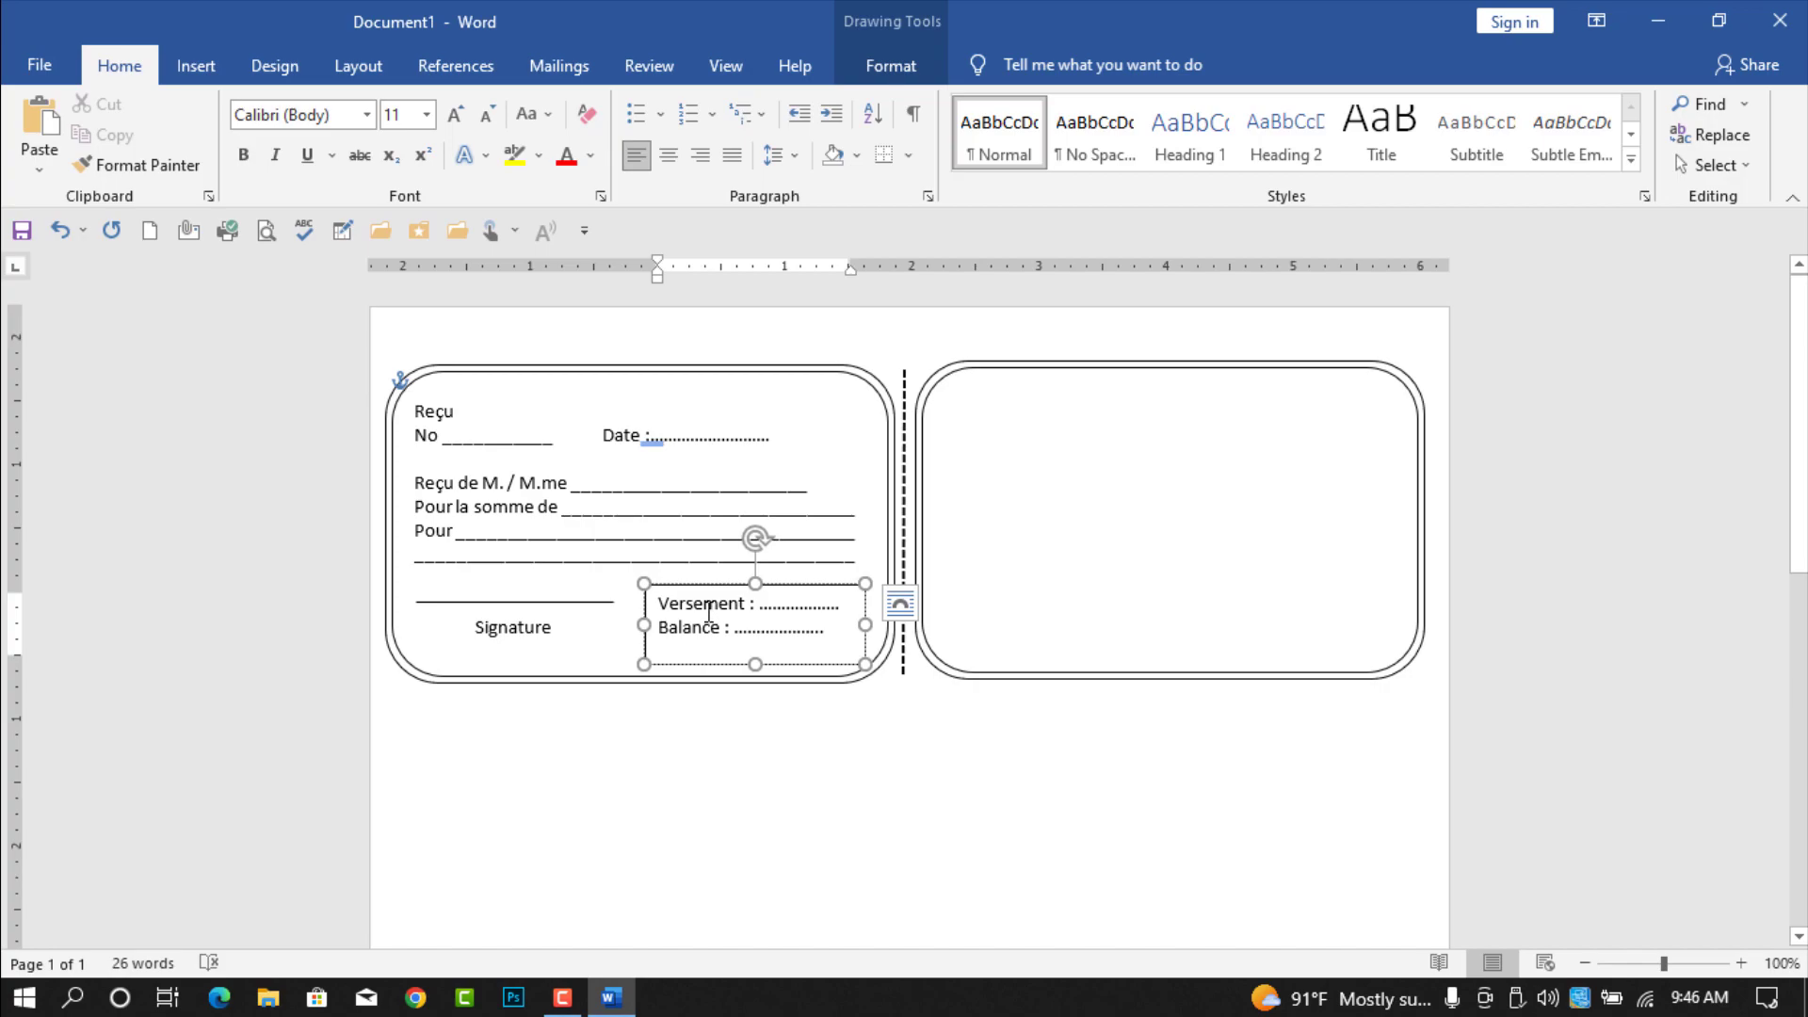
Step: Shift the "Versement" text box left to the end of the signature line and widen it rightward to the frame's edge
click(706, 584)
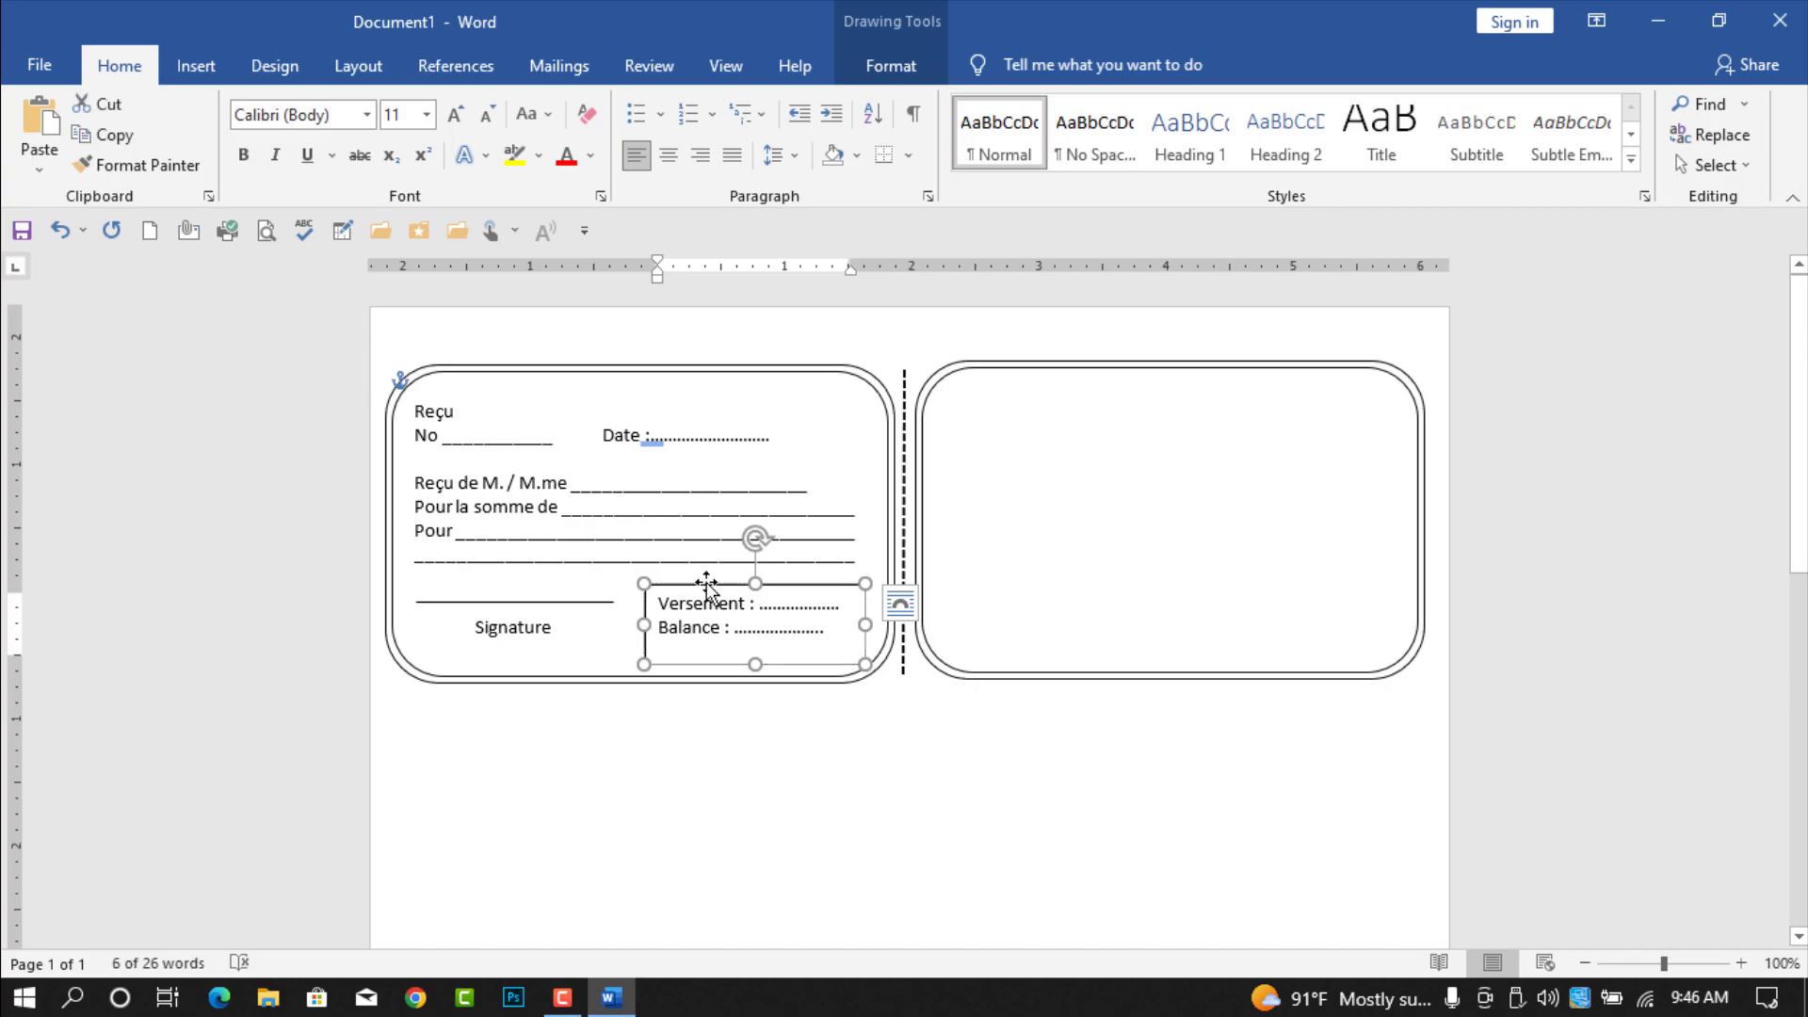
drag(706, 584, 705, 584)
key(Left)
key(Left)
key(Left)
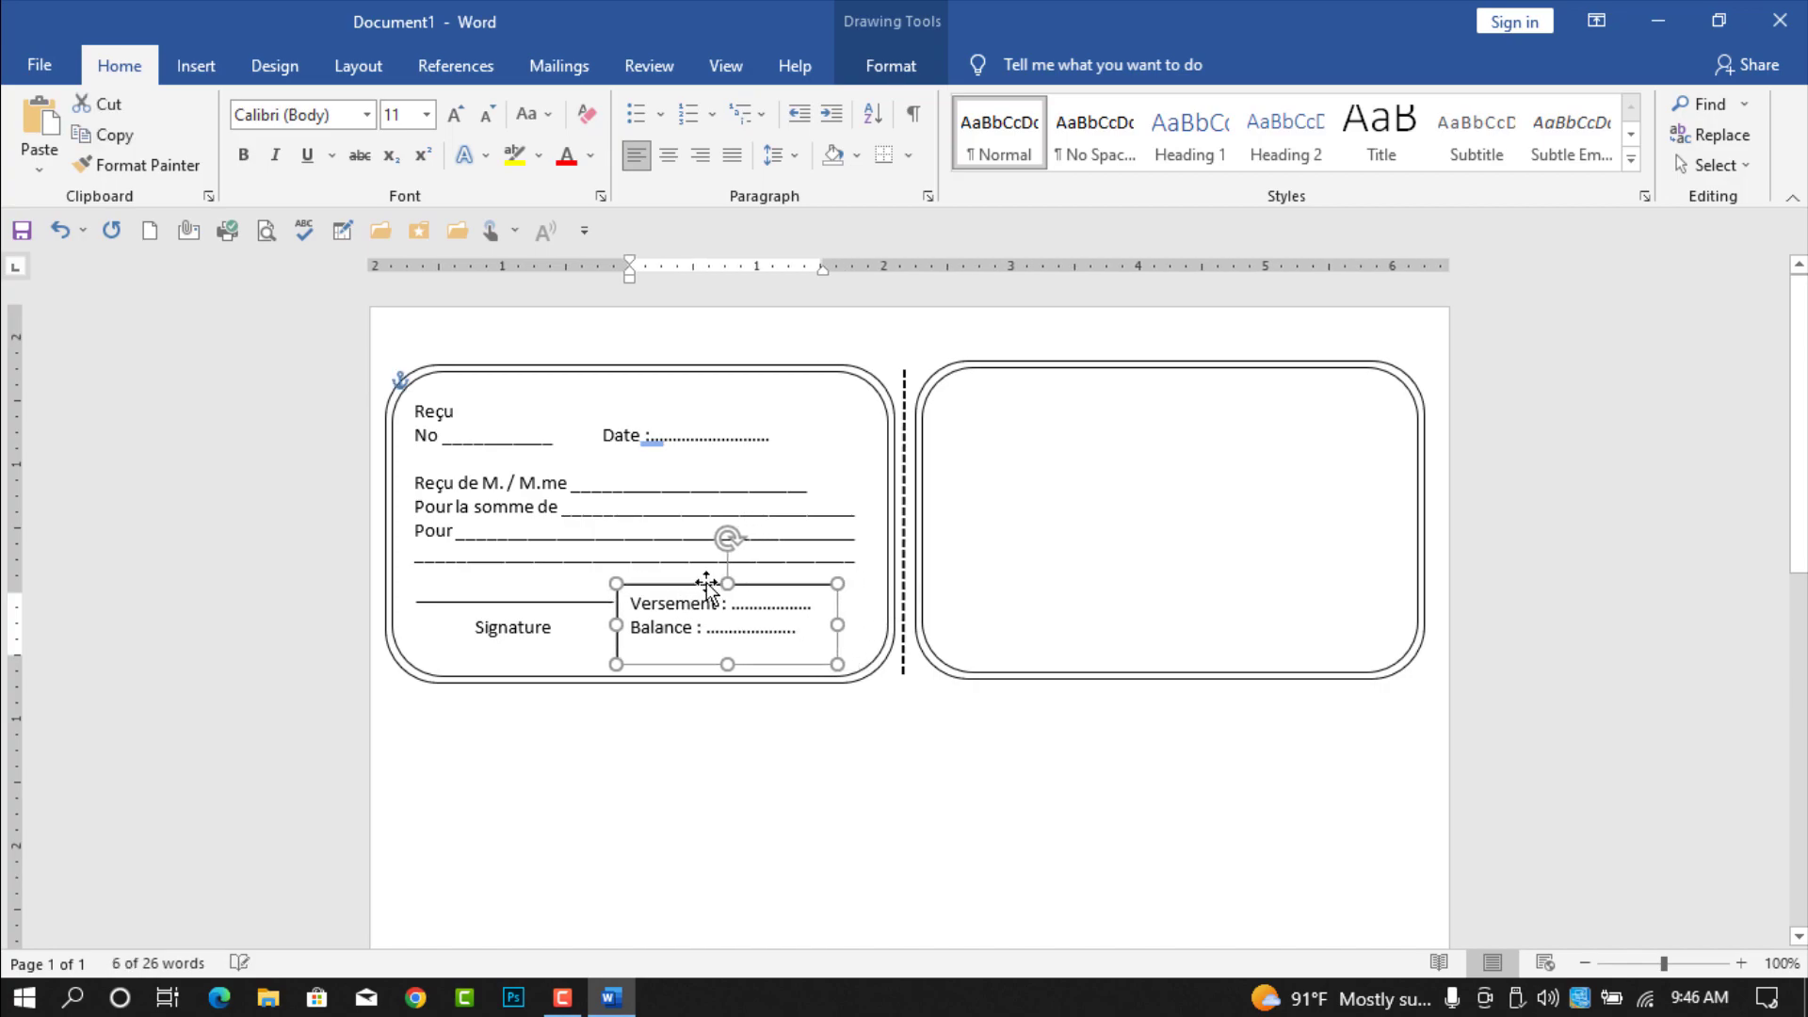
drag(837, 628, 872, 613)
Step: Extend the dotted blanks after "Versement :" and "Balance :" across the box, and apply the four-dot grammar suggestion to the "Versement" blank
click(838, 612)
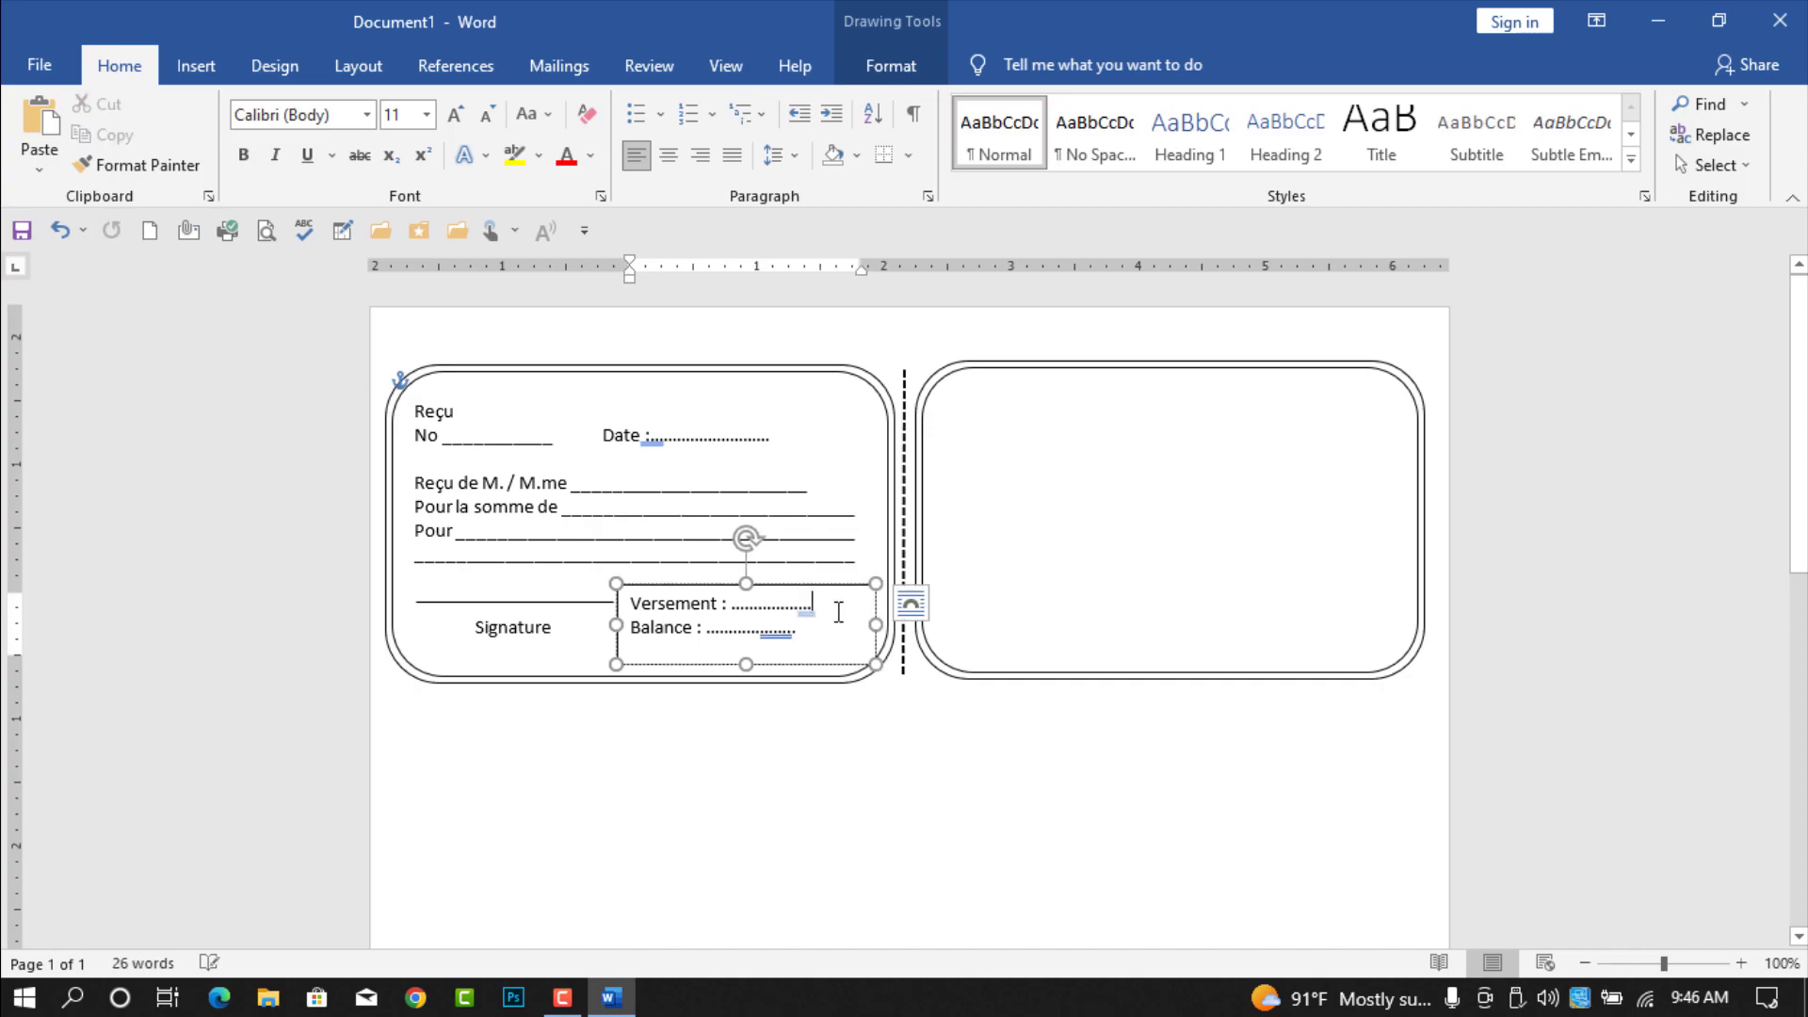
text(.......)
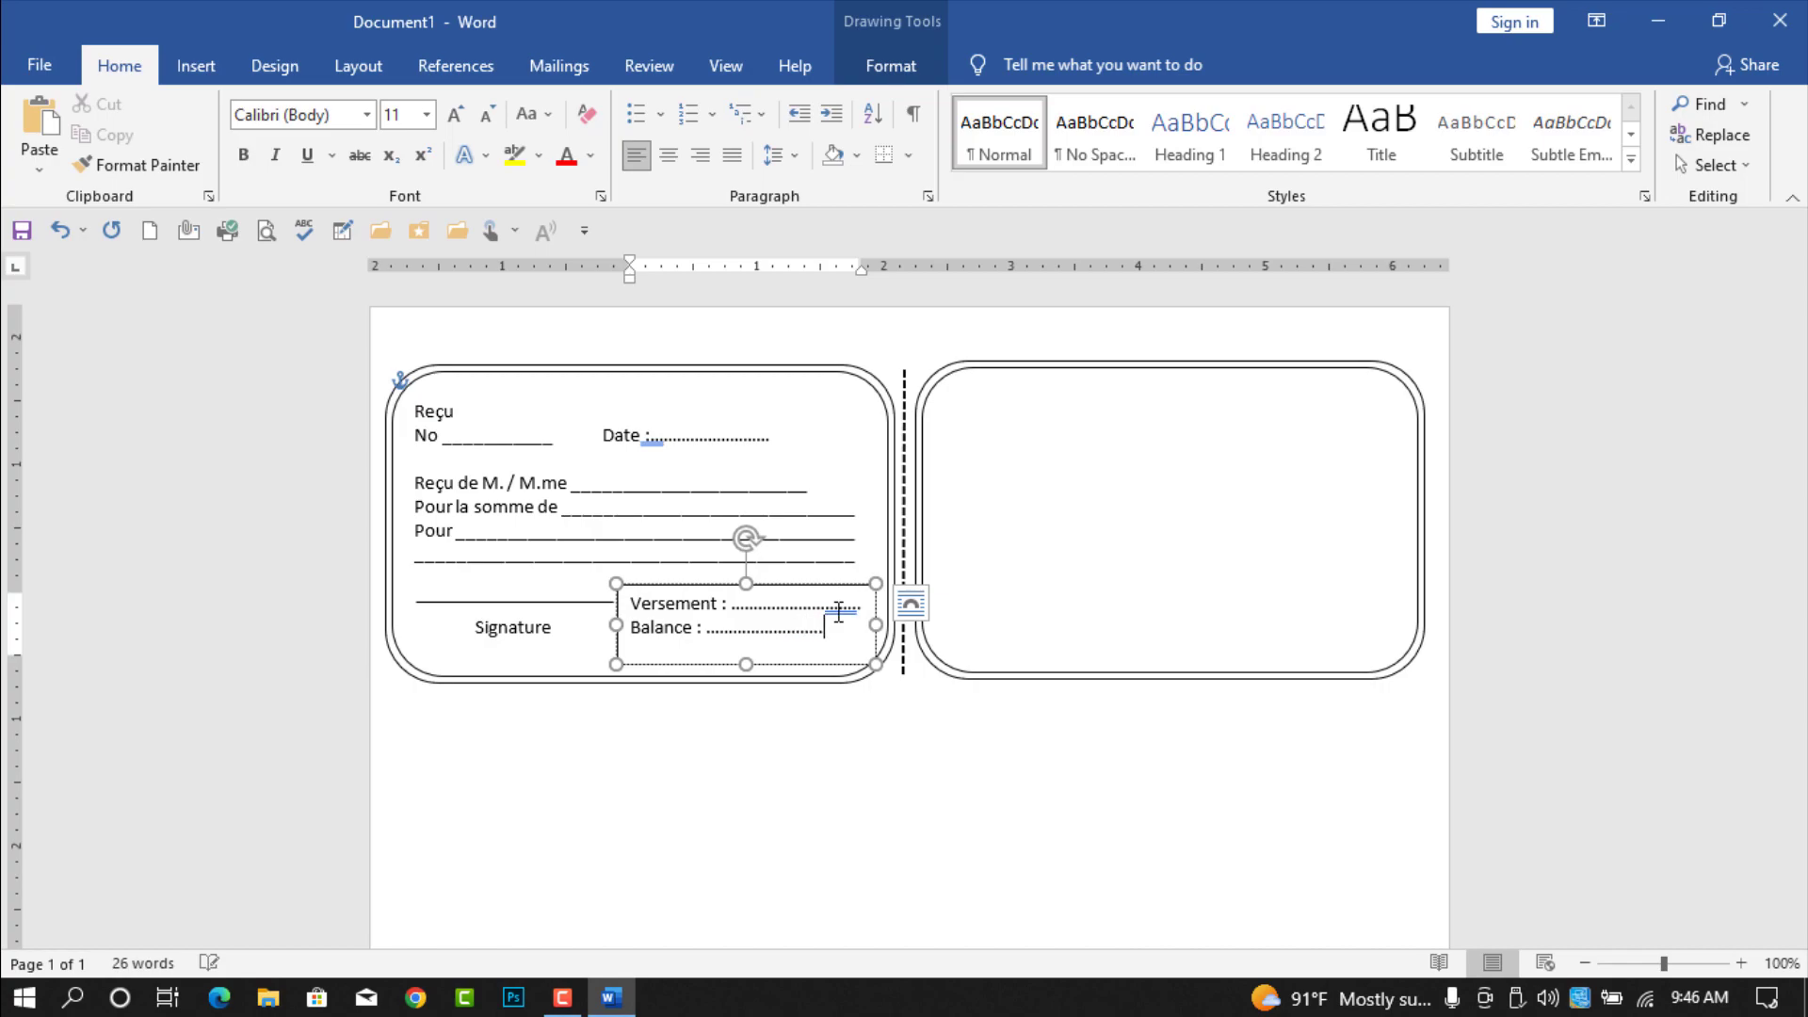
text(...)
key(BackSpace)
key(BackSpace)
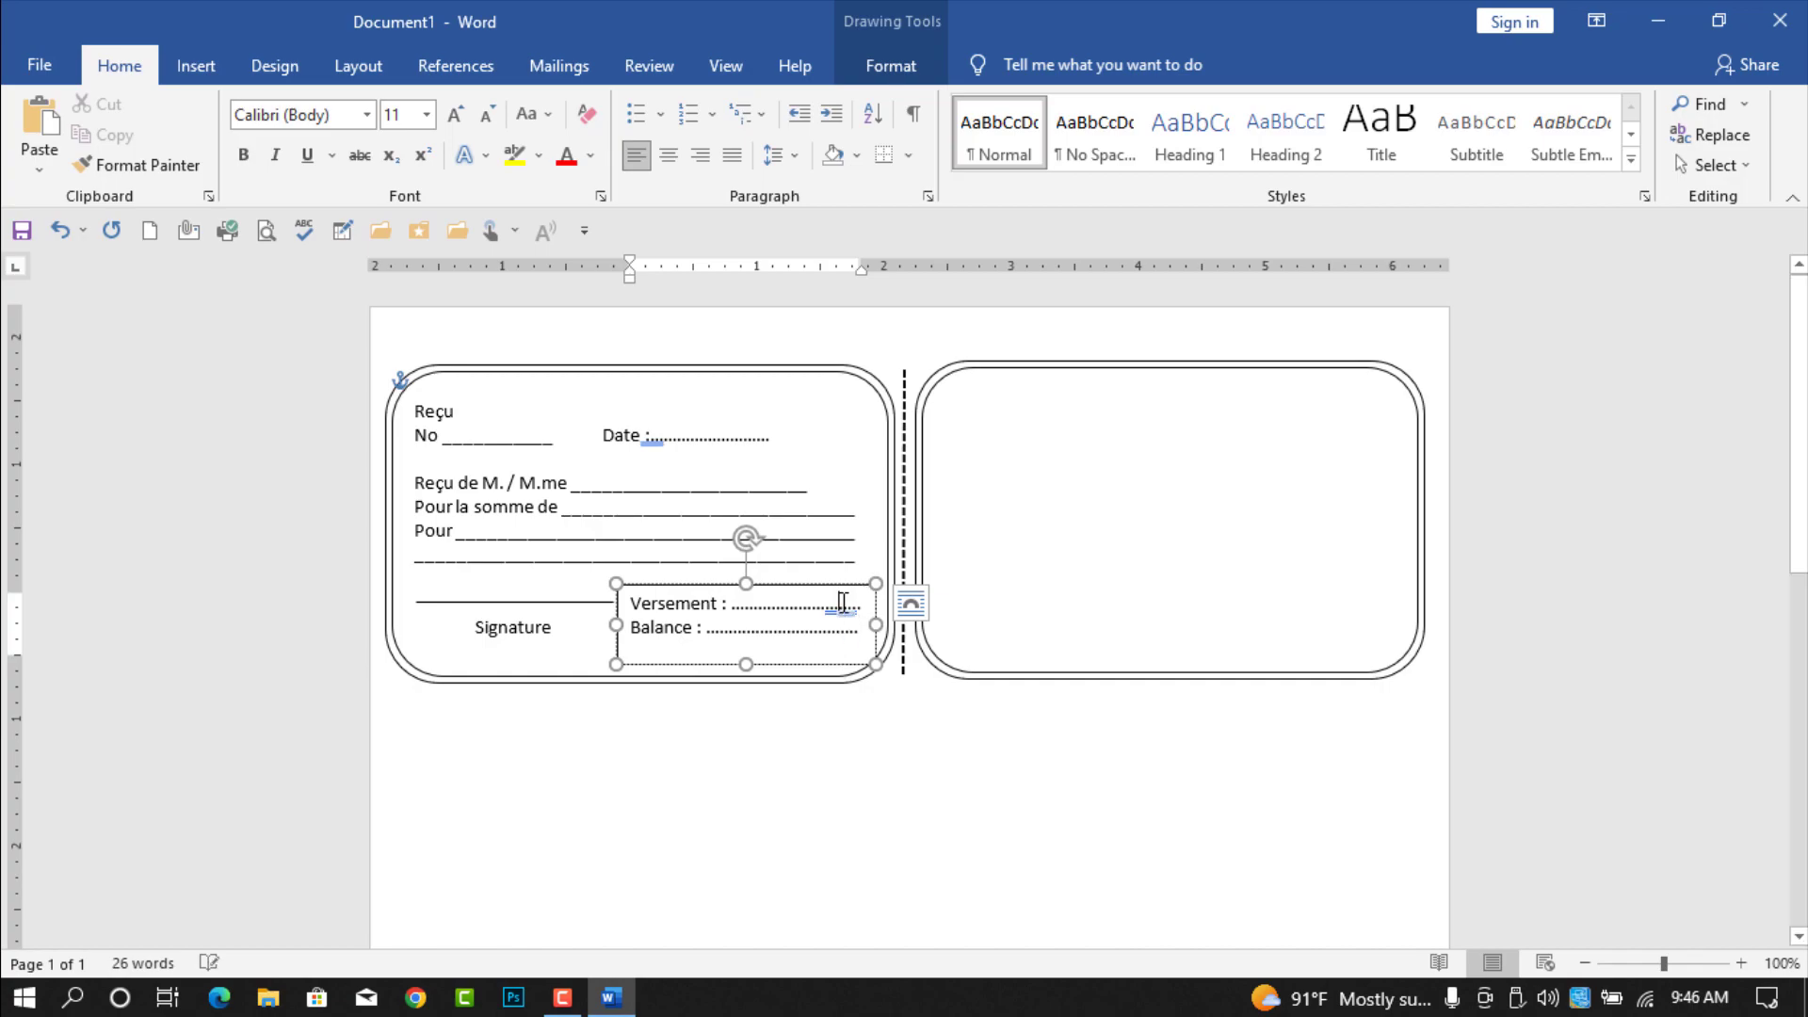
right_click(843, 601)
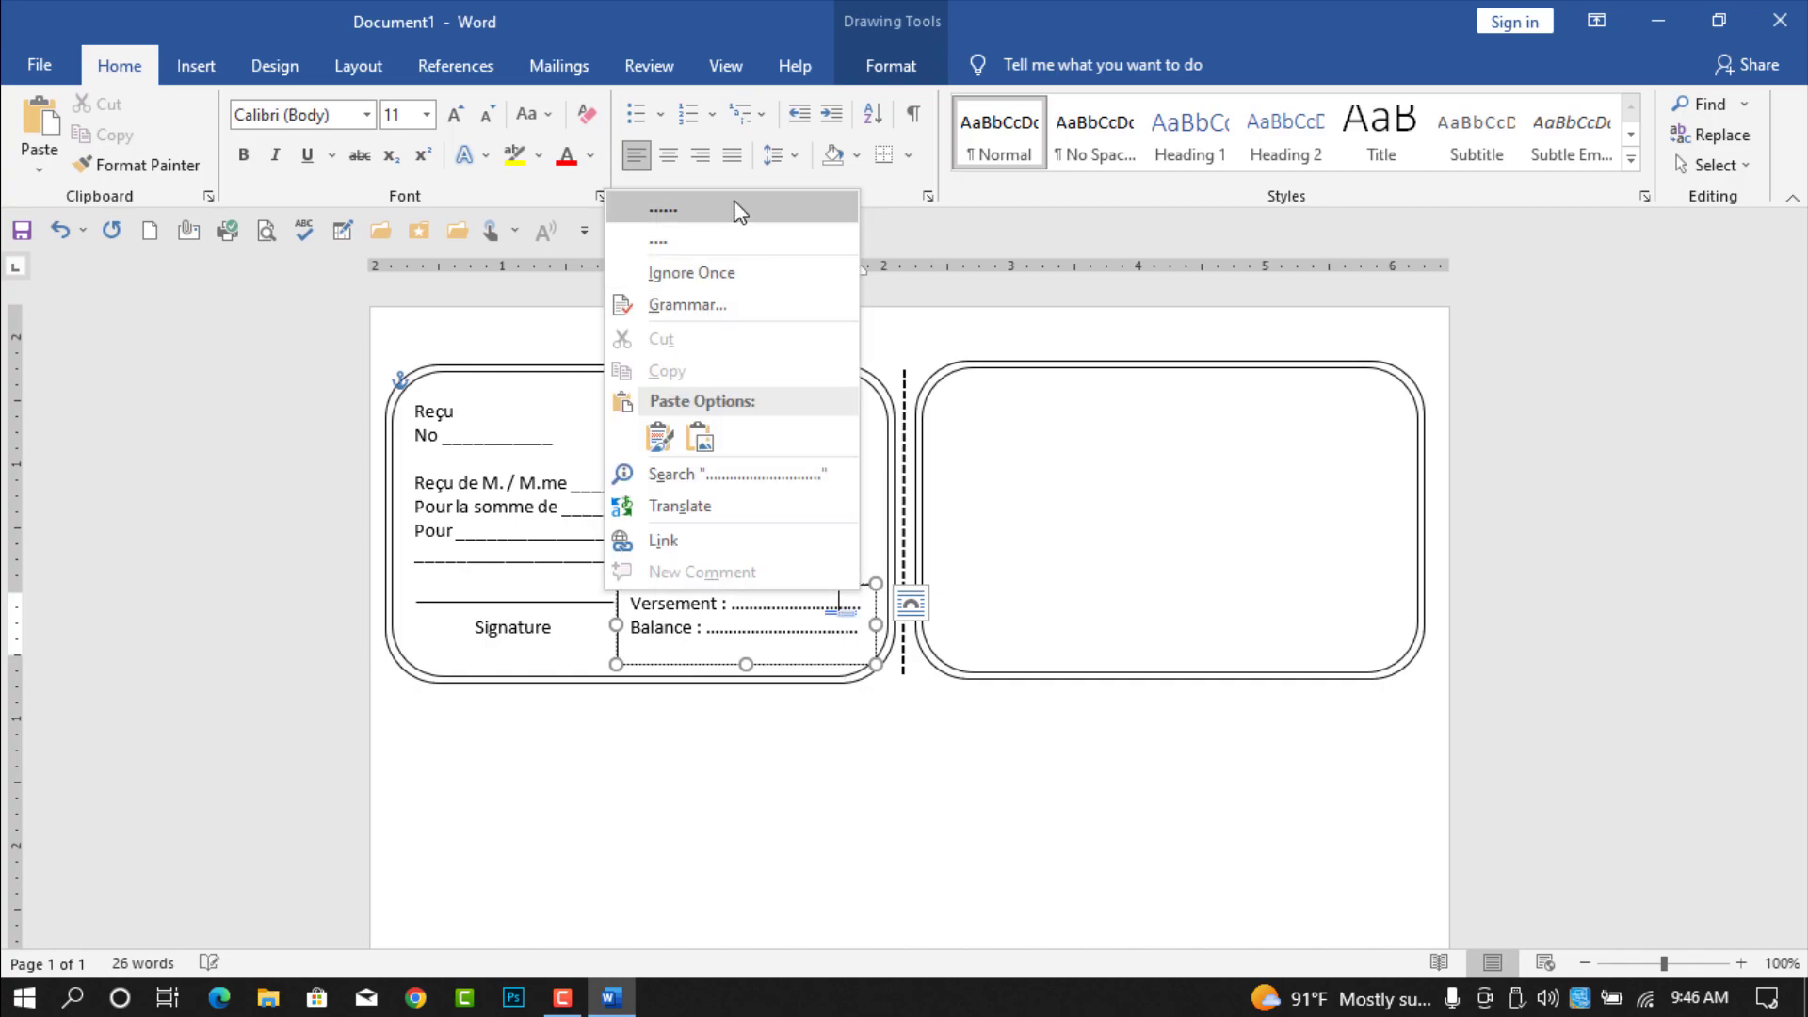
click(737, 229)
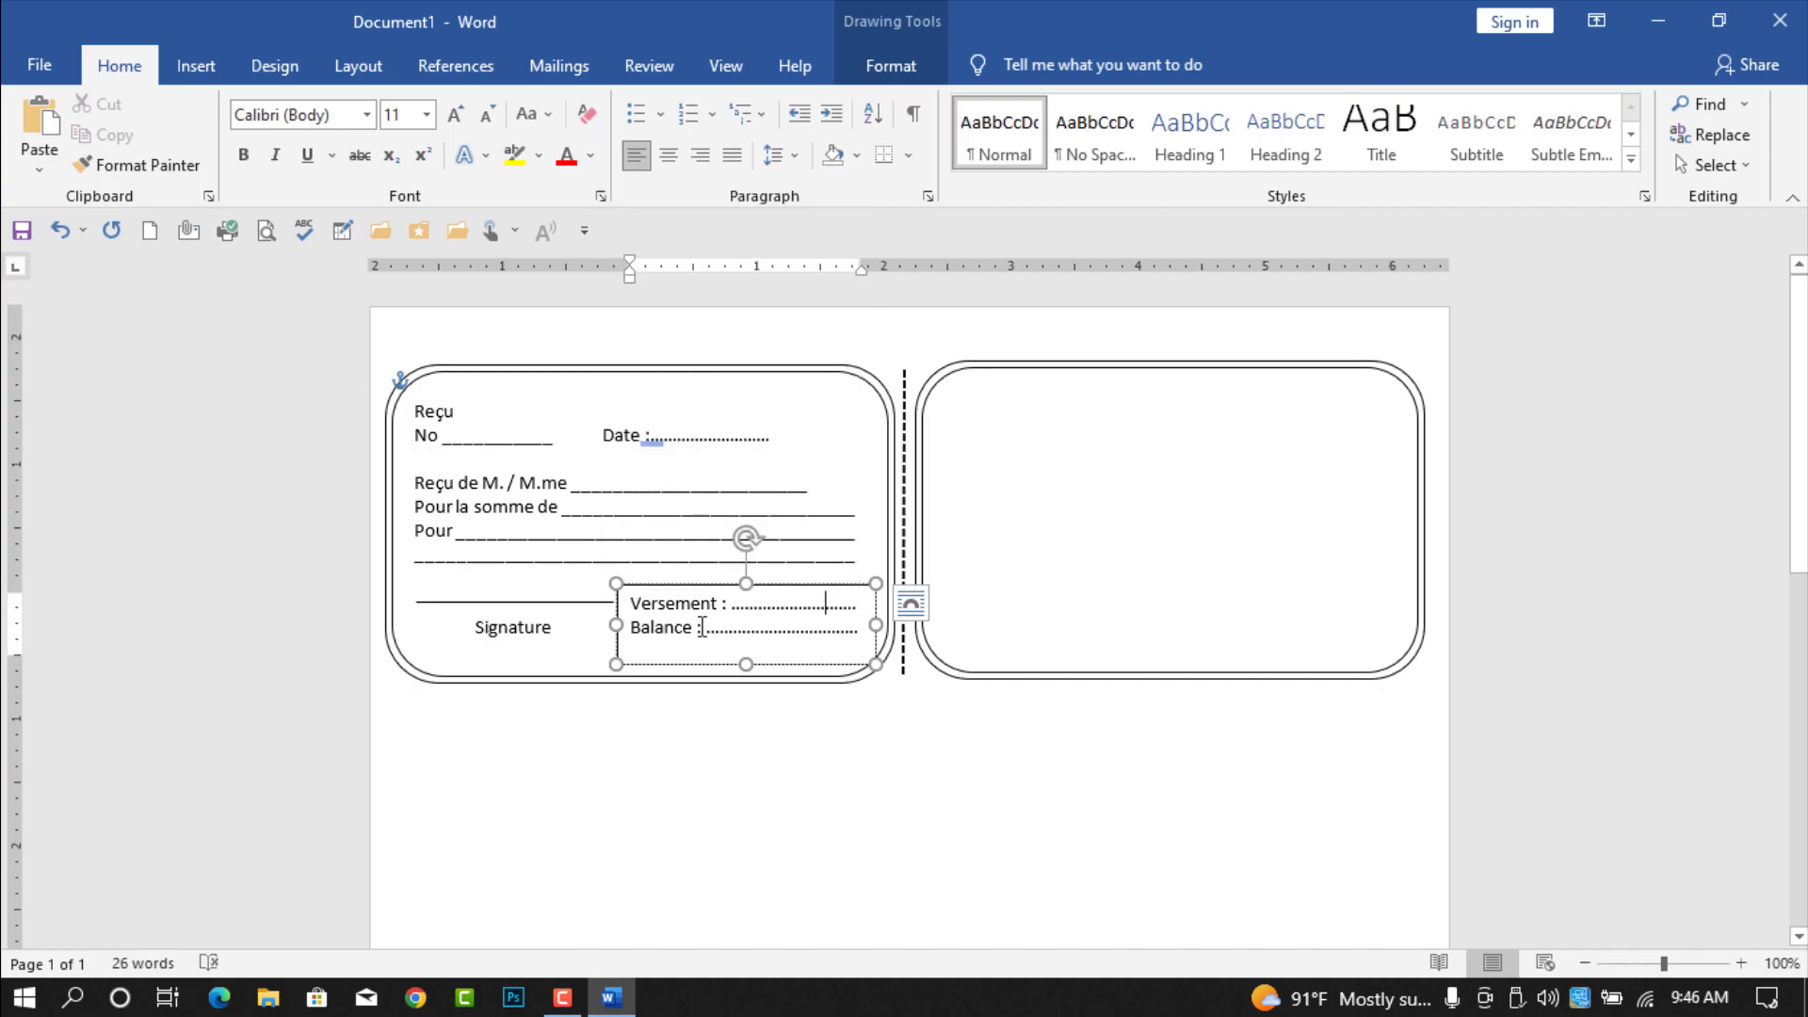
Step: Change the font of the "Versement" line and the word "Balance" to Calibri Light
drag(701, 628, 622, 602)
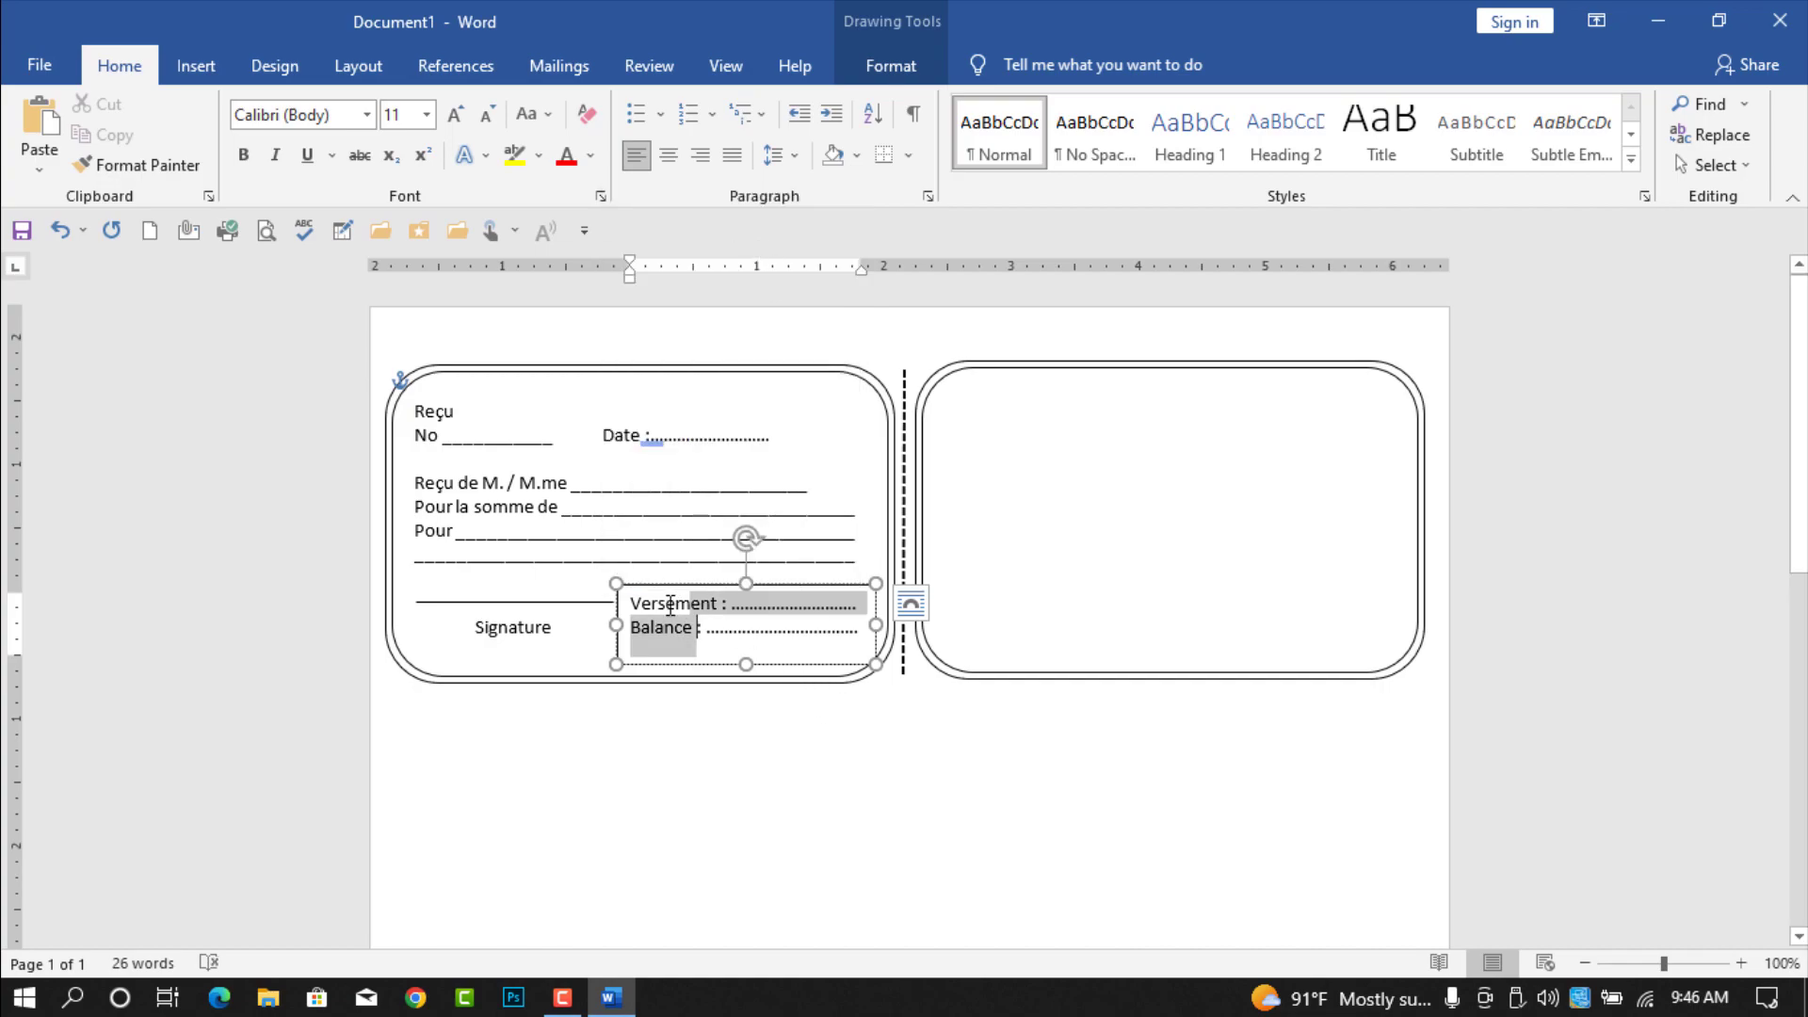
click(368, 114)
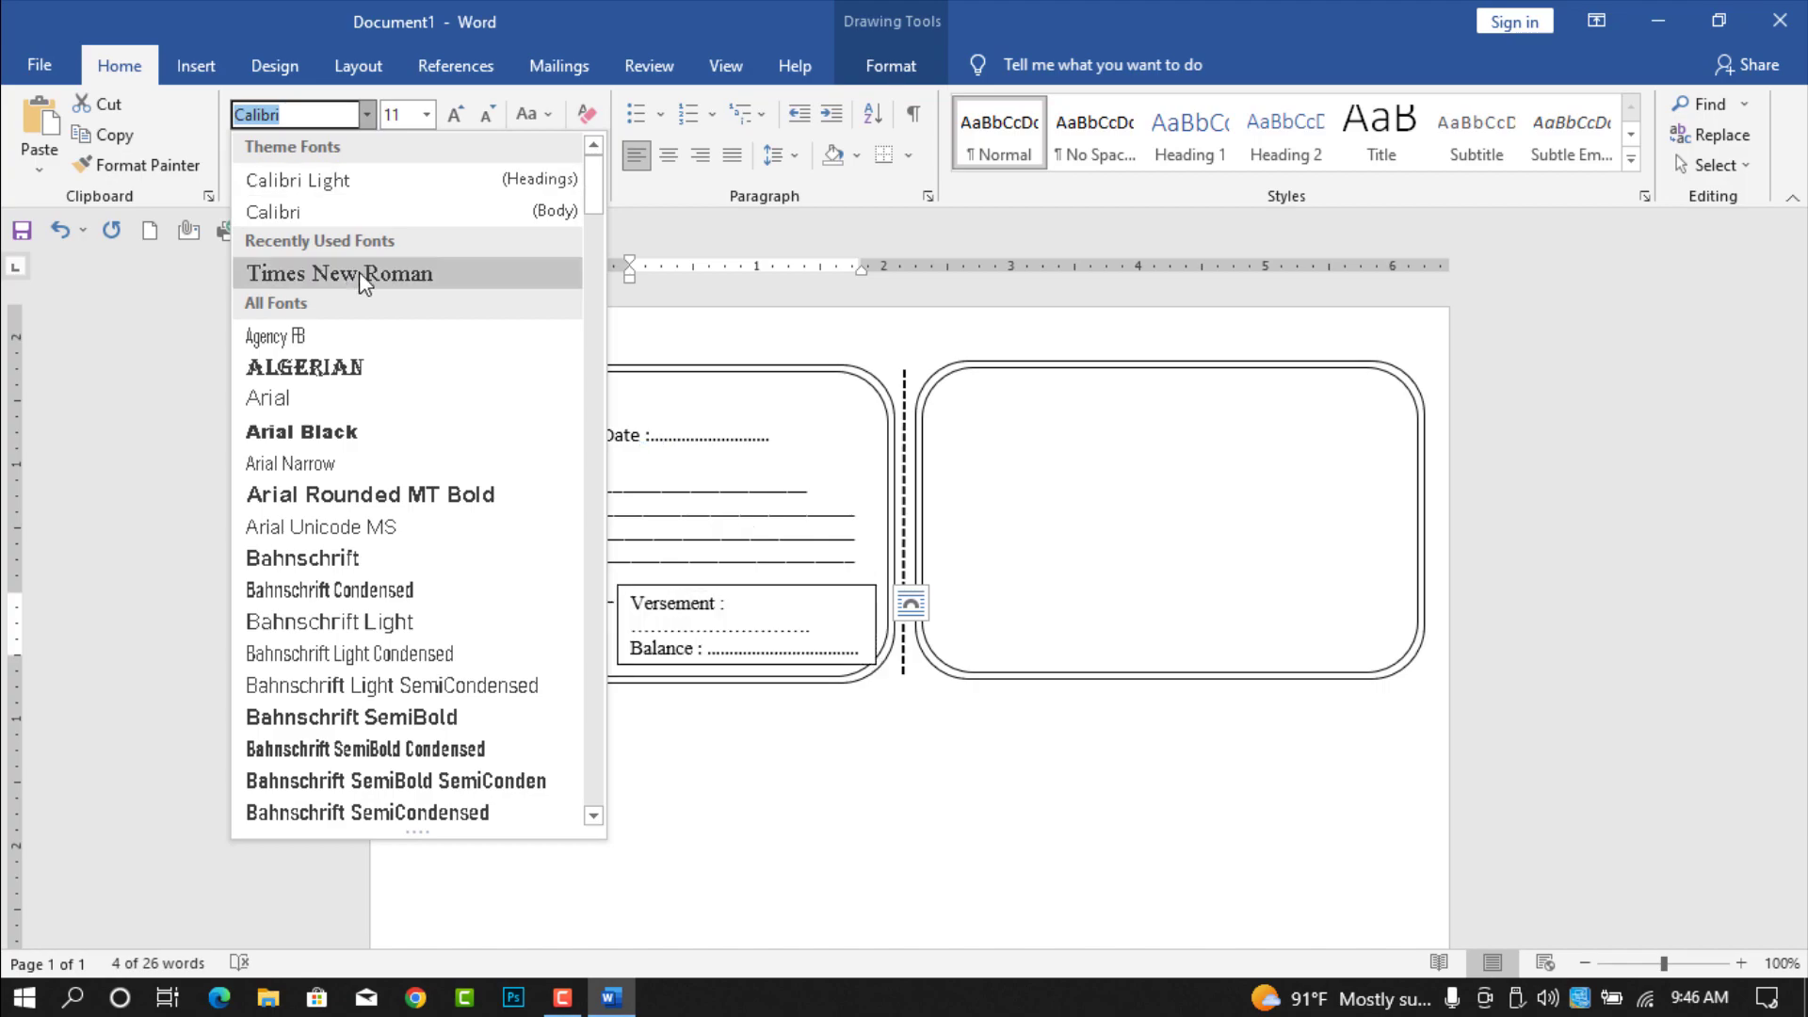
click(329, 189)
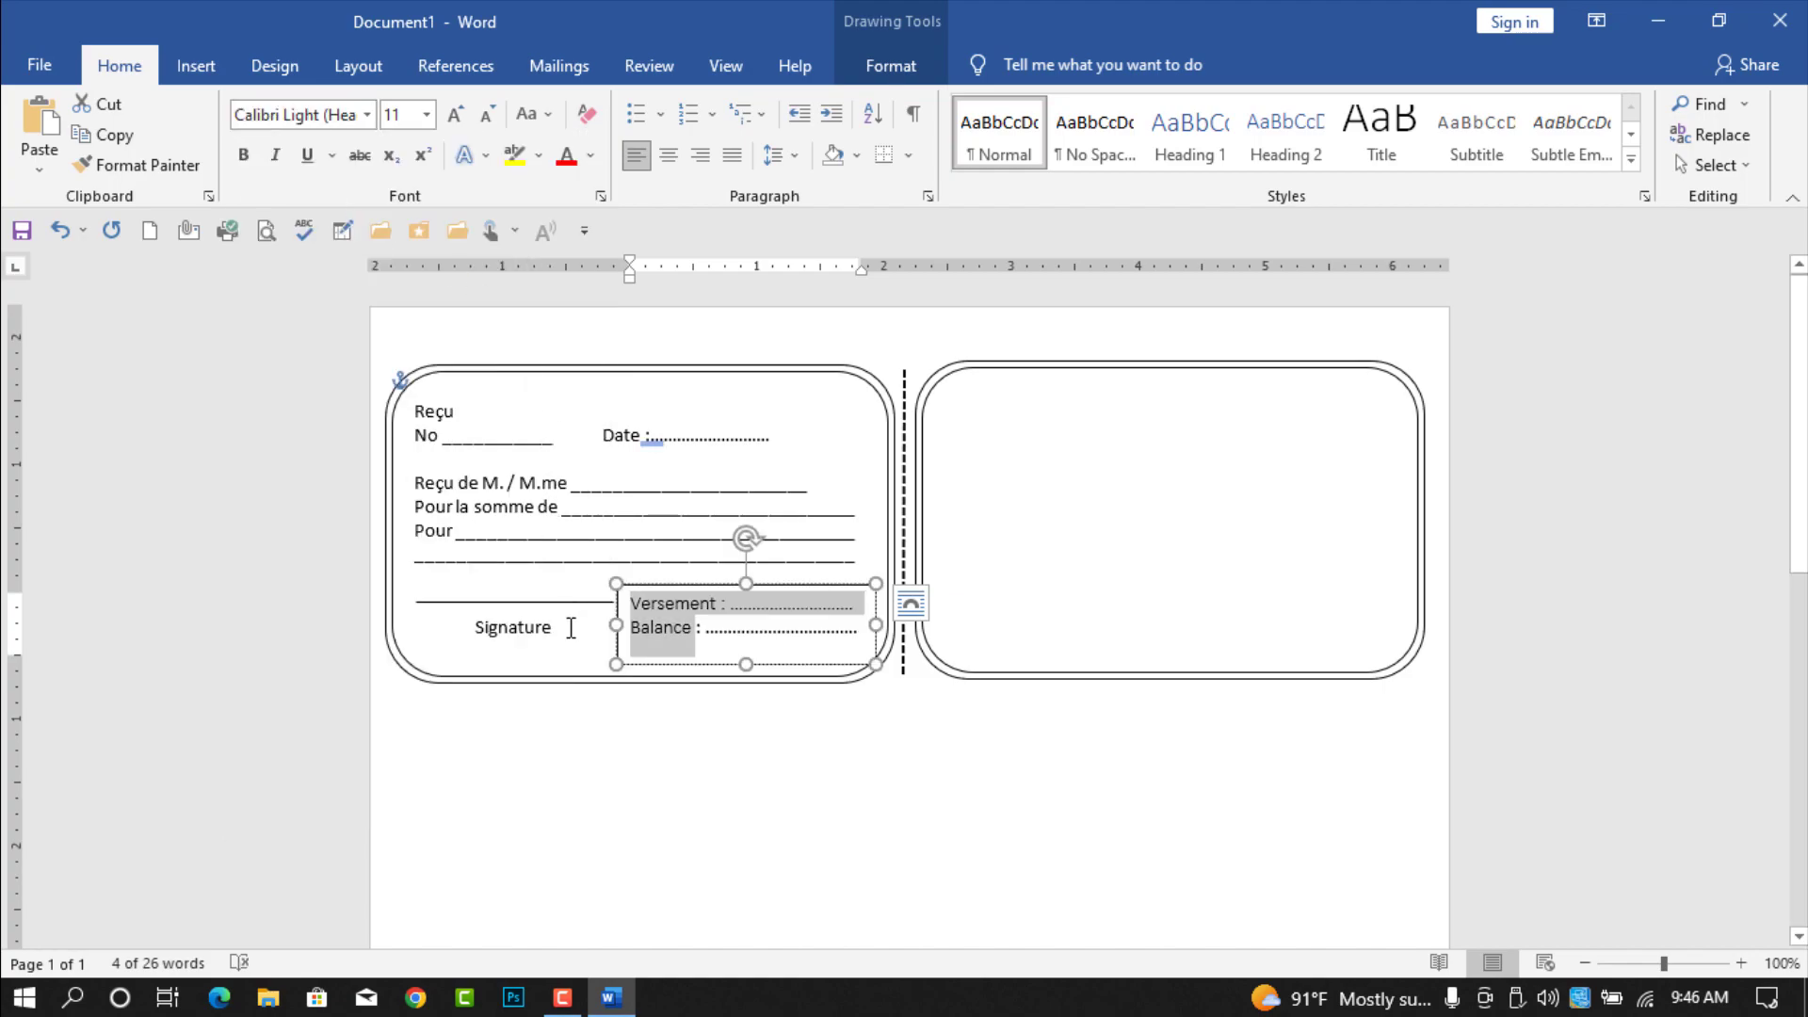
Step: Apply the grammar suggestion to the flagged dots after "Date :"
click(648, 433)
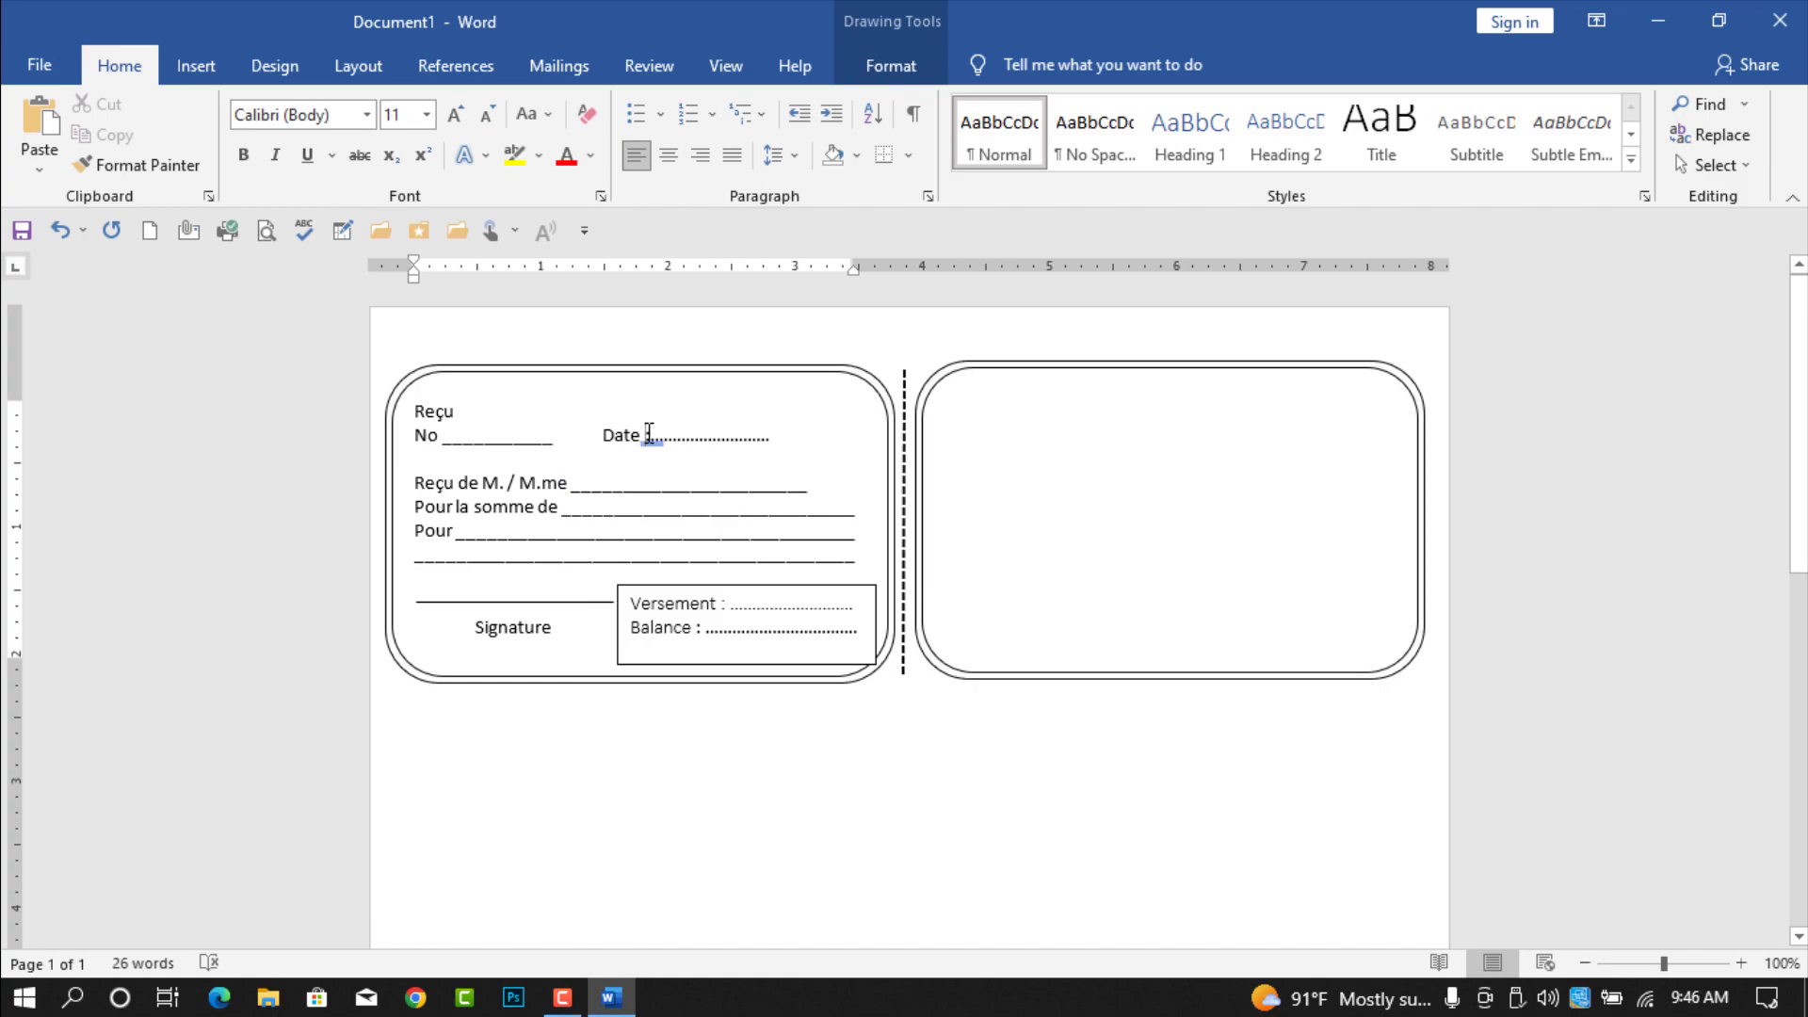
right_click(650, 436)
click(676, 465)
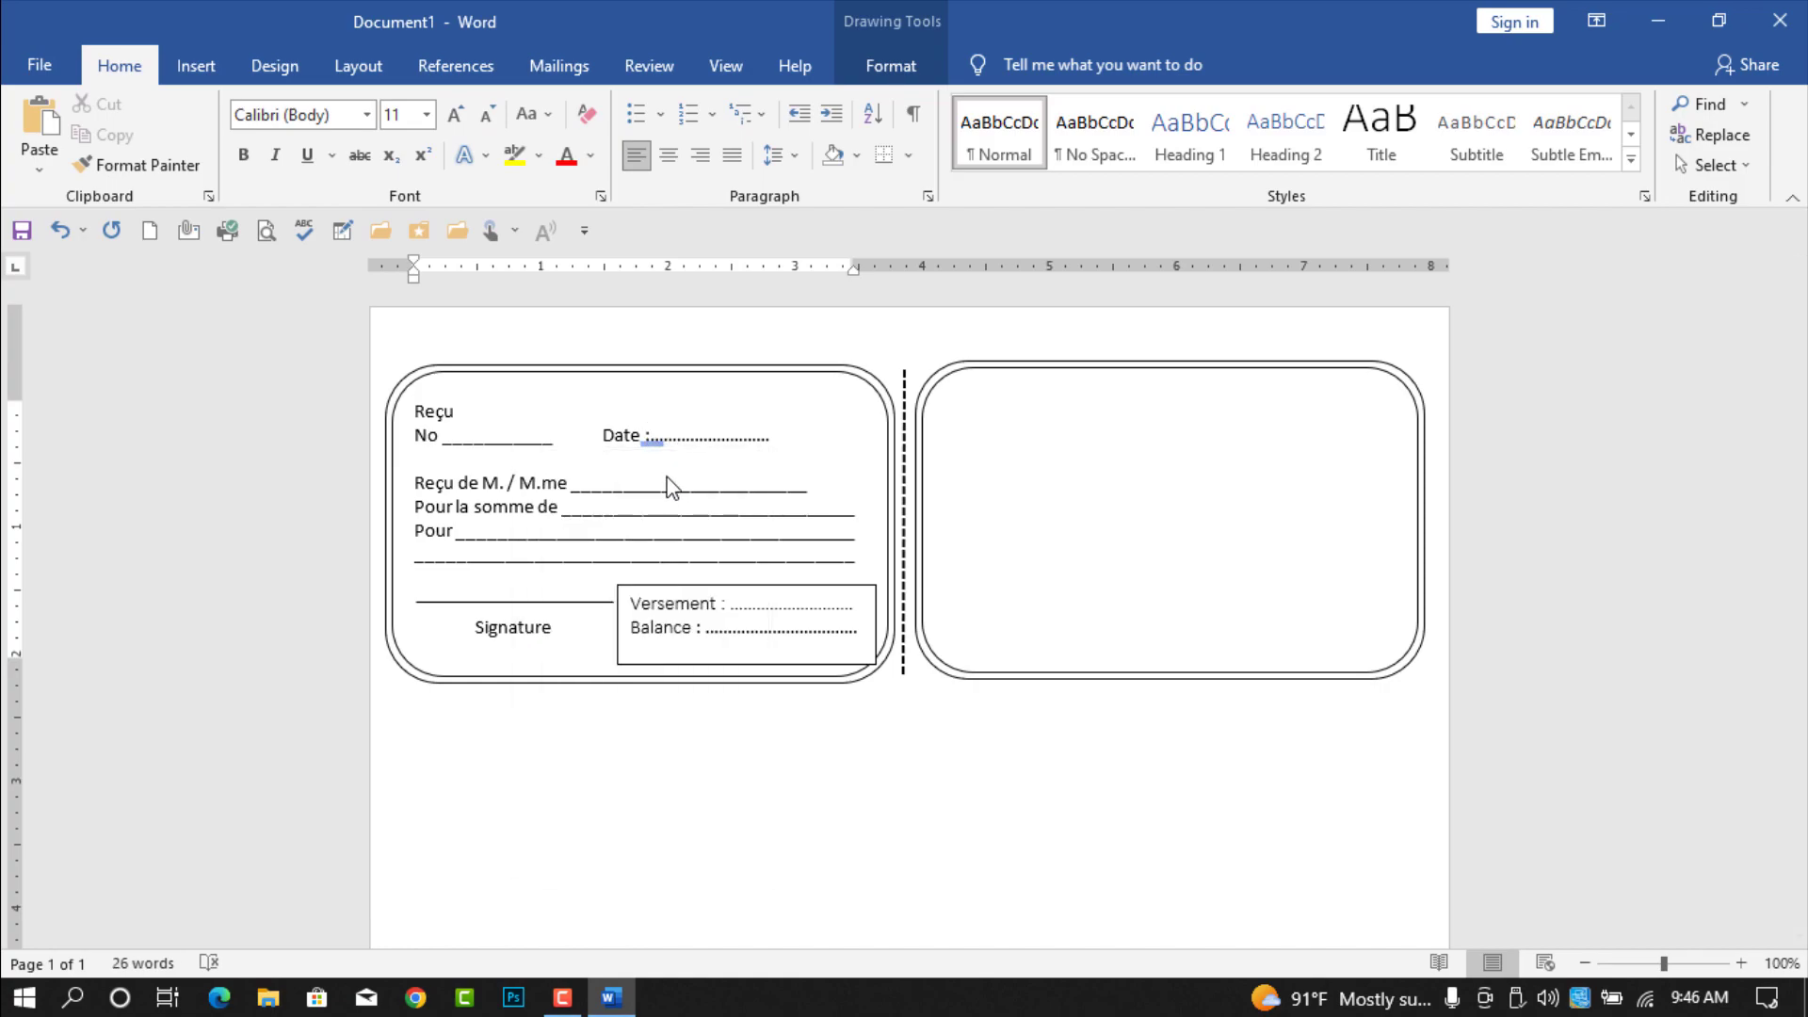
Step: Center the "Reçu" title in the receipt, make it bold and increase its font size to 14
double_click(455, 411)
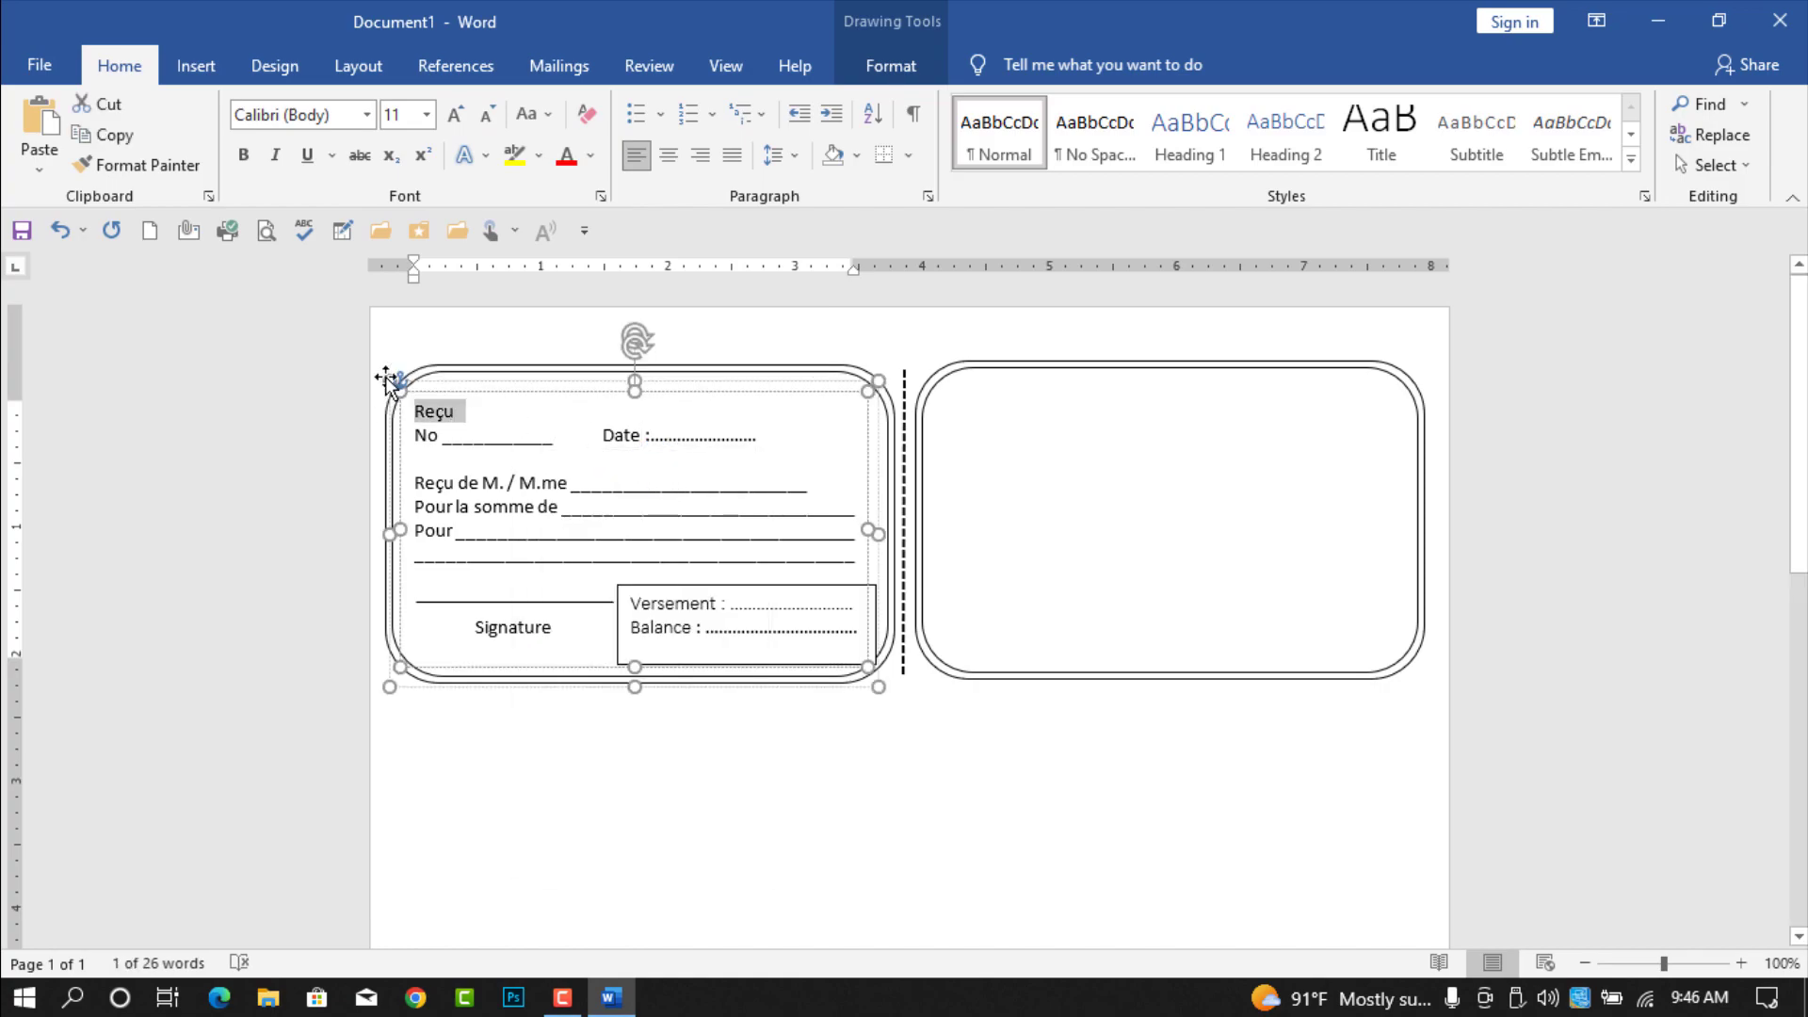
click(667, 155)
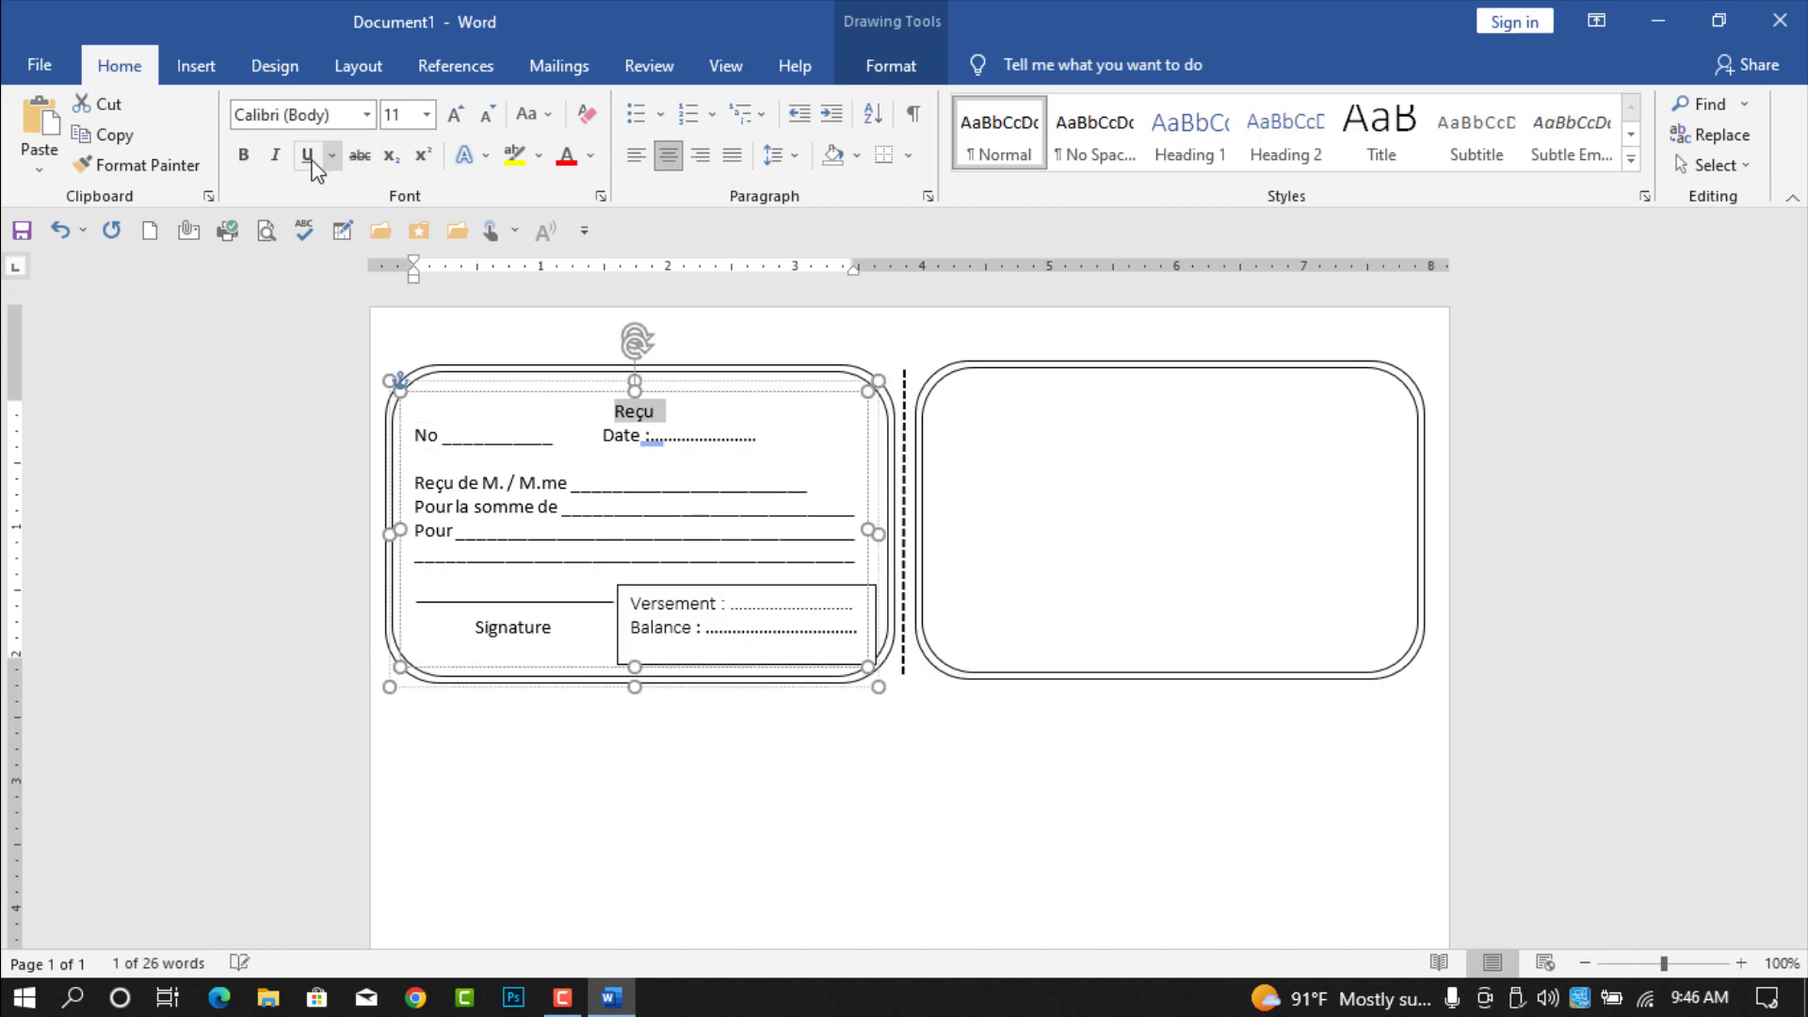
click(248, 163)
click(458, 114)
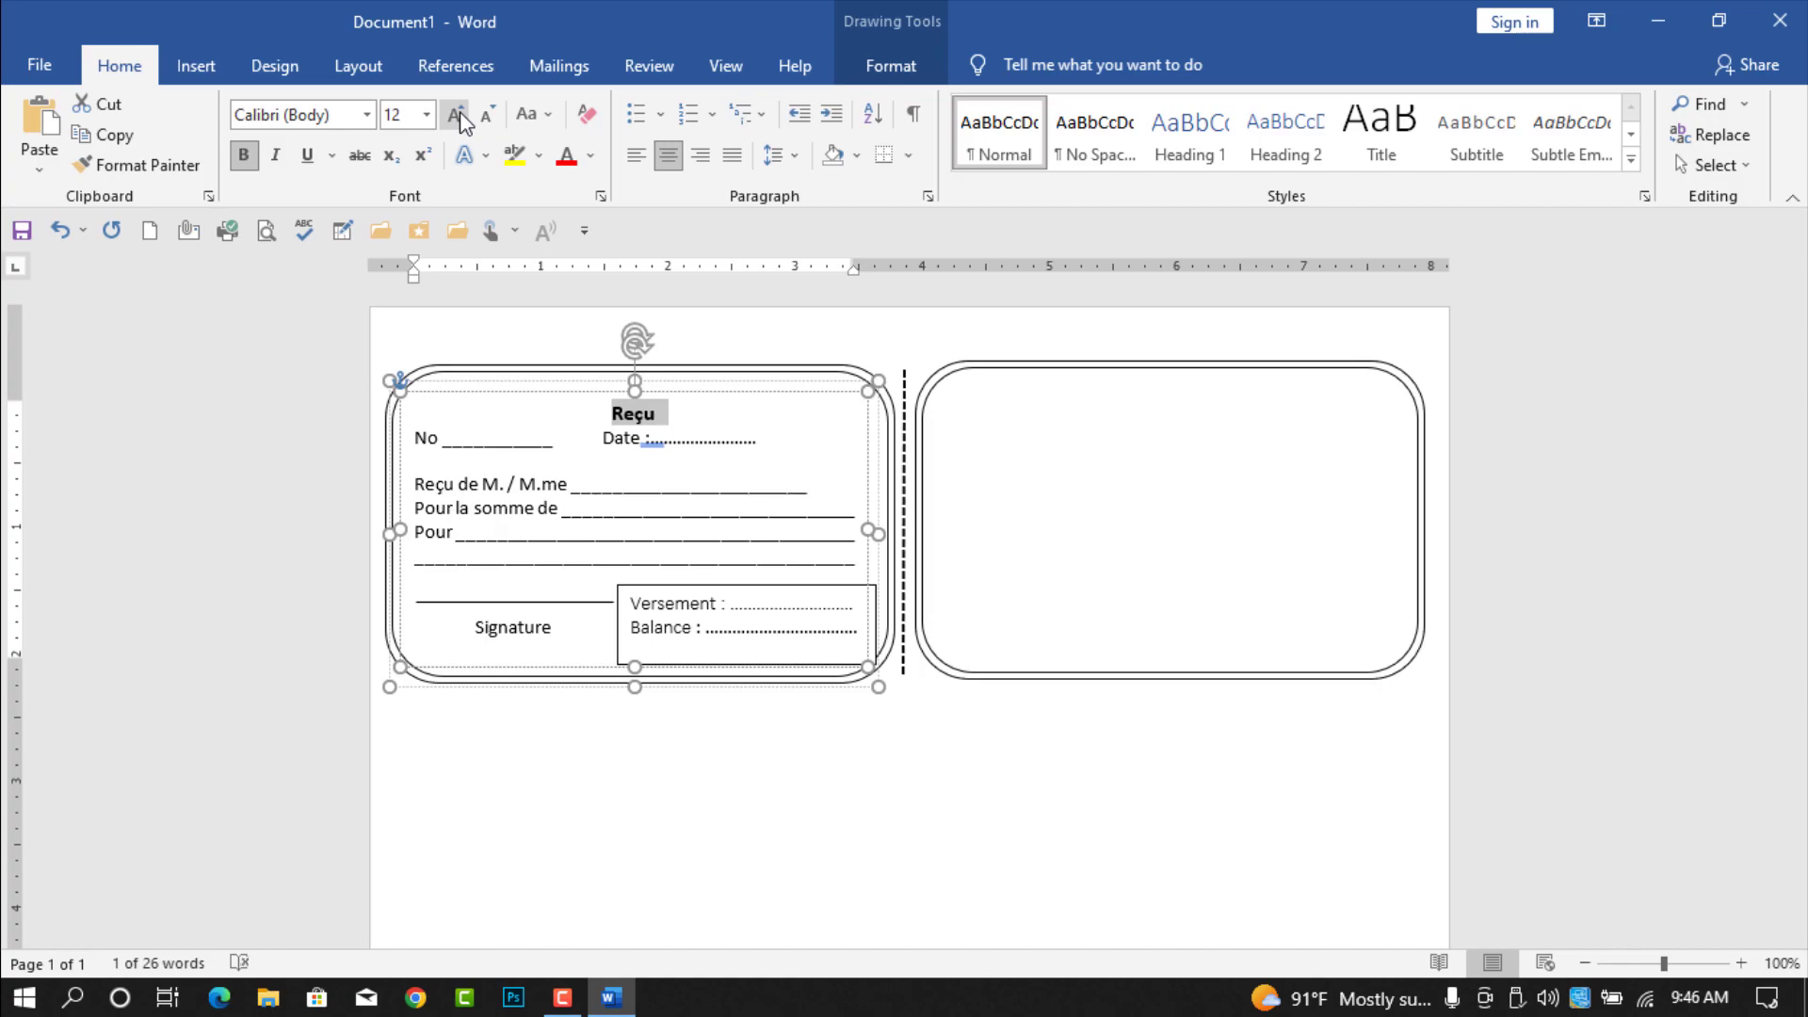
click(458, 114)
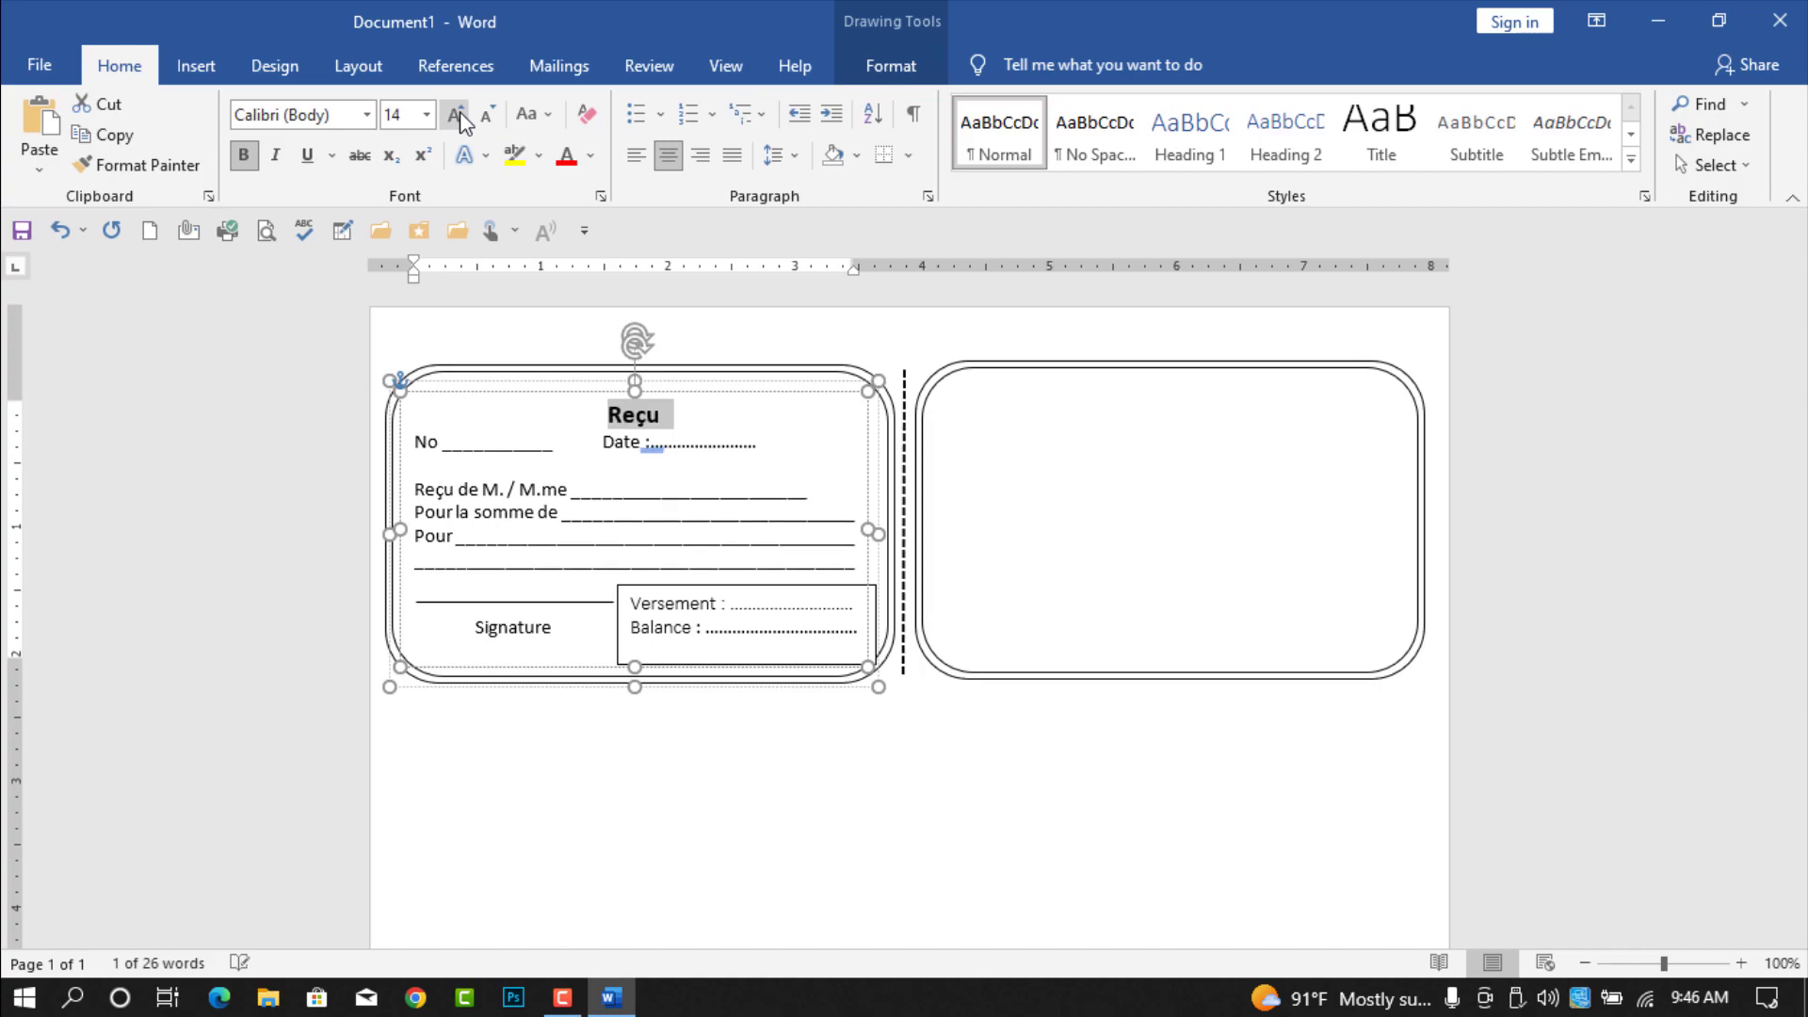
Step: Apply the grammar suggestion with a colon, space and dots to the flagged text after "Date"
click(649, 449)
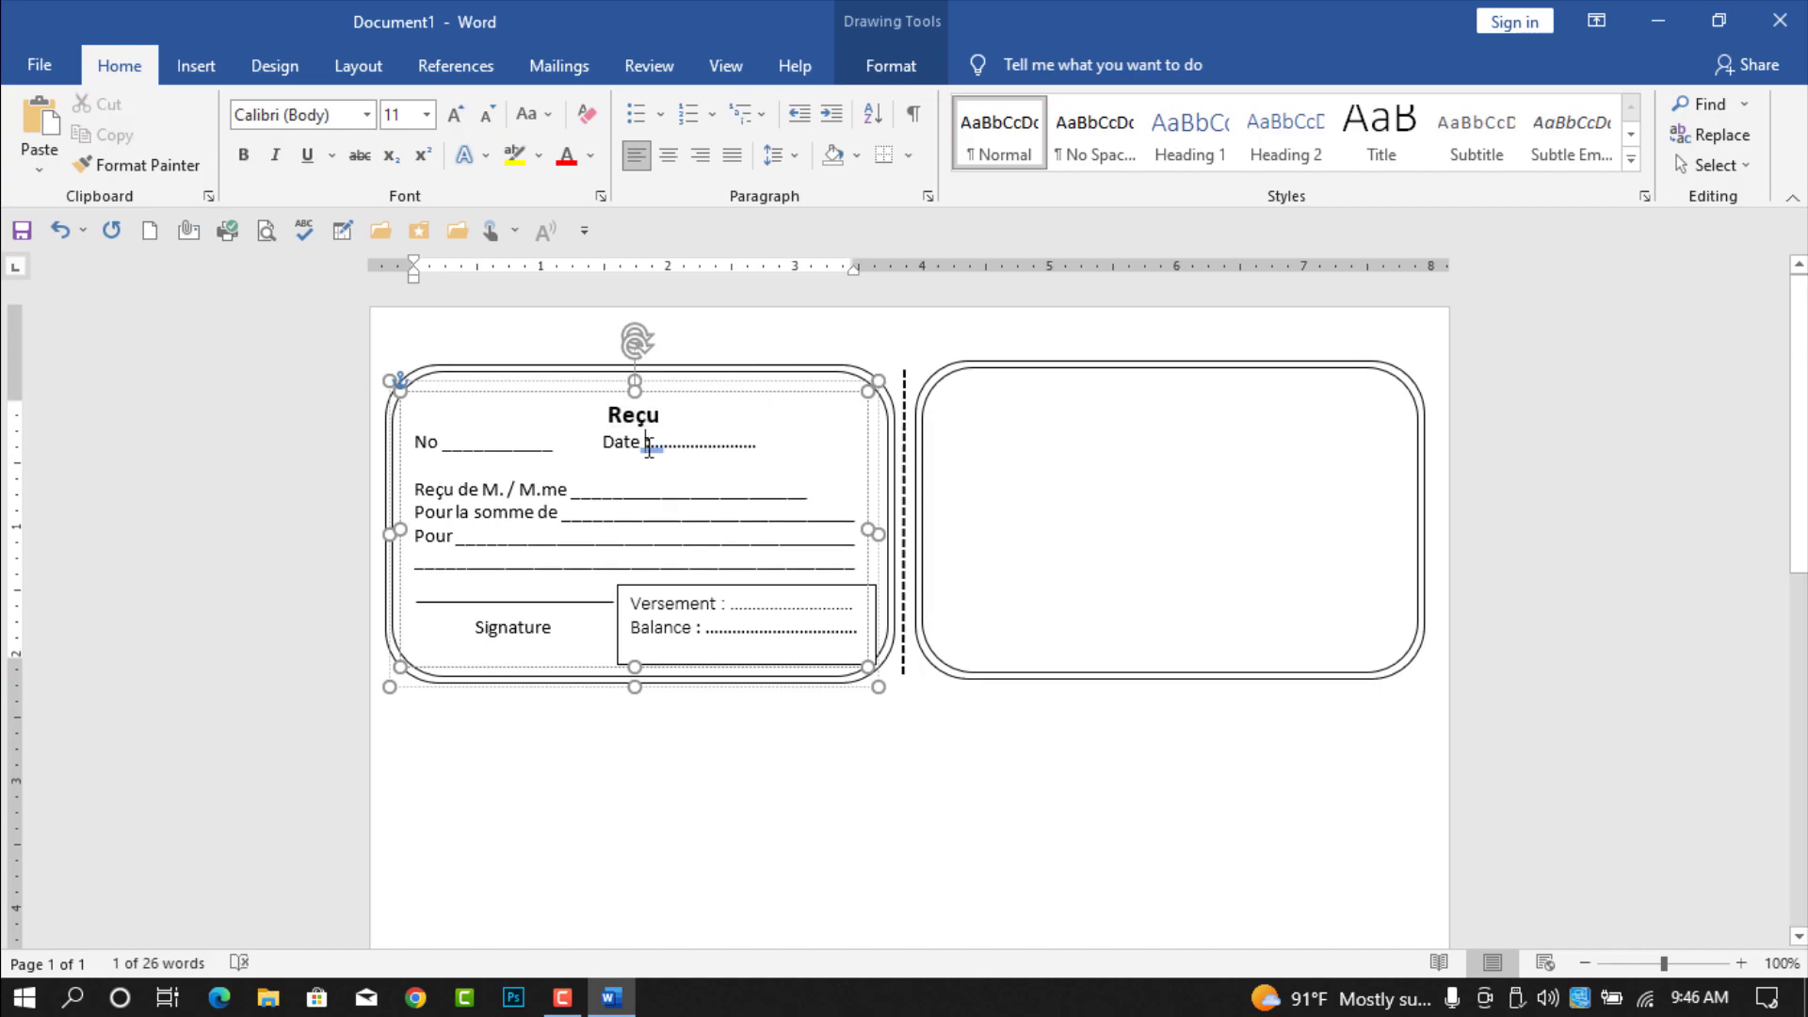
right_click(650, 450)
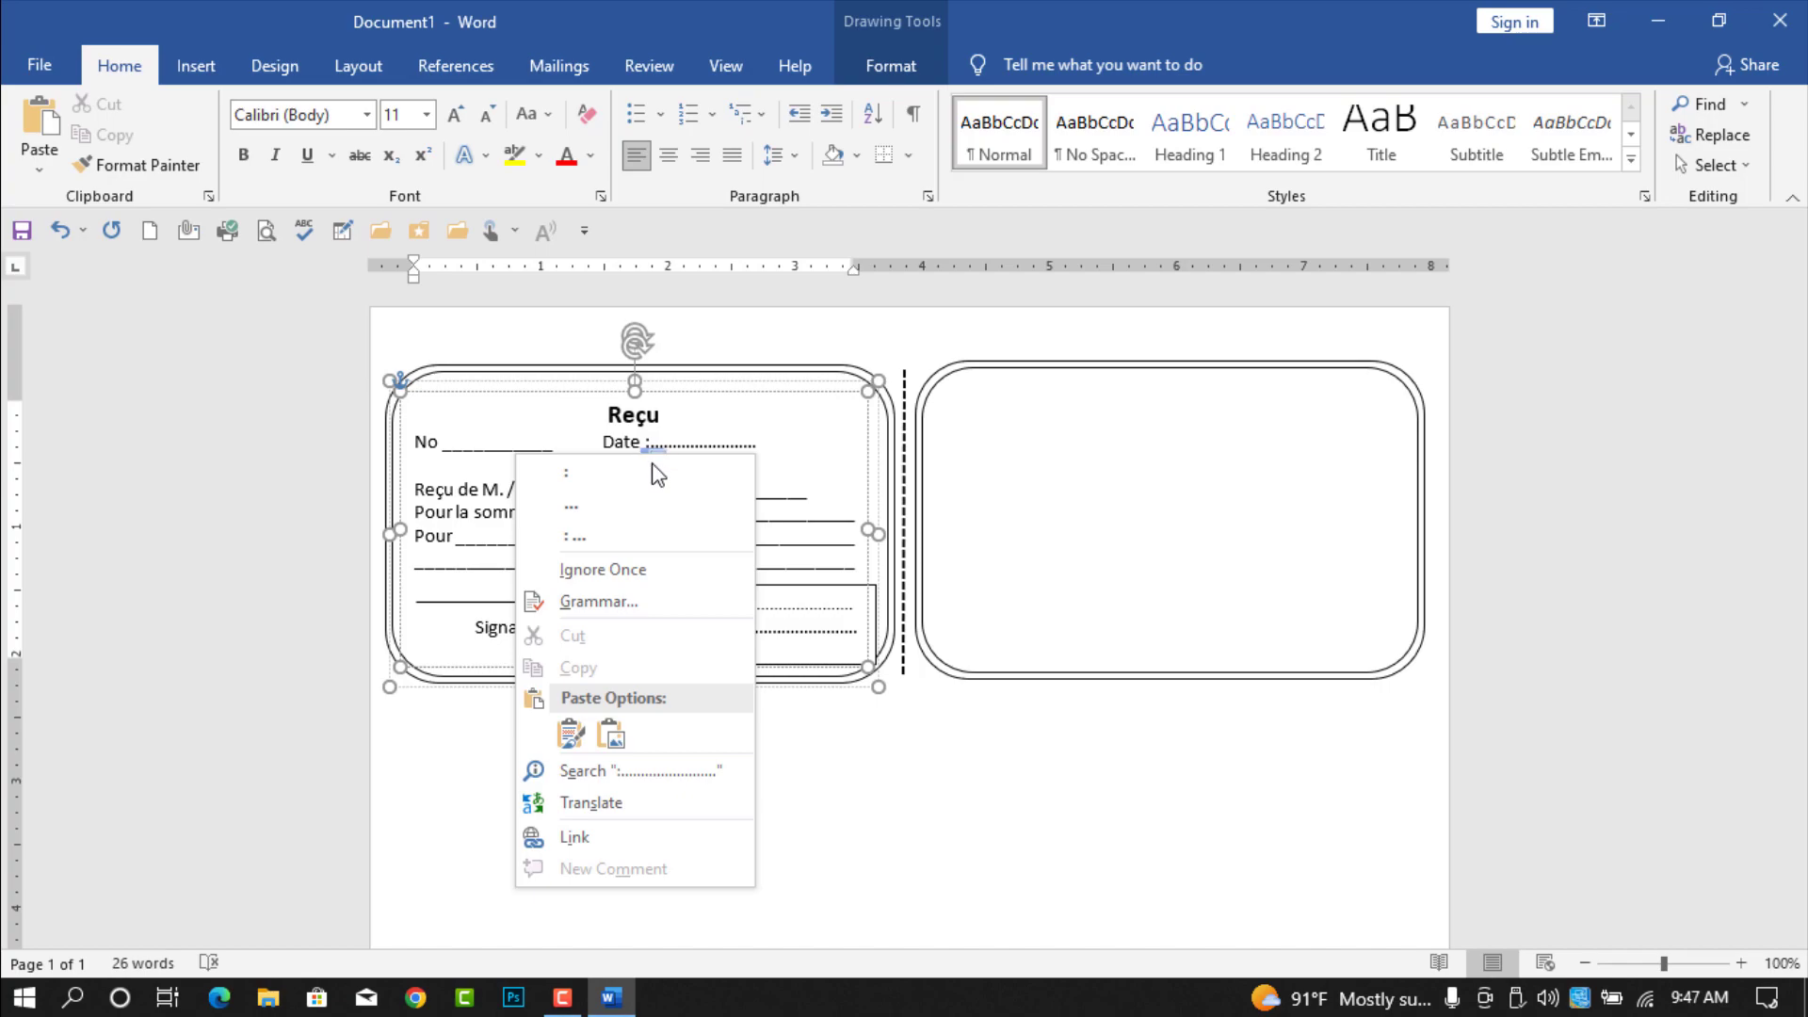
click(619, 534)
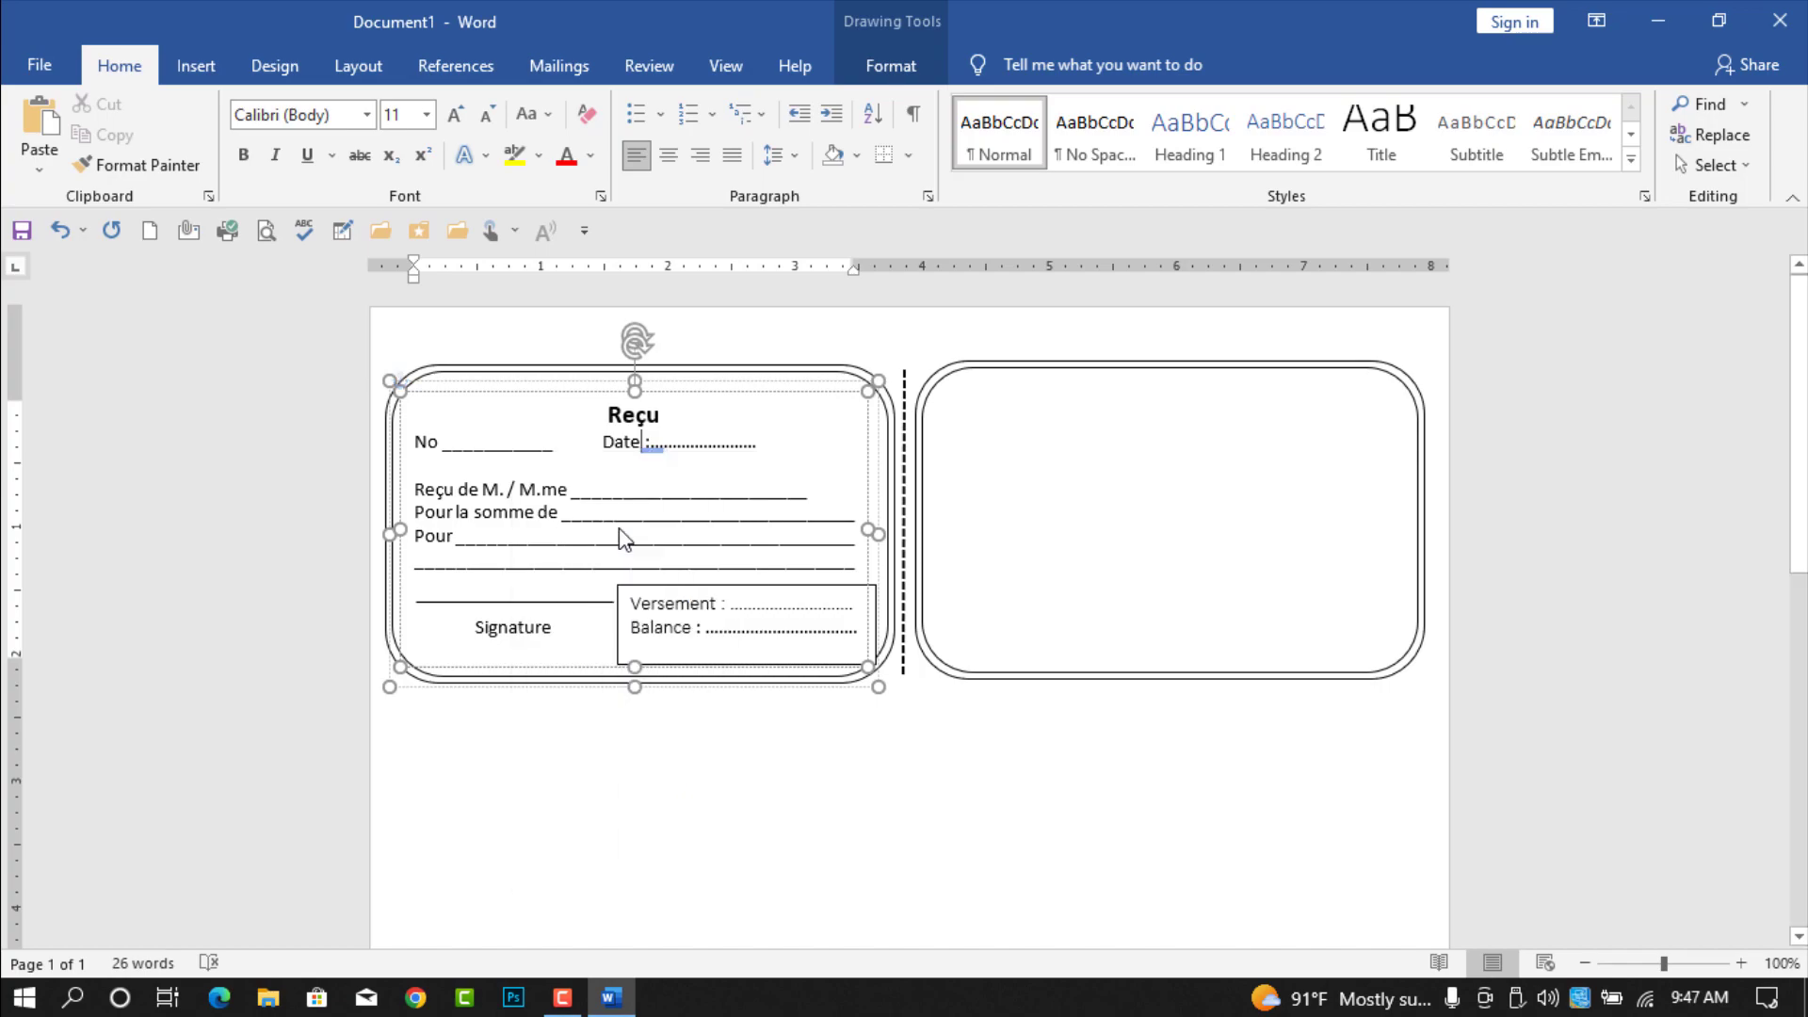
Step: Group the "Versement"/"Balance" text box with the main receipt text box in the first frame
click(719, 585)
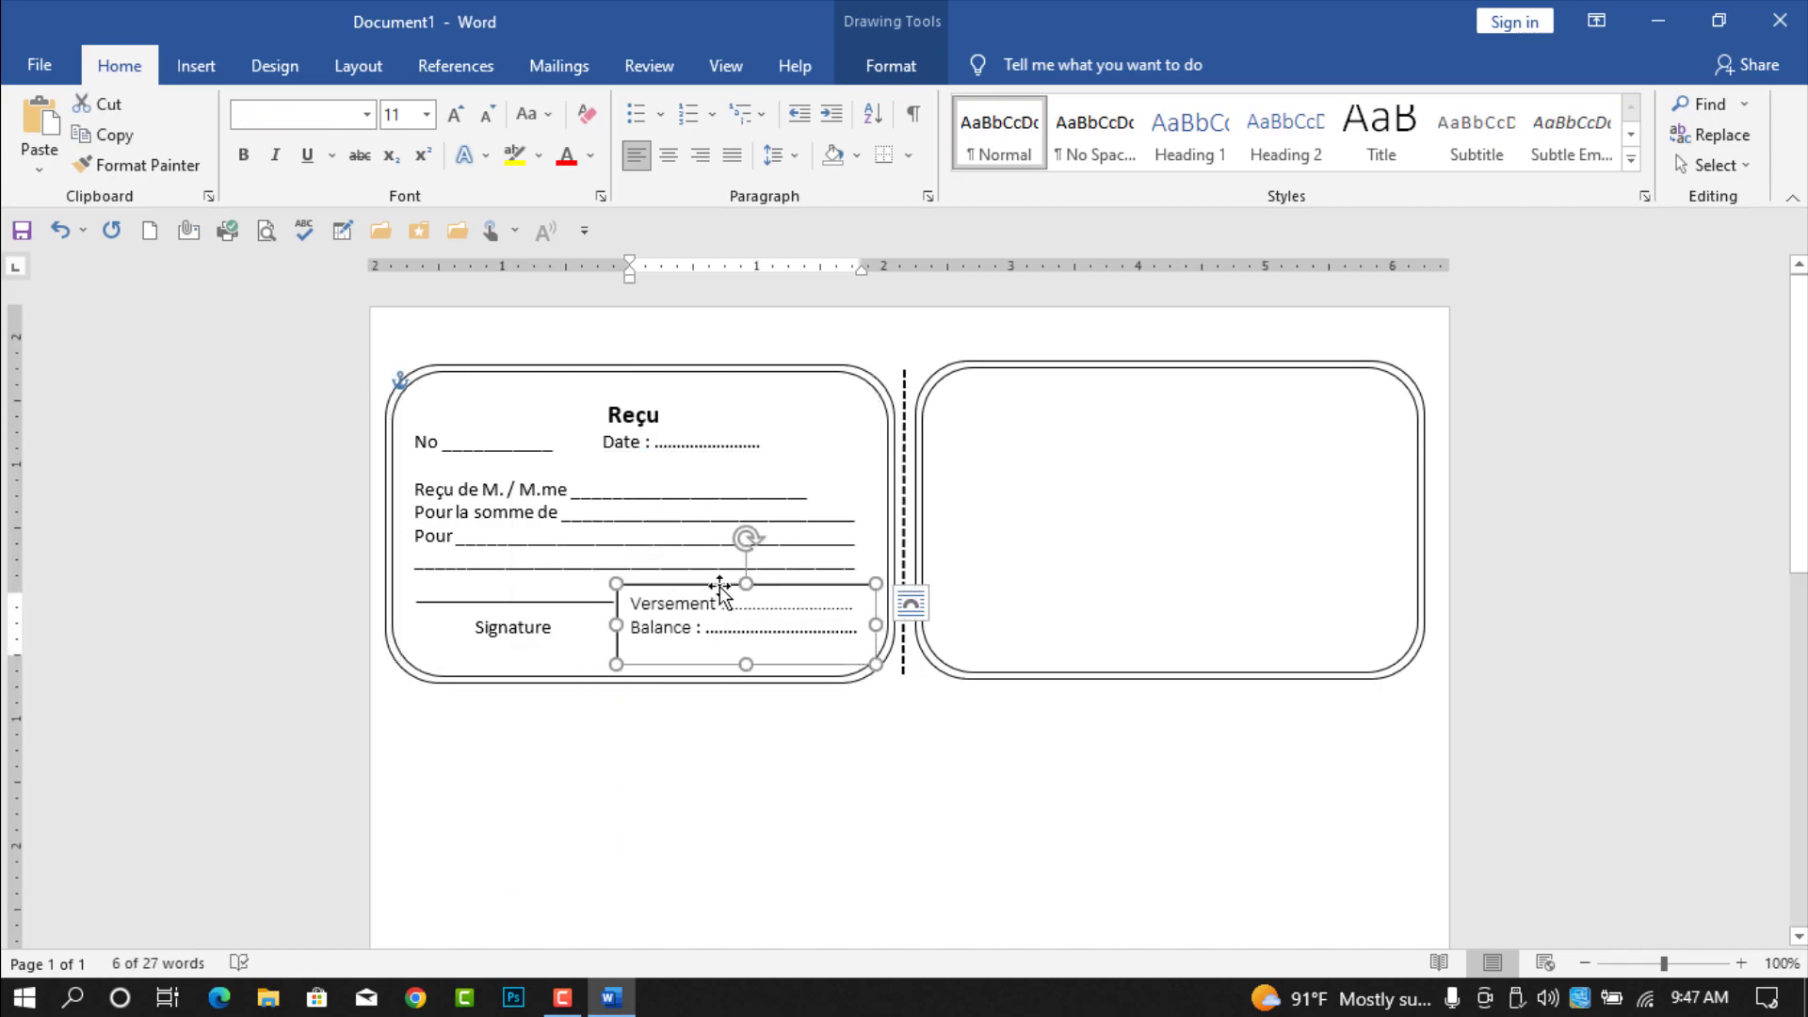
click(693, 398)
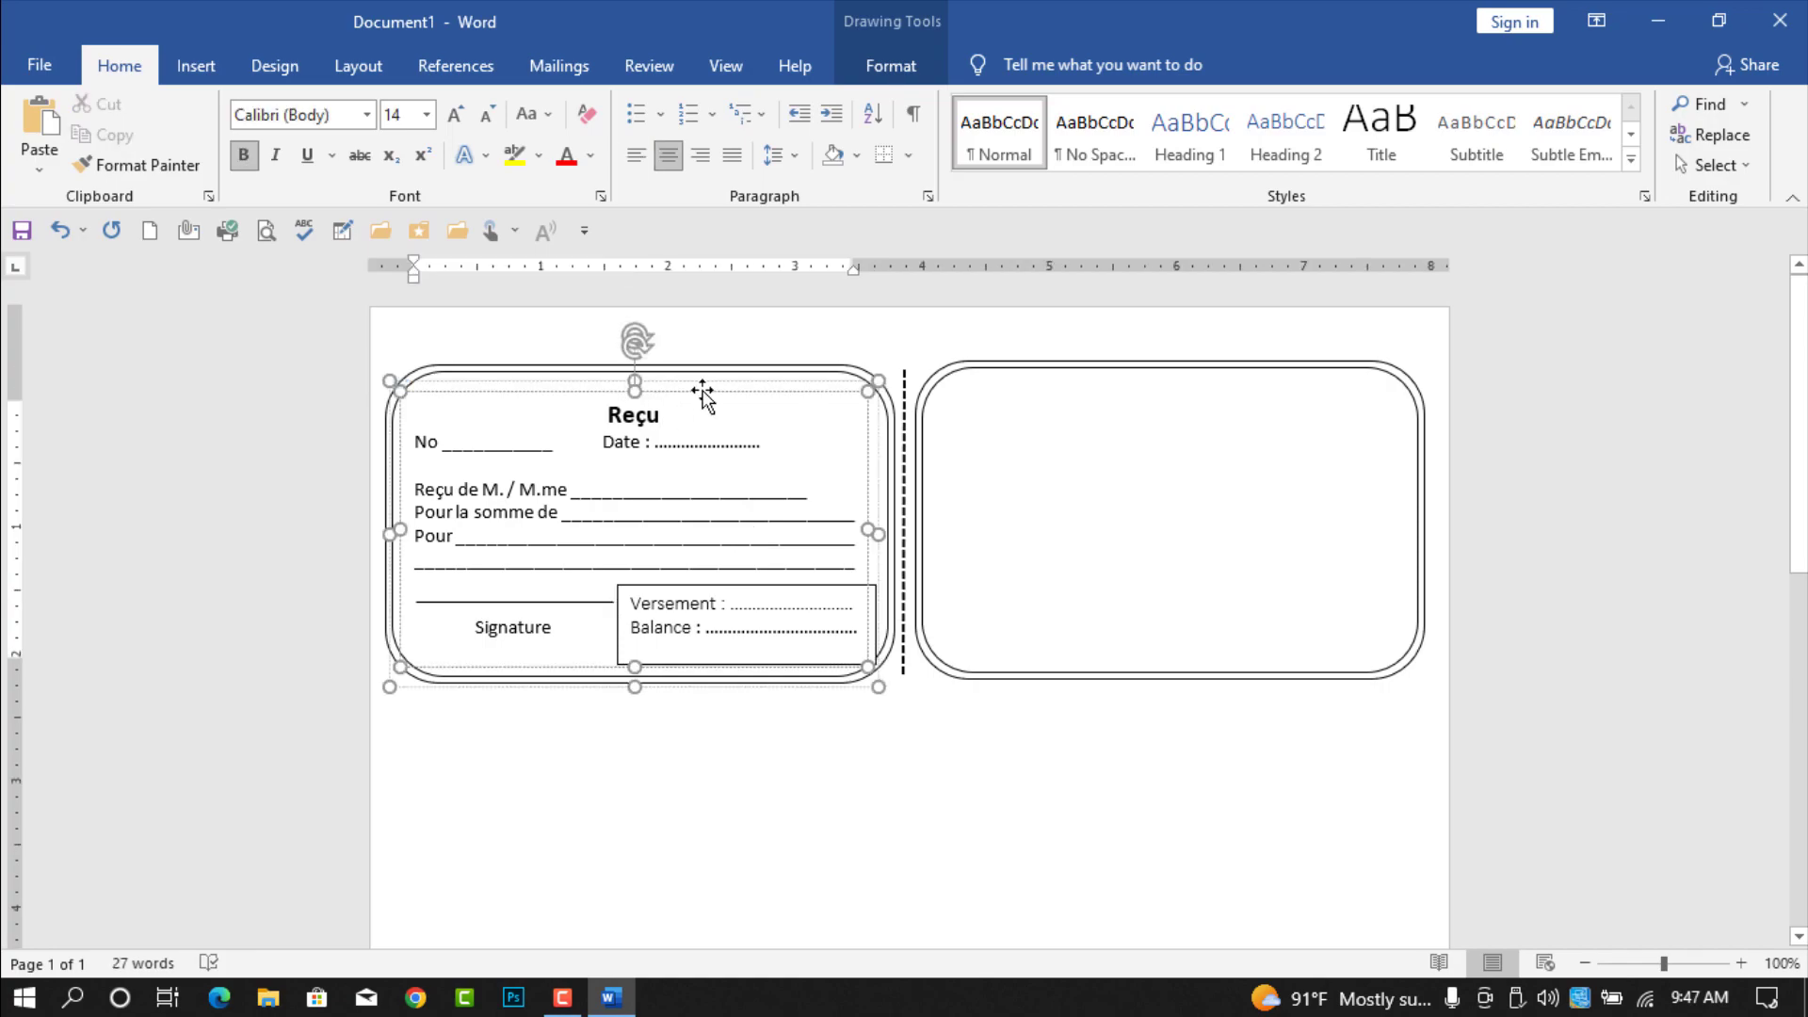
click(725, 587)
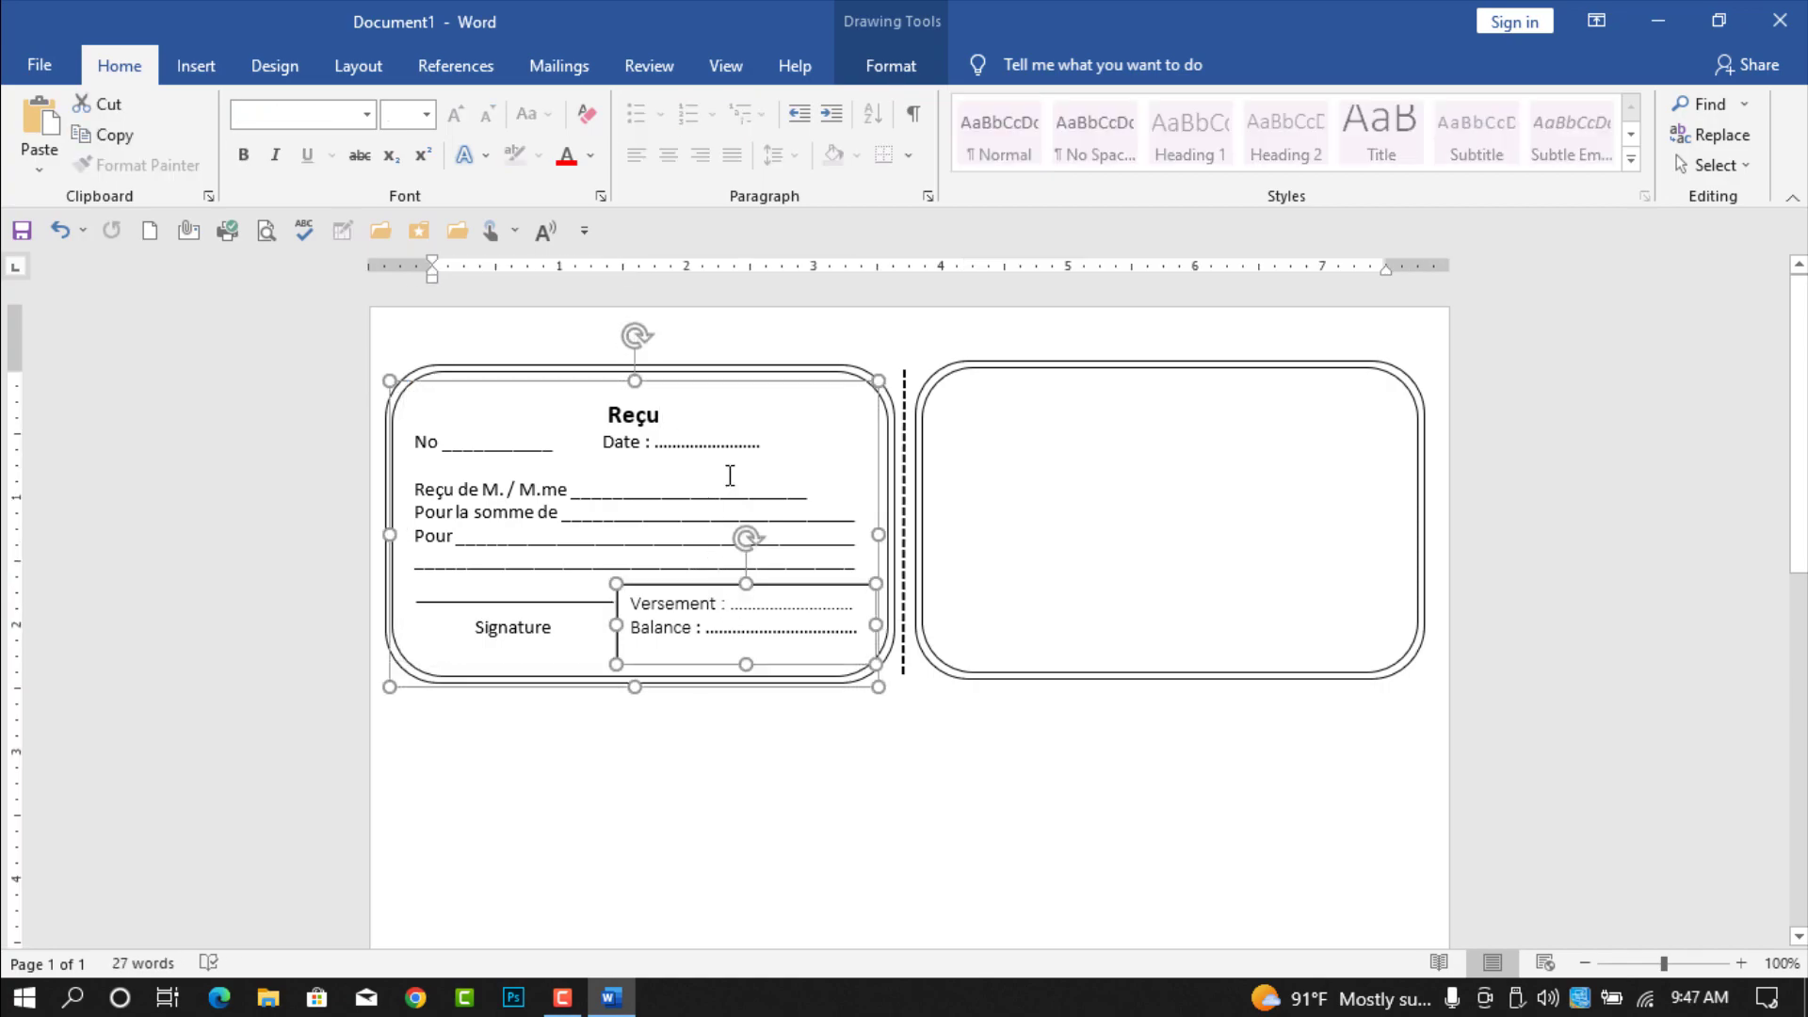
click(899, 66)
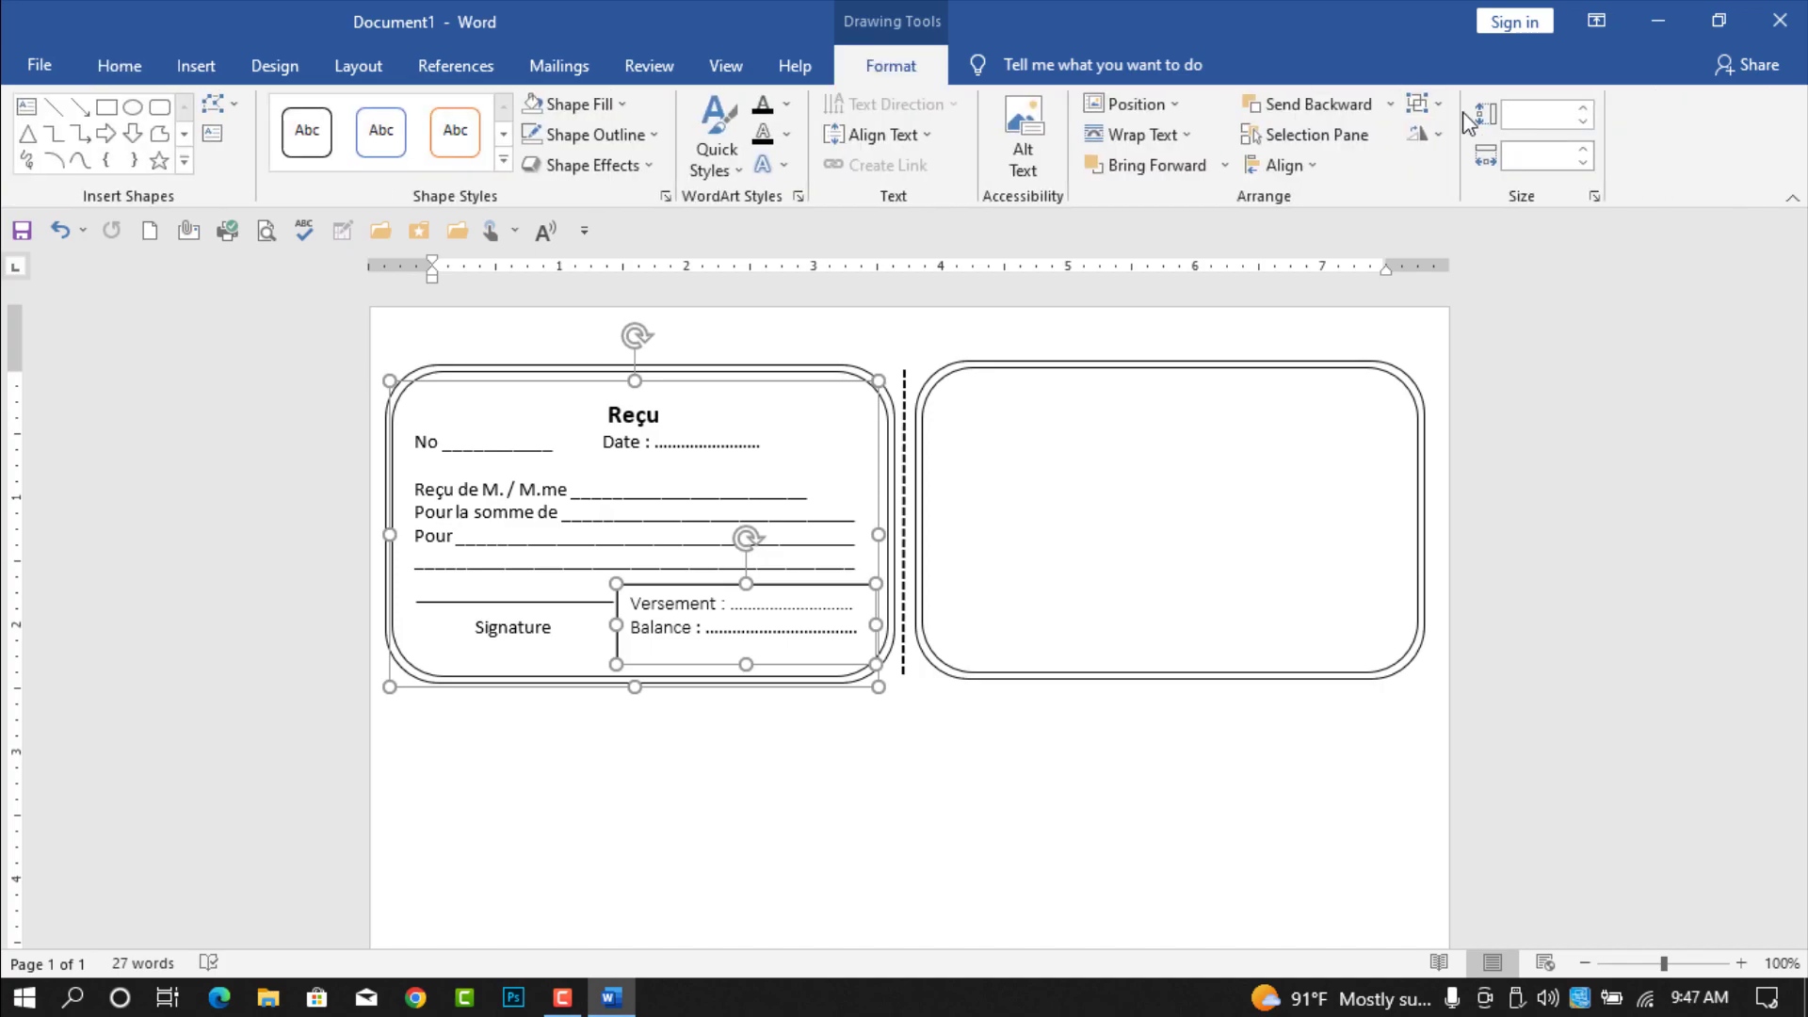
click(1419, 104)
click(1459, 142)
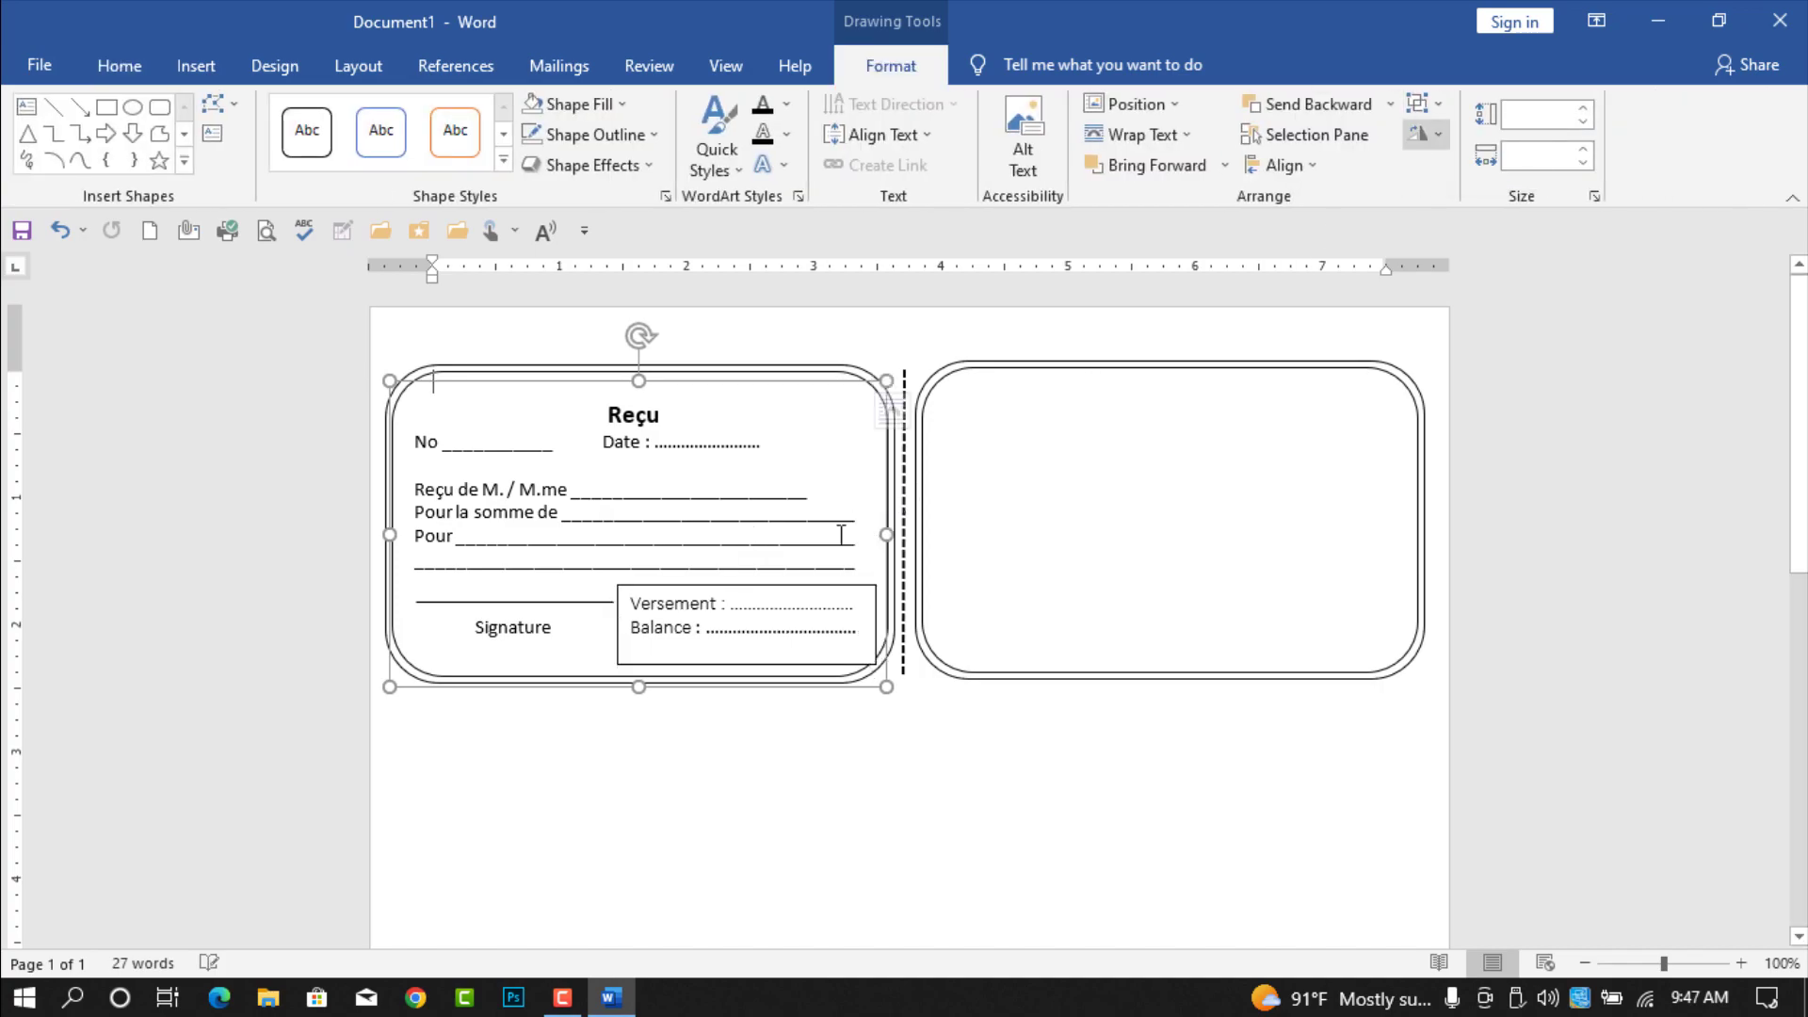
Step: Remove the outline of the "Versement"/"Balance" text box inside the group
click(818, 590)
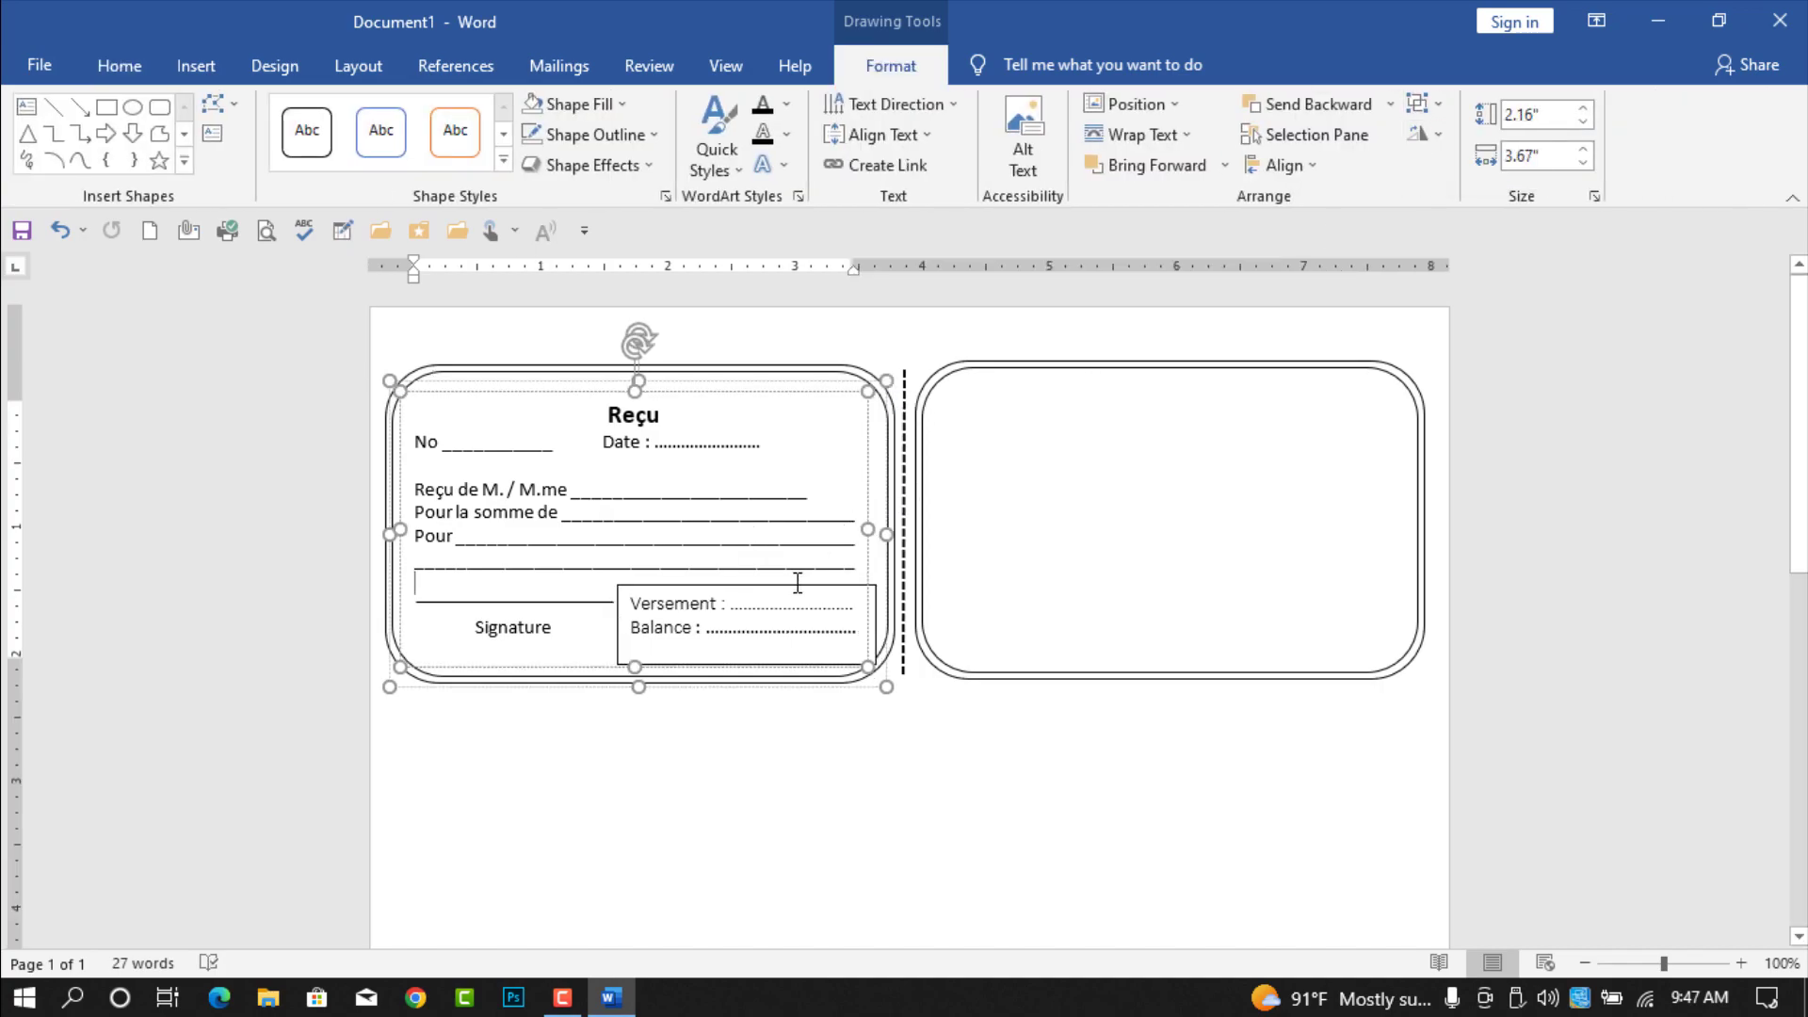
click(788, 584)
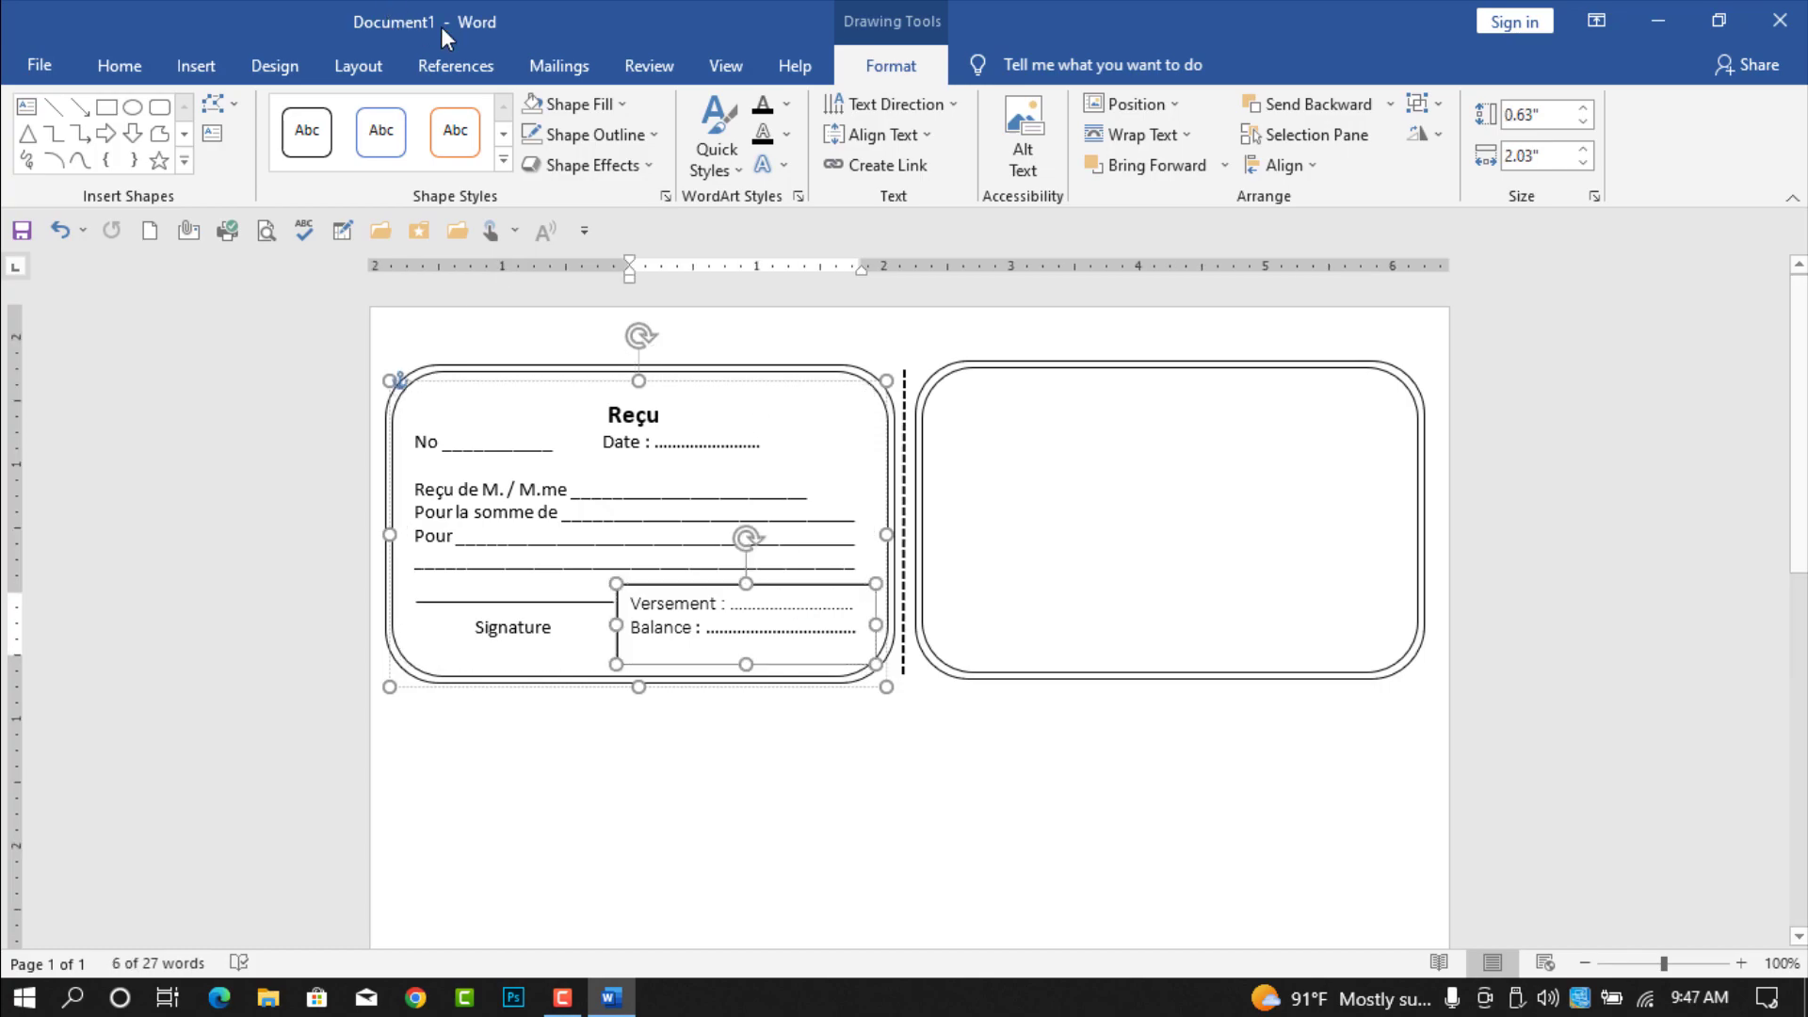
click(634, 137)
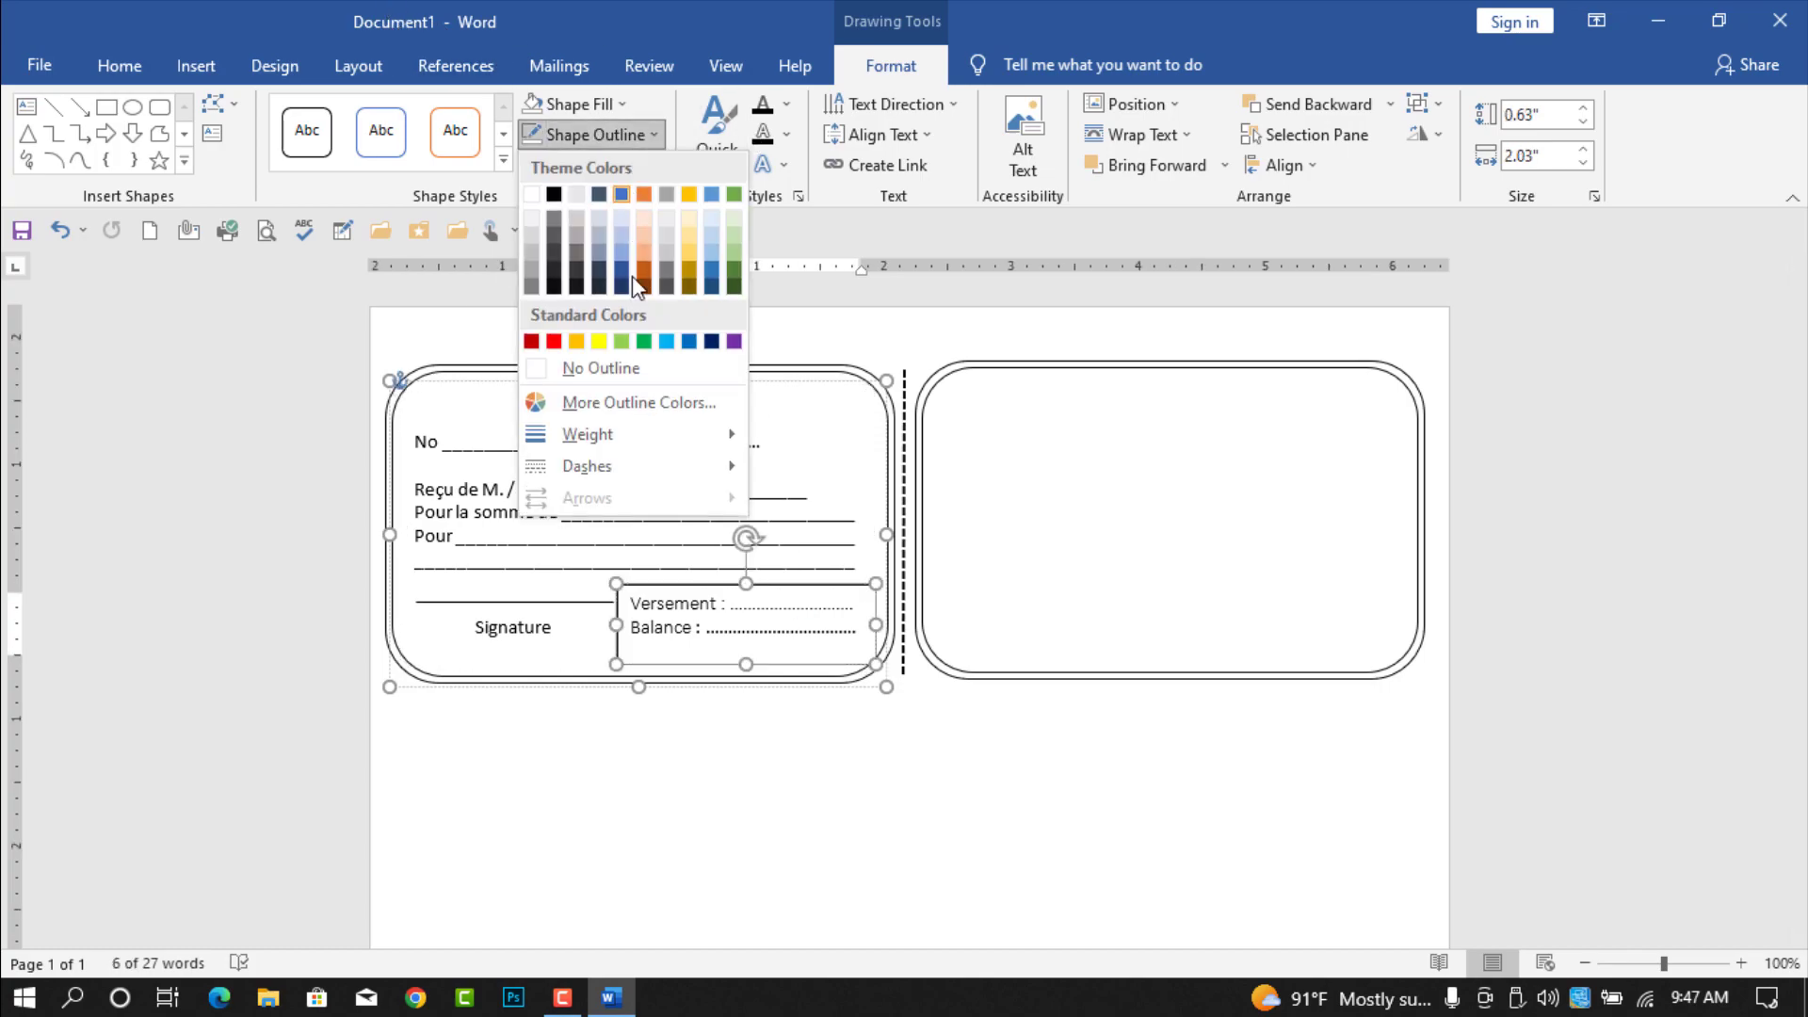
click(635, 359)
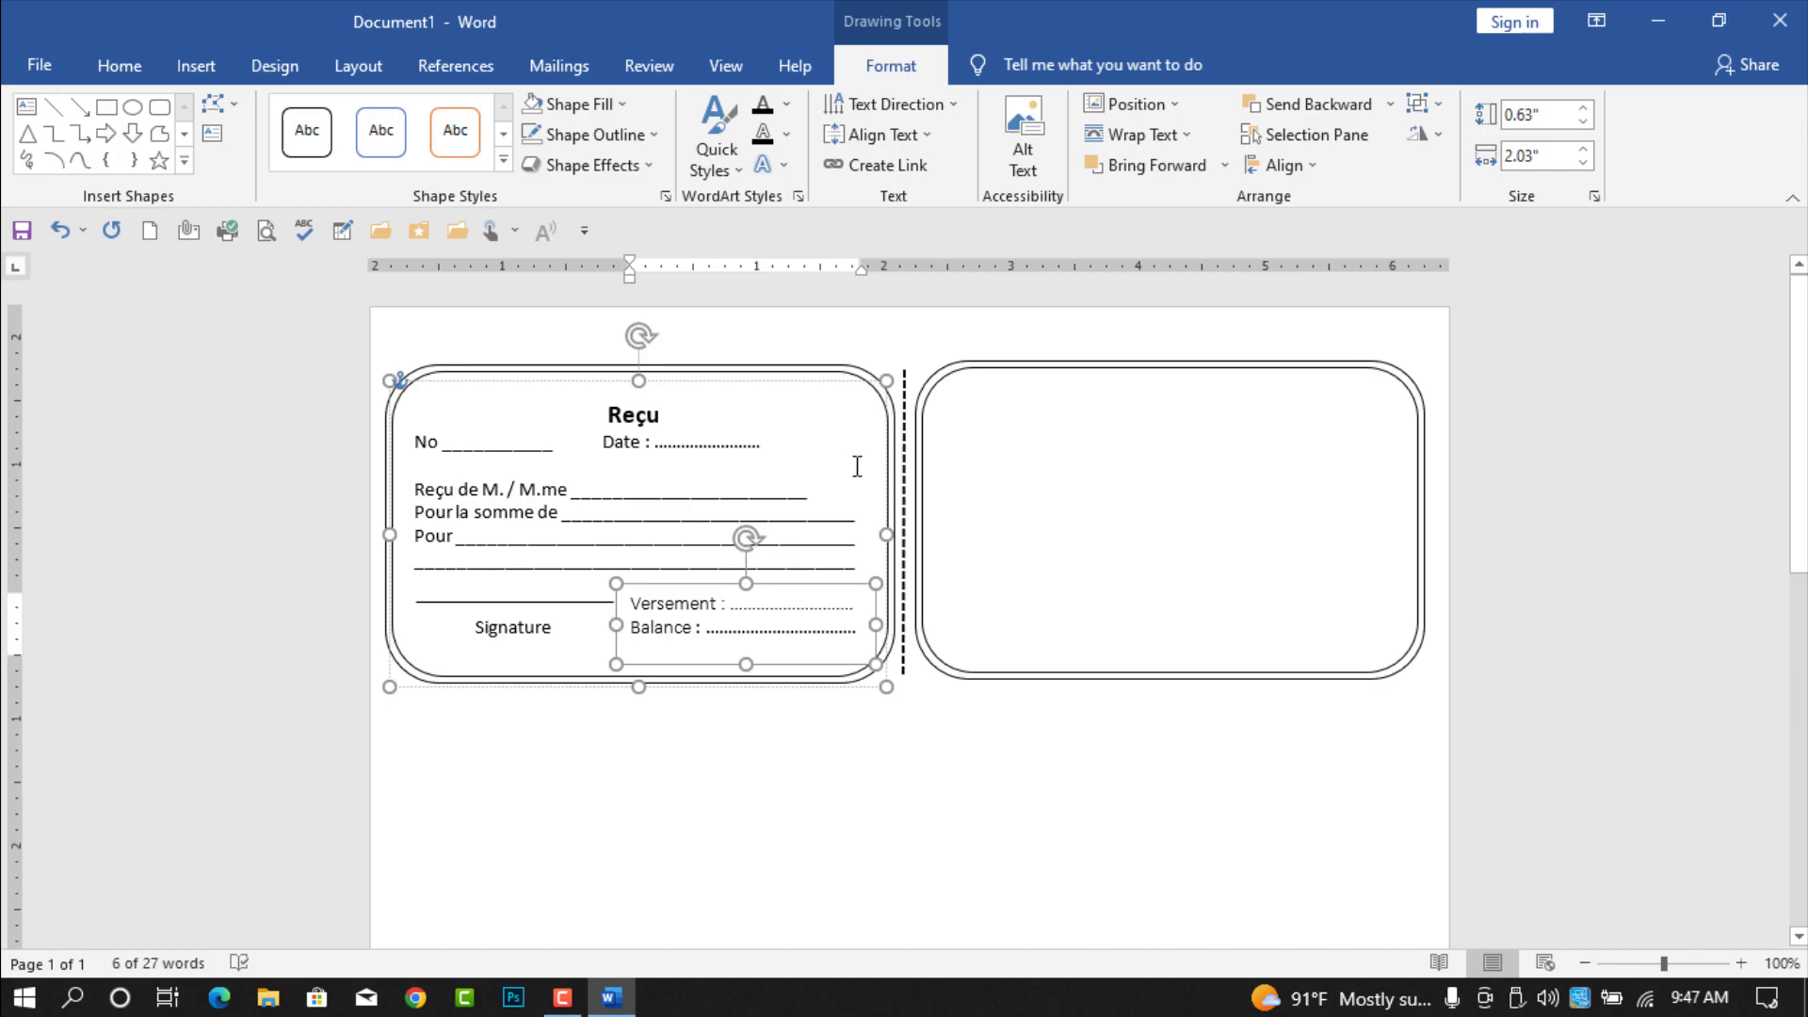
Step: Duplicate the grouped receipt content of the first frame
click(837, 377)
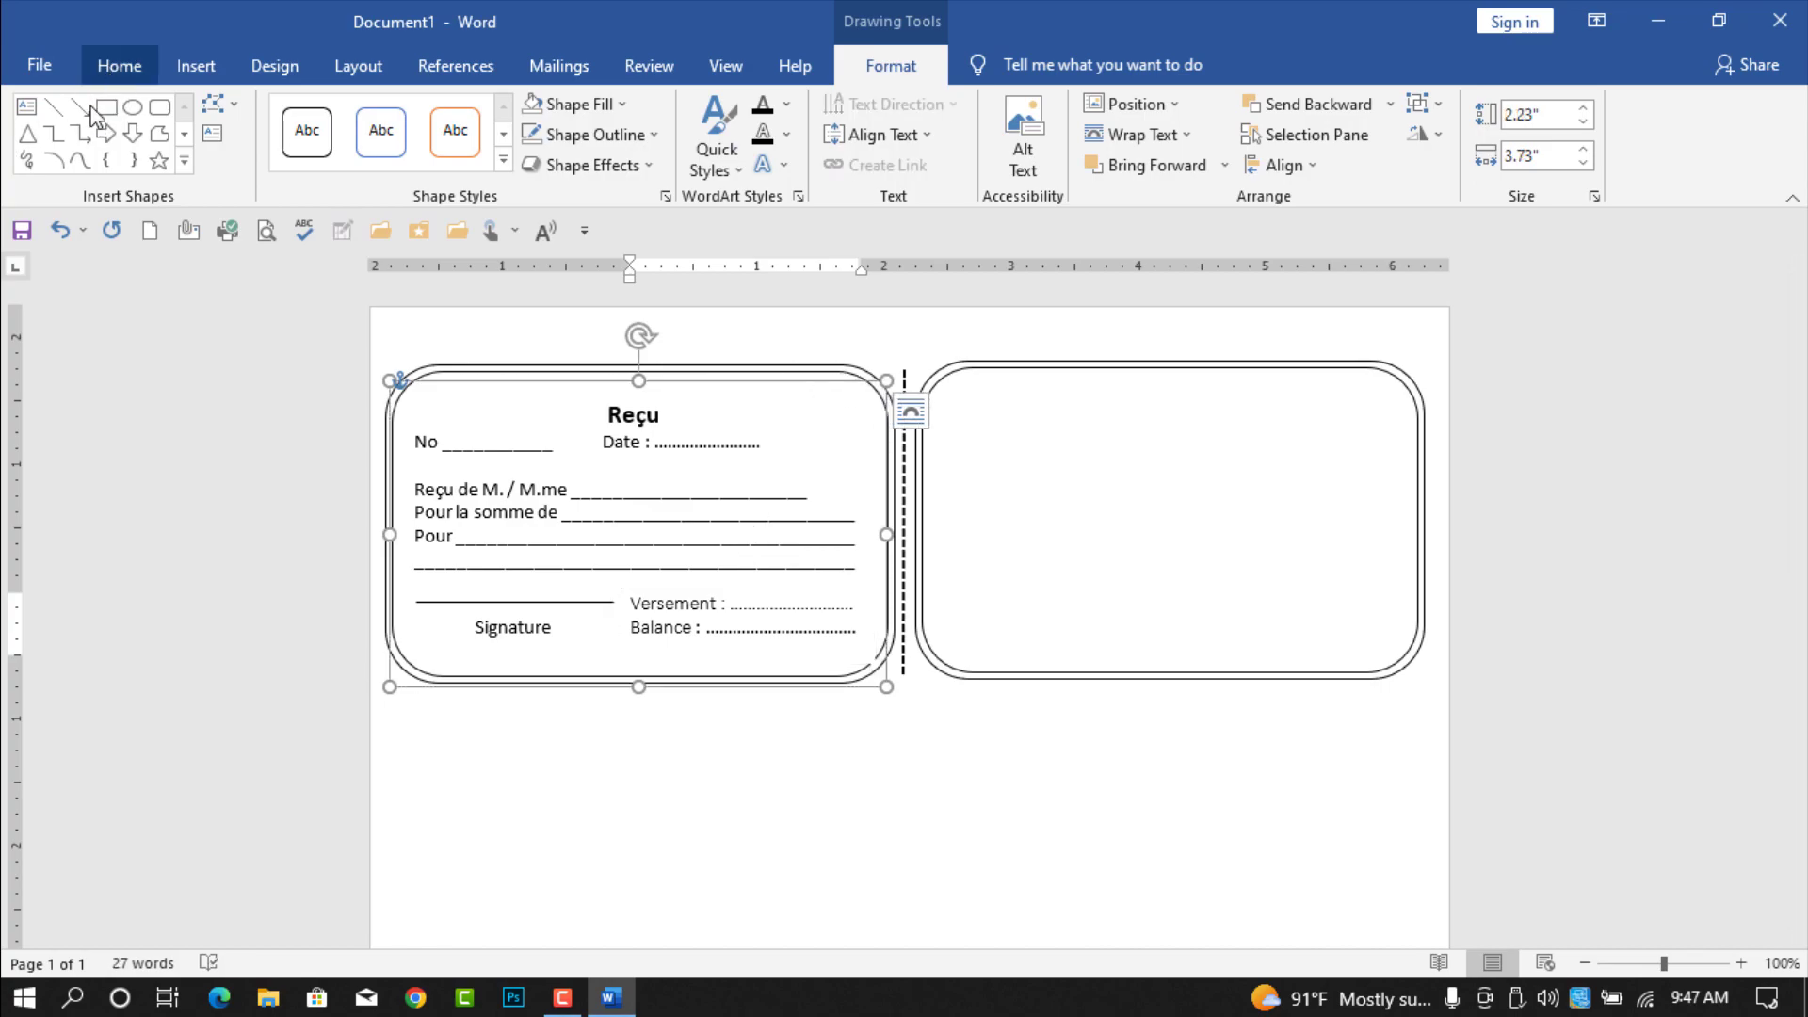
click(119, 65)
click(34, 130)
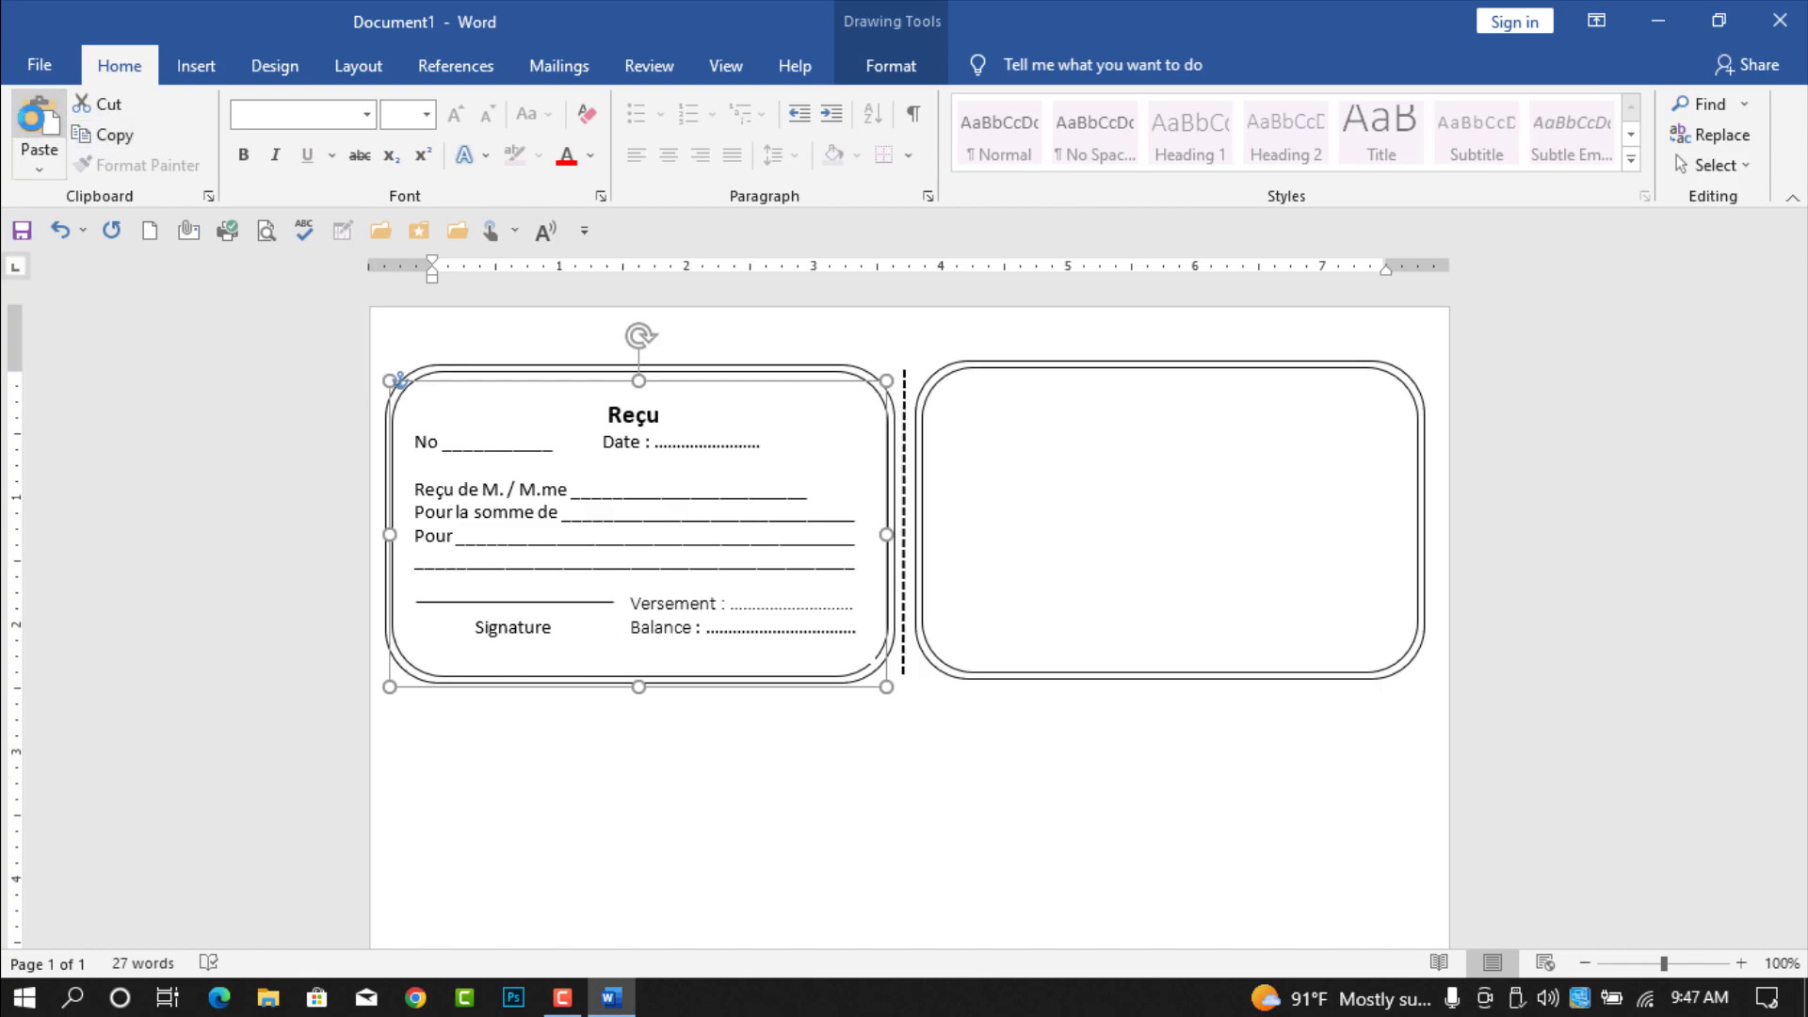
Step: Move the duplicated receipt content across the dotted divider into the empty second frame
key(Right)
key(Right)
key(Right)
key(Right)
key(Right)
key(Right)
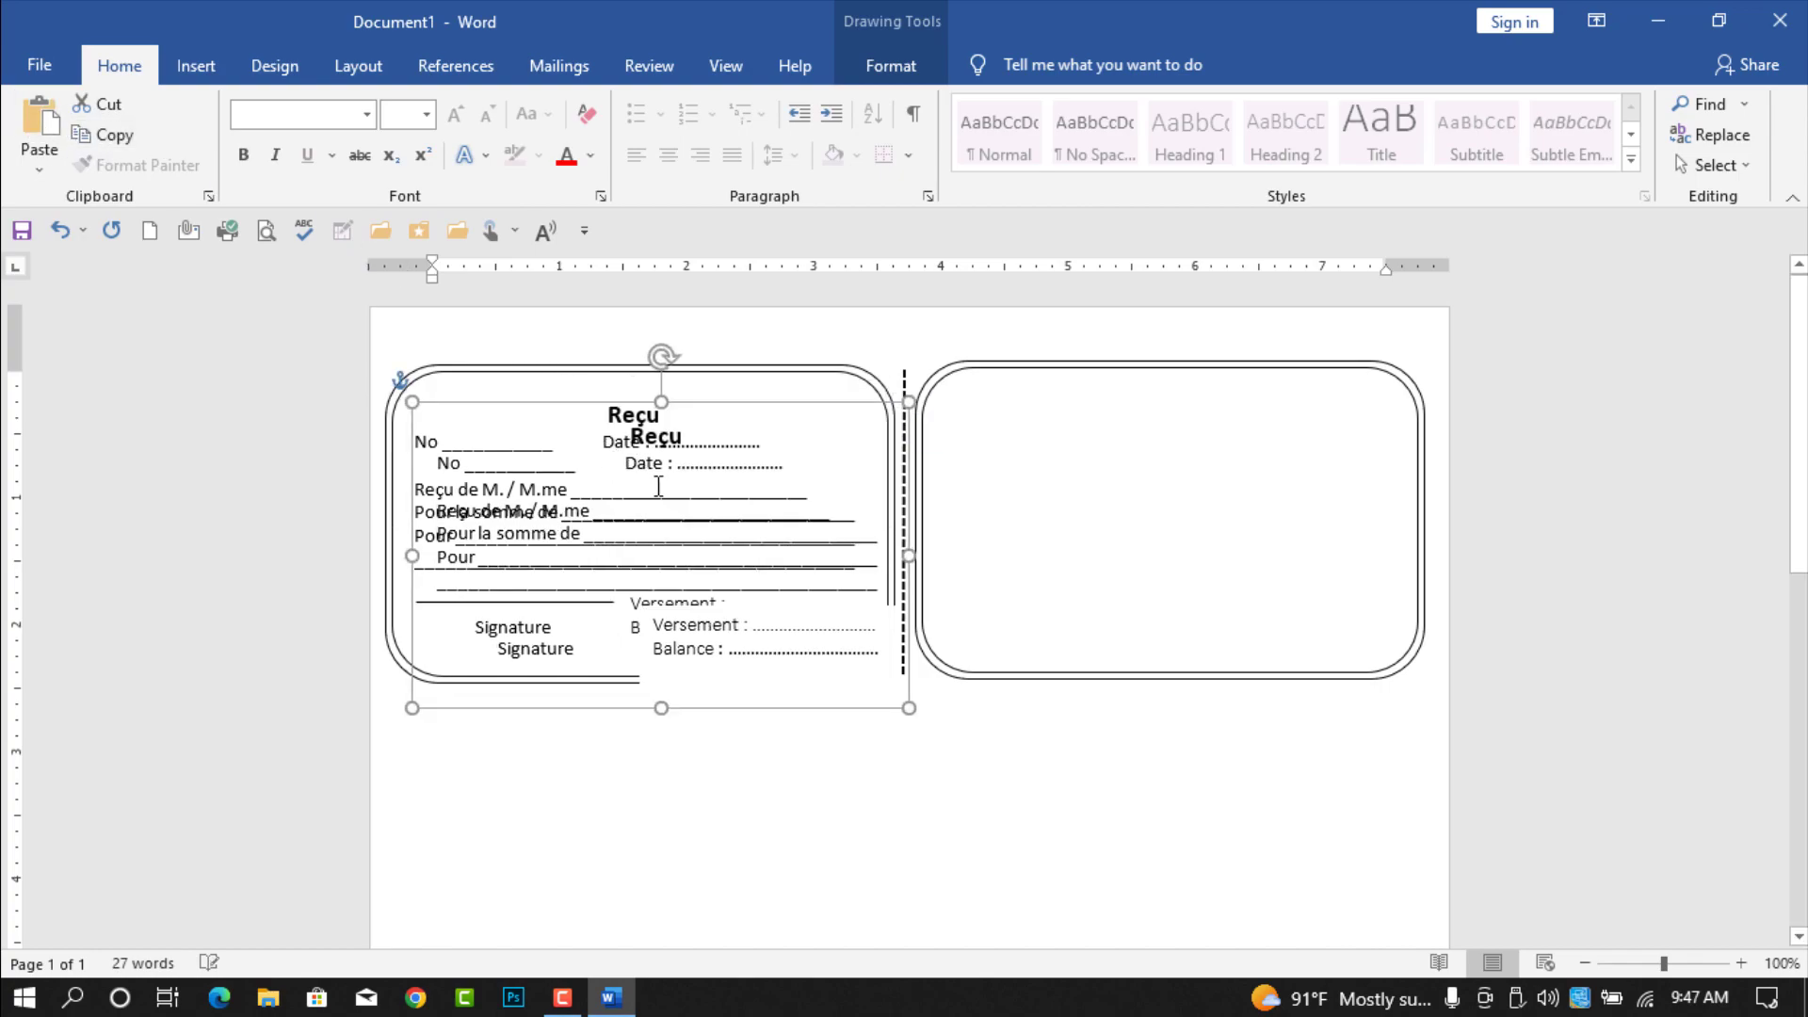
key(Right)
key(Right)
key(Right)
key(Right)
key(Right)
key(Right)
key(Right)
key(Right)
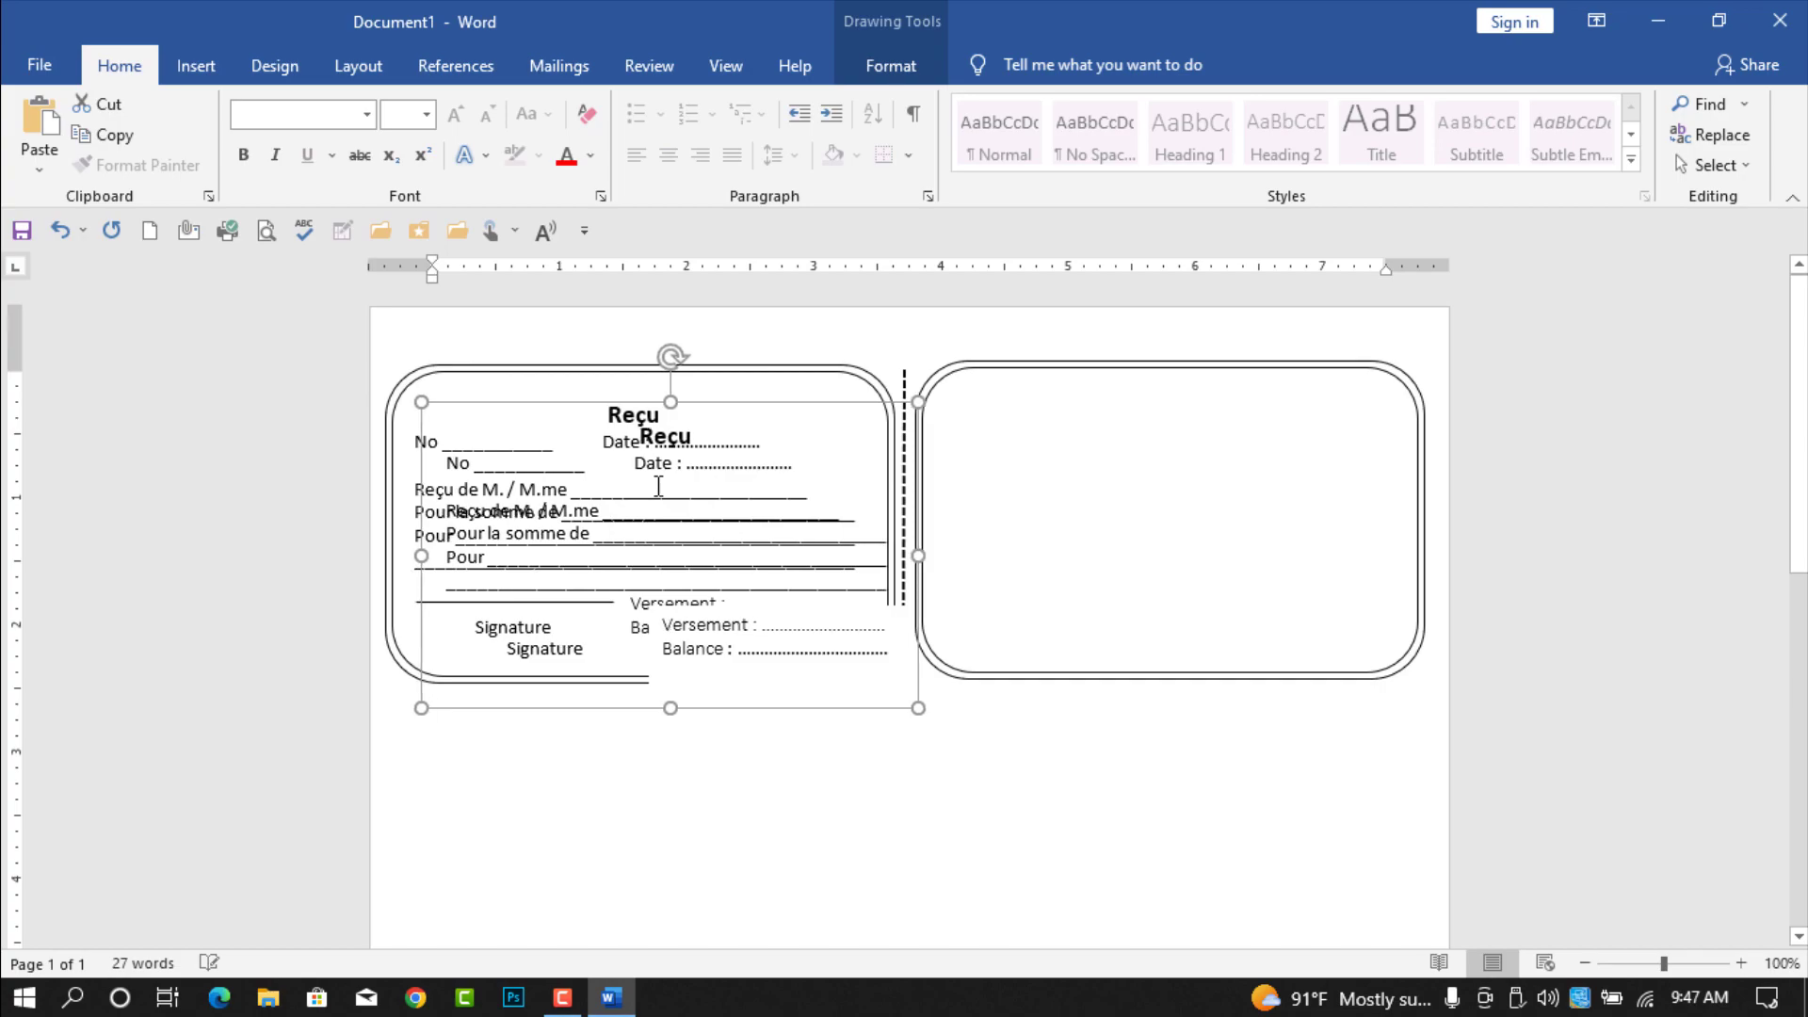
key(Right)
key(Right)
key(Right)
key(Right)
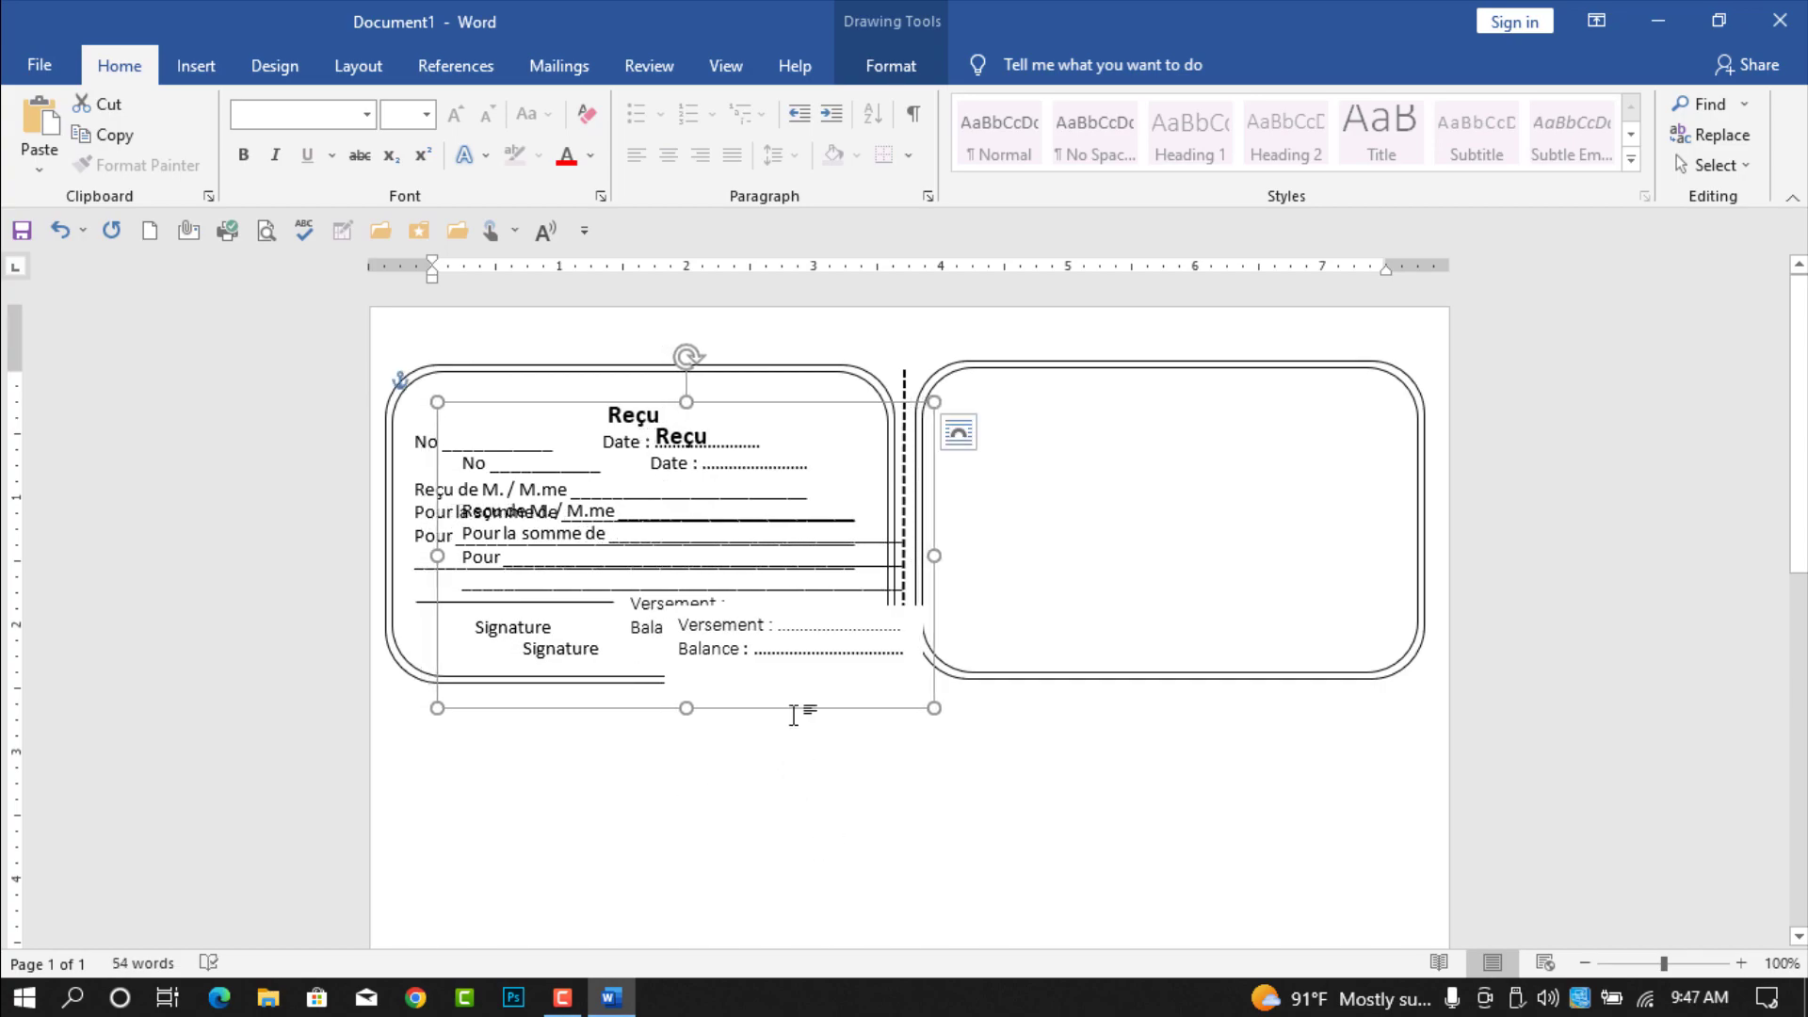
drag(797, 718, 1279, 674)
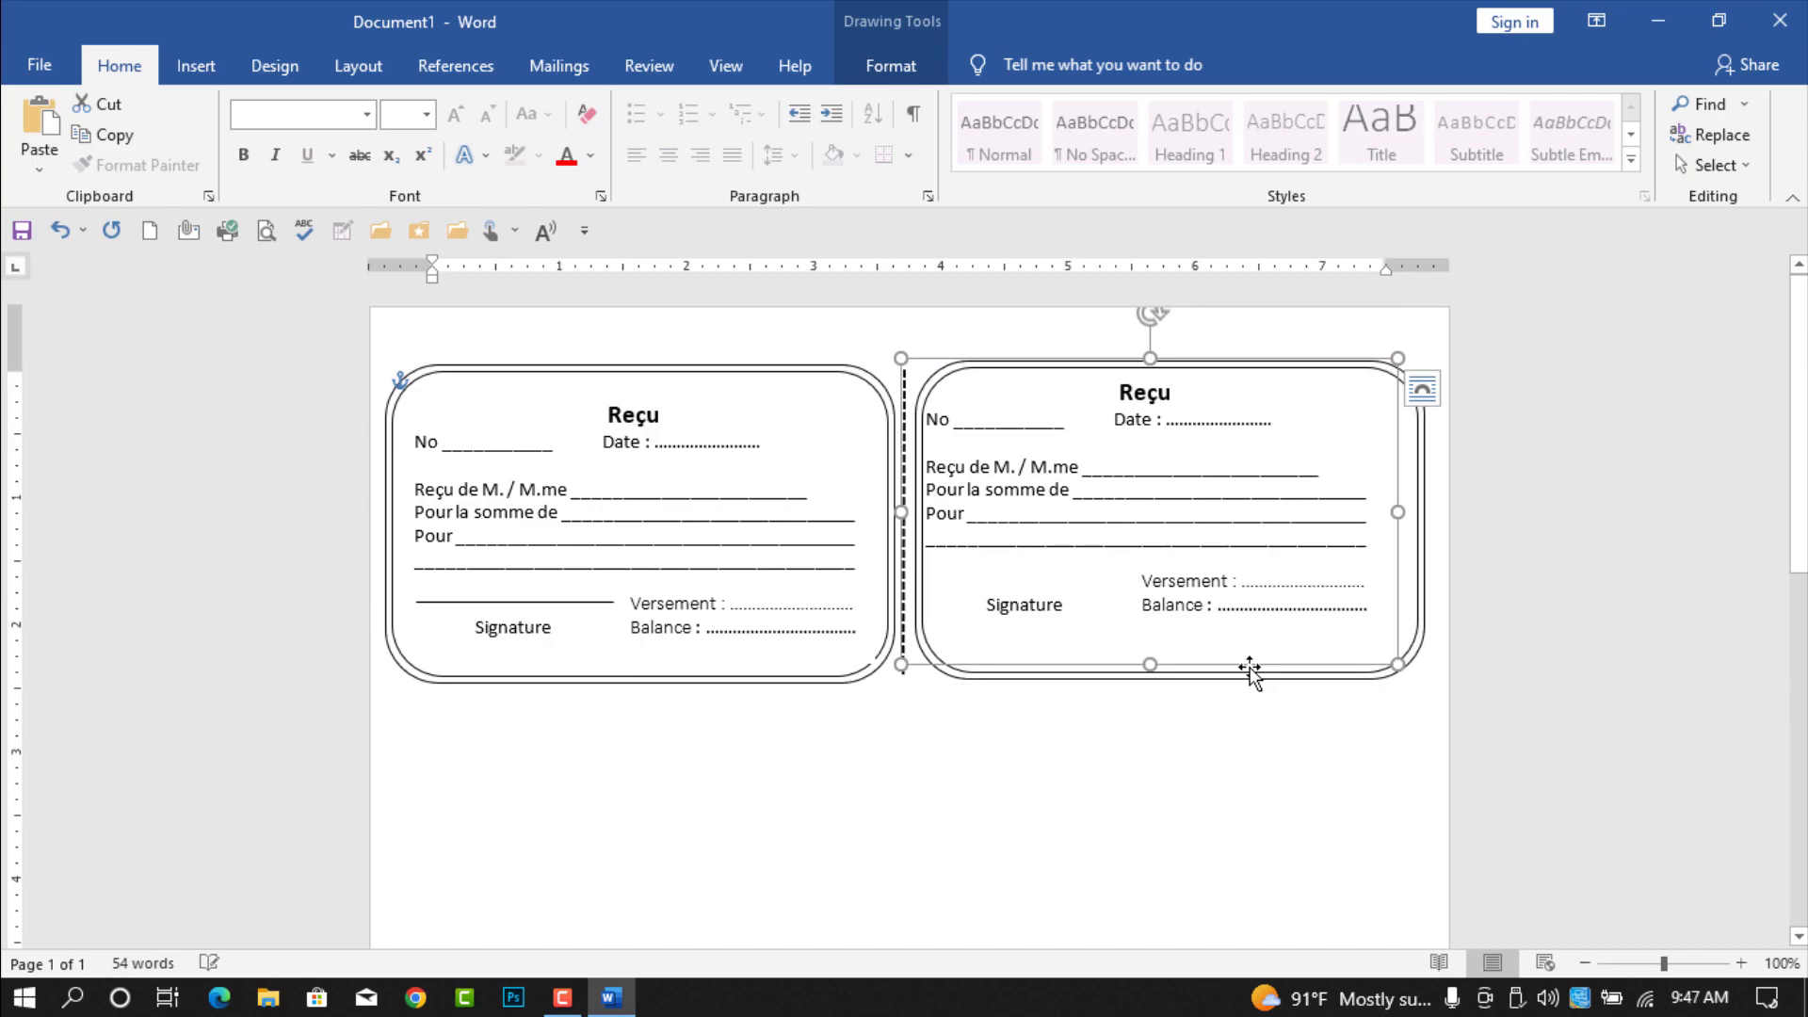
Step: Nudge the duplicated receipt content slightly down and to the right until it fits evenly inside the second frame
key(ctrl+Down)
key(ctrl+Down)
key(ctrl+Down)
key(ctrl+Down)
key(ctrl+Down)
key(ctrl+Down)
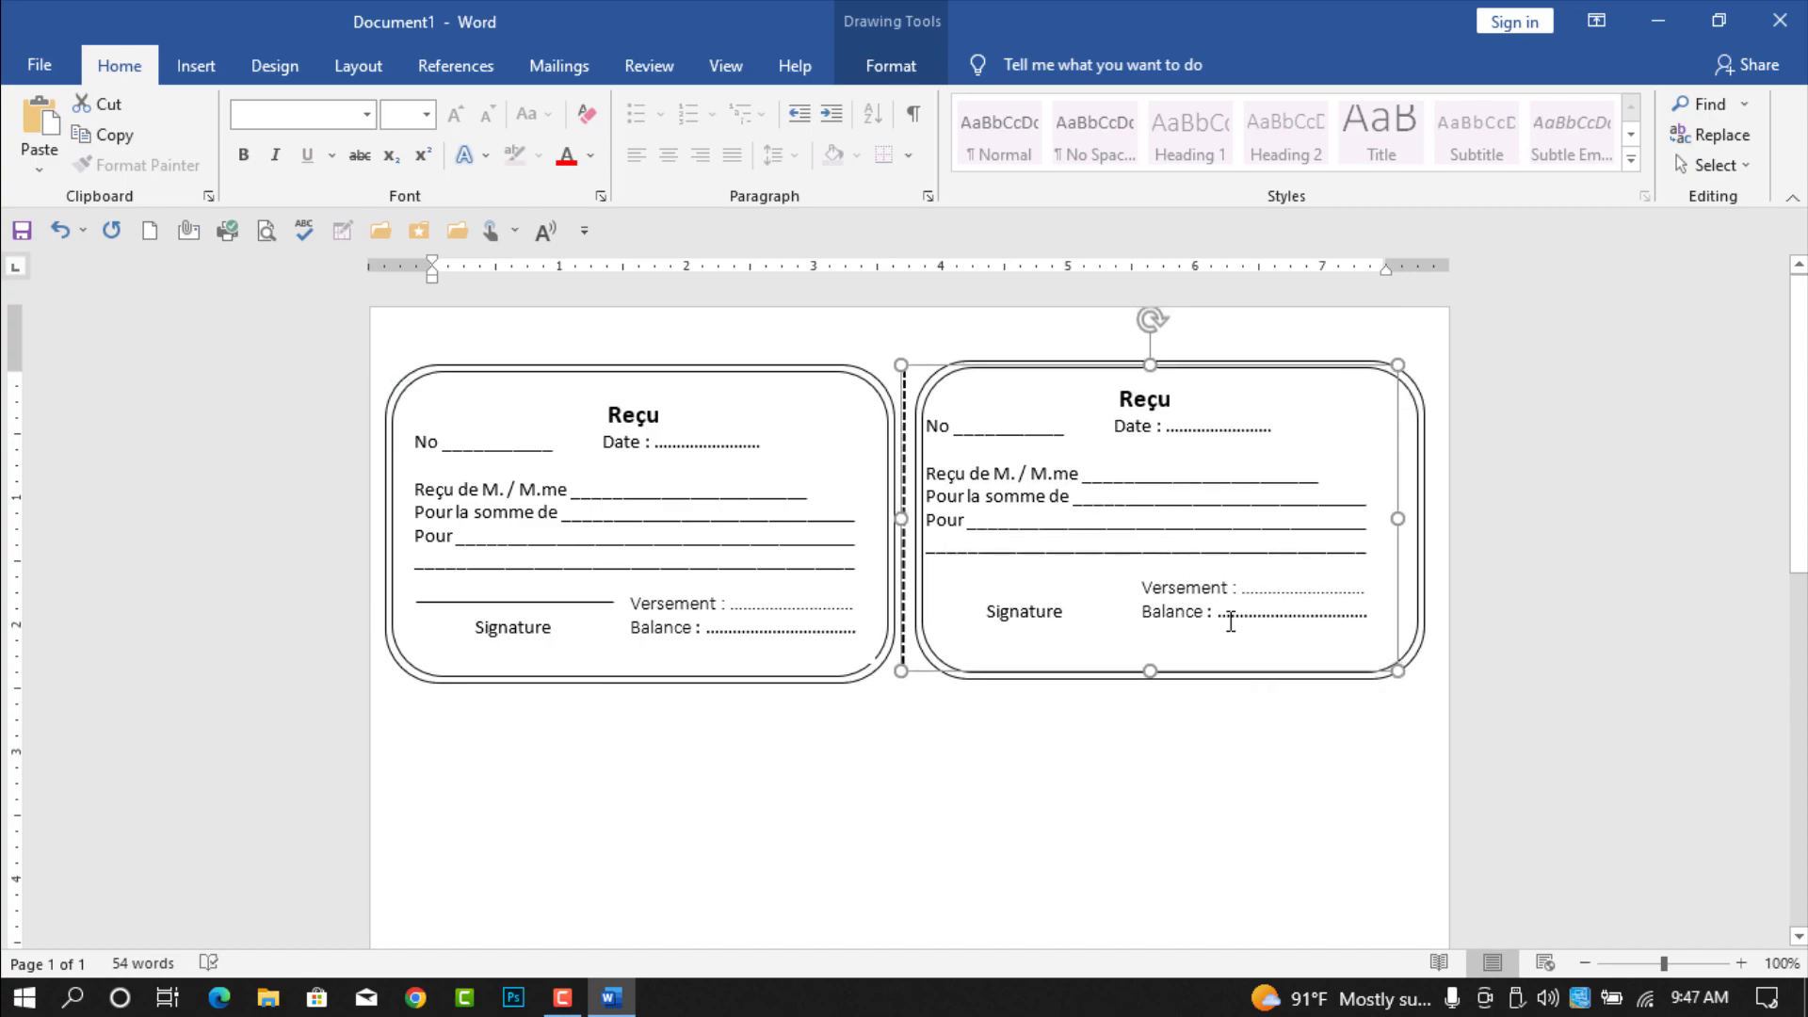
key(ctrl+Right)
key(ctrl+Right)
key(ctrl+Up)
key(ctrl+Right)
key(ctrl+Right)
key(ctrl+Right)
key(ctrl+Right)
key(ctrl+Right)
key(ctrl+Right)
key(ctrl+Right)
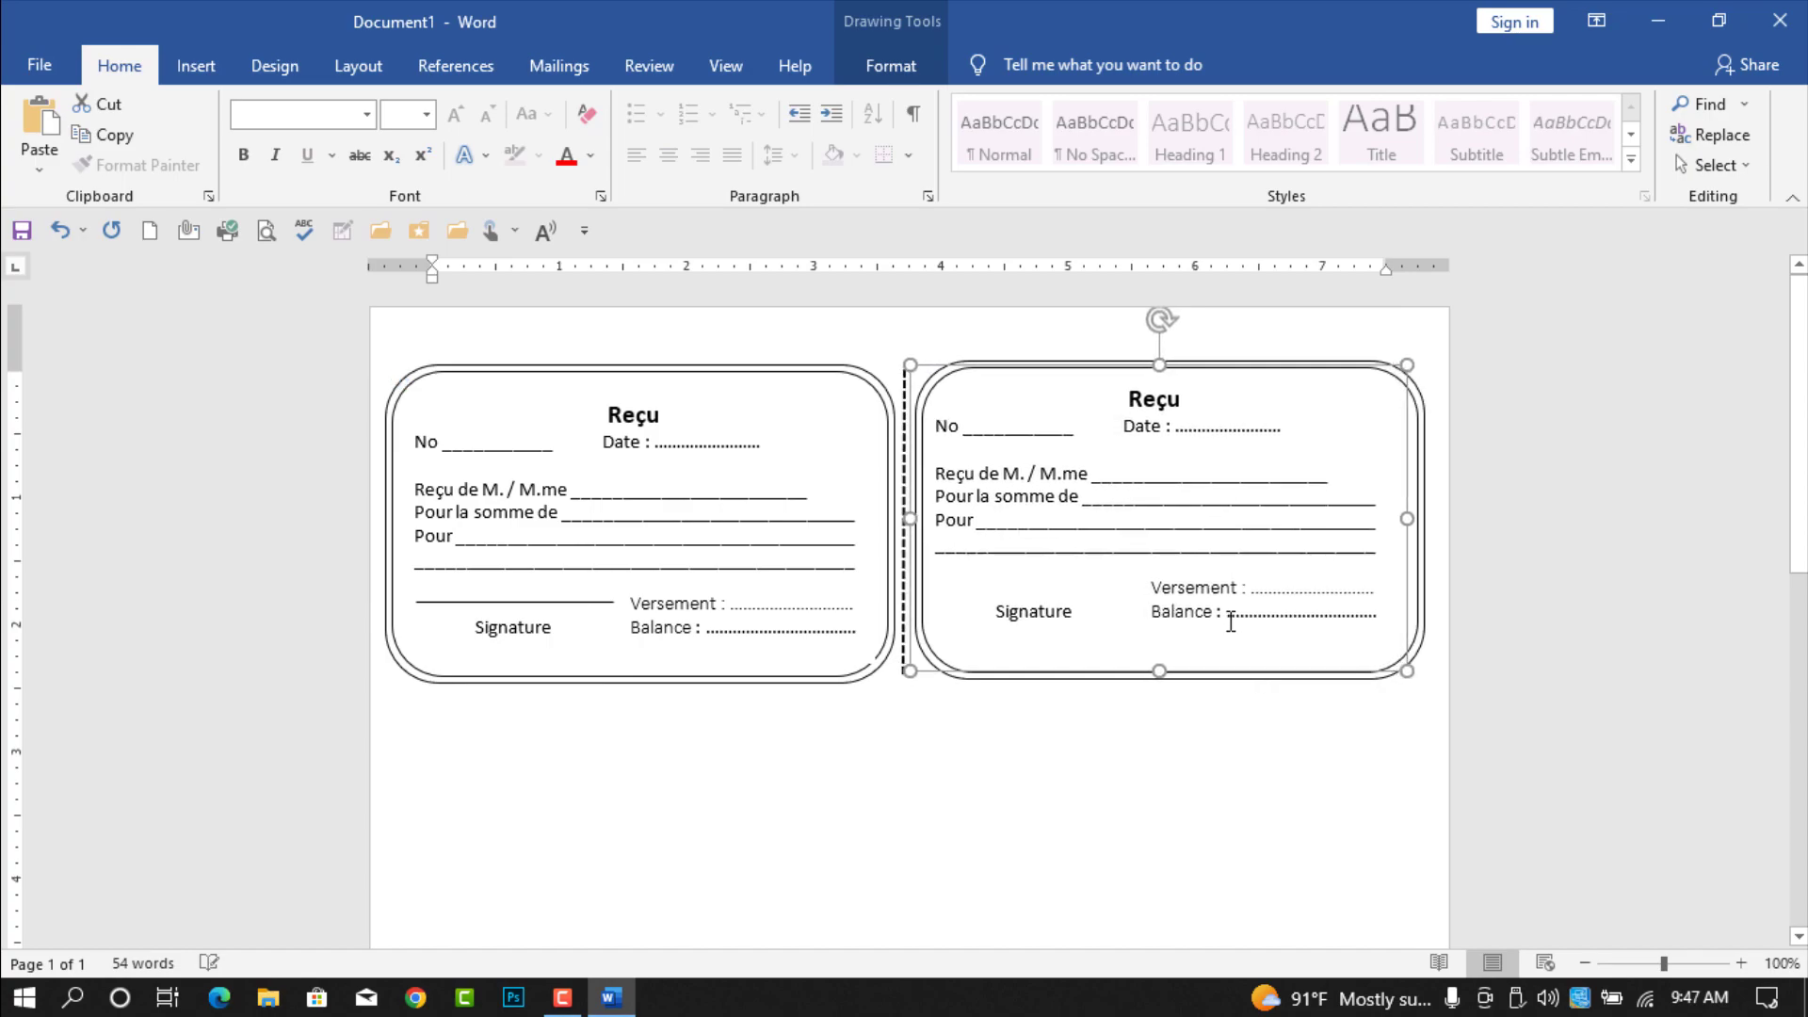
key(ctrl+Right)
key(ctrl+Right)
key(ctrl+Right)
key(ctrl+Right)
key(ctrl+Right)
key(ctrl+Right)
key(ctrl+Right)
key(ctrl+Right)
key(ctrl+Right)
key(ctrl+Right)
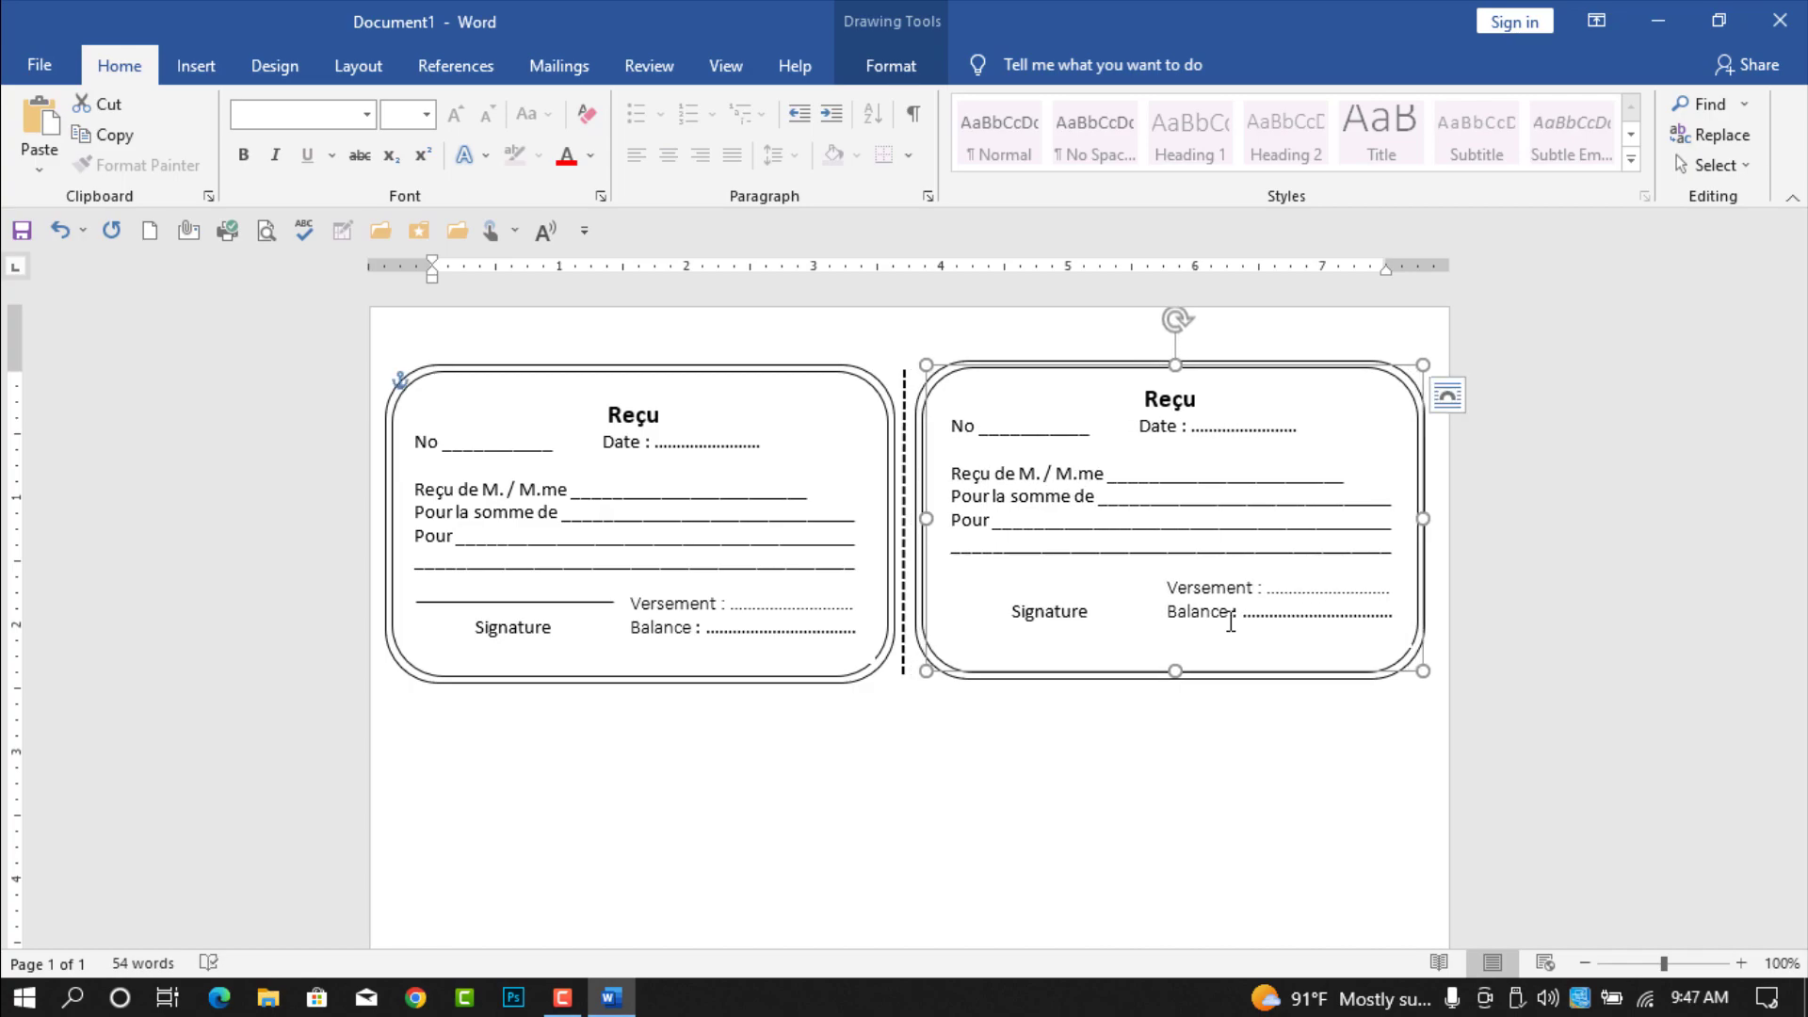
key(ctrl+Down)
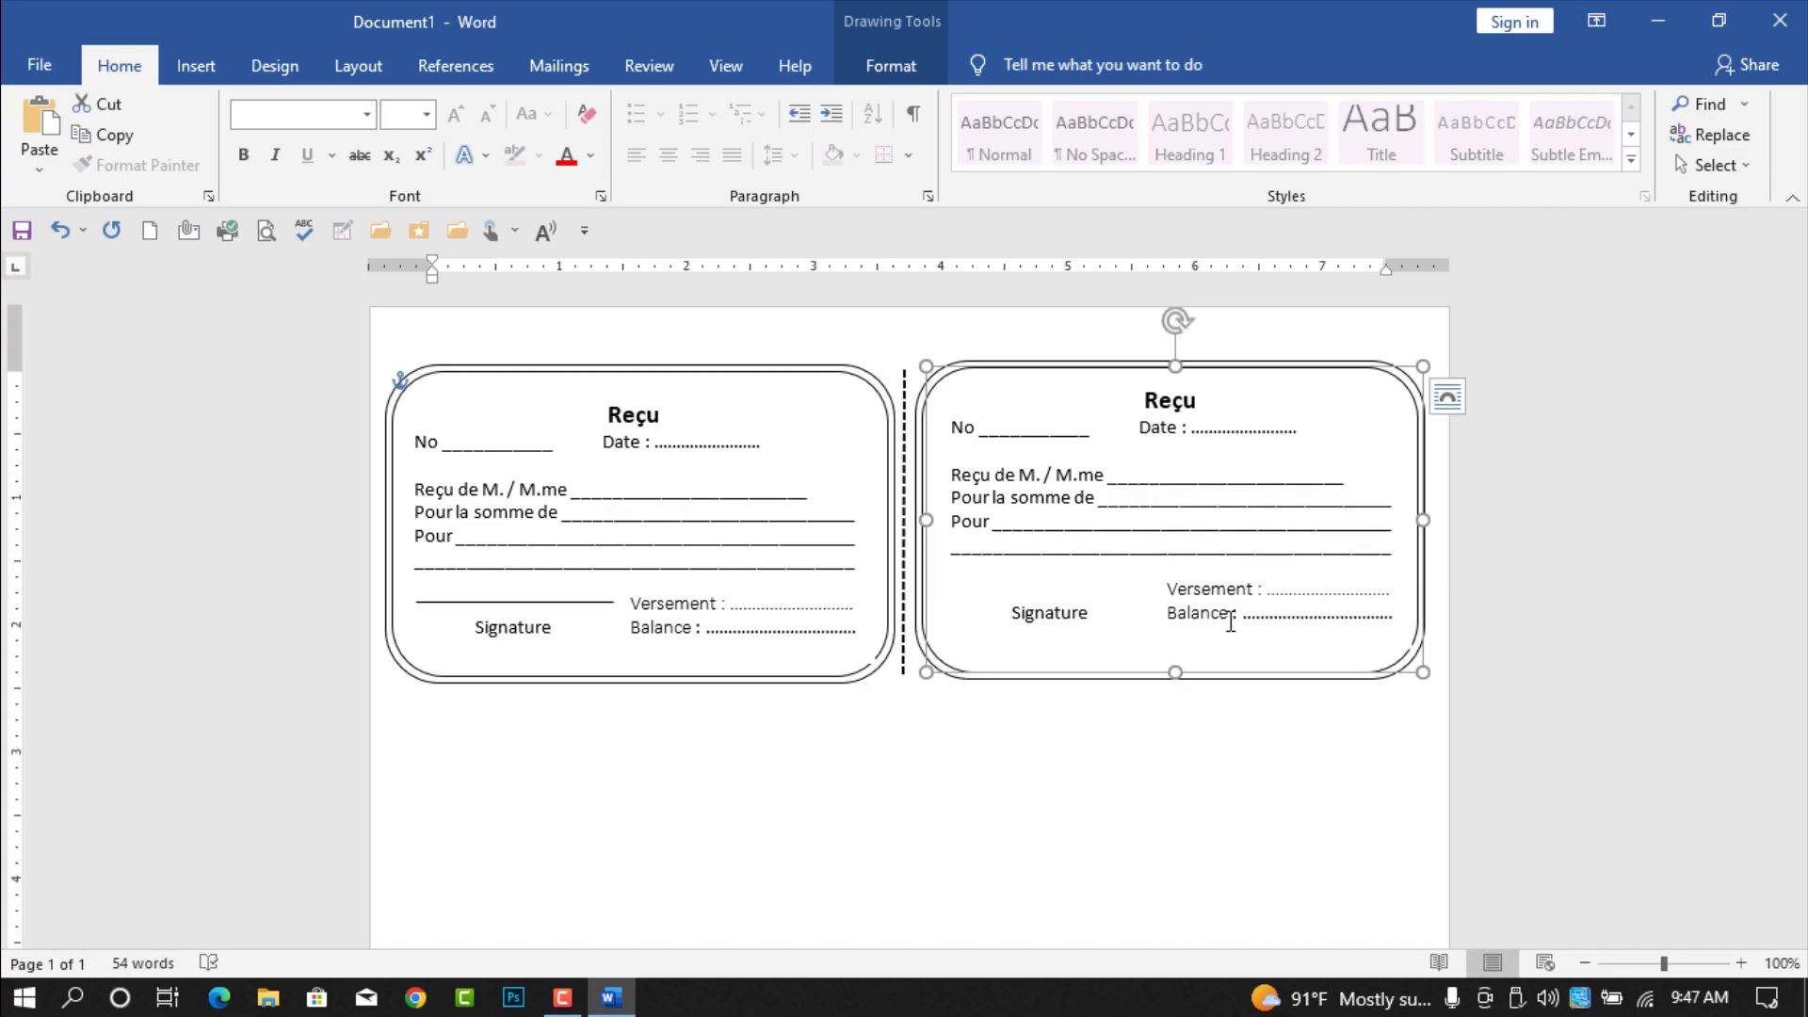
key(ctrl+Up)
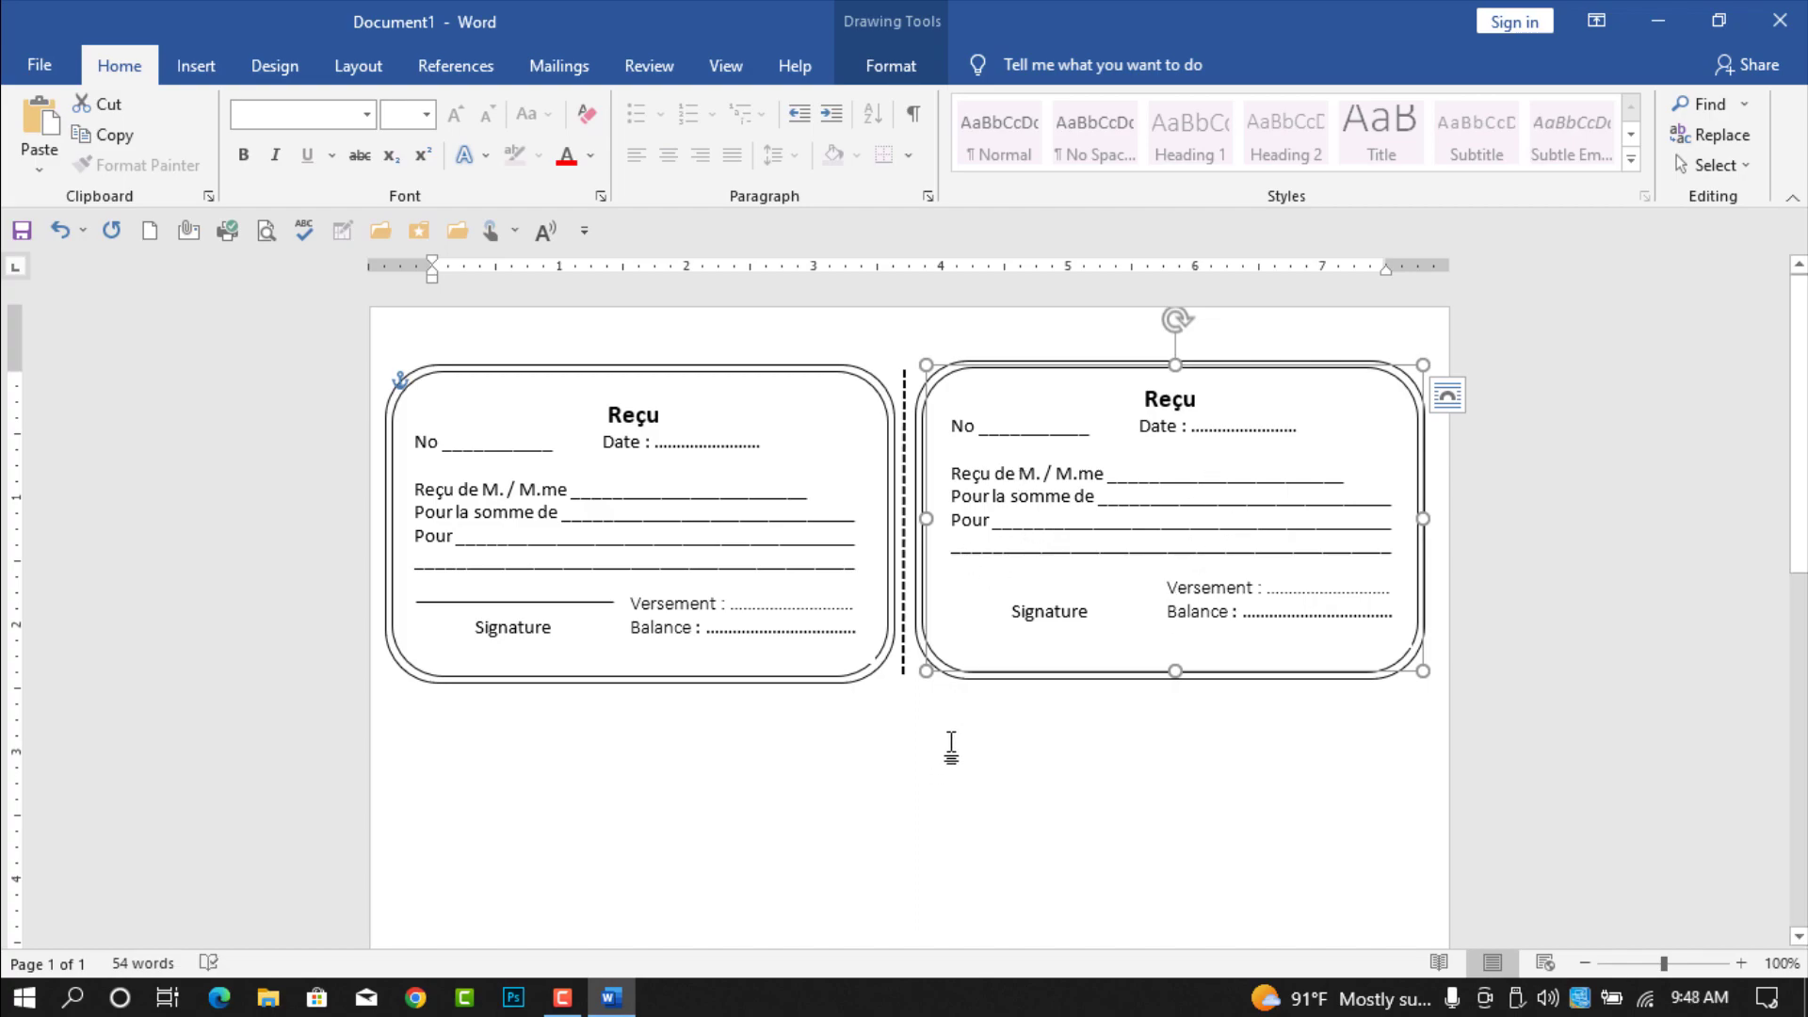
Step: Group both receipt contents with the double-line frames and the dotted divider into one object
shift+click(753, 377)
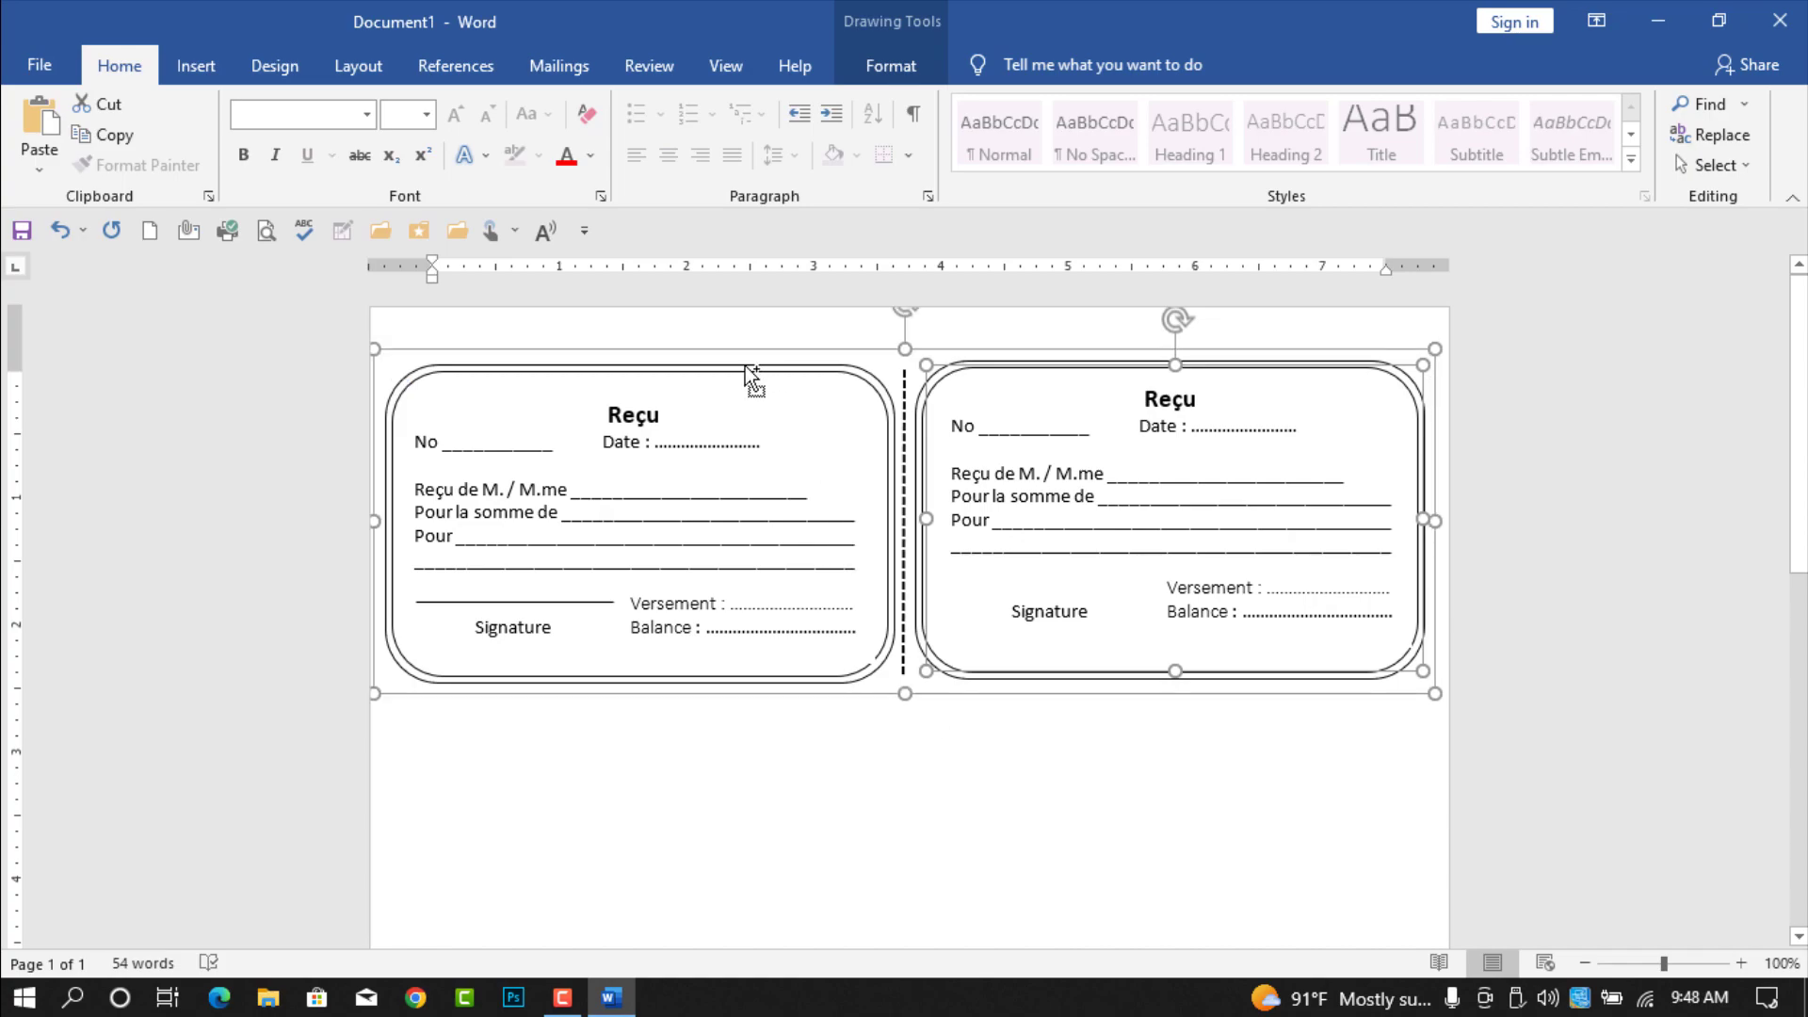
click(911, 77)
click(1417, 101)
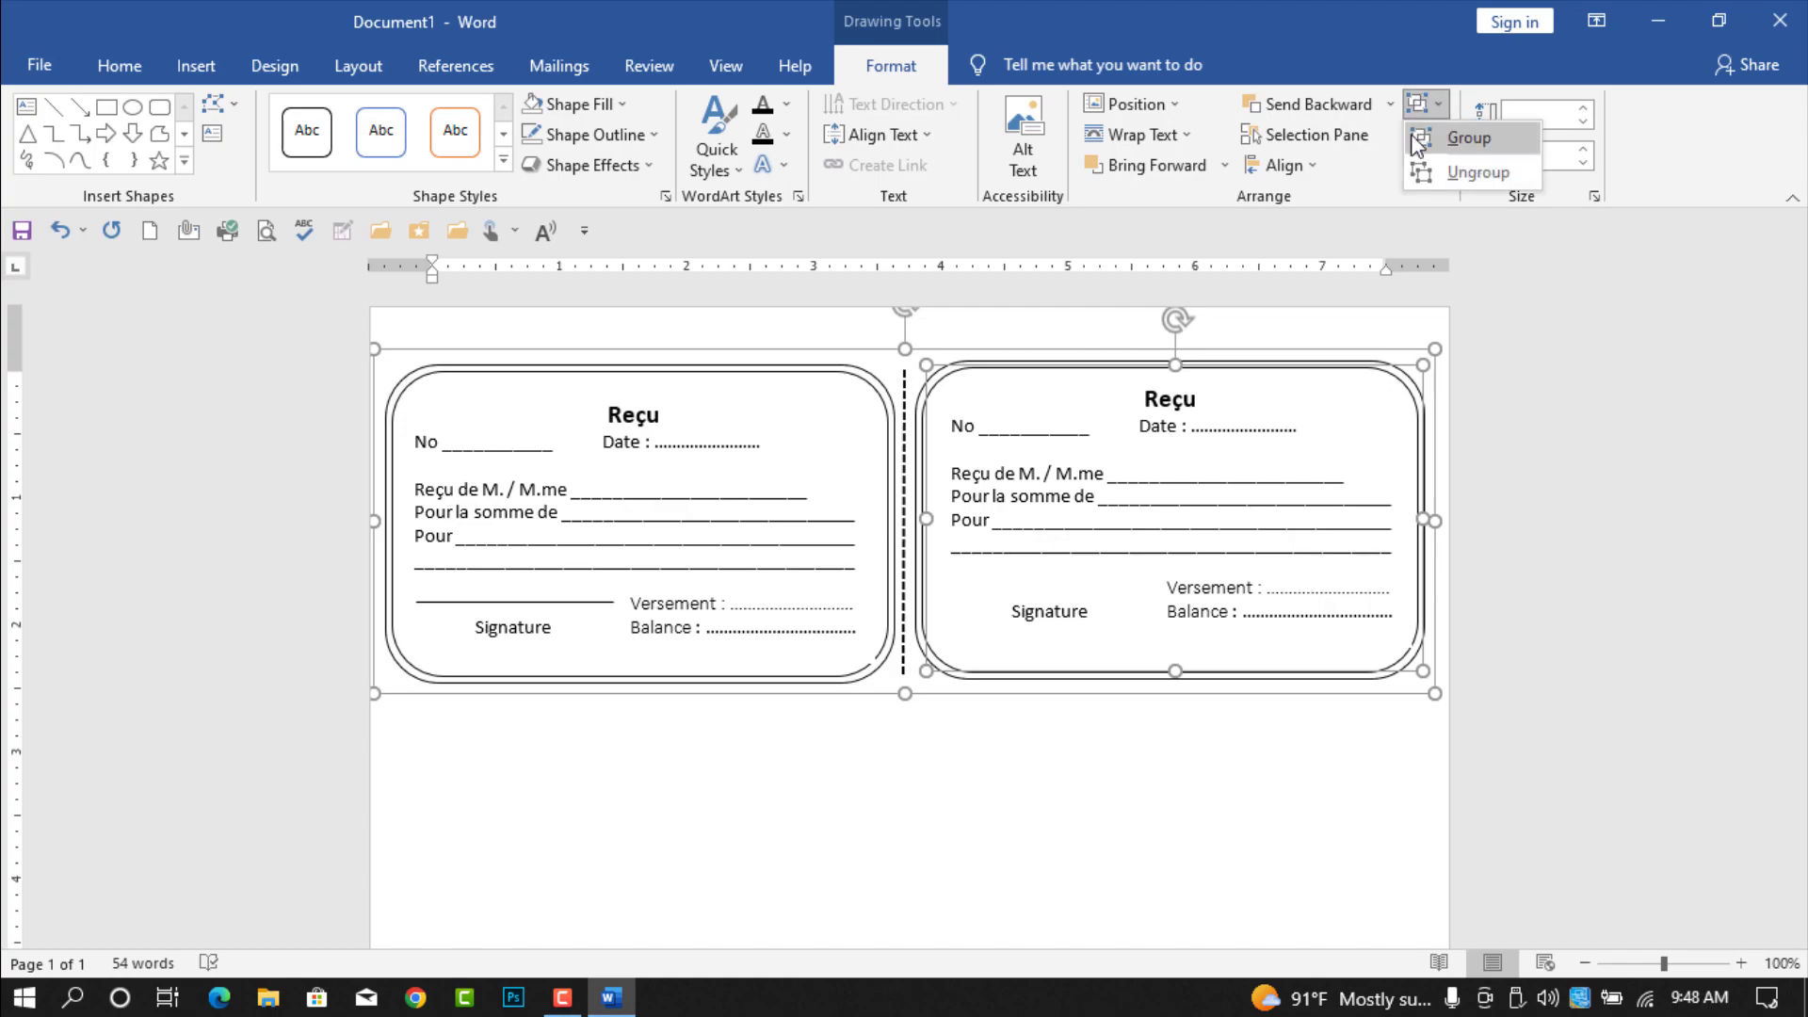
click(1450, 139)
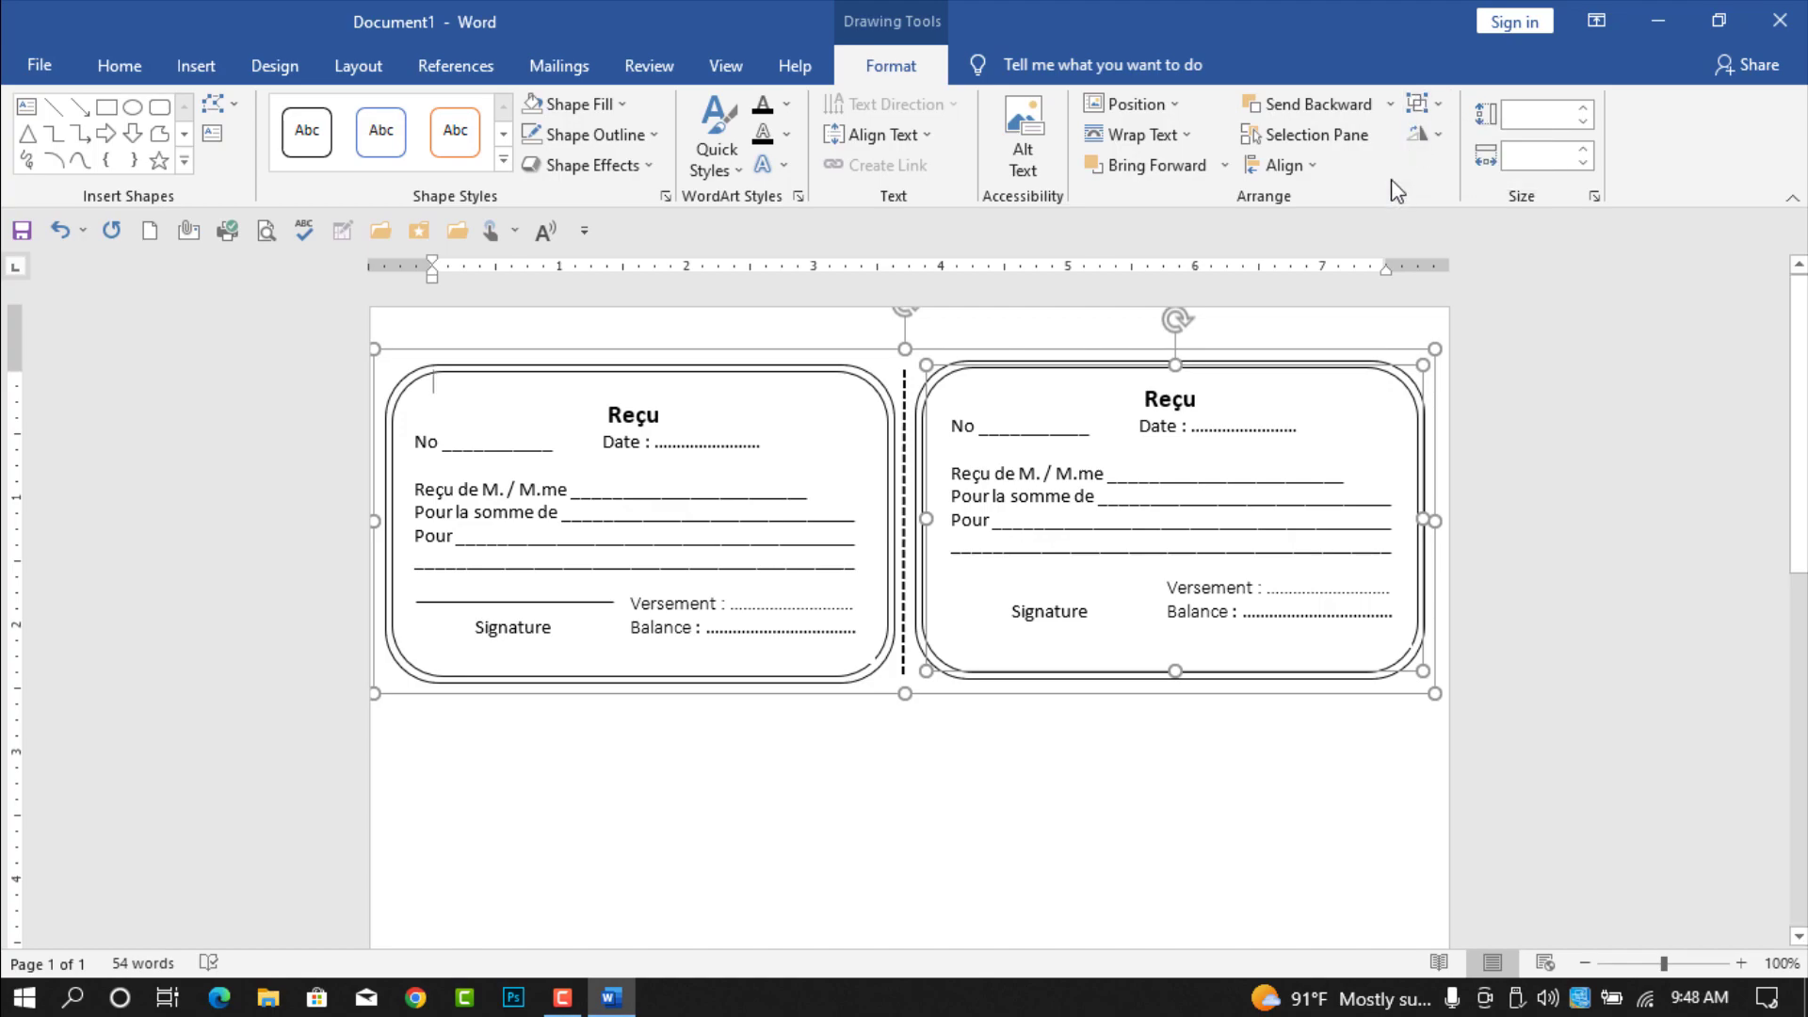
click(726, 650)
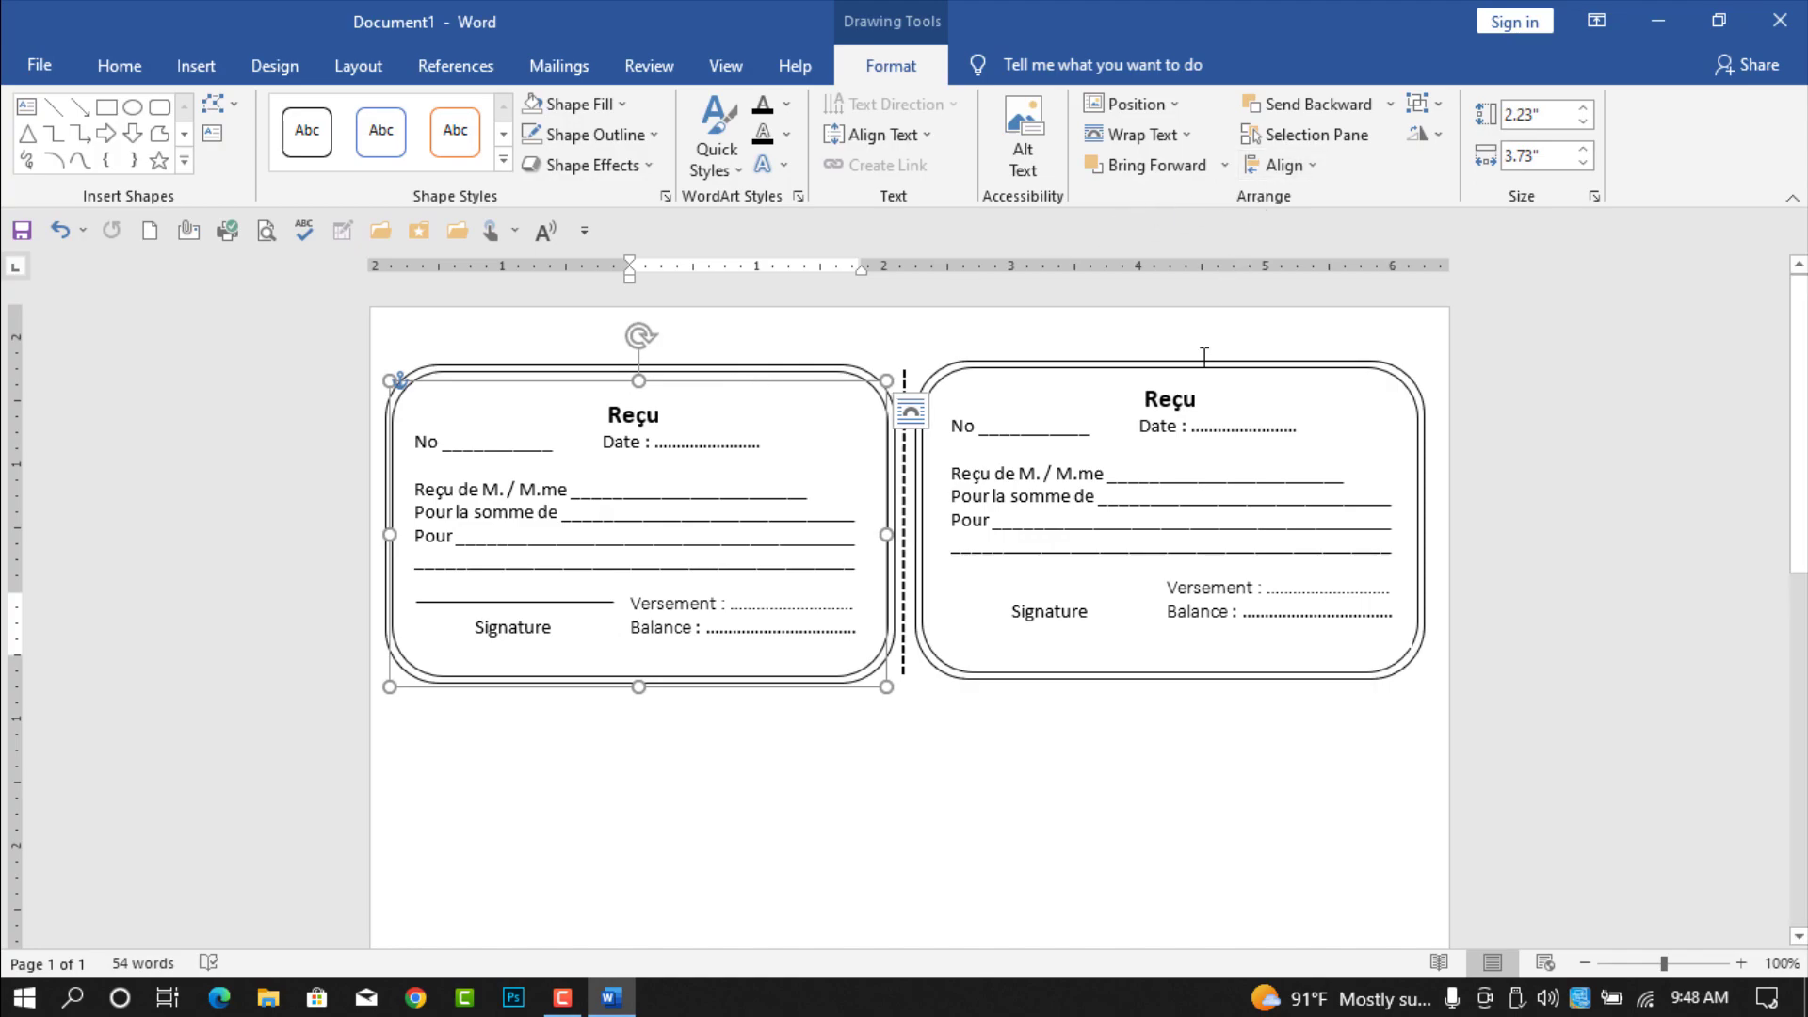
click(1422, 104)
click(1447, 140)
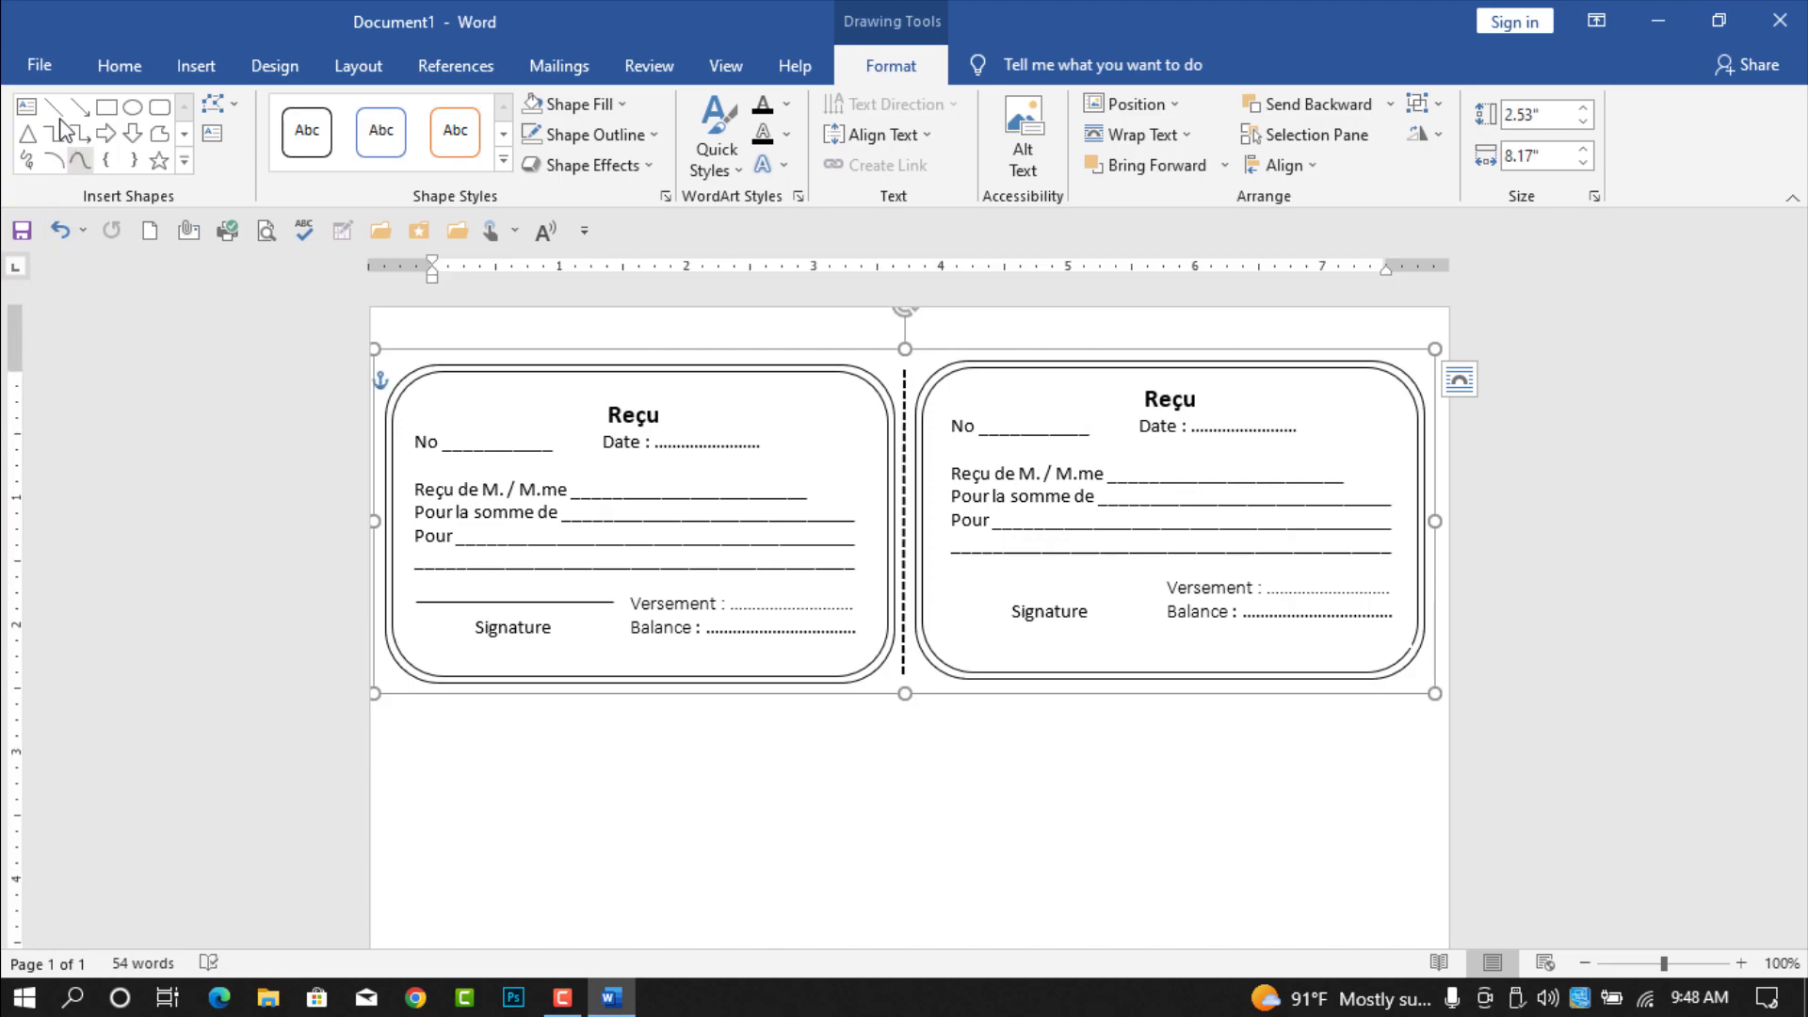
Step: Duplicate the whole grouped pair of receipts on the same page
click(120, 66)
click(134, 138)
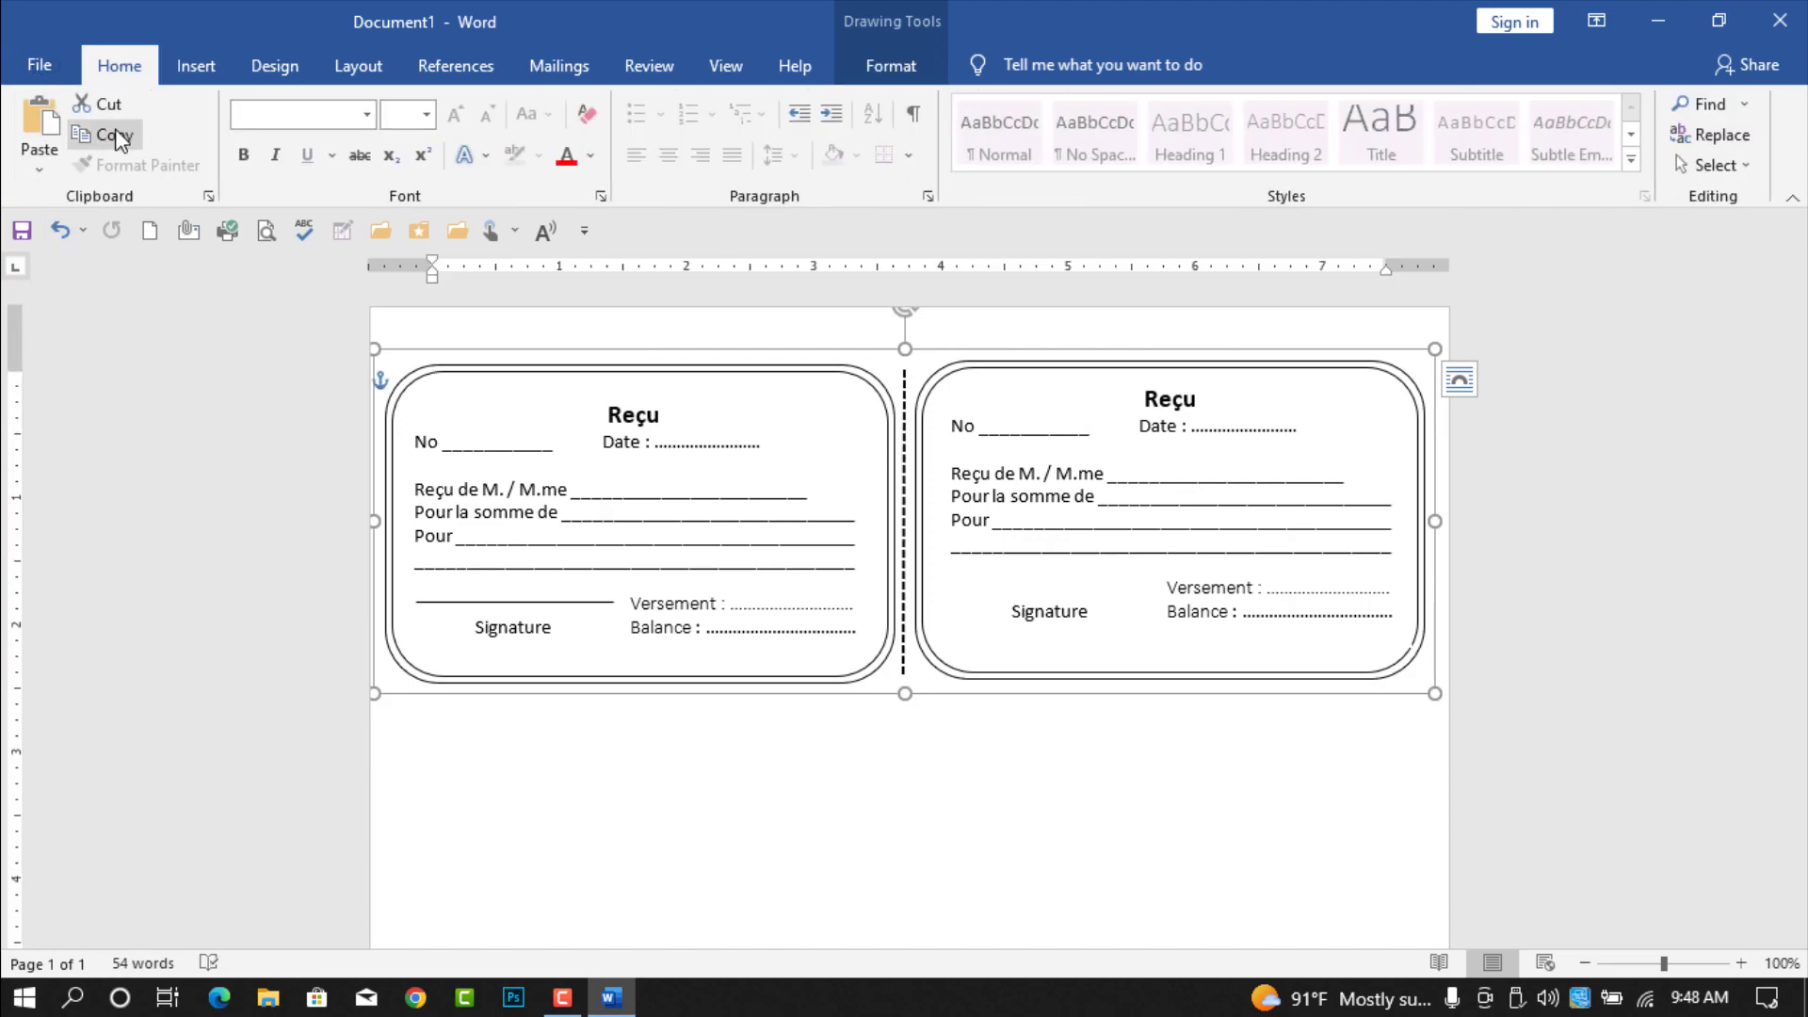
key(ctrl+v)
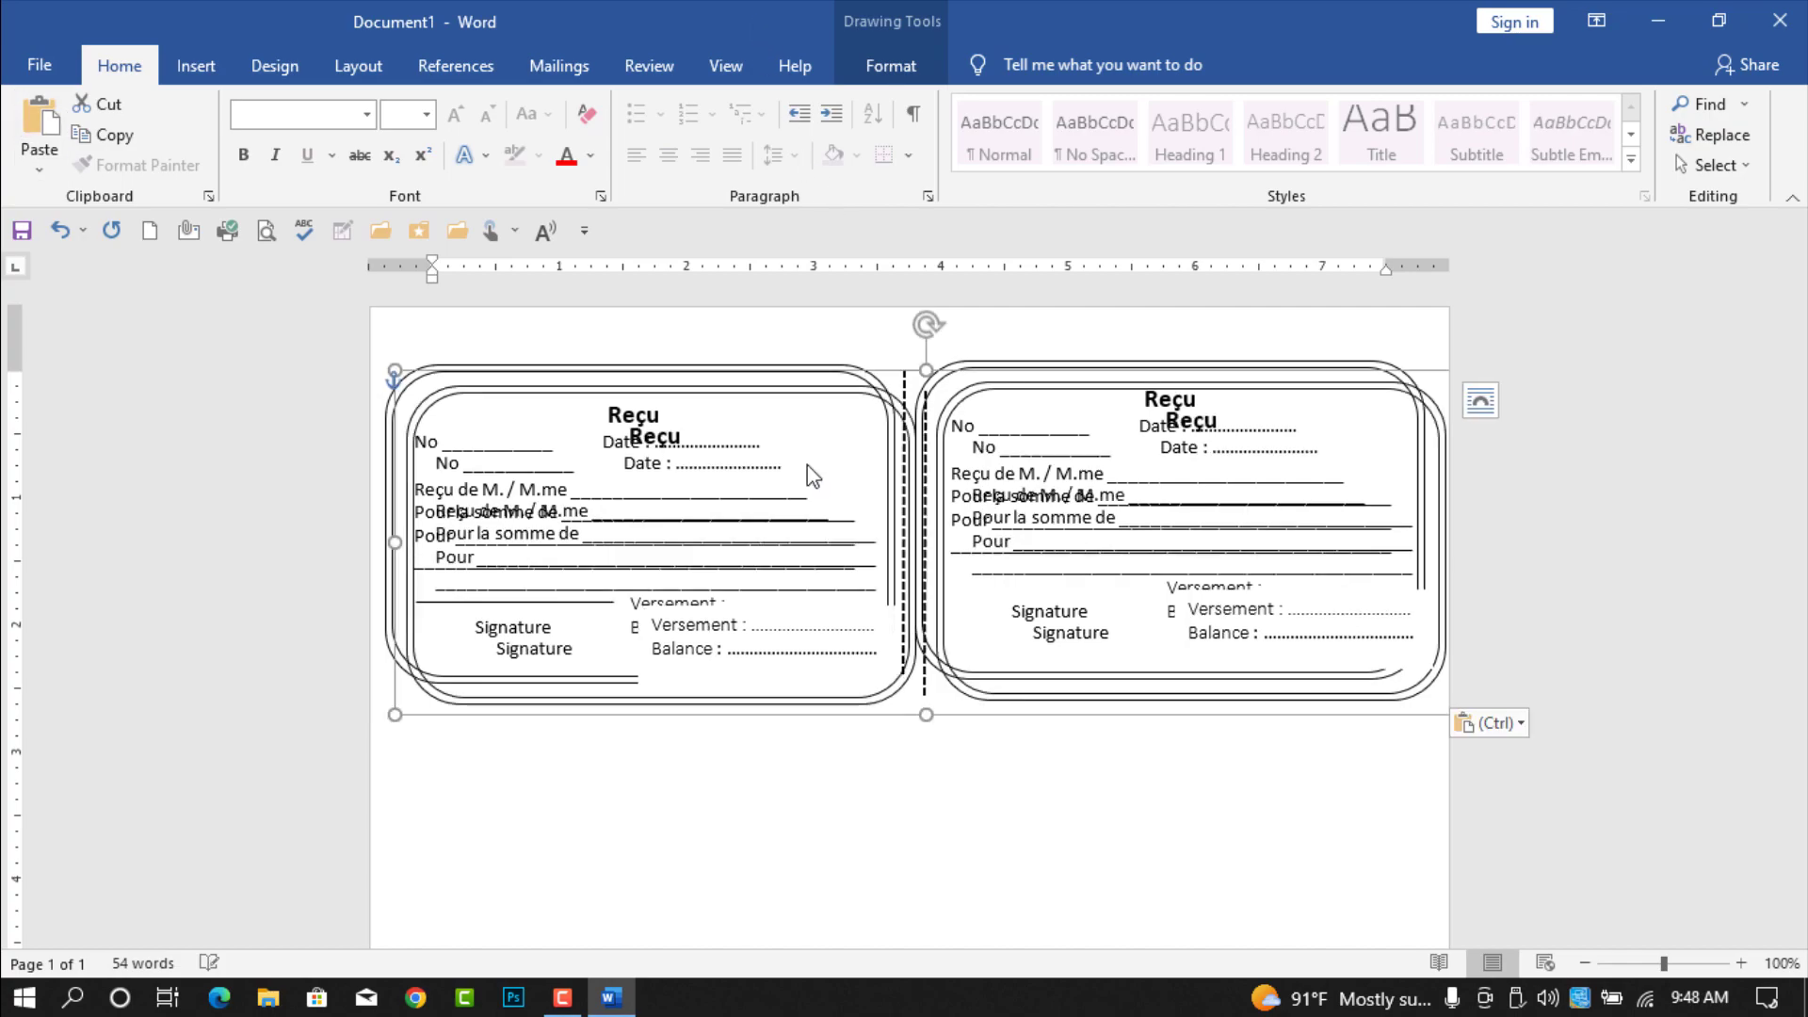
scroll(773, 744, down, 5)
scroll(1070, 574, up, 2)
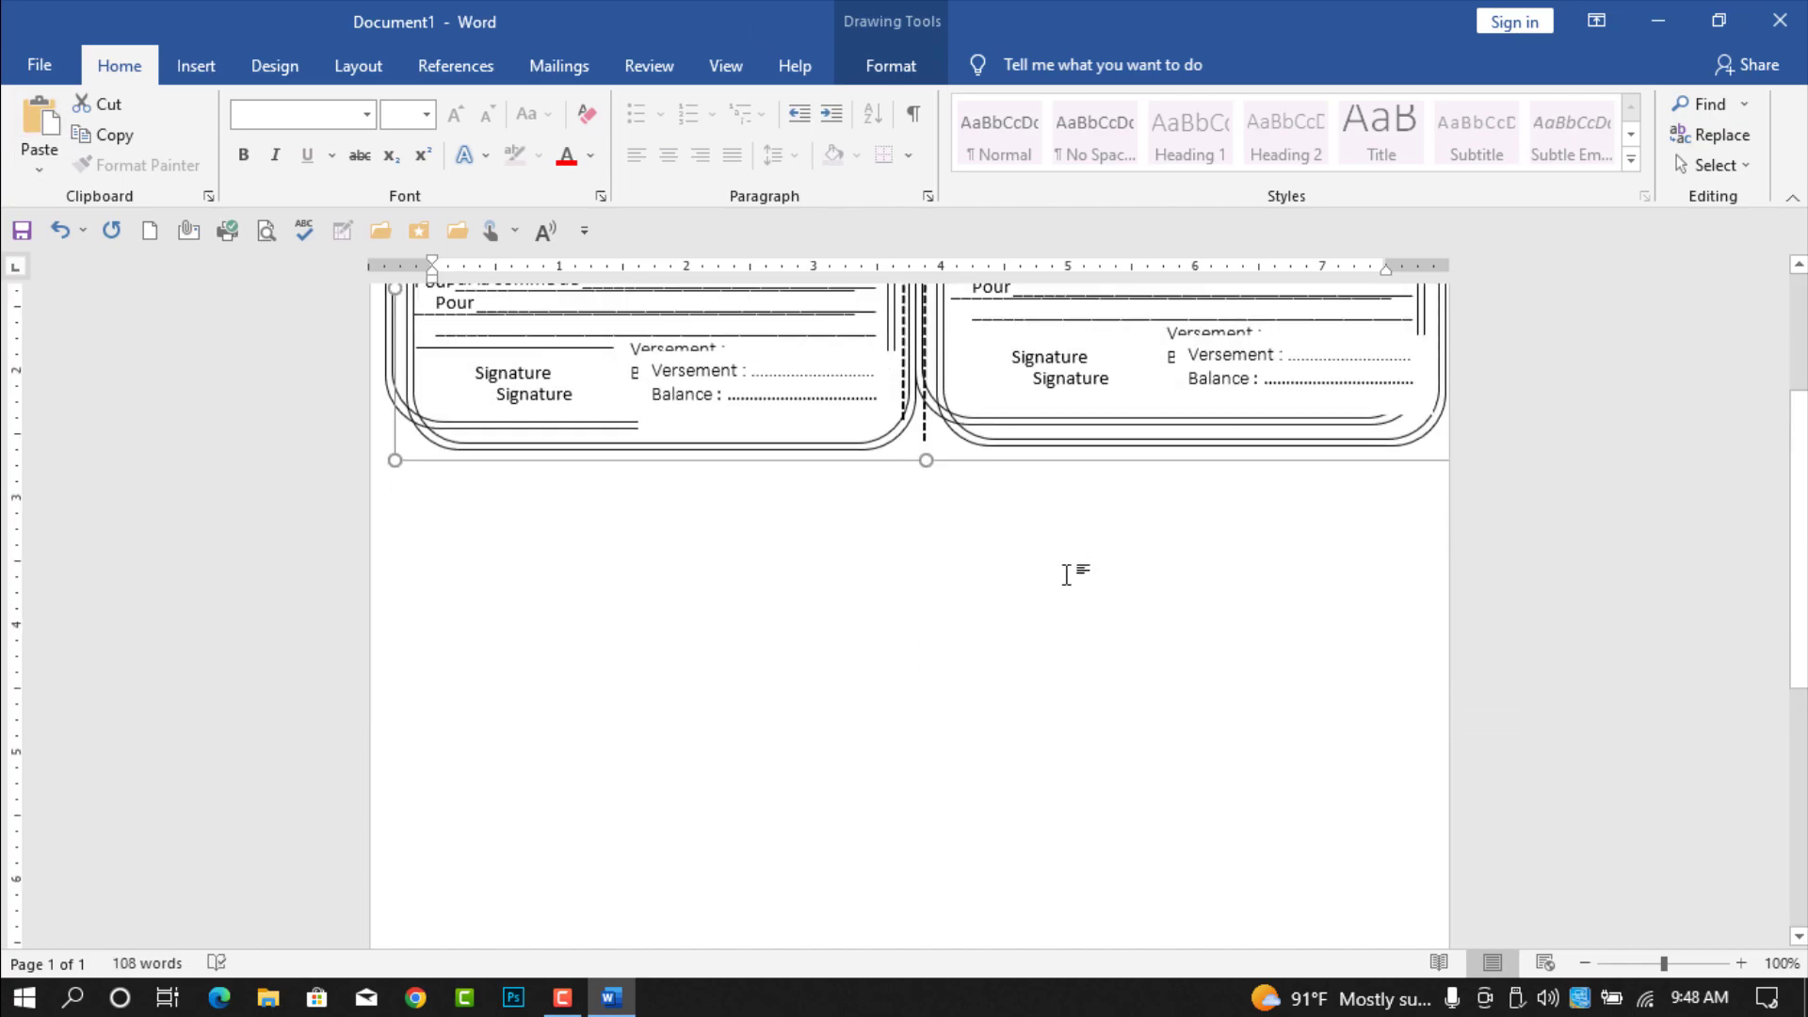
Step: Position the duplicated receipt pair directly below the first, and paste a third pair aligned beneath the second
drag(1074, 468, 1047, 780)
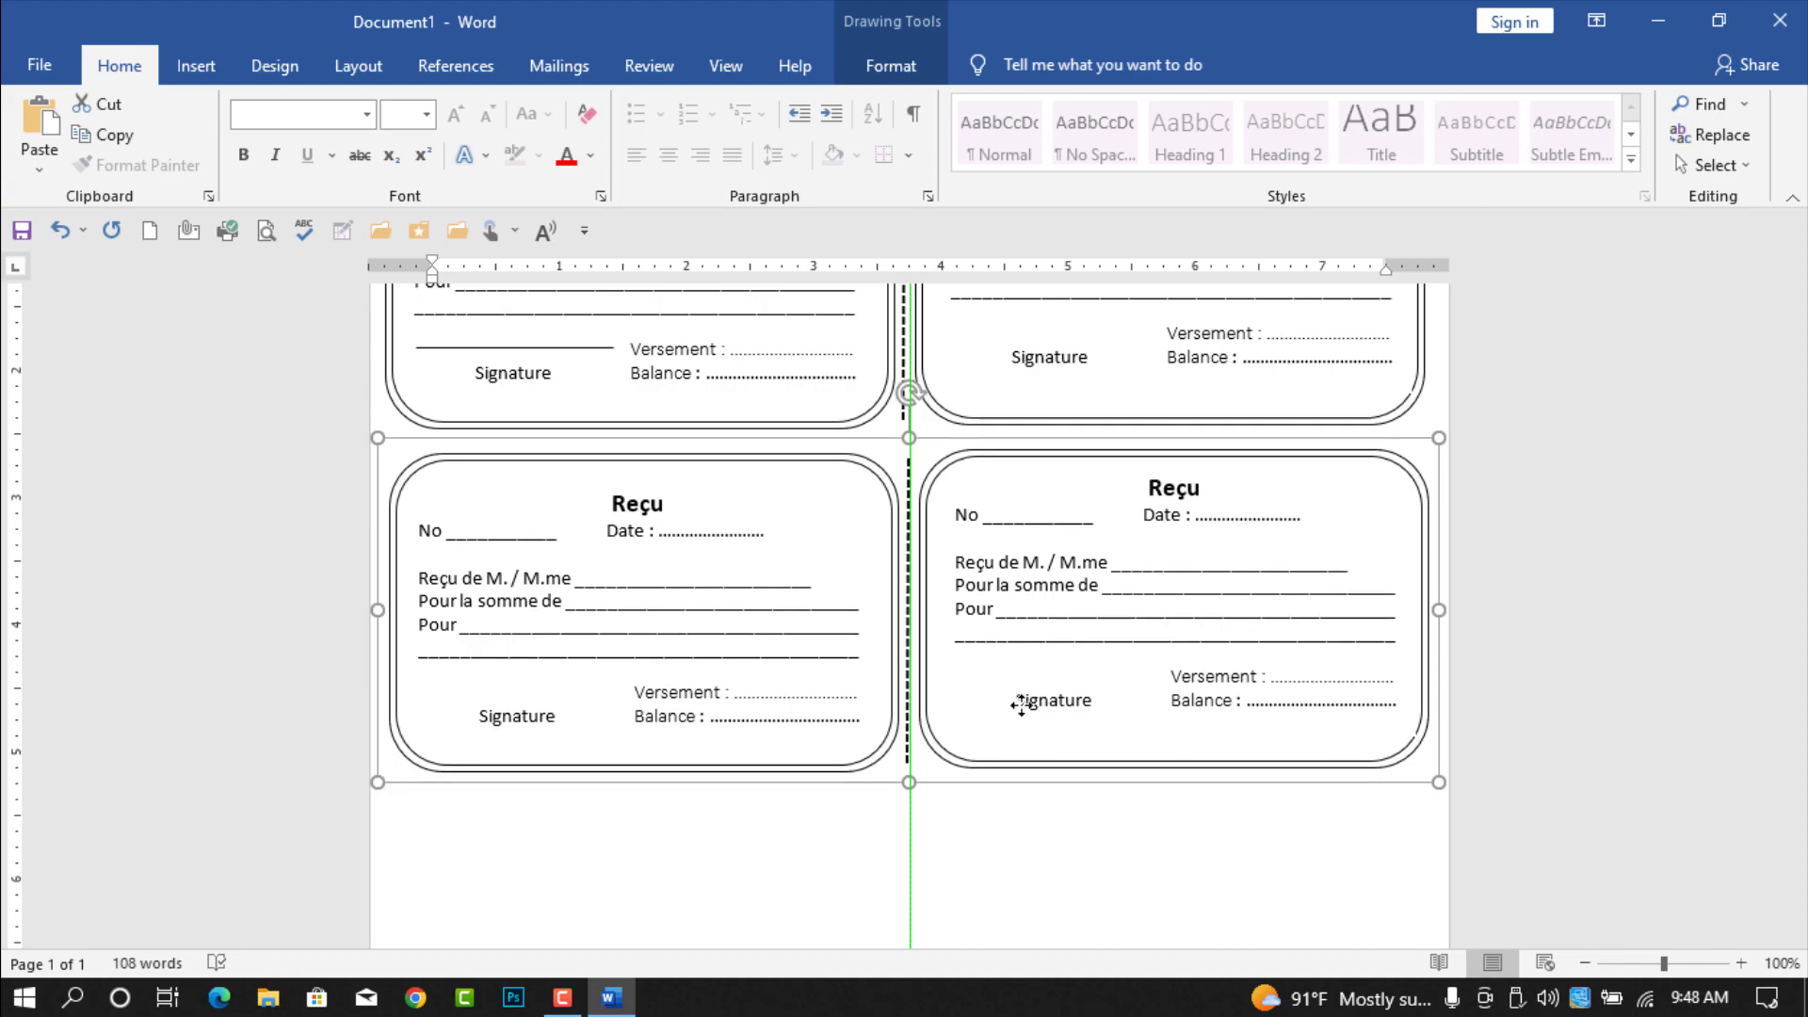
scroll(1020, 702, down, 3)
scroll(1019, 698, down, 2)
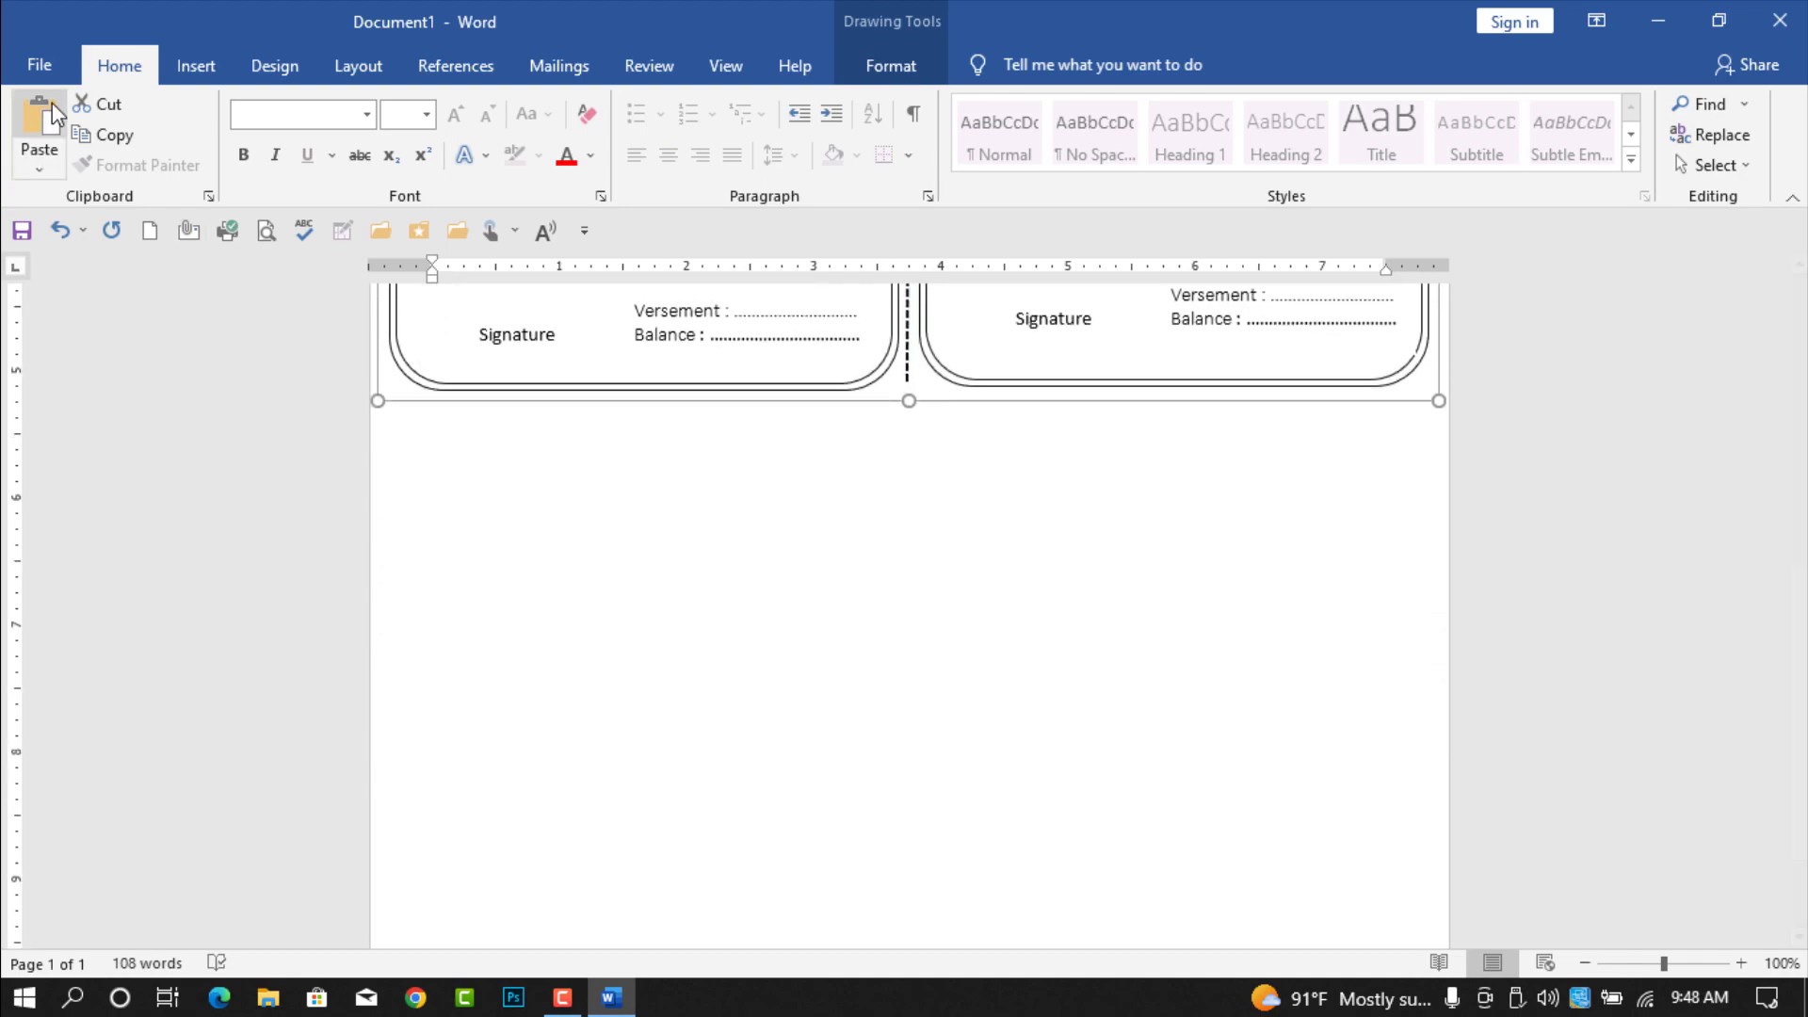
click(40, 127)
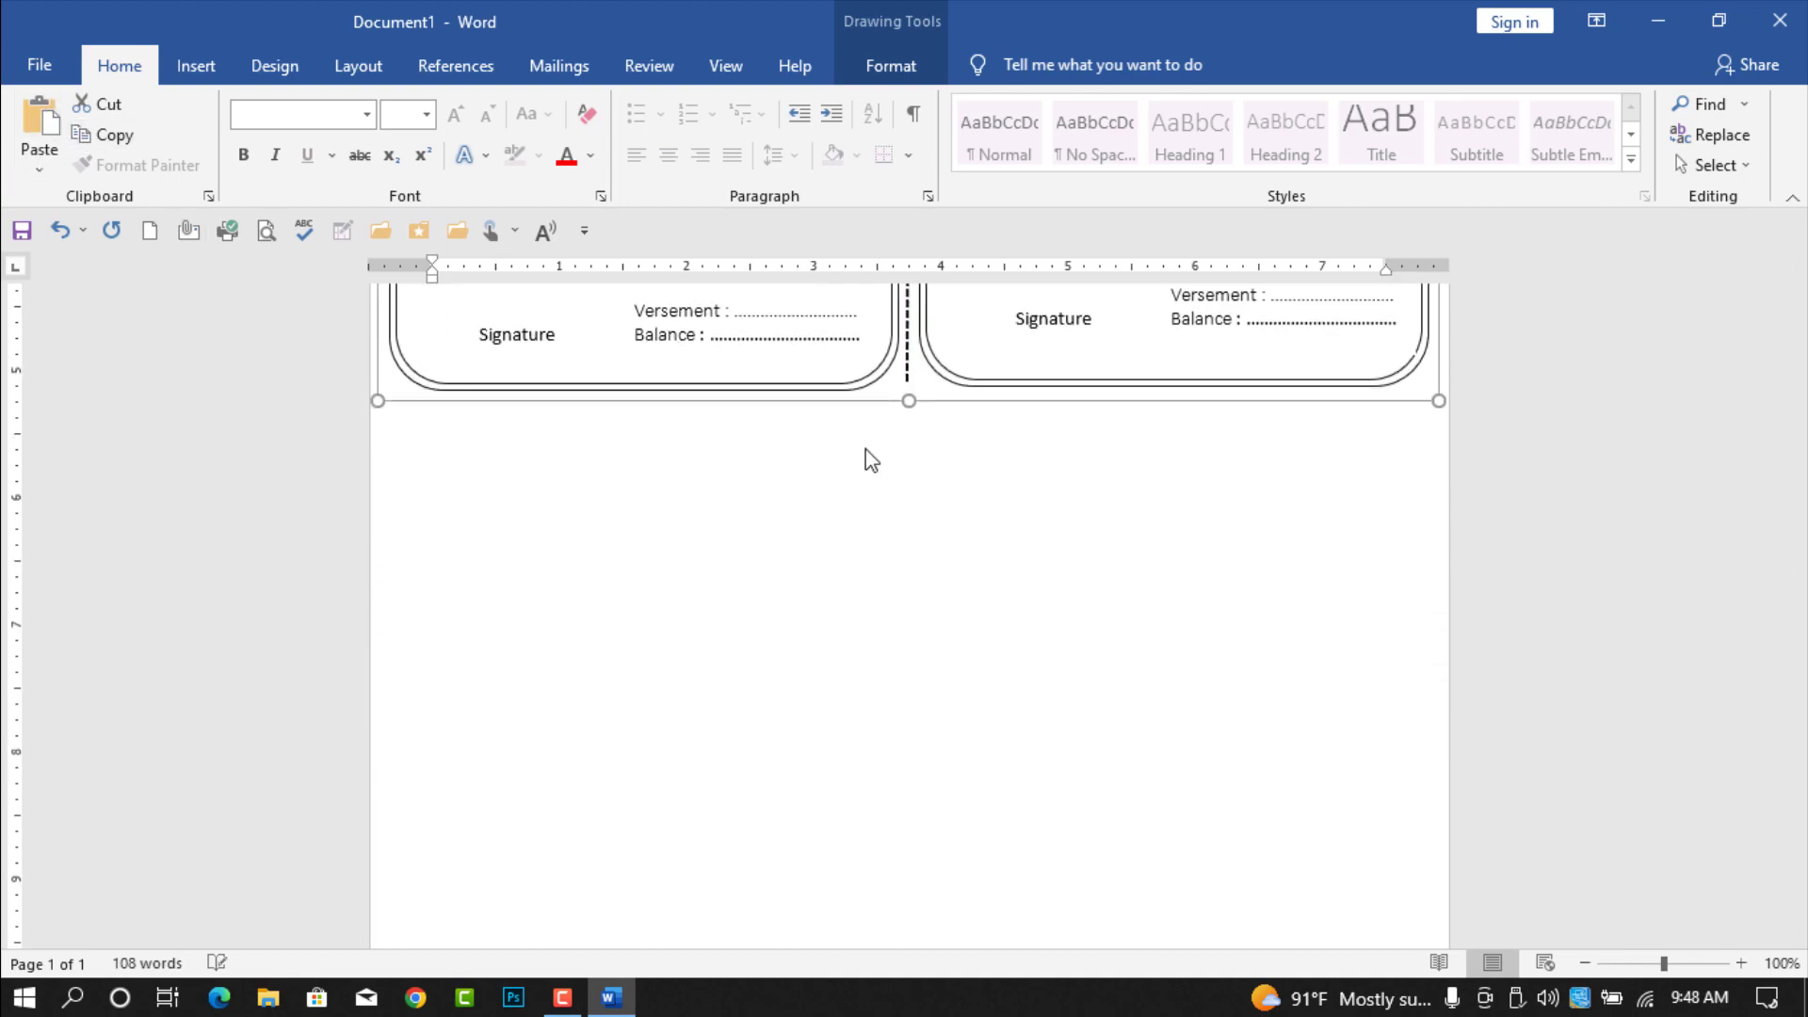
scroll(951, 452, down, 5)
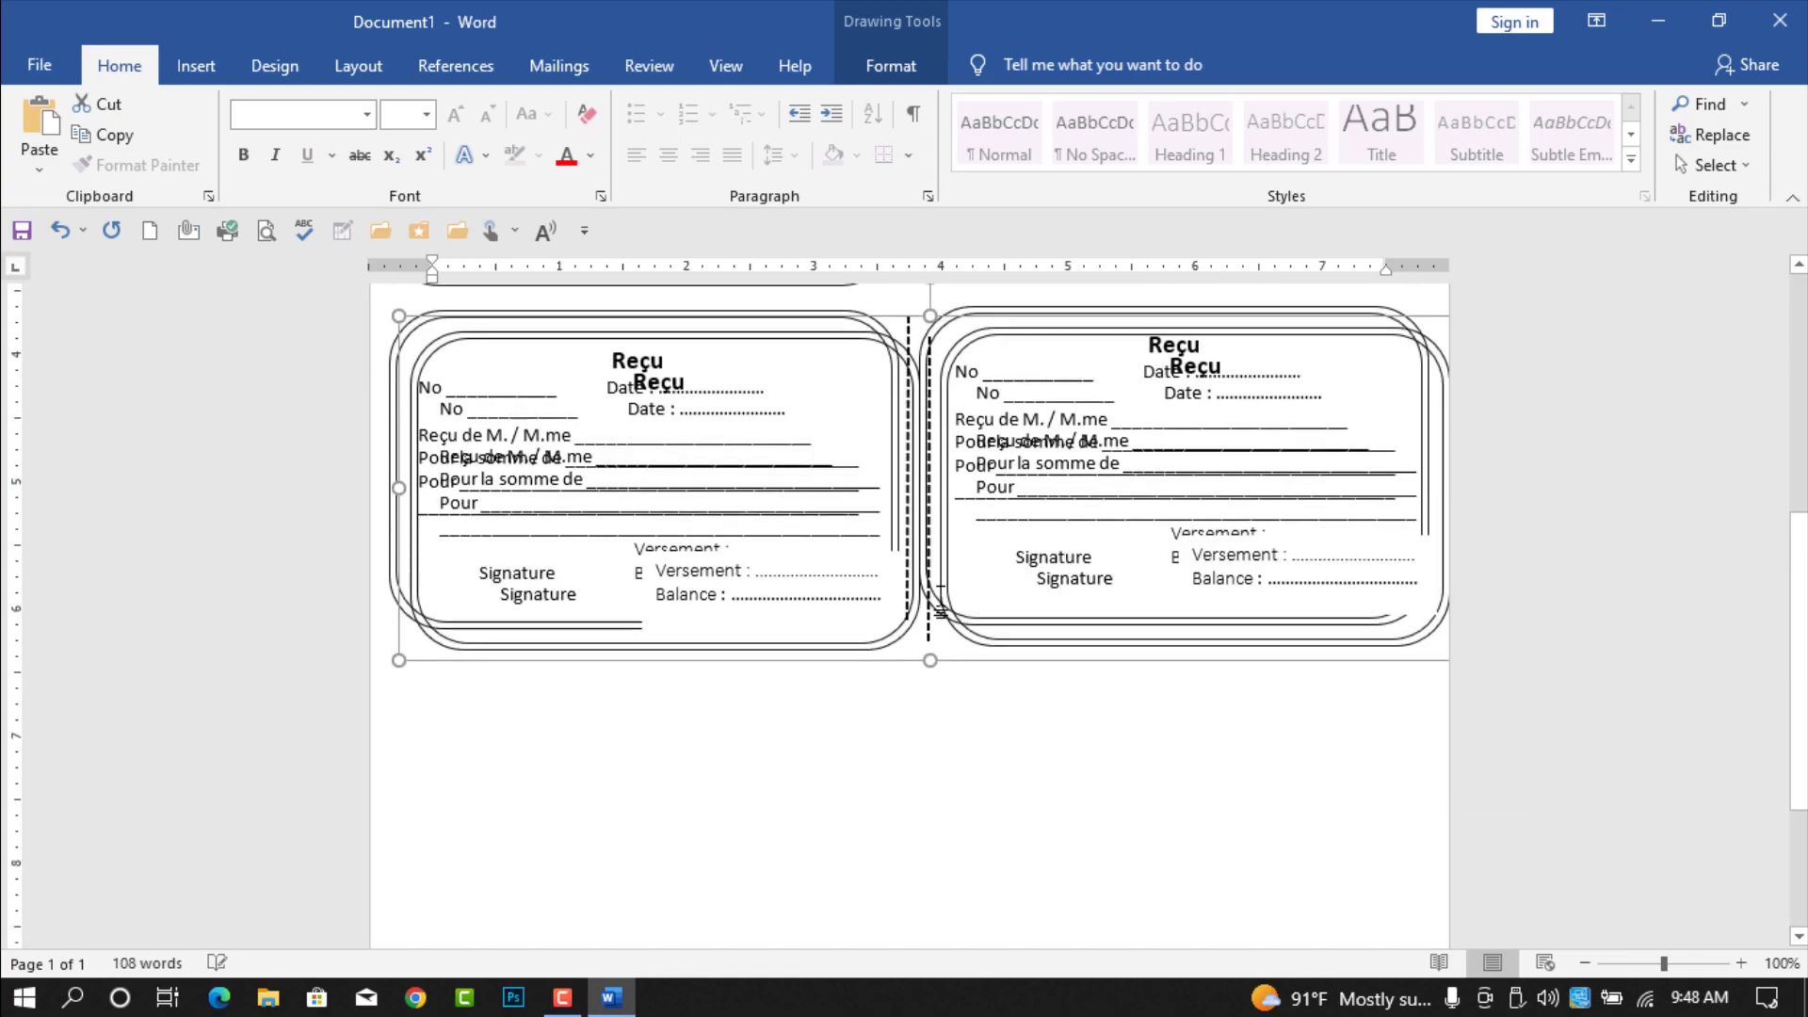
drag(973, 347, 901, 614)
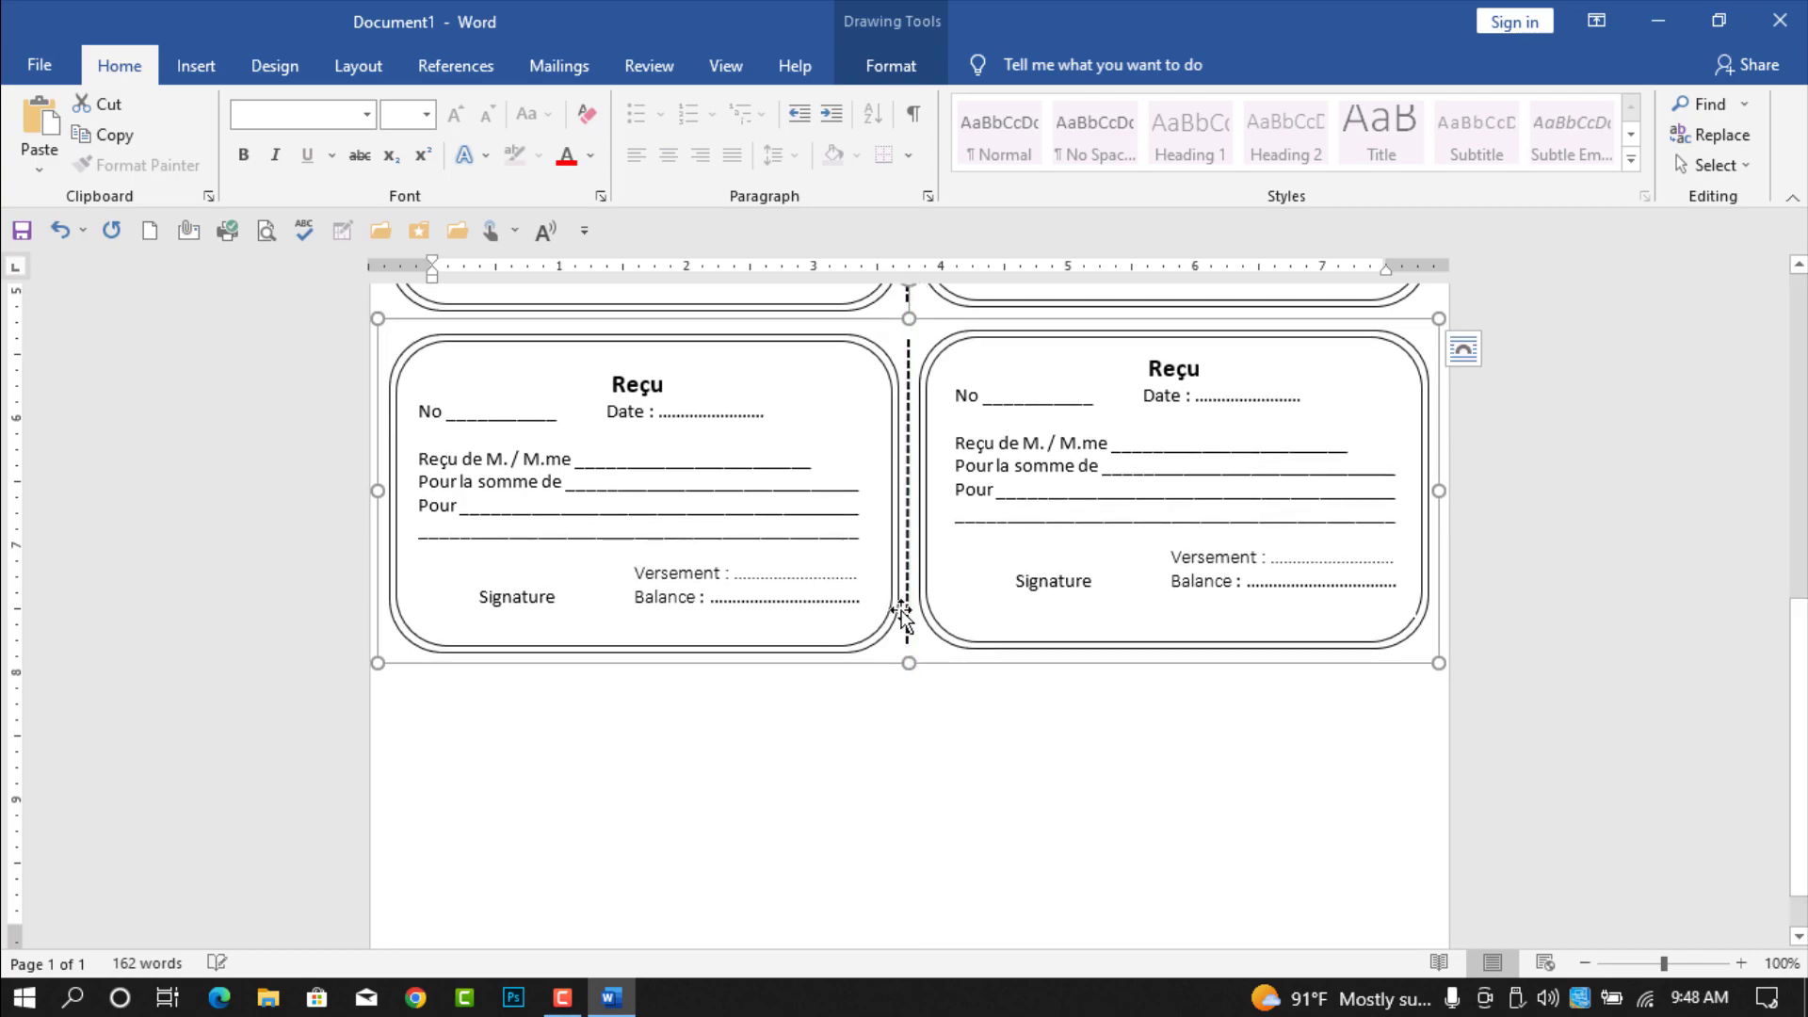
Step: Draw a rectangle about 8.05" wide and 2.27" high in the empty space below the third receipt pair
scroll(901, 614, down, 1)
scroll(909, 598, up, 10)
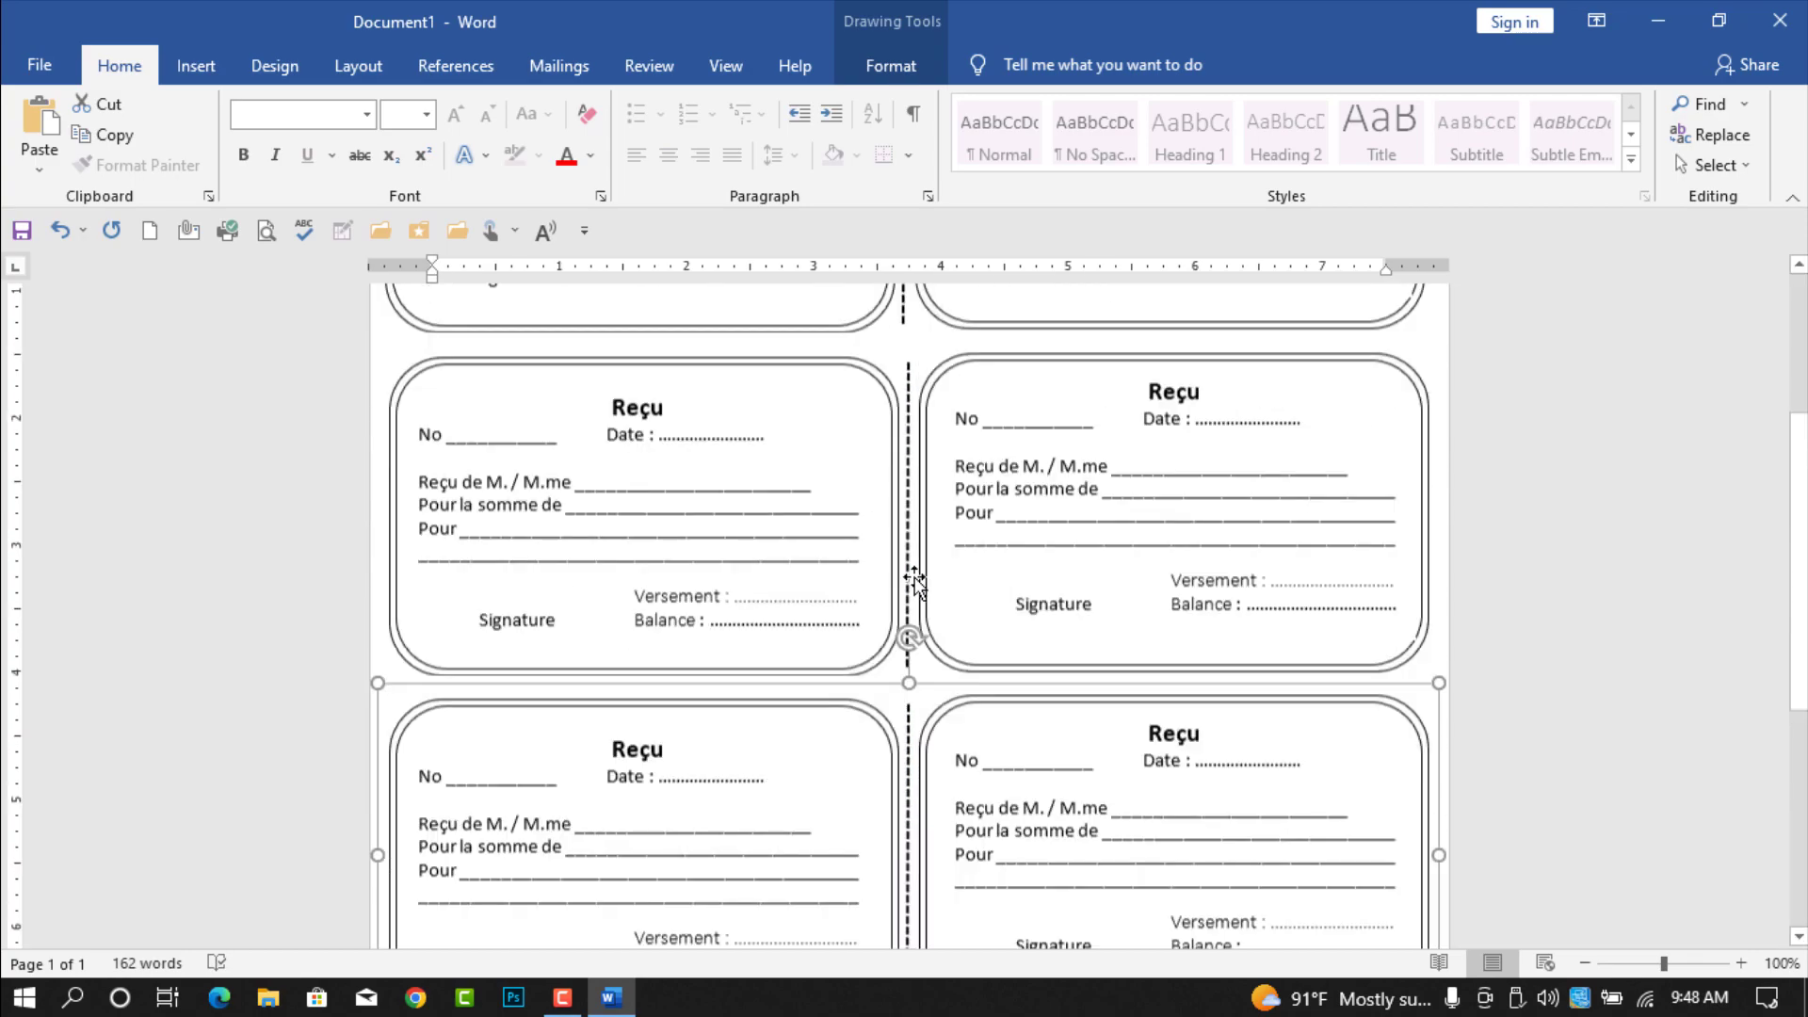
scroll(893, 626, down, 1)
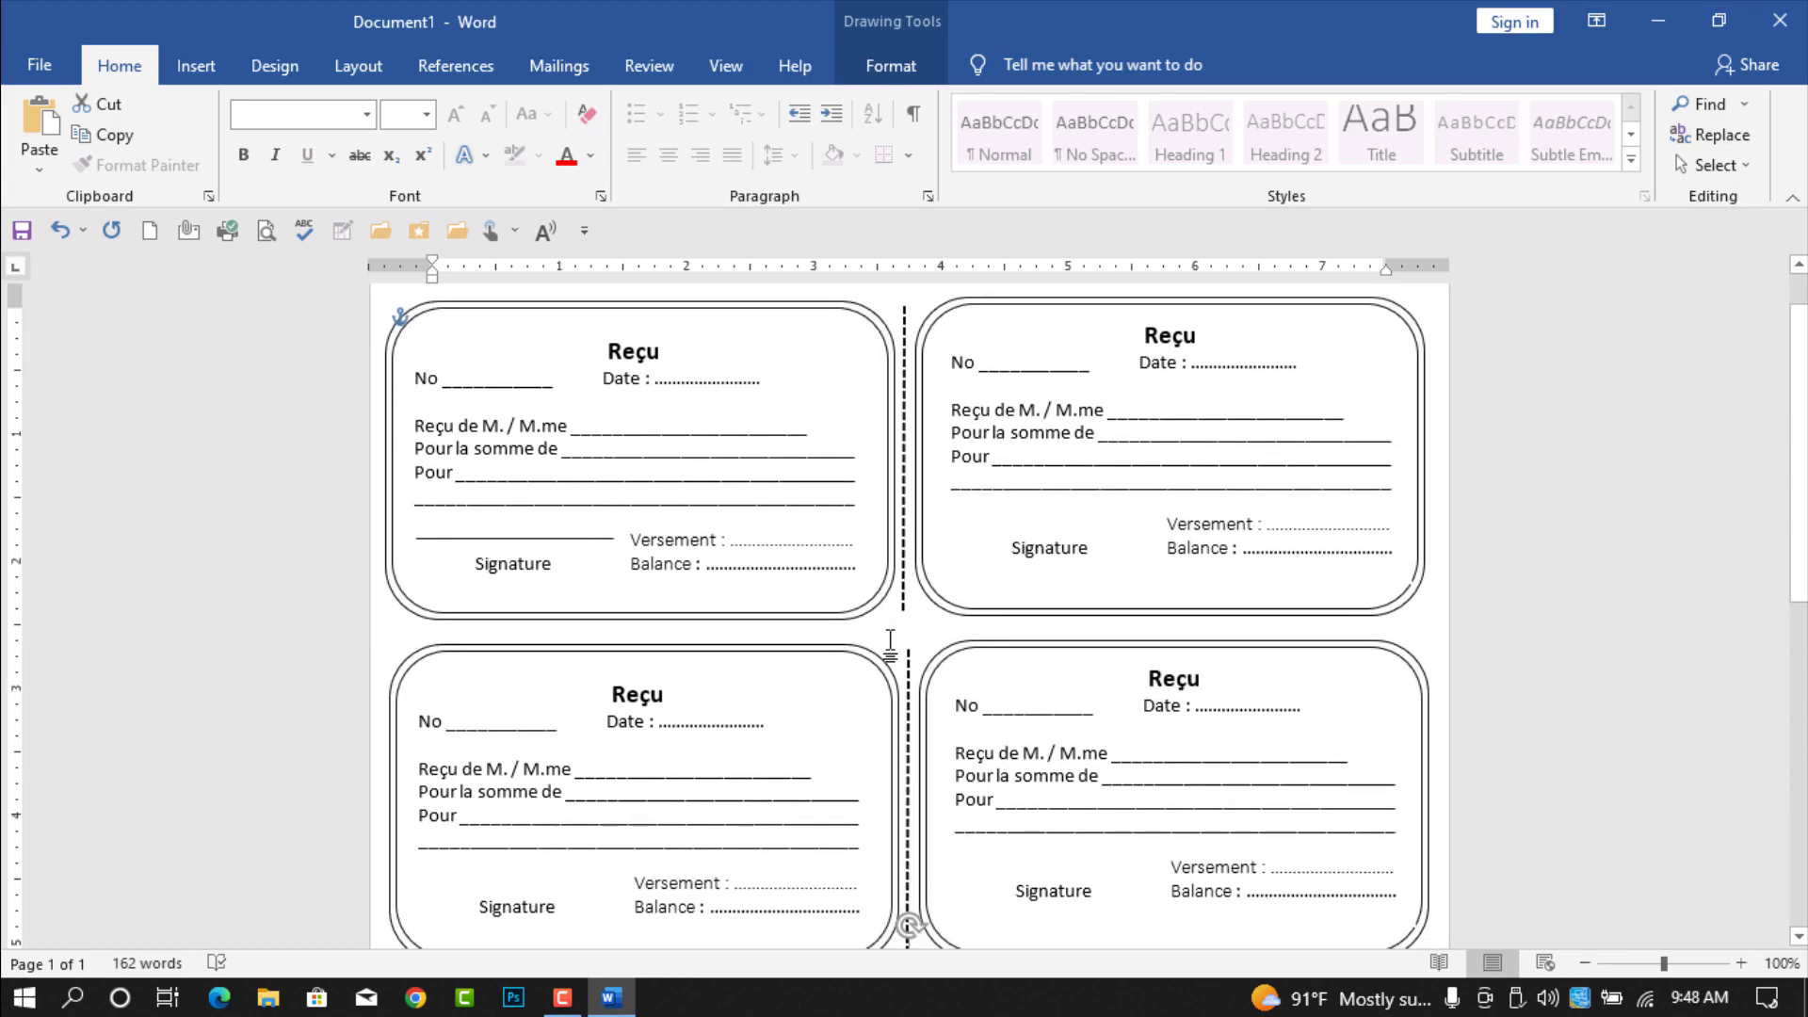
scroll(888, 645, down, 9)
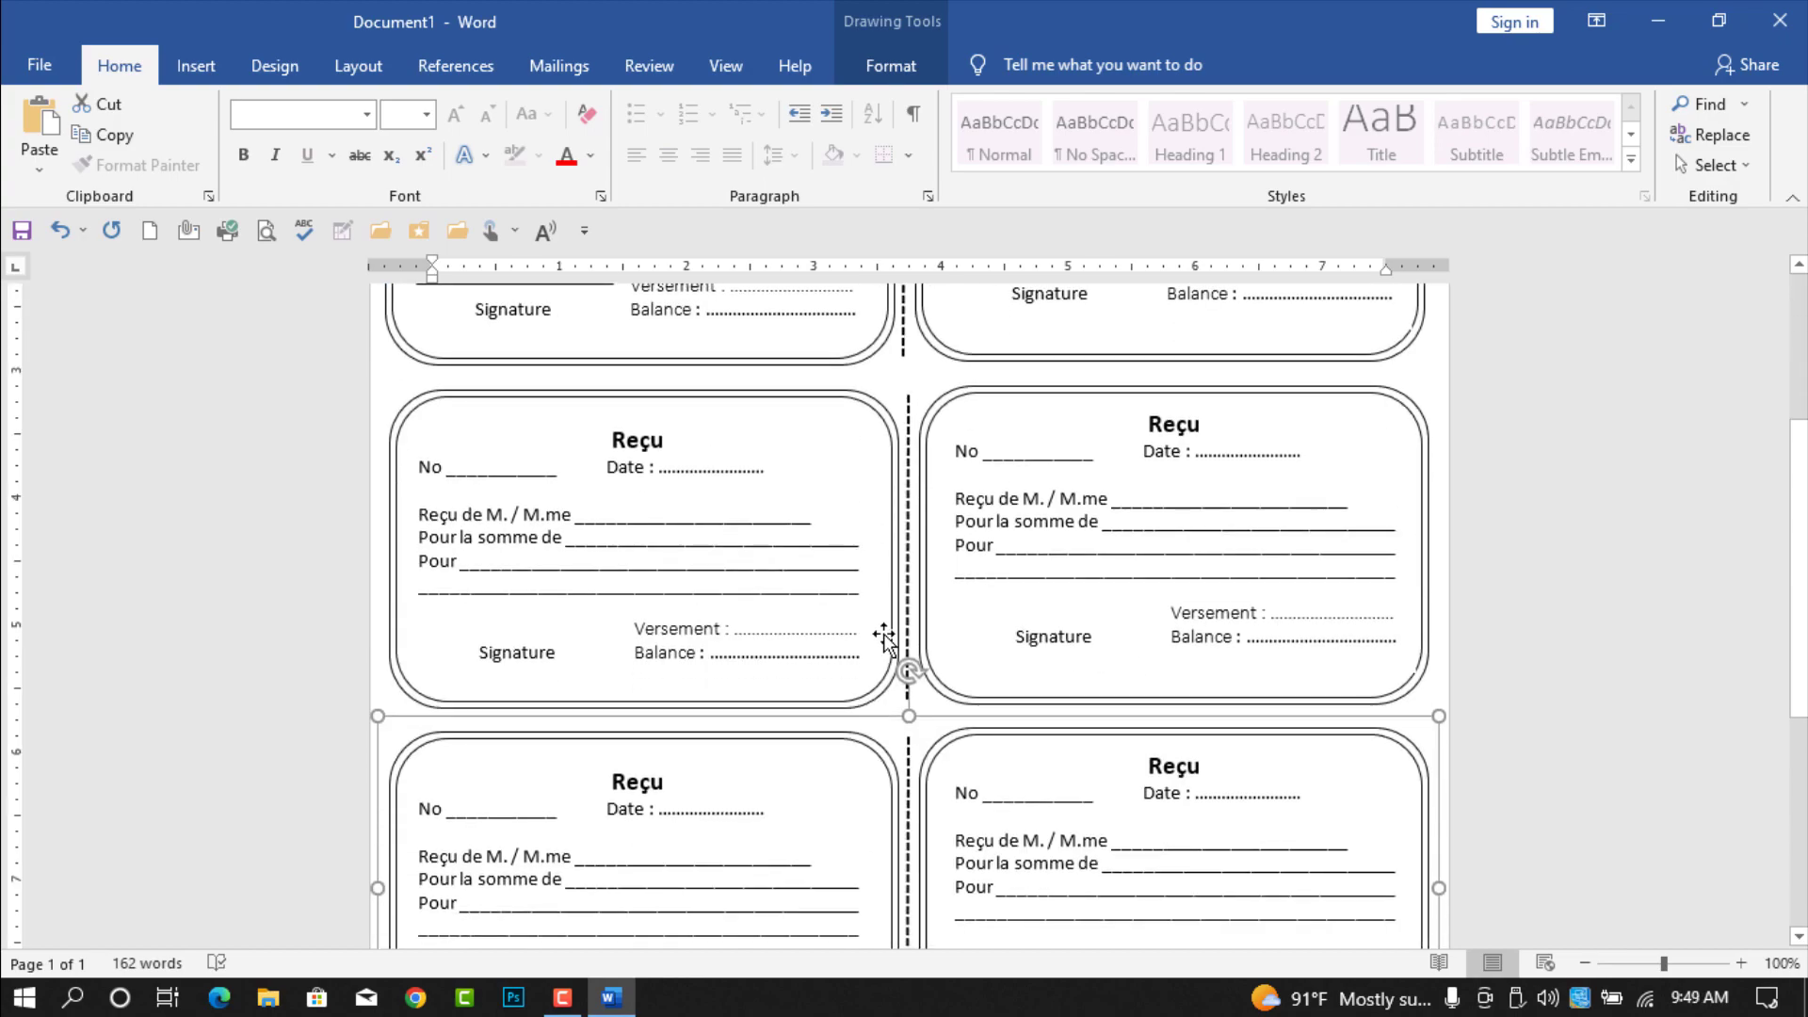
scroll(886, 637, down, 2)
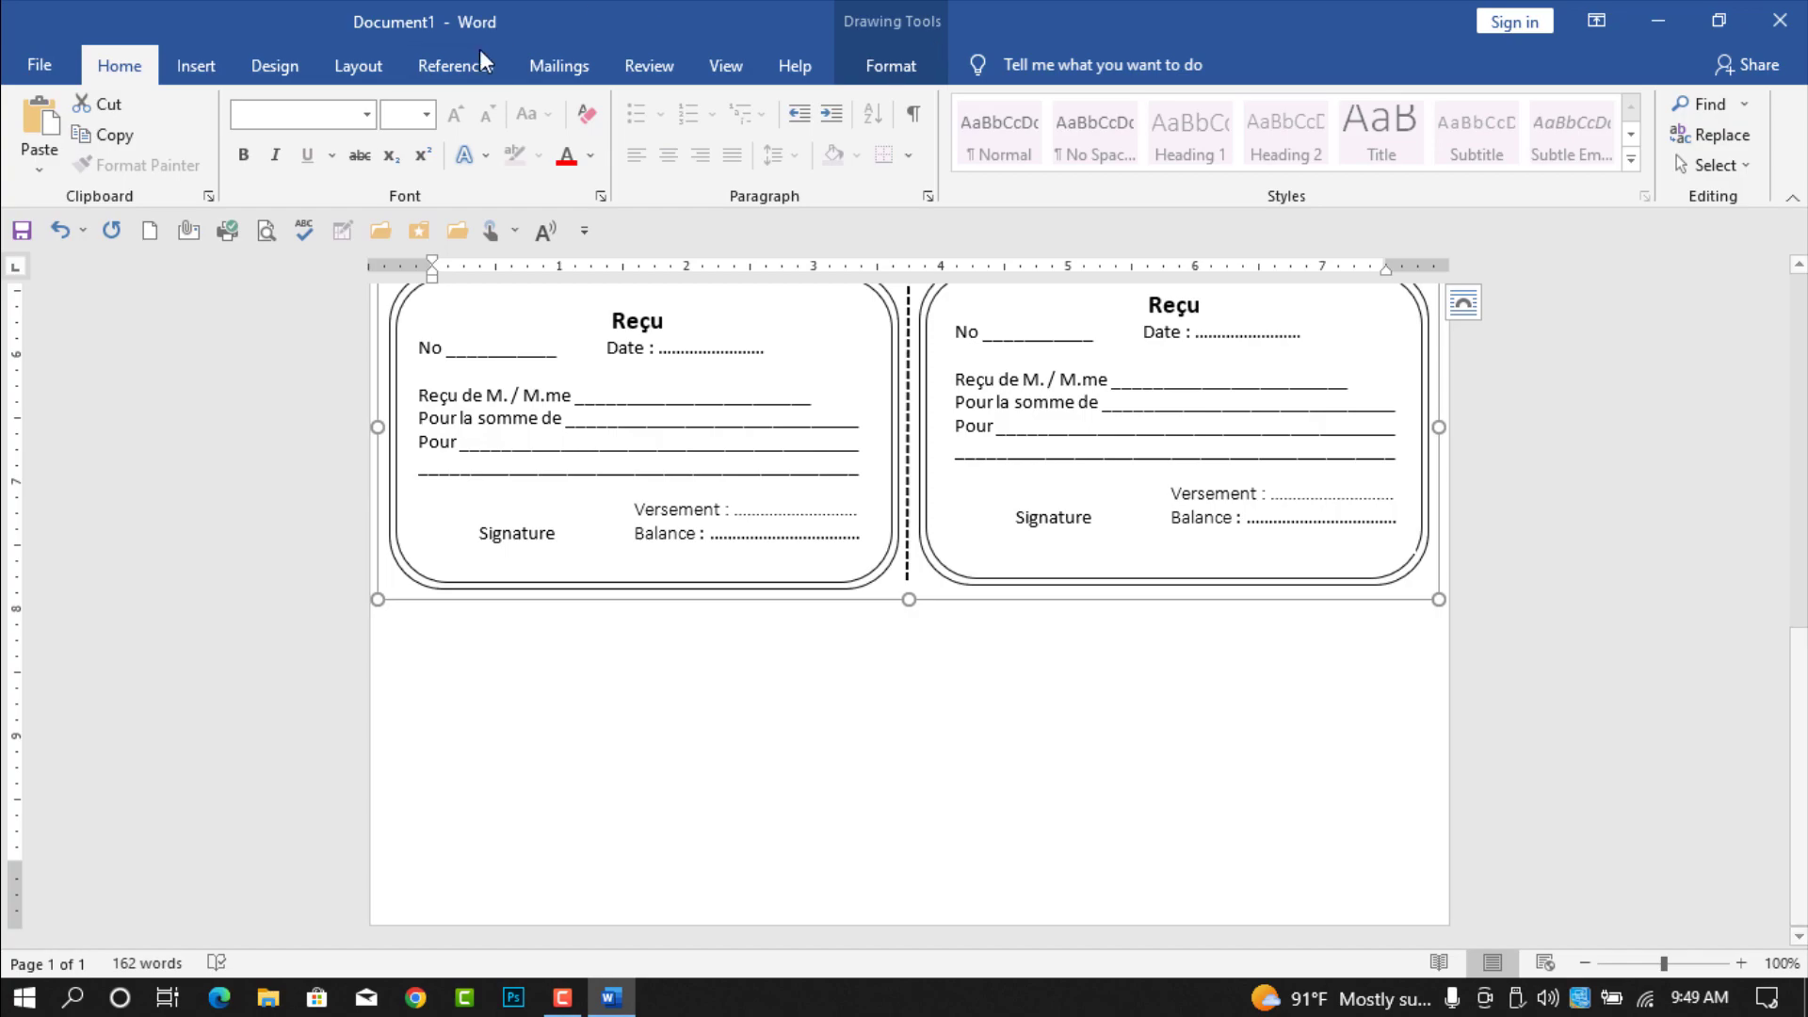
click(196, 65)
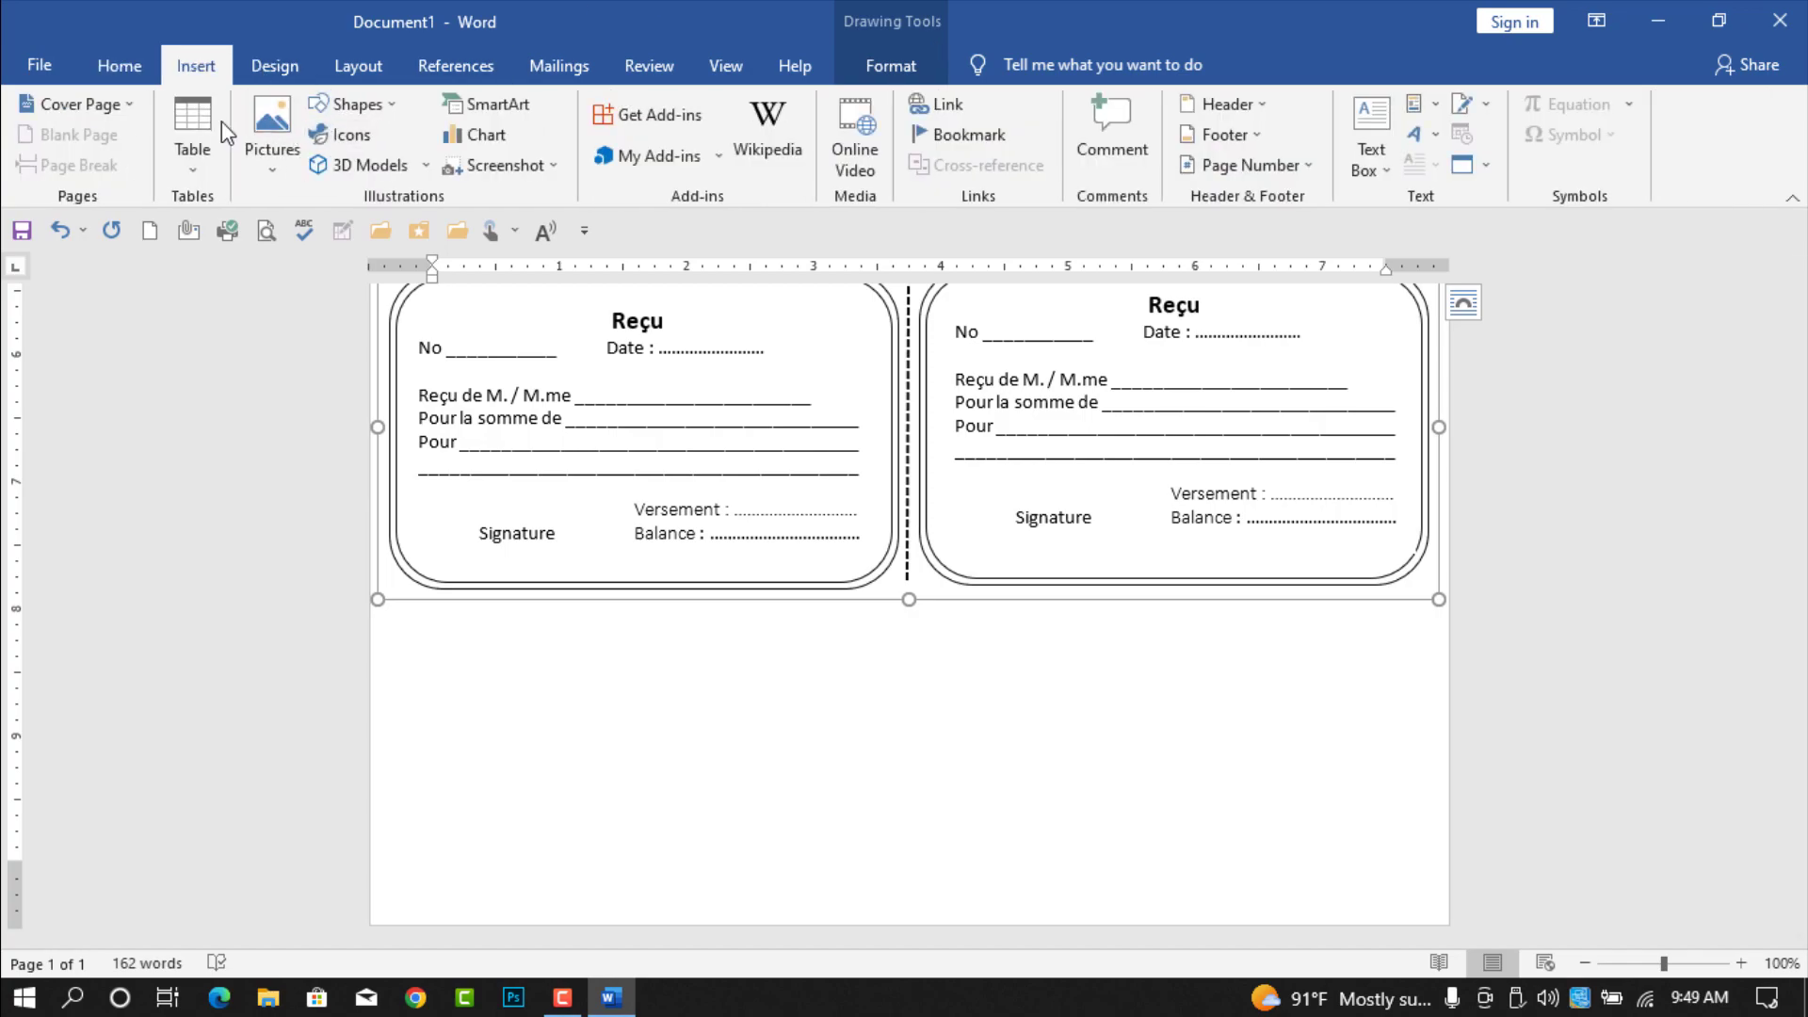
click(356, 103)
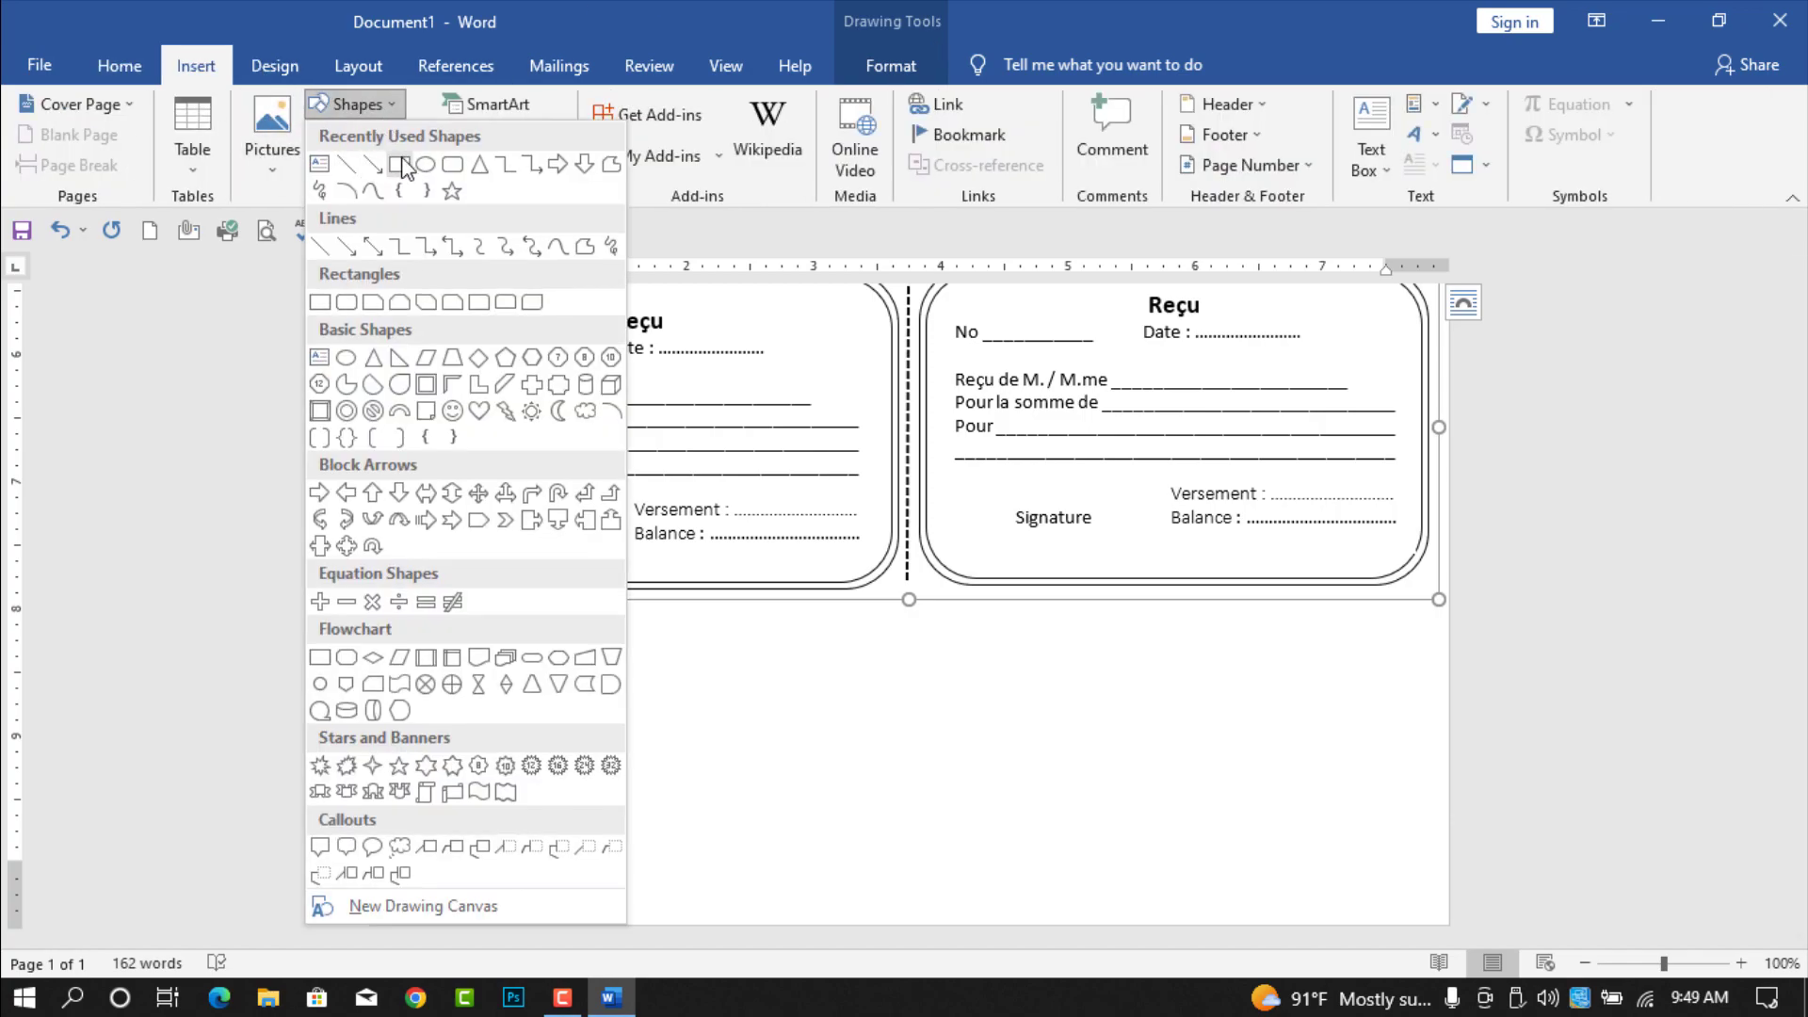
click(401, 163)
drag(411, 622, 1402, 886)
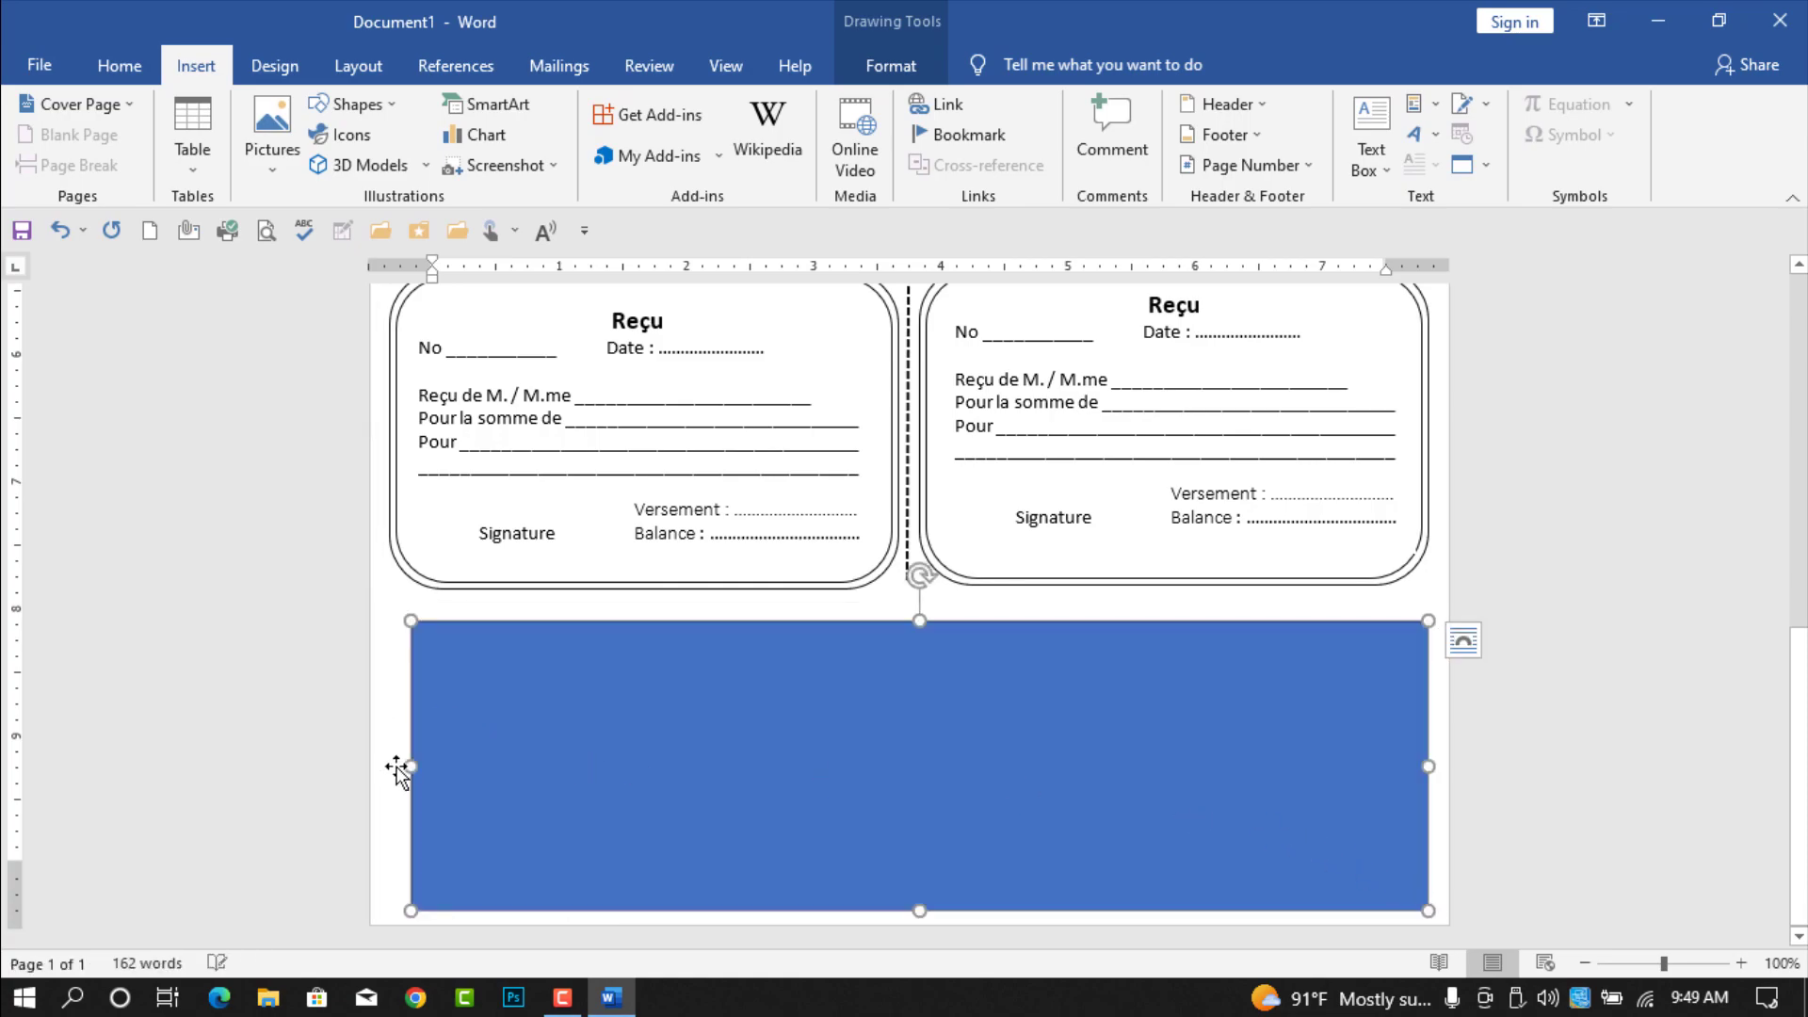
mouse_move(405, 765)
mouse_down()
mouse_move(379, 765)
mouse_move(402, 765)
mouse_up()
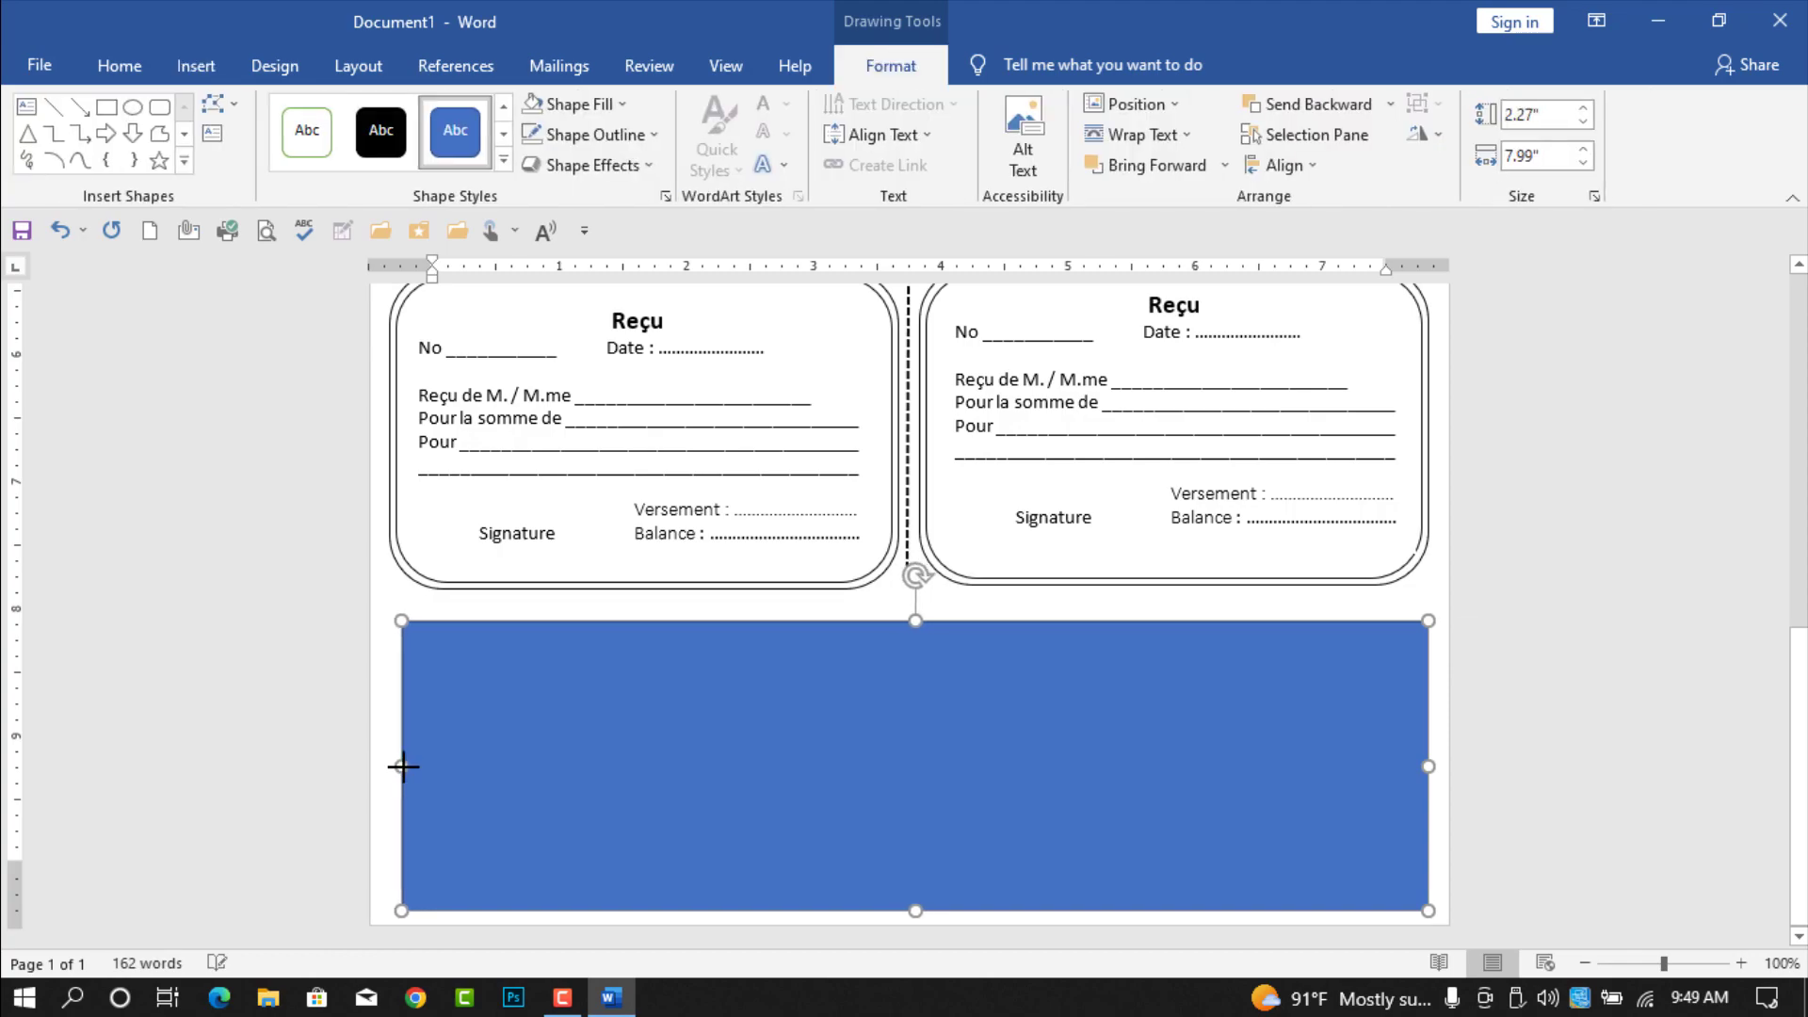
Step: Remove the rectangle's fill and make its outline black
click(580, 104)
click(619, 341)
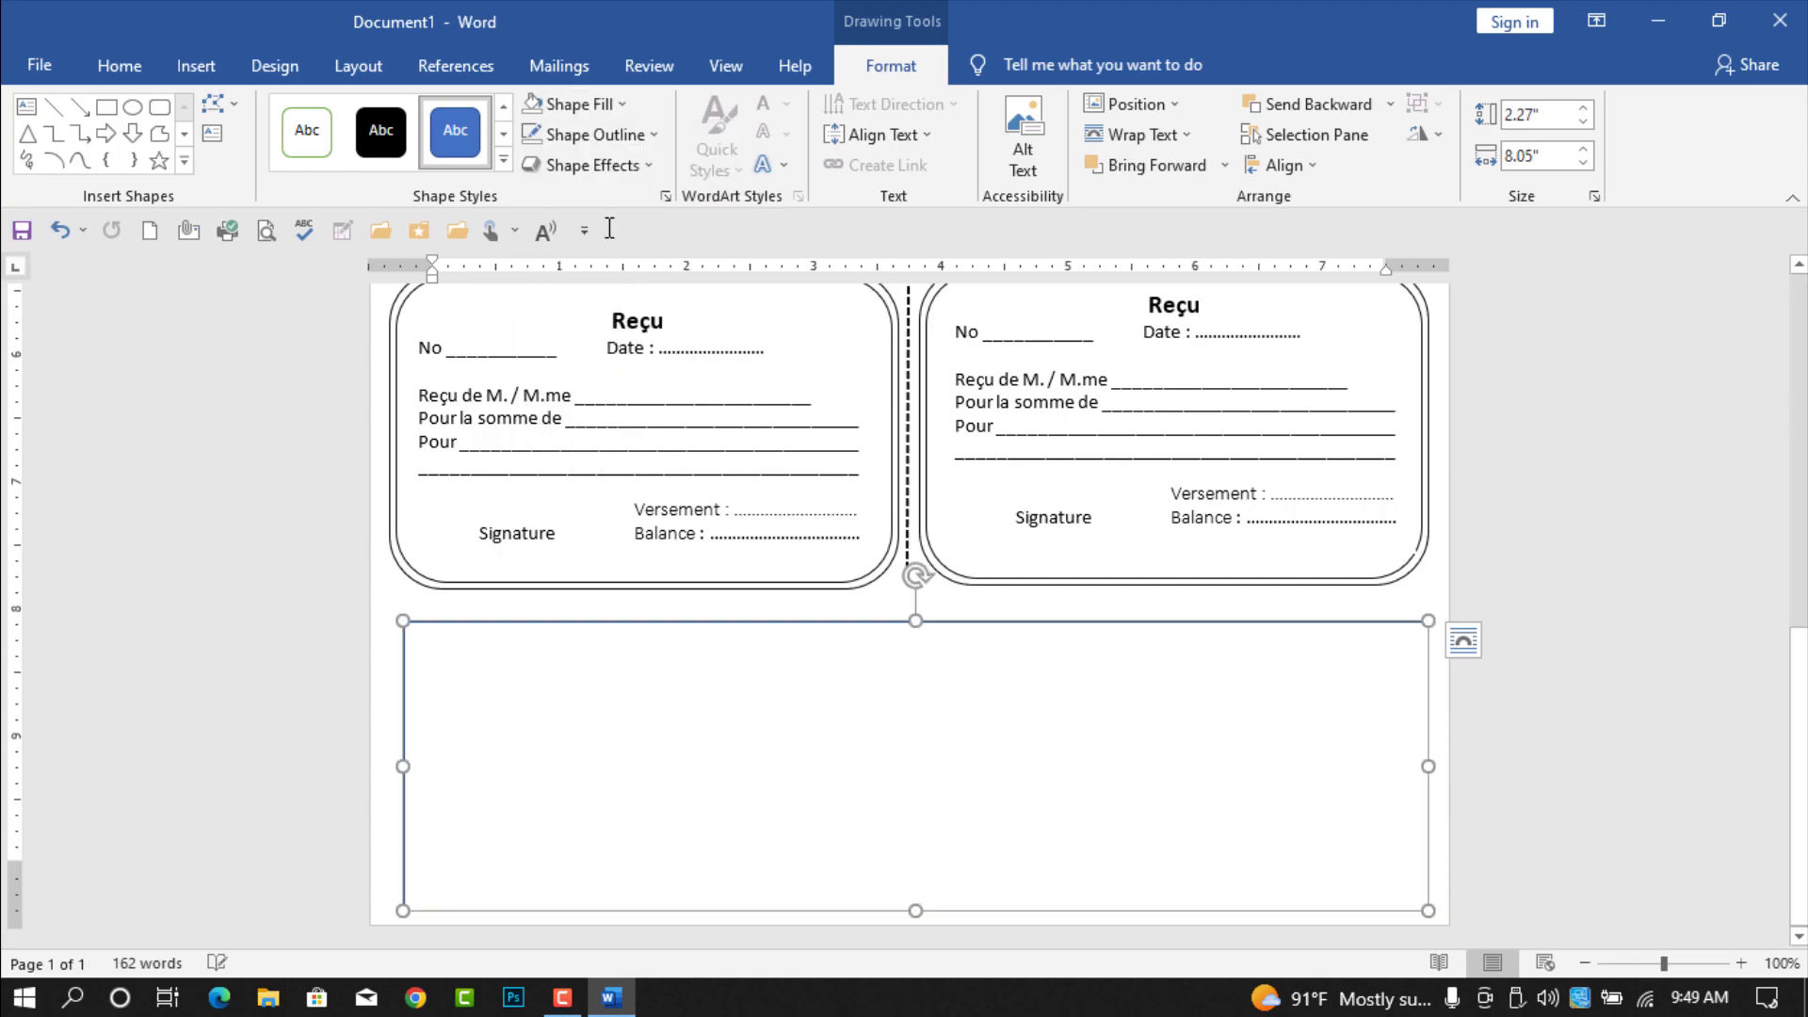
click(603, 131)
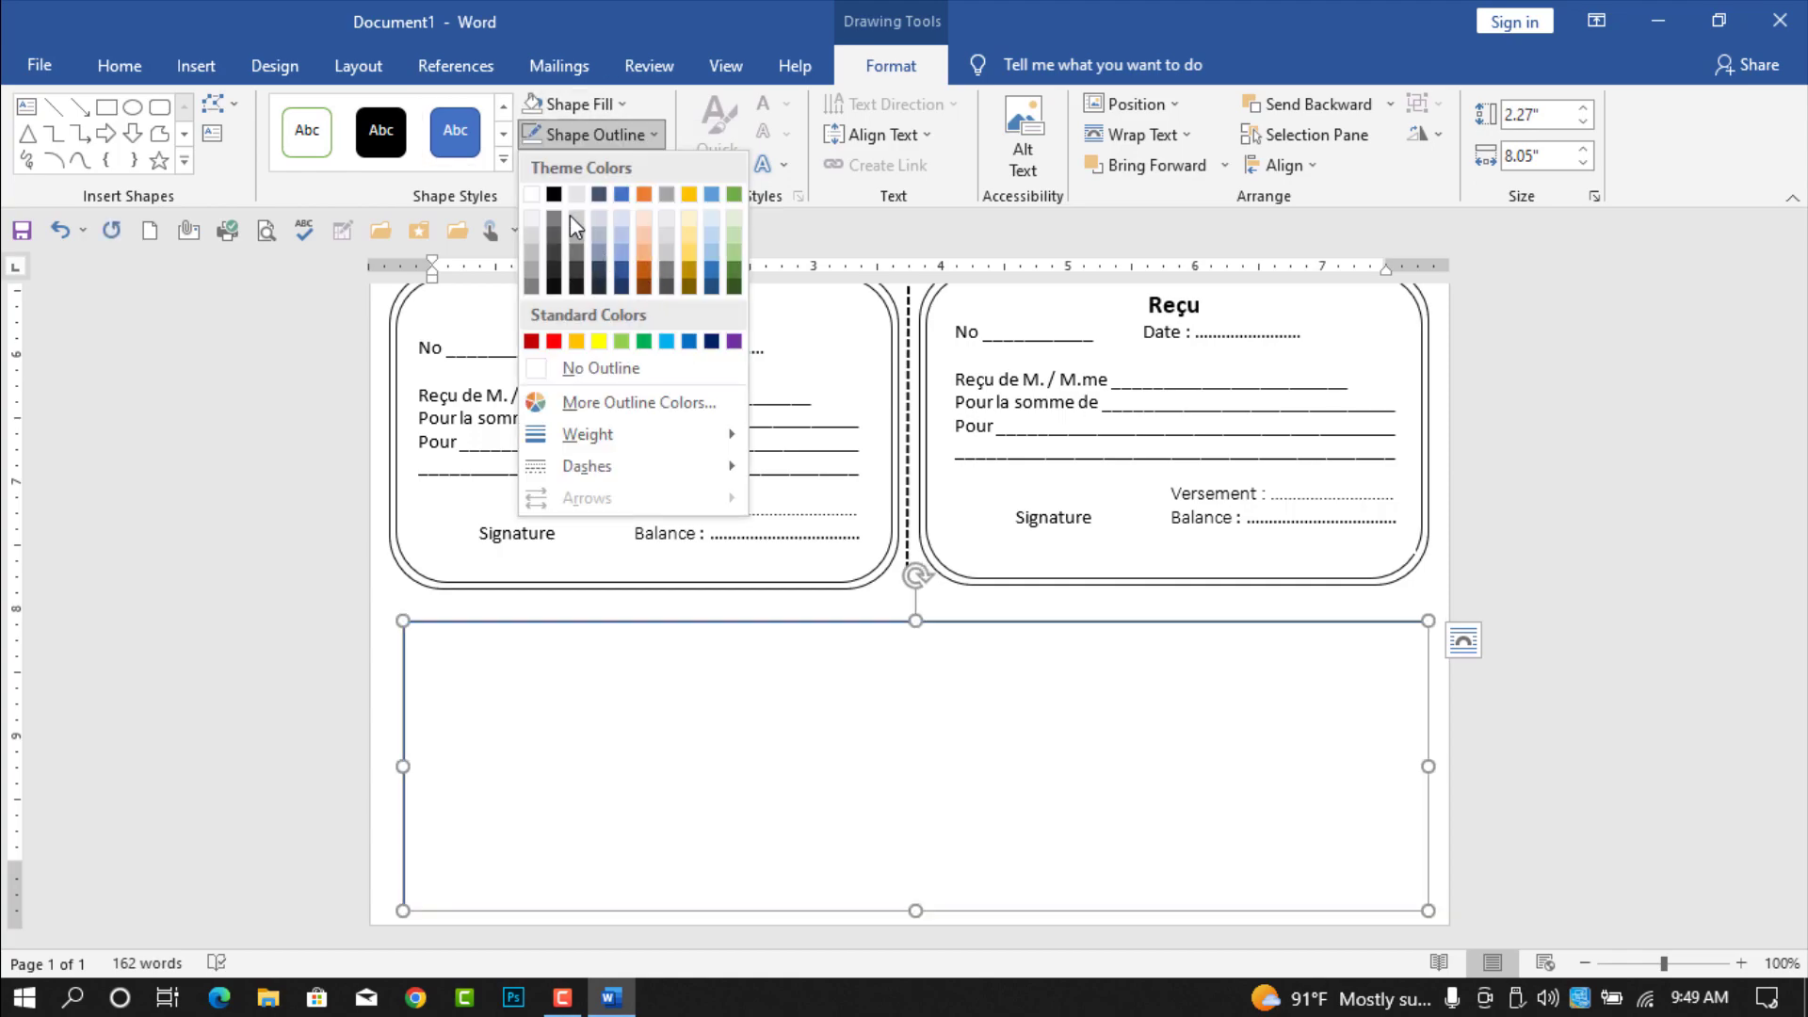
click(554, 194)
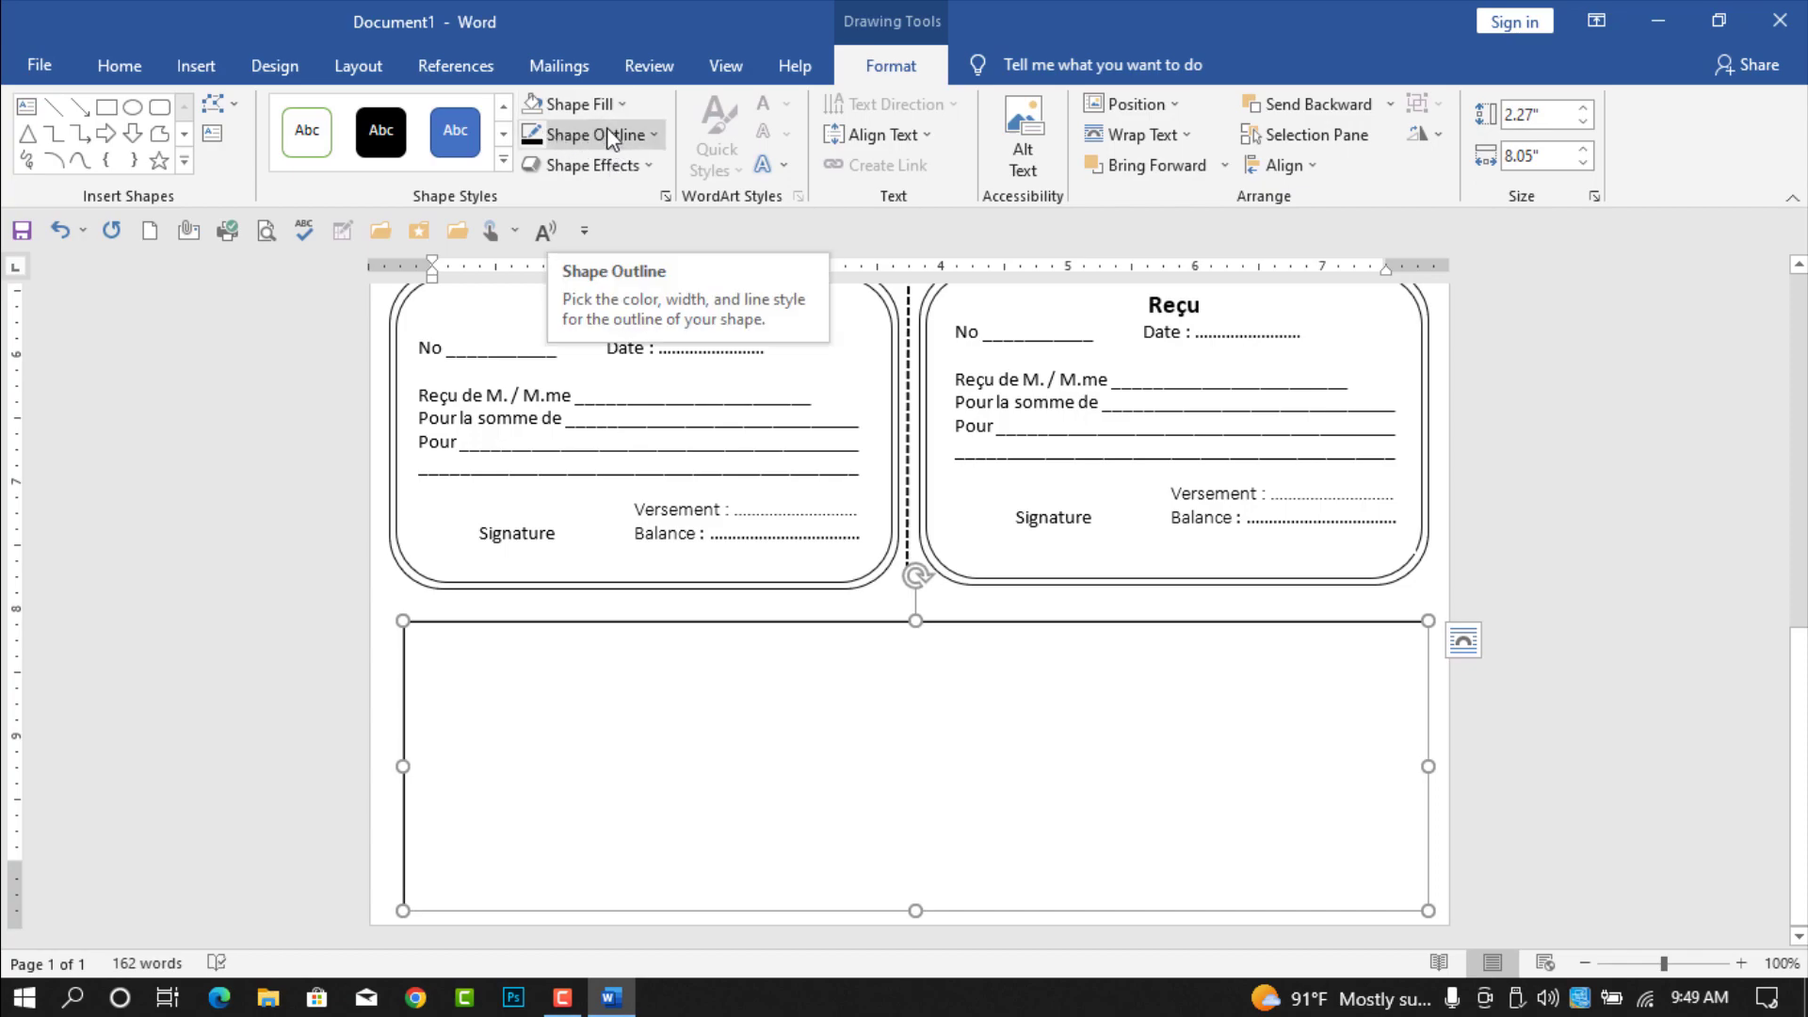
Step: Draw a text box about 6.69" wide and 1.04" high inside the rectangle and place the cursor in it
click(211, 137)
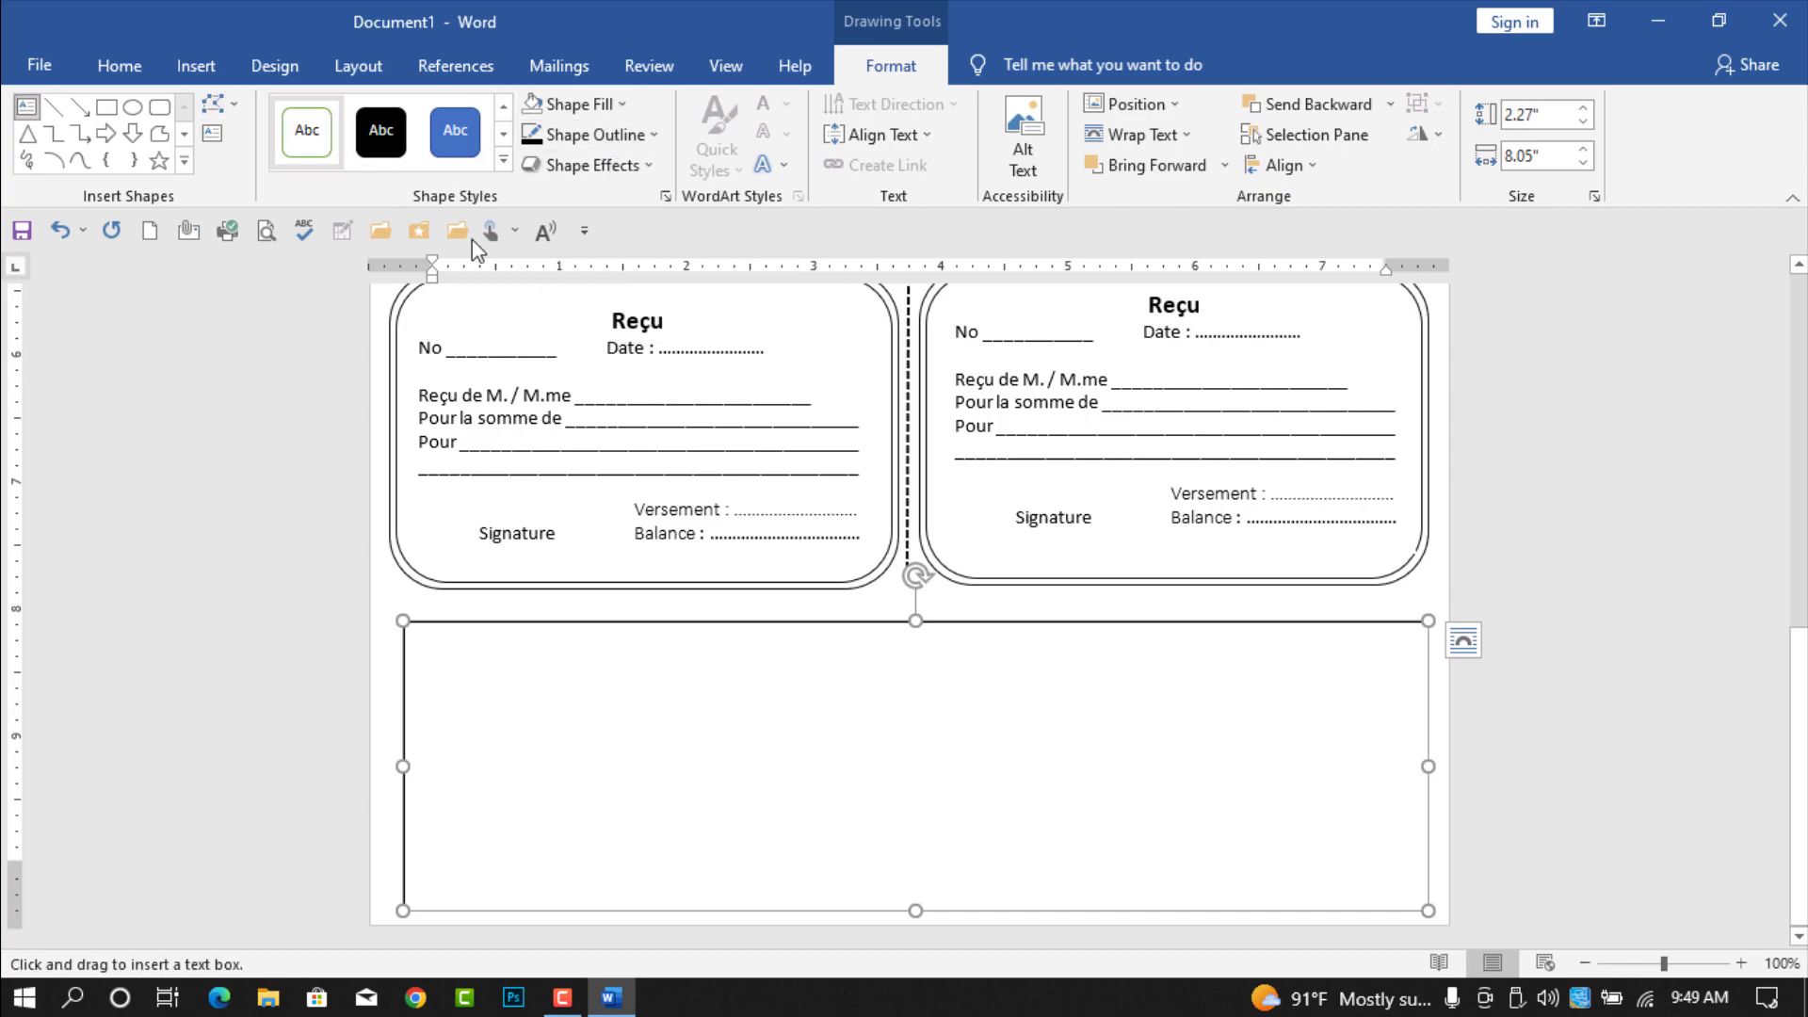
drag(520, 672, 1372, 805)
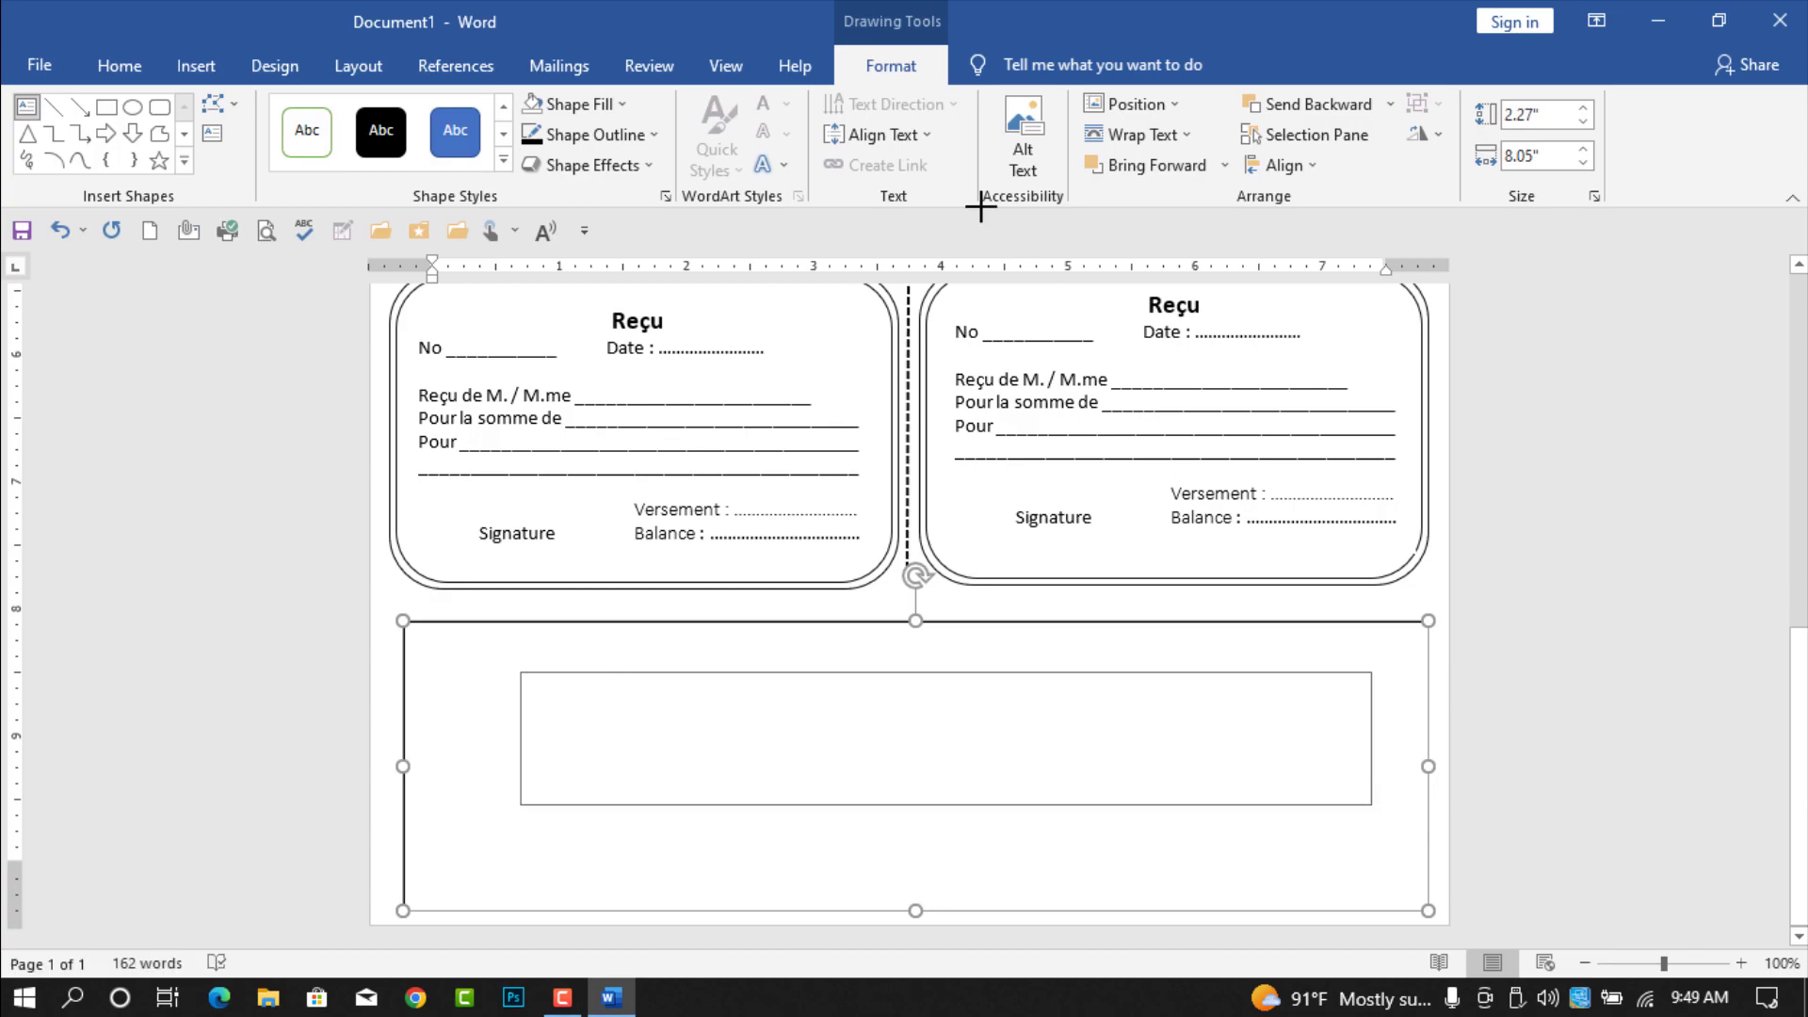
click(600, 104)
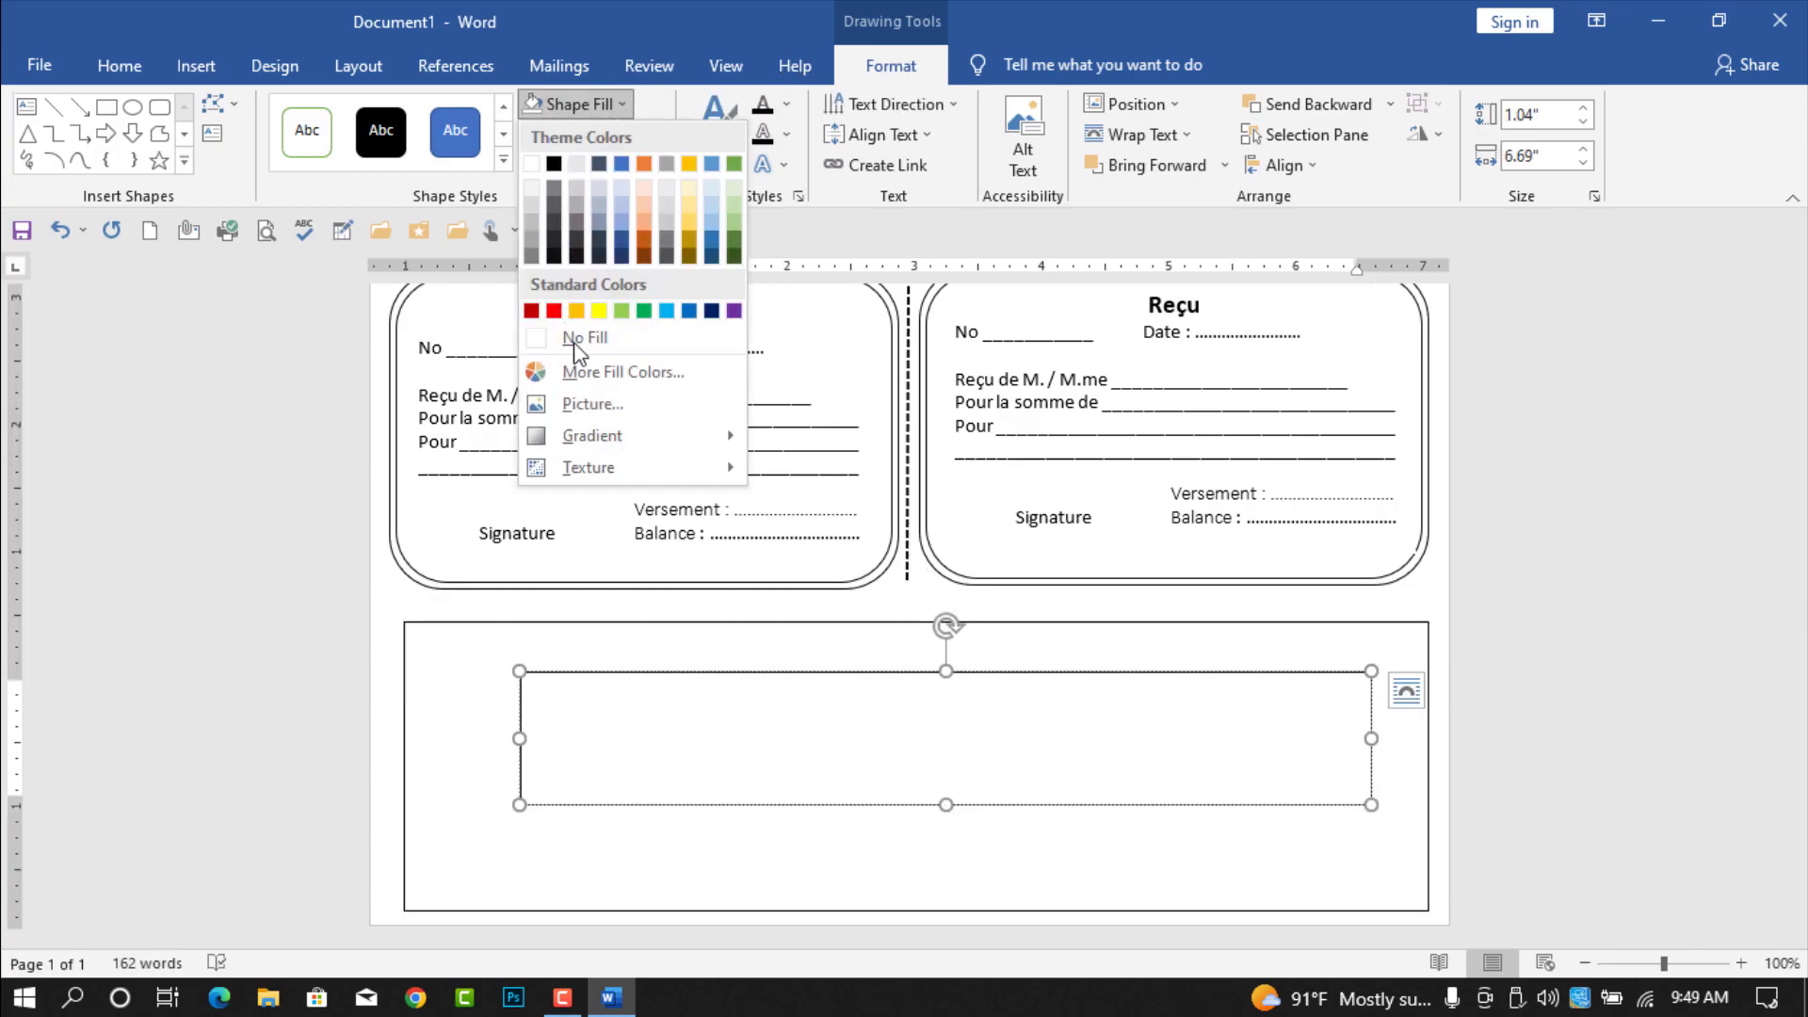
click(724, 741)
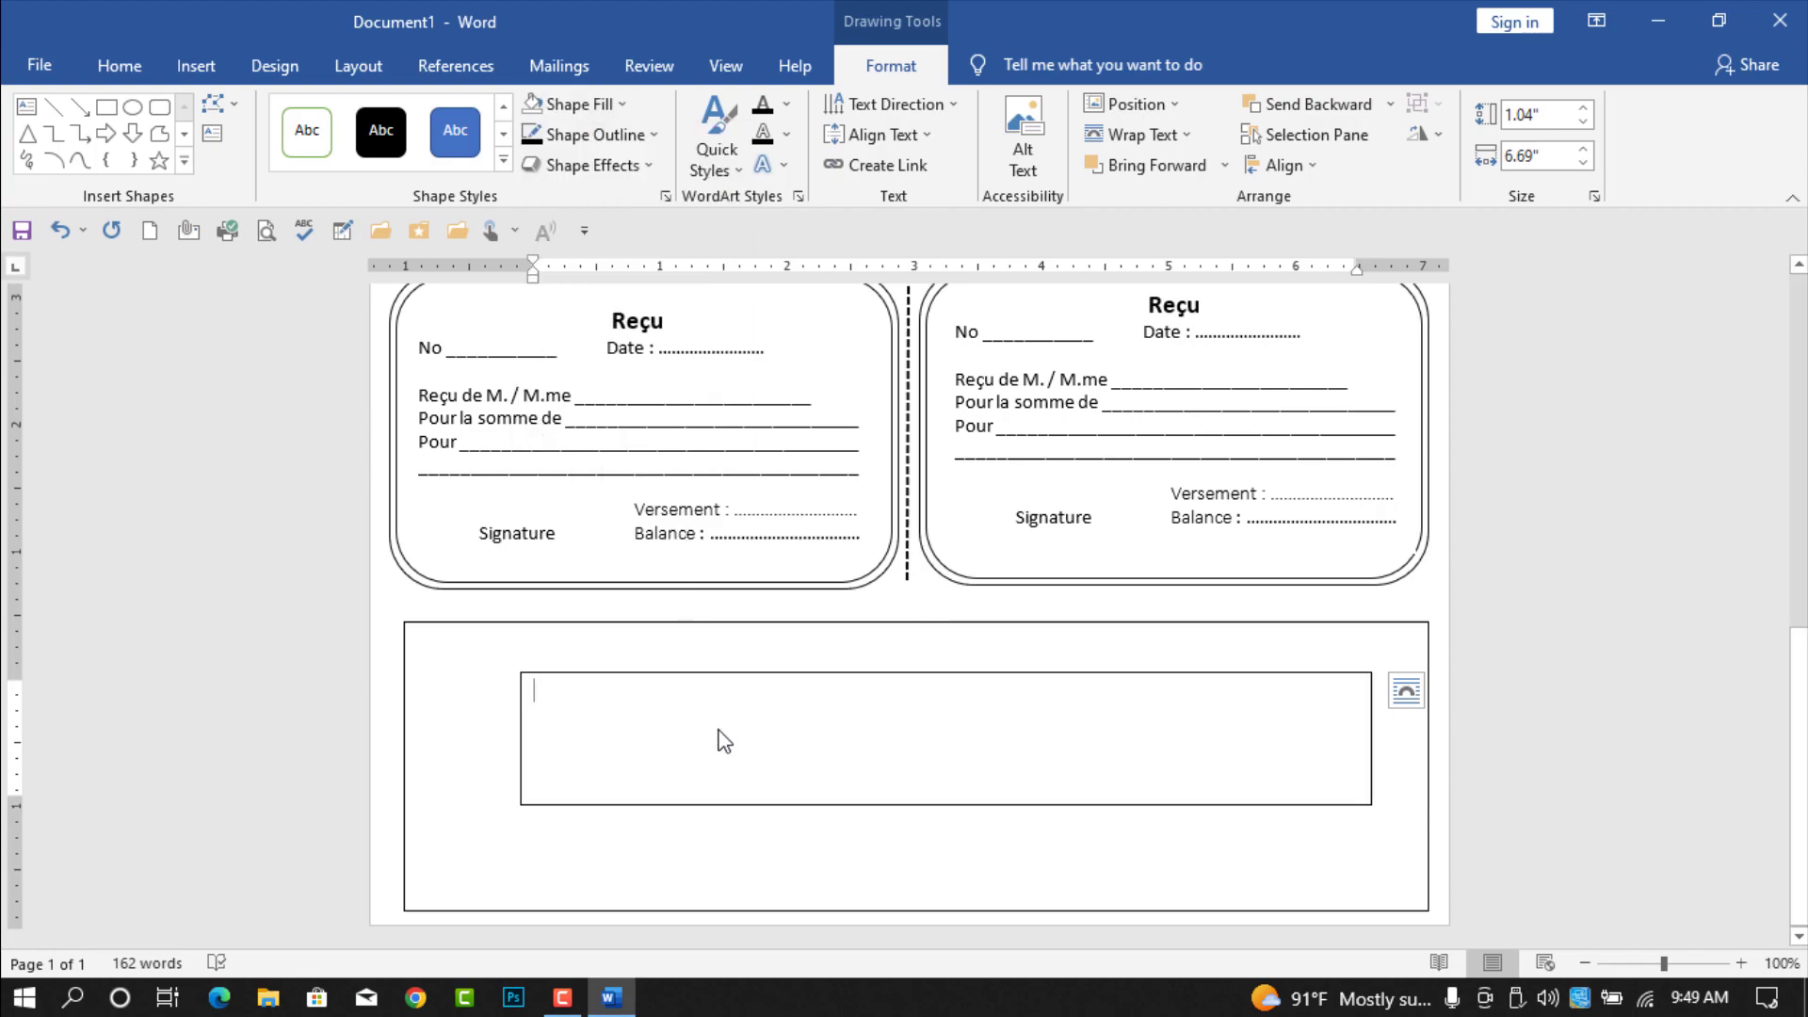
Step: Enter the text "100 Reçu" in the new text box
text(100)
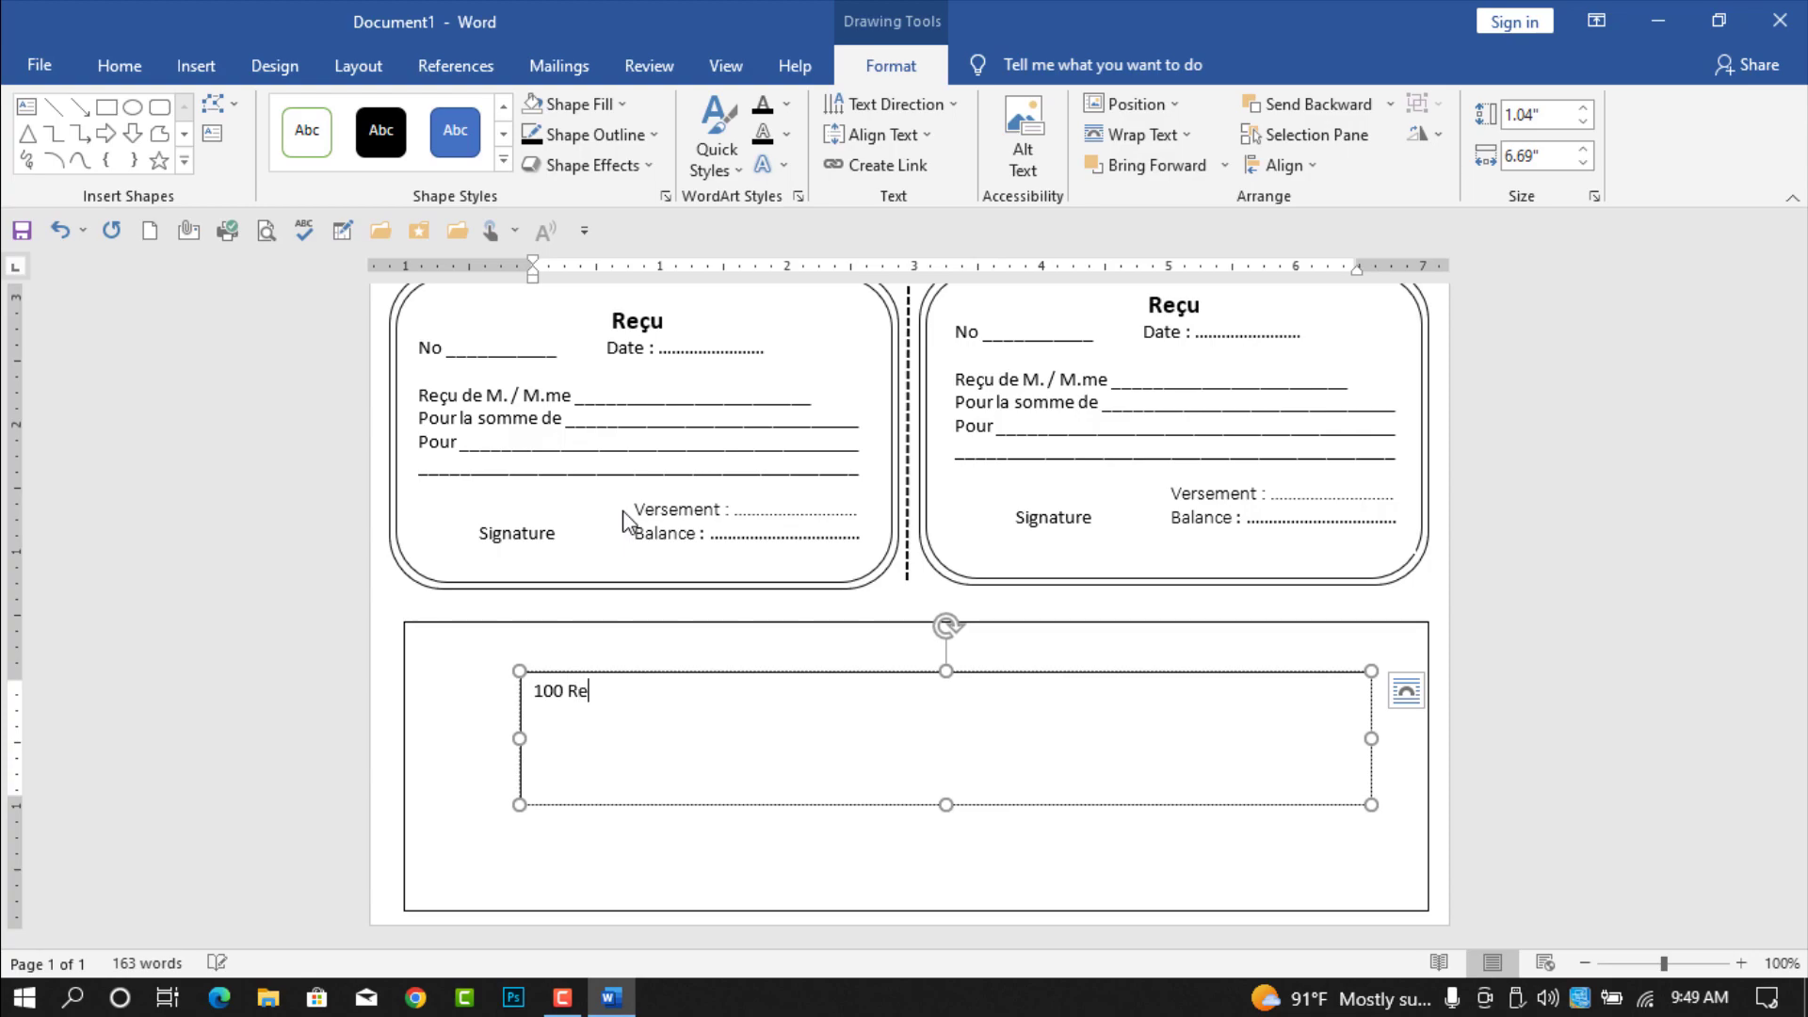
text( Re)
click(1406, 691)
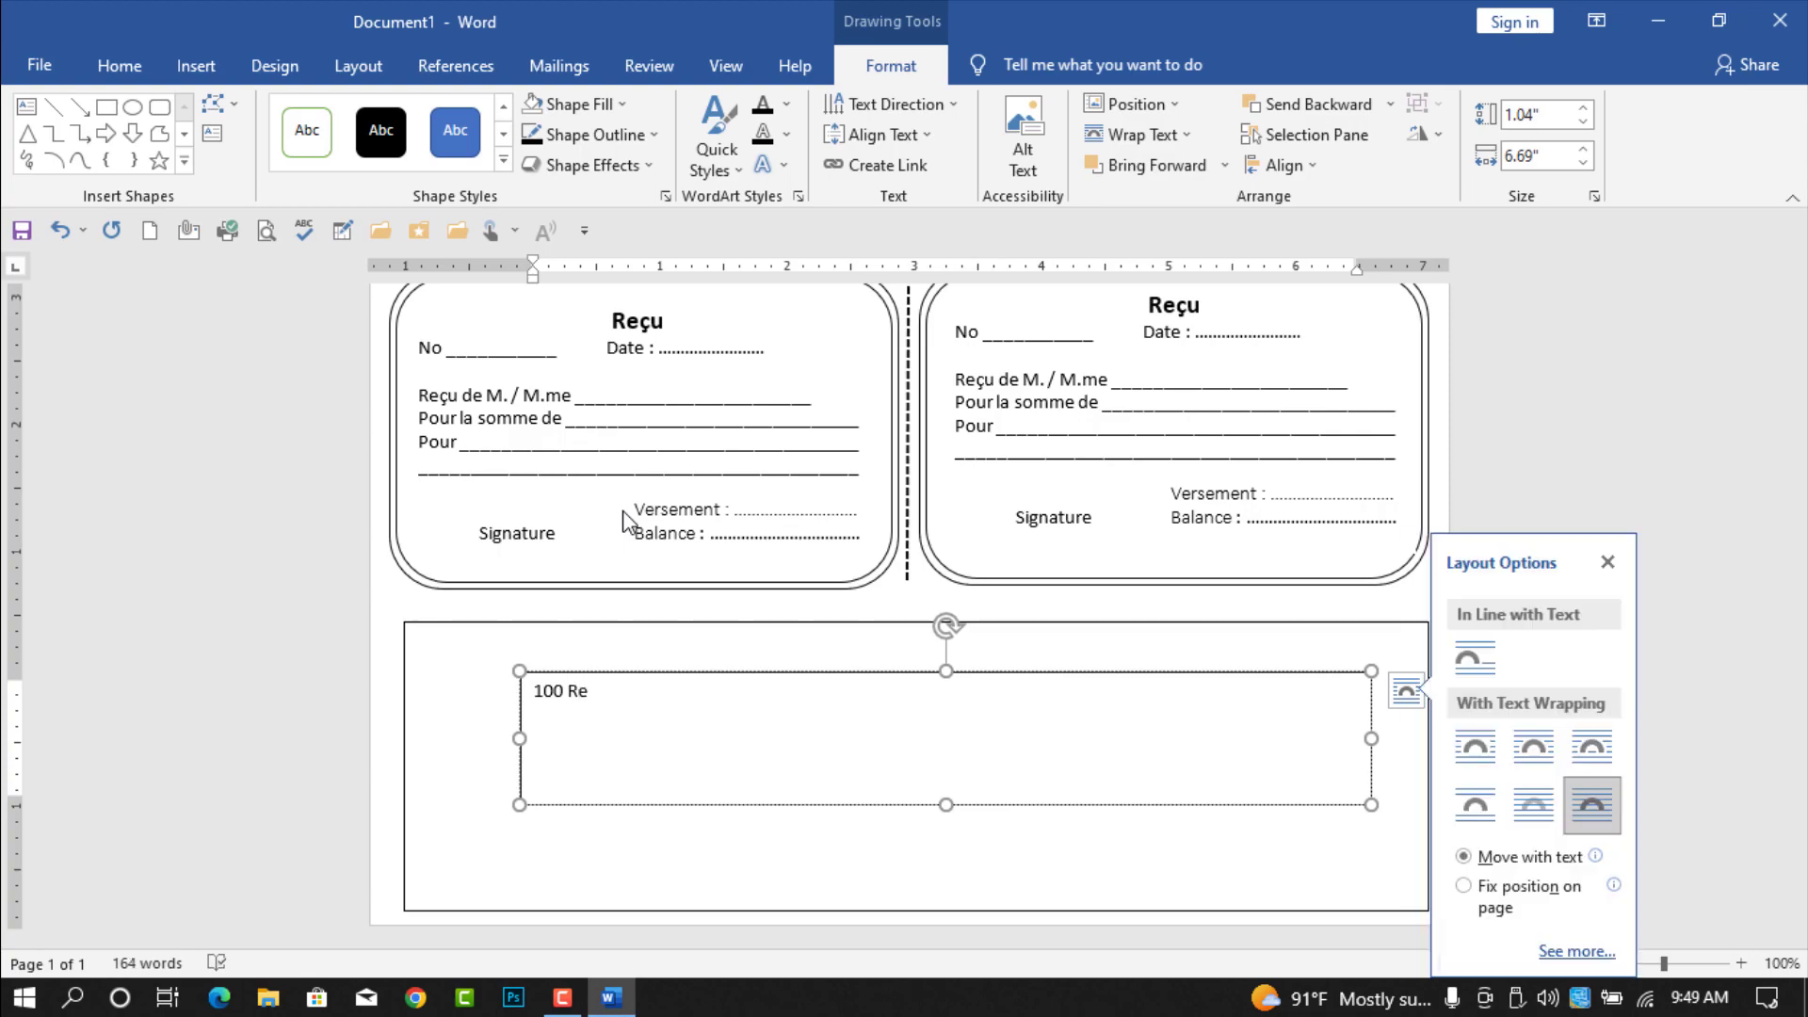
click(1486, 747)
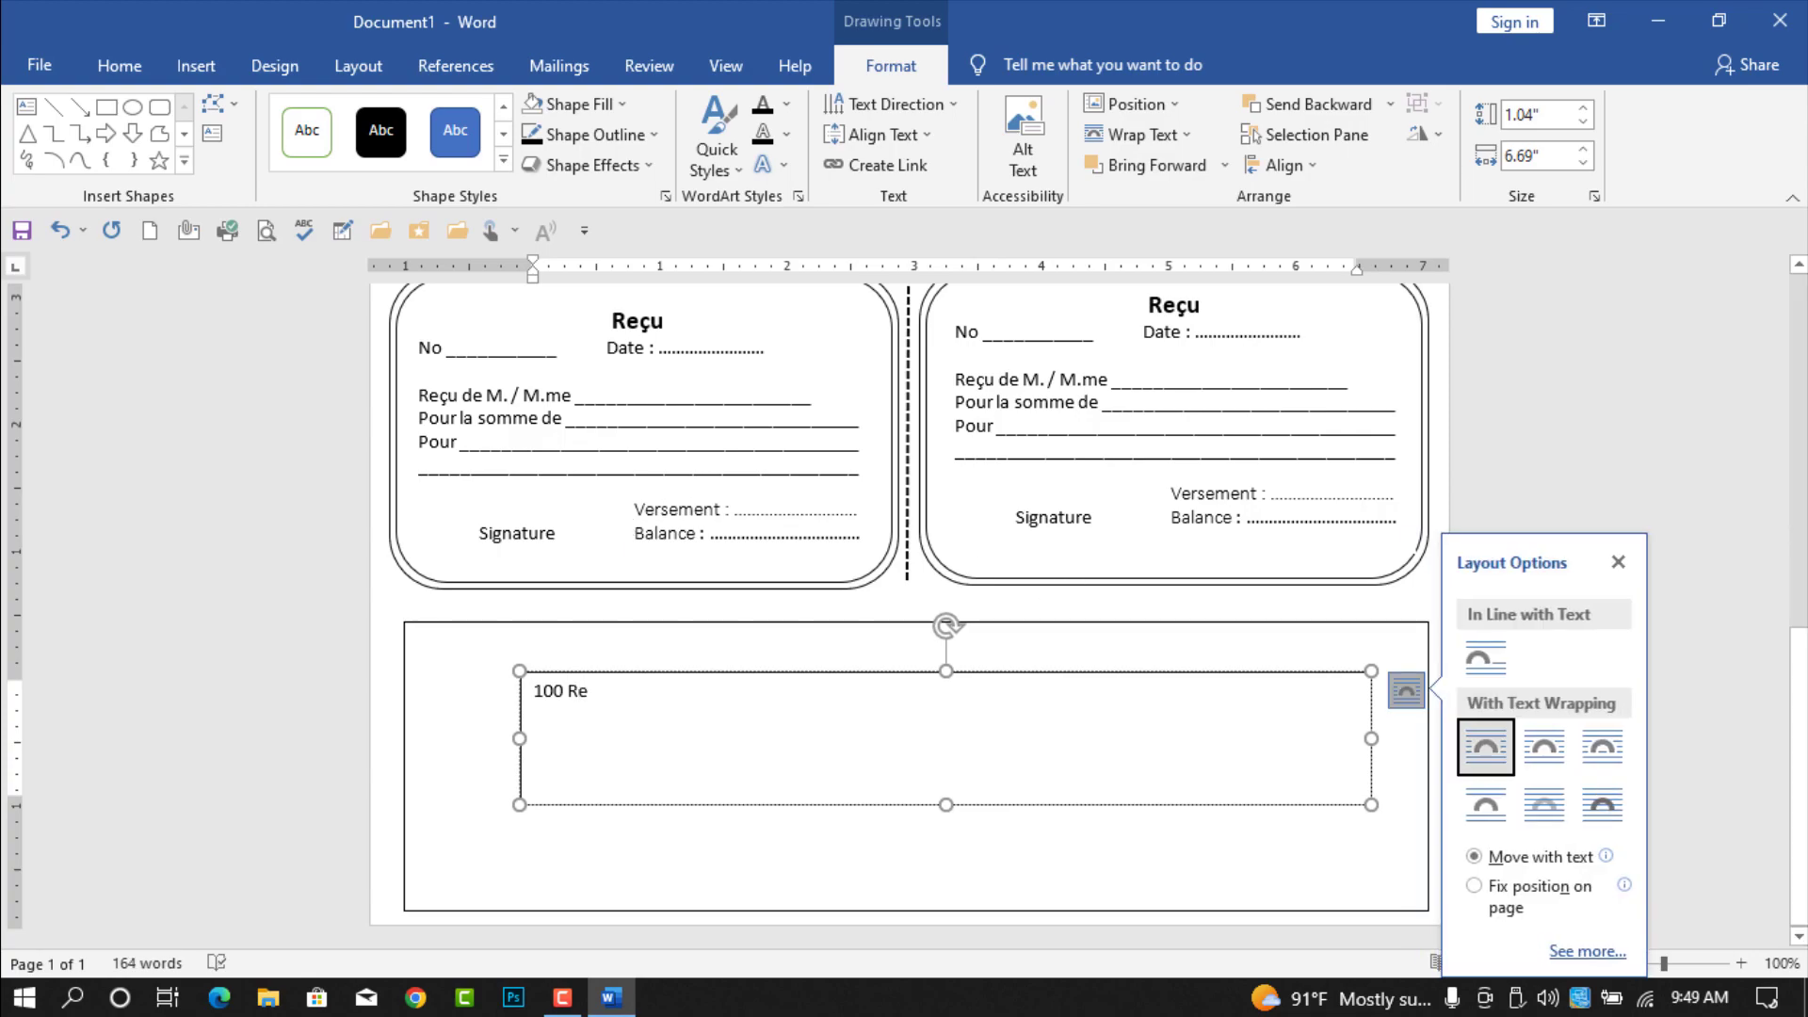
click(1616, 562)
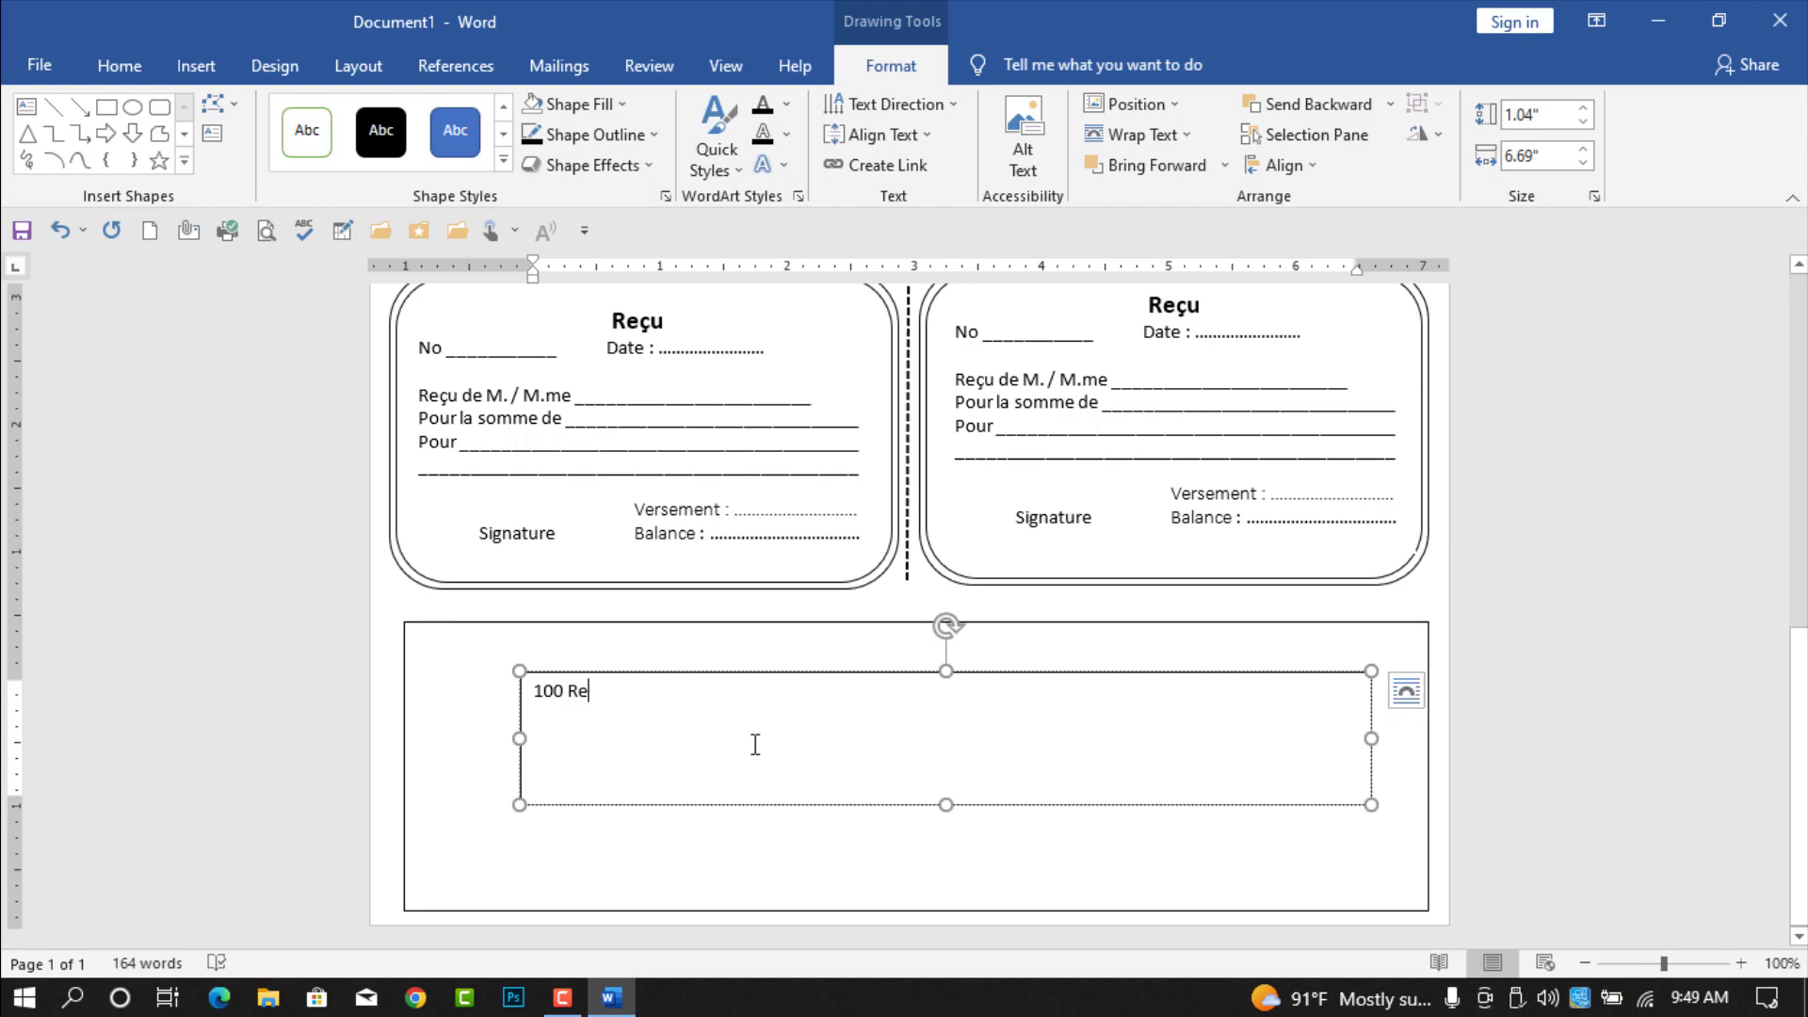
text(çu)
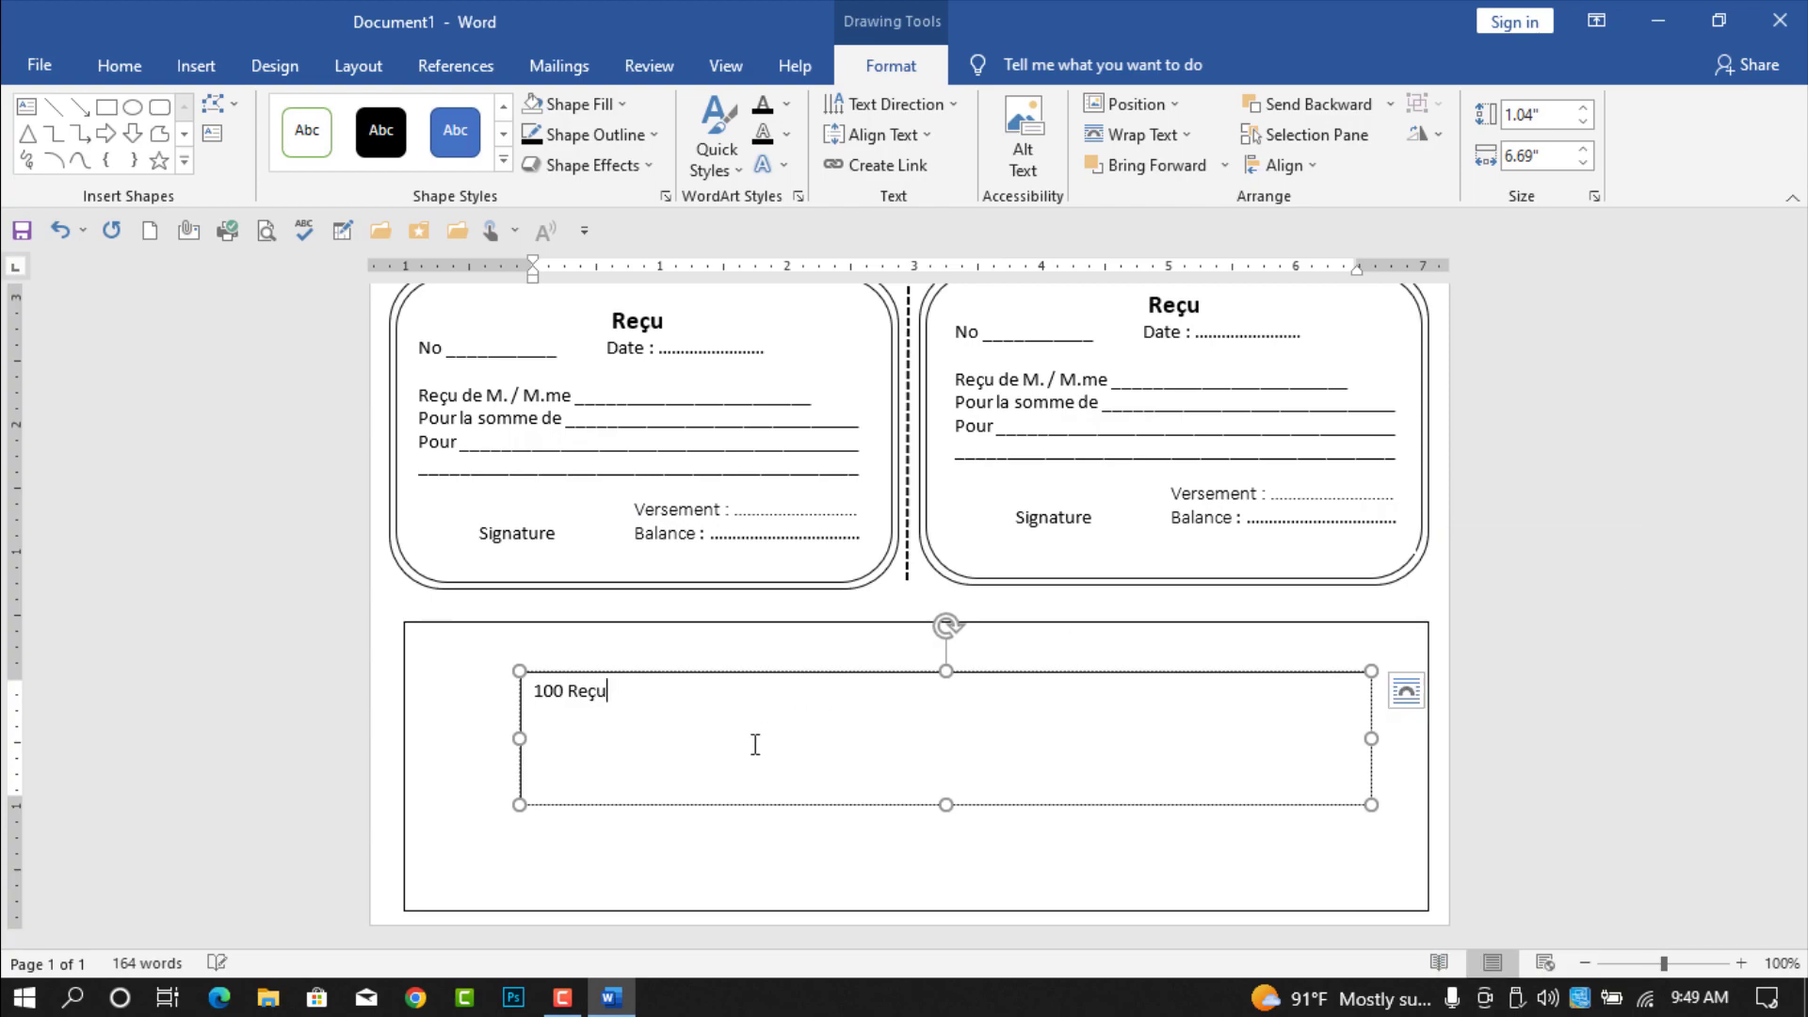
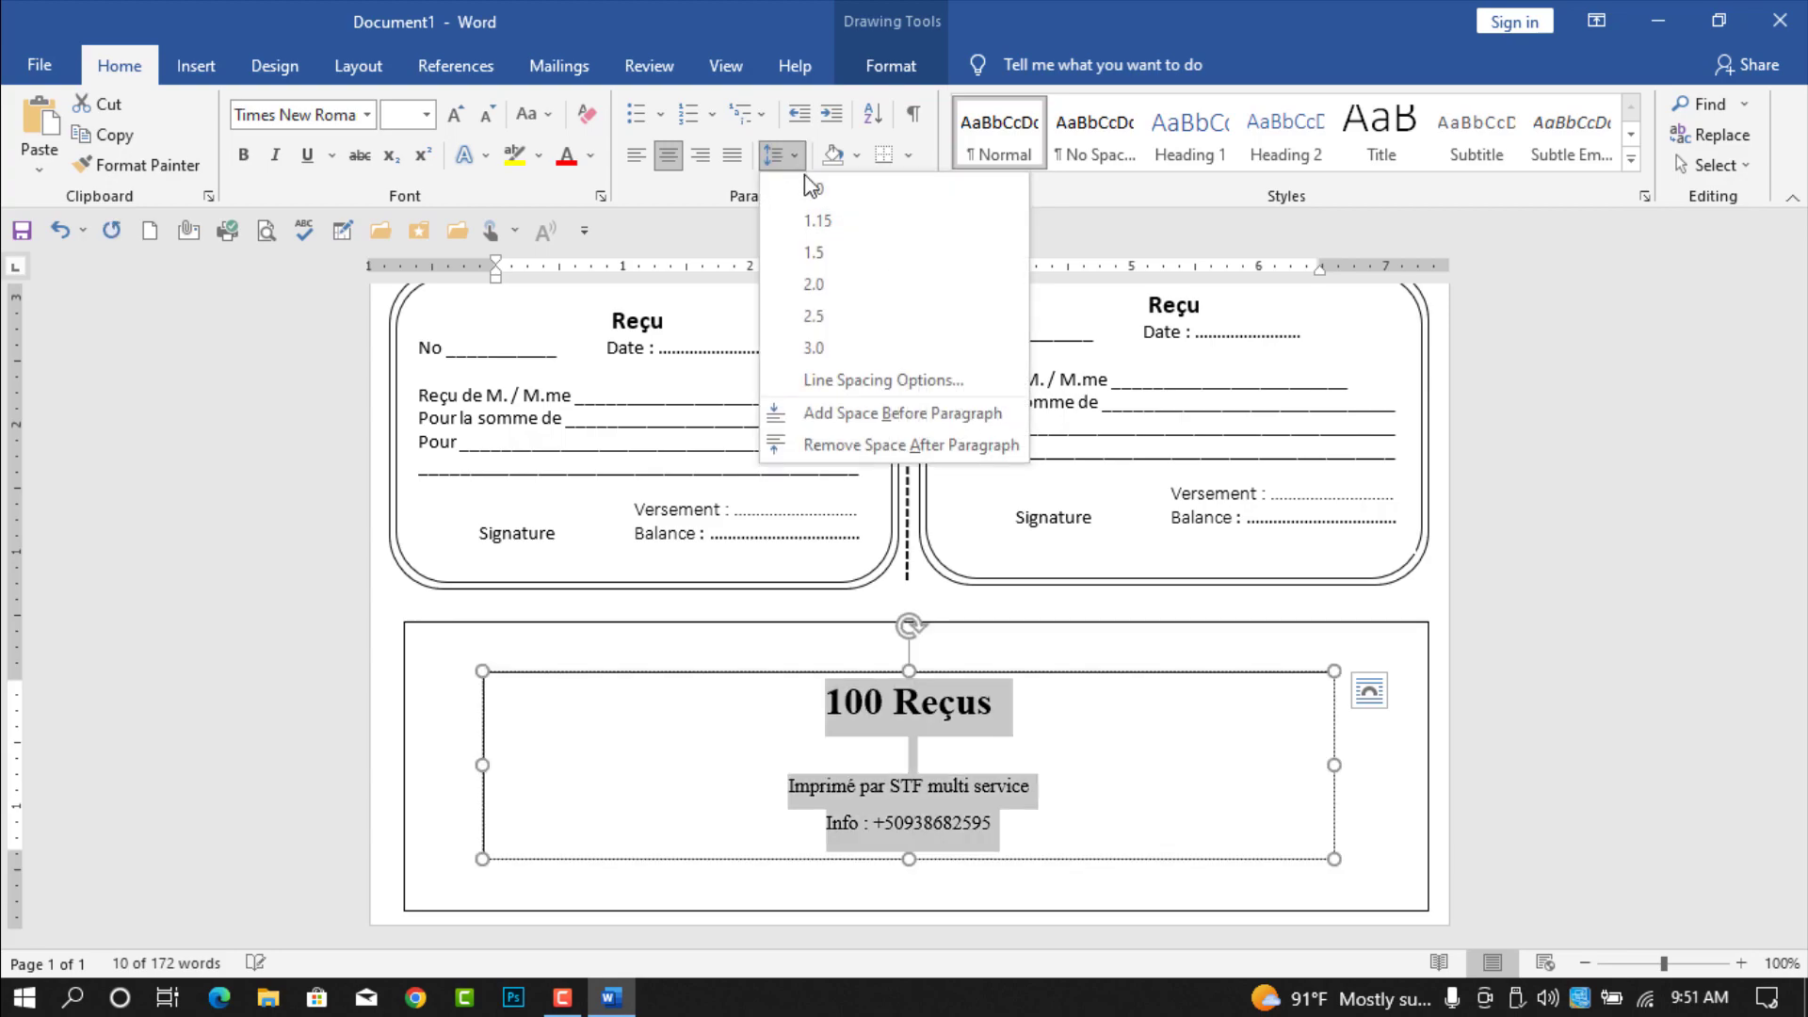
Step: Set the label text to 1.0 line spacing without space after paragraphs, and stretch its text box to nearly the rectangle's full height
click(817, 188)
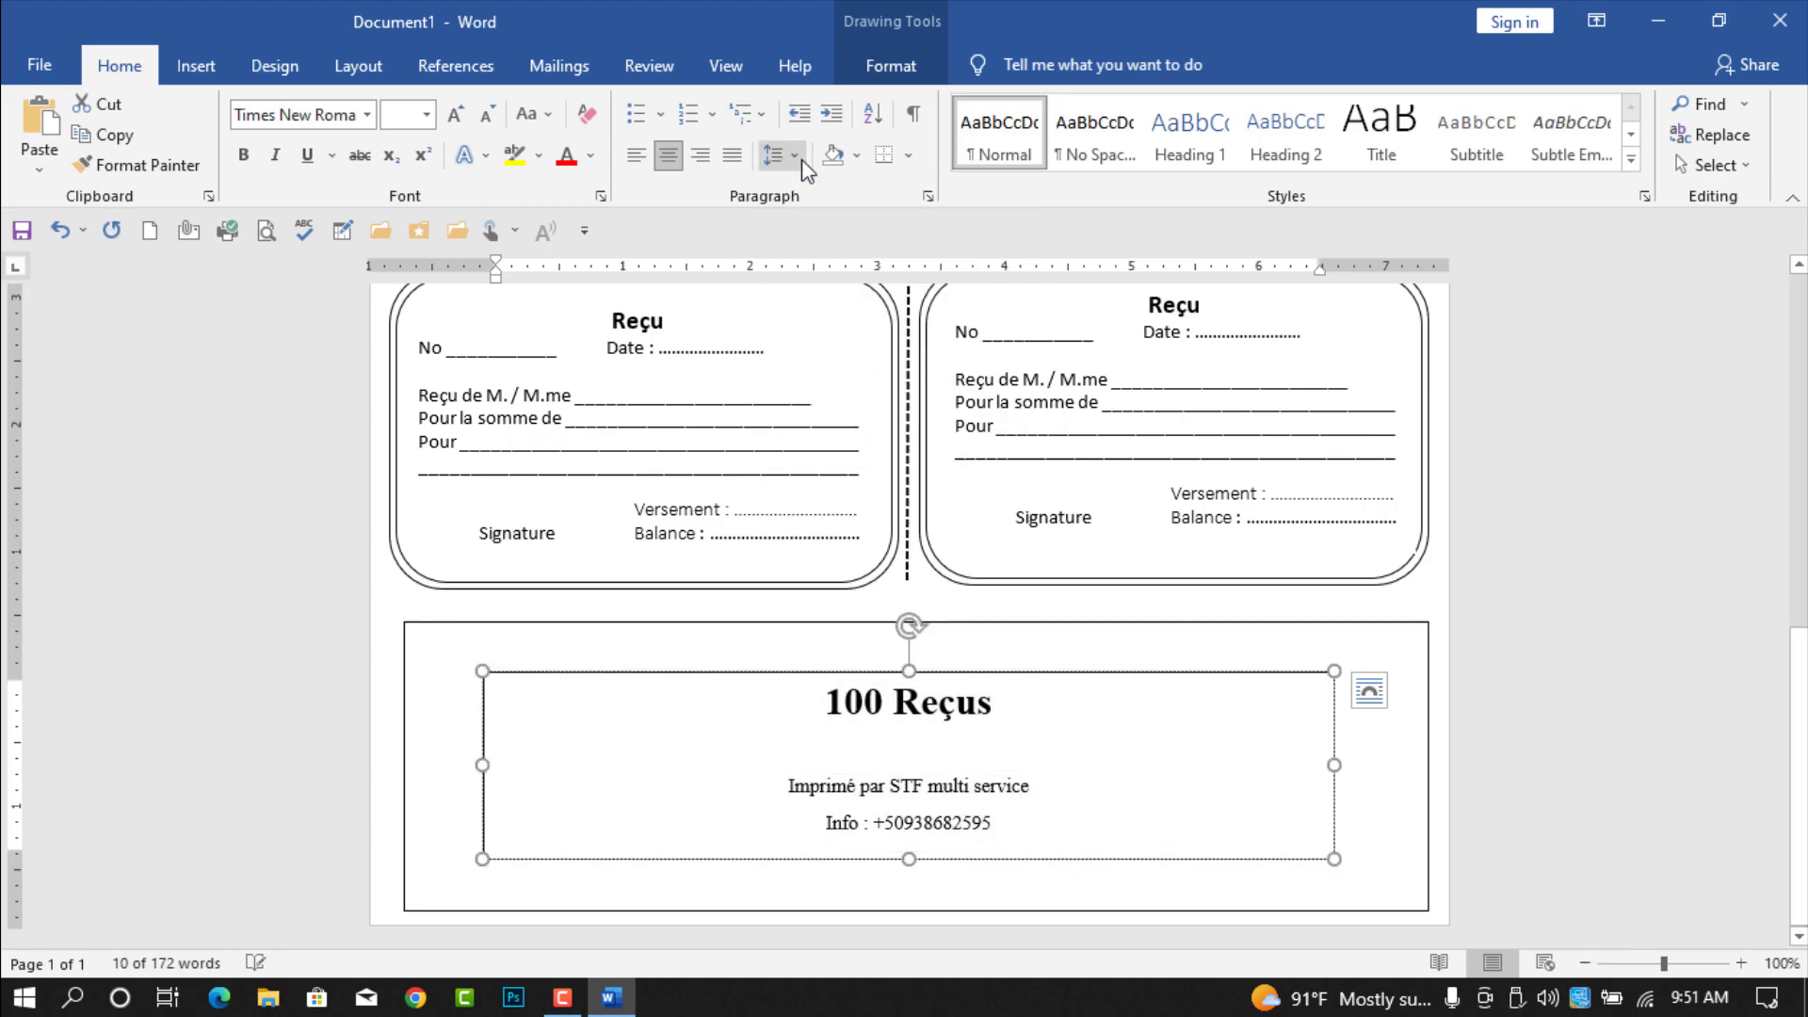
click(801, 156)
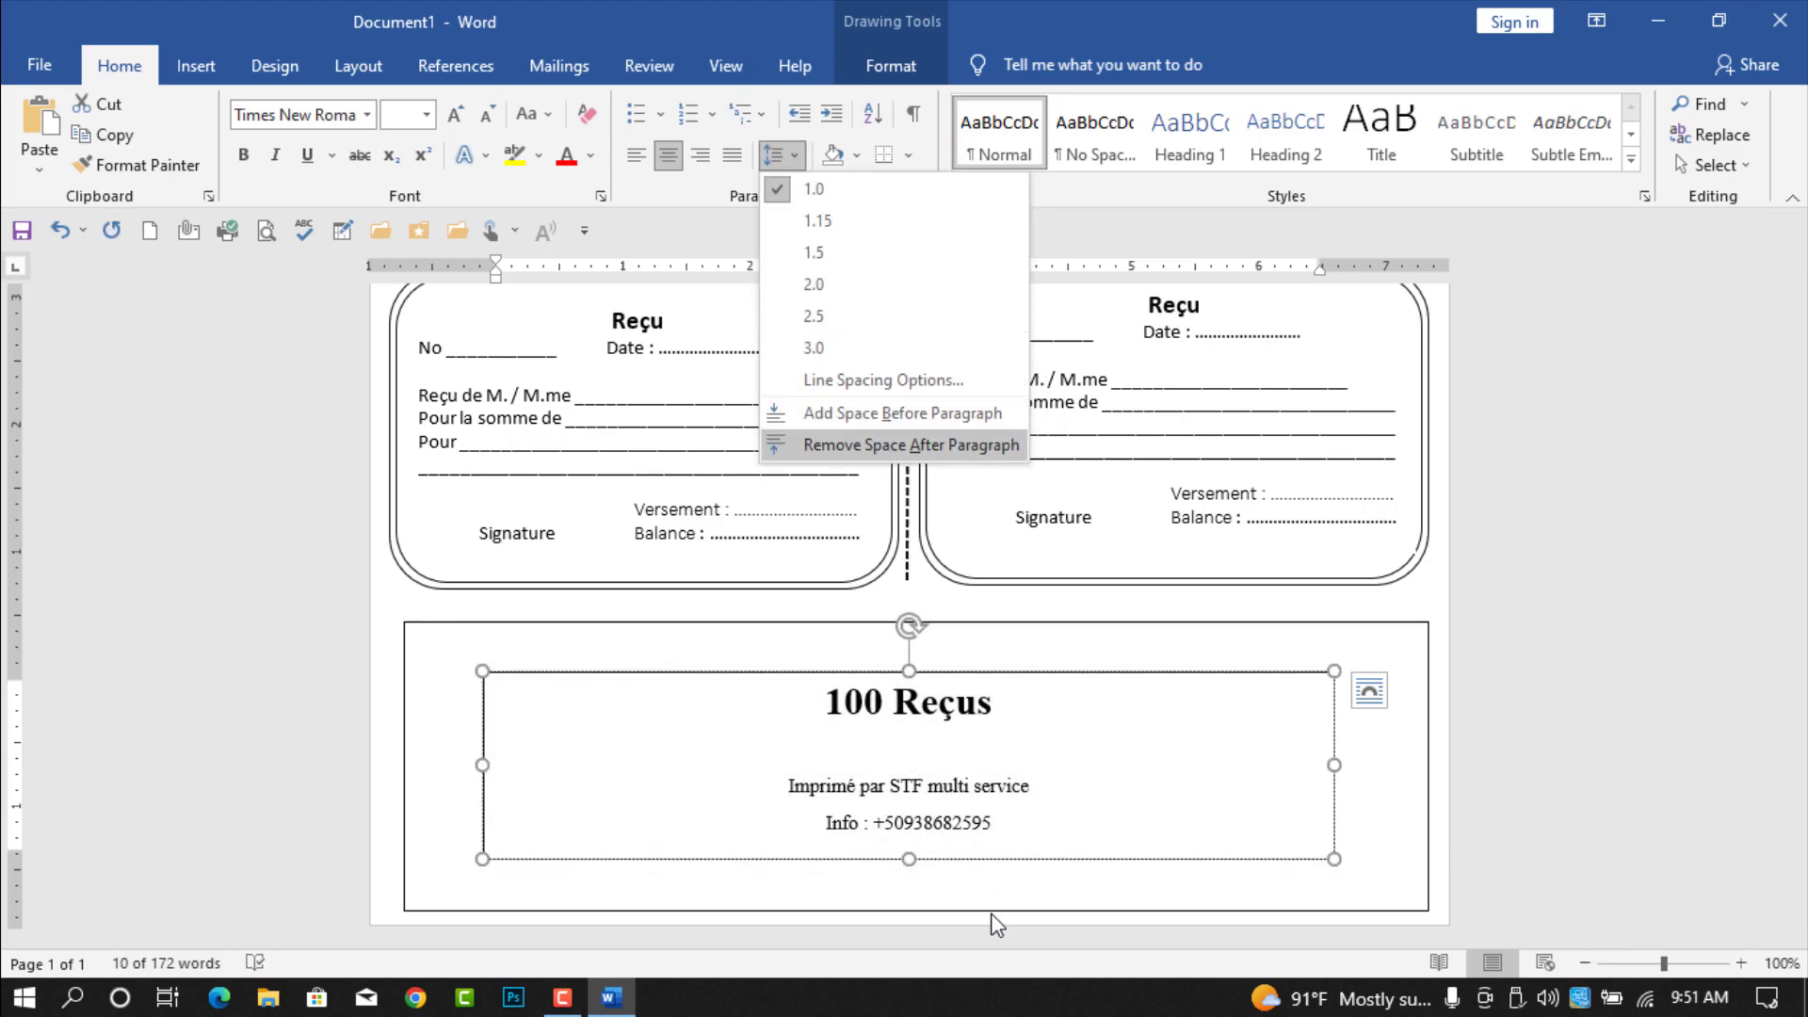
drag(908, 864, 914, 902)
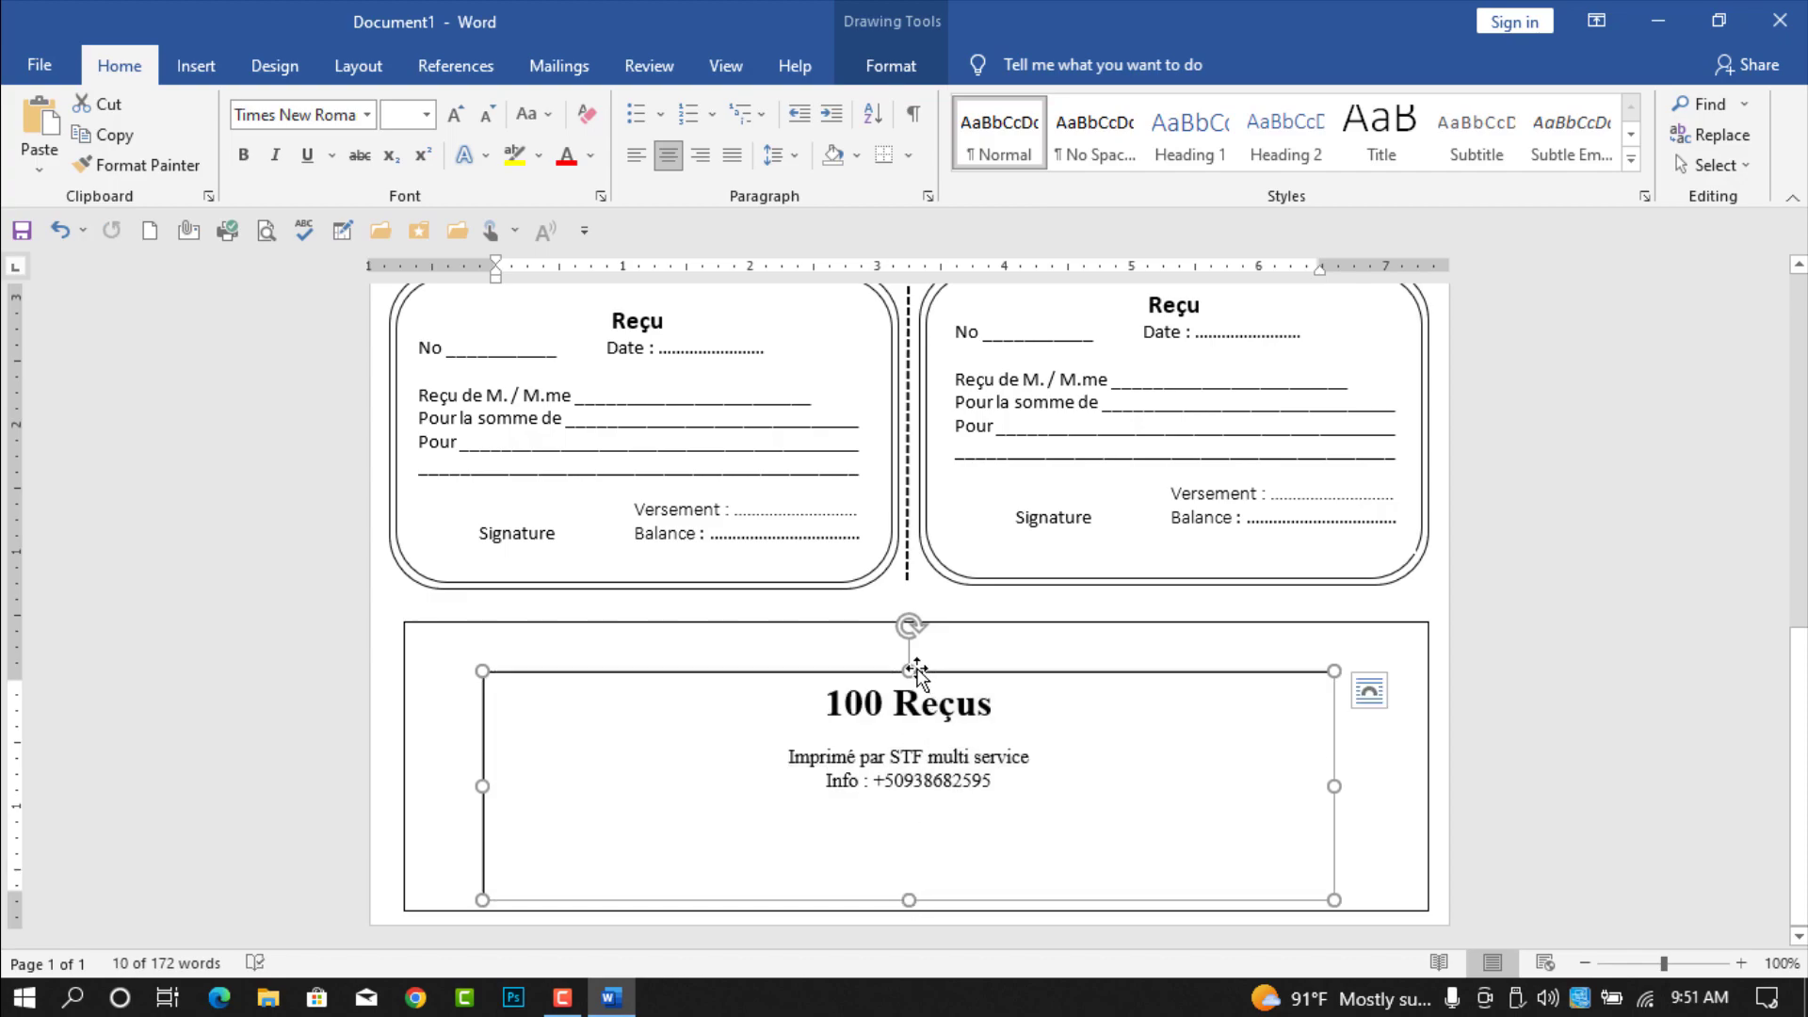
drag(910, 670, 908, 638)
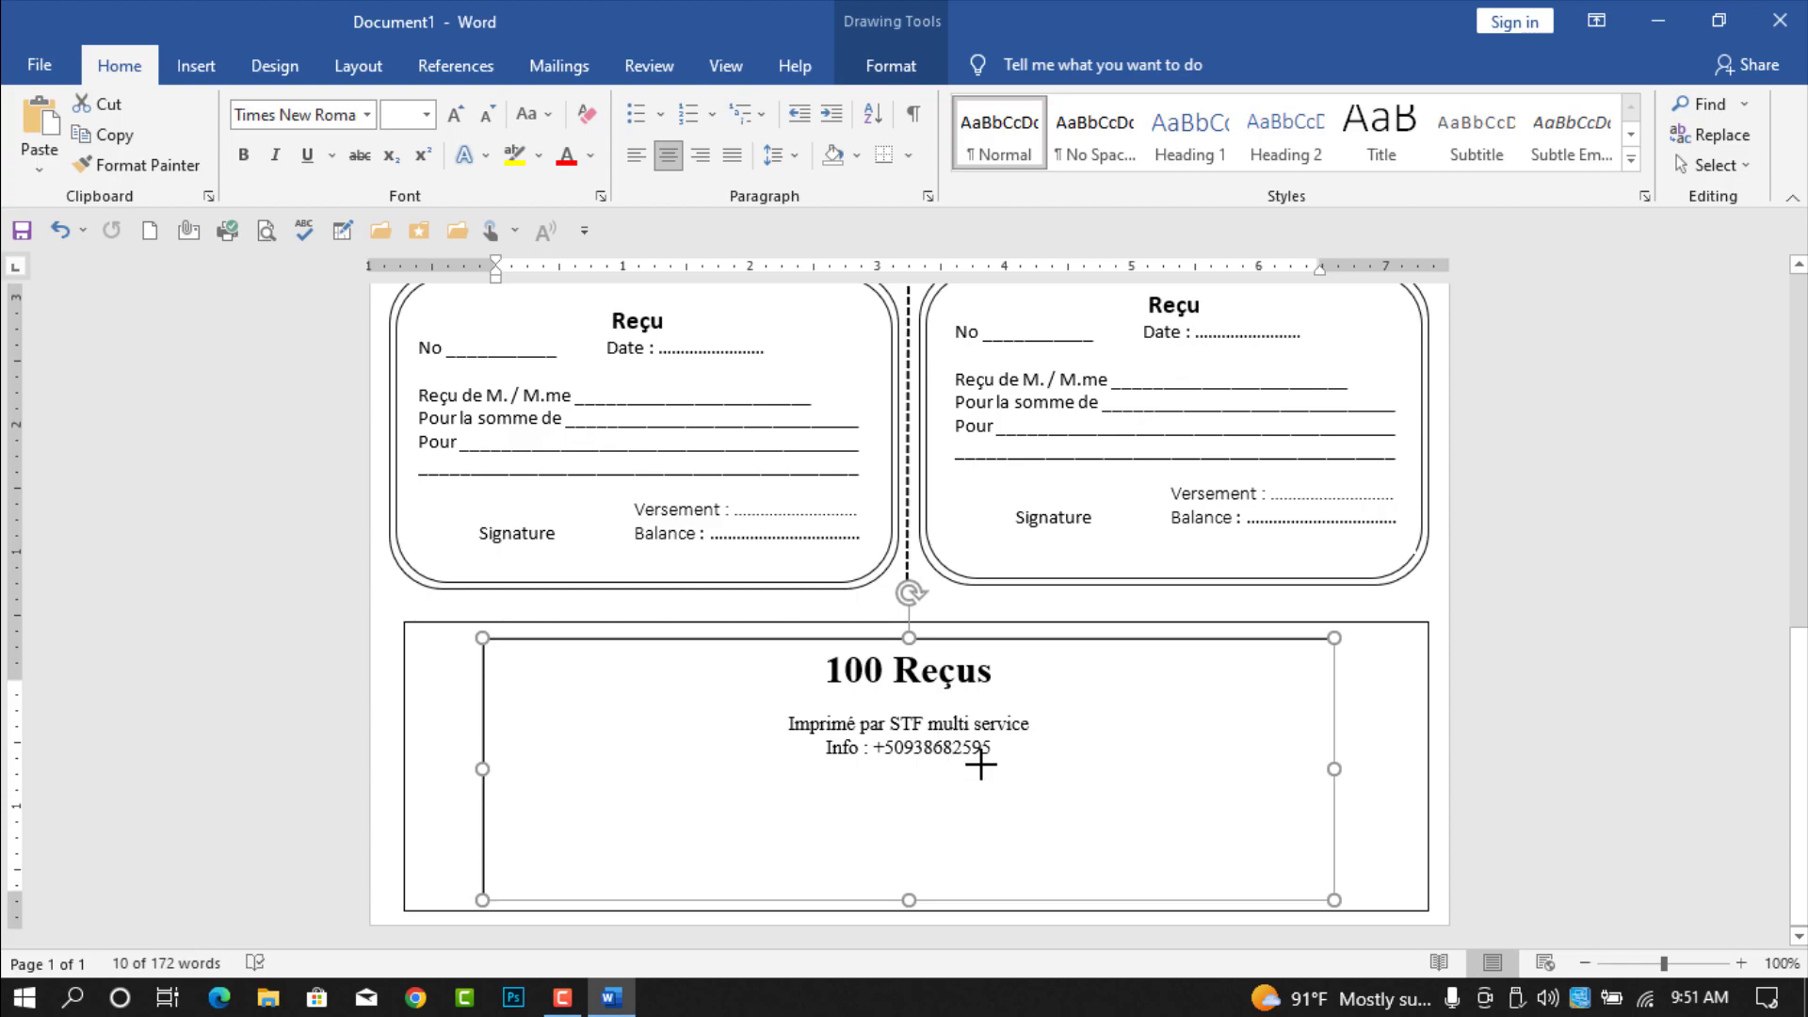
Step: Enlarge the "100 Reçus" heading to 48 pt
drag(1005, 678, 779, 678)
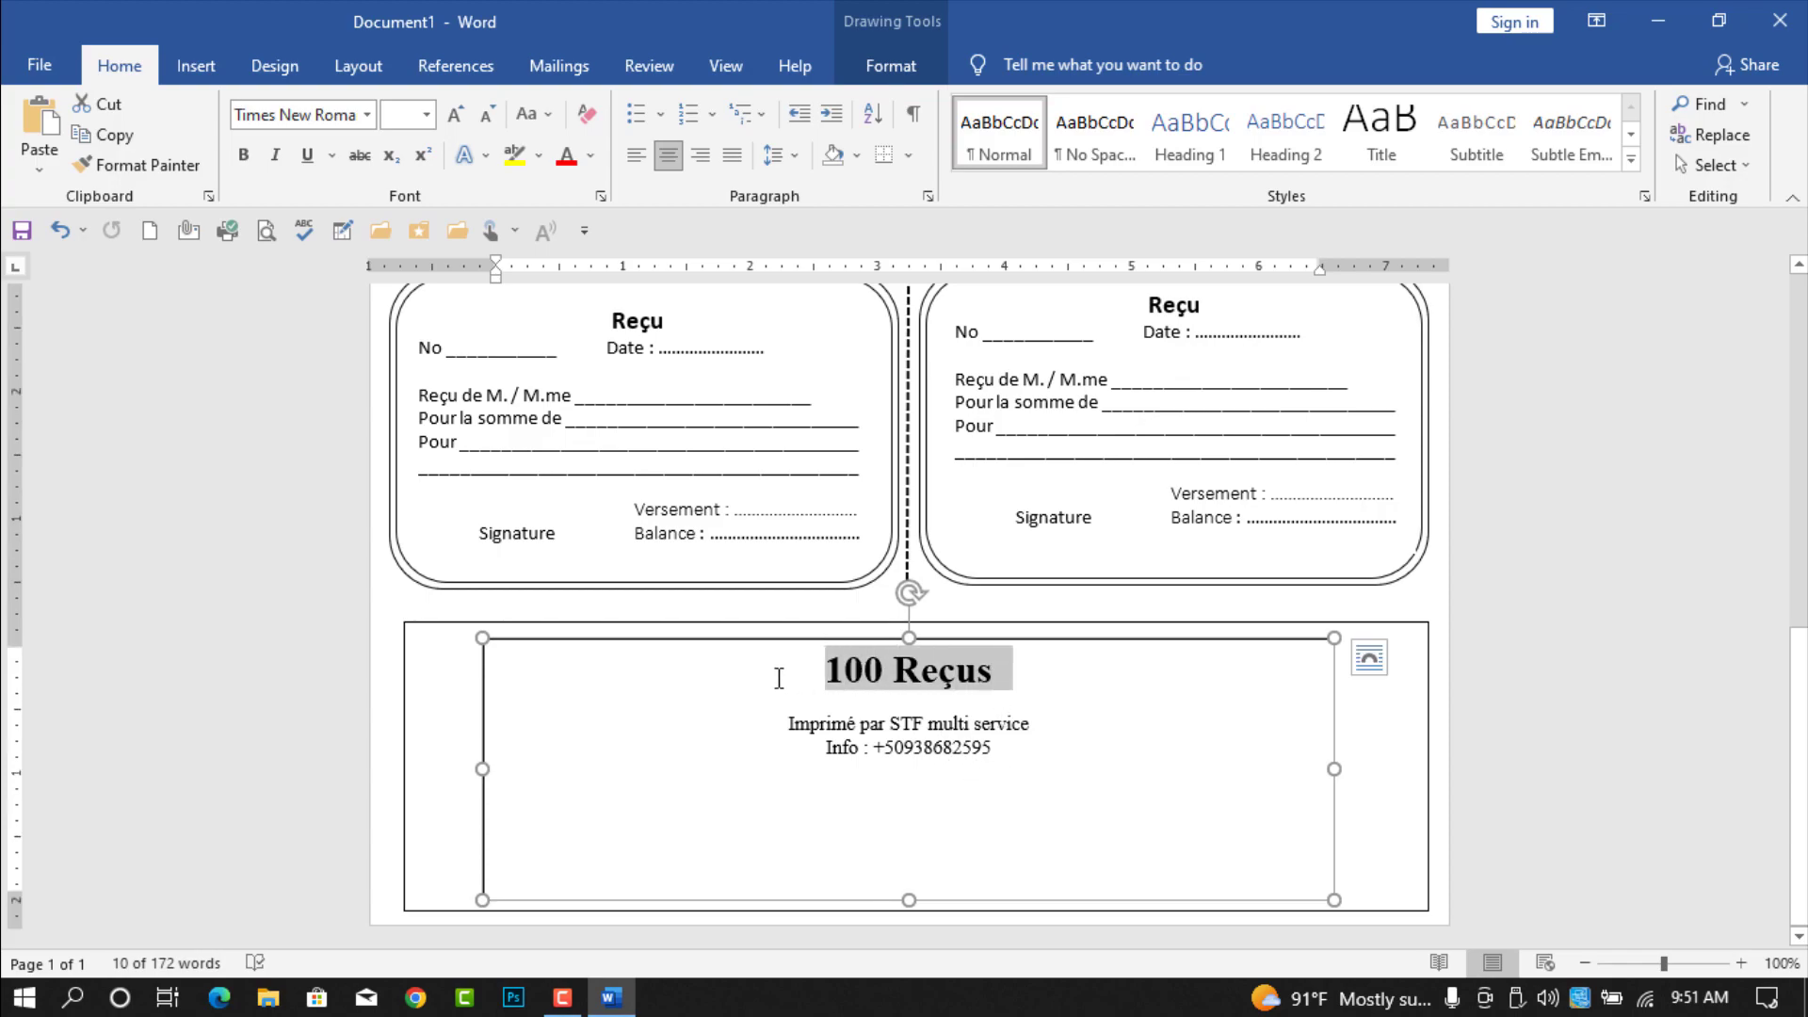
click(464, 122)
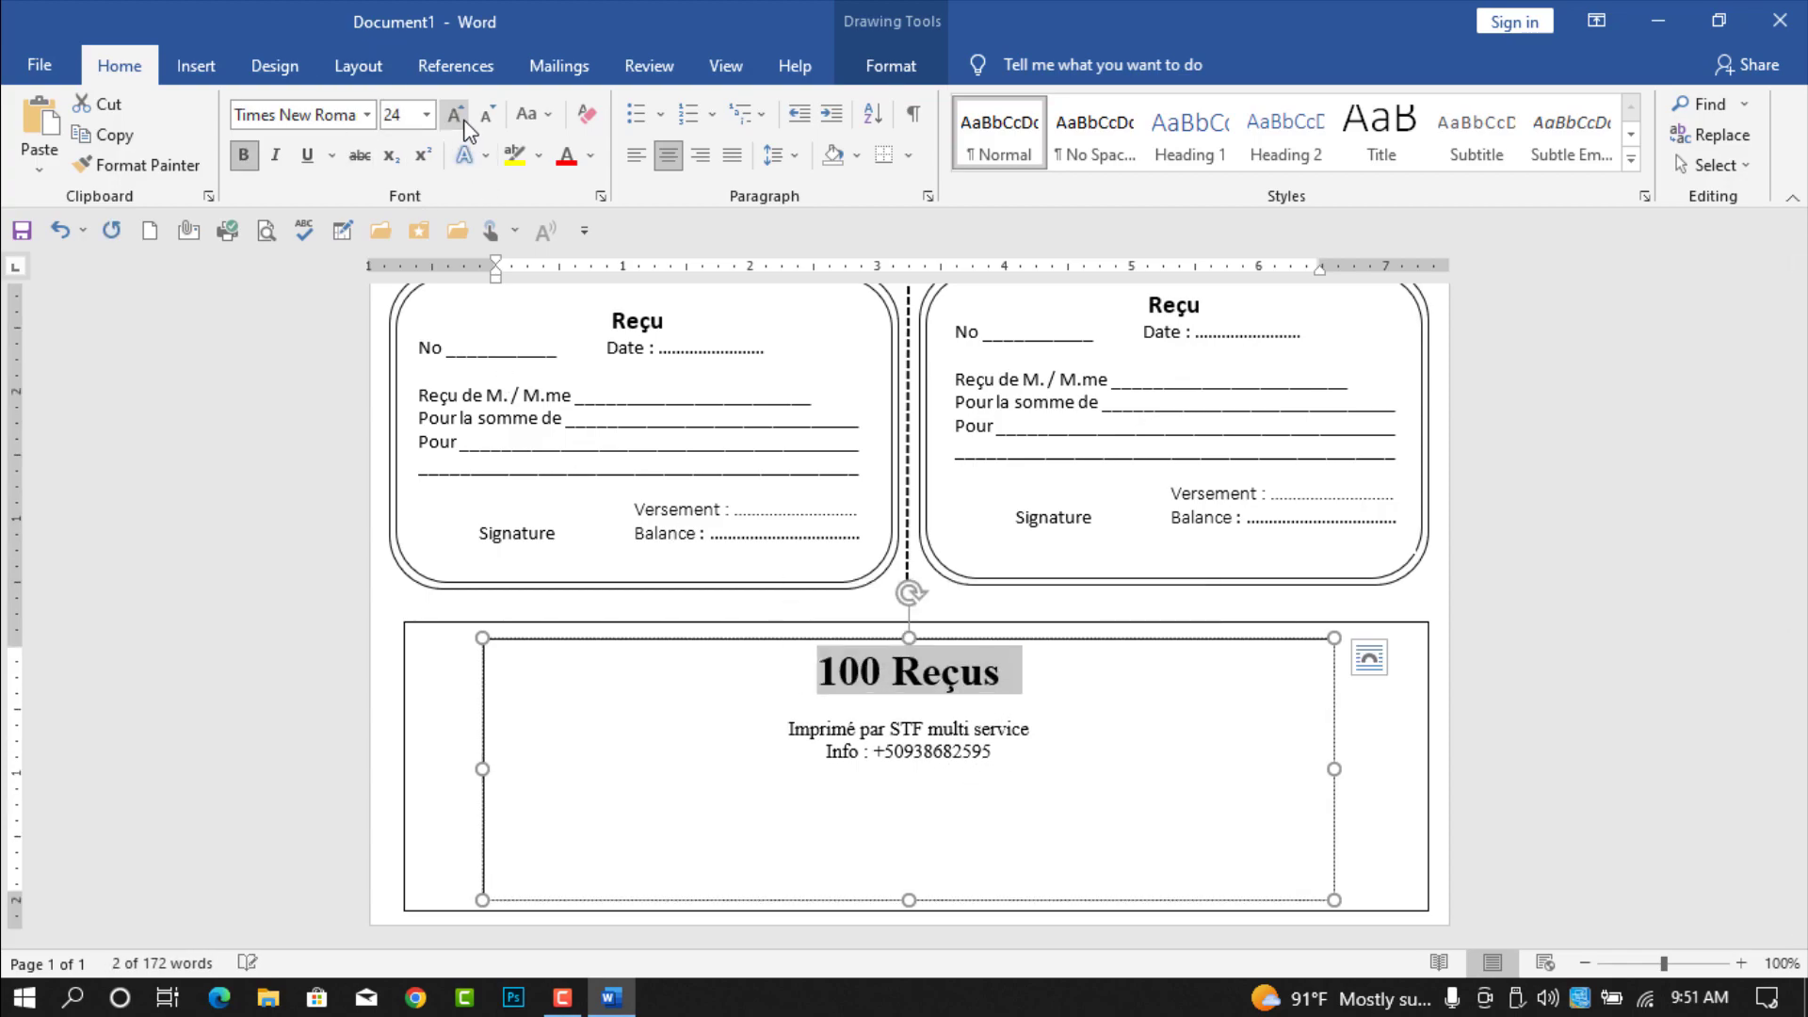
click(465, 122)
click(464, 122)
click(464, 122)
click(464, 123)
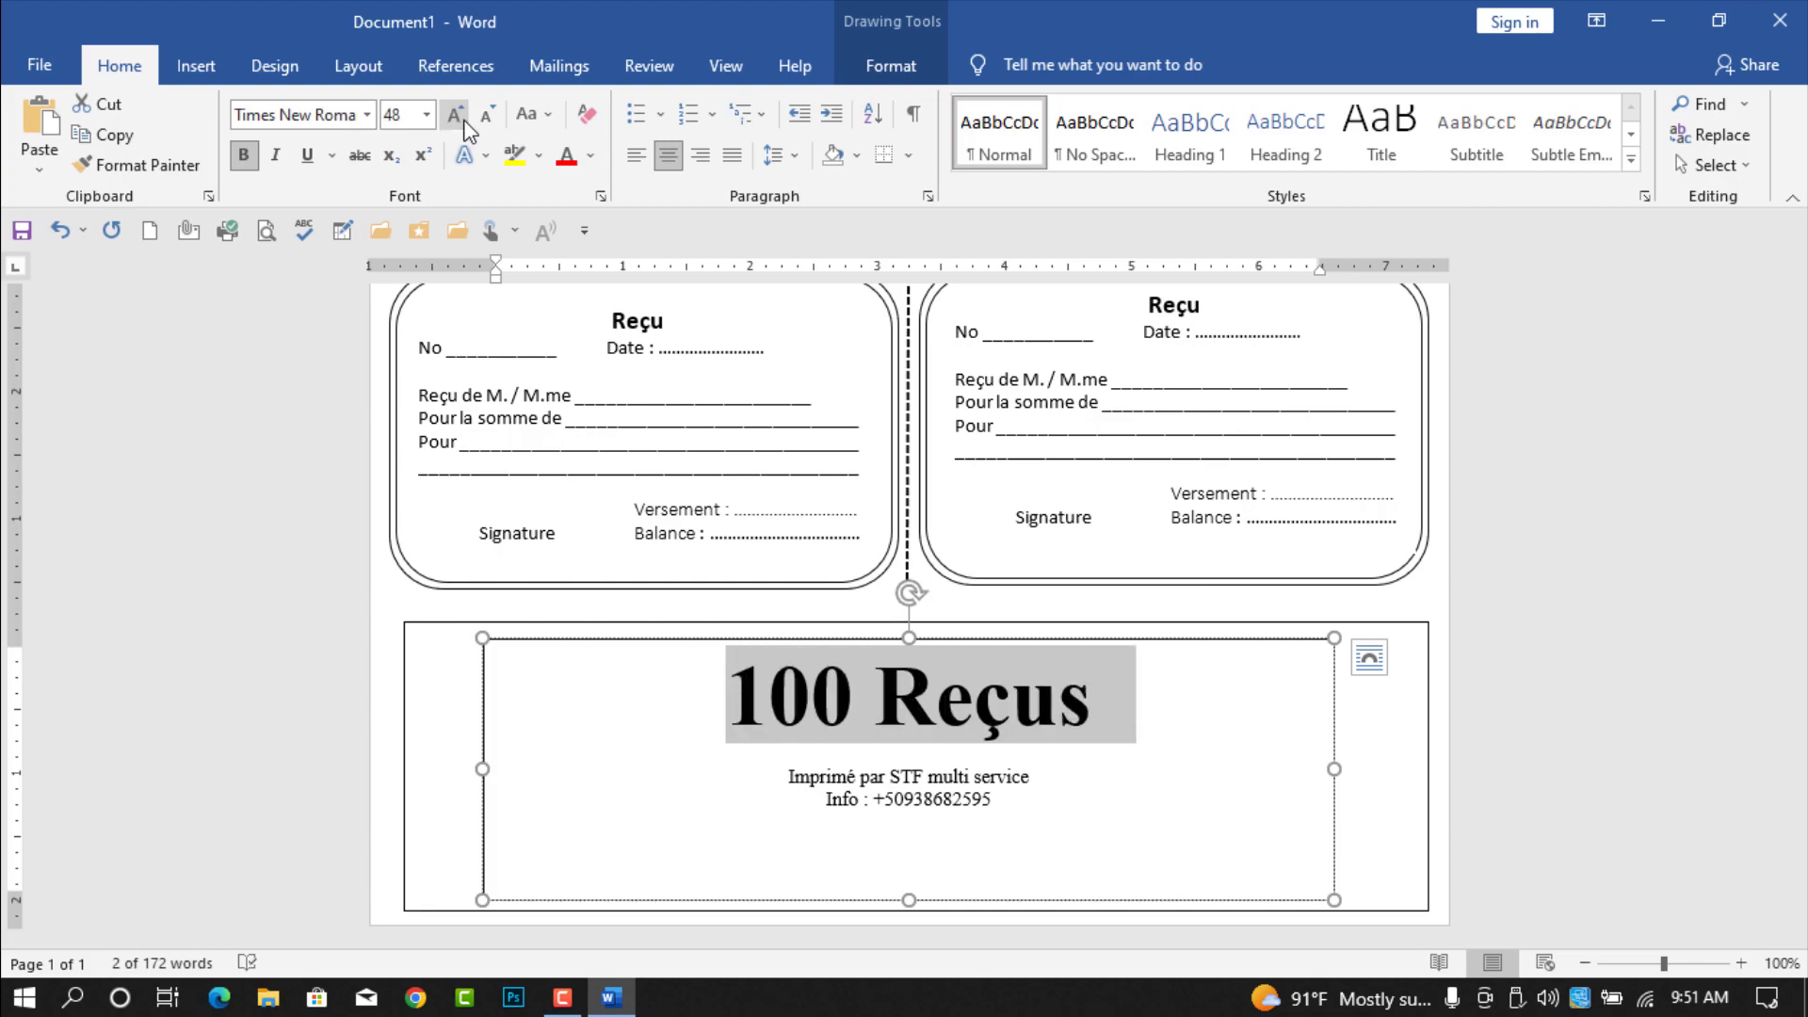
Step: Insert an empty line between the "100 Reçus" heading and the "Imprimé par STF multi service" line
click(984, 768)
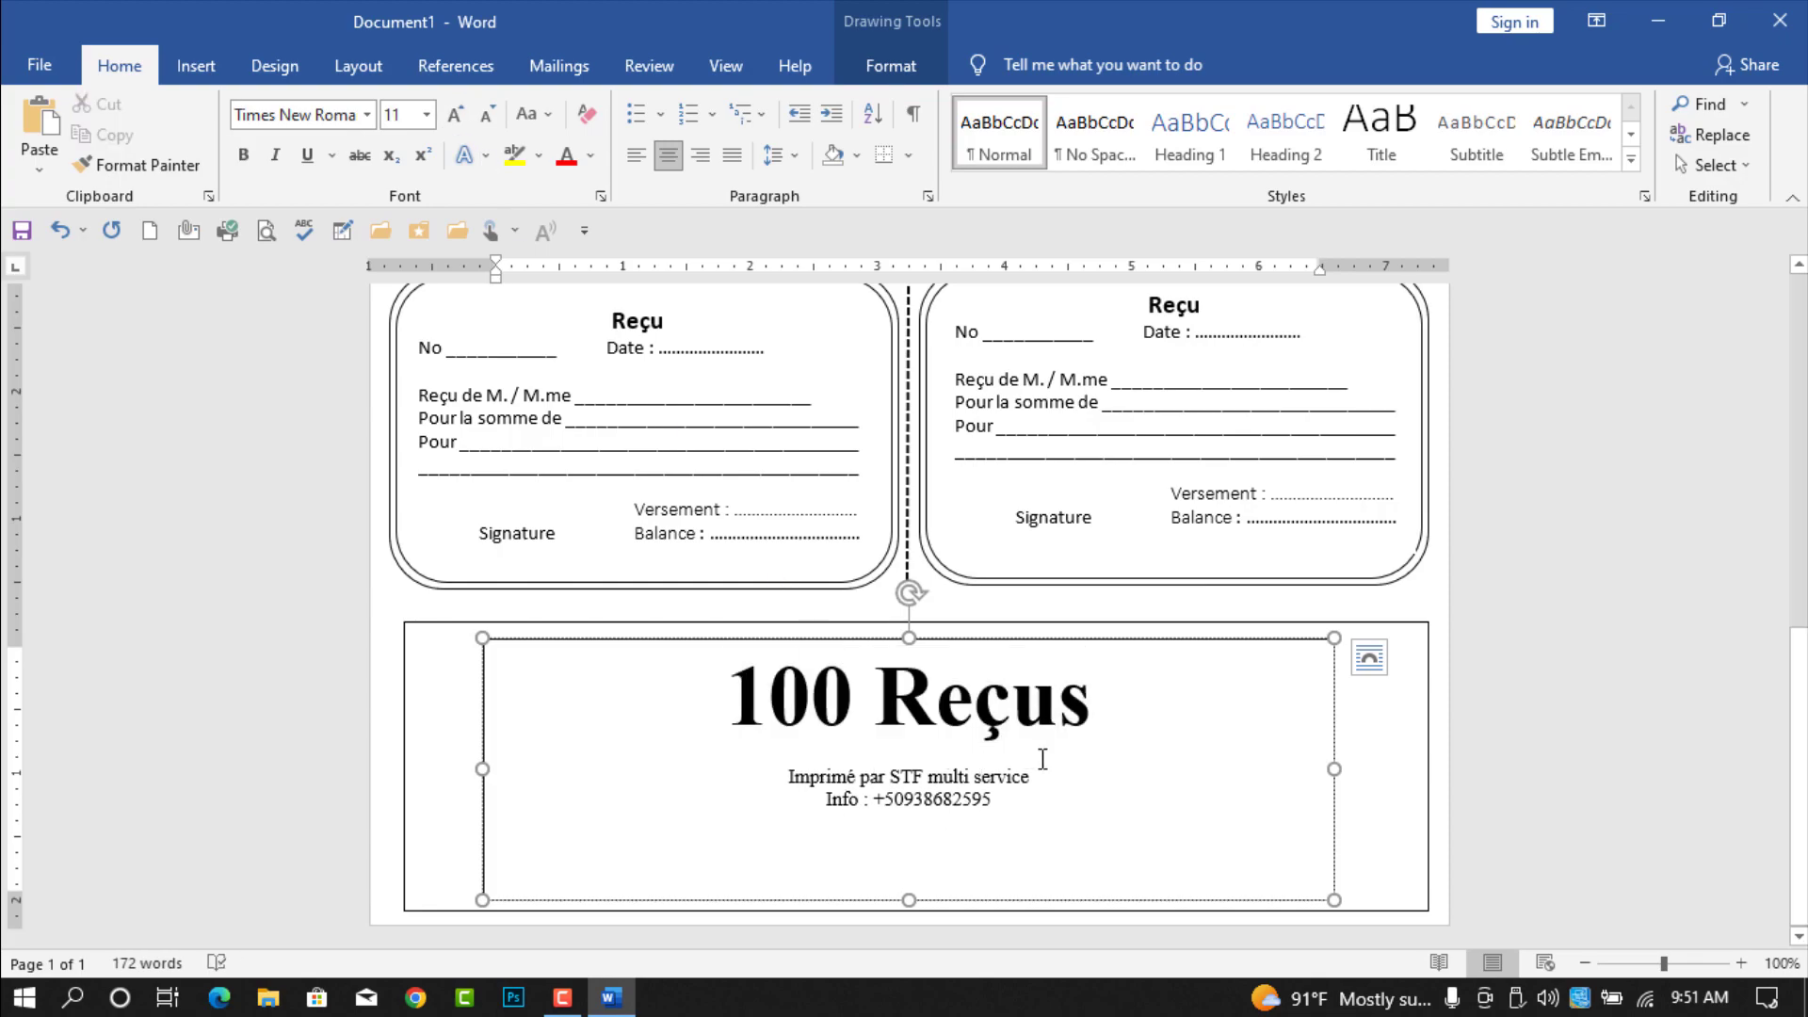
click(1107, 720)
key(Return)
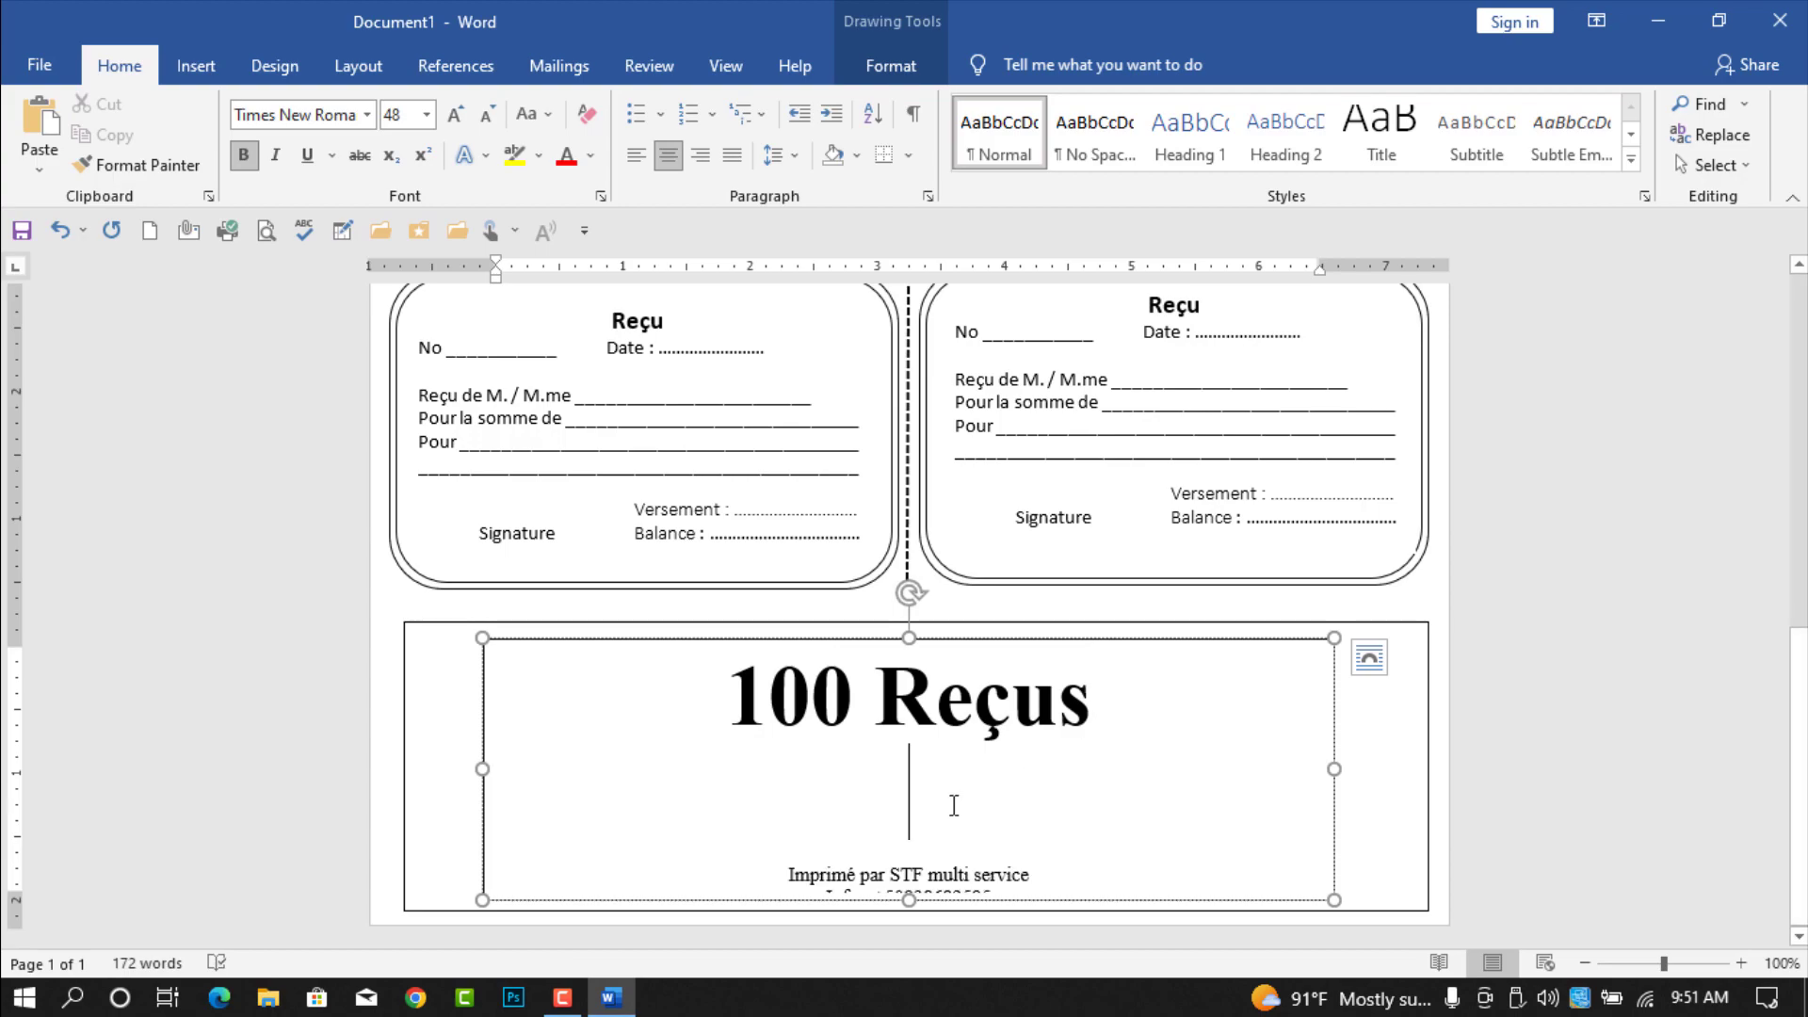
Step: Remove the empty line between the "100 Reçus" heading and the "Imprimé par STF multi service" line
key(ctrl+l)
key(BackSpace)
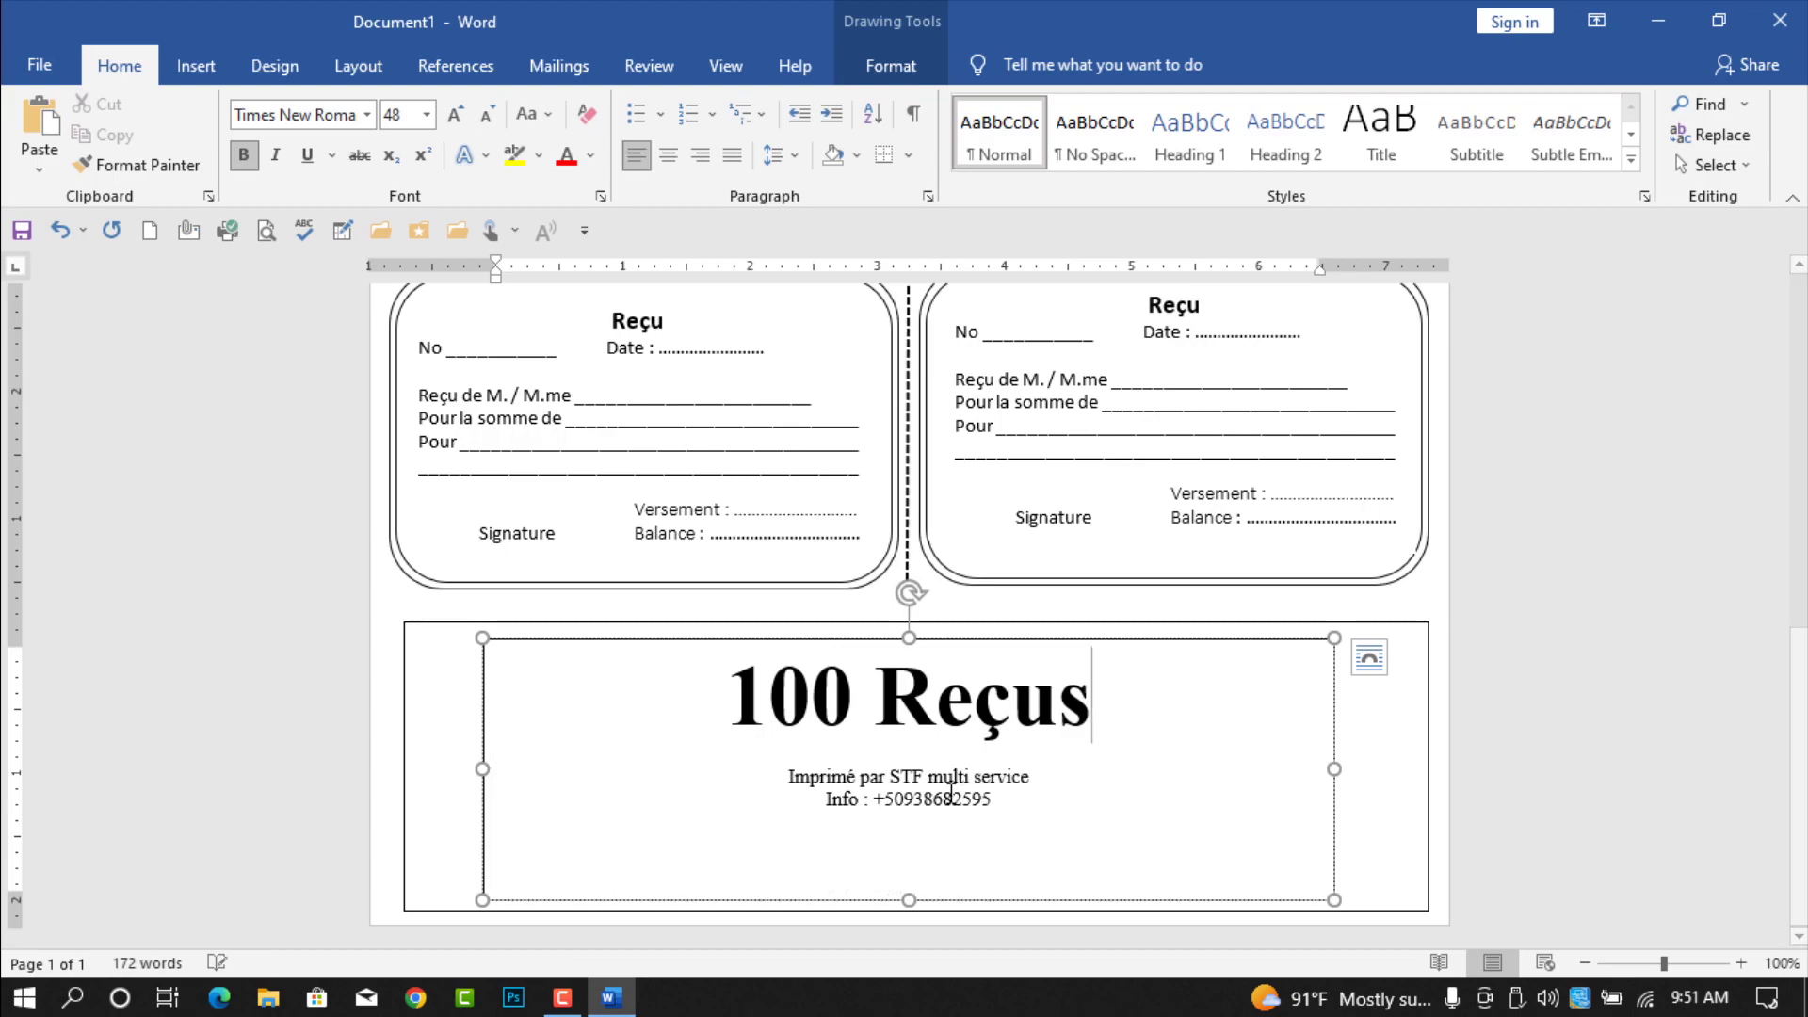
Step: Remove the outline from the "100 Reçus" text box
click(1336, 718)
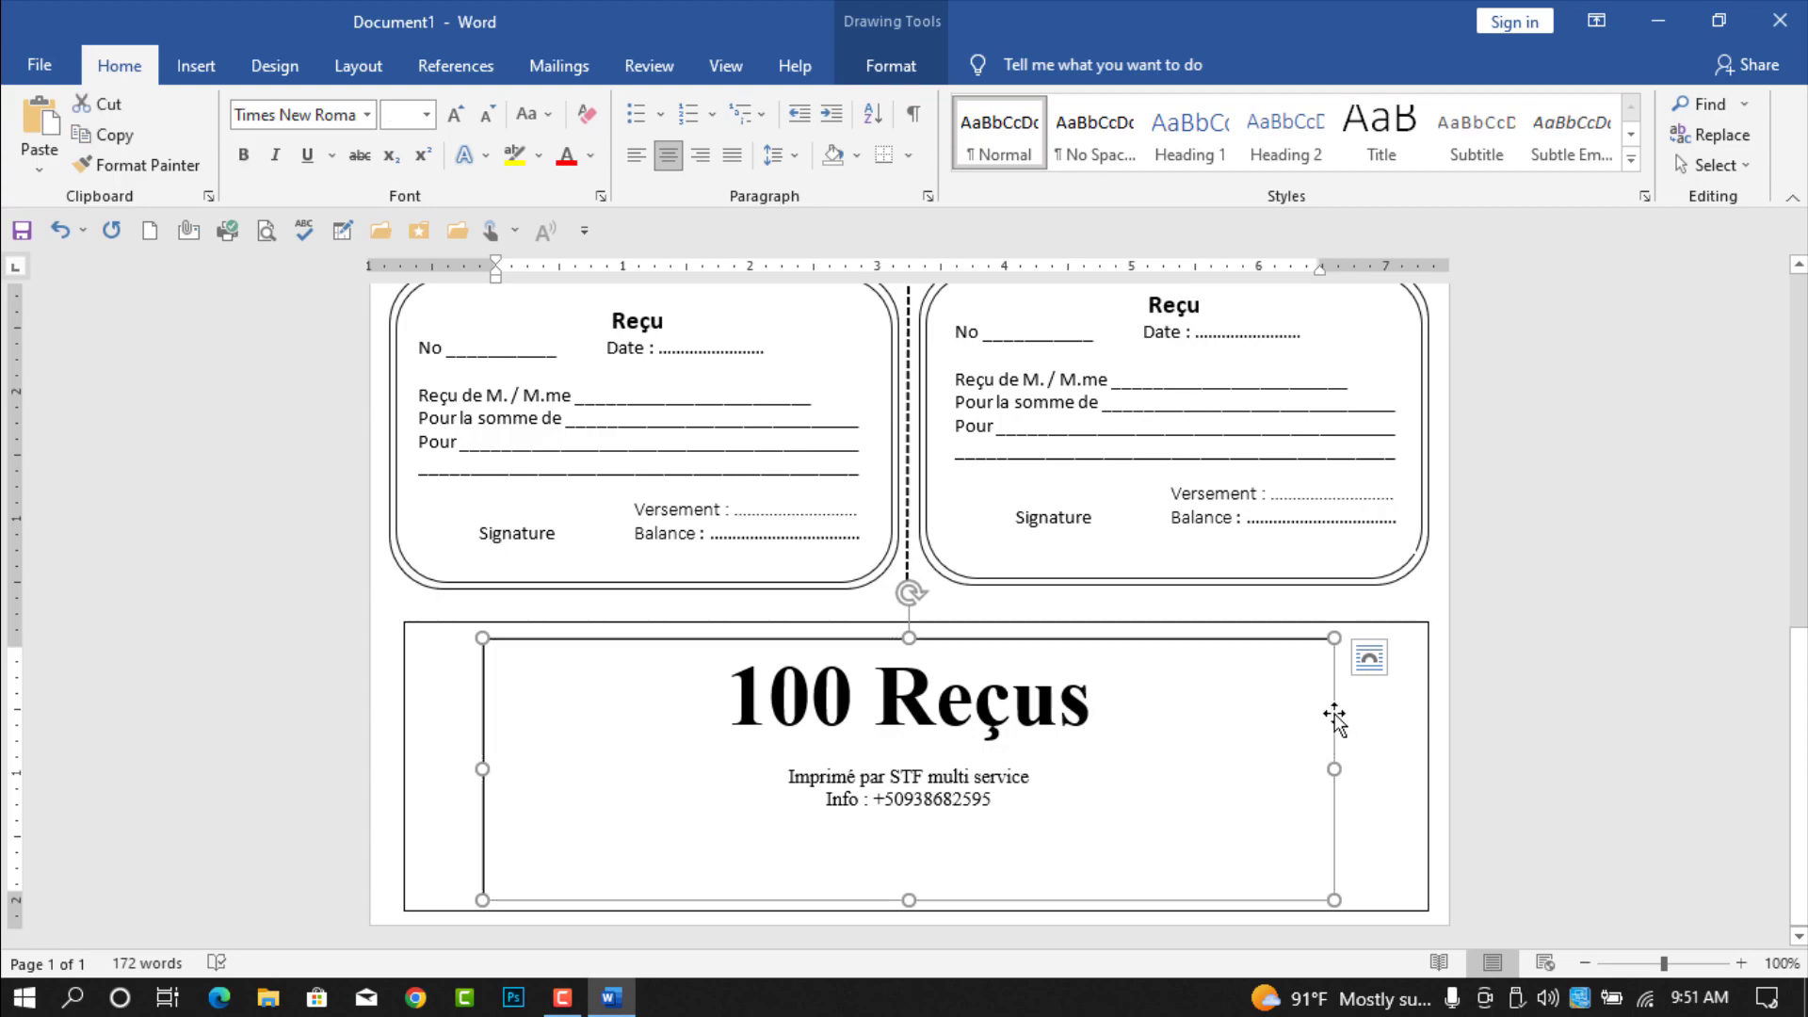
click(885, 66)
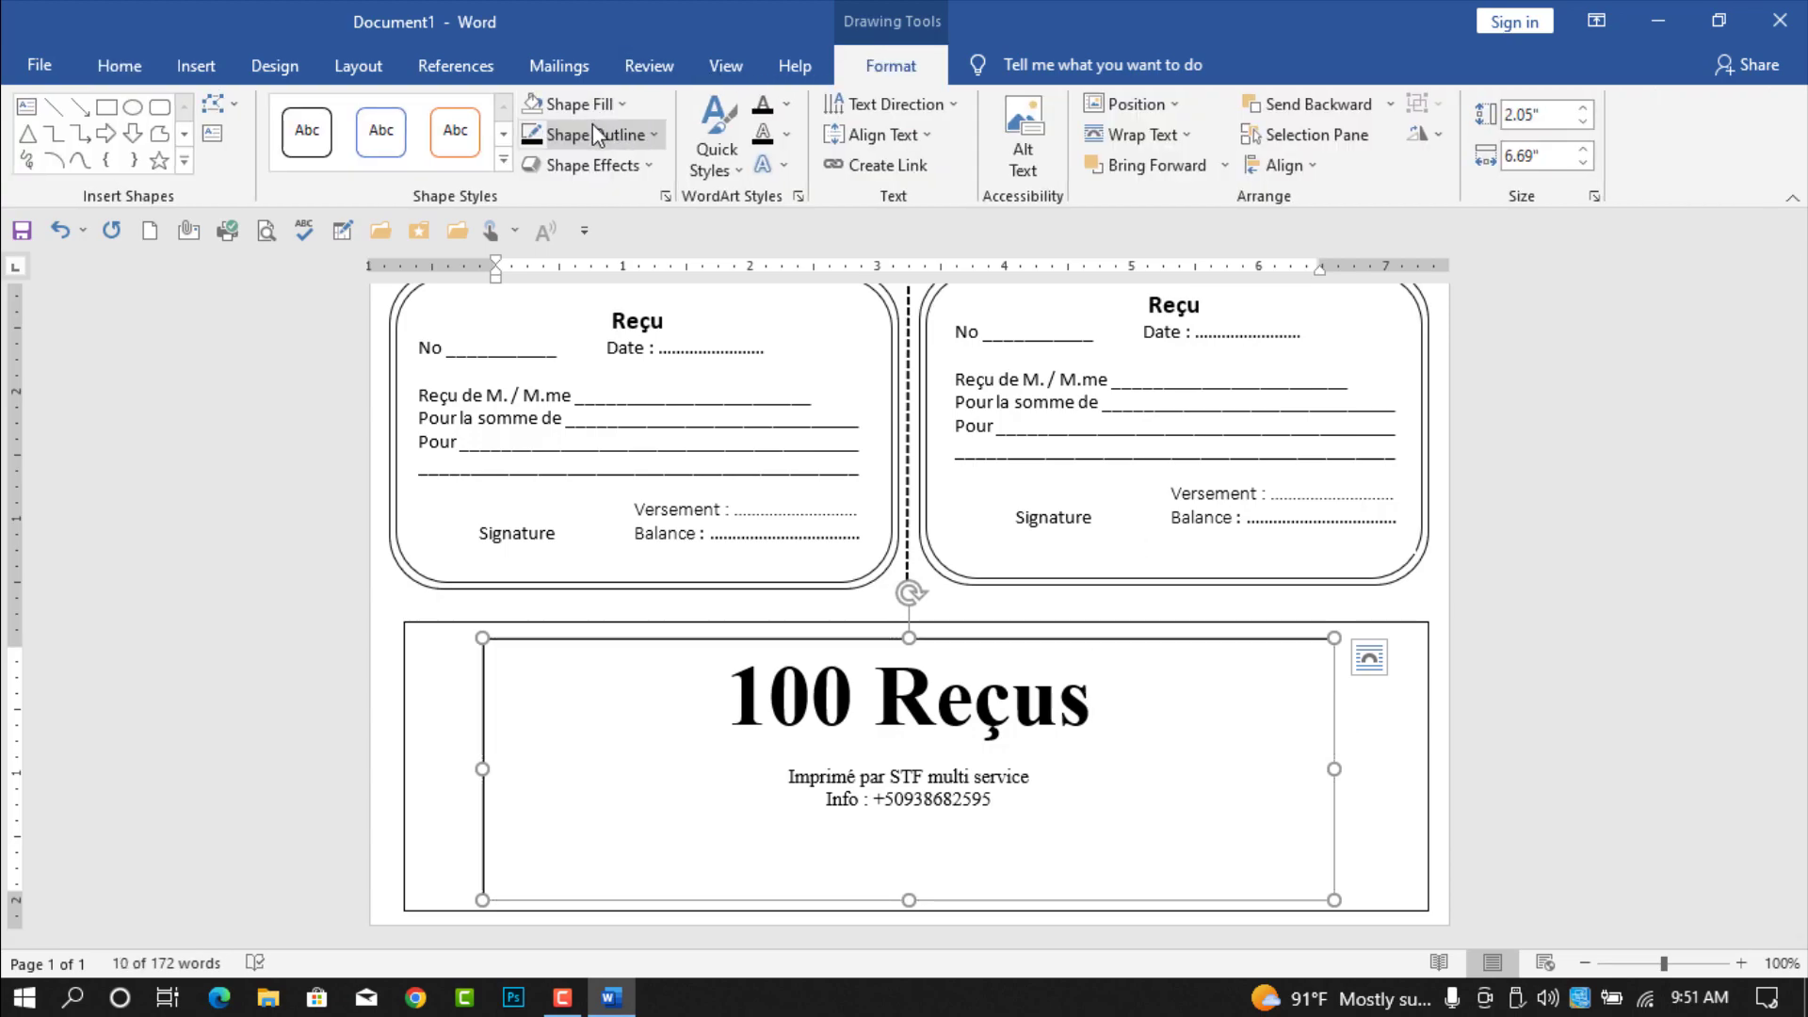
click(591, 131)
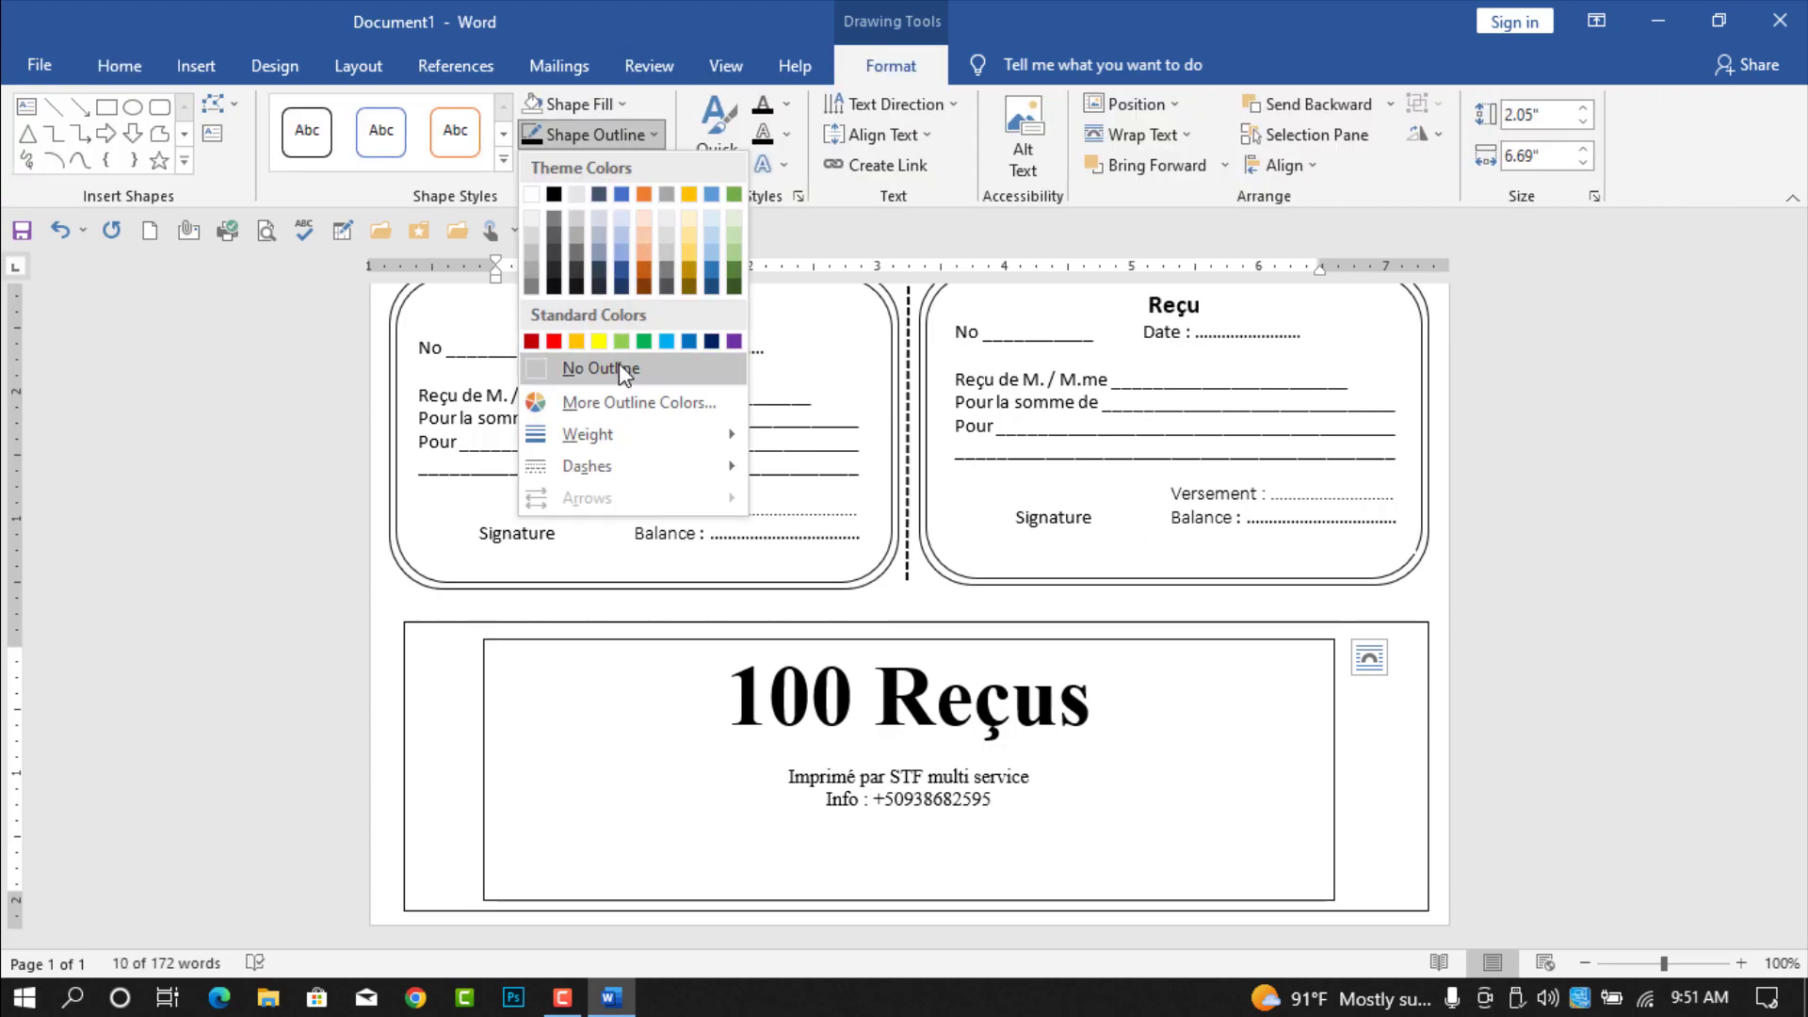
key(Escape)
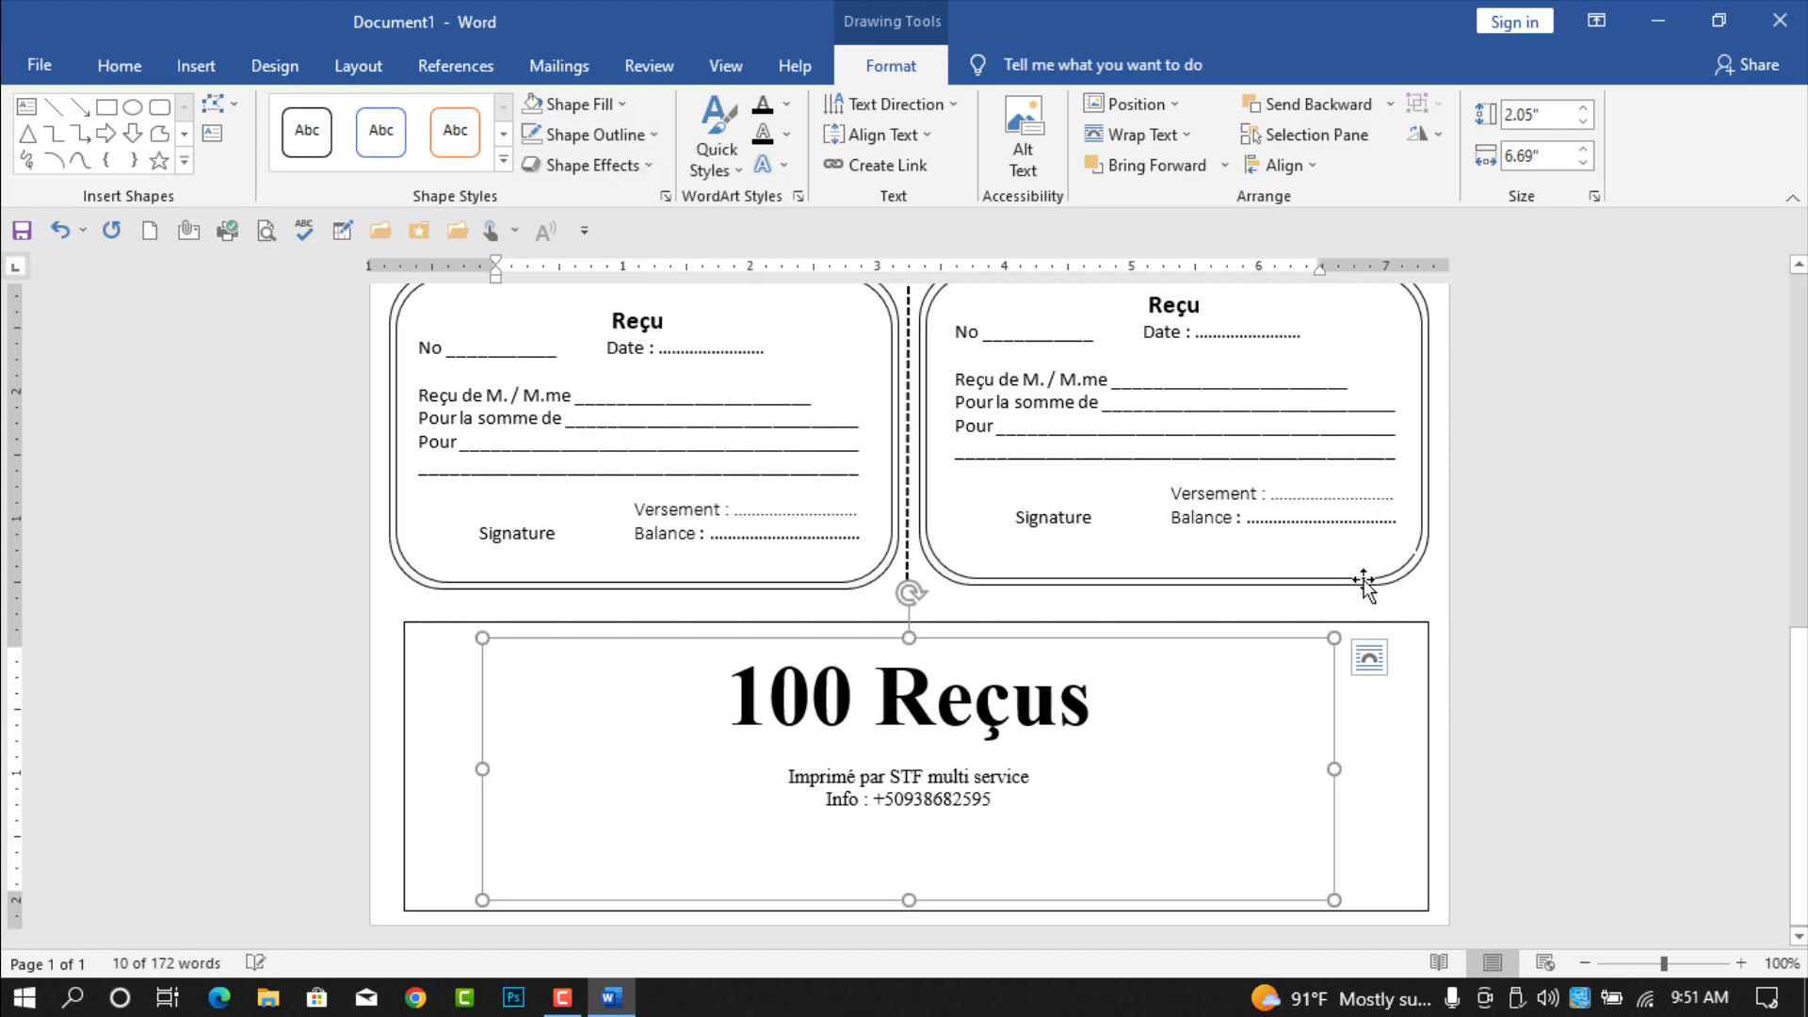
Step: Examine the receipt rows and the framed "100 Reçus" label at the foot of the page
key(ctrl+Home)
click(1695, 628)
scroll(998, 753, down, 10)
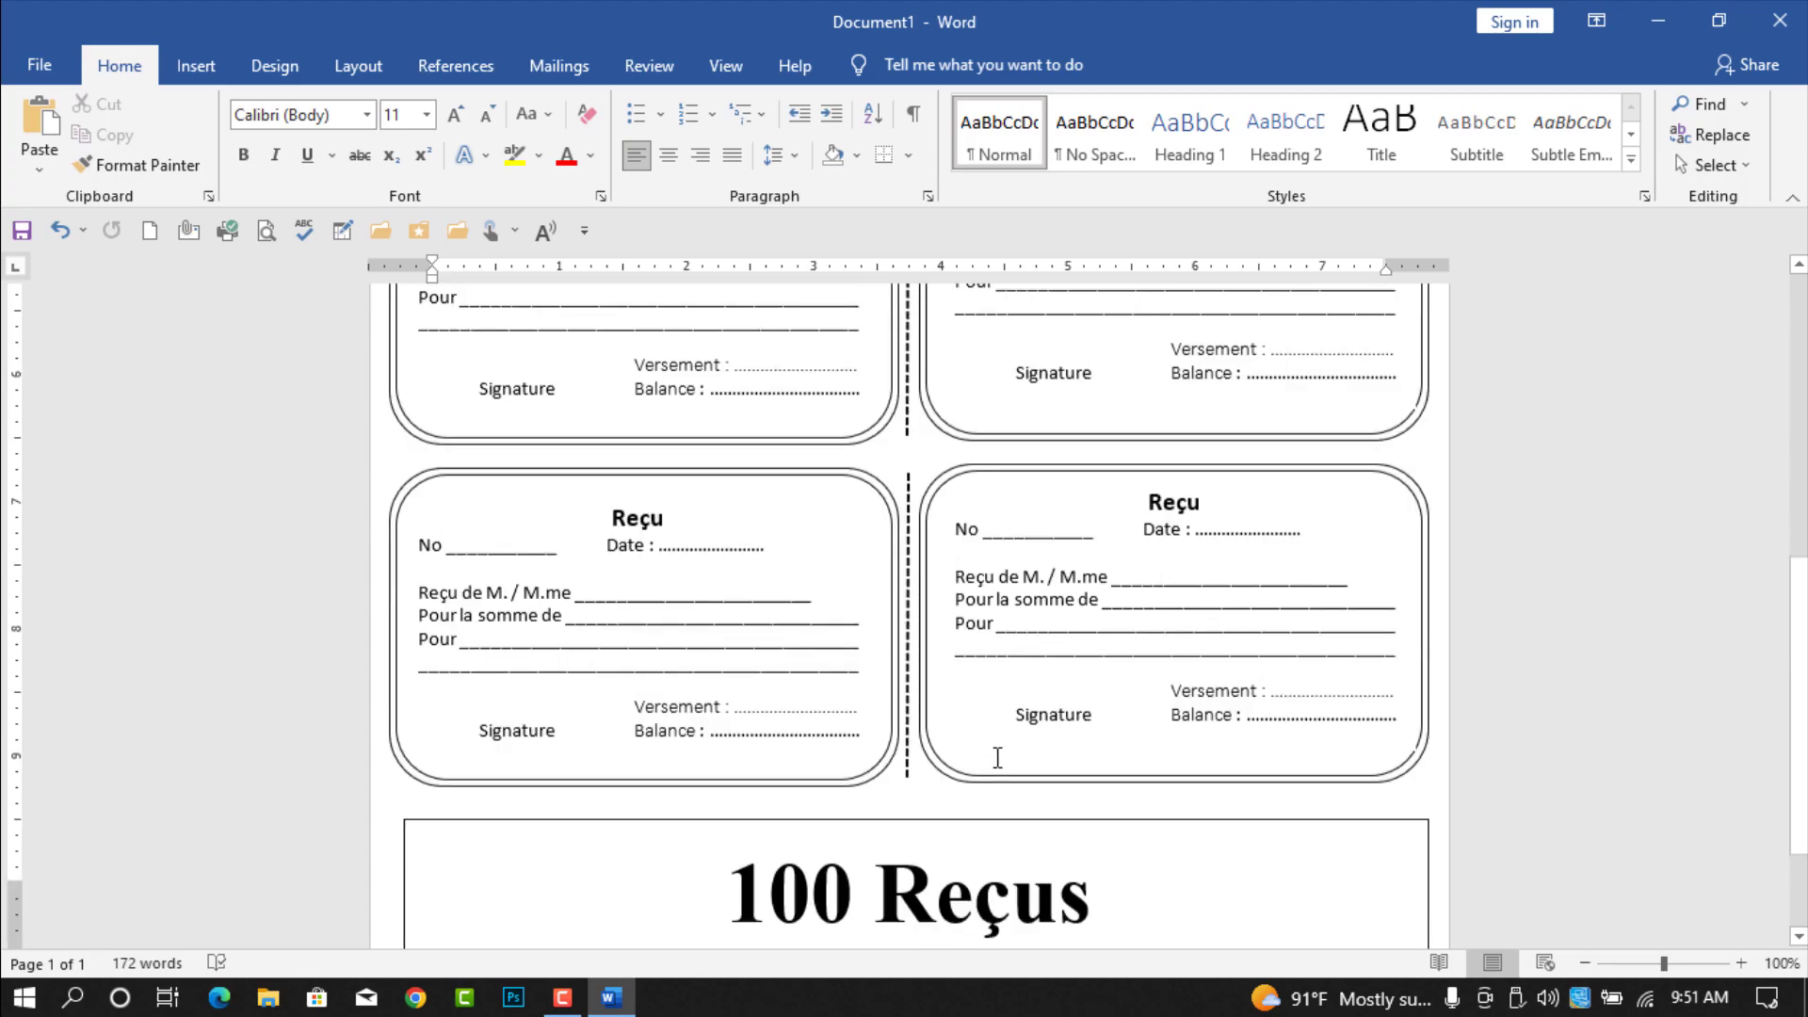
scroll(993, 755, up, 2)
scroll(994, 756, down, 2)
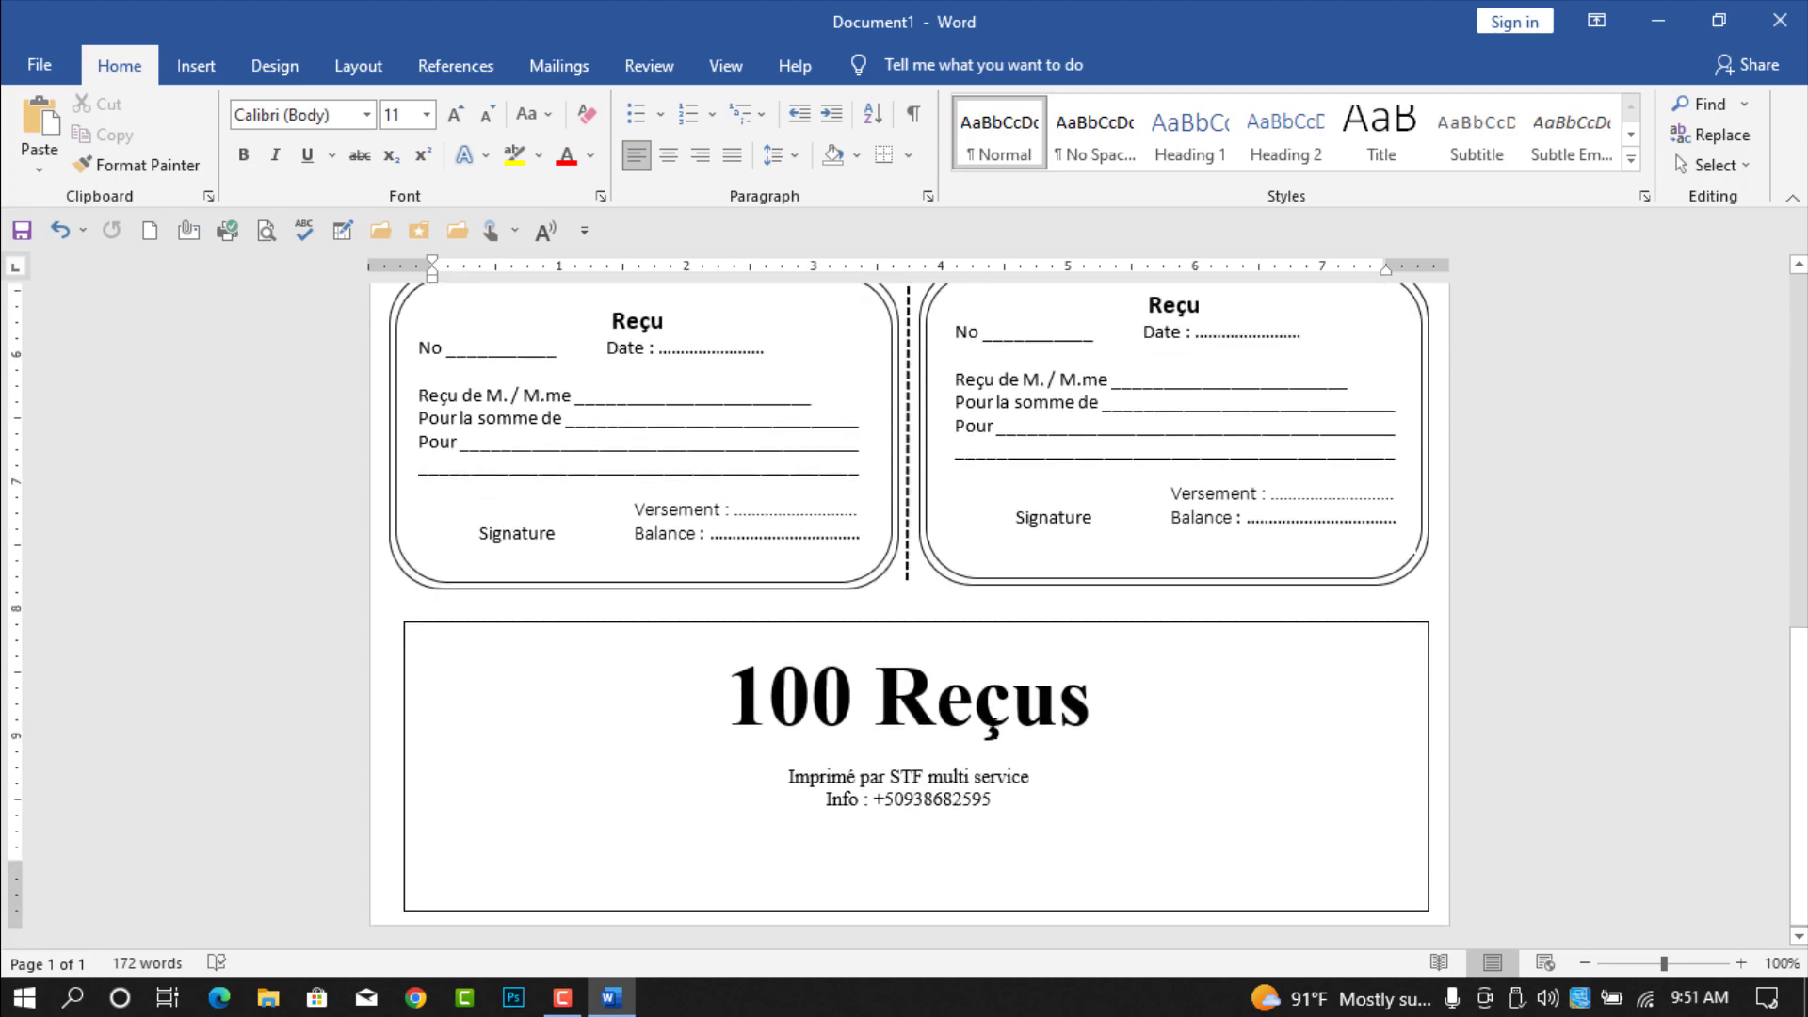
scroll(777, 961, up, 5)
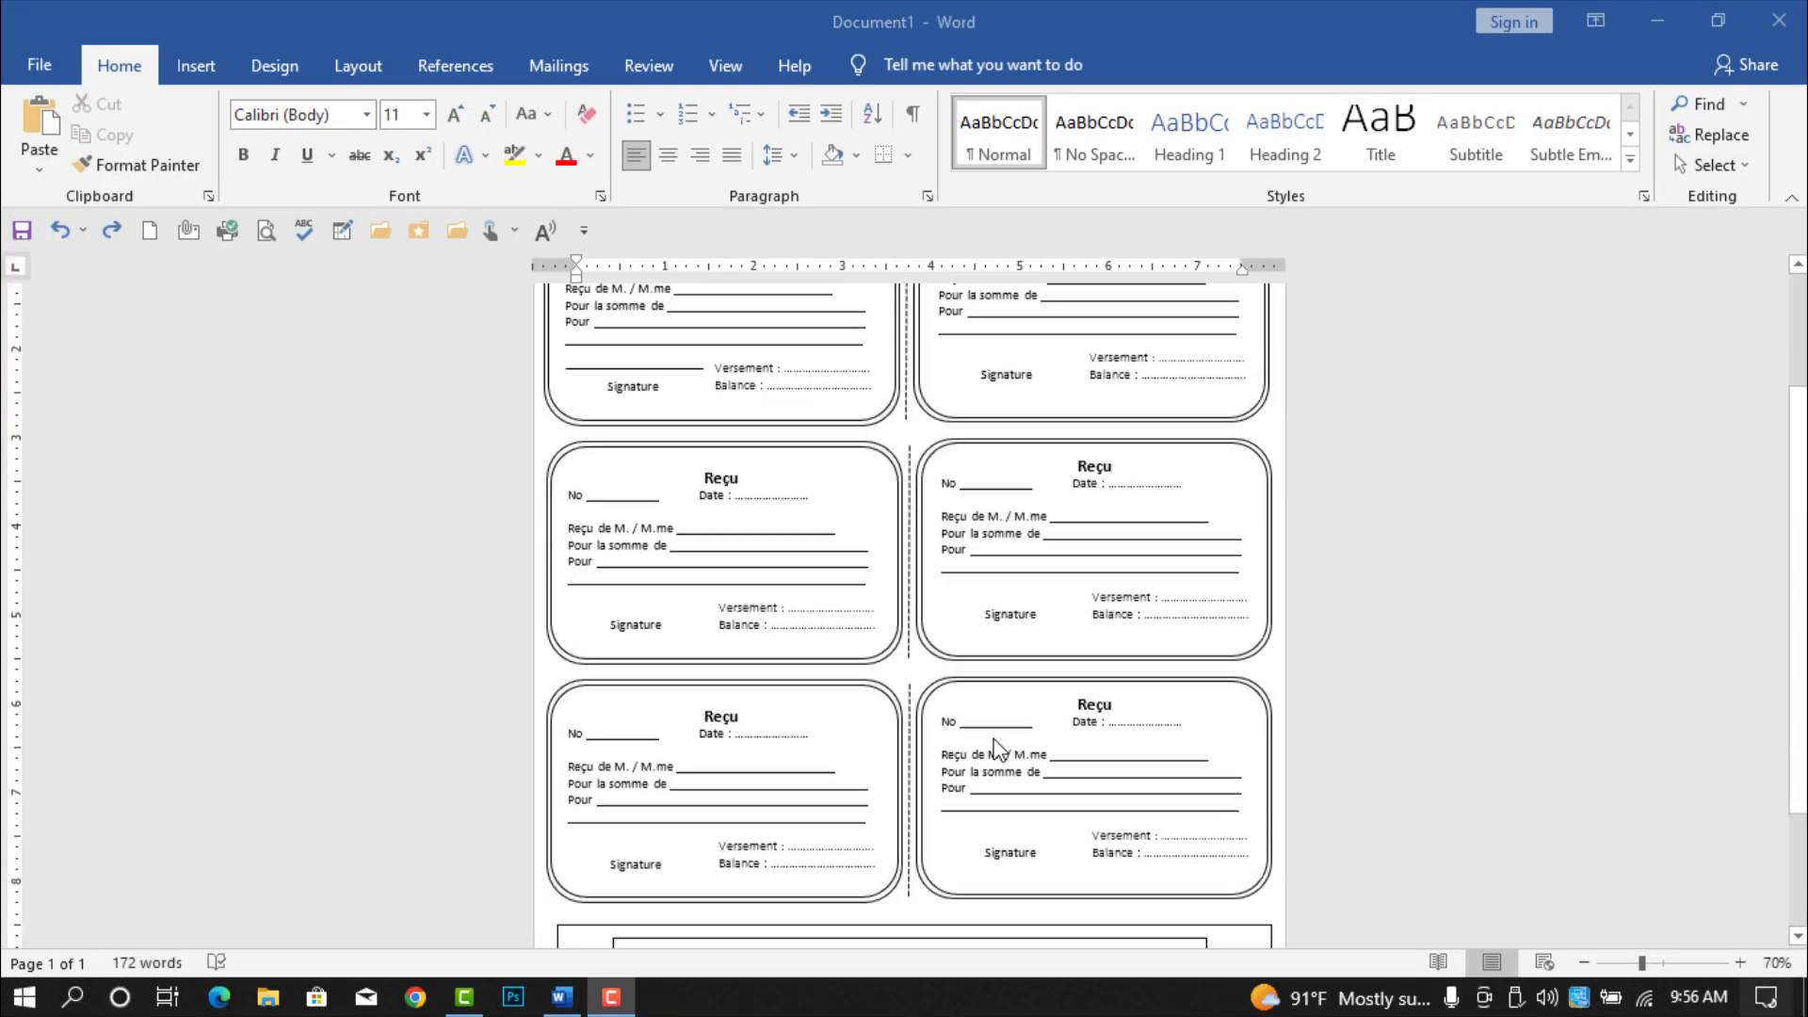
scroll(994, 746, down, 3)
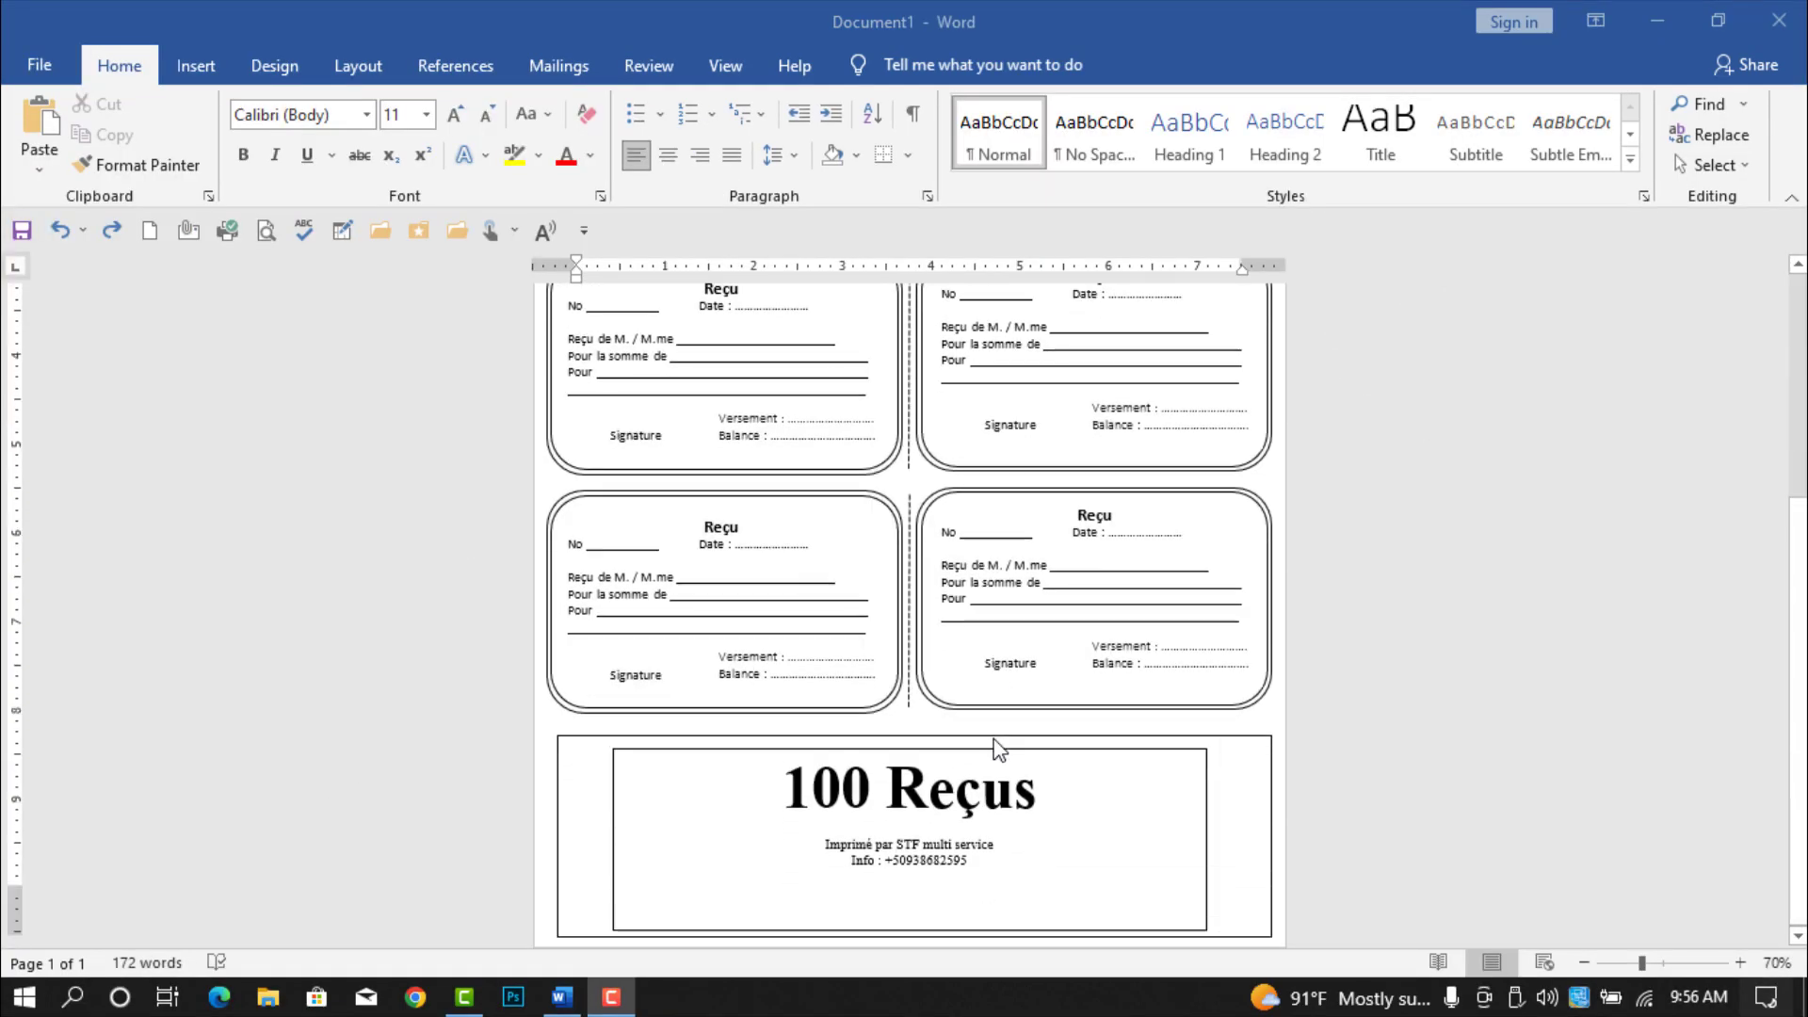
scroll(995, 740, down, 1)
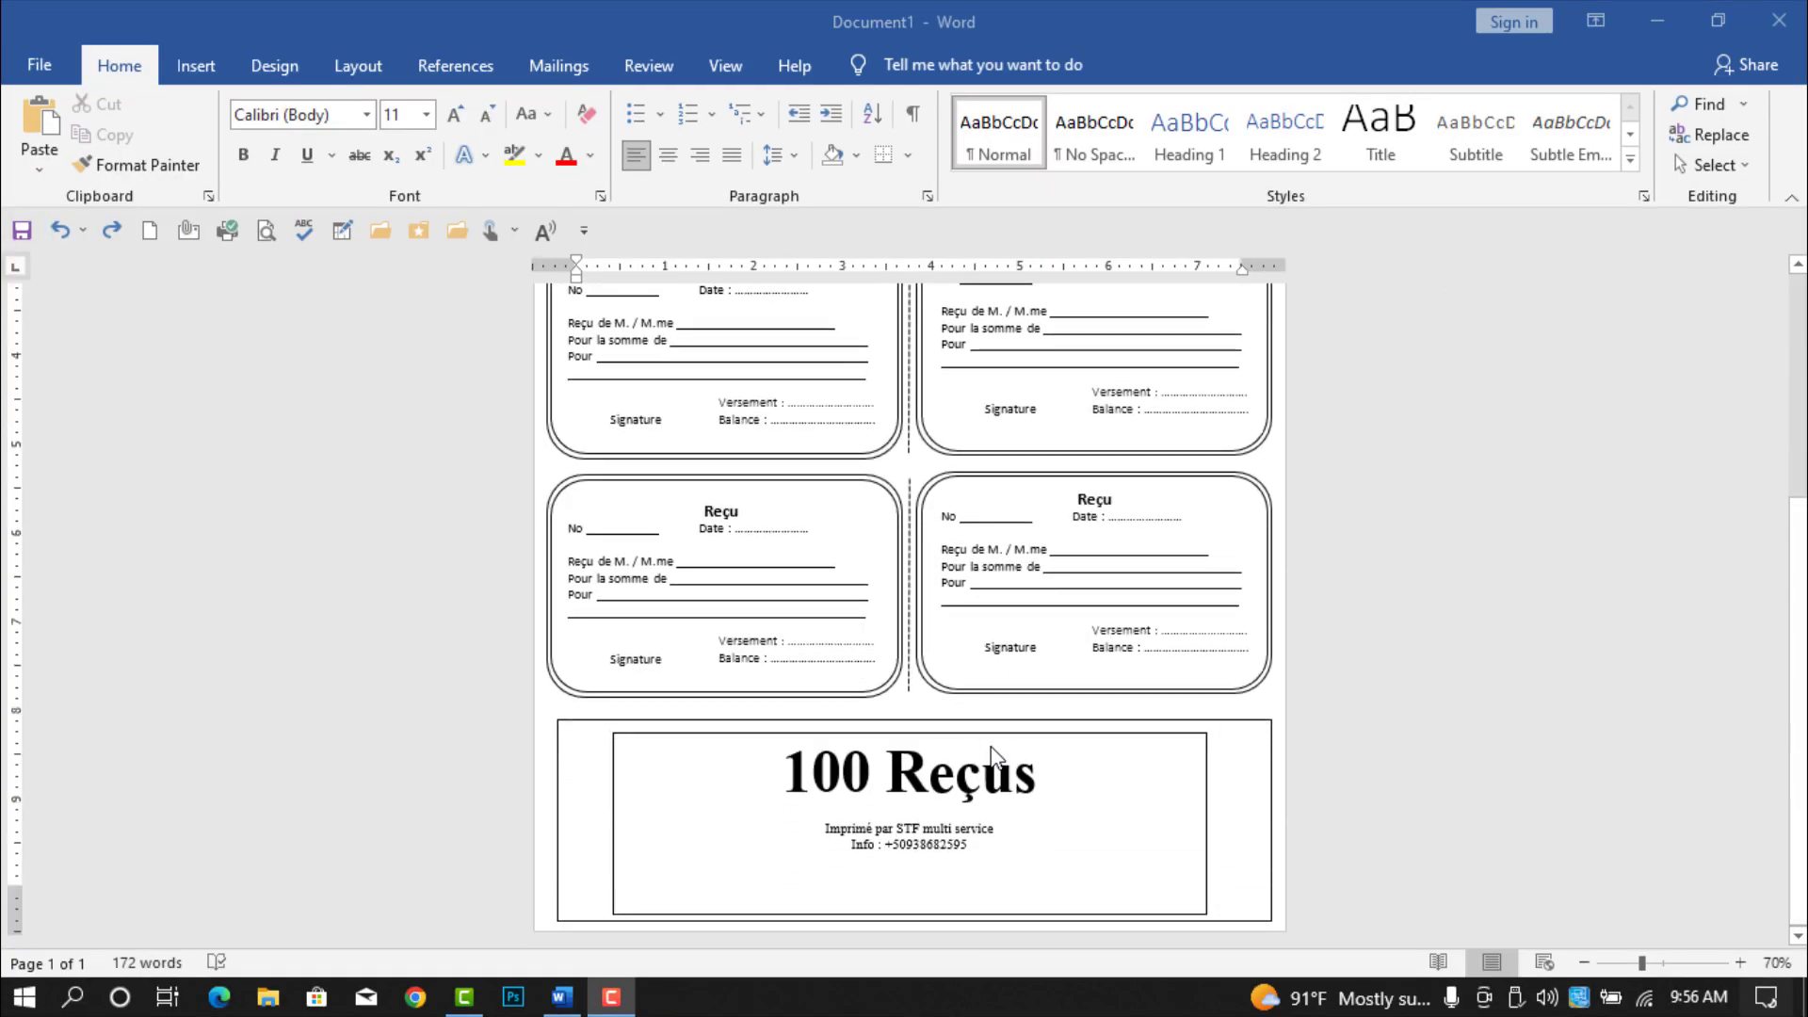
Step: Group the "100 Reçus" text box with the rectangle that surrounds it
click(612, 808)
click(614, 808)
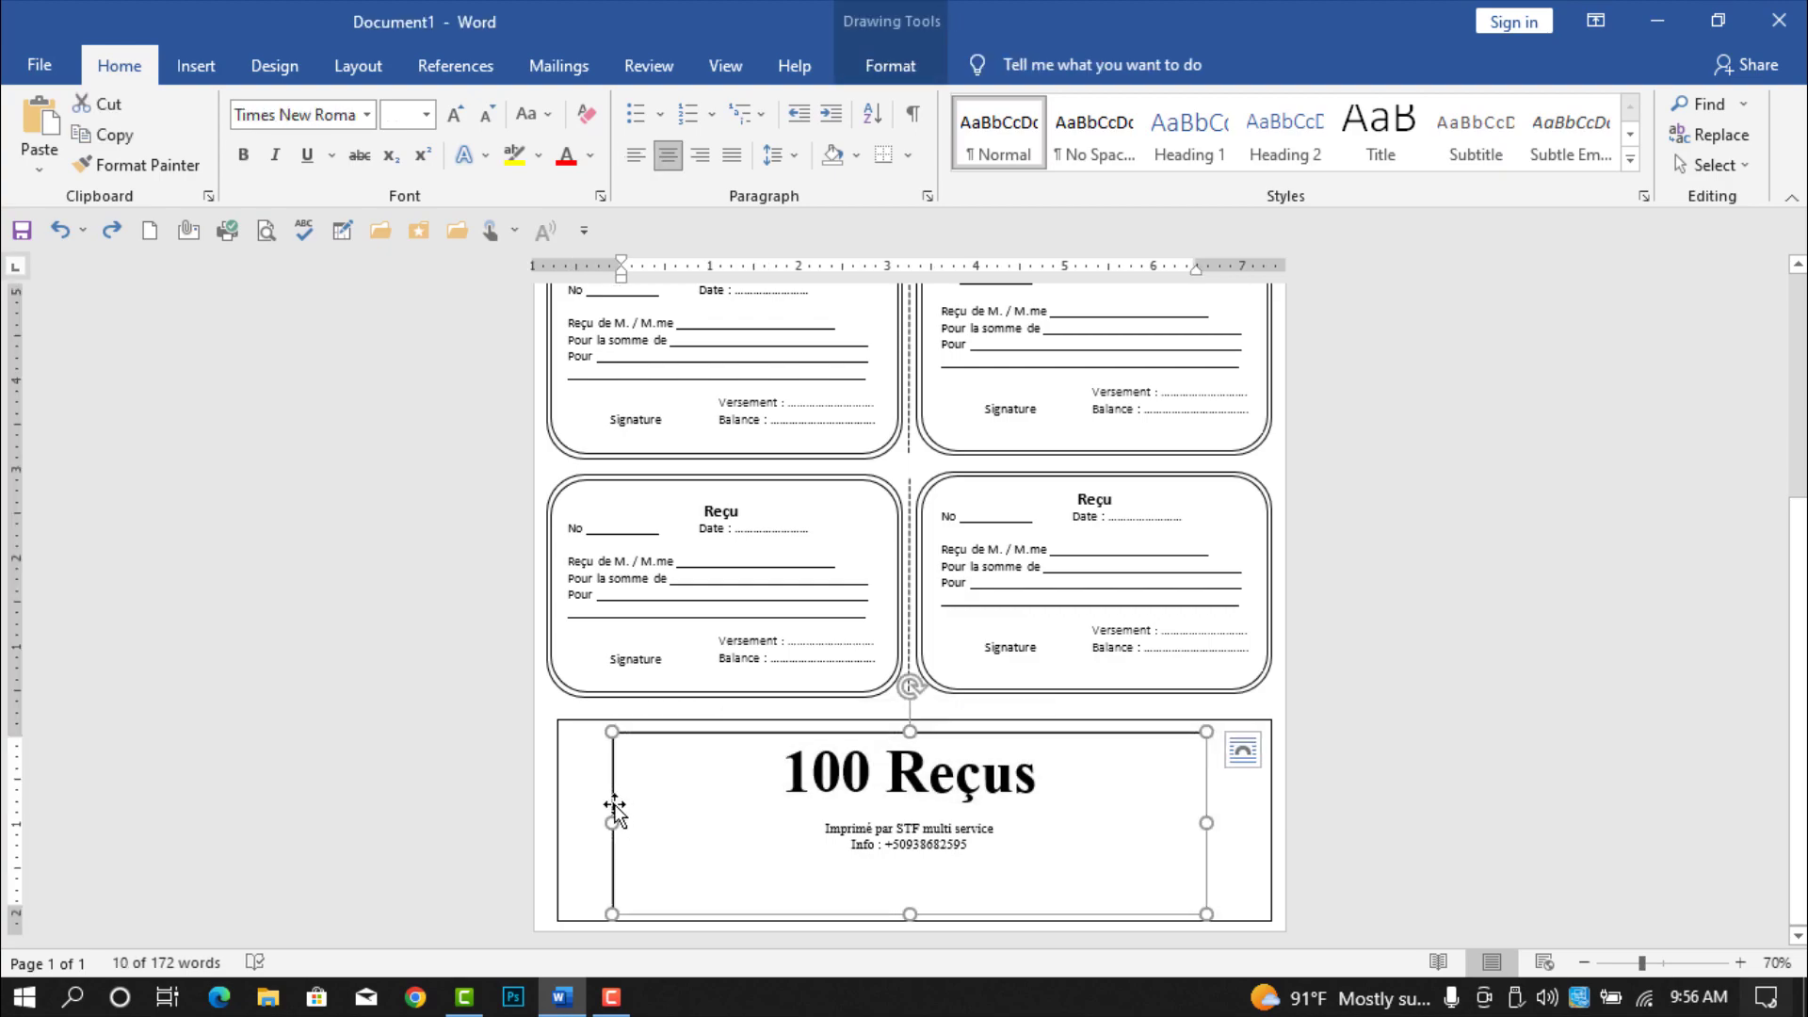
shift+click(584, 723)
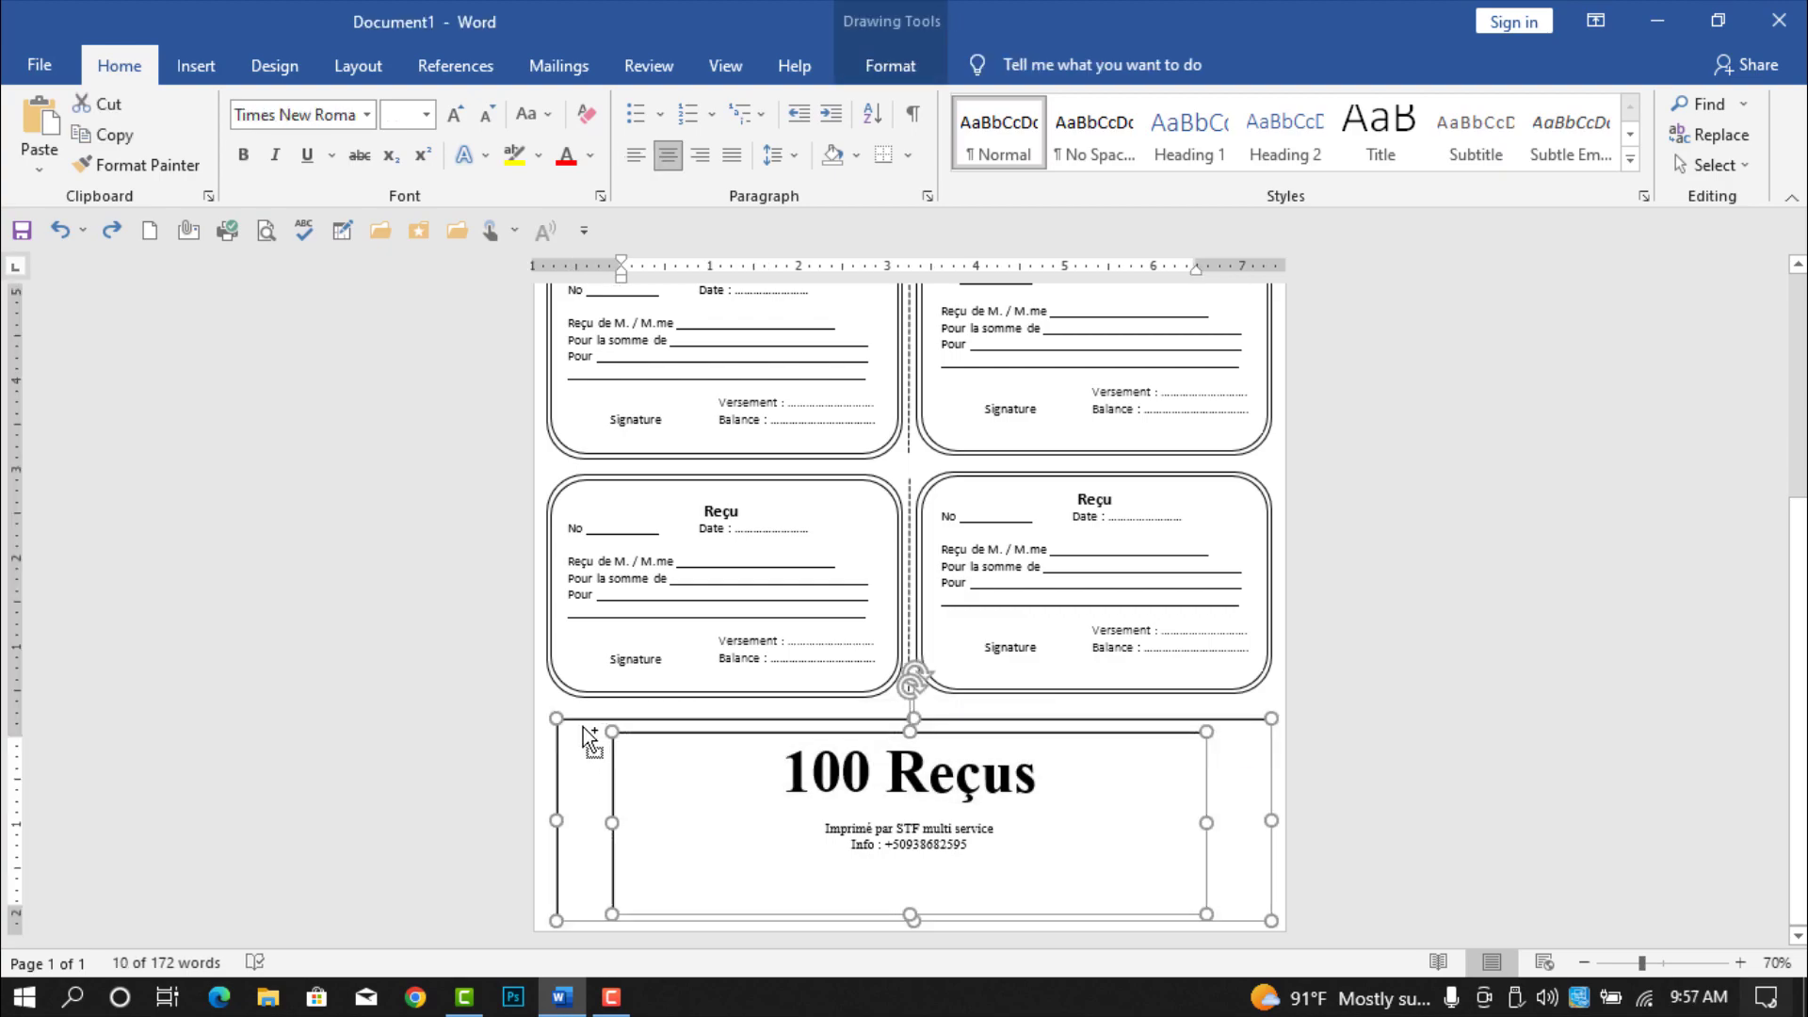
click(923, 66)
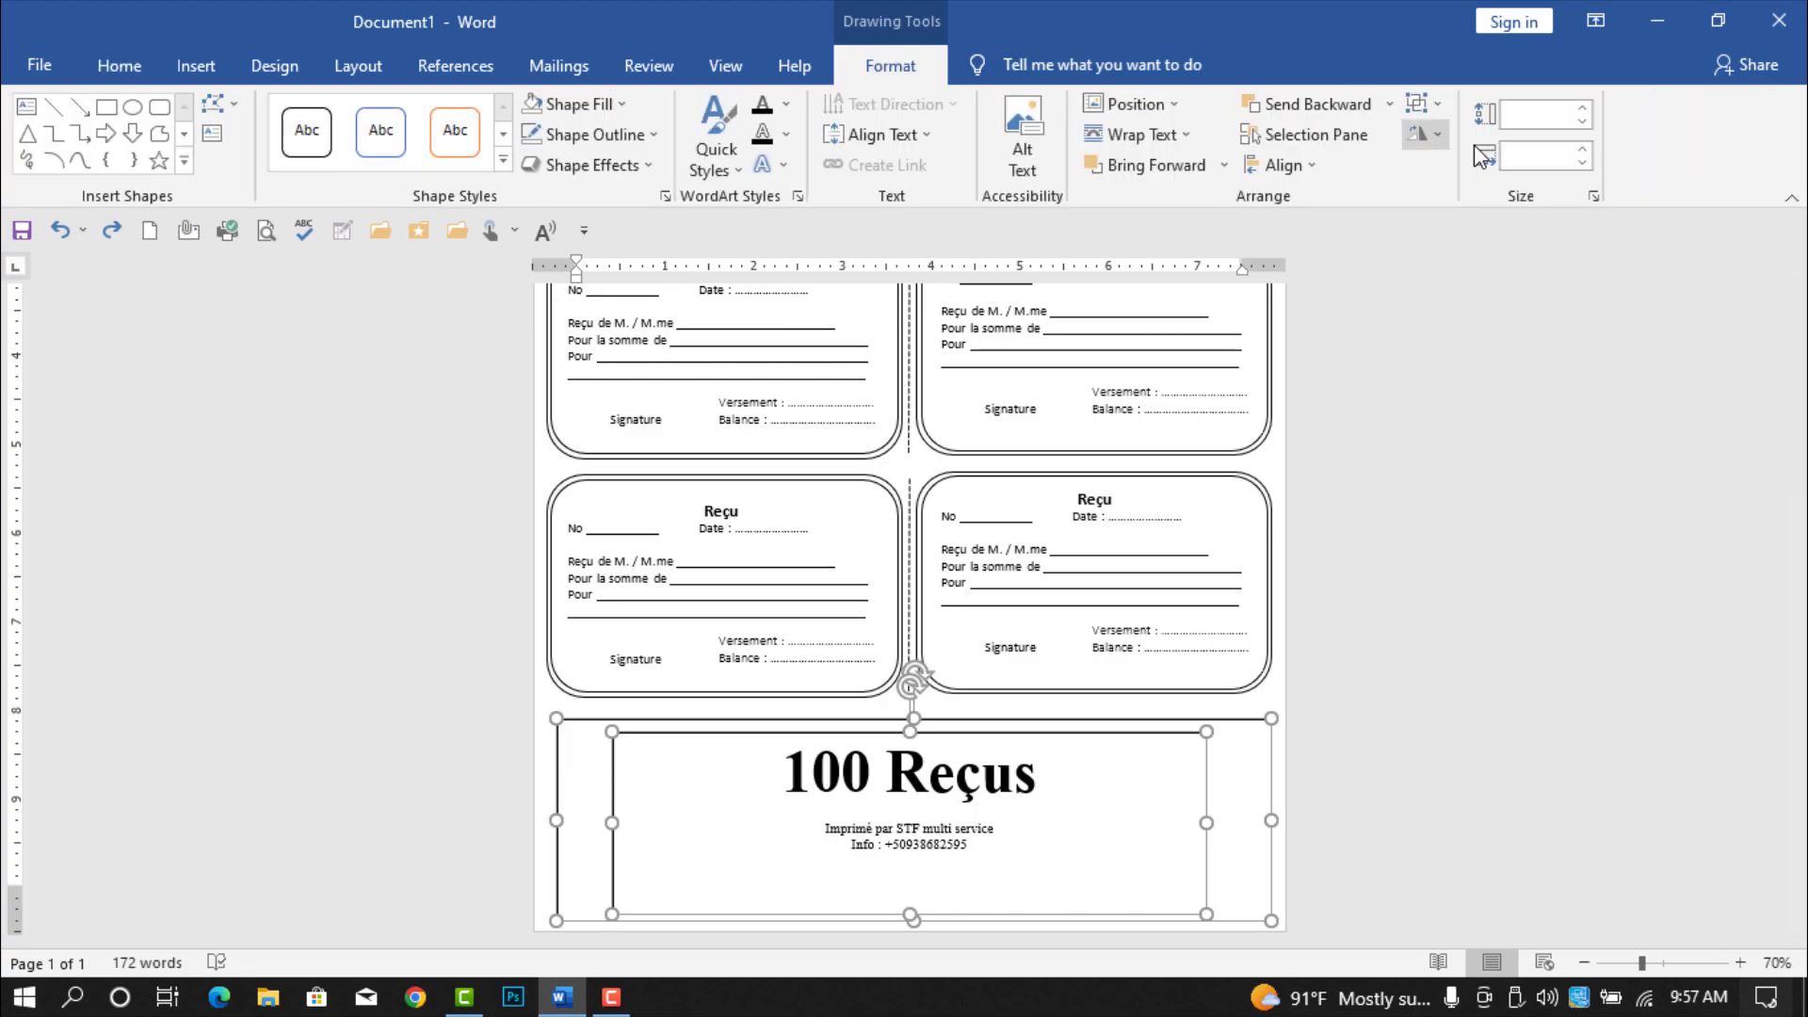
click(1420, 105)
click(1425, 143)
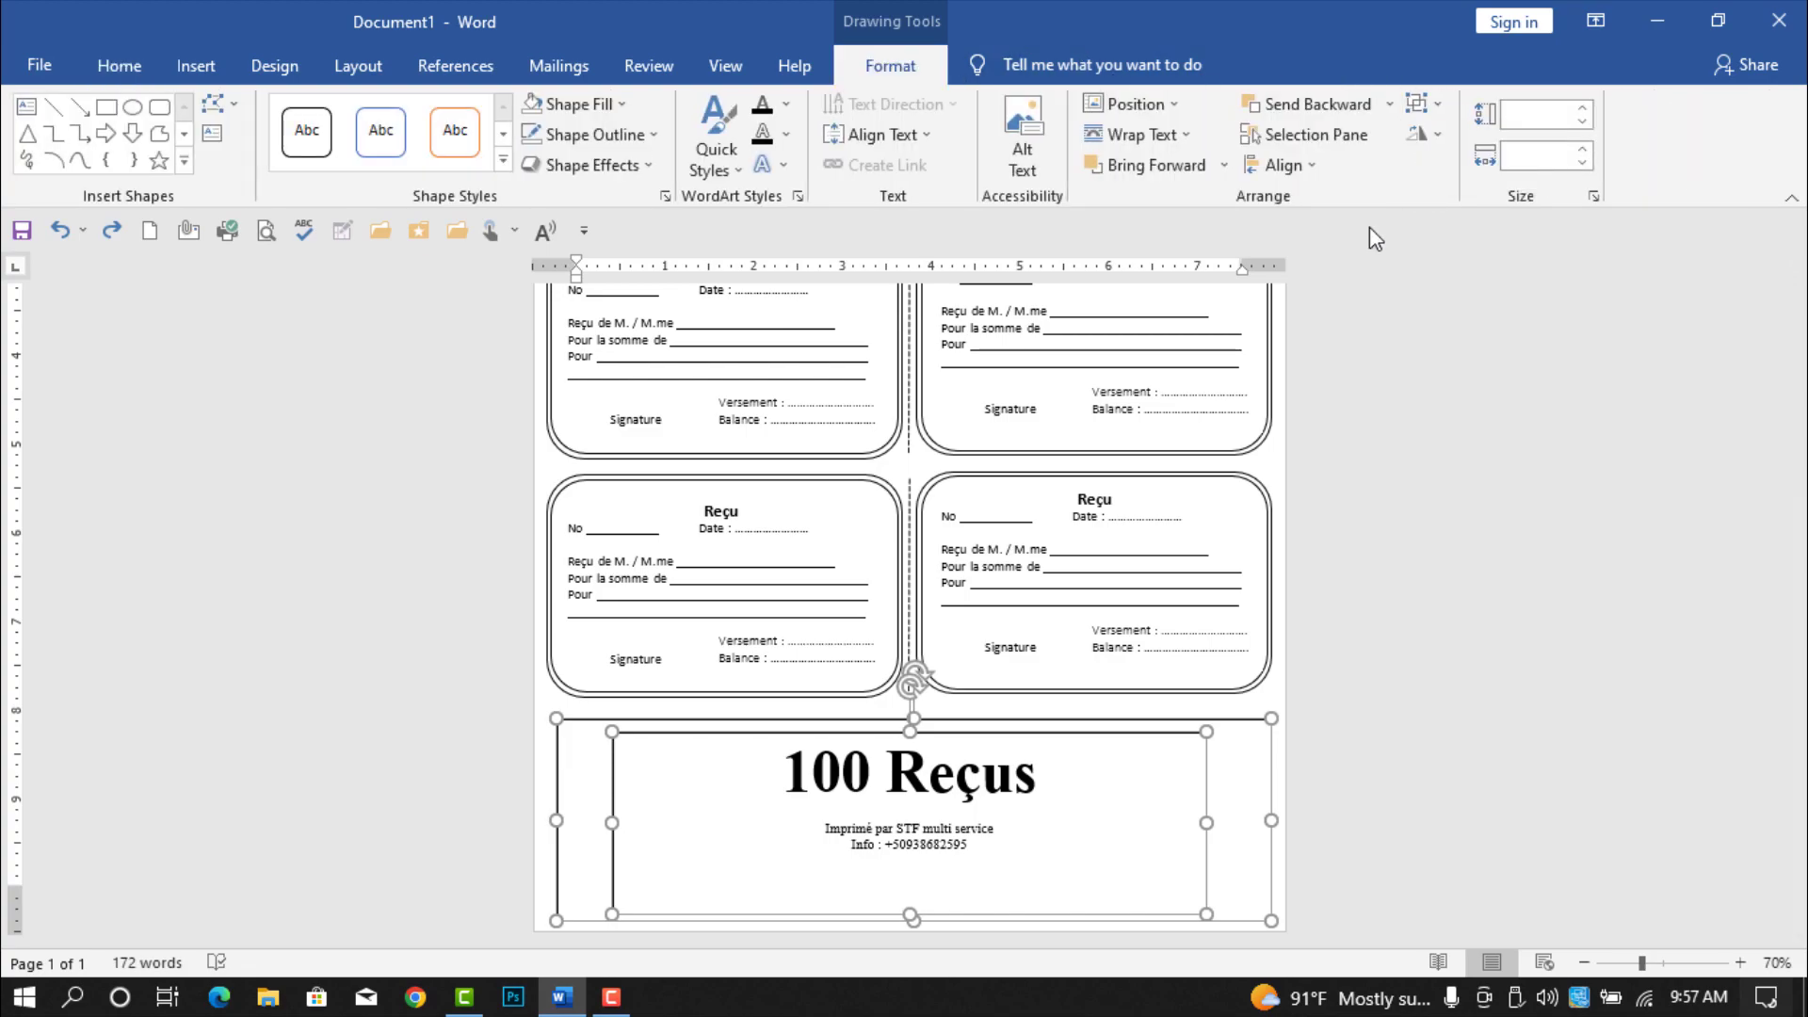
Step: Set the "100 Reçus" text box inside the group to no outline, keeping the outer rectangle's border
click(968, 791)
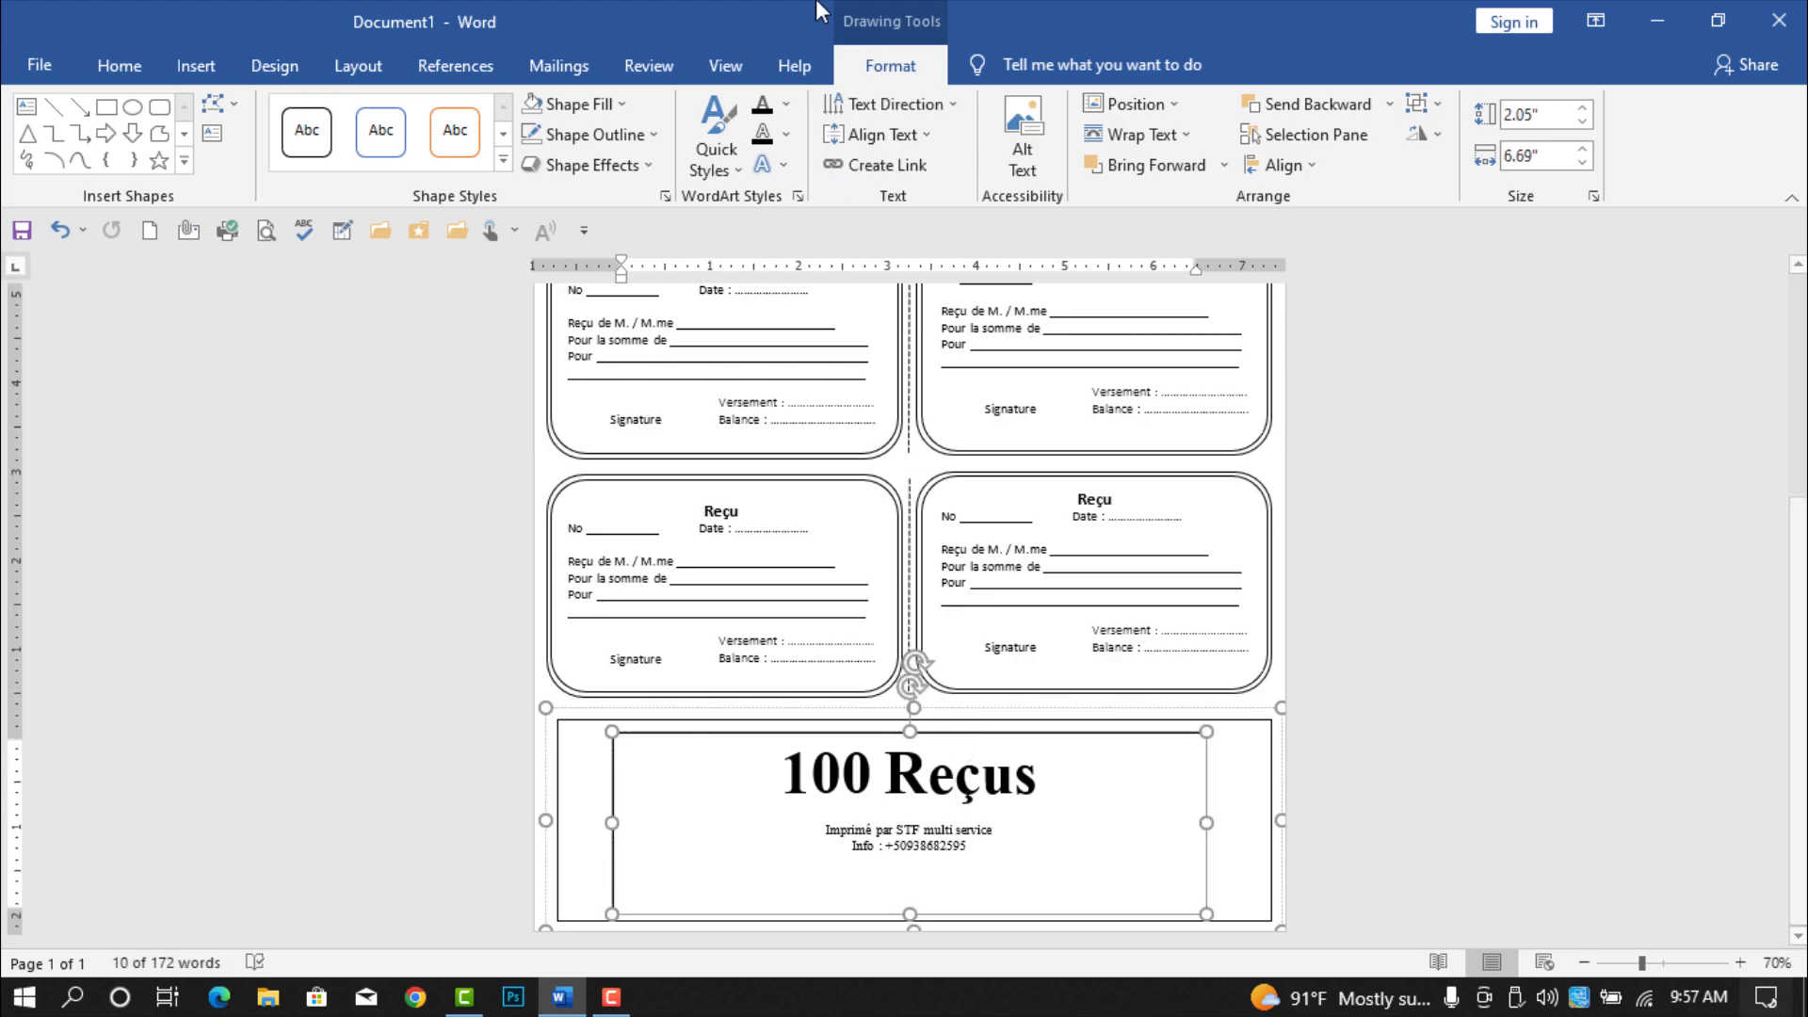
click(603, 141)
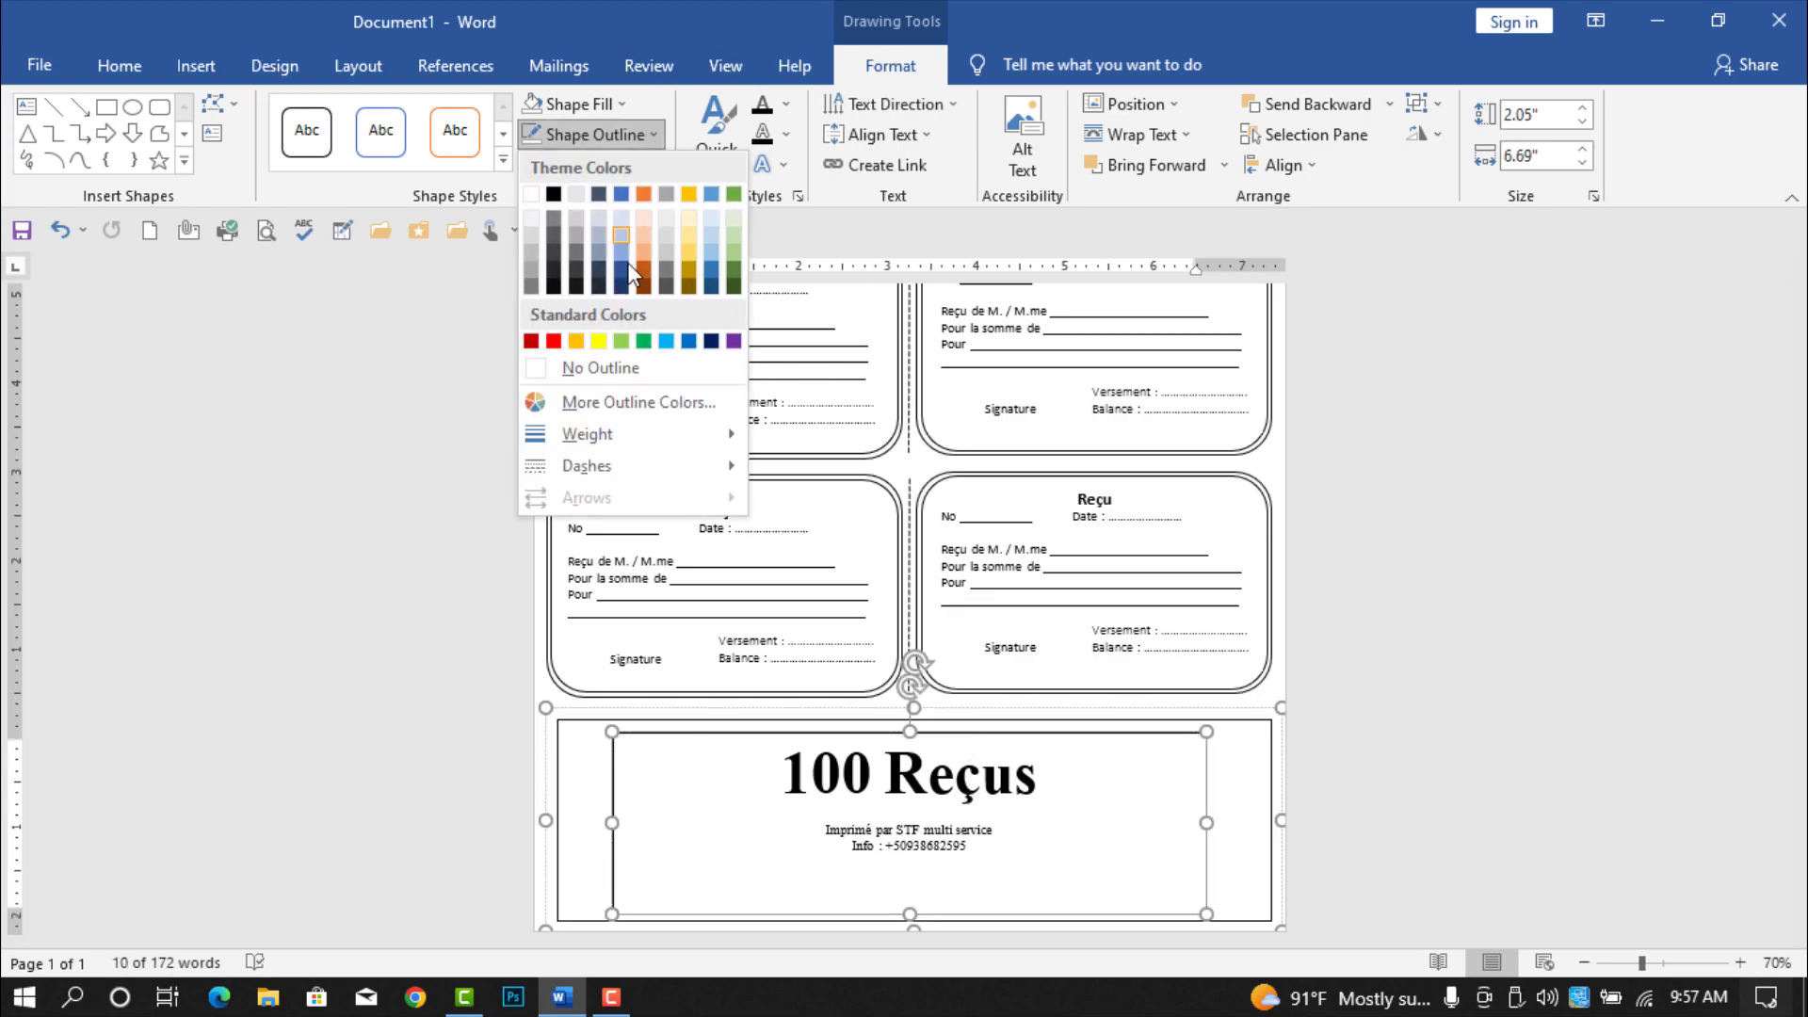
click(627, 373)
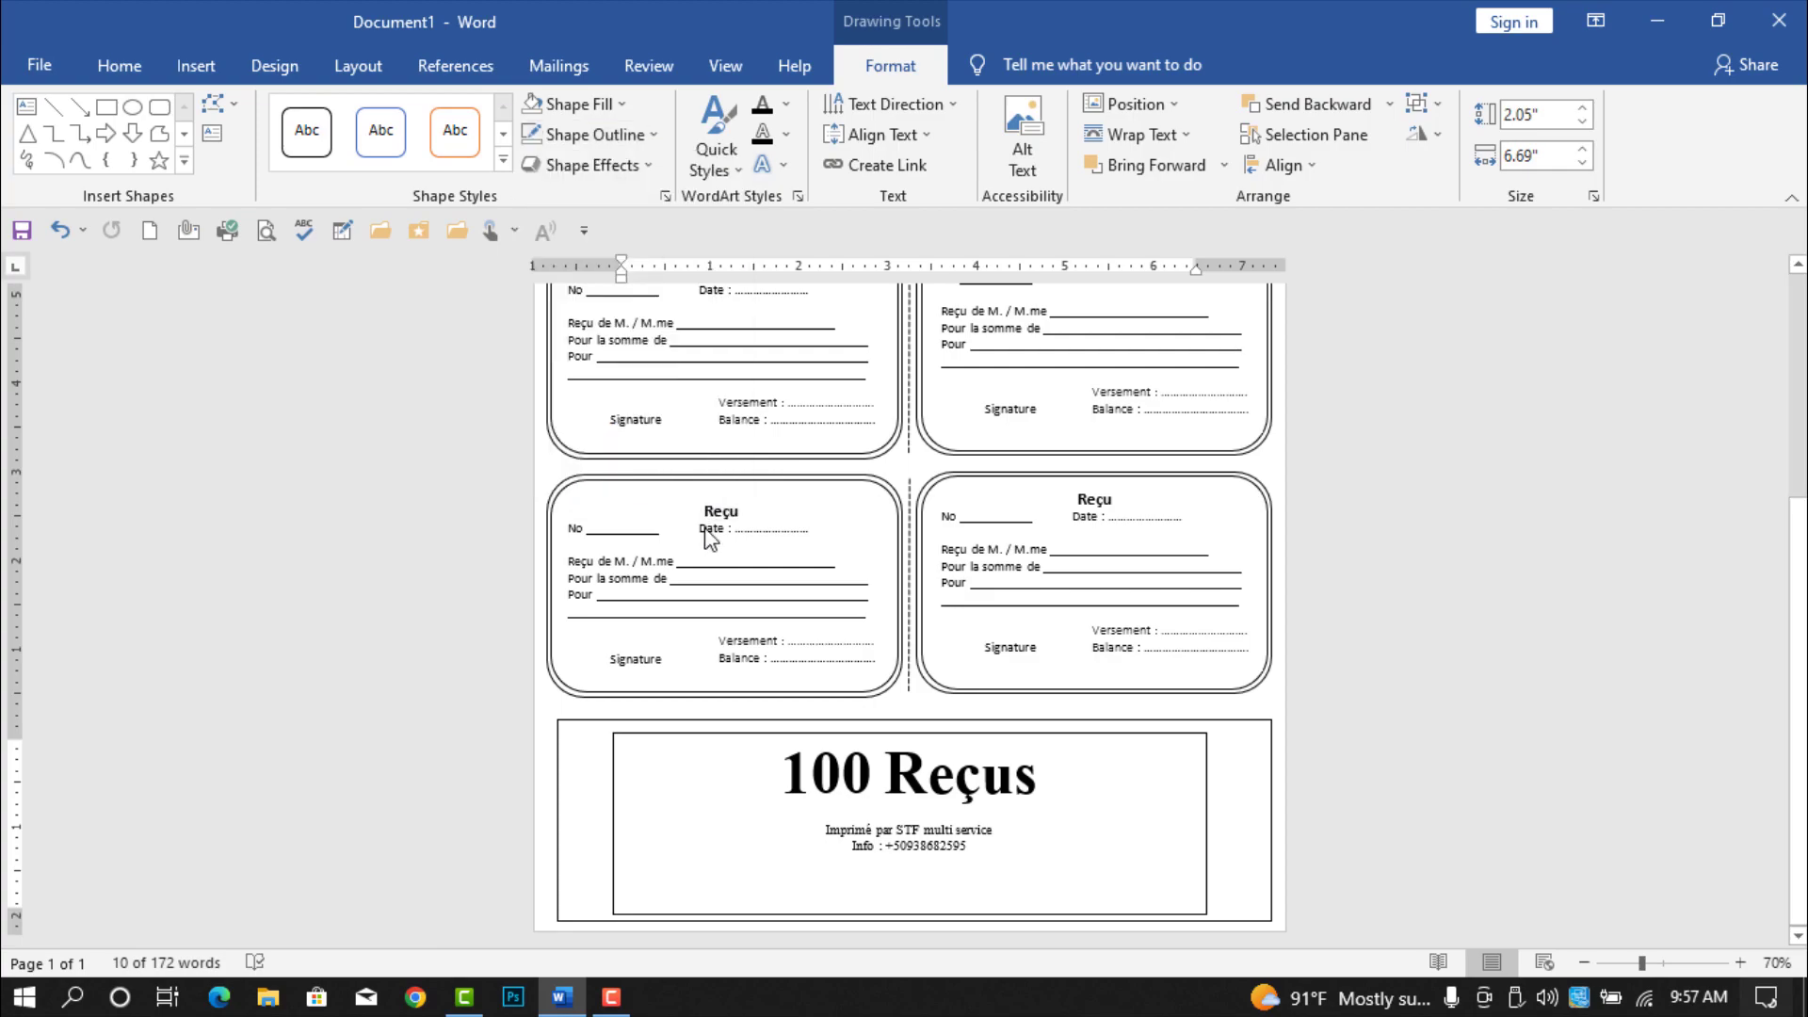
click(641, 656)
key(ctrl+z)
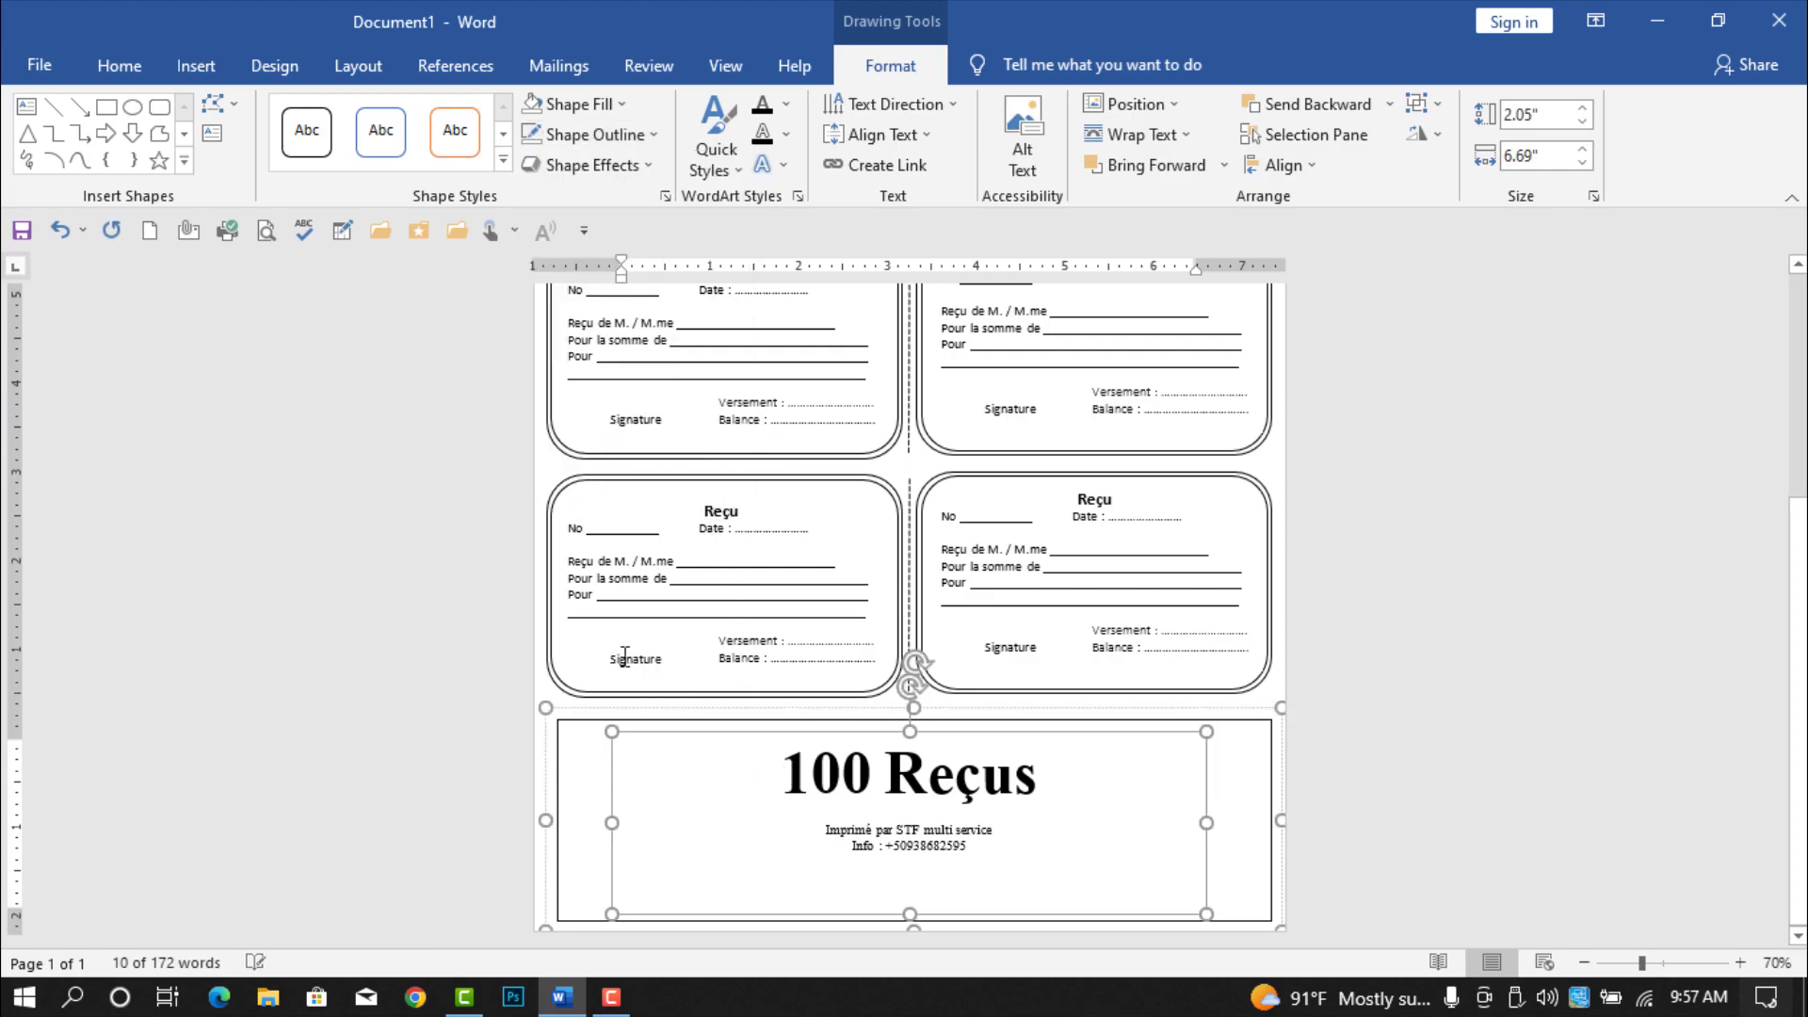
Step: Try to draw a line about 1.63" wide above "Signature" in the first row's right receipt
scroll(634, 623, up, 5)
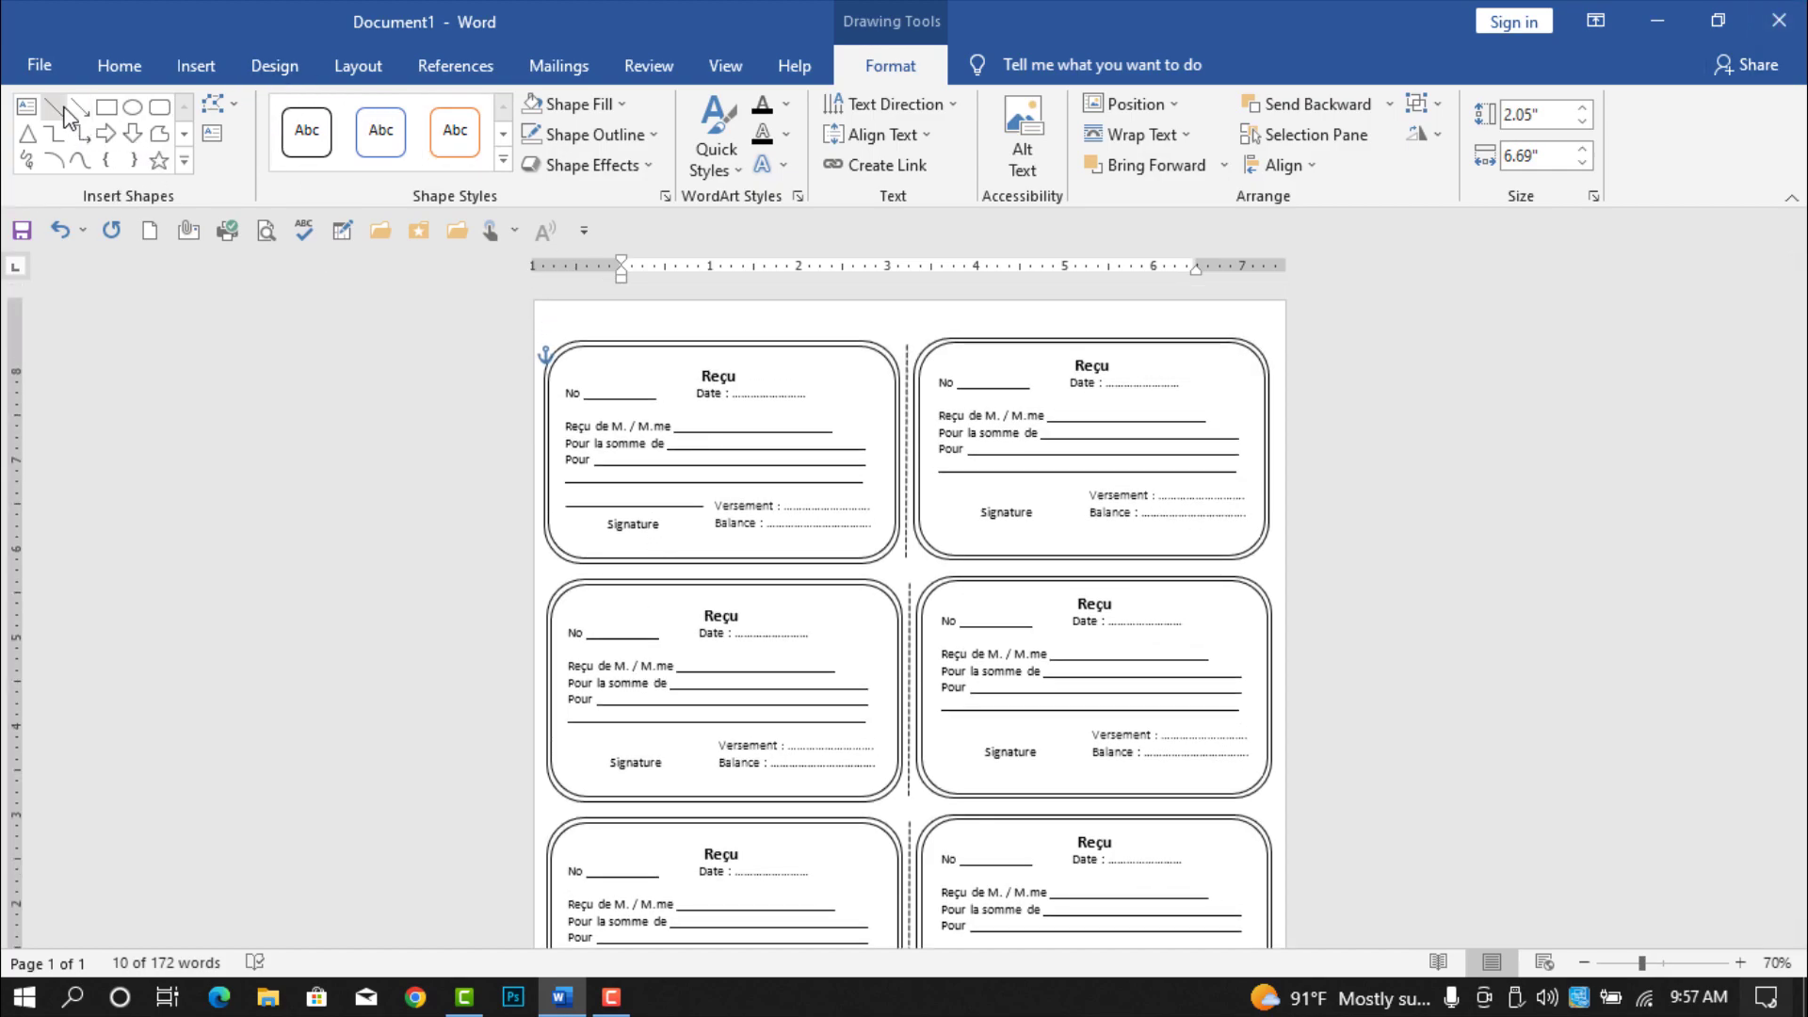
click(64, 109)
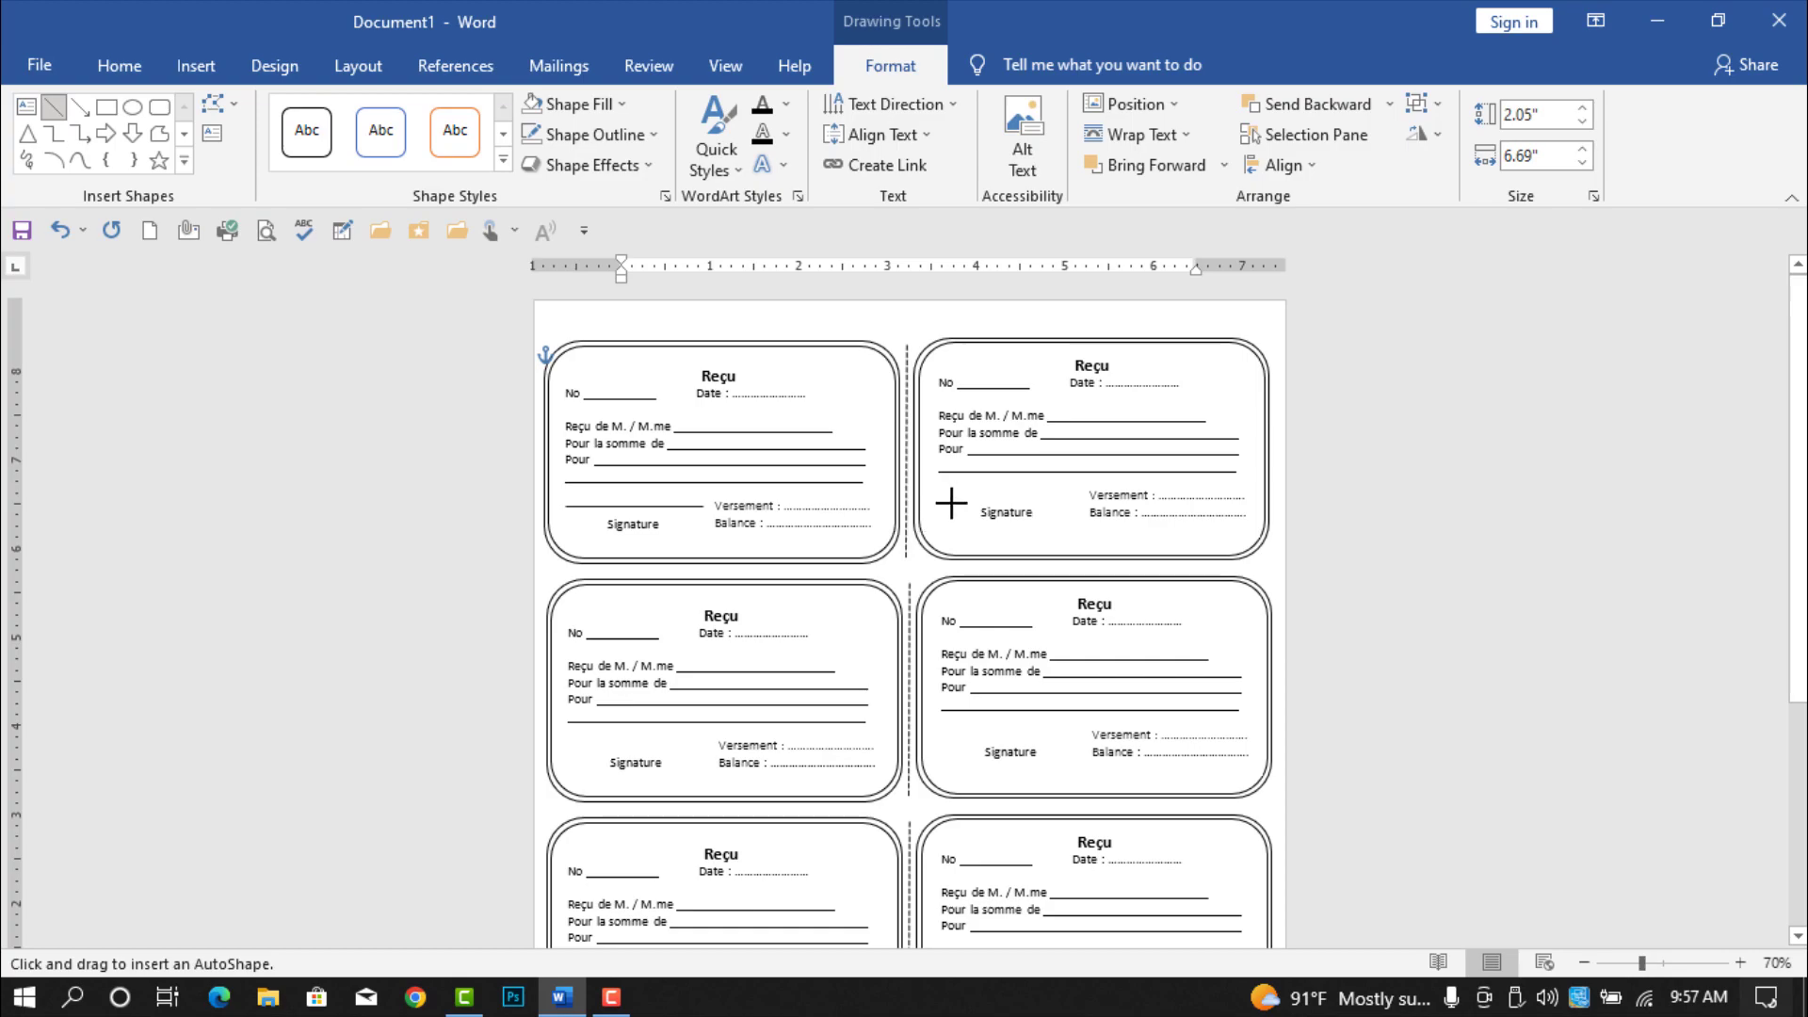
drag(944, 502, 1086, 505)
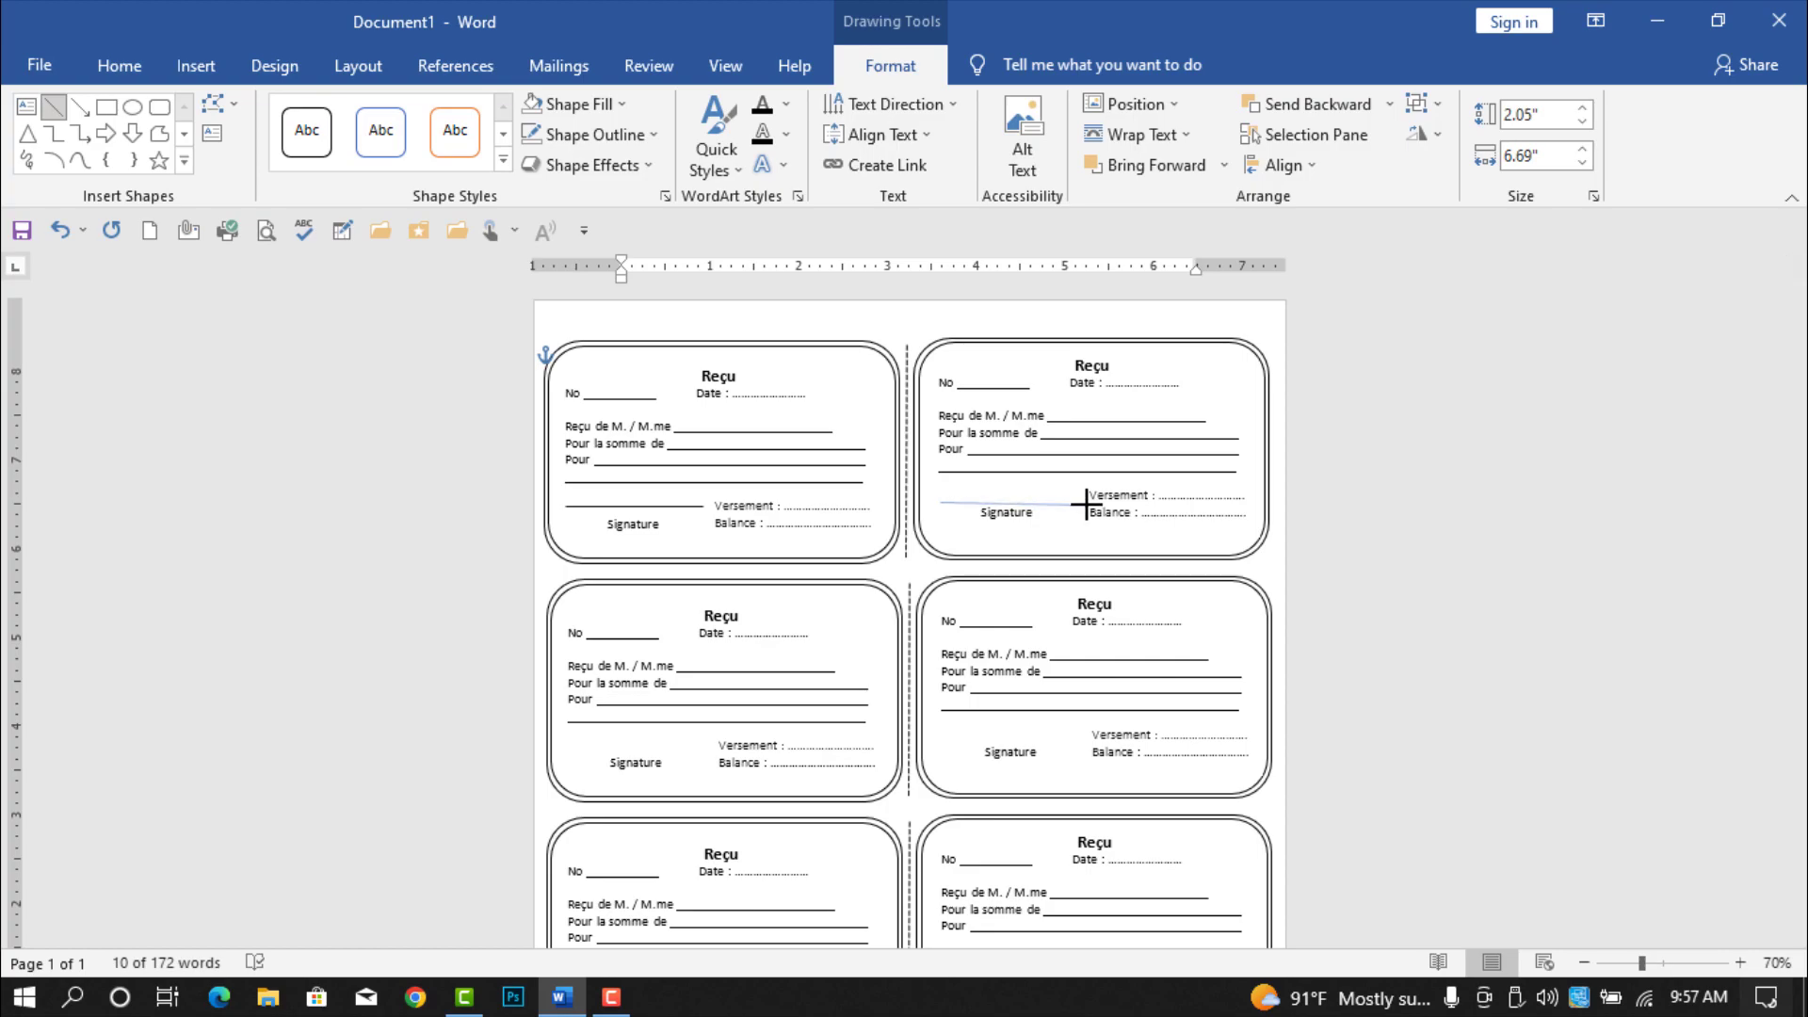
drag(1083, 500, 1084, 504)
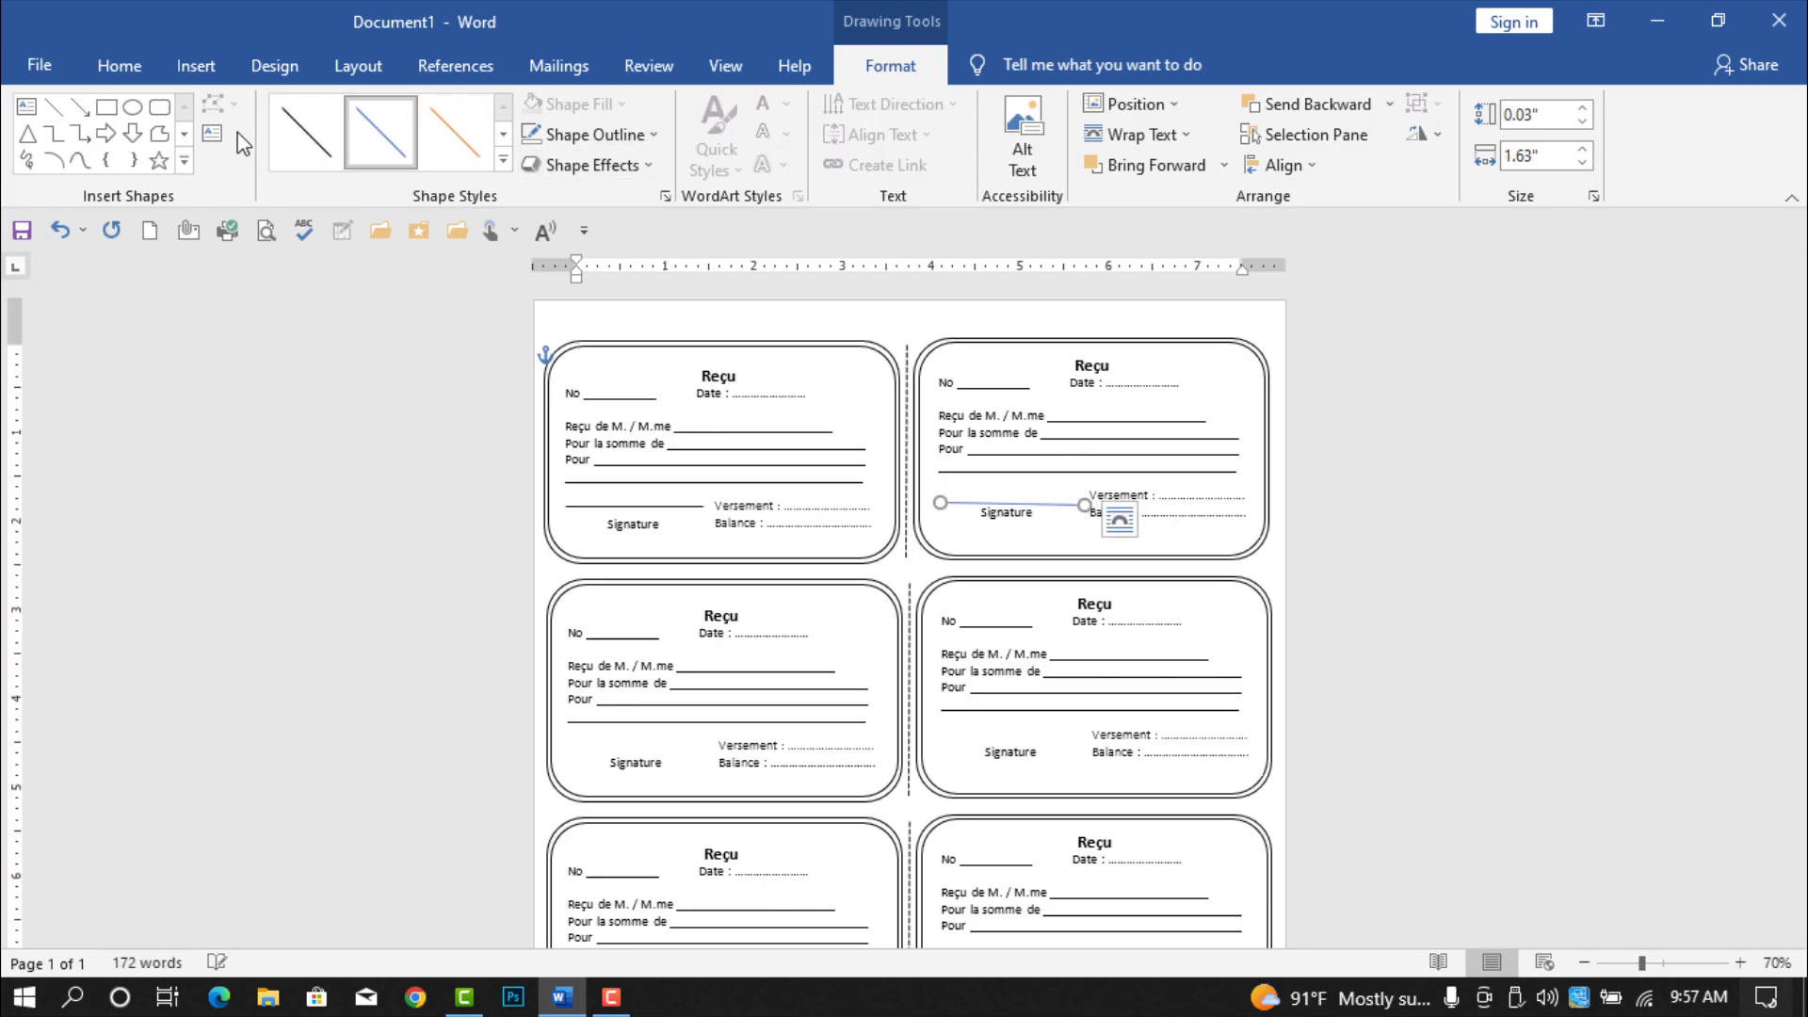
click(745, 456)
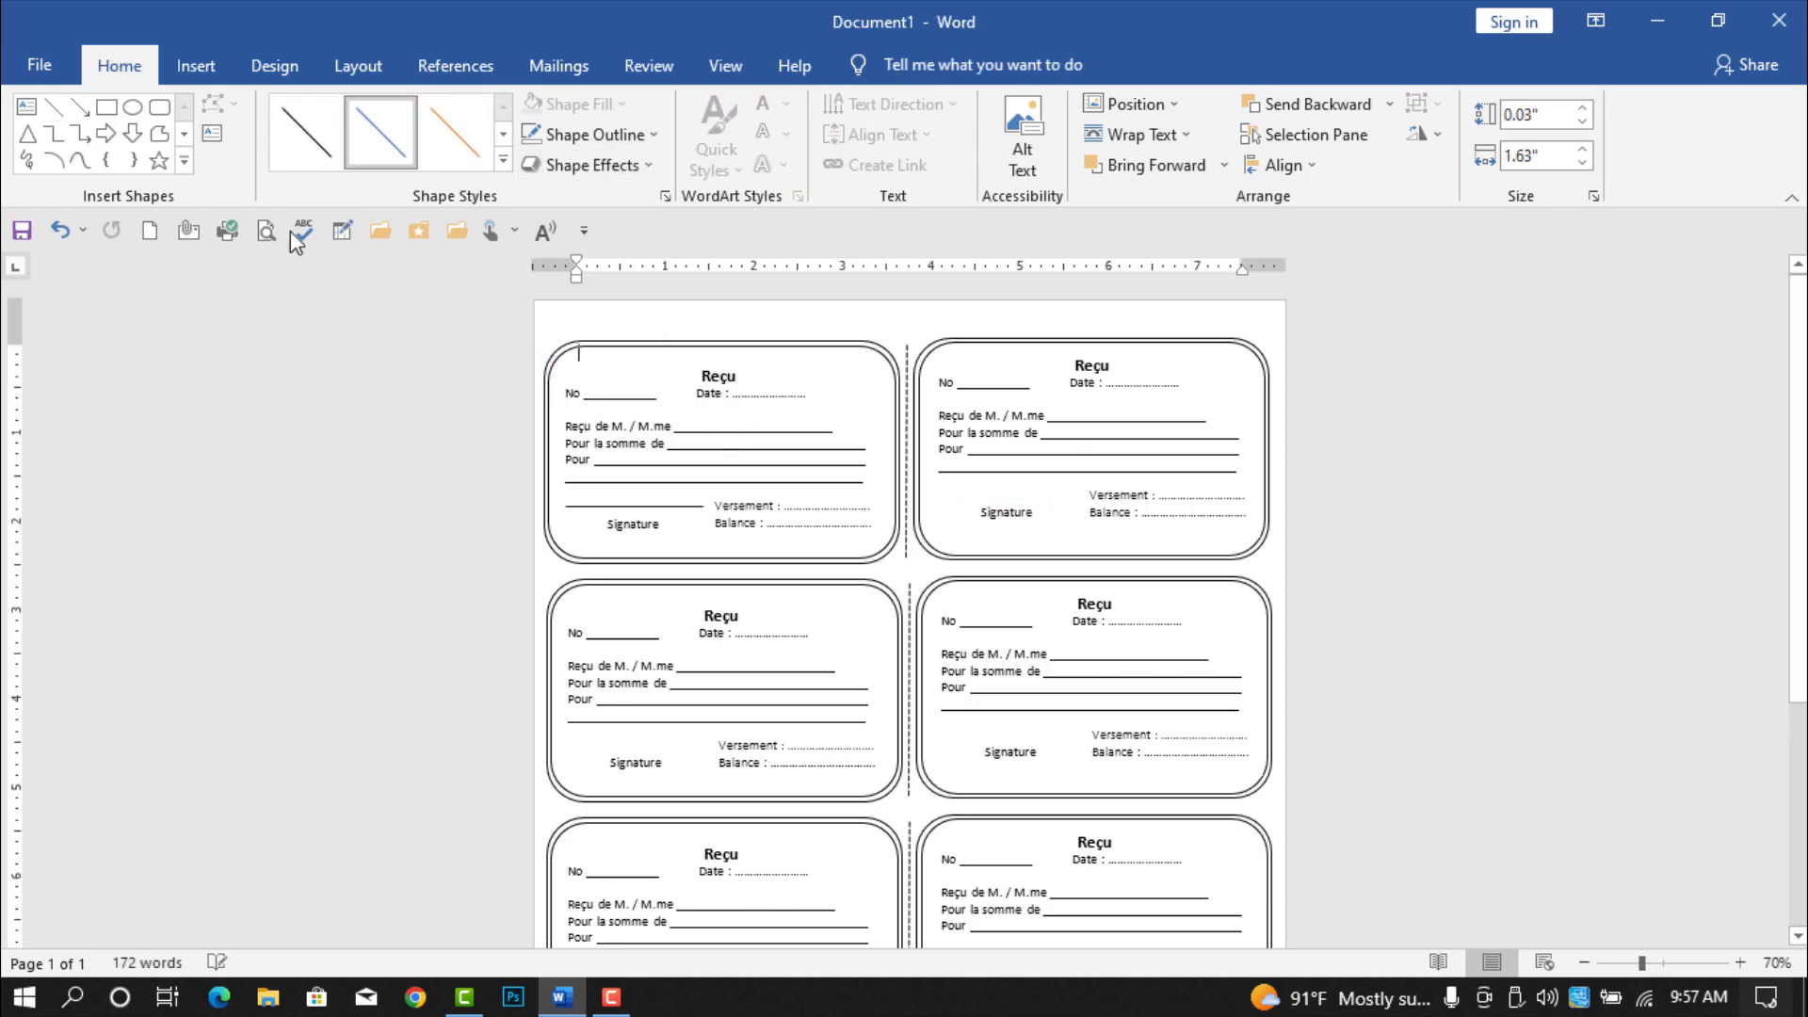
Step: Draw a horizontal line near "Signature" in the second row's left receipt and set its width to 1.6"
click(197, 66)
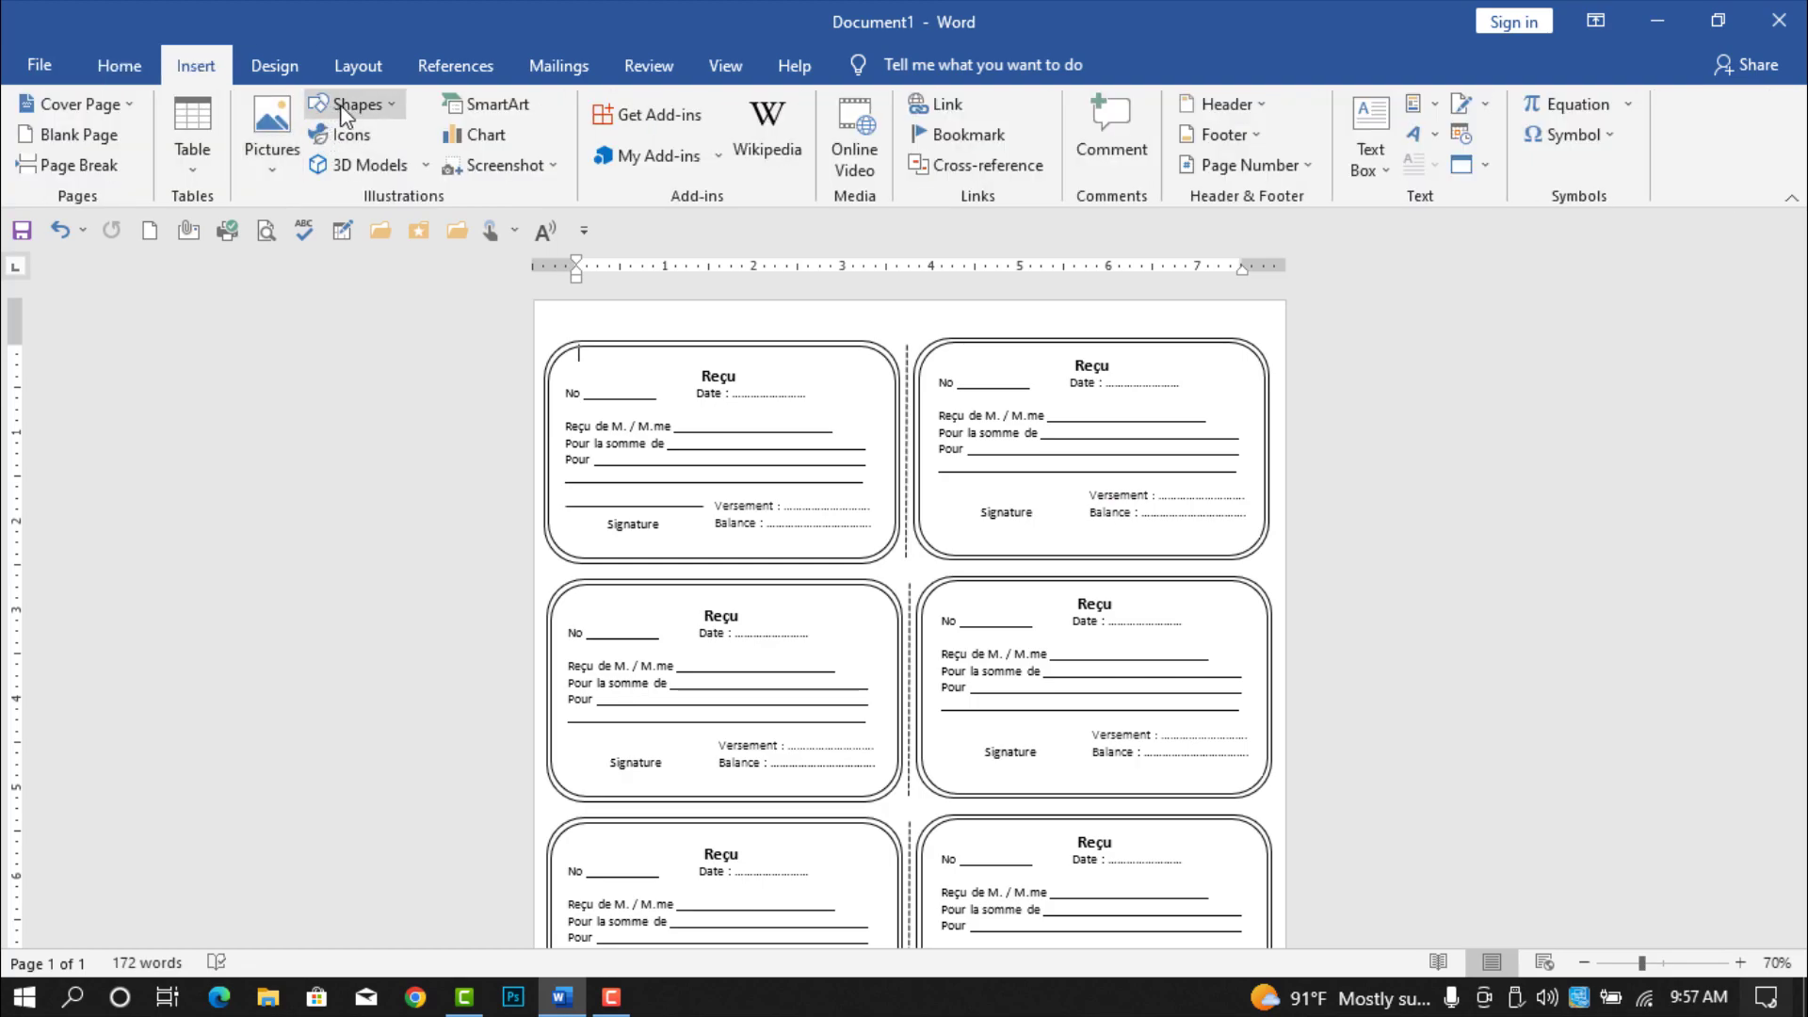
click(354, 103)
click(346, 164)
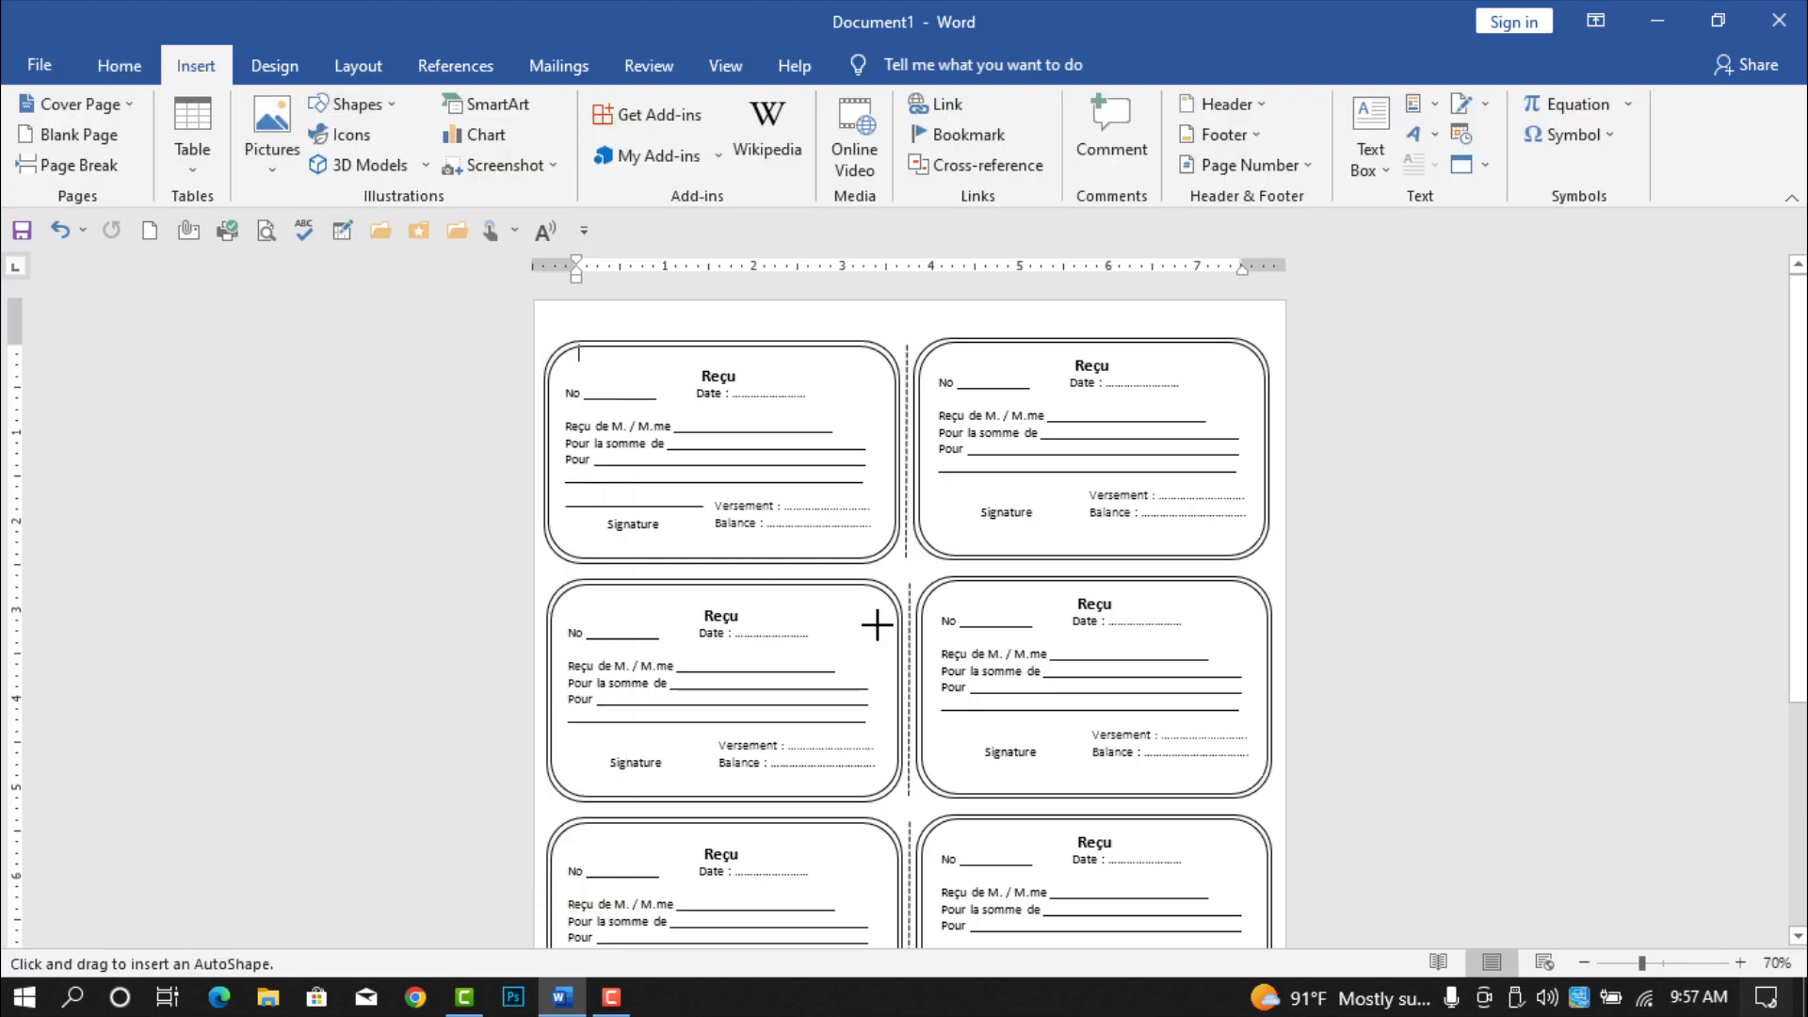
drag(583, 754, 706, 754)
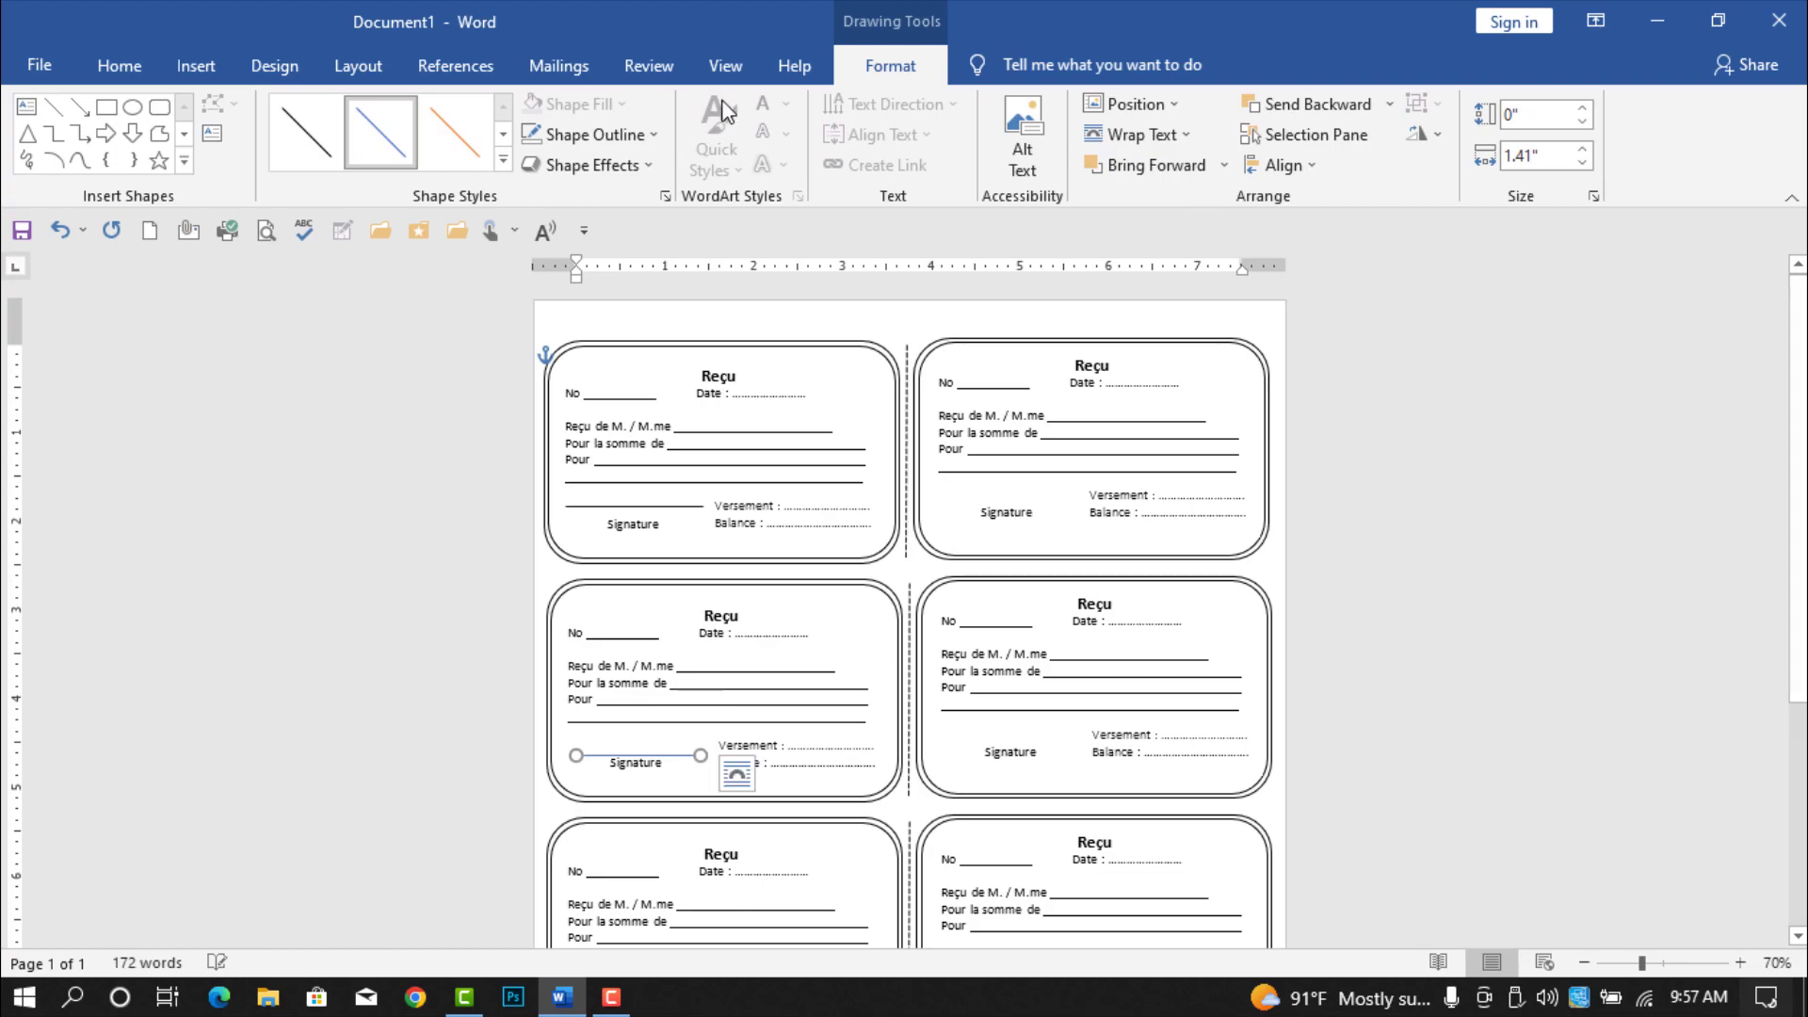
click(1580, 148)
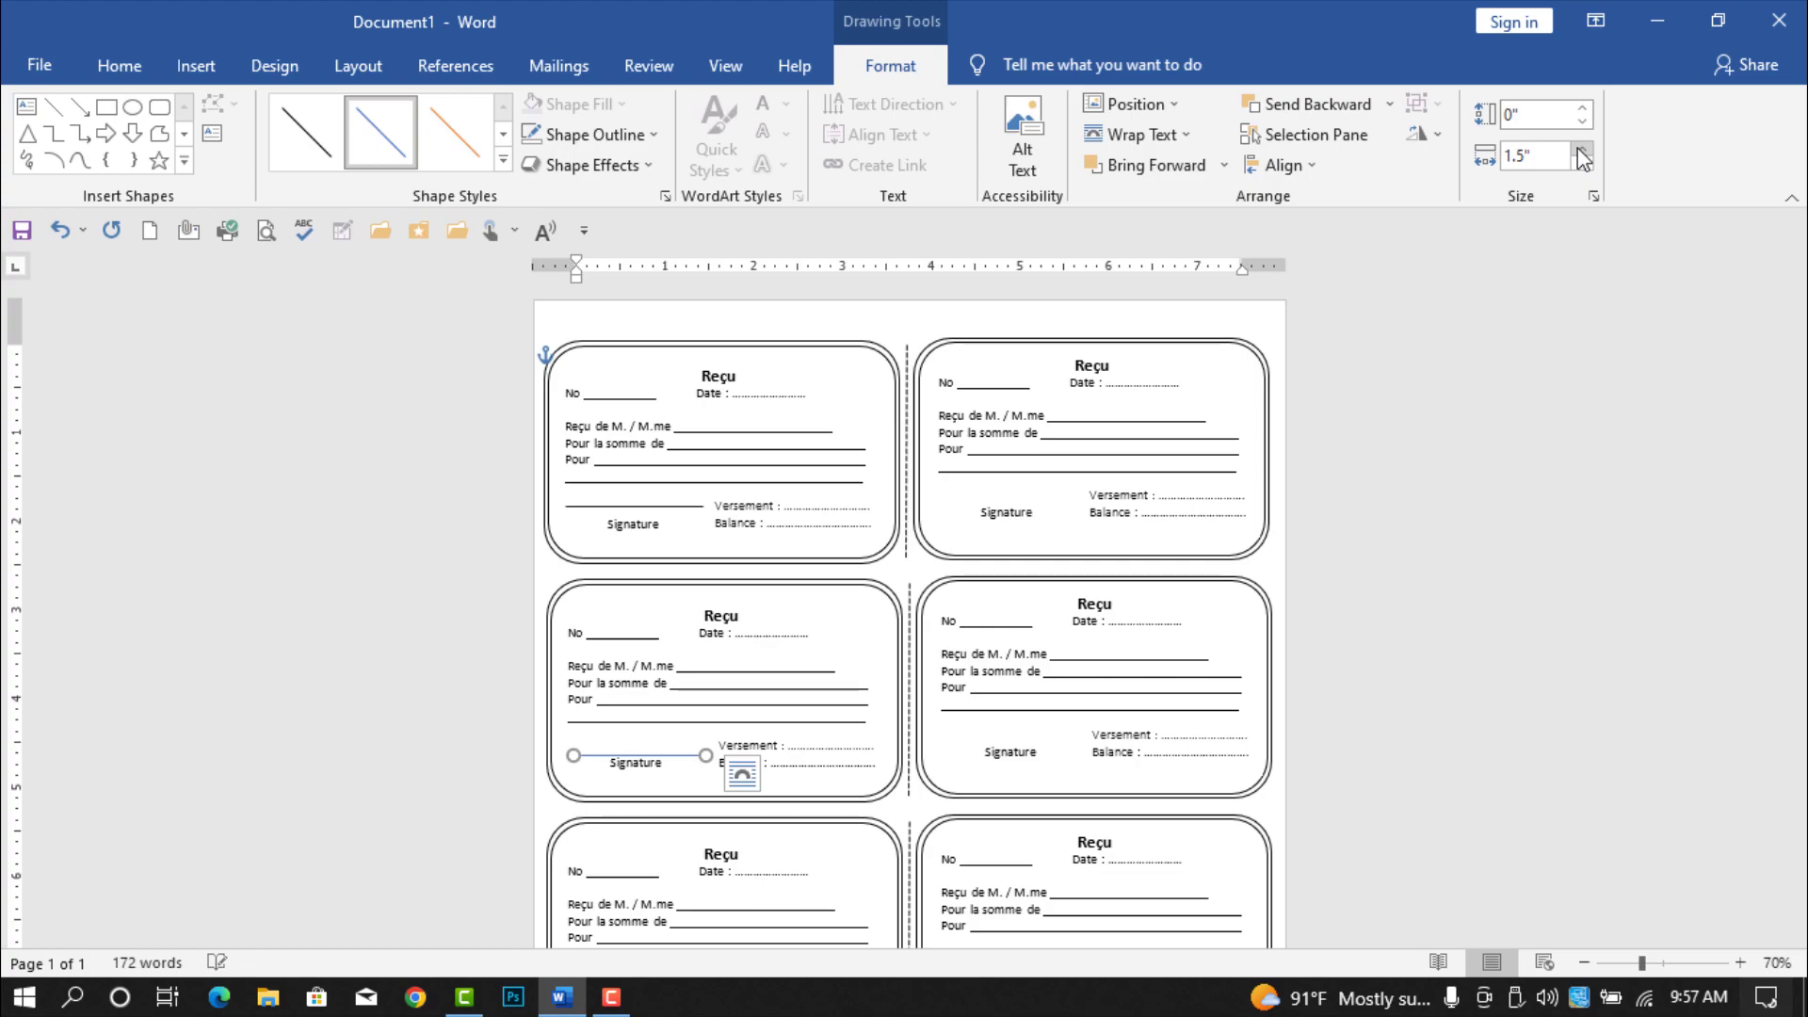
click(1579, 149)
Step: Raise the new signature line to sit just above the word "Signature" and apply the black line style
key(Up)
key(Up)
key(Up)
key(Up)
key(Up)
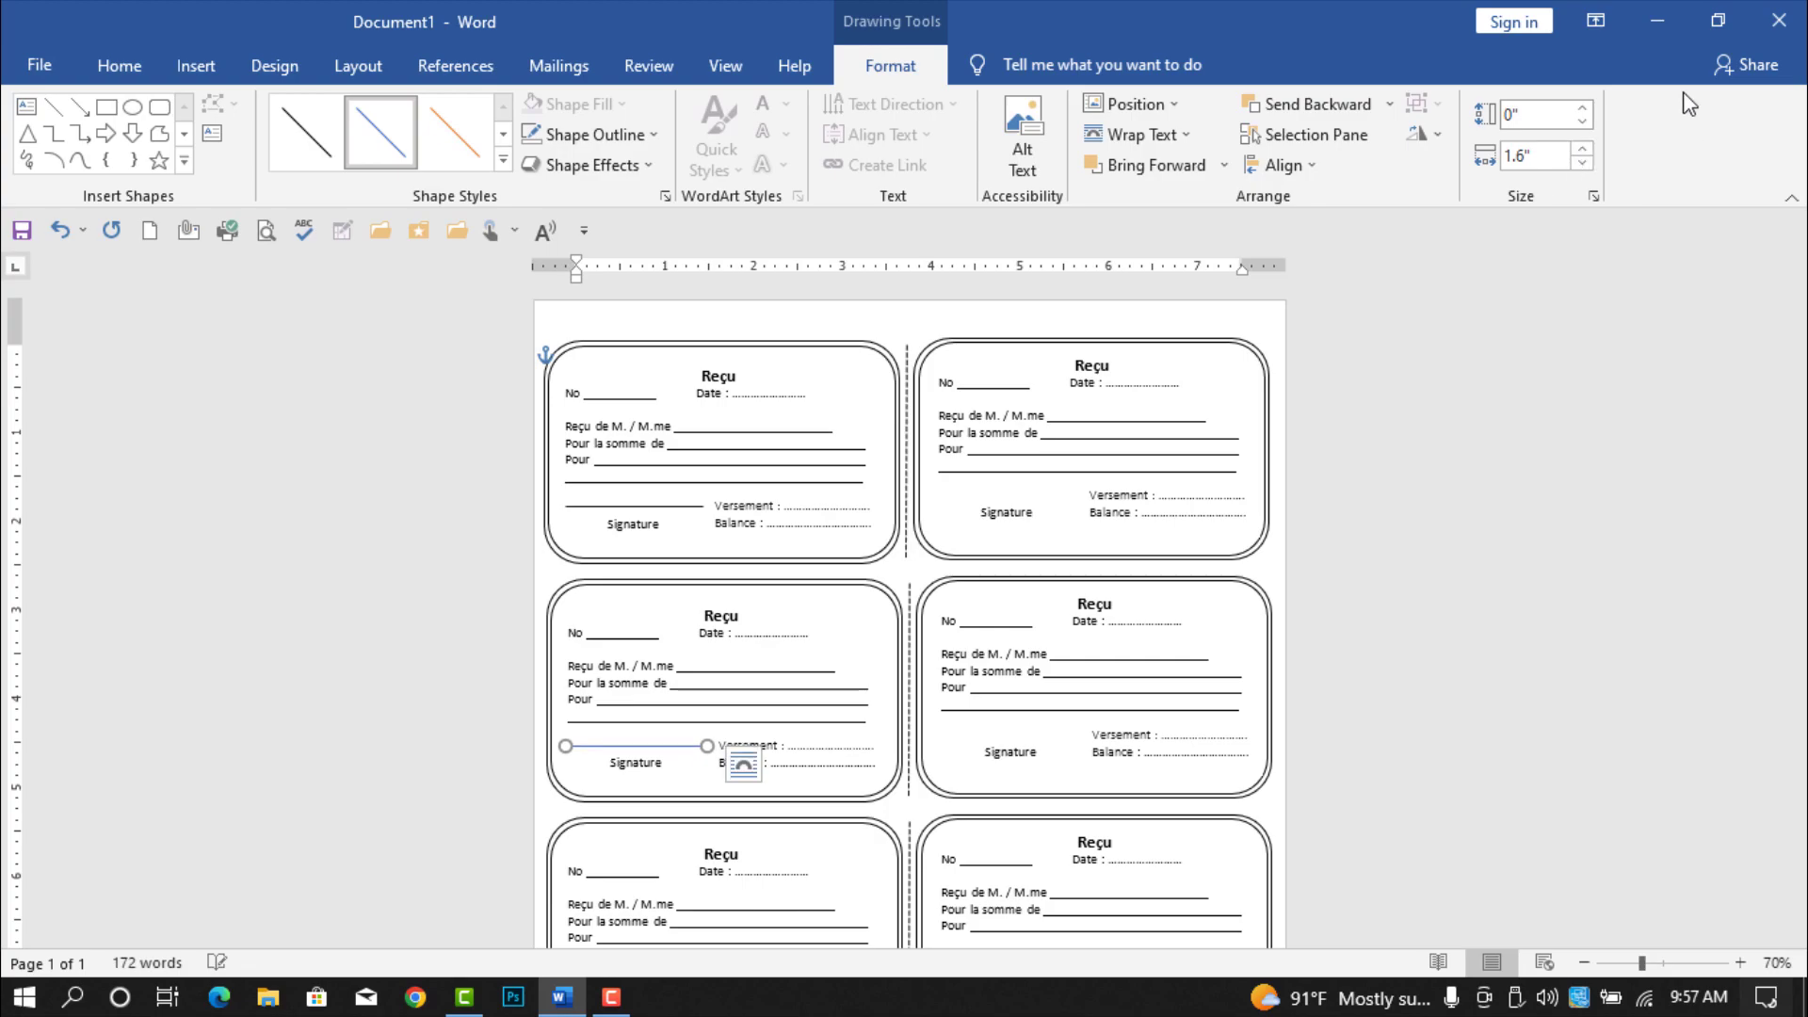
click(290, 149)
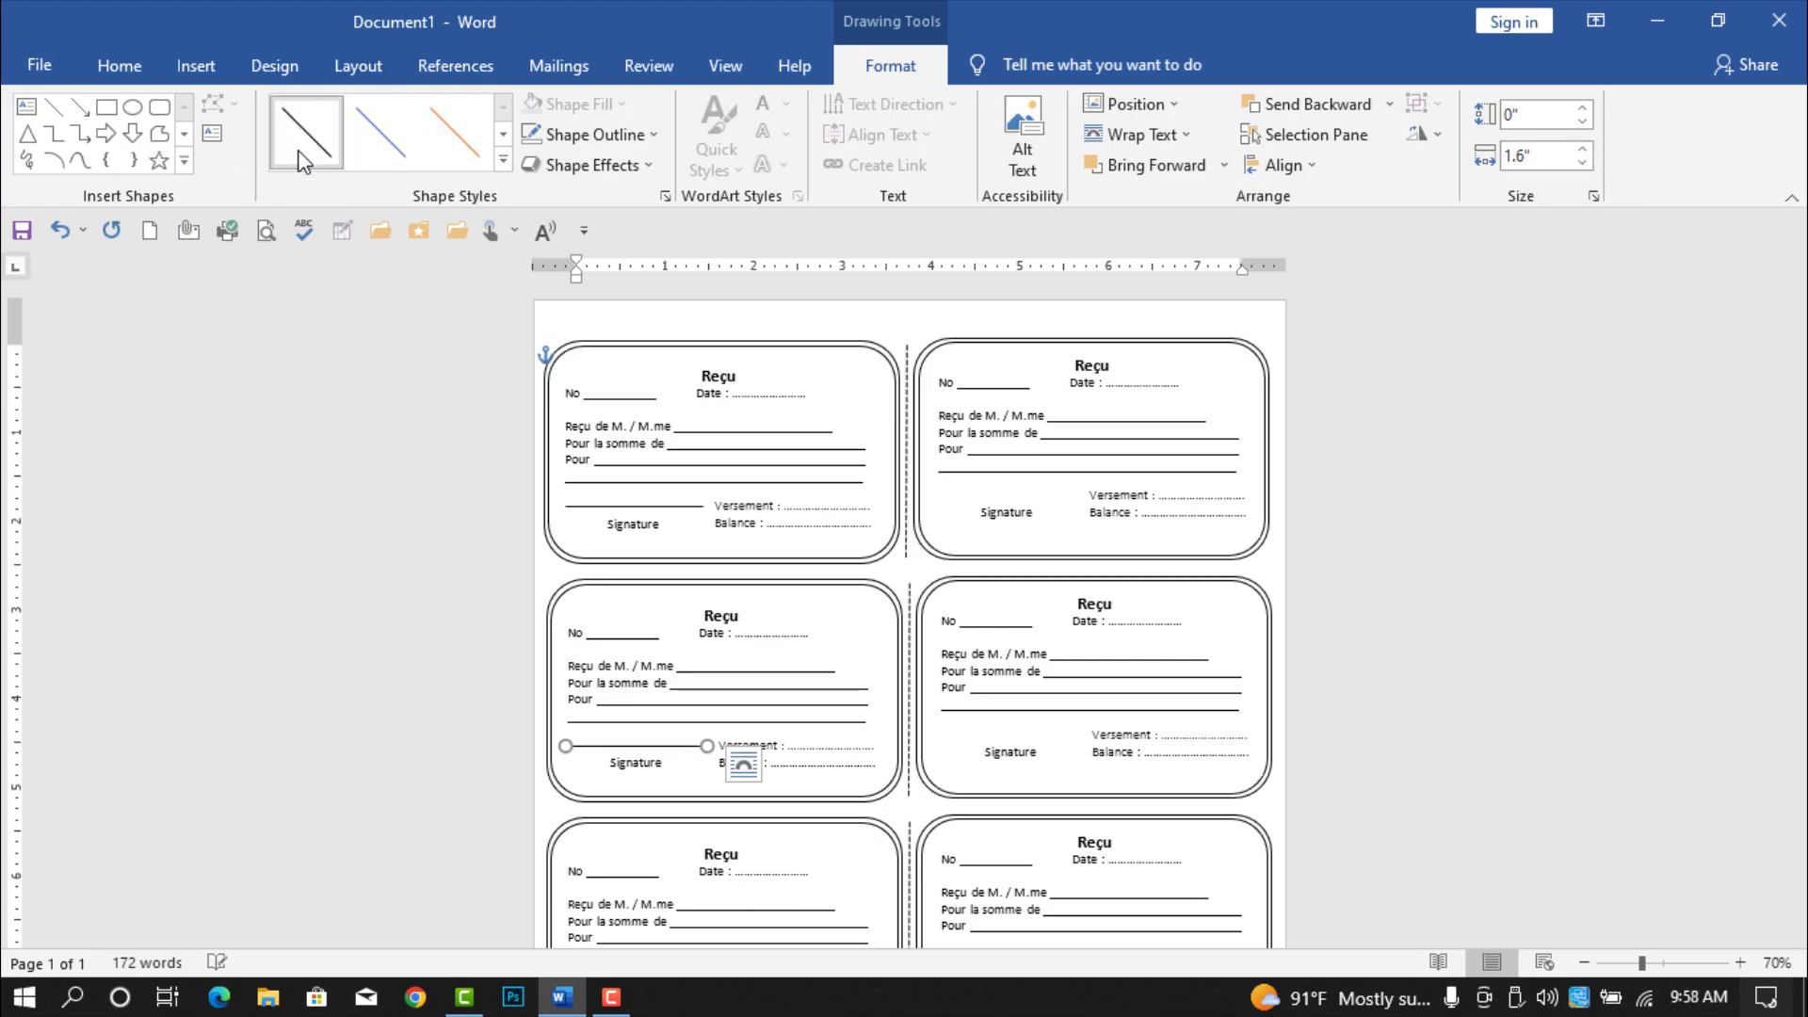
Step: Duplicate the black signature line and move the copy across to the "Signature" area of the second row's right receipt
click(119, 65)
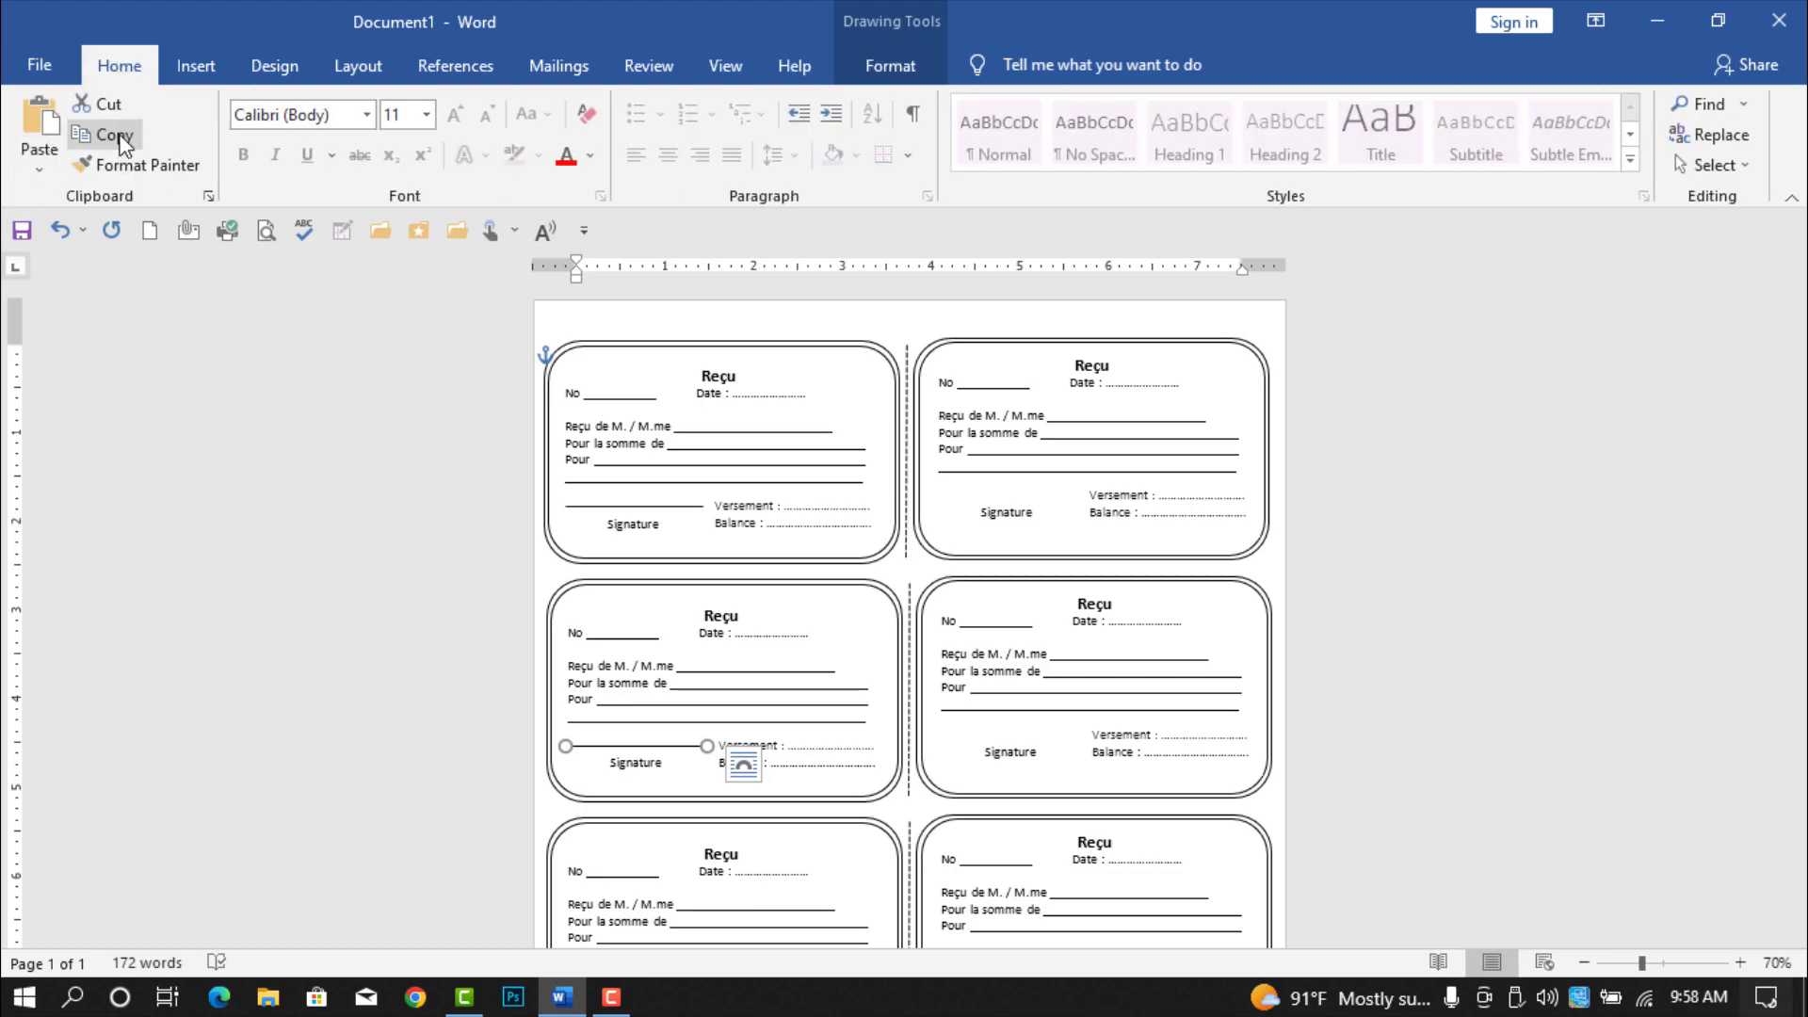
click(121, 141)
click(39, 118)
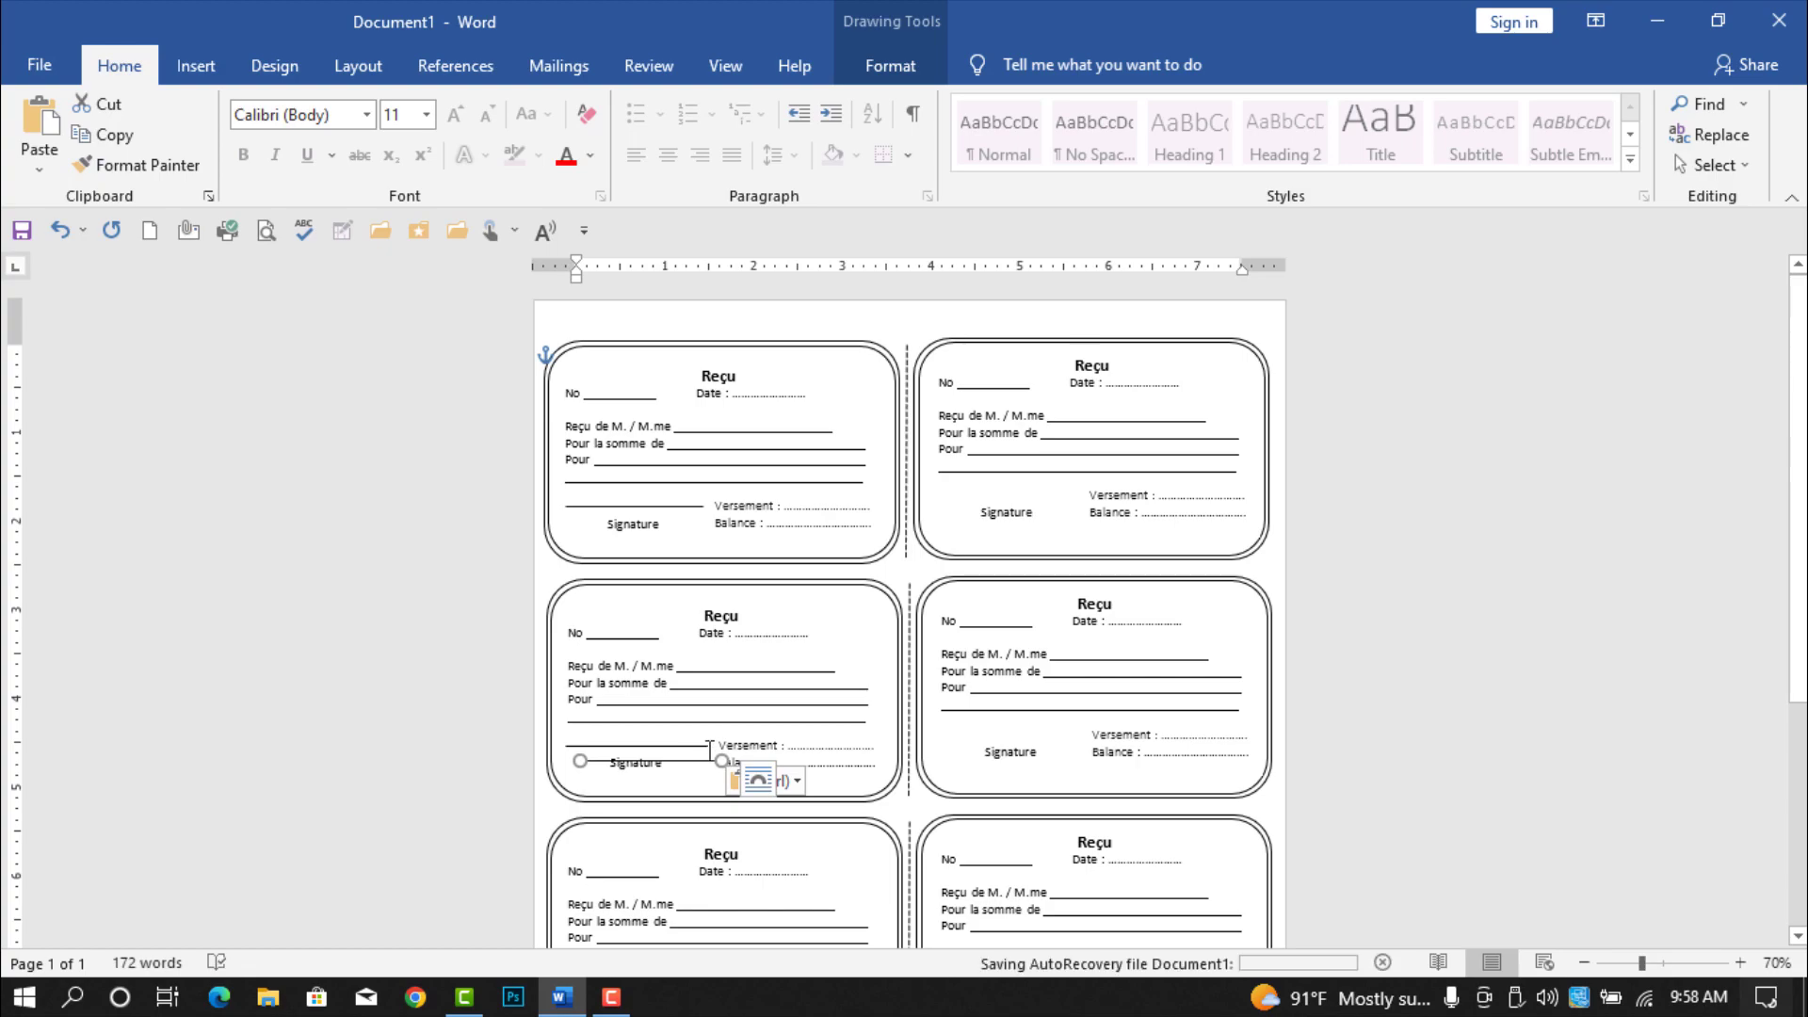
key(Right)
key(Right)
key(Right)
key(Right)
key(Right)
key(Right)
key(Right)
key(Right)
key(Right)
key(Right)
key(Right)
key(Right)
key(Right)
key(Right)
key(Right)
key(Right)
key(Right)
key(Right)
key(Right)
key(Right)
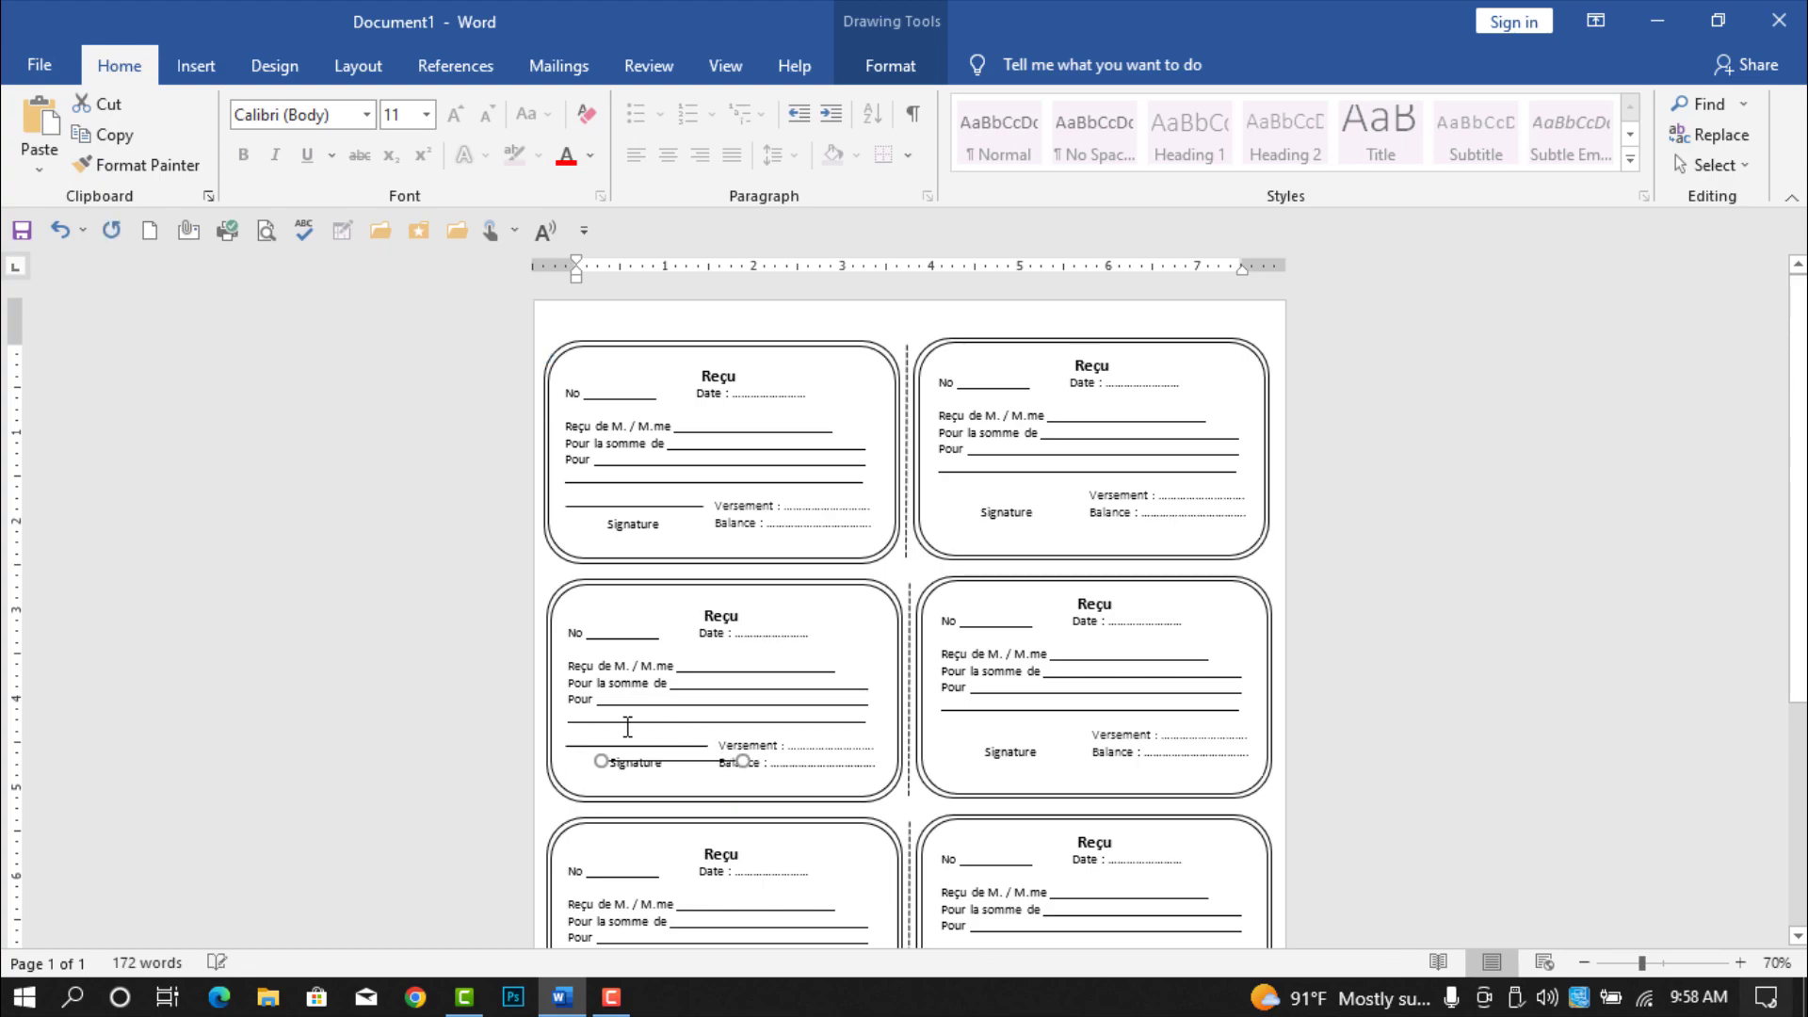
key(Right)
key(Right)
key(Right)
key(Right)
key(Right)
key(Right)
key(Right)
key(Right)
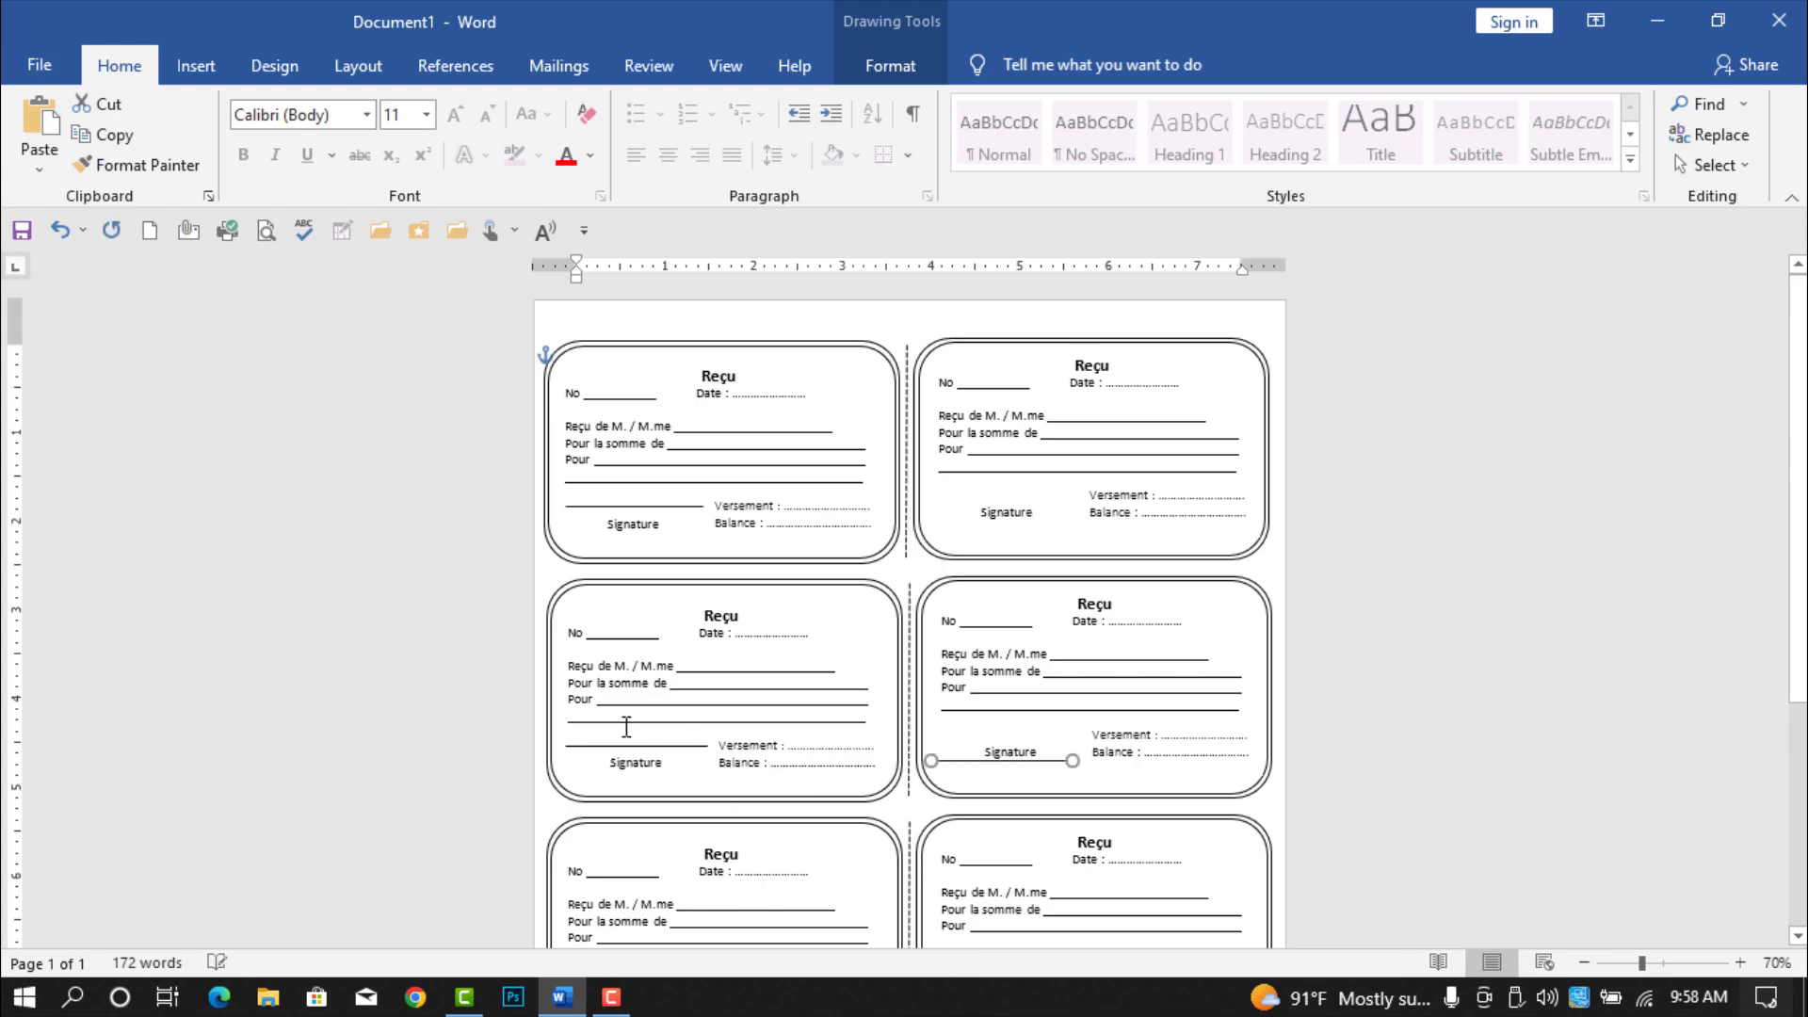
Step: Raise the copied line just above "Signature", level with the "Versement" line, in the second row's right receipt
key(Up)
key(Up)
key(Up)
key(Up)
key(Up)
key(Up)
key(Up)
key(Up)
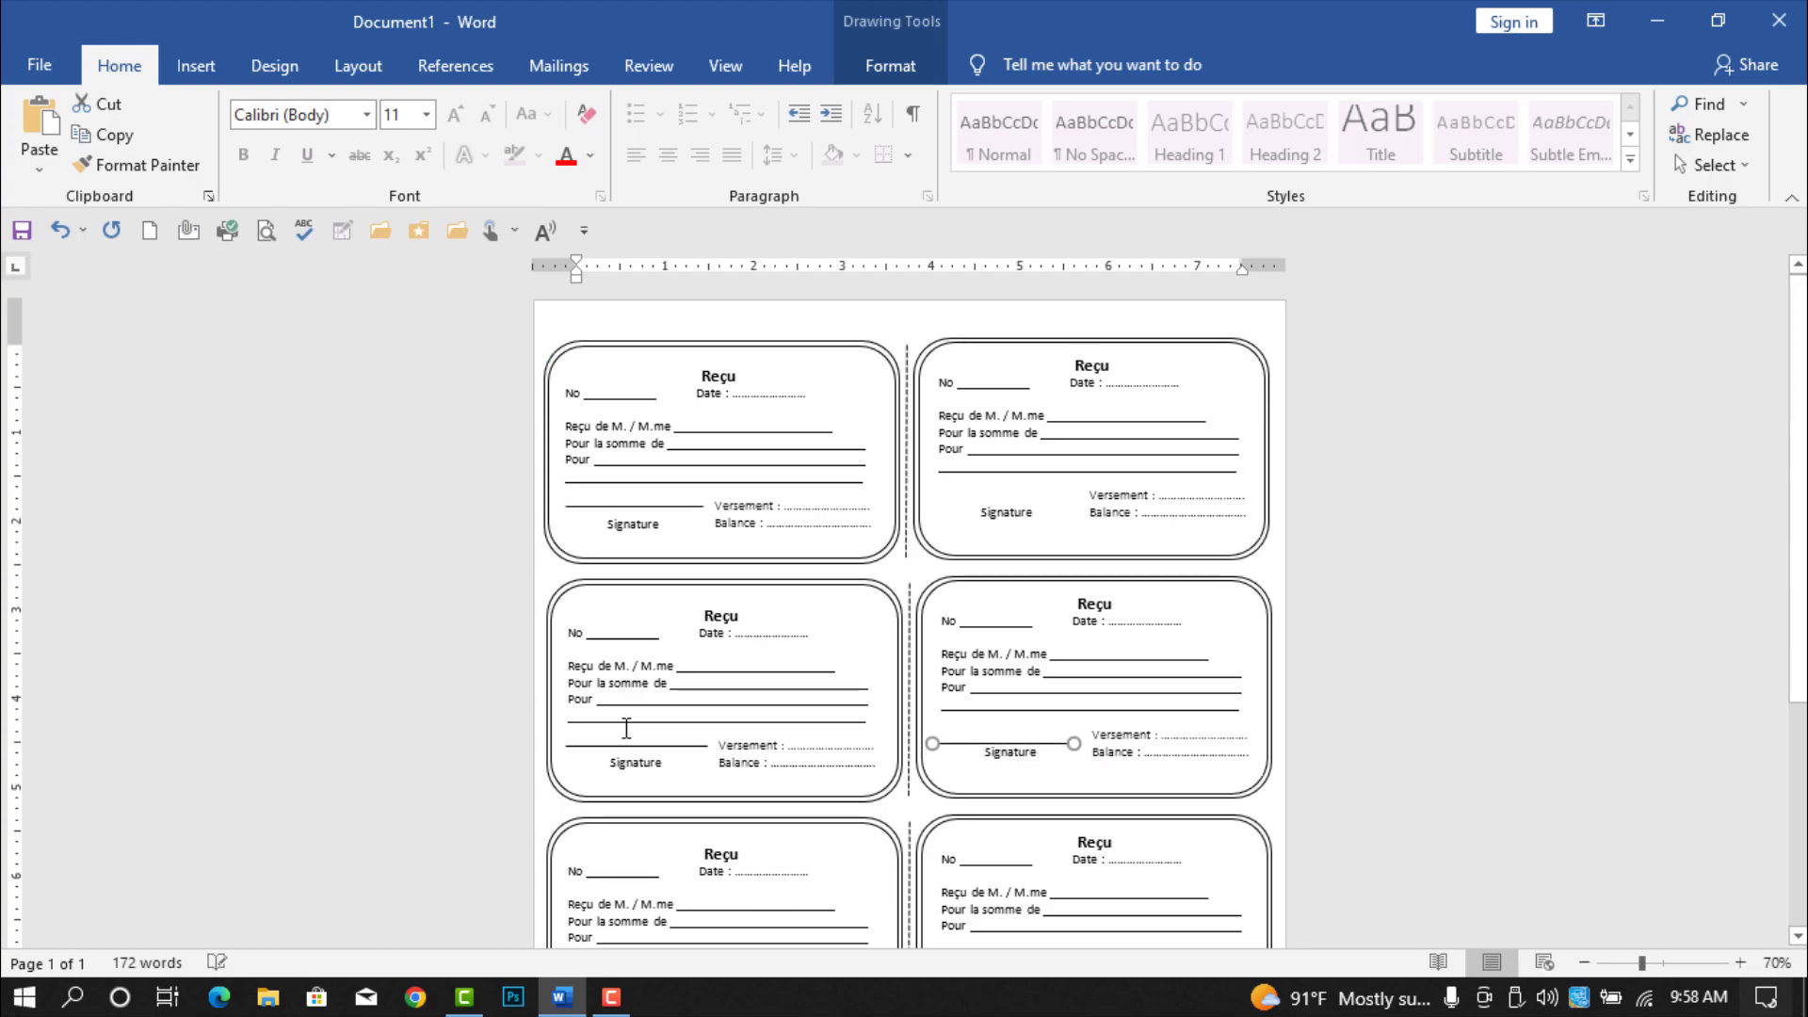
key(Up)
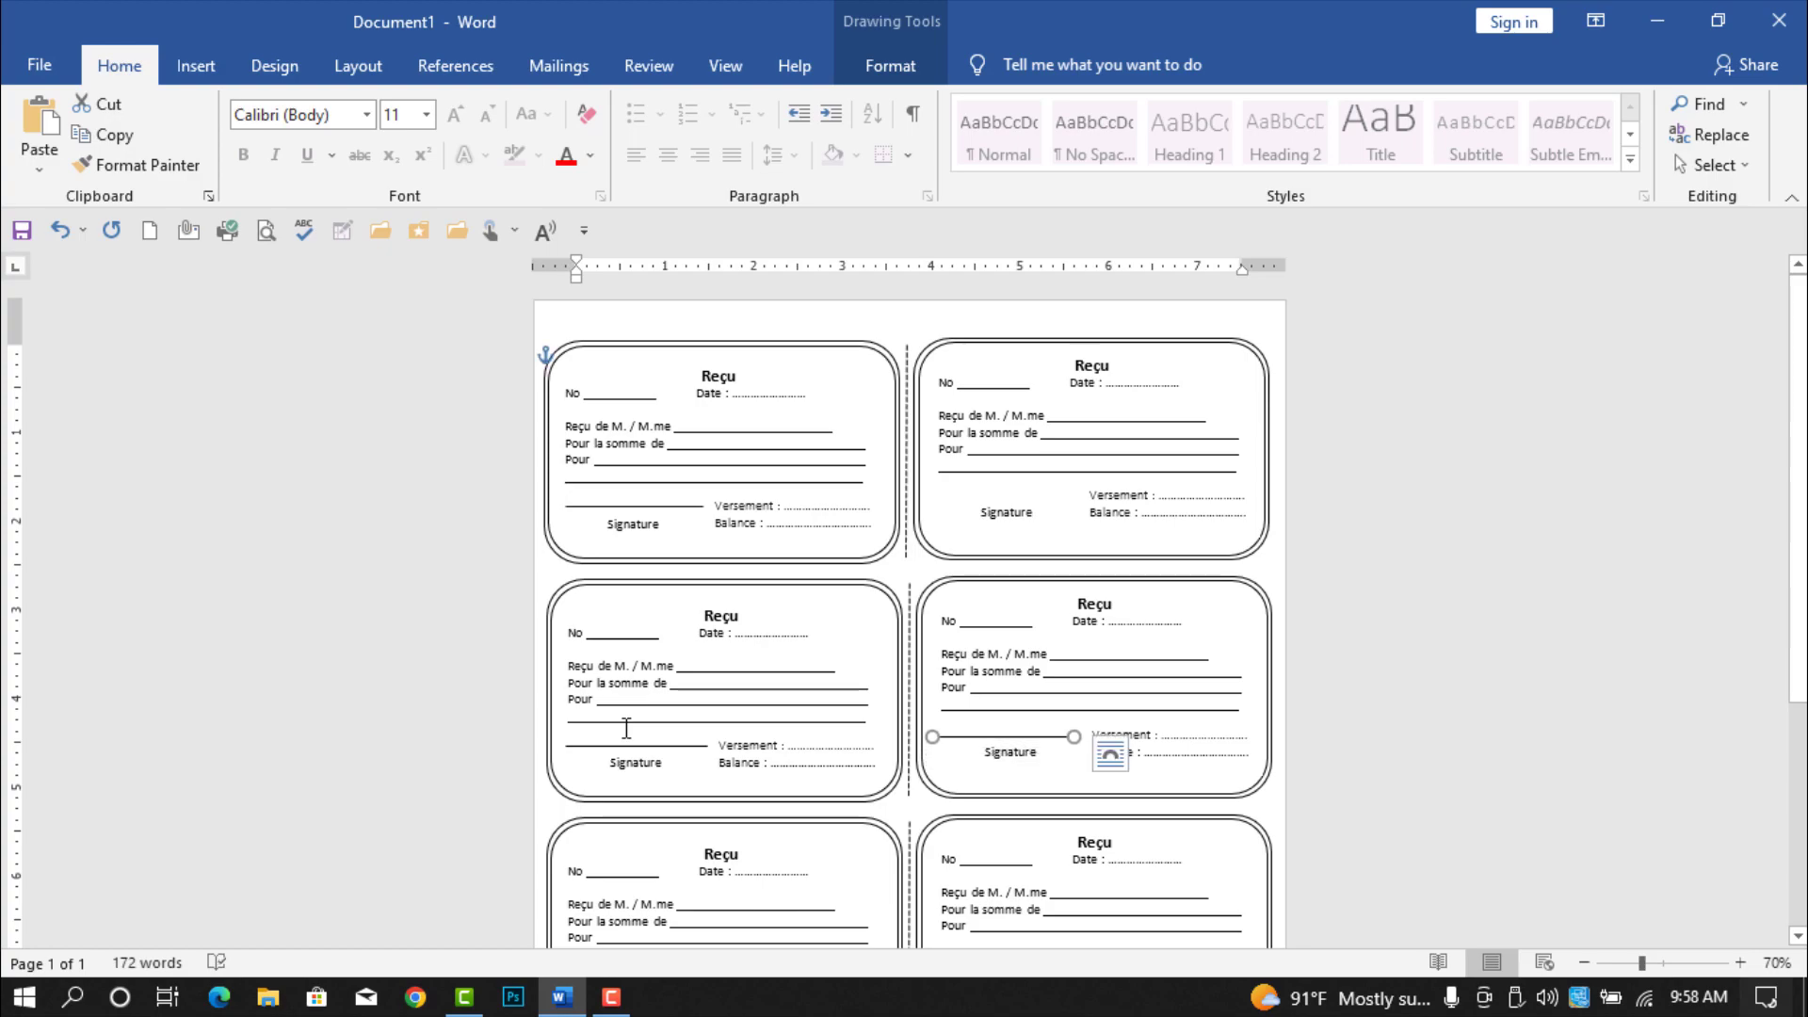
Step: Nudge the signature line in the second row's right receipt slightly right and up, level with the "Versement" line
key(Right)
key(Up)
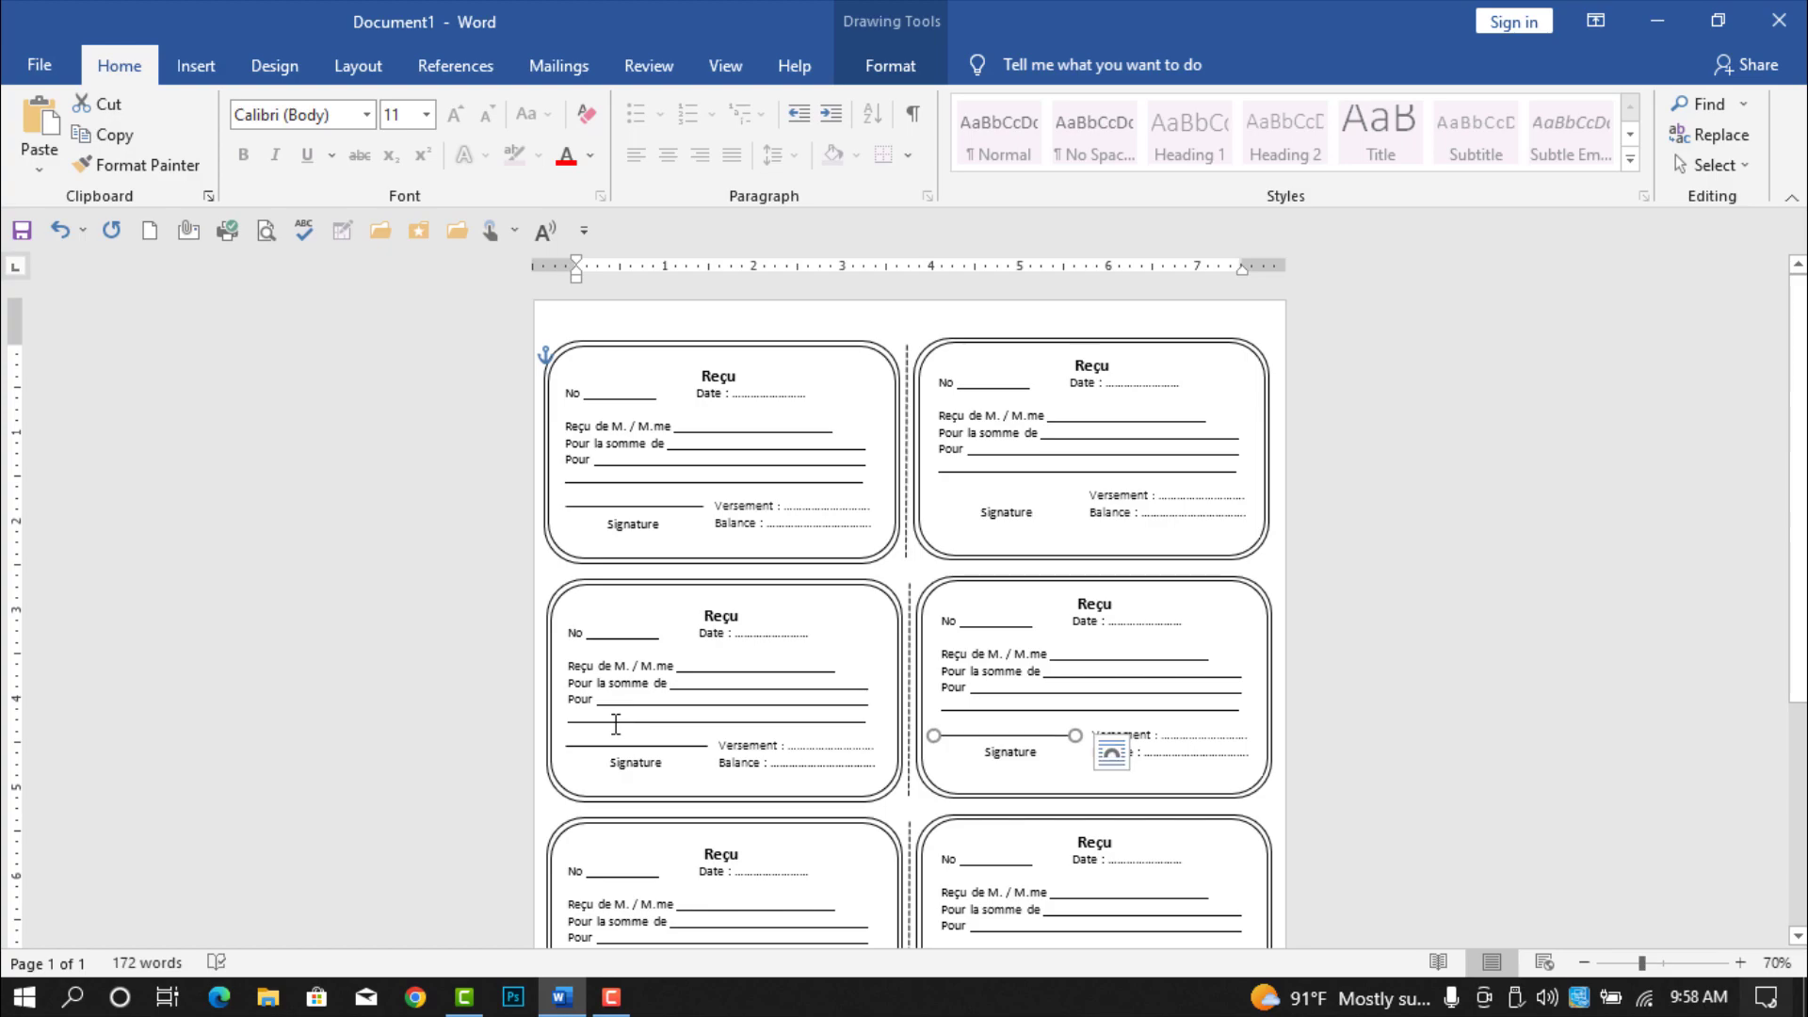
click(1112, 752)
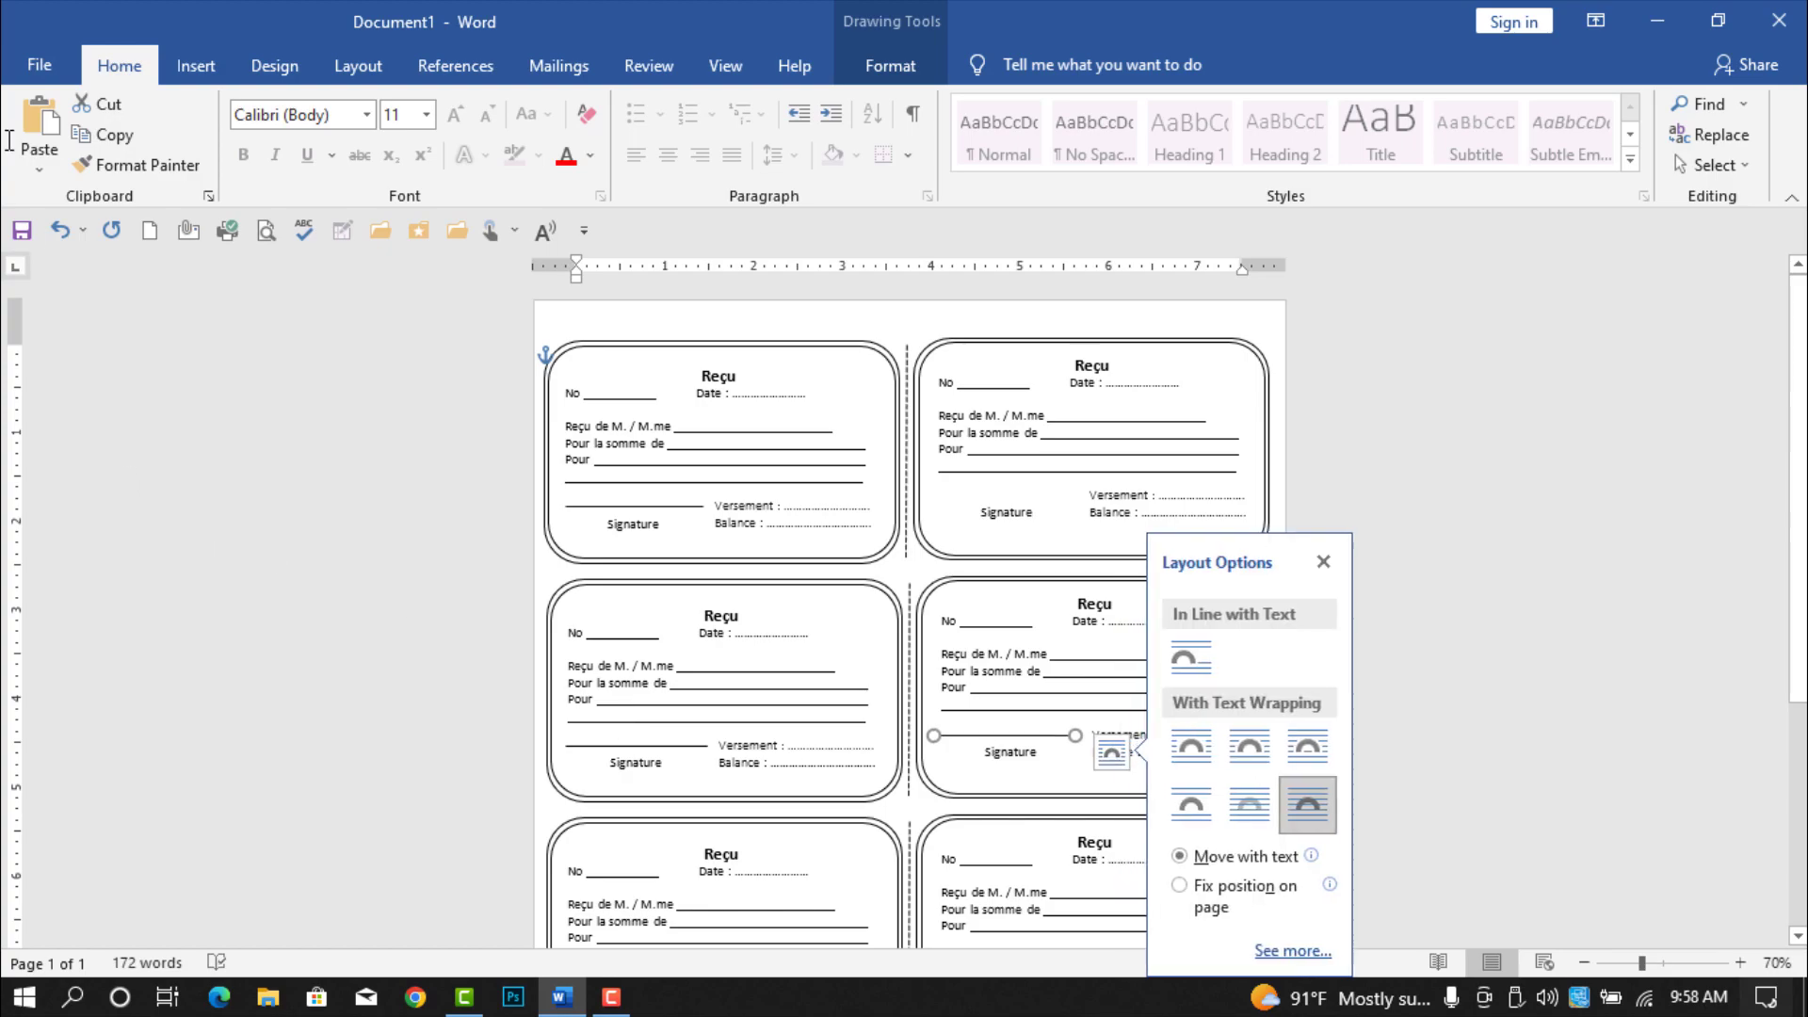
click(1324, 564)
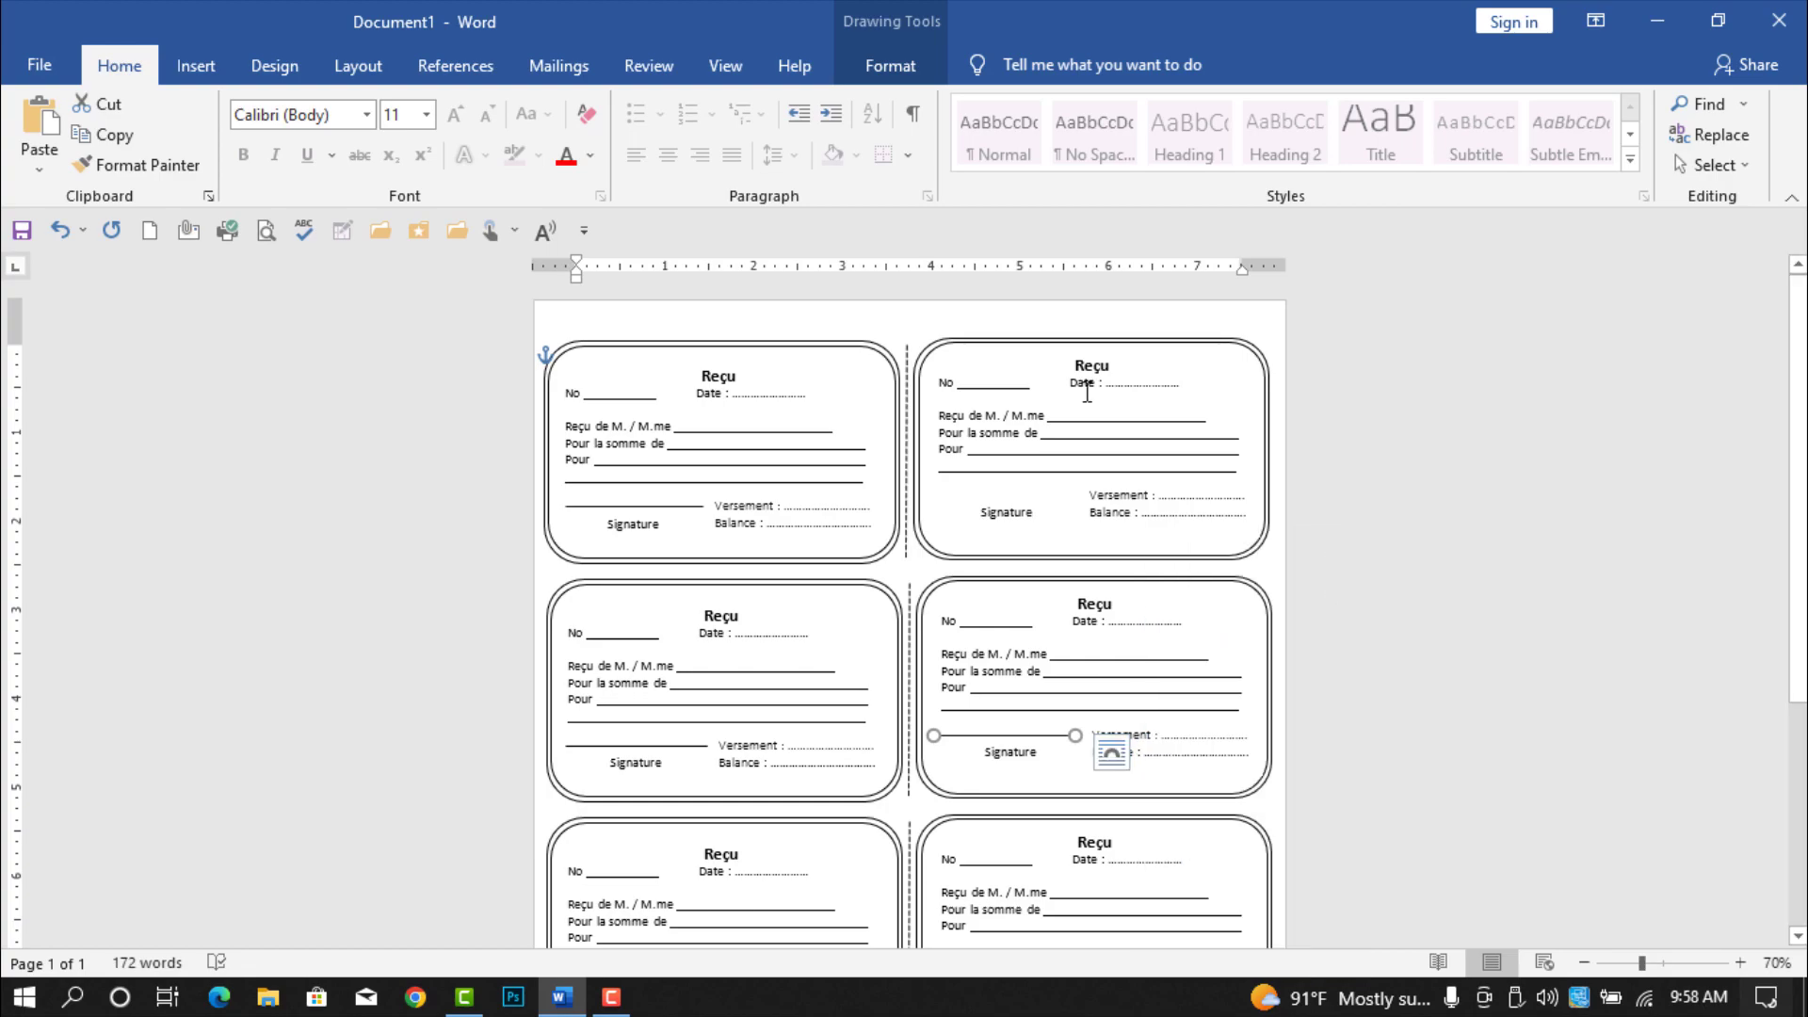
Step: Duplicate the second row's right signature line and move the copy up to the "Signature" area of the first row's right receipt
click(118, 151)
click(39, 123)
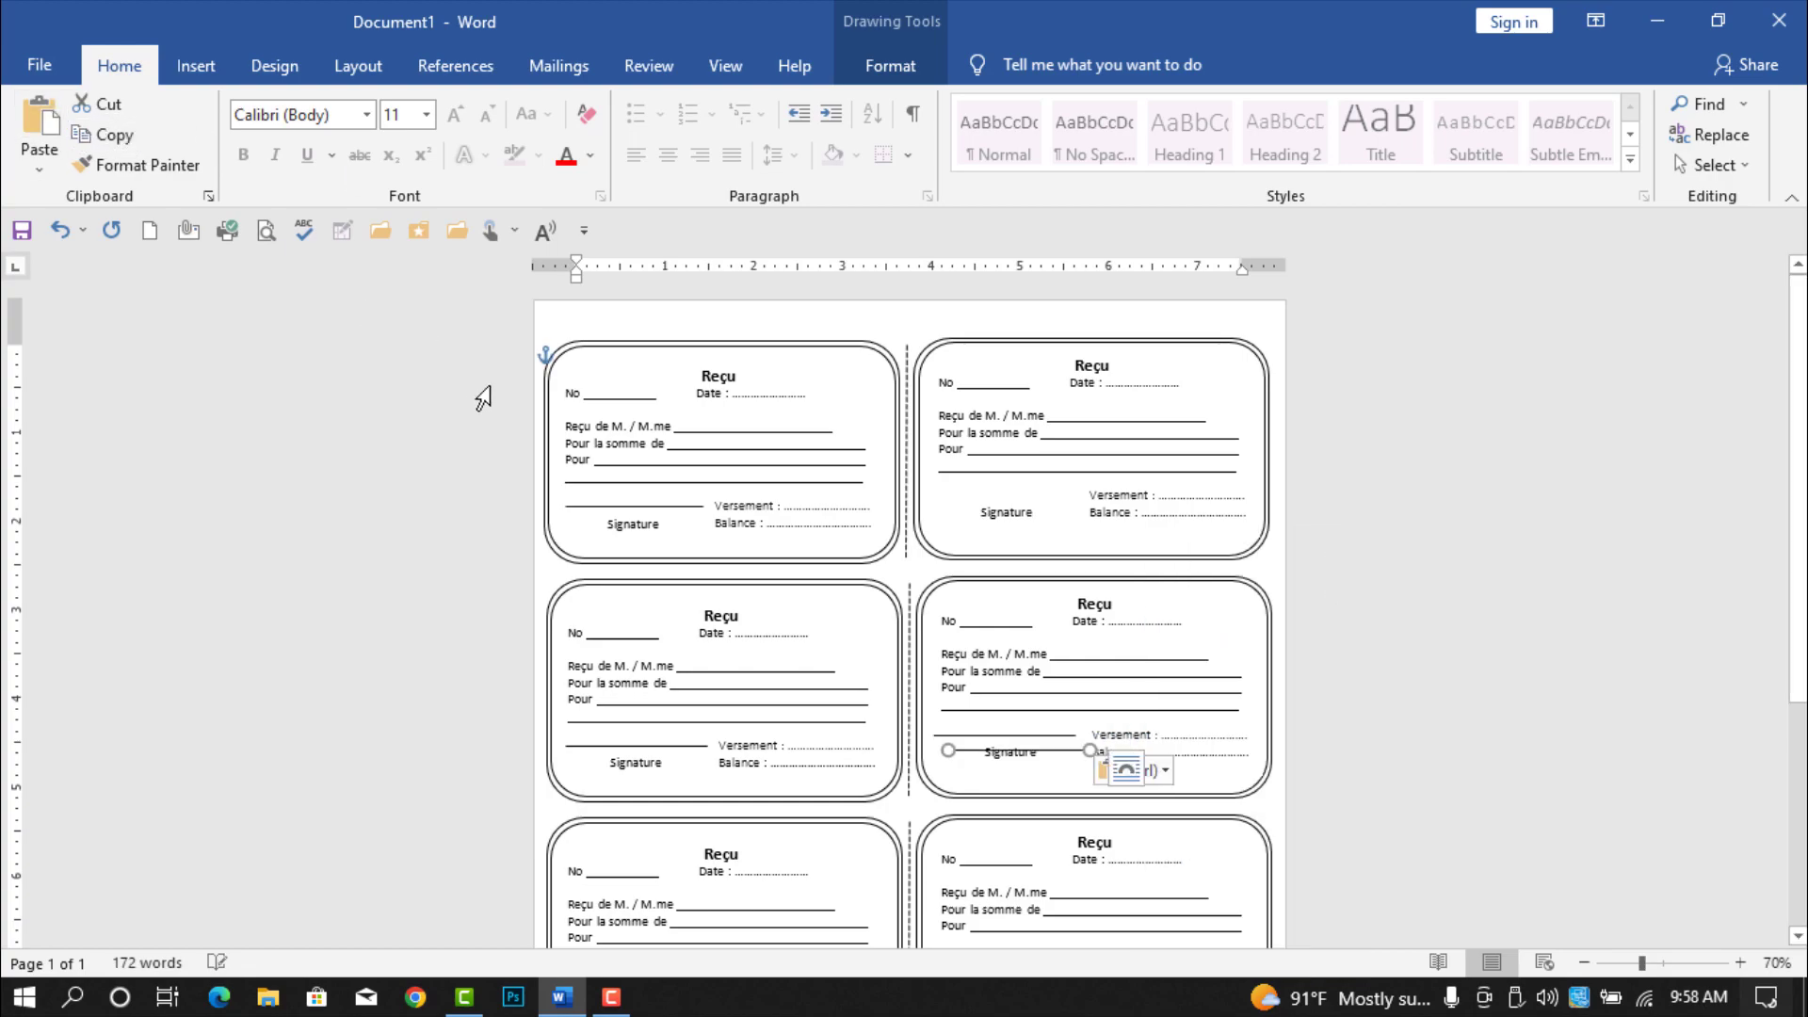
key(Up)
key(Up)
key(Up)
key(Up)
key(Up)
key(Up)
key(Up)
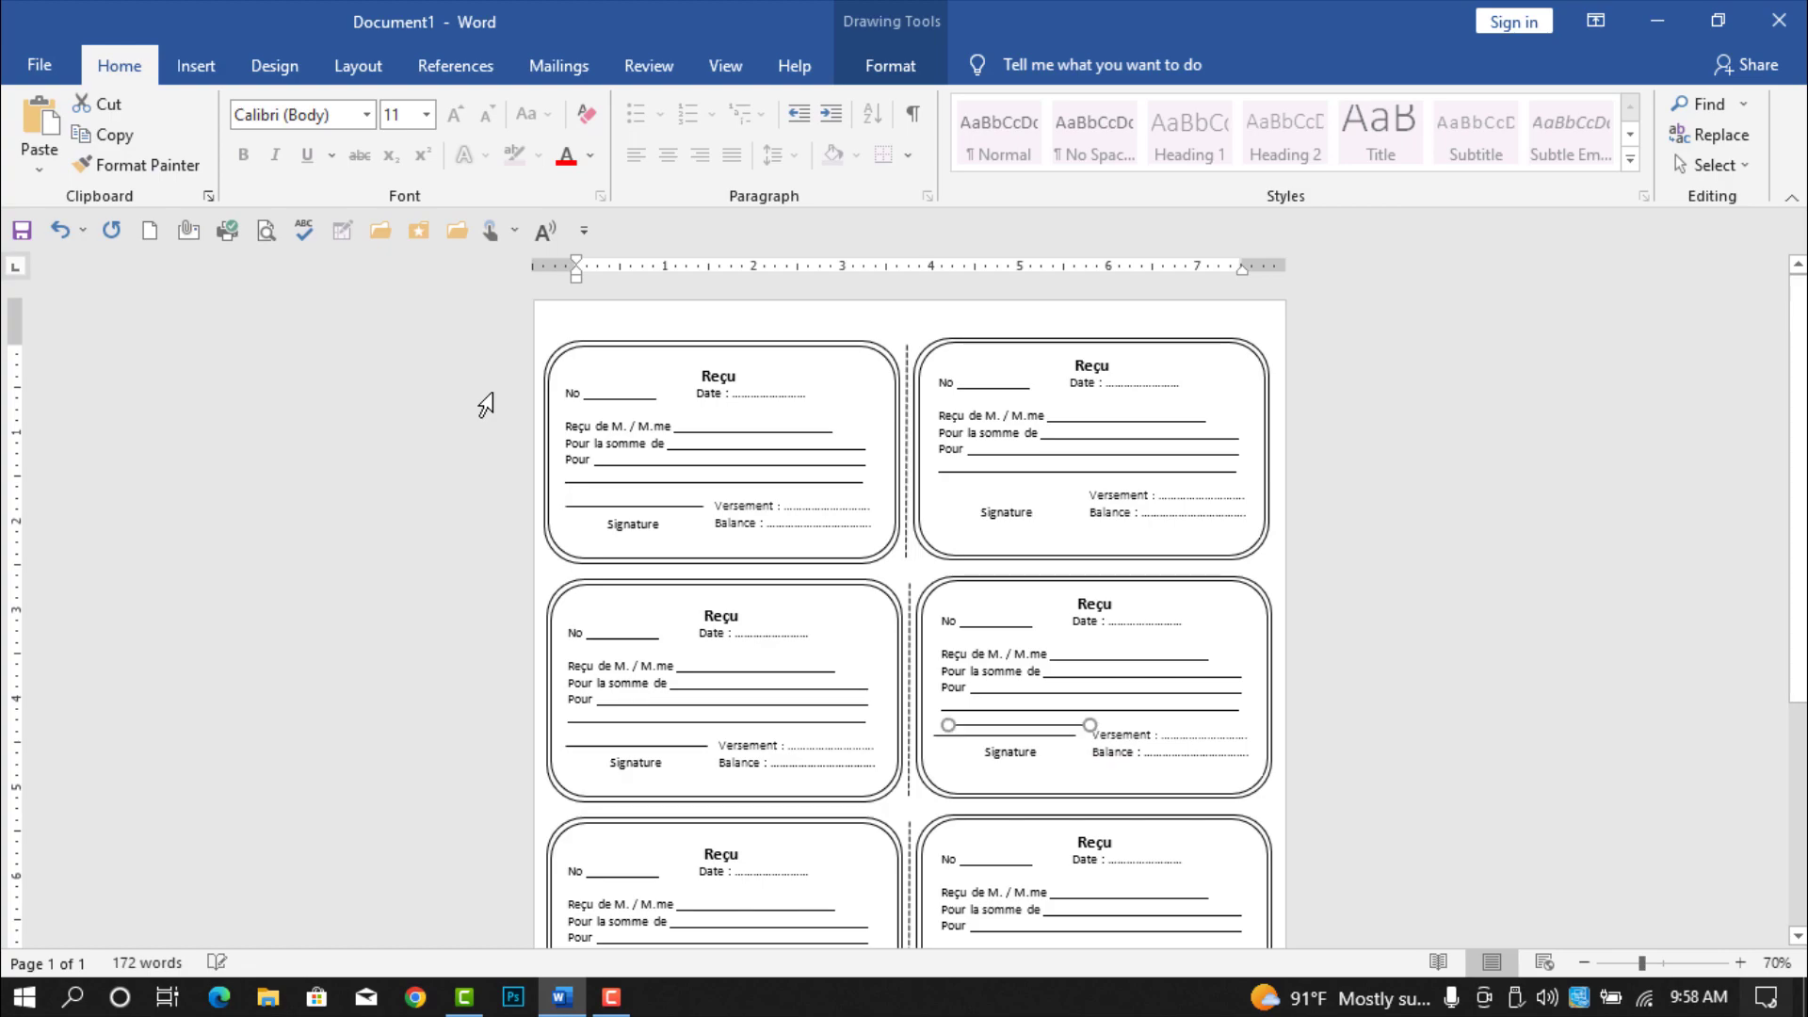
key(Up)
key(Up)
key(Up)
key(Up)
key(Up)
key(Up)
key(Up)
key(Up)
key(Up)
key(Up)
key(Up)
key(Up)
key(Up)
key(Up)
key(Up)
key(Up)
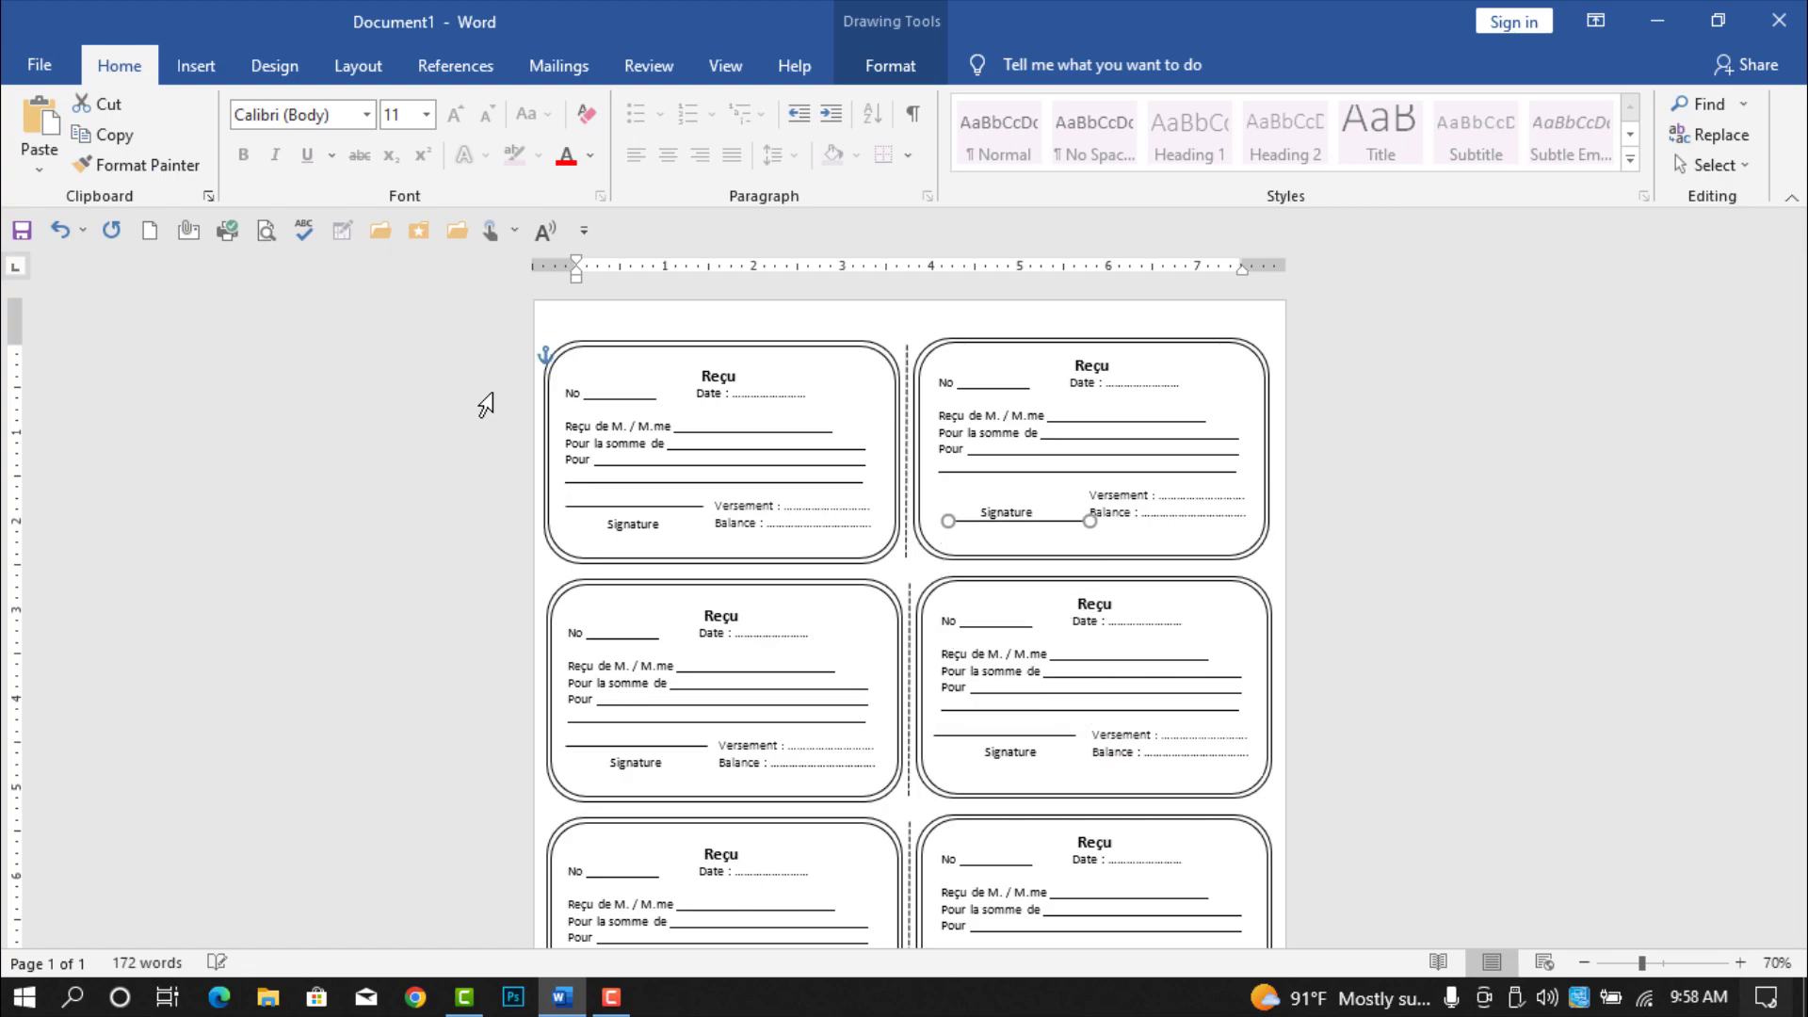
Step: Place the copied line just above "Signature" in the first row's right receipt, level with "Versement" and clear of that text
key(Up)
key(Up)
key(Up)
key(Up)
key(Up)
key(Up)
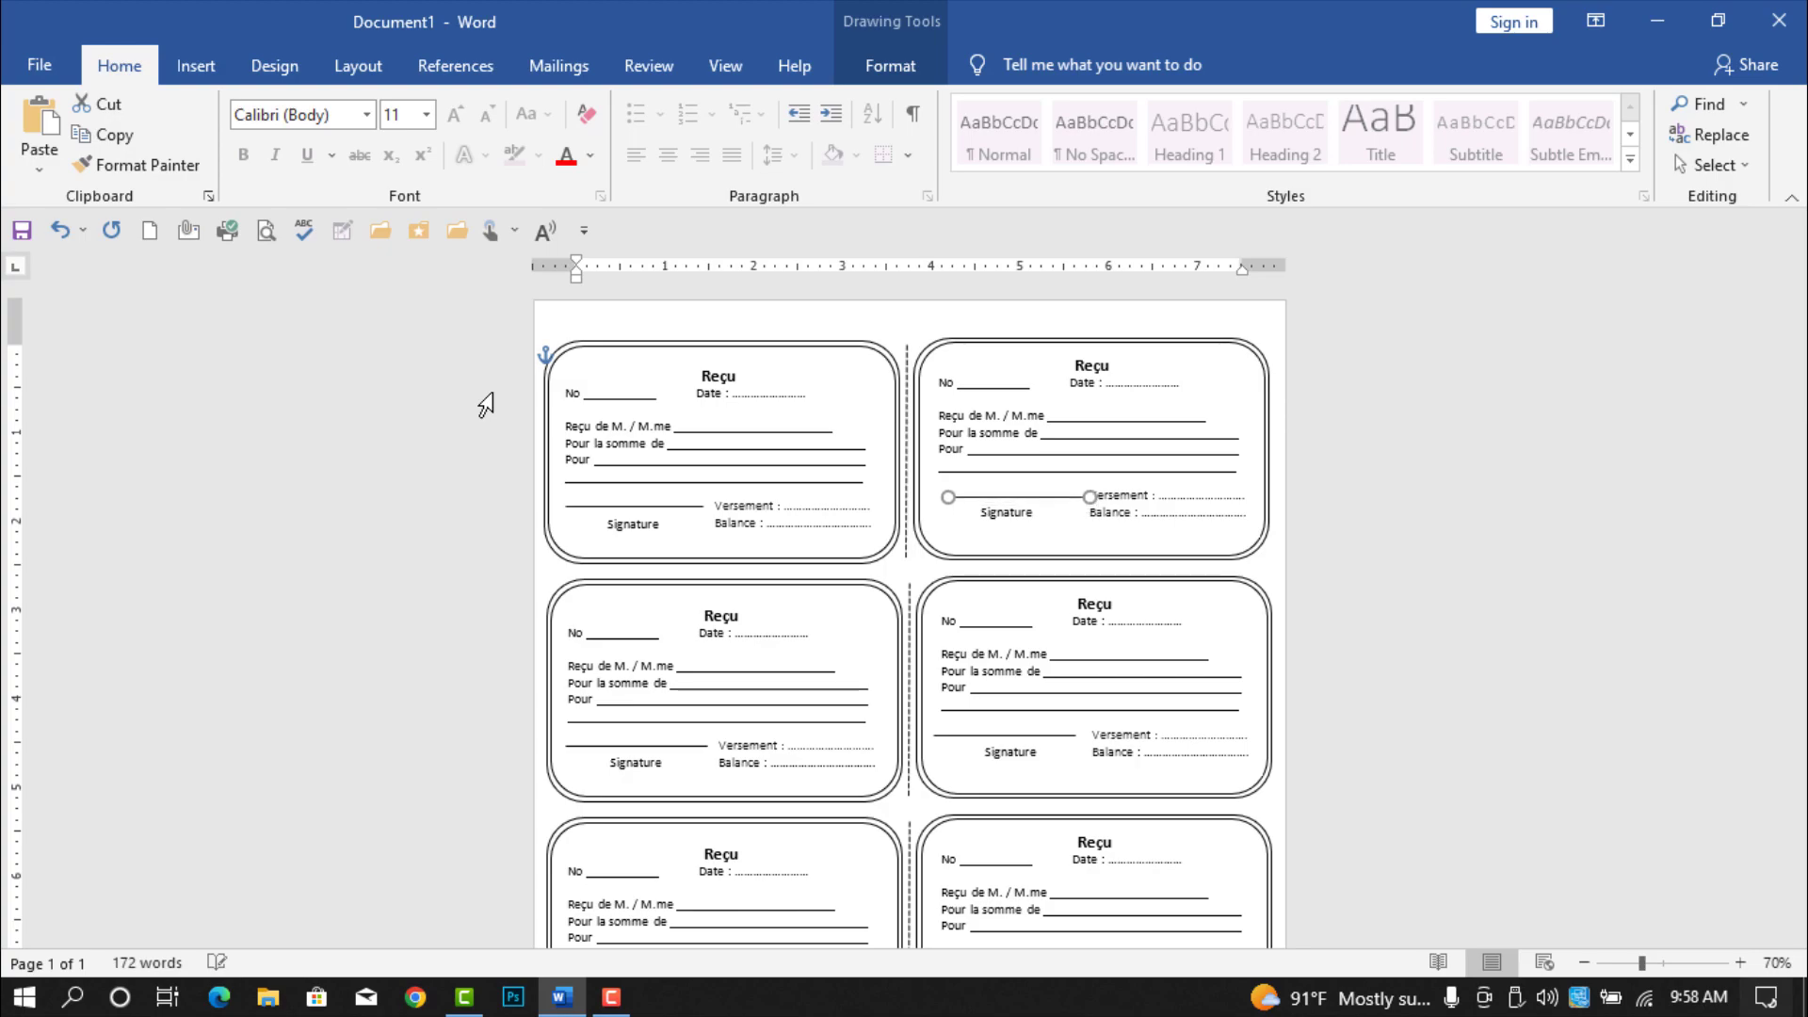
key(Left)
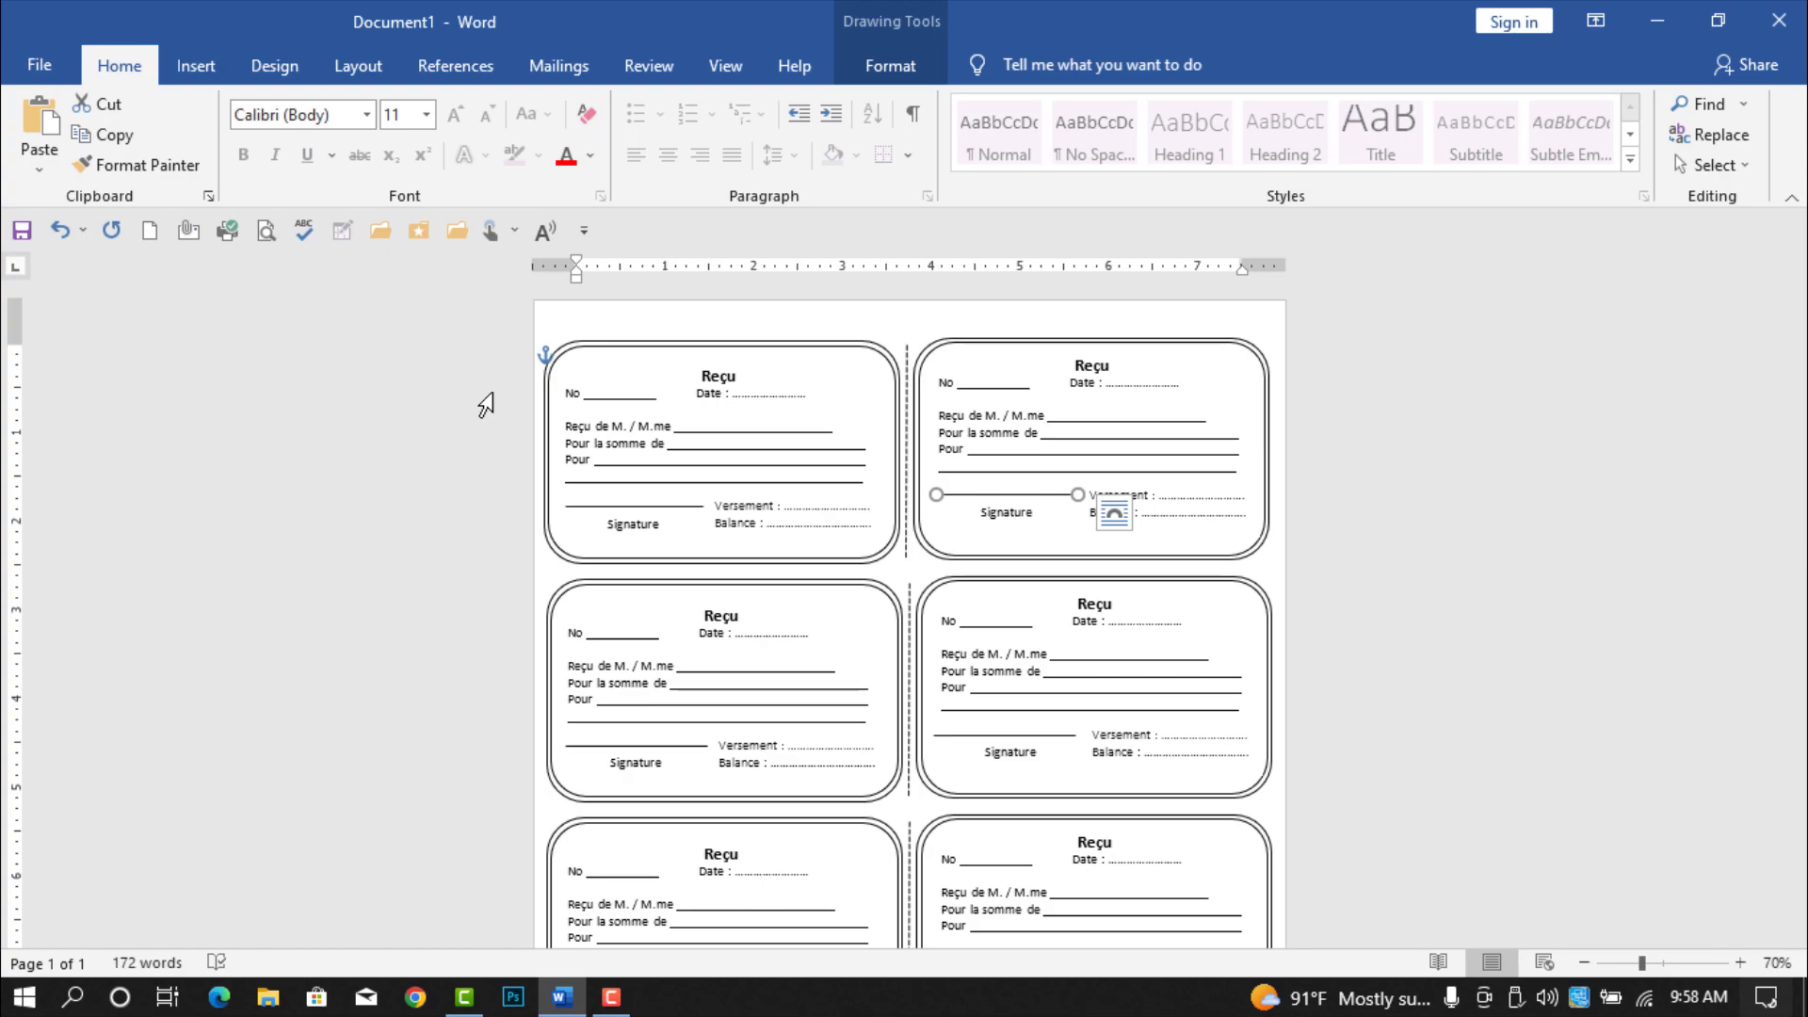
key(Left)
key(Left)
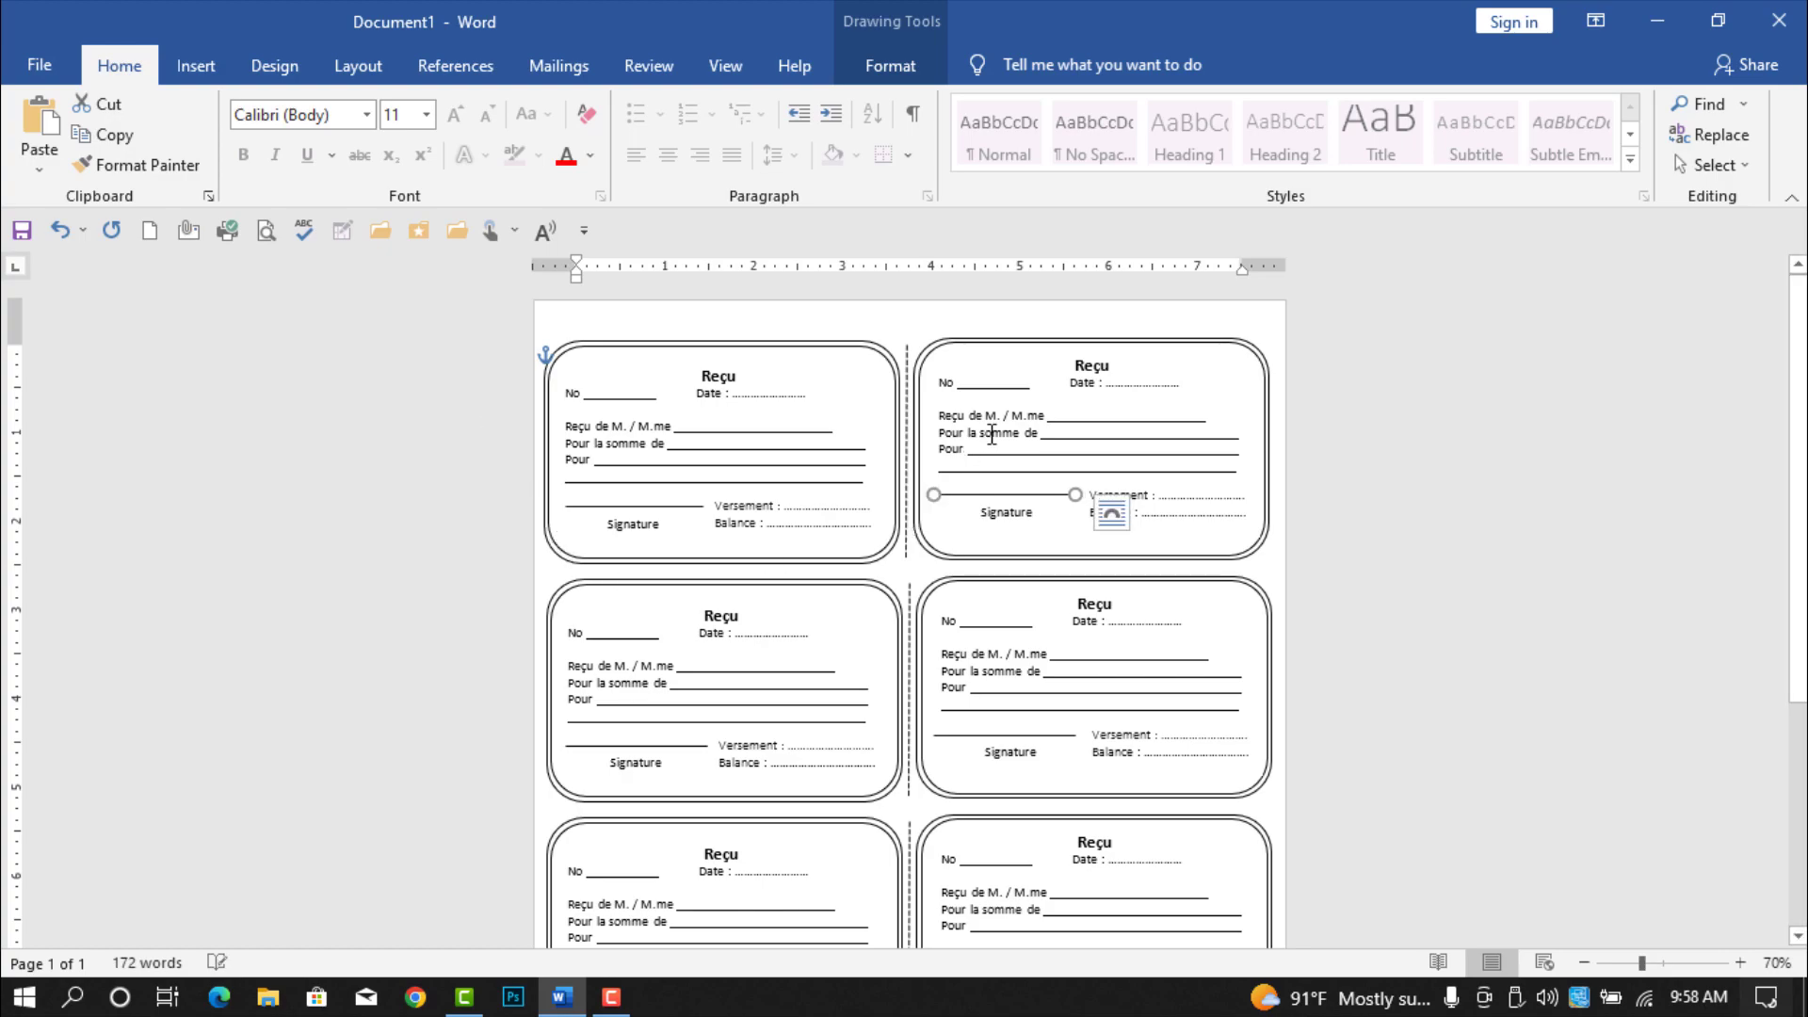
Step: Duplicate the first row's right signature line and place the copy just above "Signature" in the third row's left receipt
scroll(989, 436, down, 2)
scroll(989, 434, down, 2)
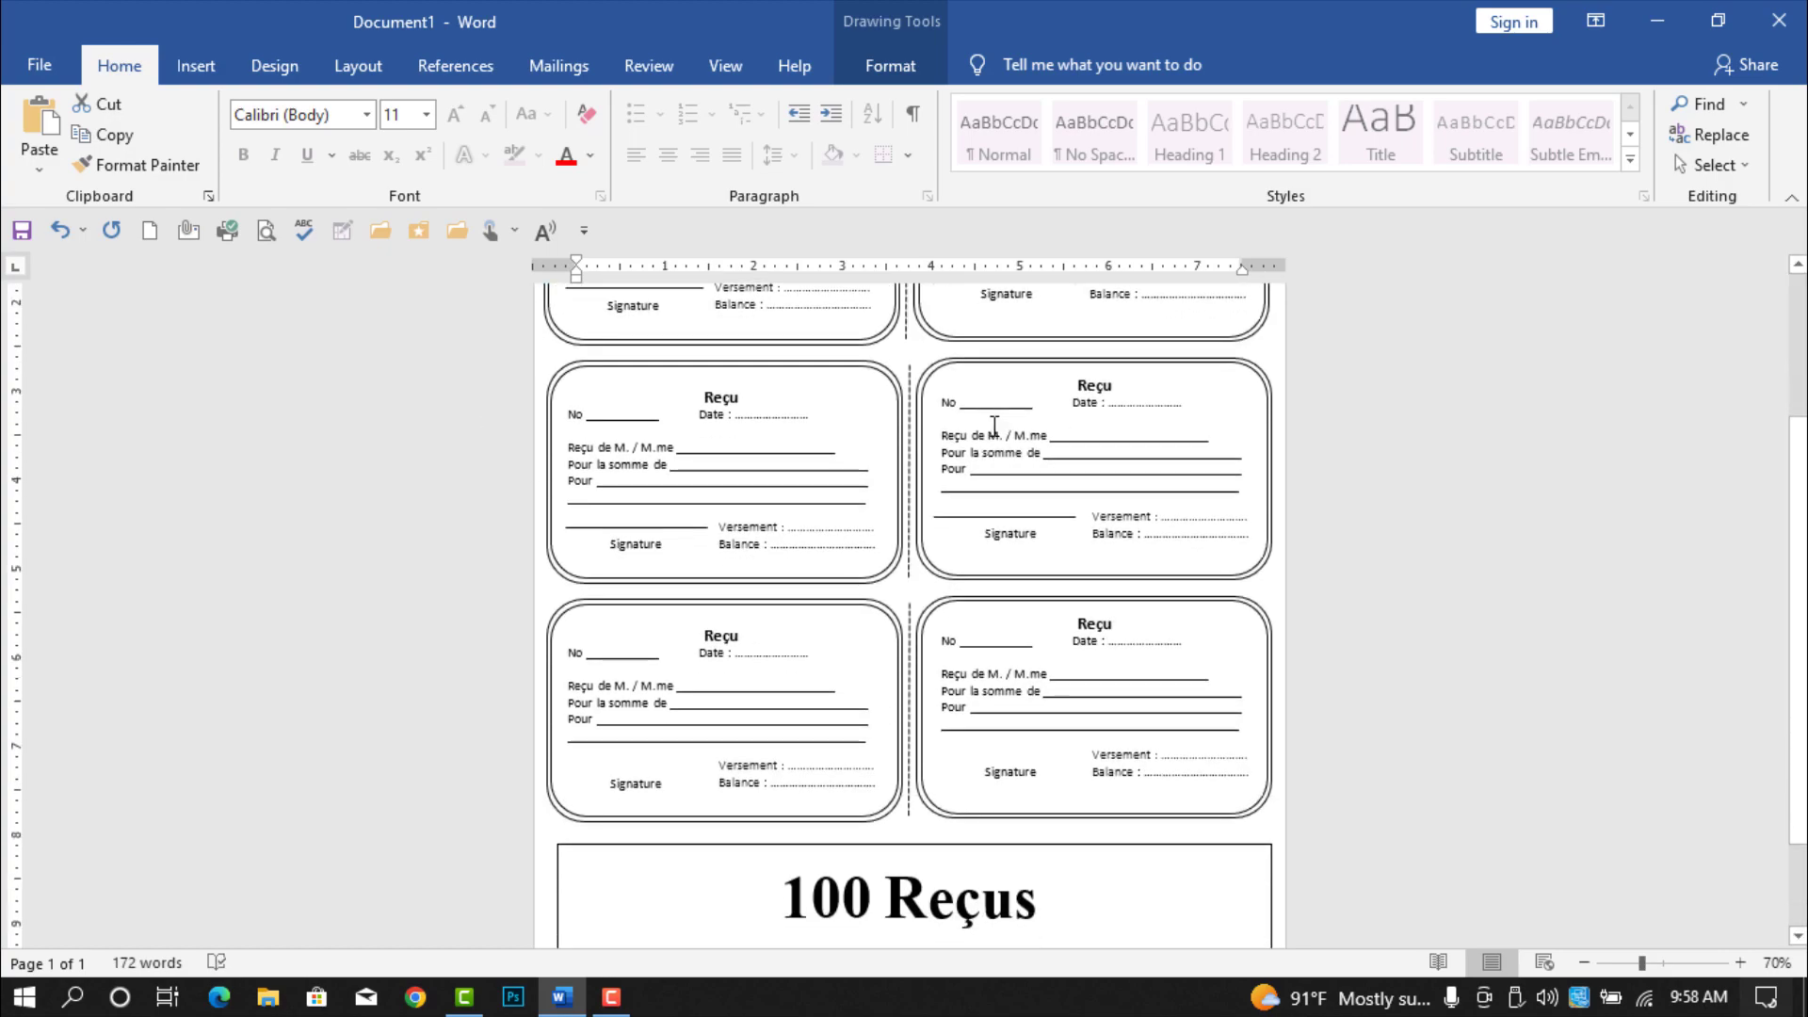
key(Down)
key(Down)
key(Down)
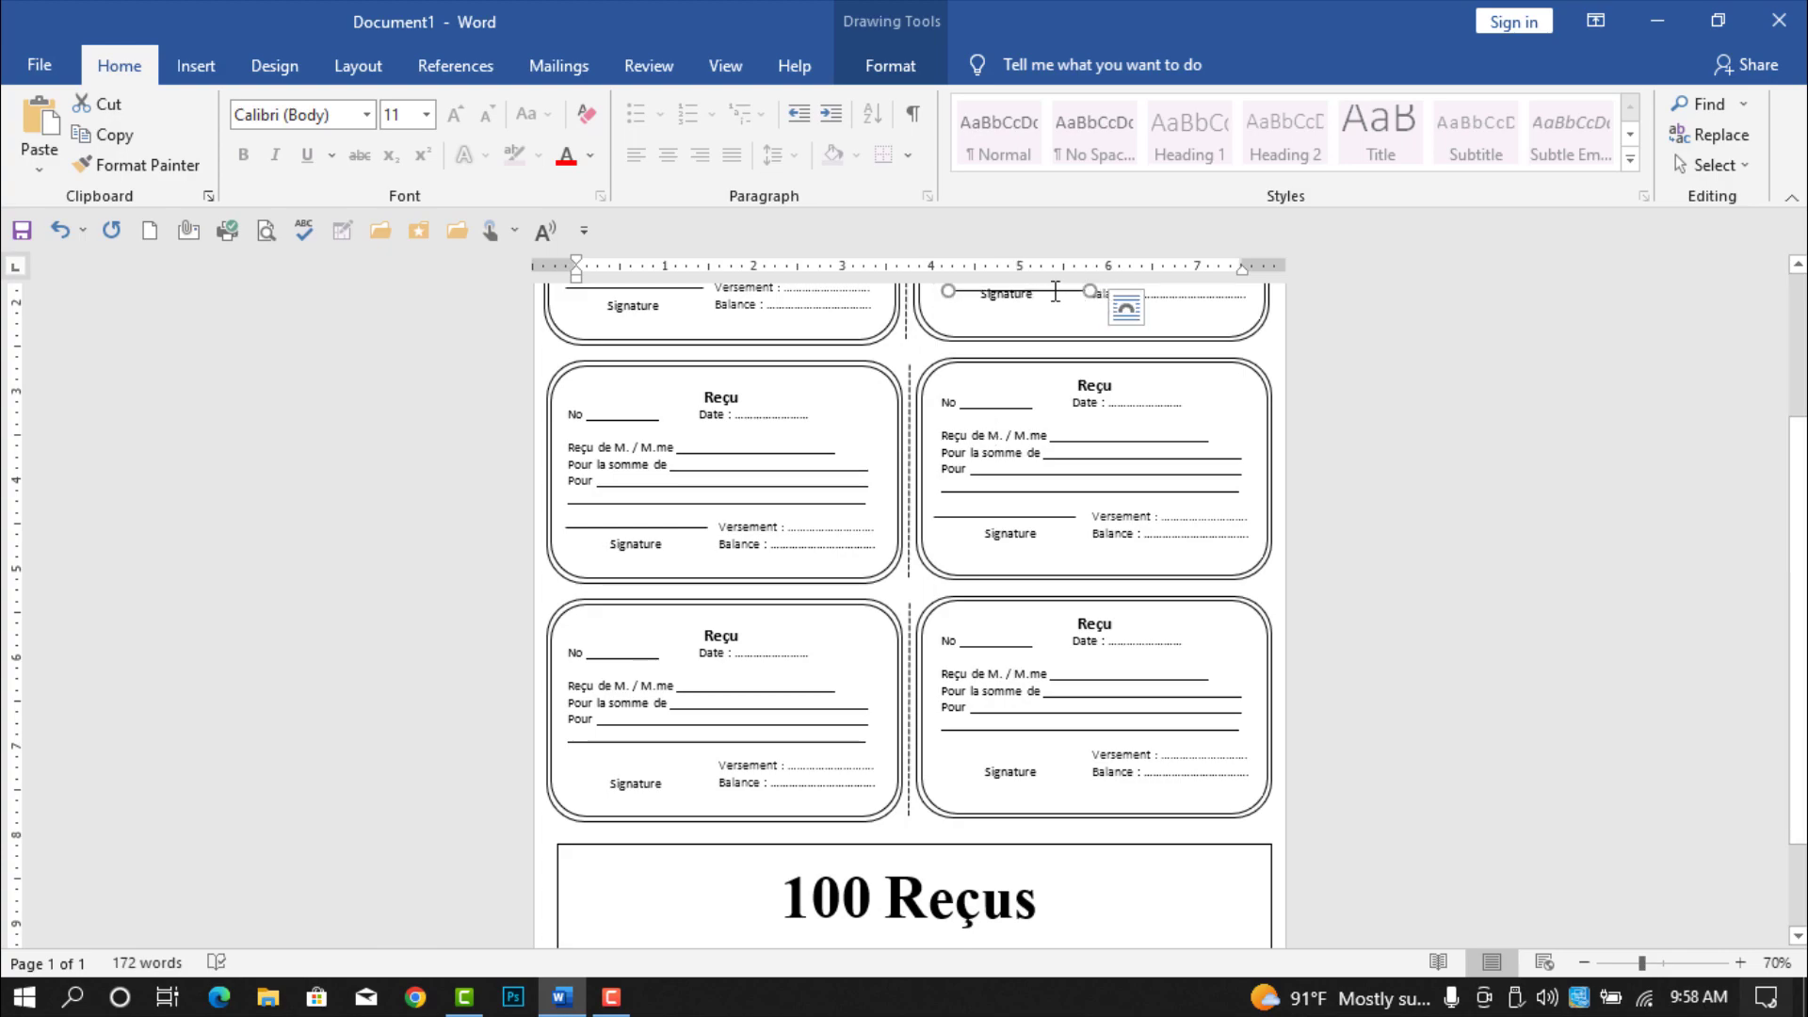
mouse_move(1055, 292)
mouse_down()
mouse_move(948, 633)
mouse_move(719, 767)
mouse_move(646, 770)
mouse_up()
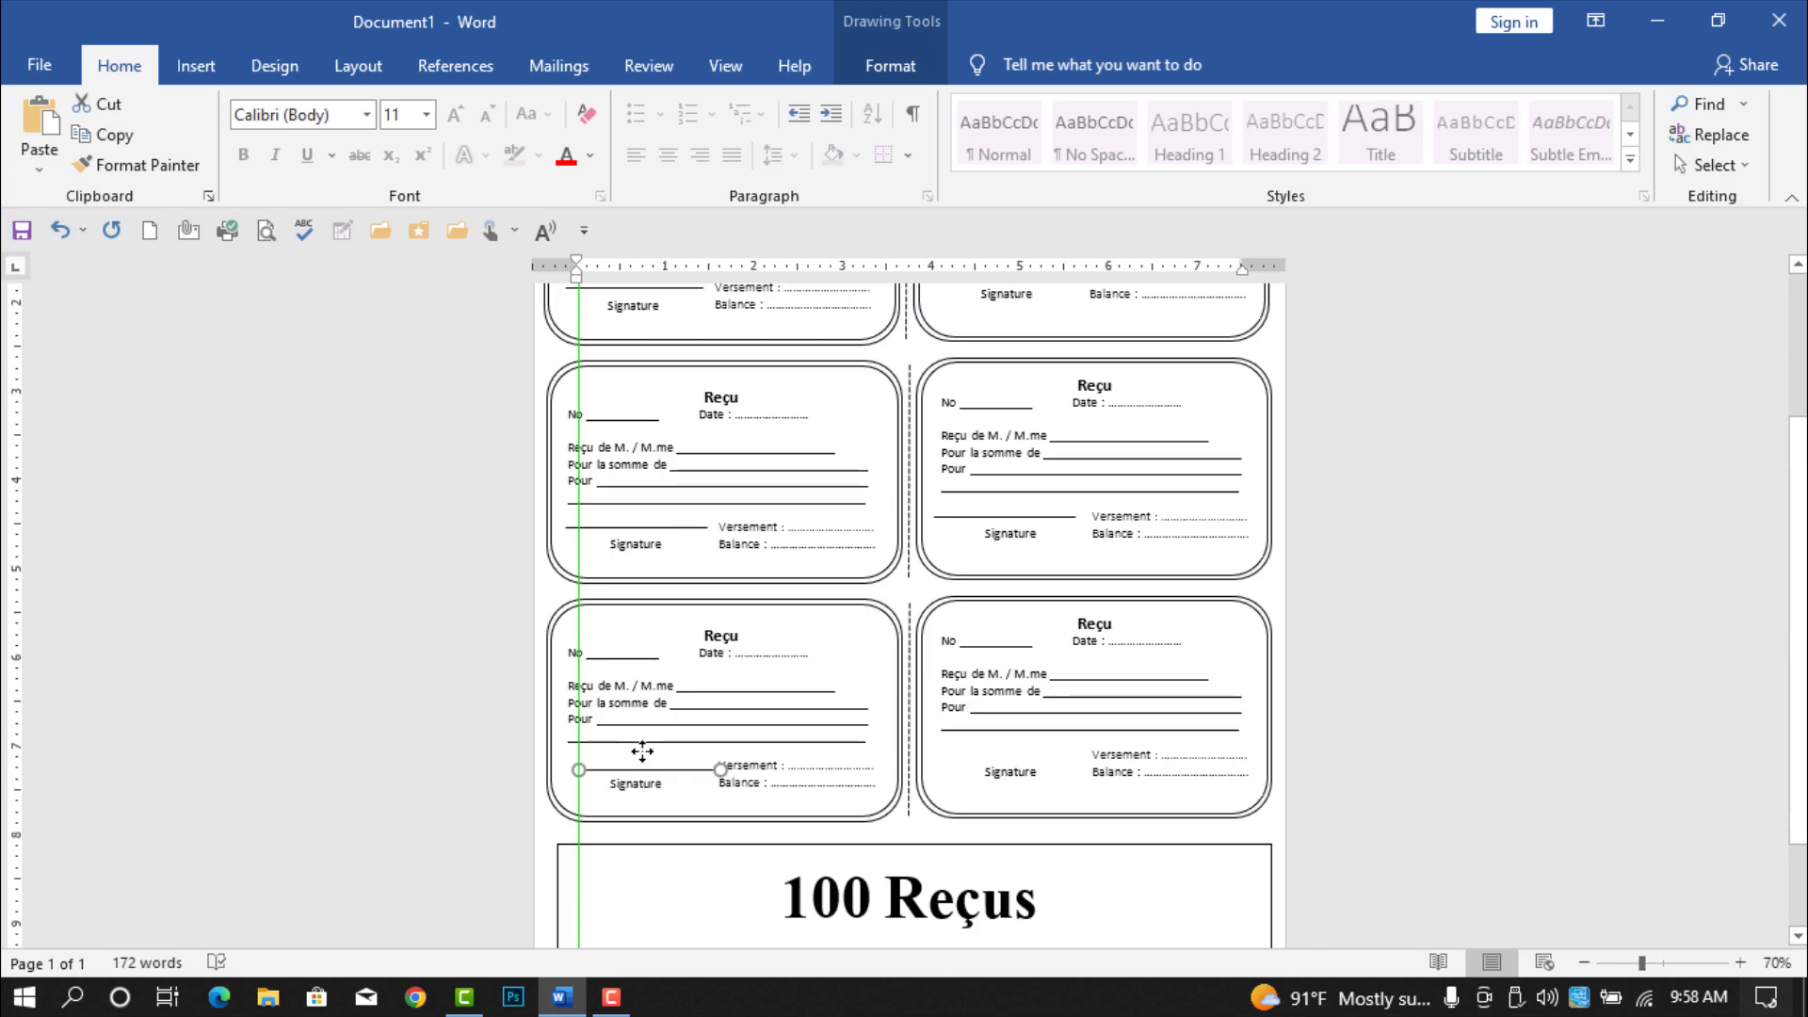
drag(642, 739, 643, 739)
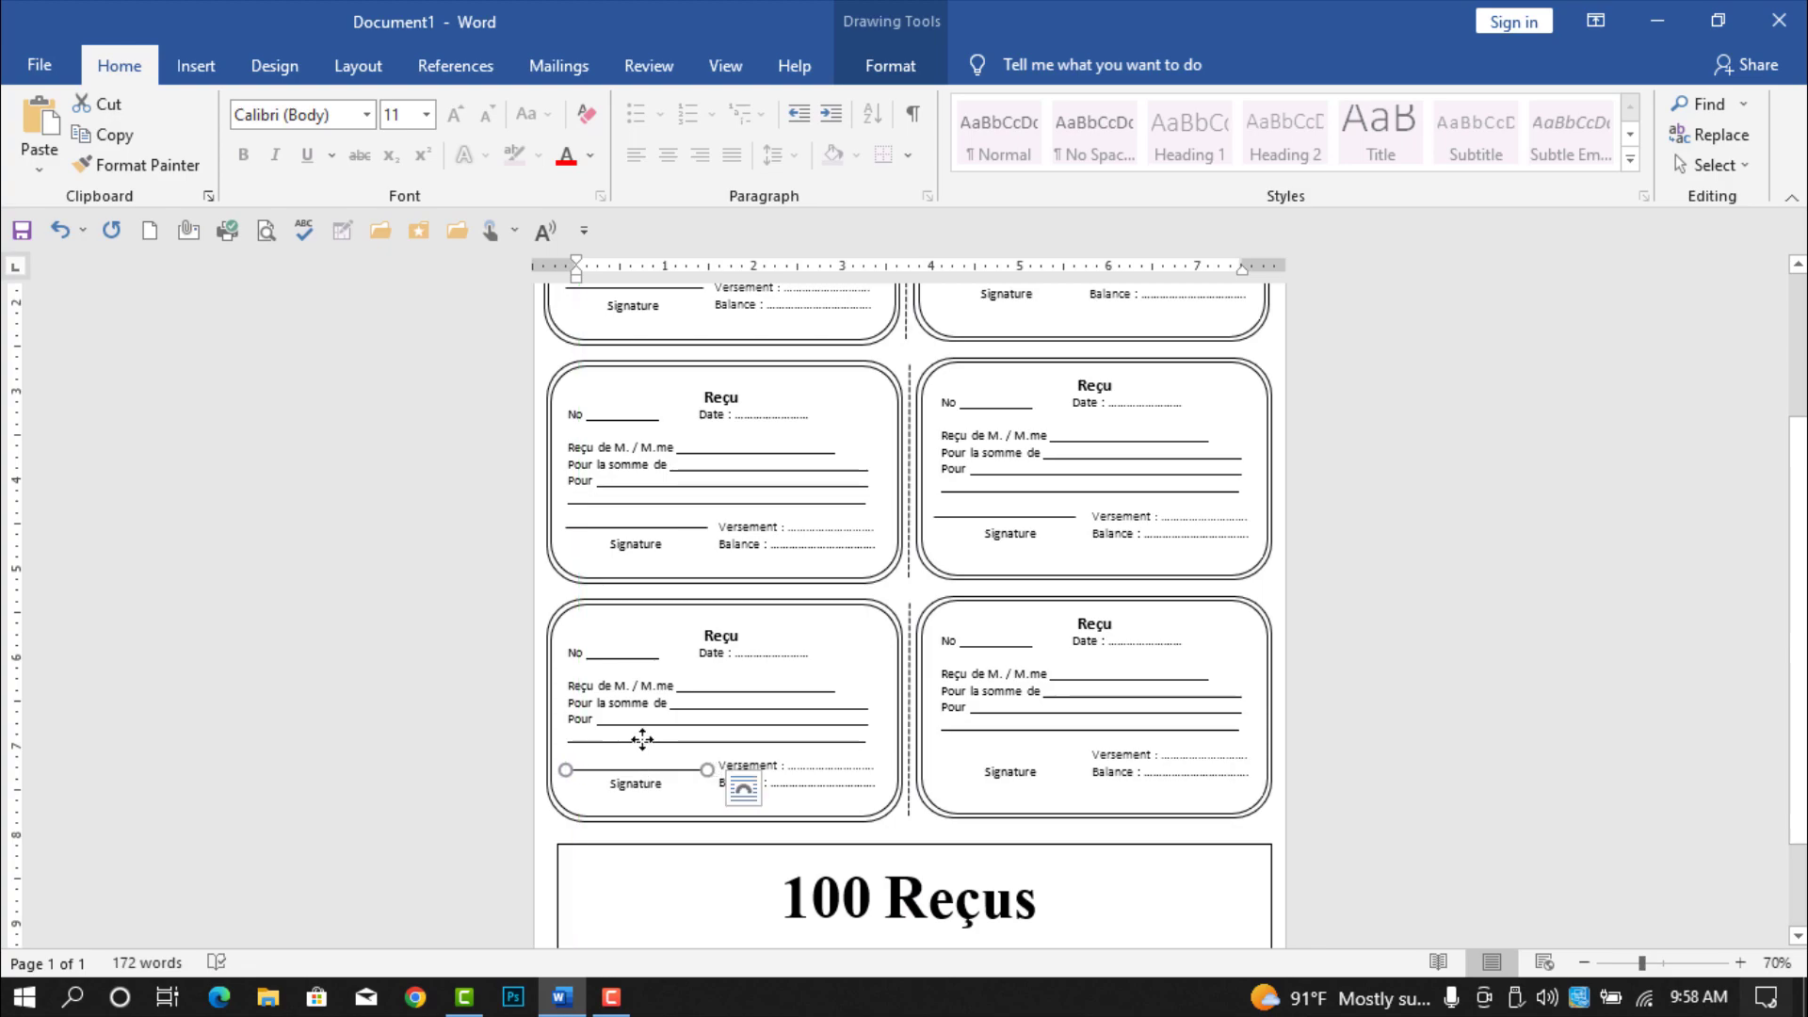
key(Up)
key(Up)
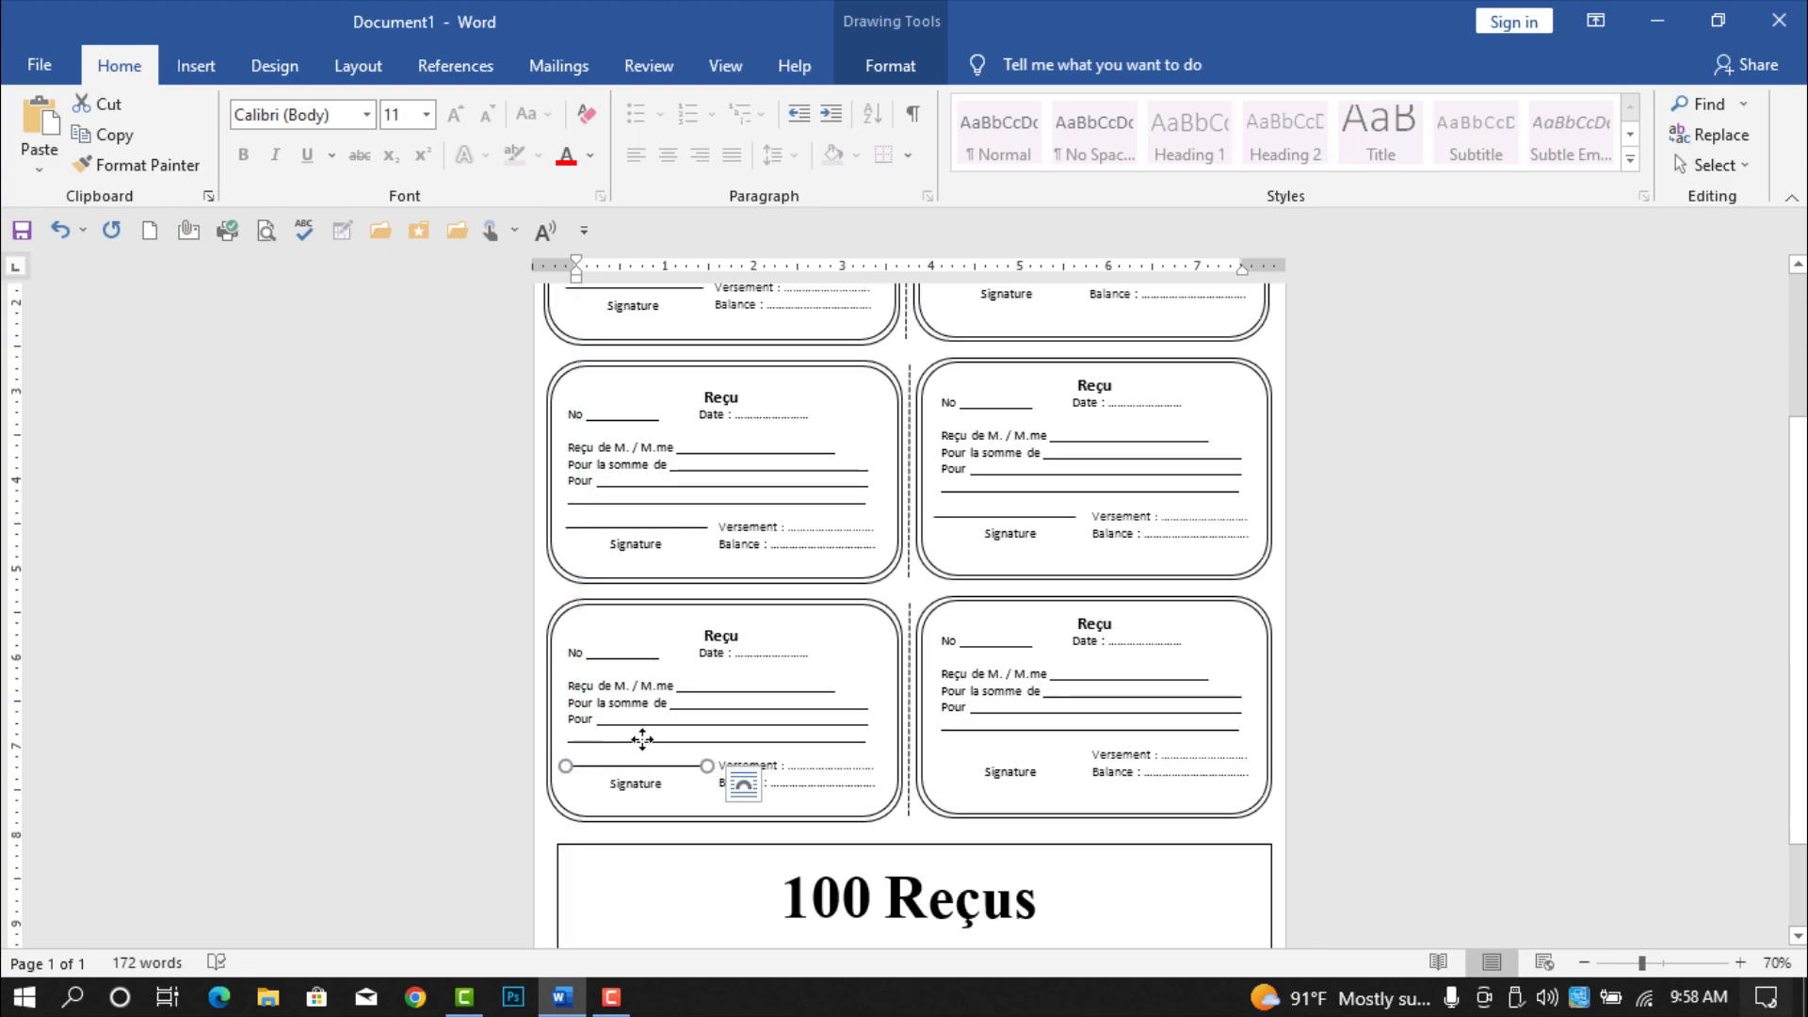
Step: Duplicate the third row's left signature line and place the copy just above "Signature" in the third row's right receipt
key(Down)
key(Down)
key(Right)
key(Right)
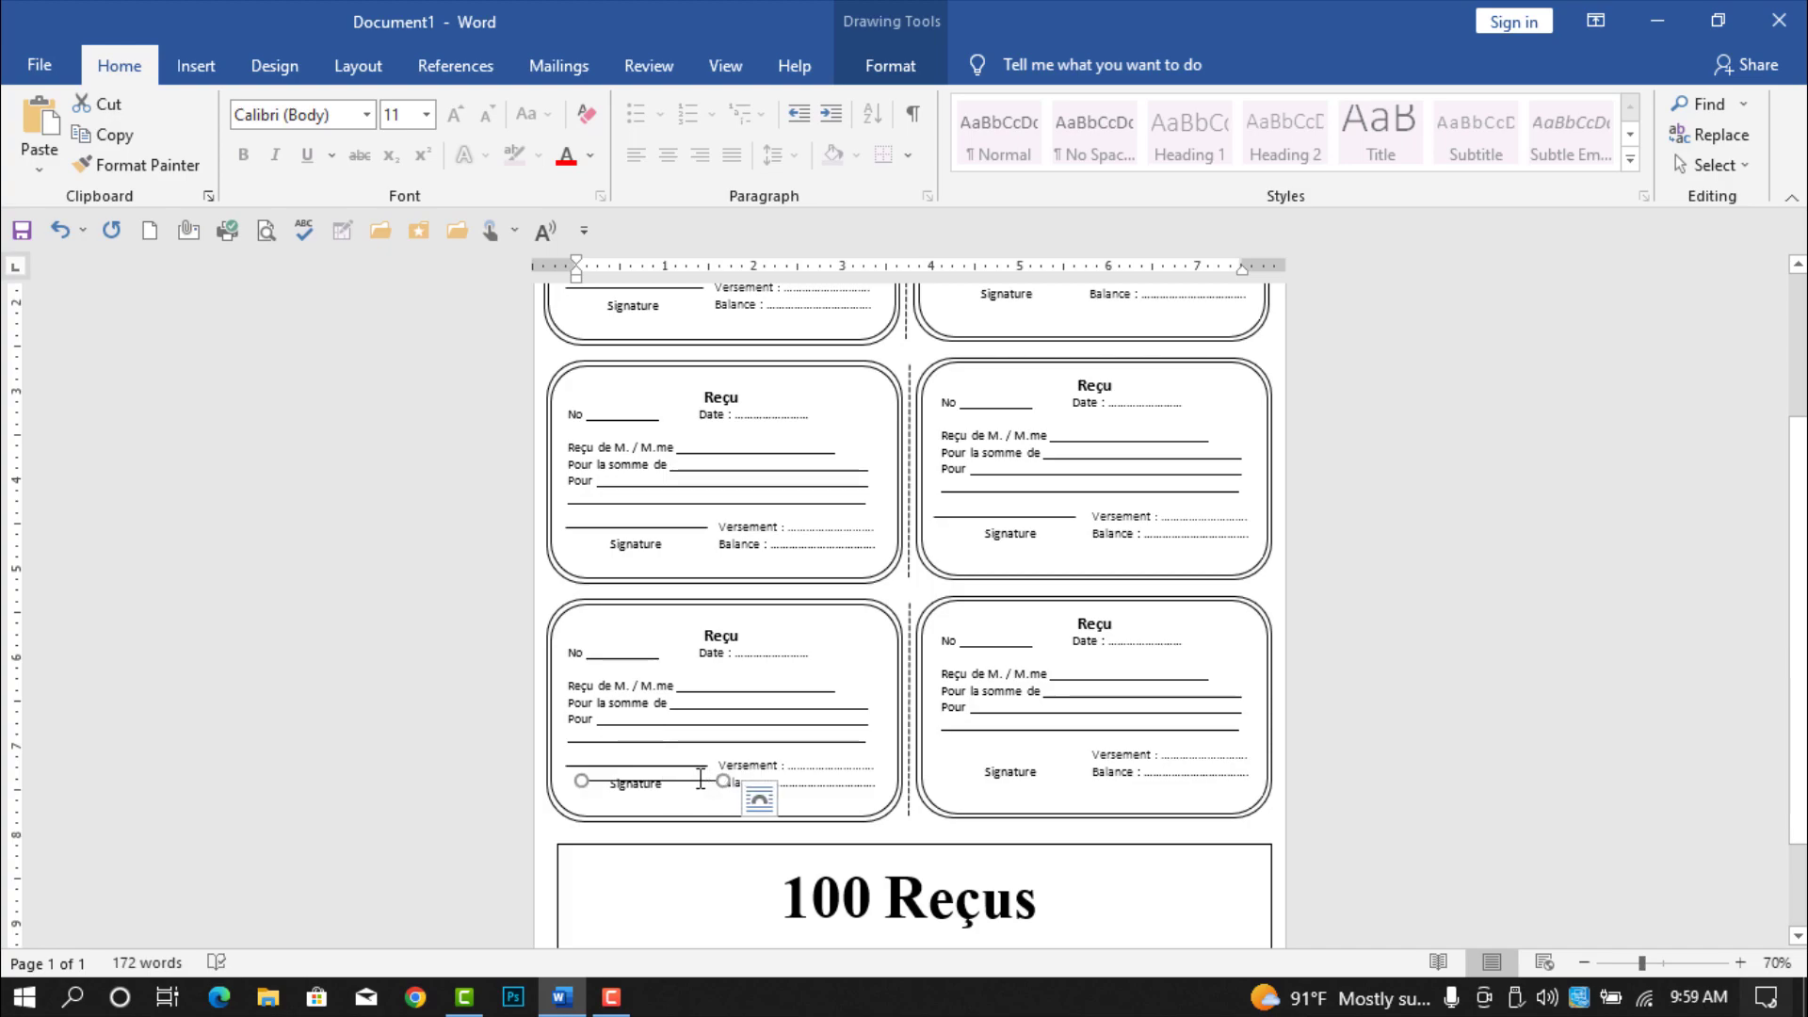
drag(696, 782, 1047, 757)
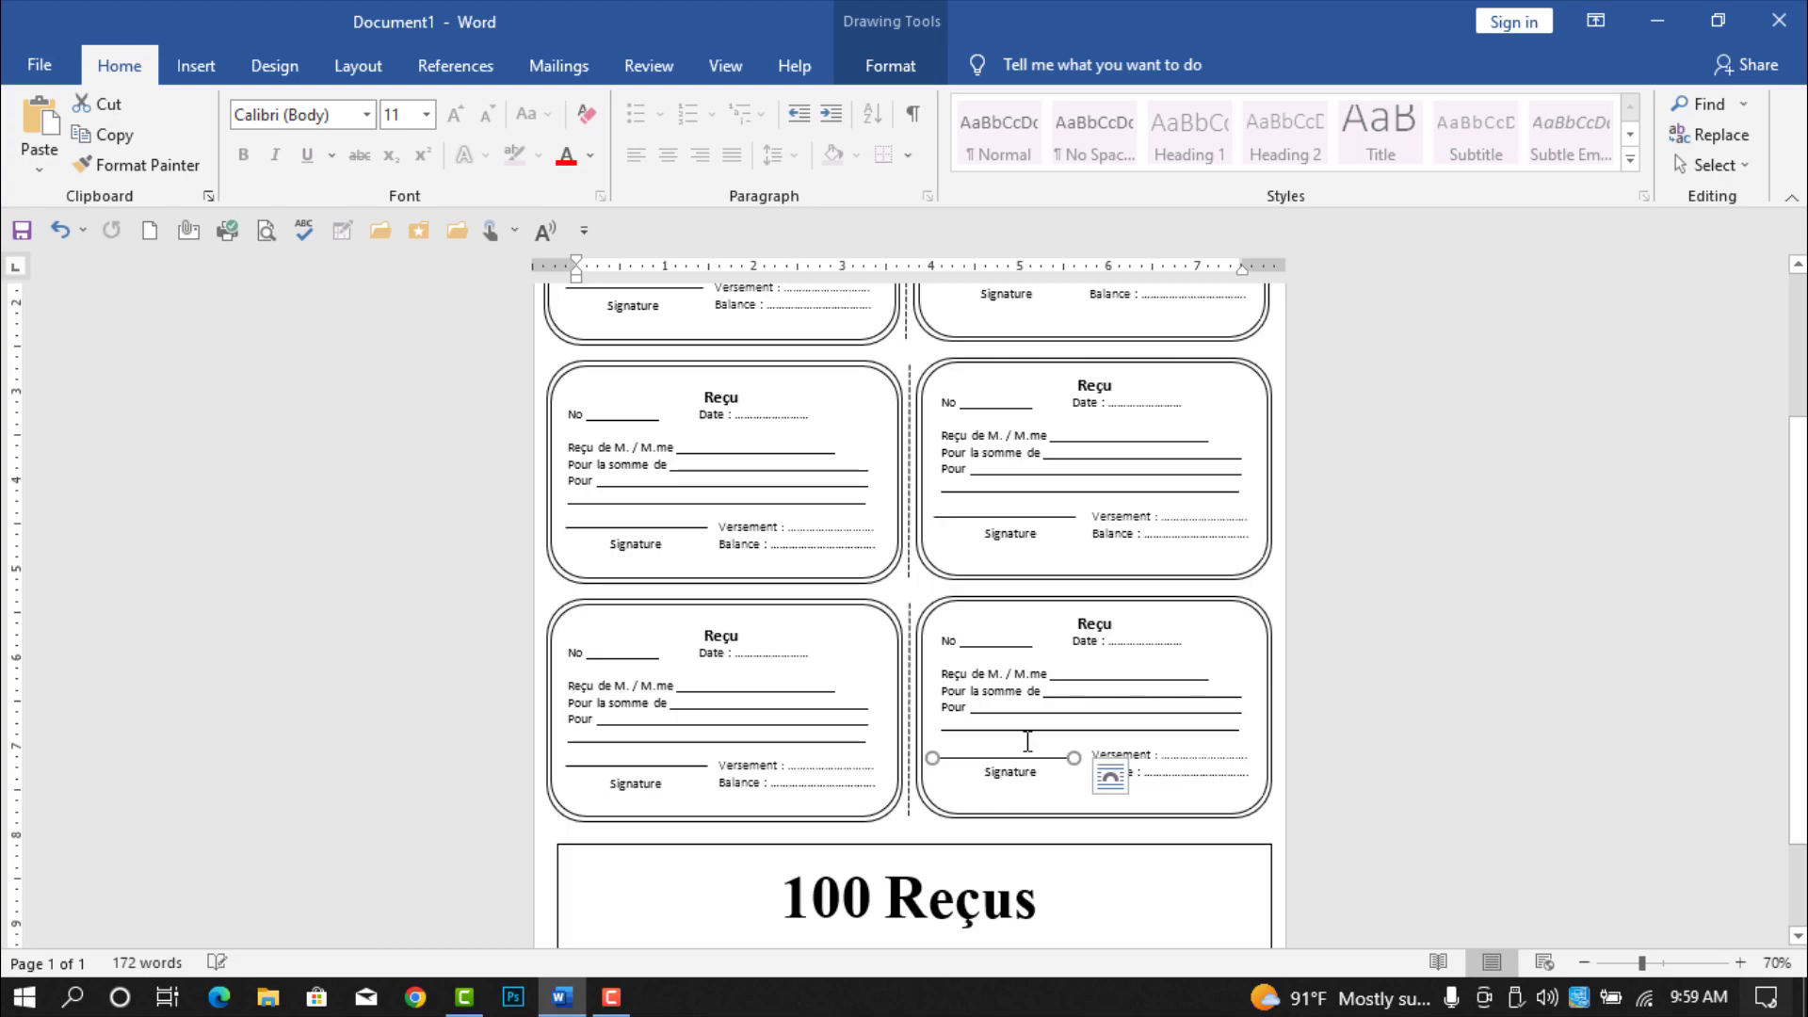
key(Up)
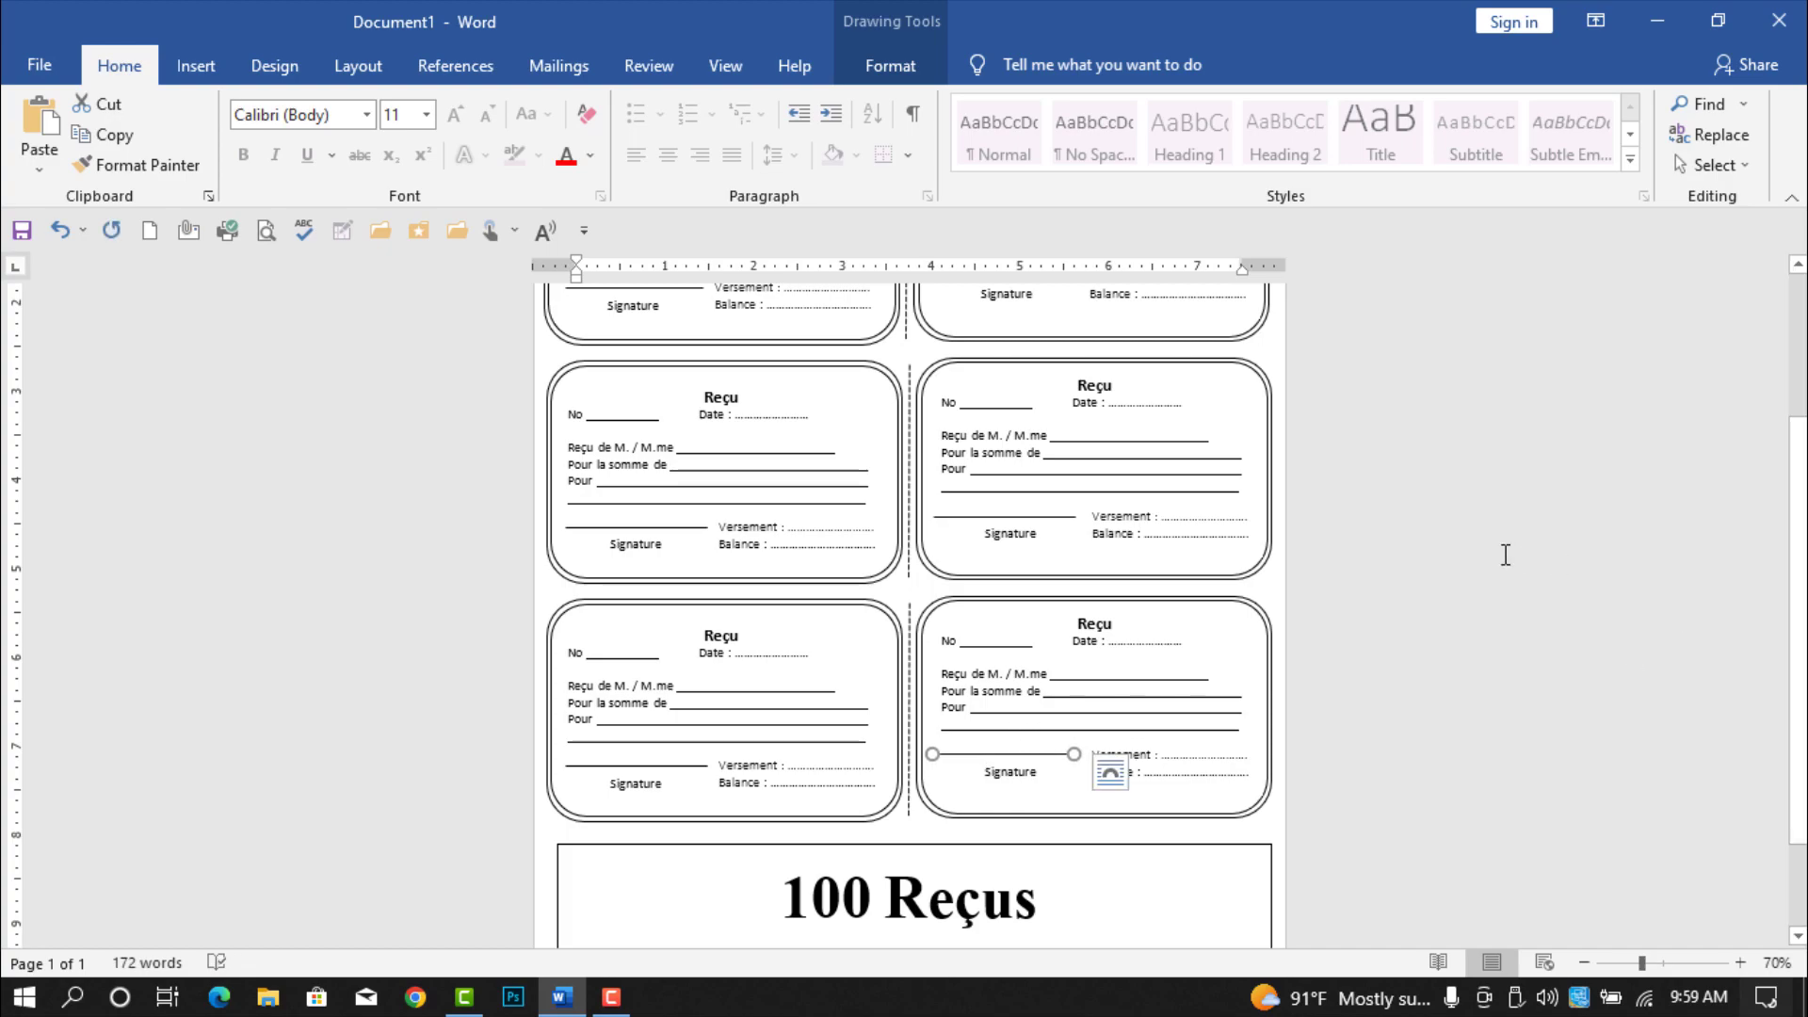
Step: Group the signature line in the third row's right receipt with that row's pair of receipts
scroll(1089, 666, up, 1)
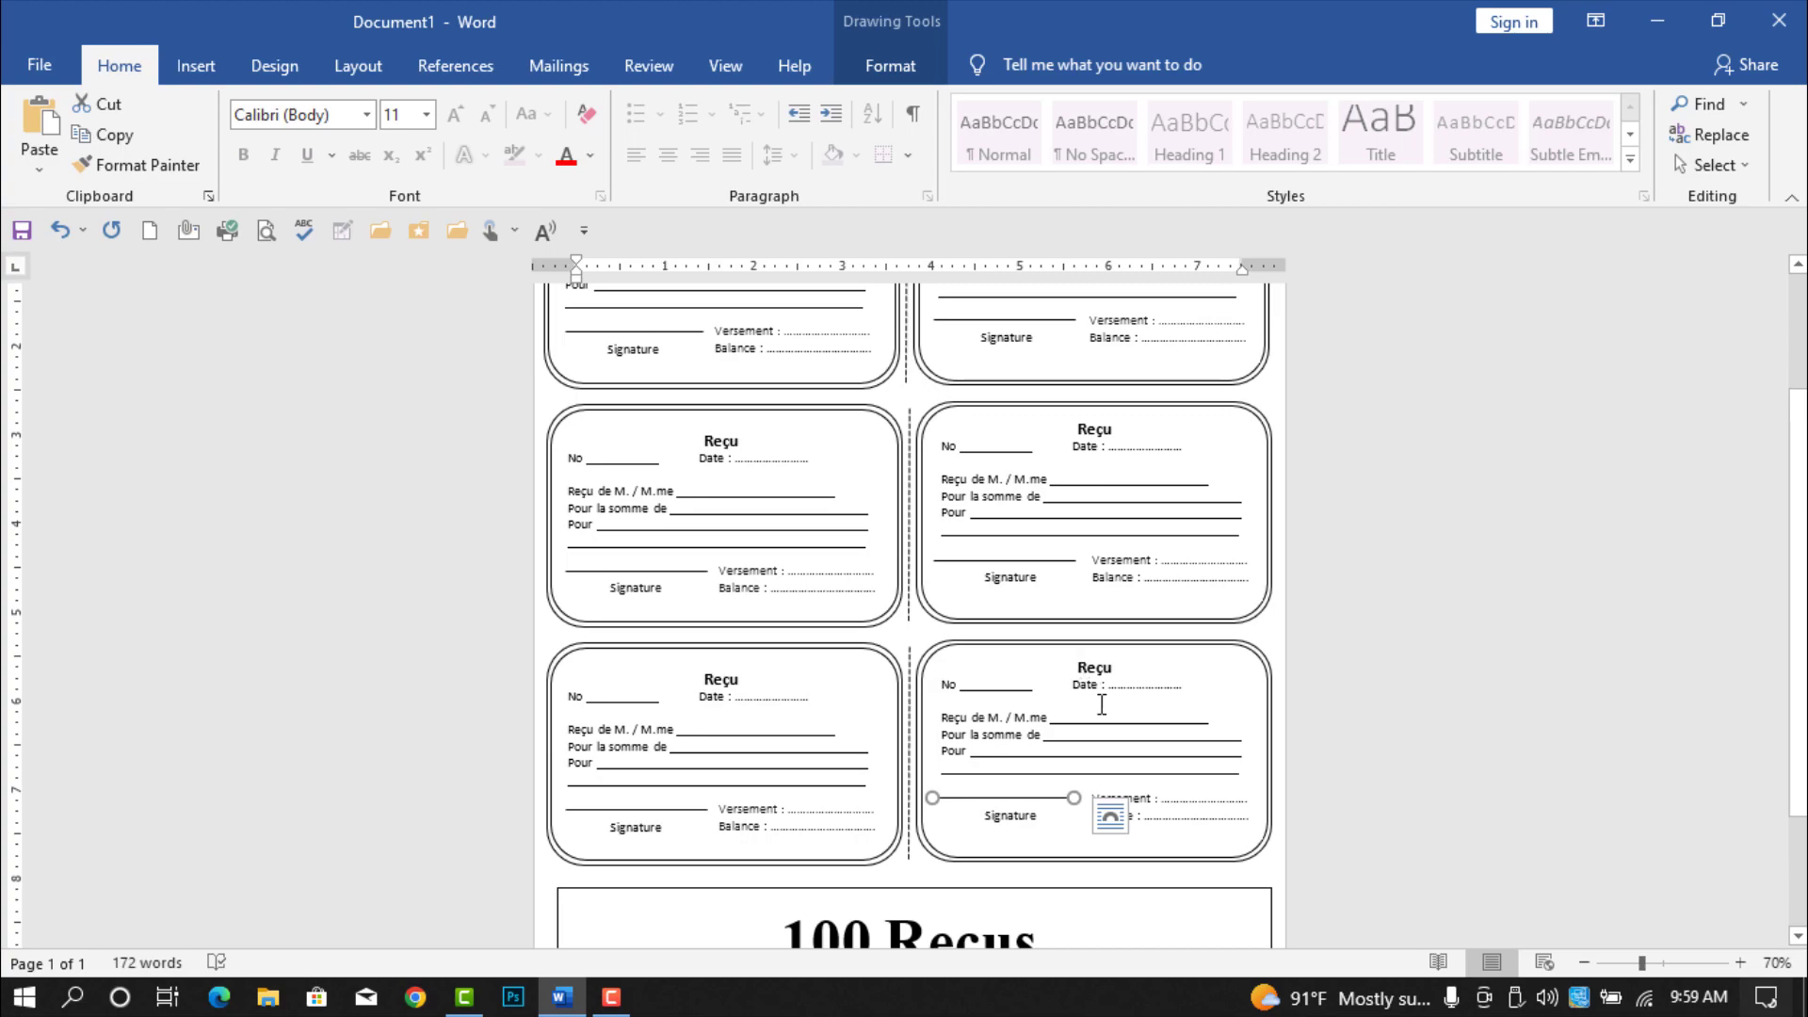
click(1234, 651)
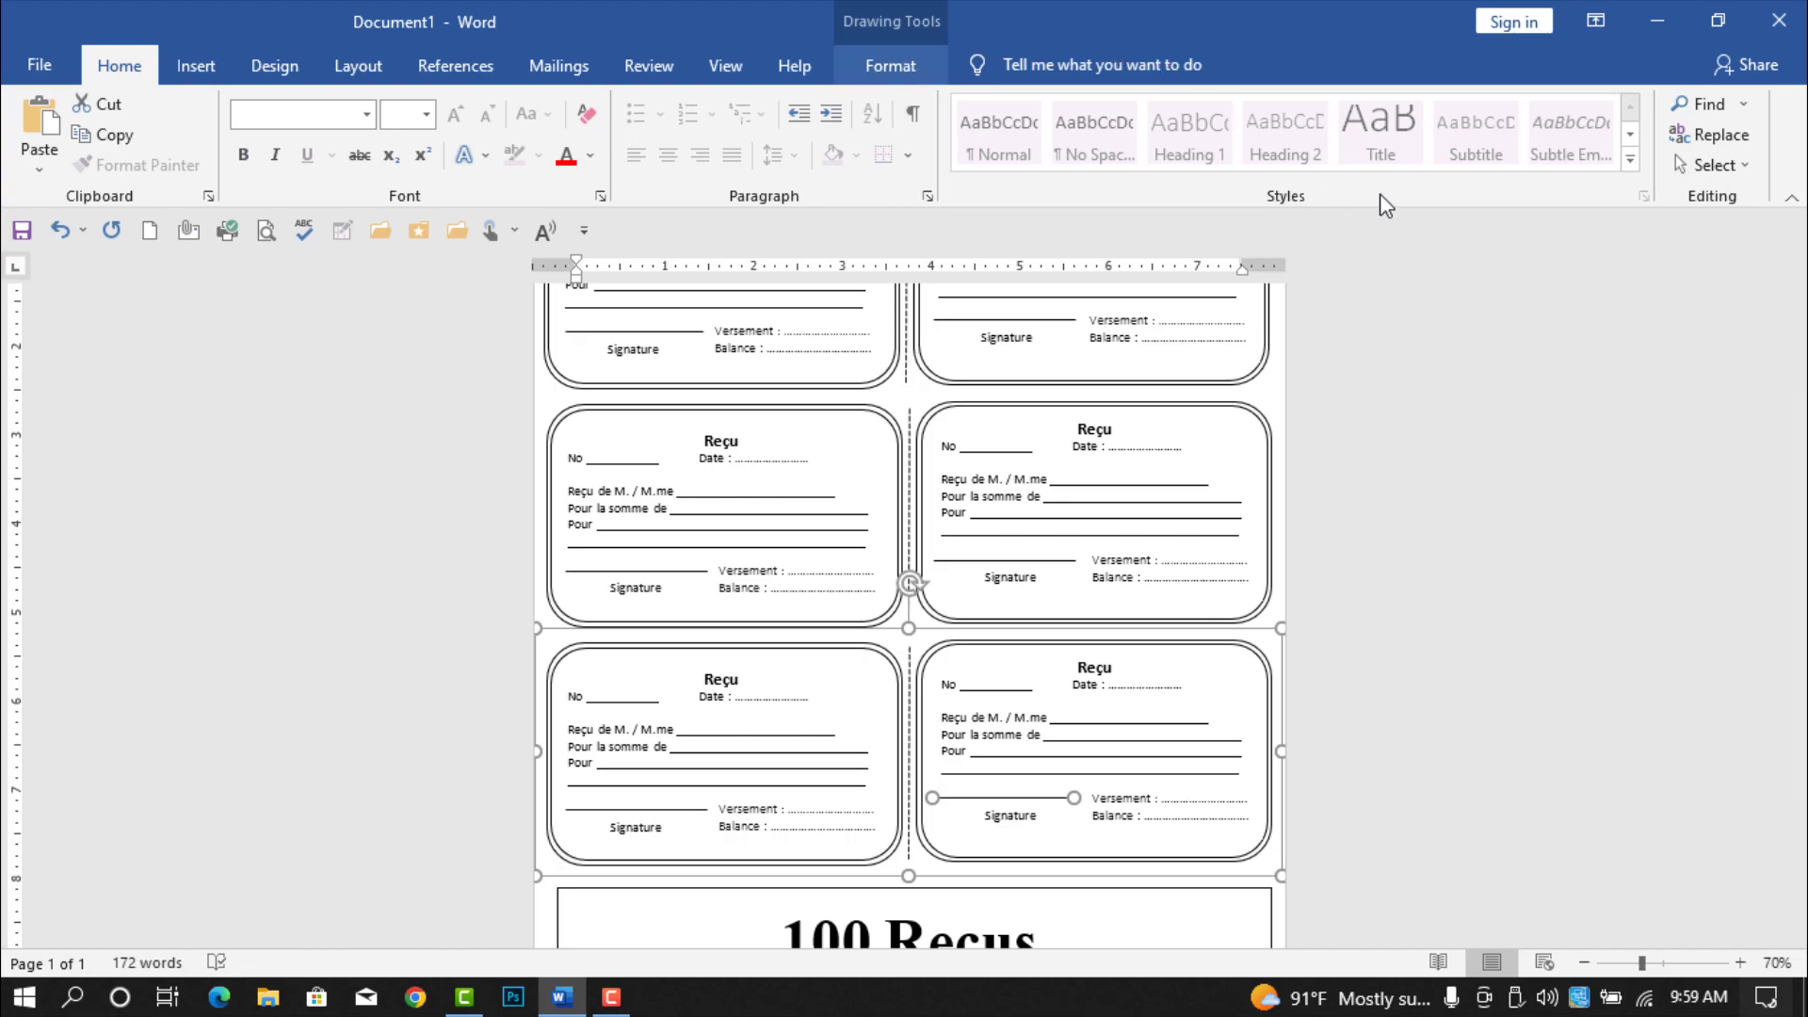
click(1424, 103)
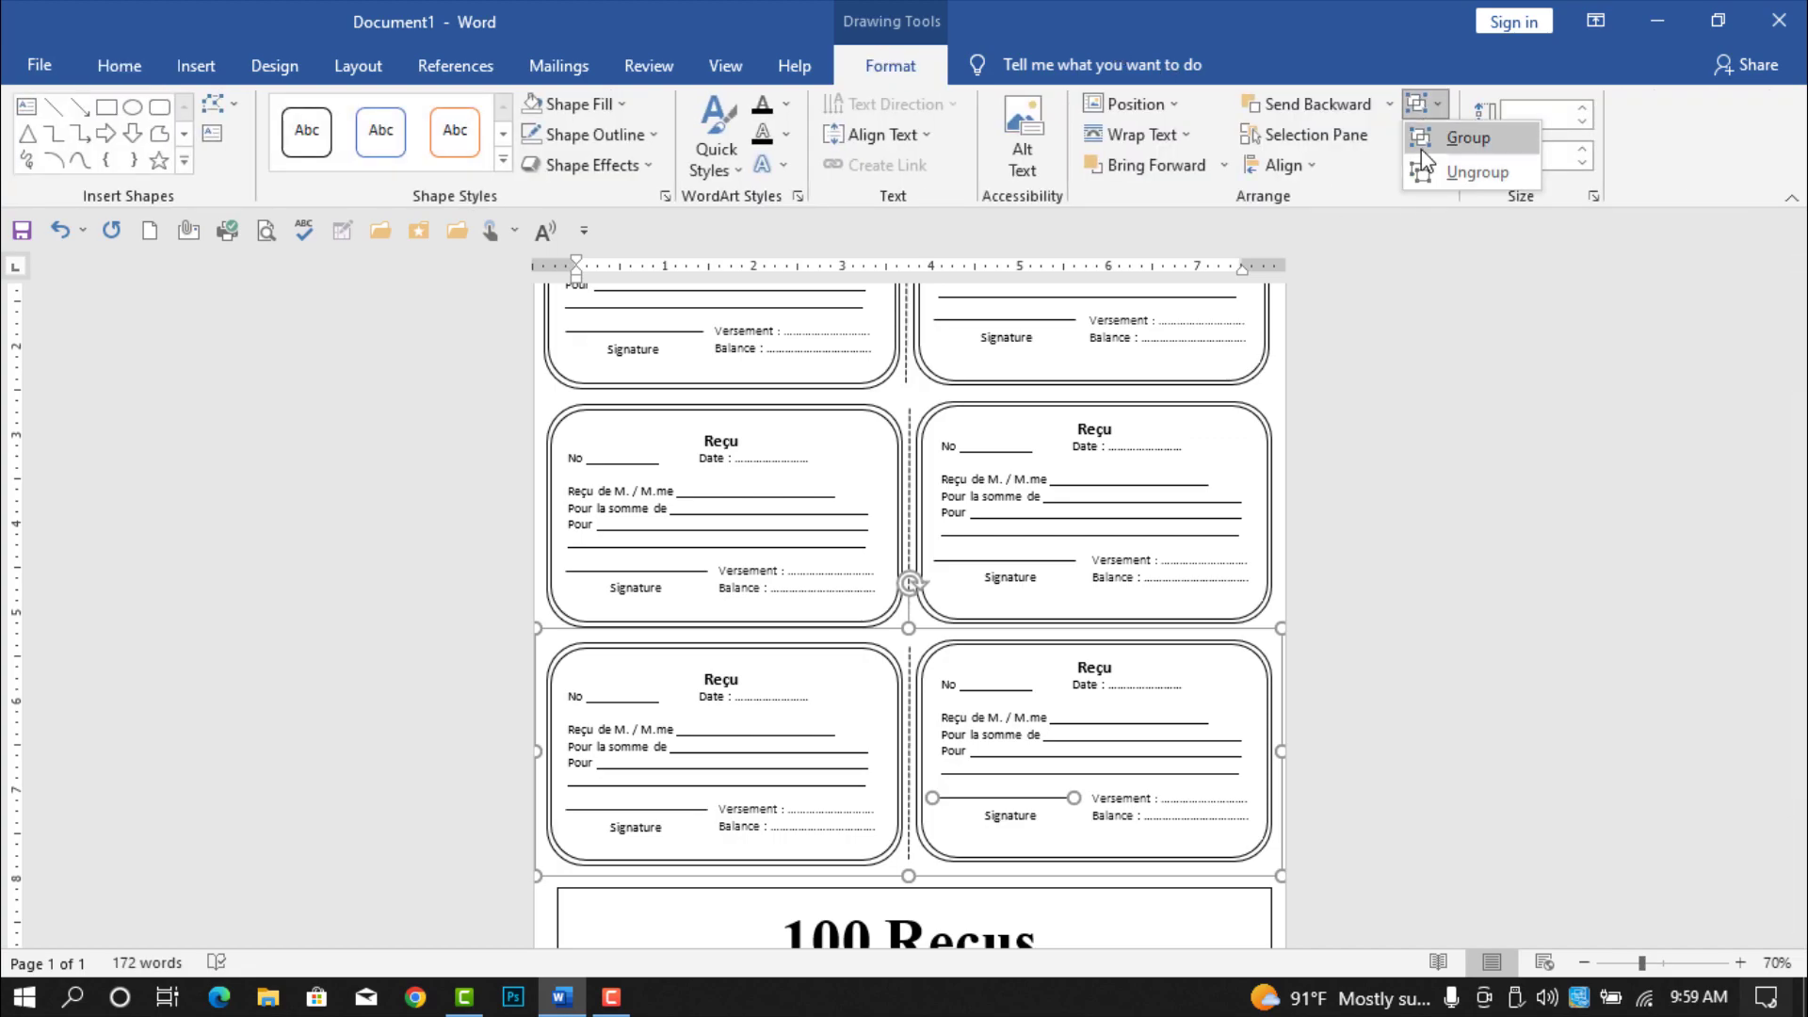
click(1421, 143)
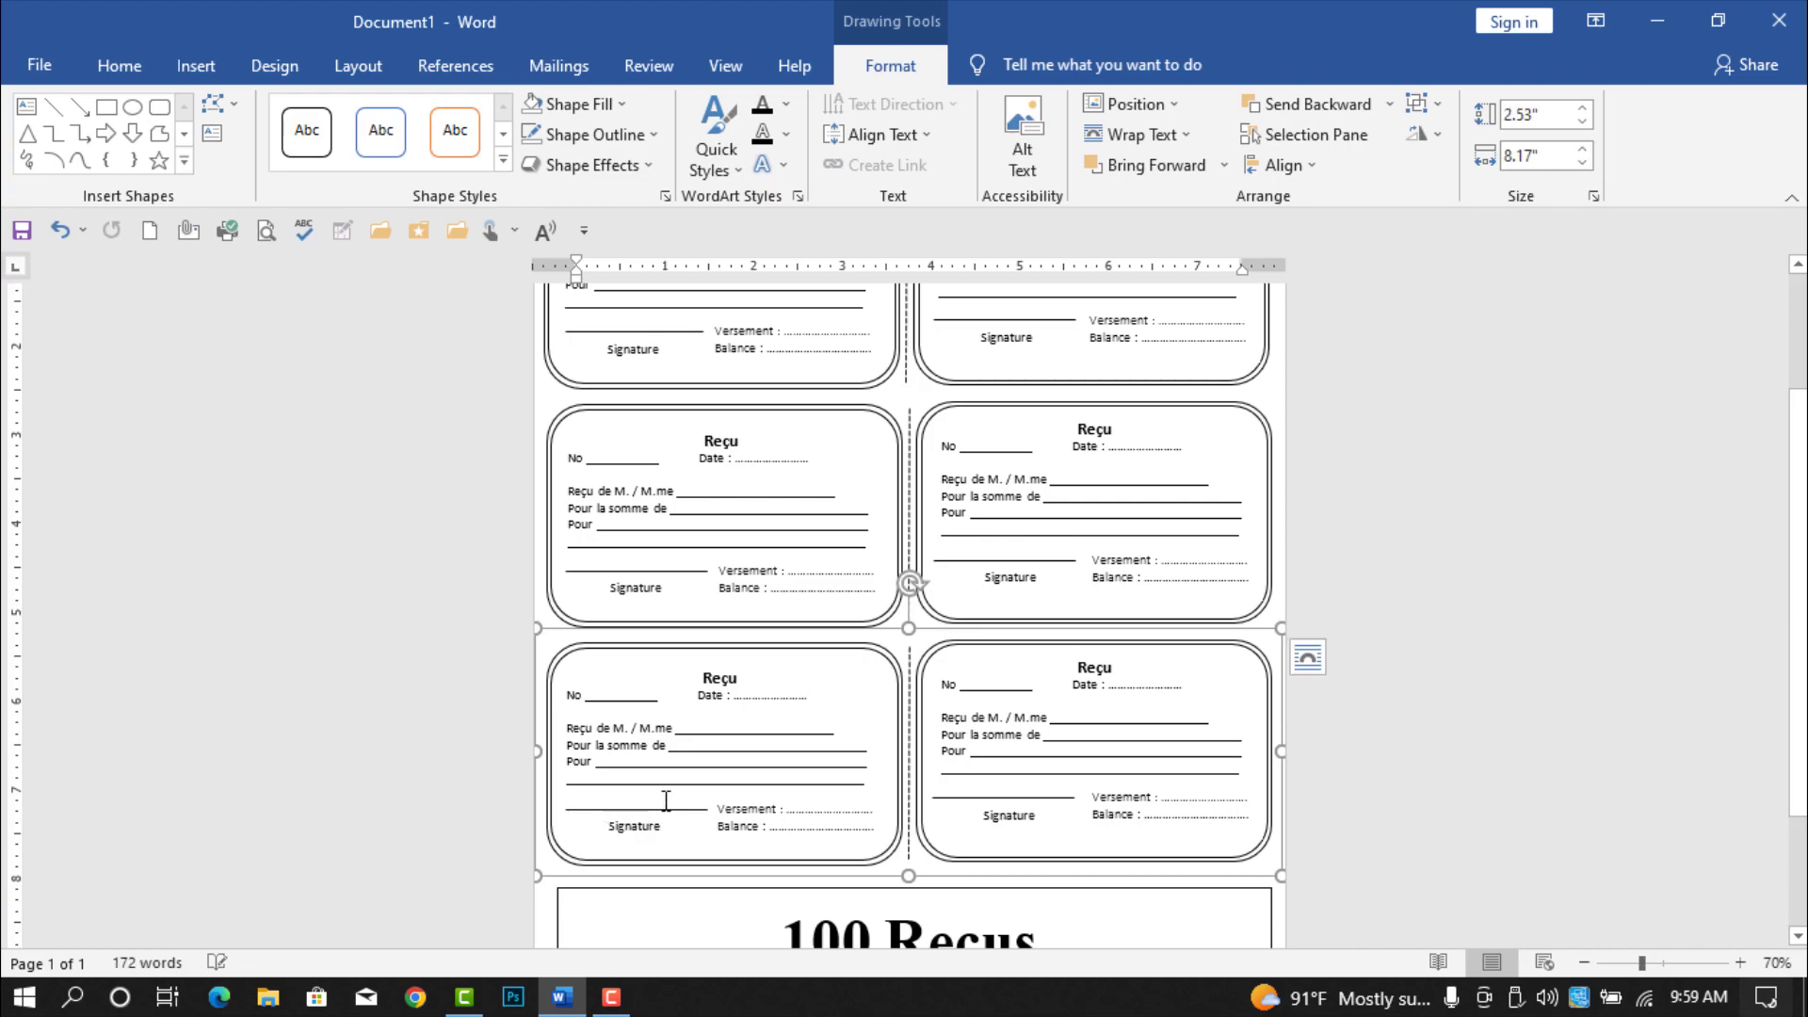
Step: Save the document as Word Document "Doc2" in the Recu folder inside Kenter Production Youtube on Local Disk (F:)
scroll(888, 791, down, 3)
scroll(909, 612, up, 6)
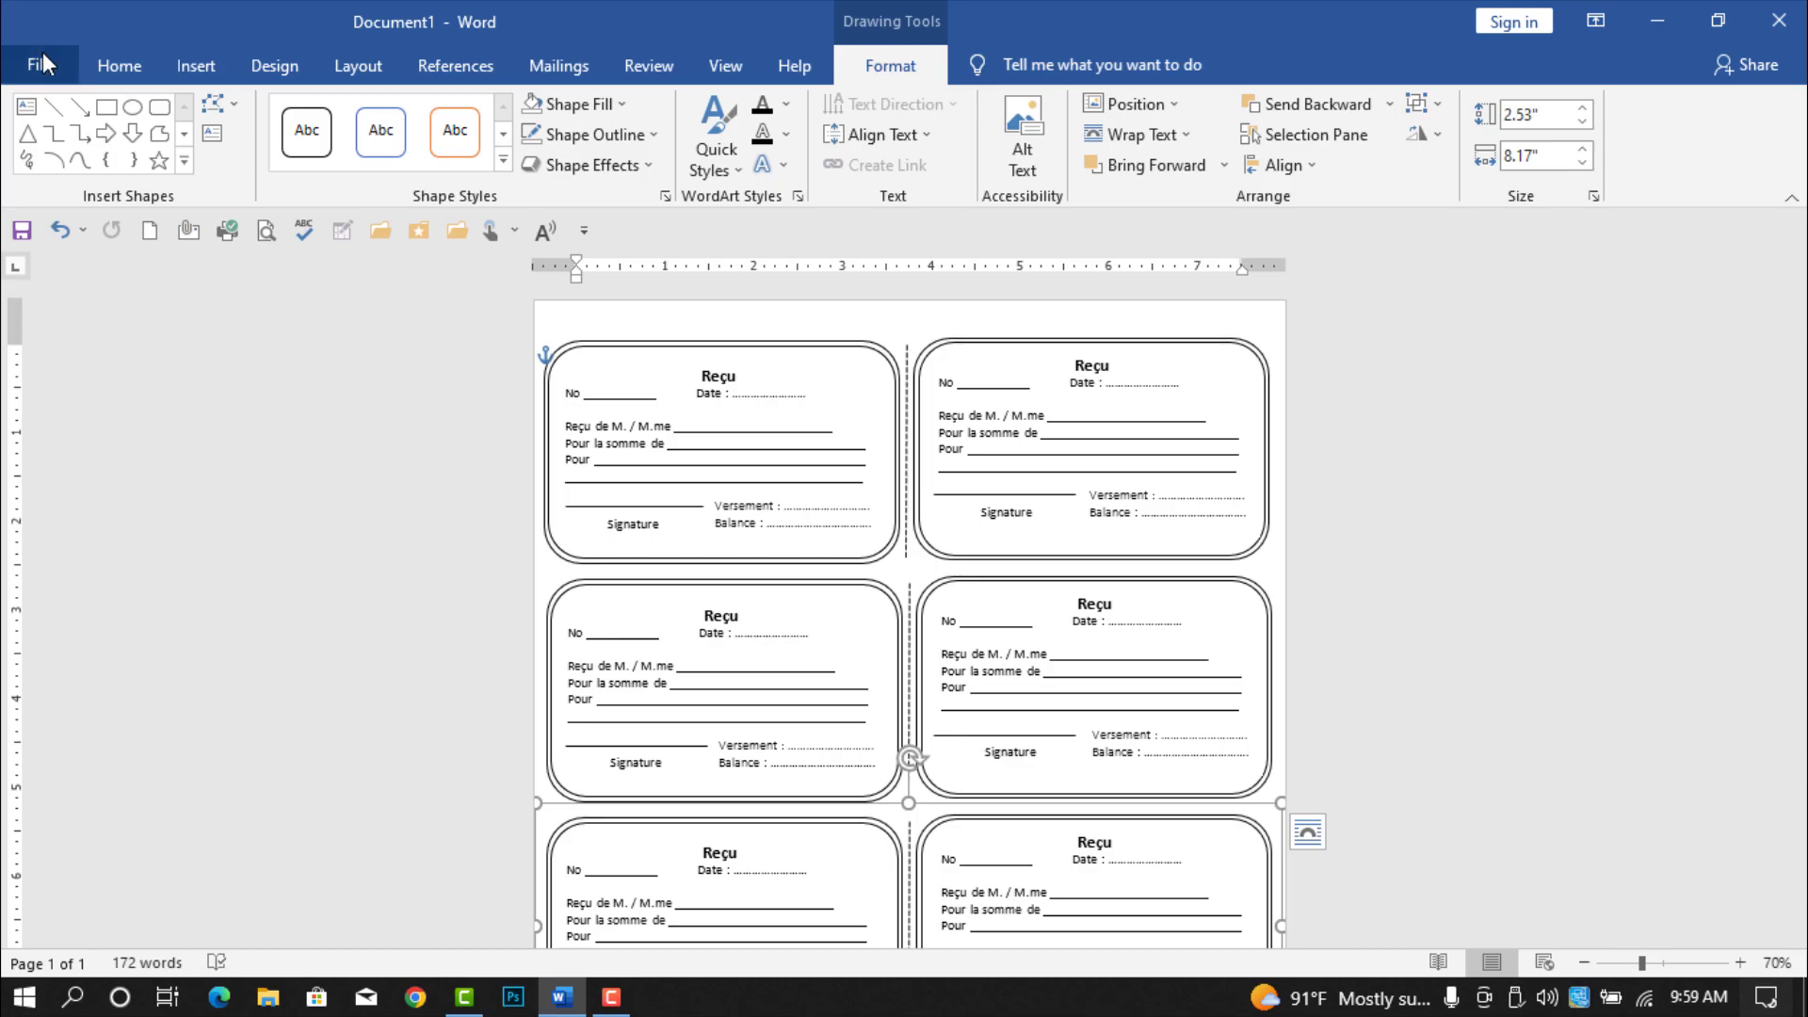
click(40, 59)
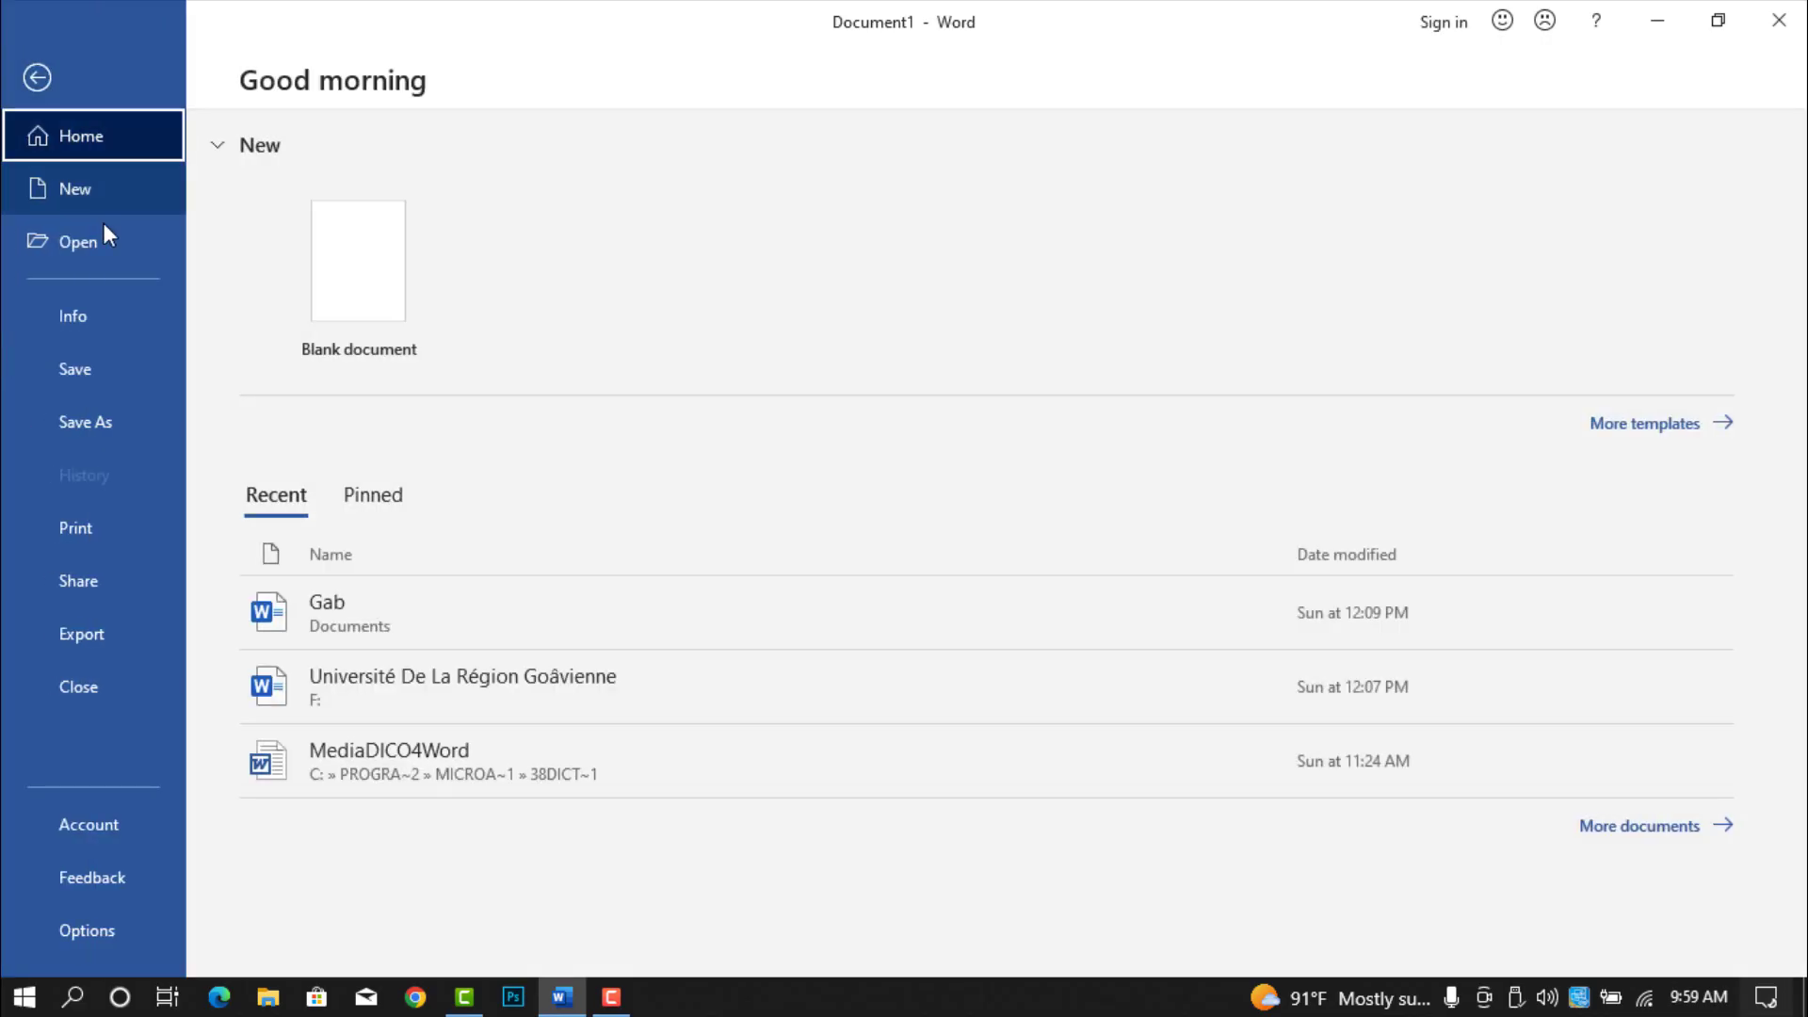
click(115, 371)
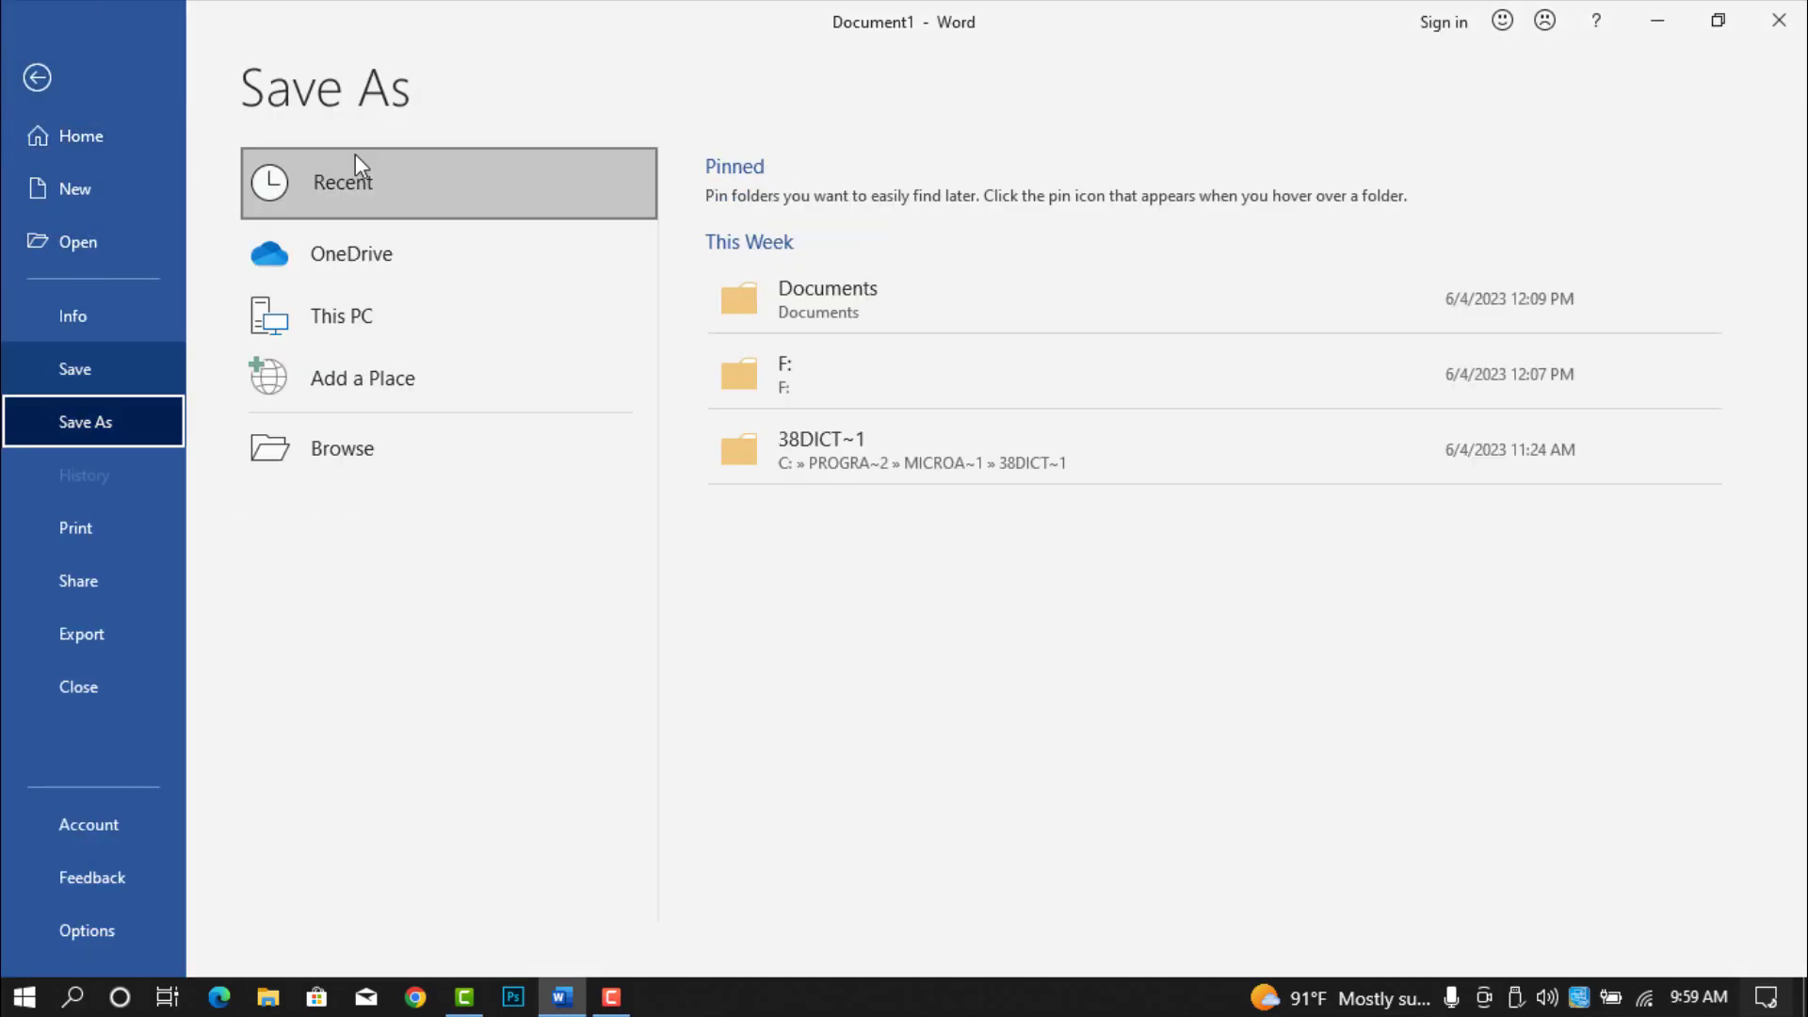
click(345, 435)
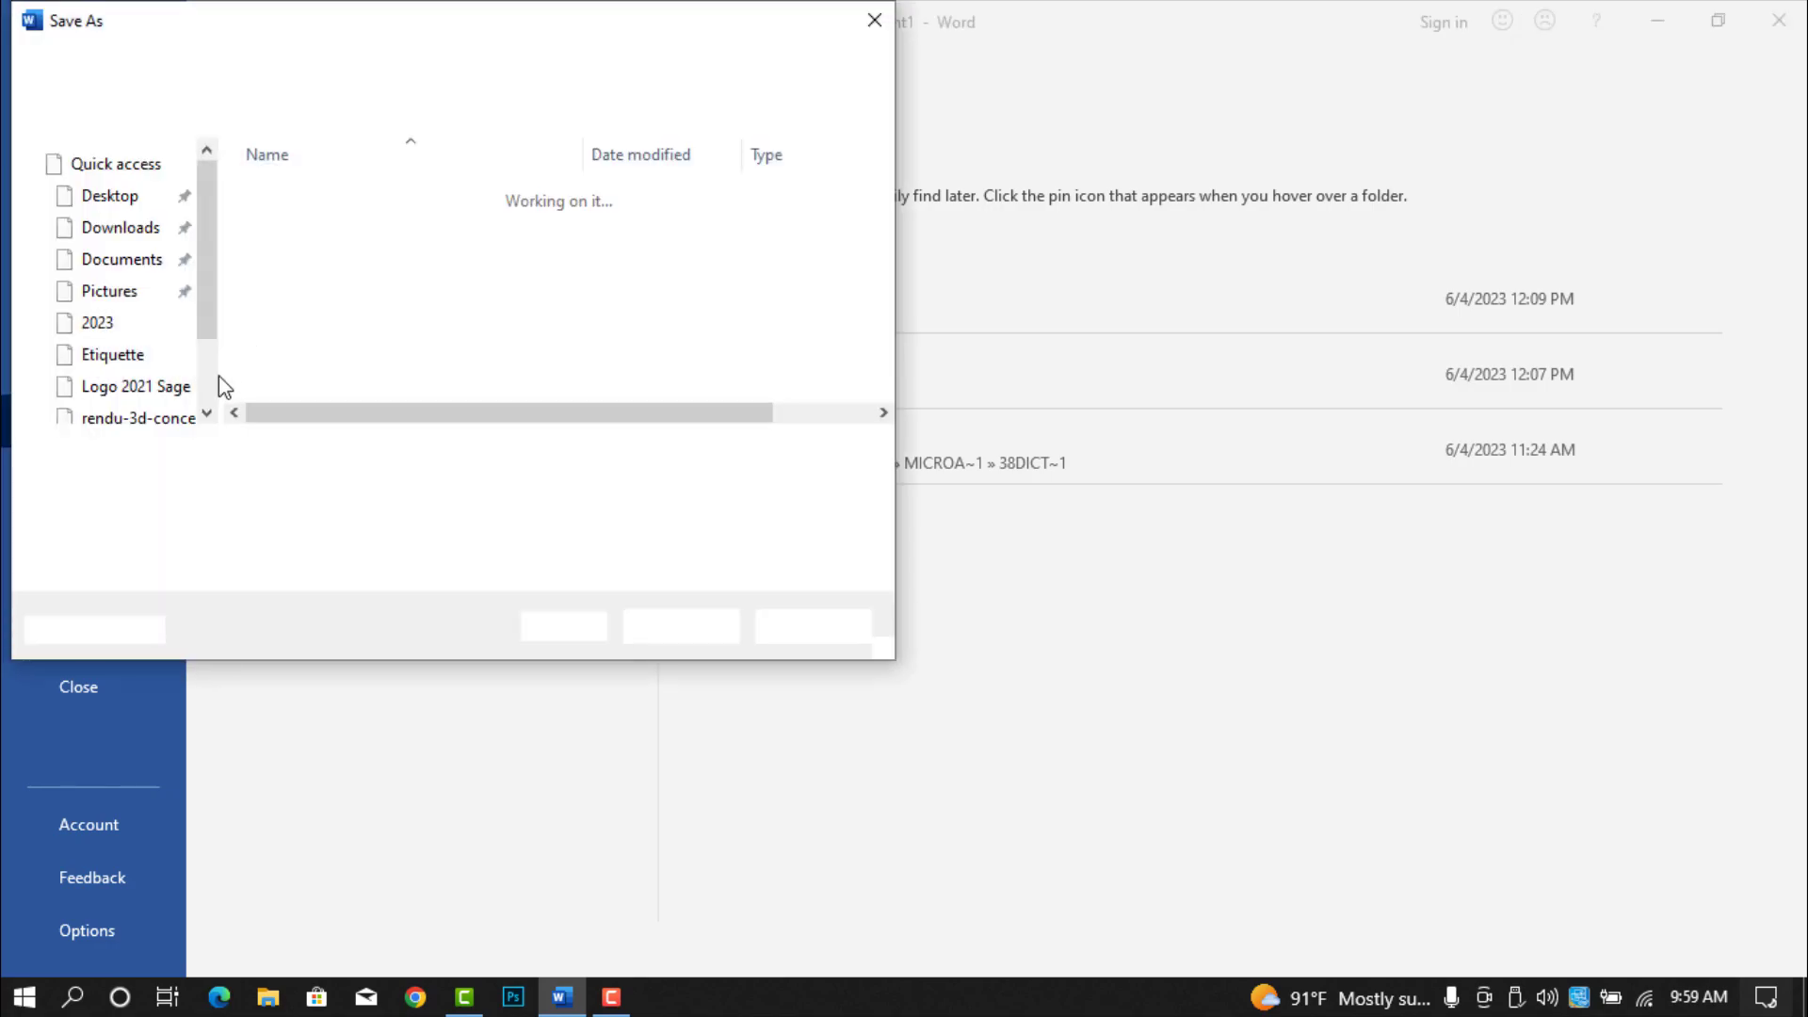
scroll(115, 352, down, 1)
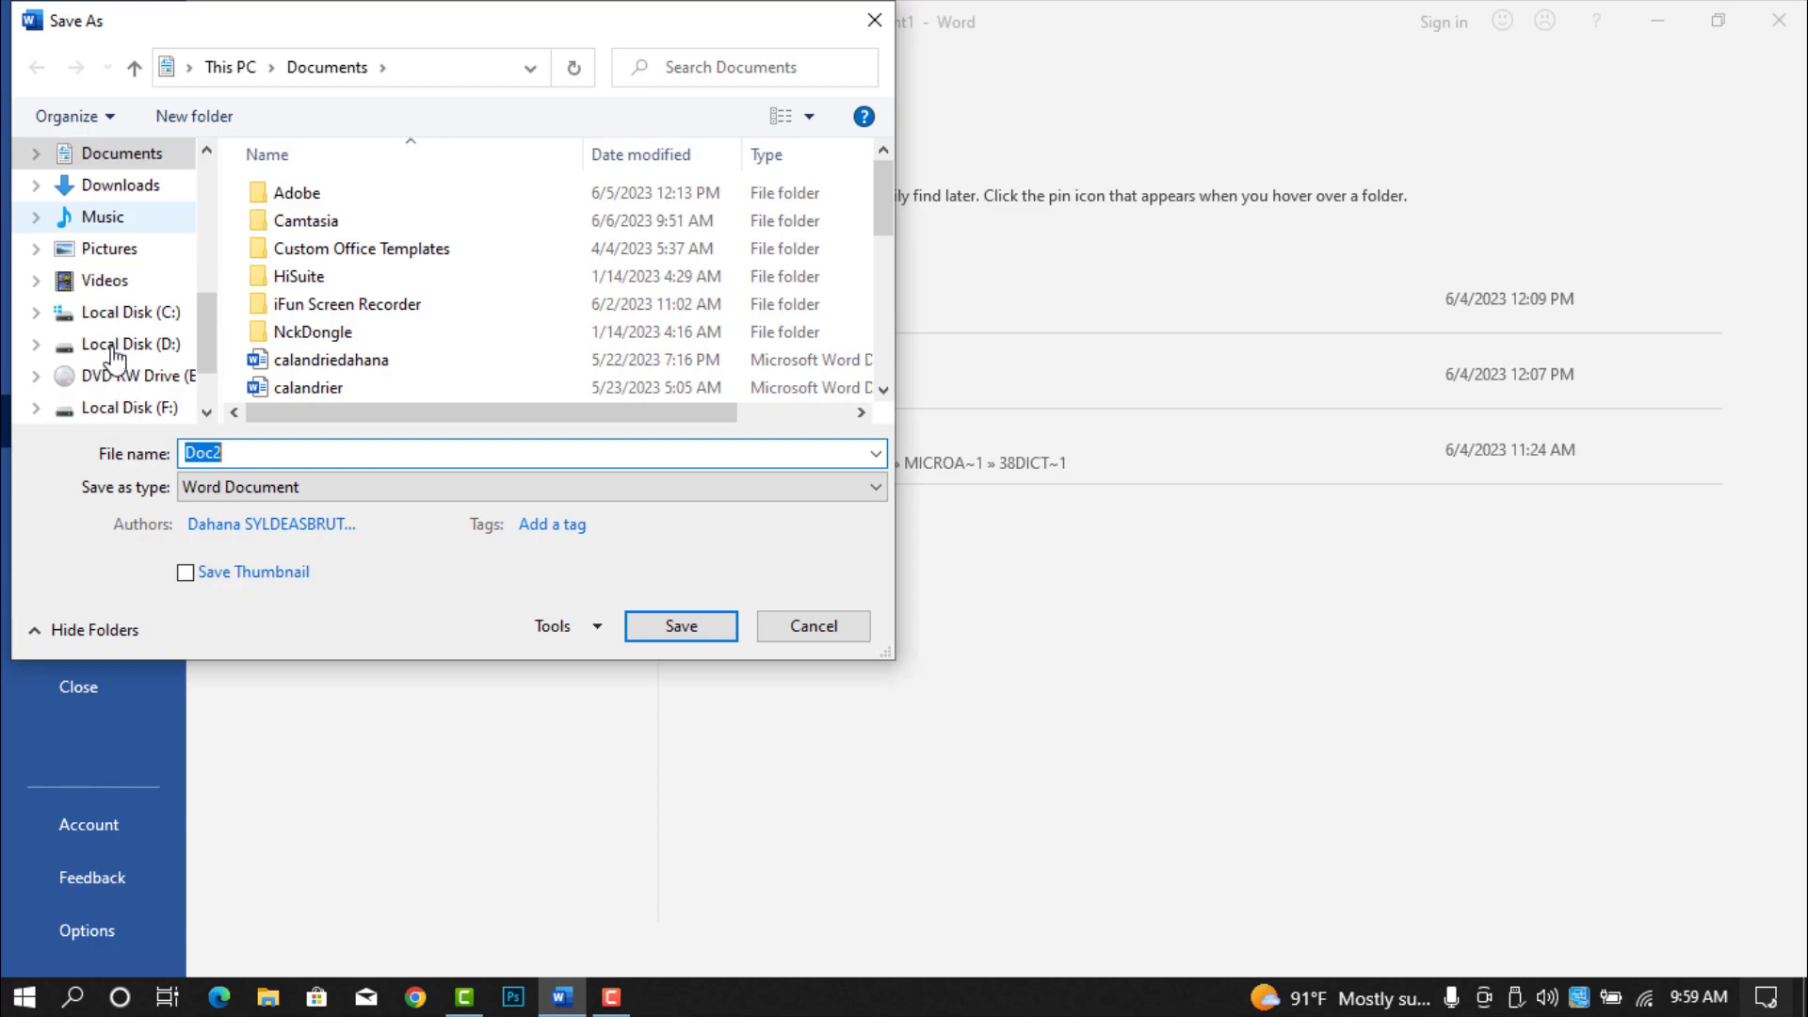
click(104, 406)
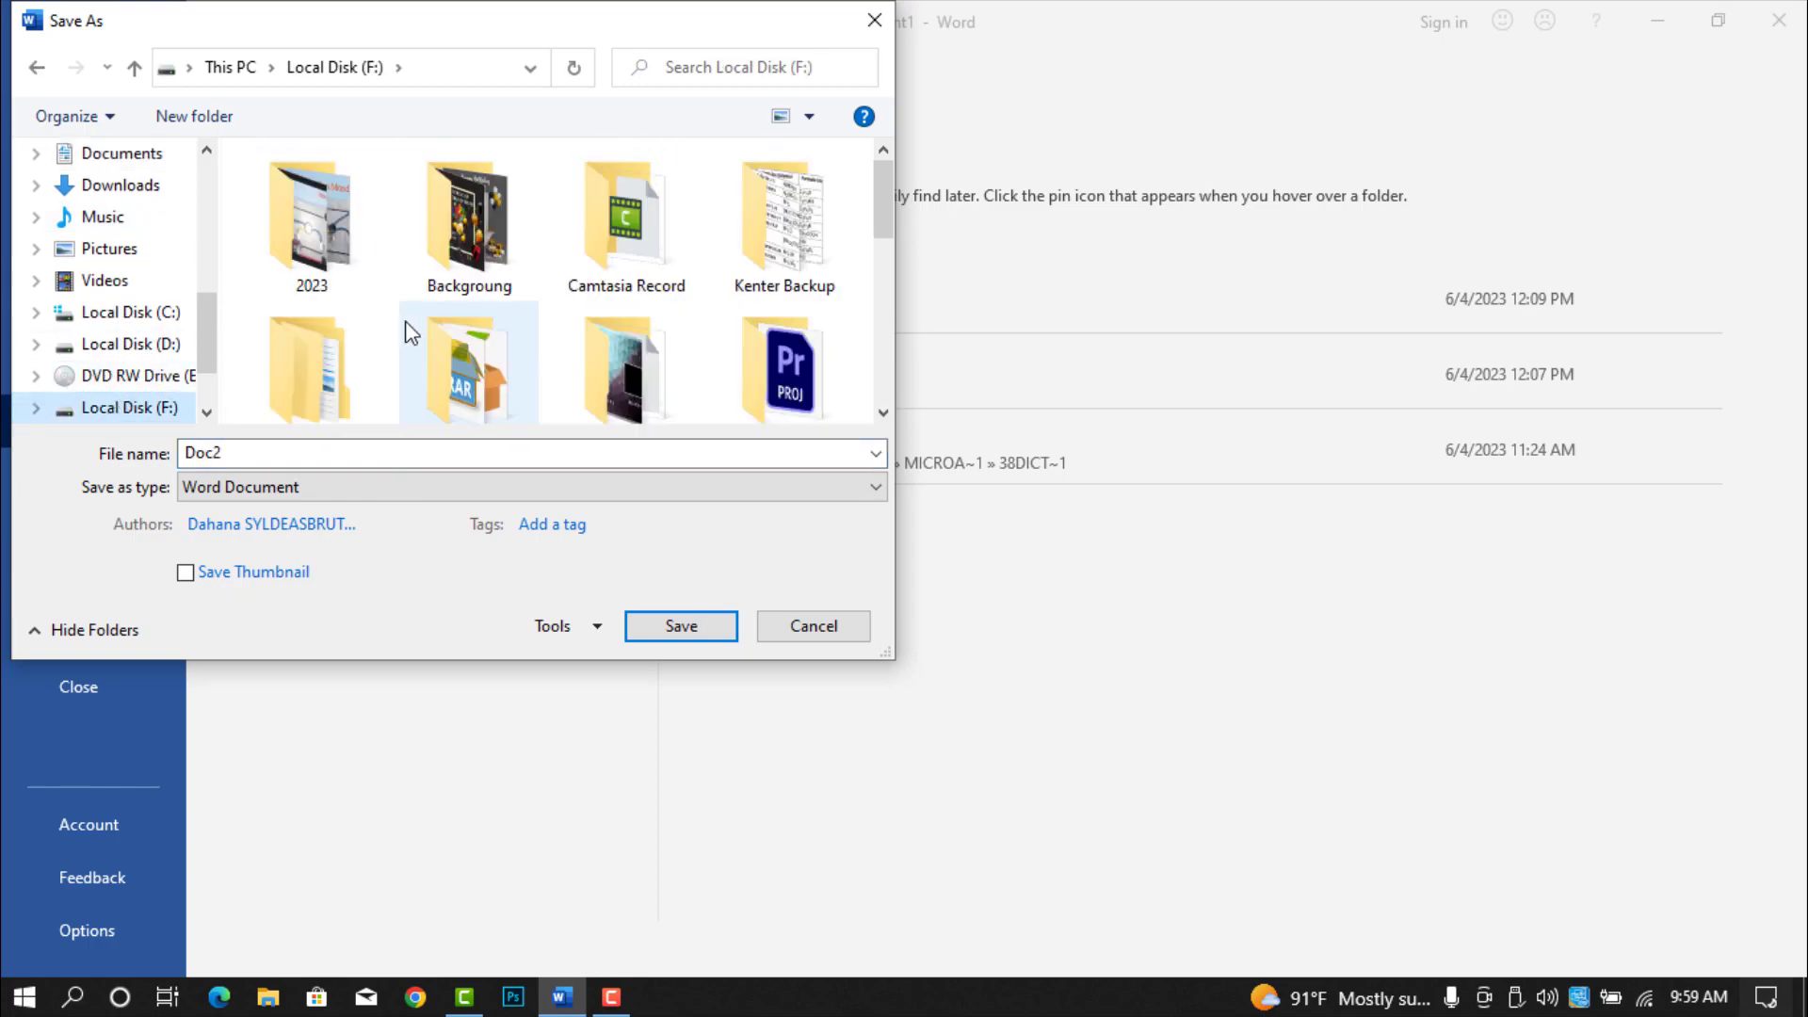
scroll(473, 302, down, 2)
double_click(349, 206)
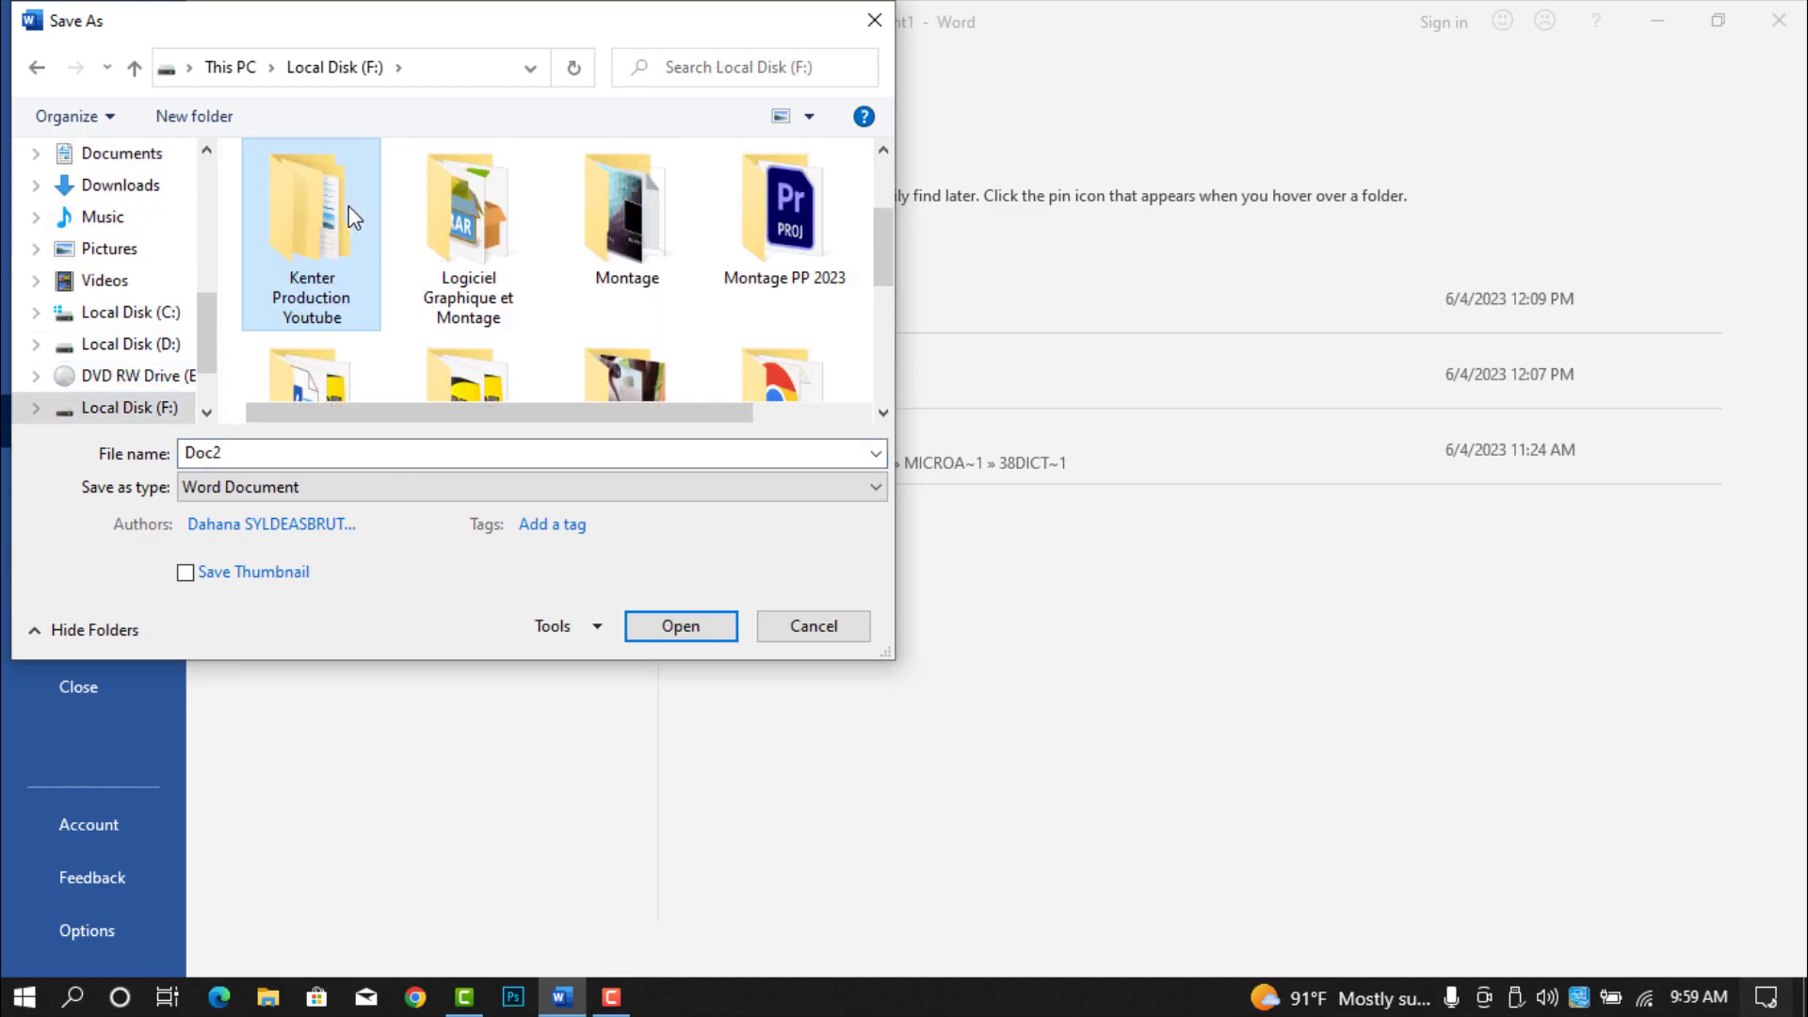
click(352, 202)
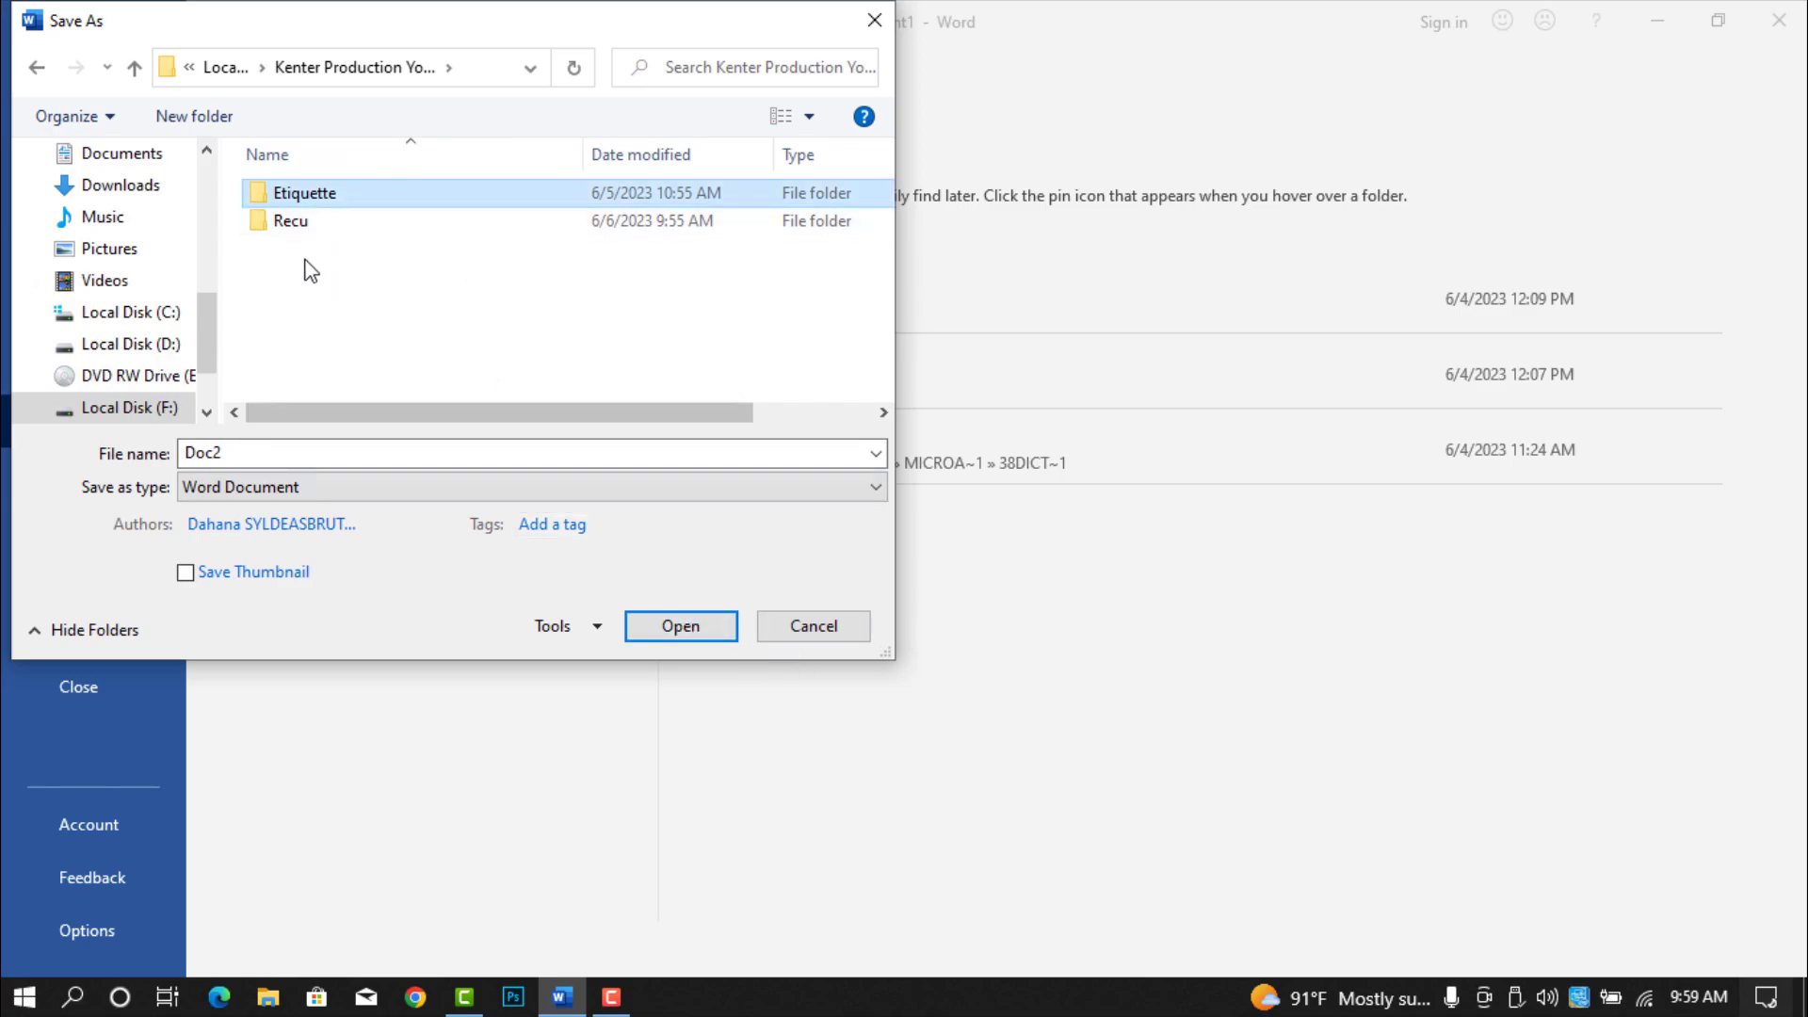
click(307, 230)
click(684, 628)
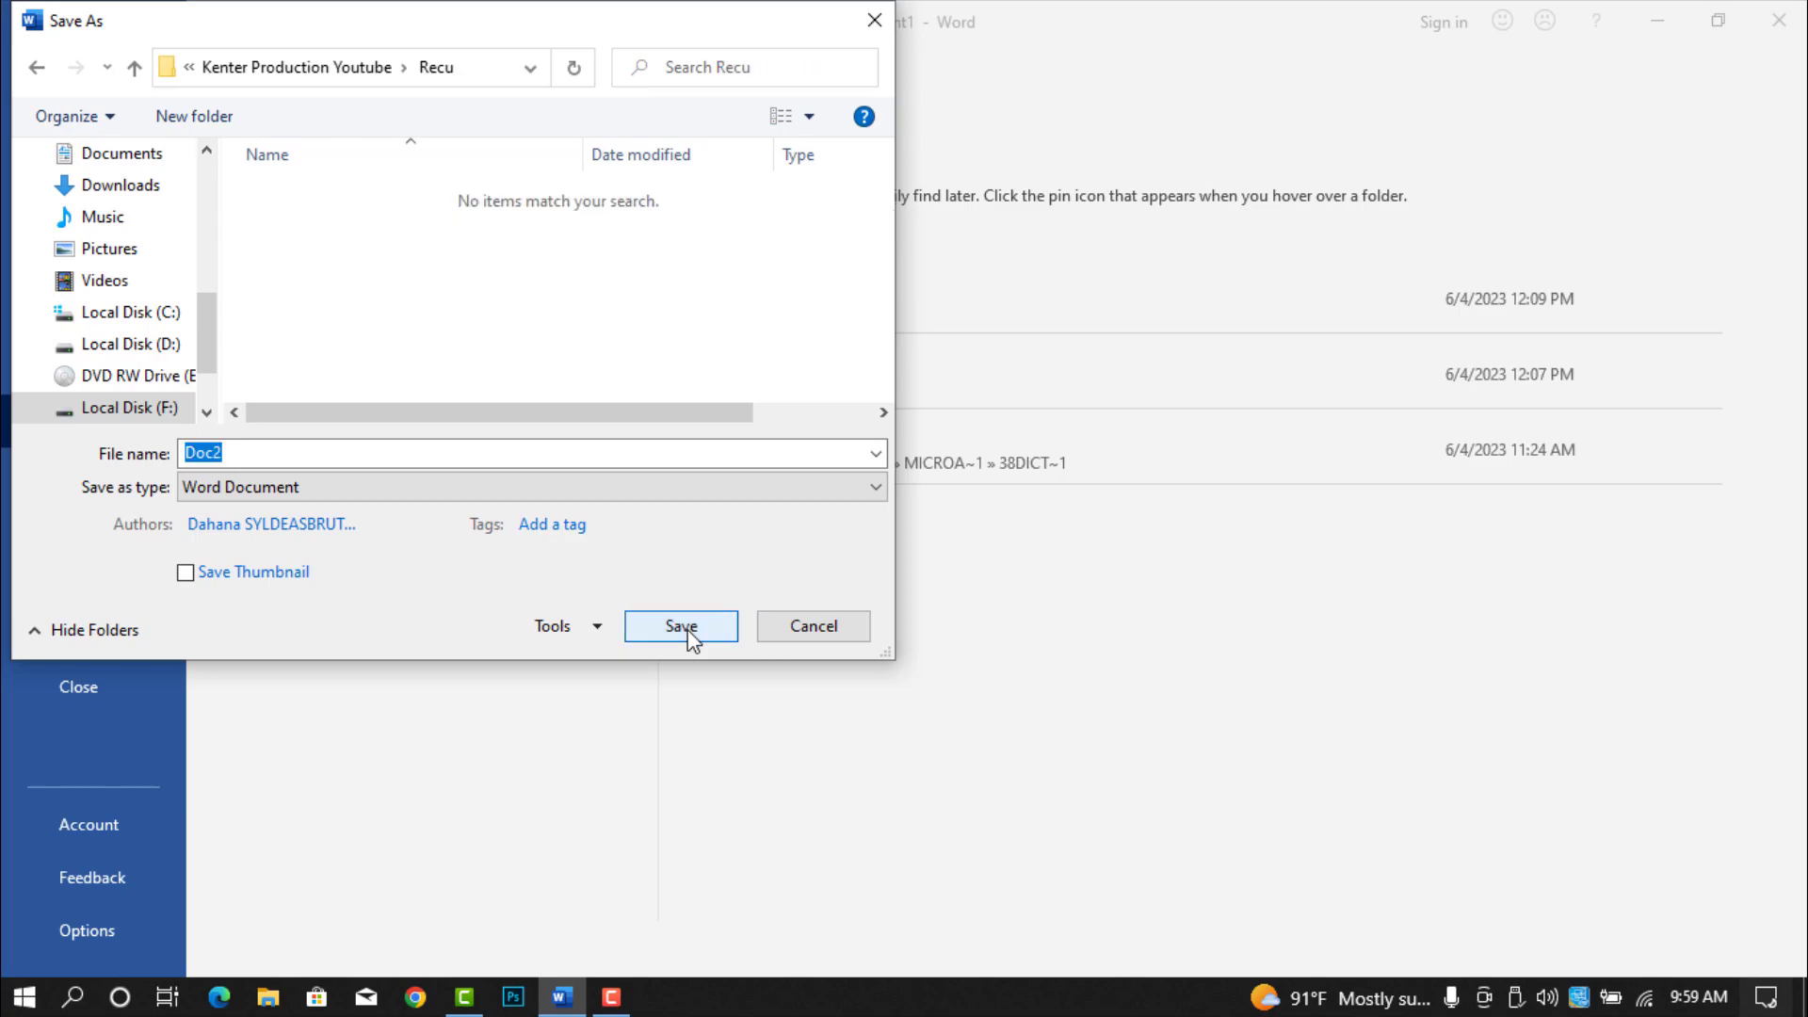
click(689, 632)
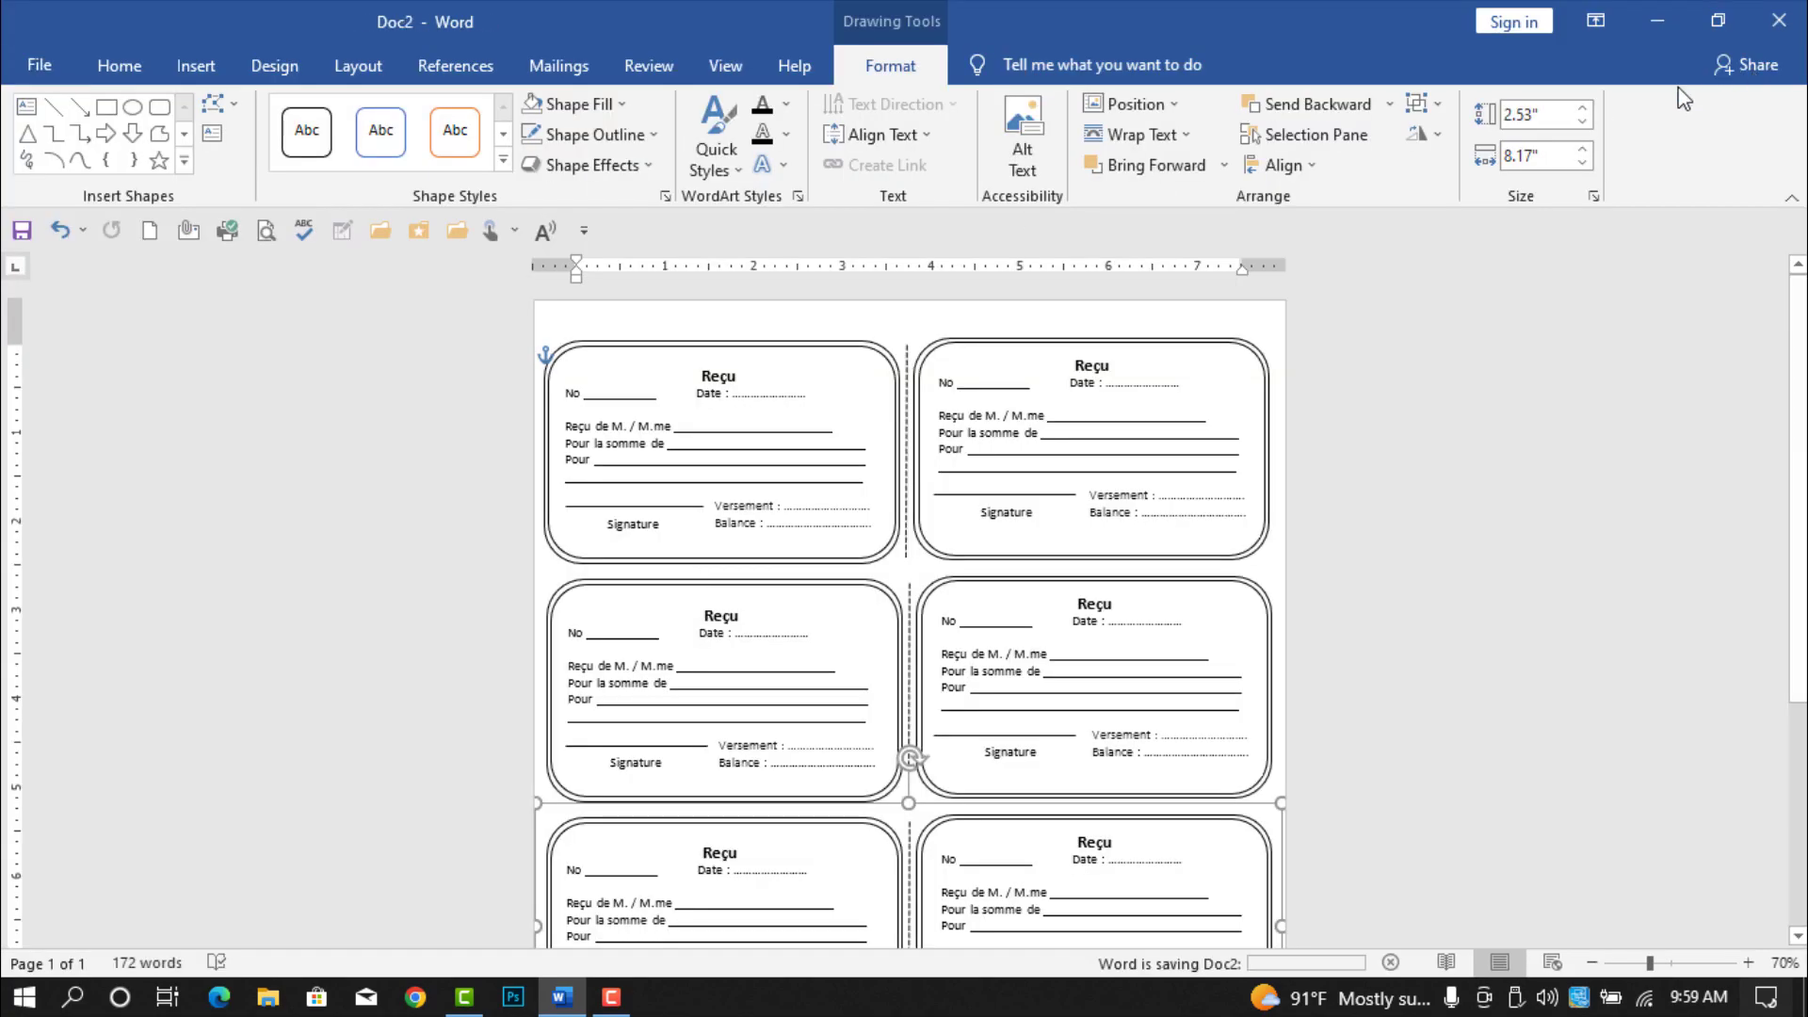